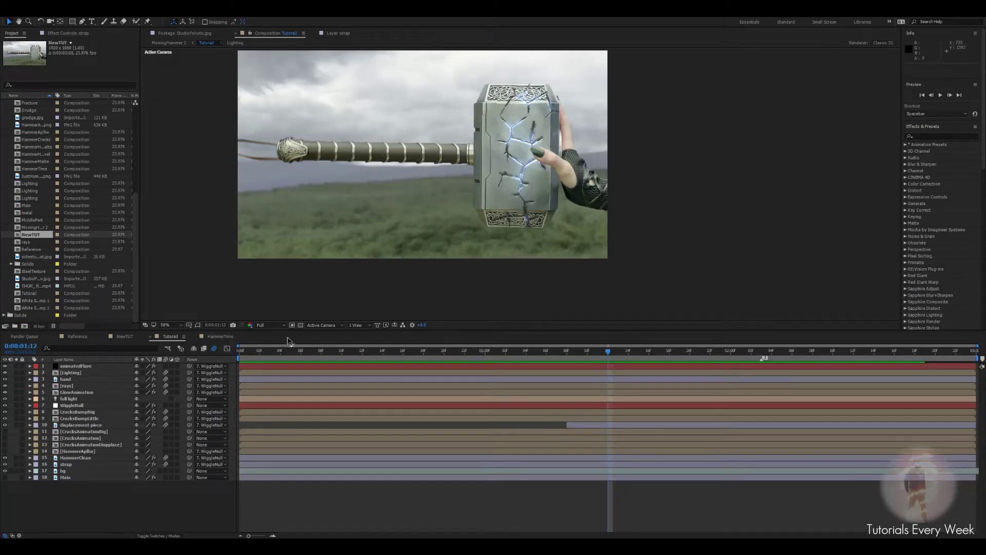
Inspect the cracks on the hammer in the Tutorial composition up close and scrub through the lightning animation
{"action": "scroll", "coordinate": [497, 205], "scroll_direction": "up", "scroll_amount": 2}
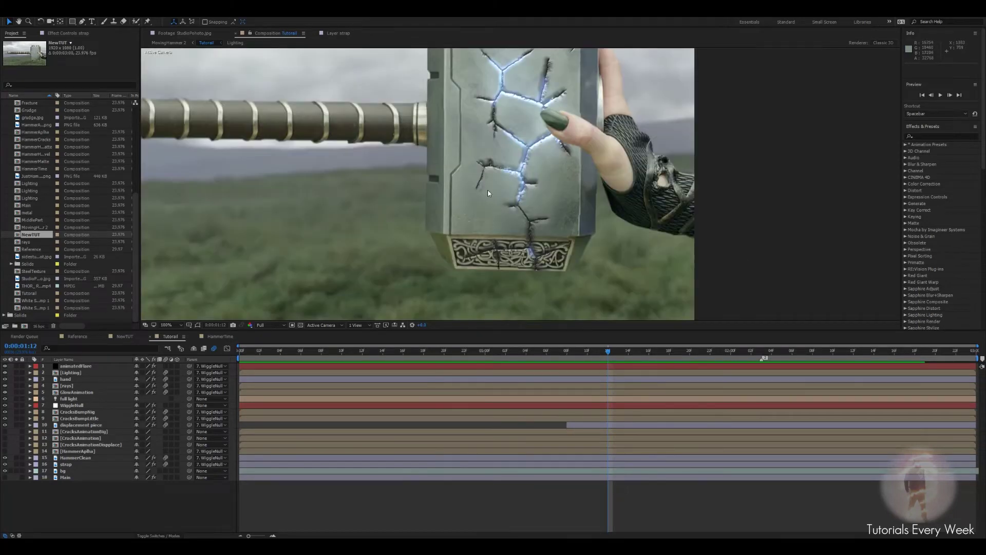
{"action": "scroll", "coordinate": [488, 194], "scroll_direction": "down", "scroll_amount": 2}
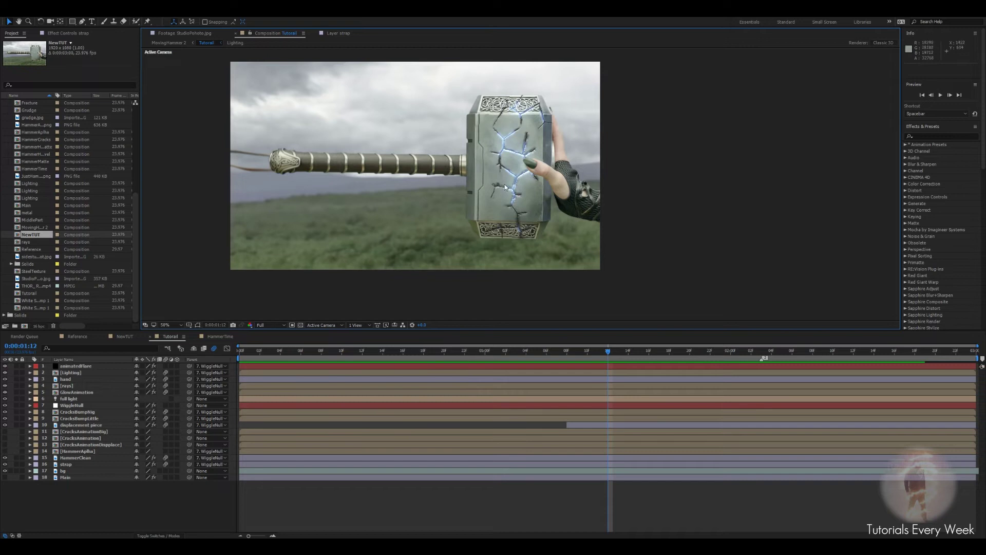
{"action": "left_click_drag", "start_coordinate": [614, 353], "coordinate": [751, 354]}
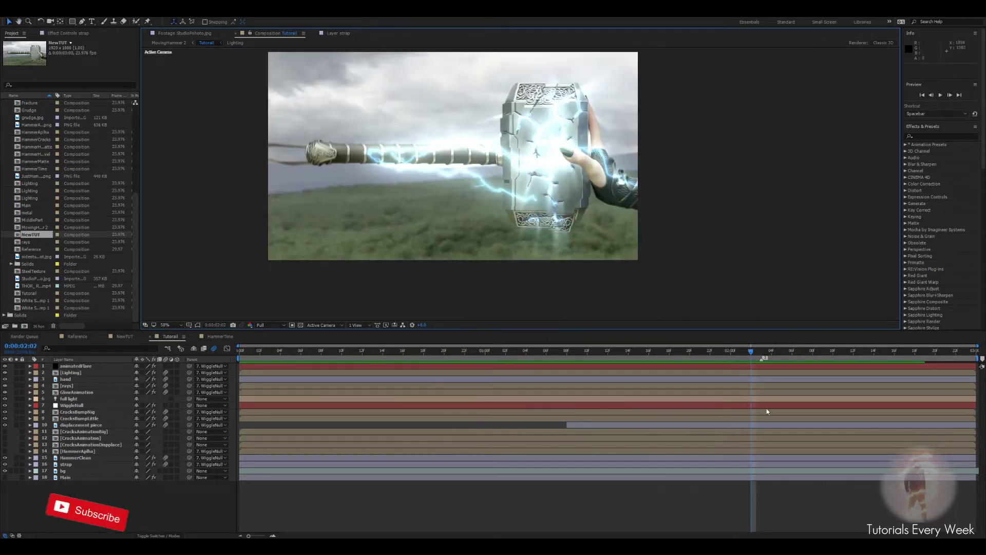
{"action": "left_click_drag", "start_coordinate": [751, 351], "coordinate": [405, 367]}
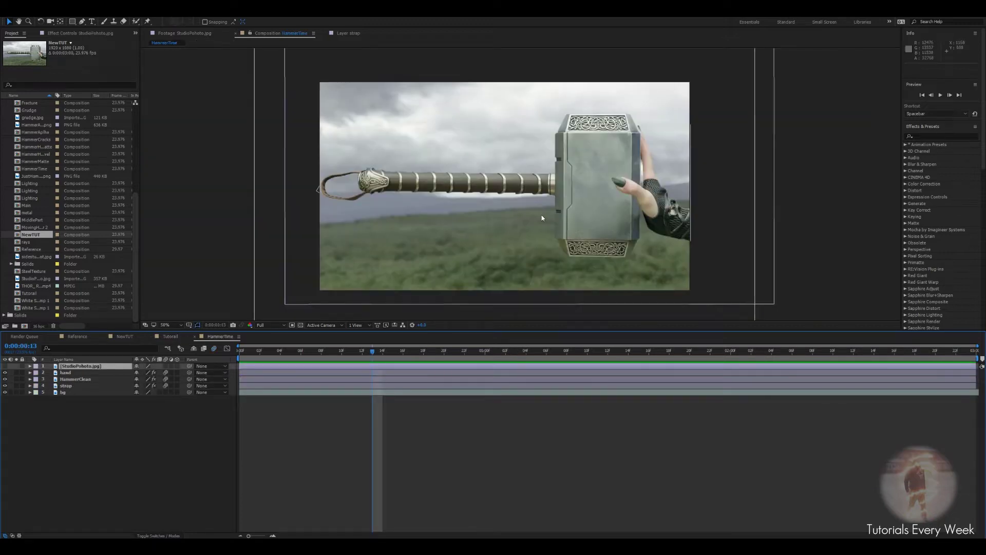
Turn on the StudioPhoto.jpg layer in the HammerTime composition to view the original blue-screen photo, and delete that layer
{"action": "left_click", "coordinate": [6, 365]}
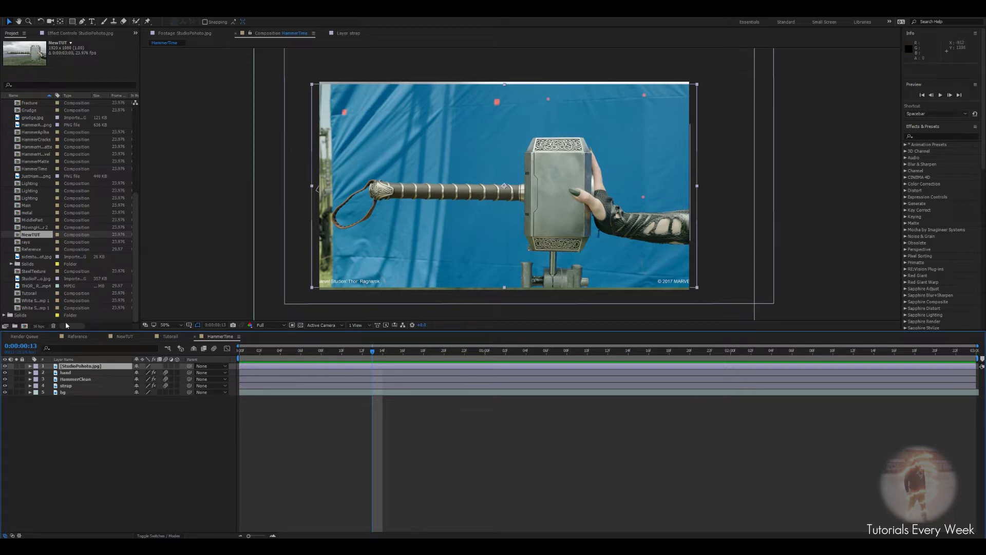
{"action": "left_click", "coordinate": [66, 359]}
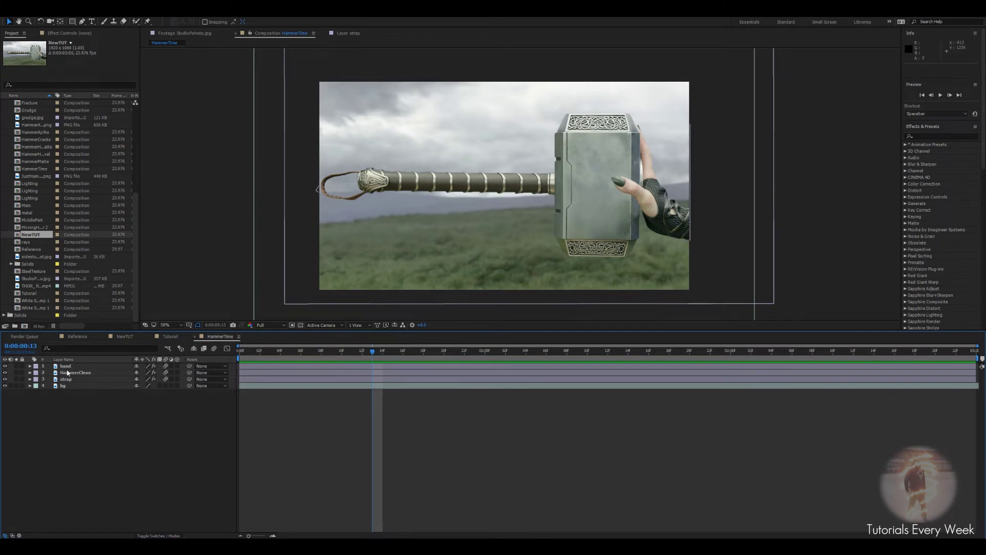
Solo the hand, HammerClean, strap and bg layers one at a time and scrub the timeline to inspect the still composite
{"action": "left_click", "coordinate": [67, 372]}
{"action": "left_click", "coordinate": [17, 366]}
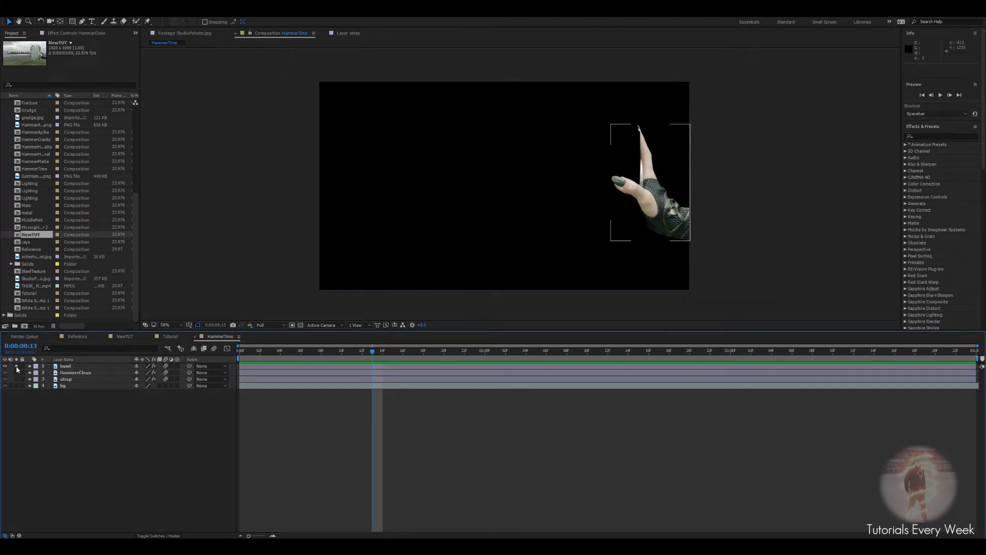
{"action": "left_click", "coordinate": [16, 366]}
{"action": "left_click", "coordinate": [17, 372]}
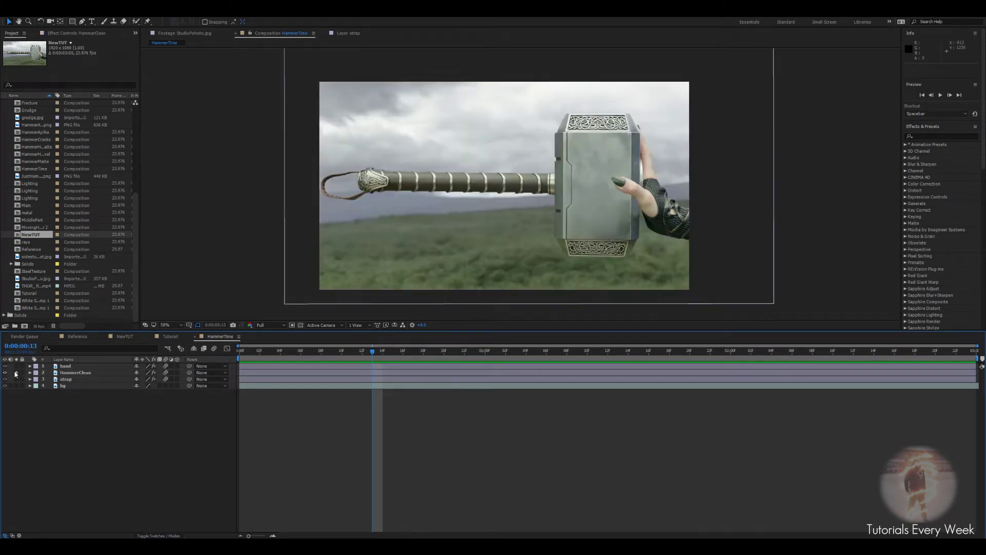
{"action": "left_click", "coordinate": [16, 373]}
{"action": "left_click", "coordinate": [16, 379]}
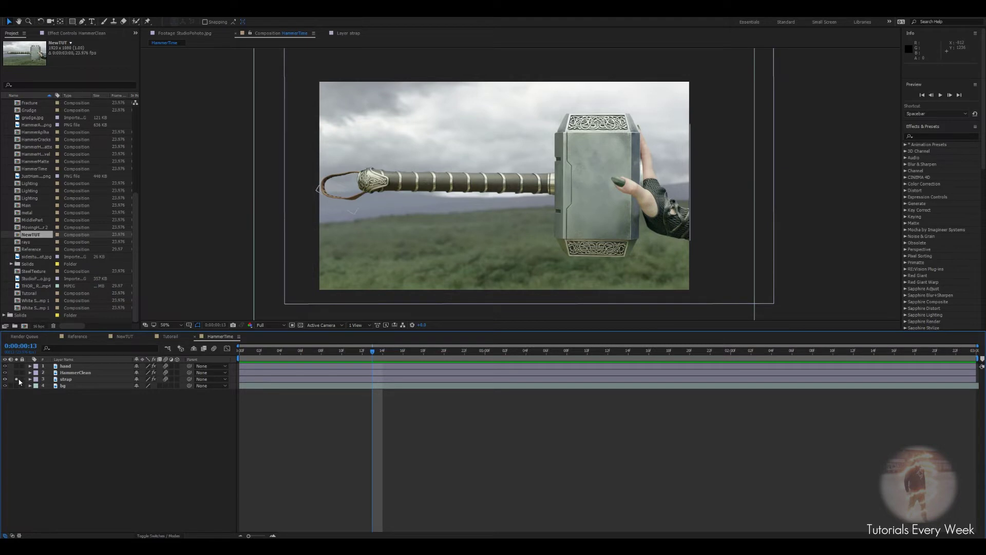
{"action": "left_click", "coordinate": [16, 379]}
{"action": "left_click", "coordinate": [16, 386]}
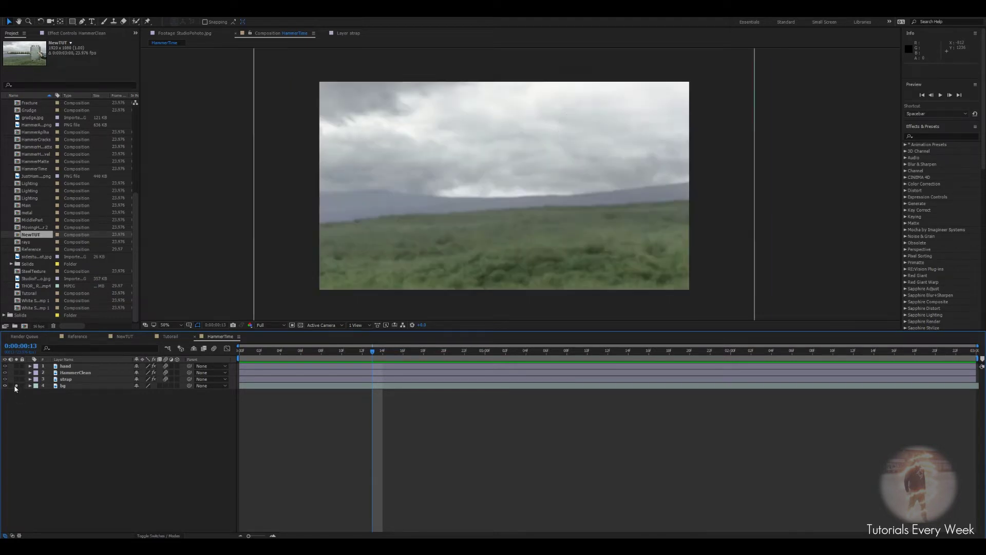
{"action": "left_click", "coordinate": [16, 386]}
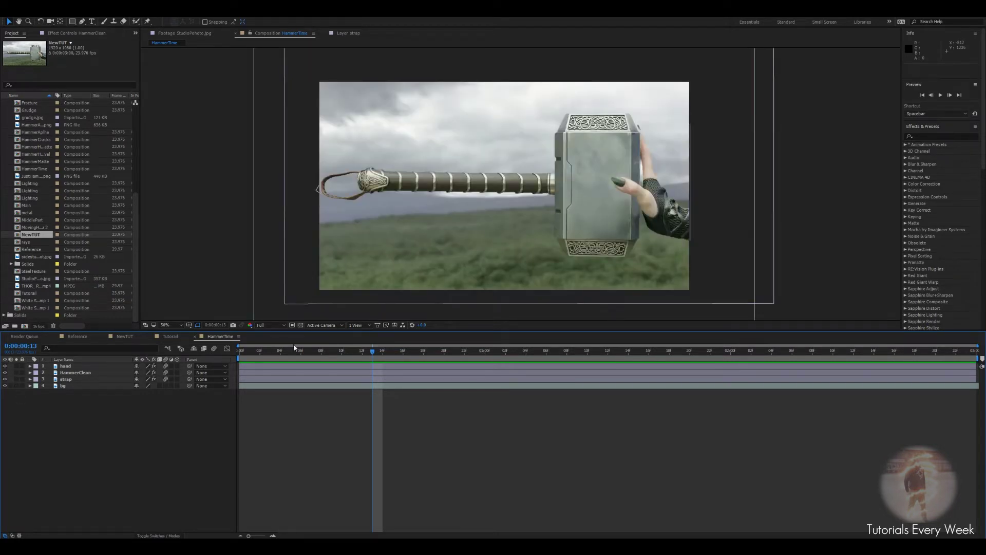
{"action": "left_click_drag", "start_coordinate": [373, 352], "coordinate": [516, 353]}
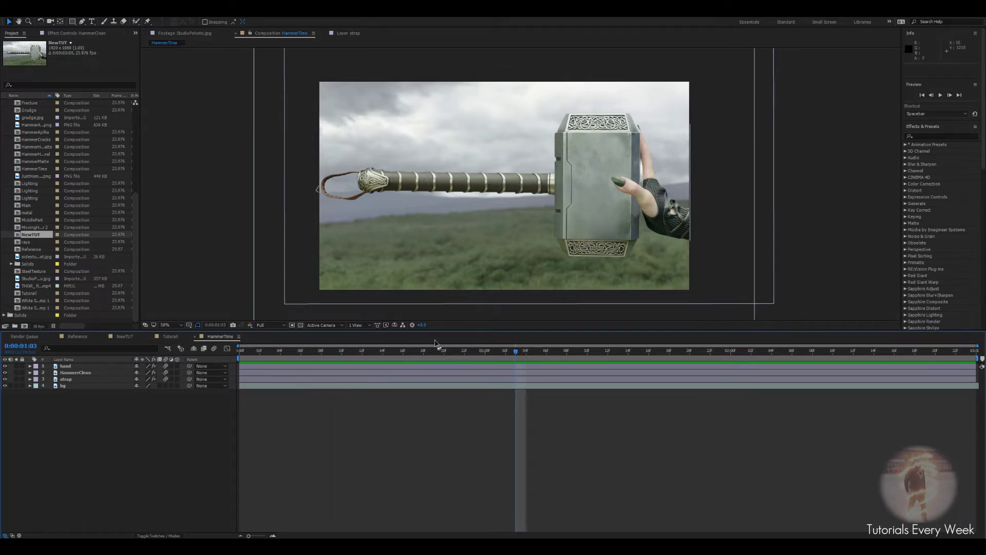
{"action": "left_click", "coordinate": [494, 352]}
{"action": "left_click_drag", "start_coordinate": [493, 354], "coordinate": [485, 353]}
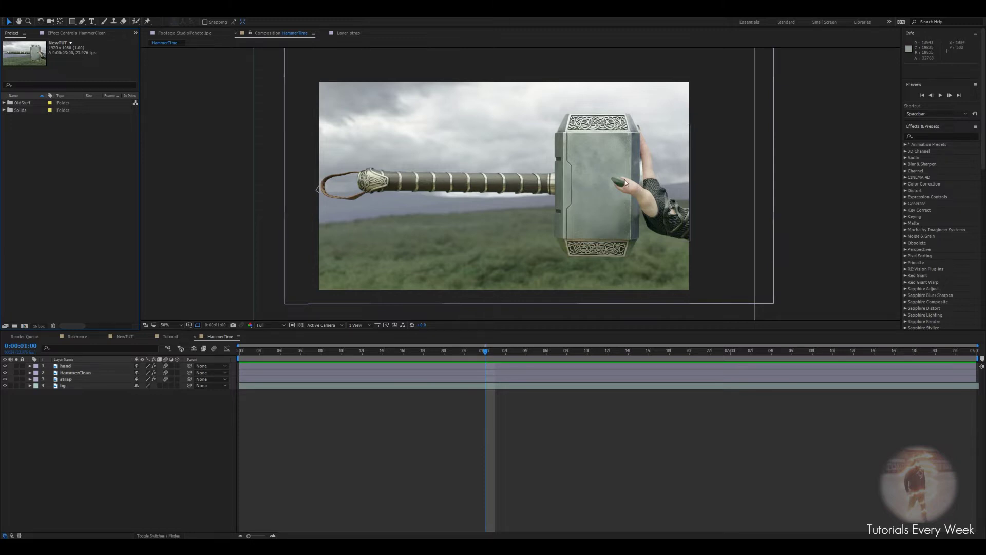
Add a null object to the HammerTime composition and rename it wiggle
{"action": "right_click", "coordinate": [439, 400]}
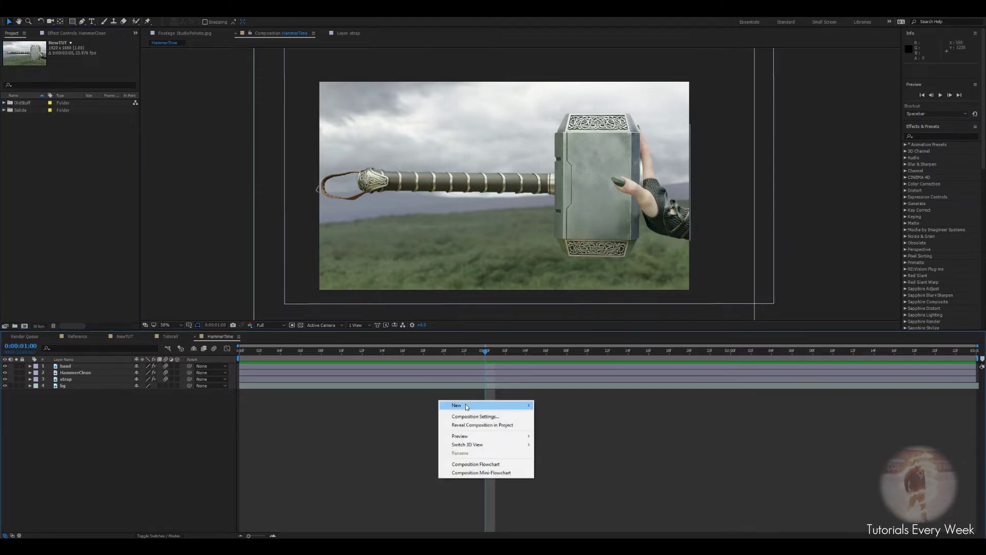
{"action": "mouse_move", "coordinate": [475, 406]}
{"action": "left_click", "coordinate": [558, 450]}
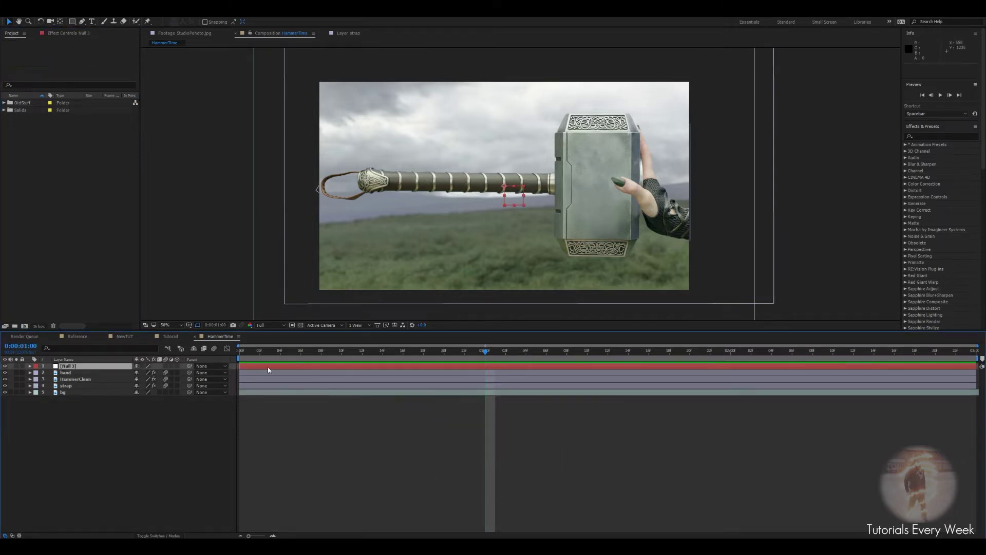
{"action": "key", "text": "Return"}
{"action": "type", "text": "wig"}
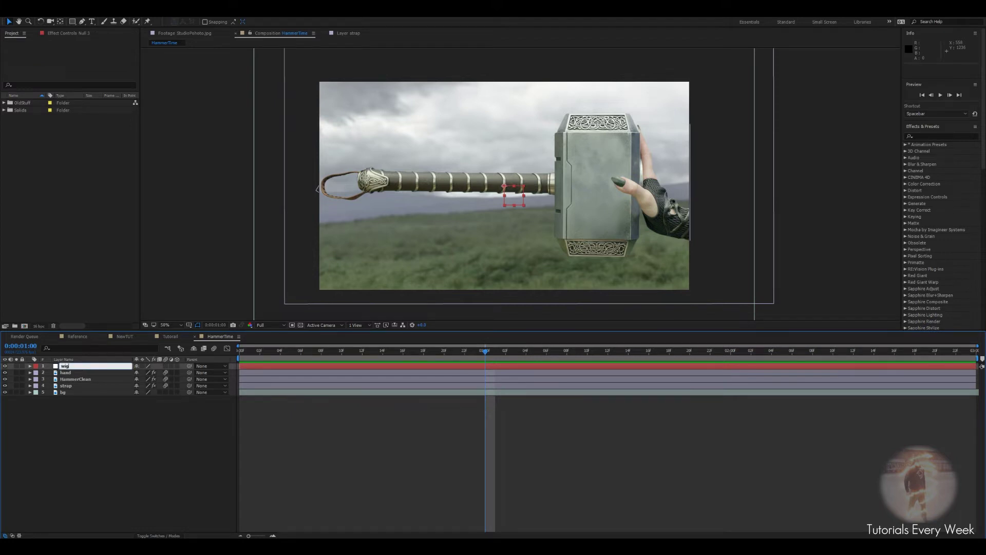
{"action": "type", "text": "gle"}
{"action": "key", "text": "Return"}
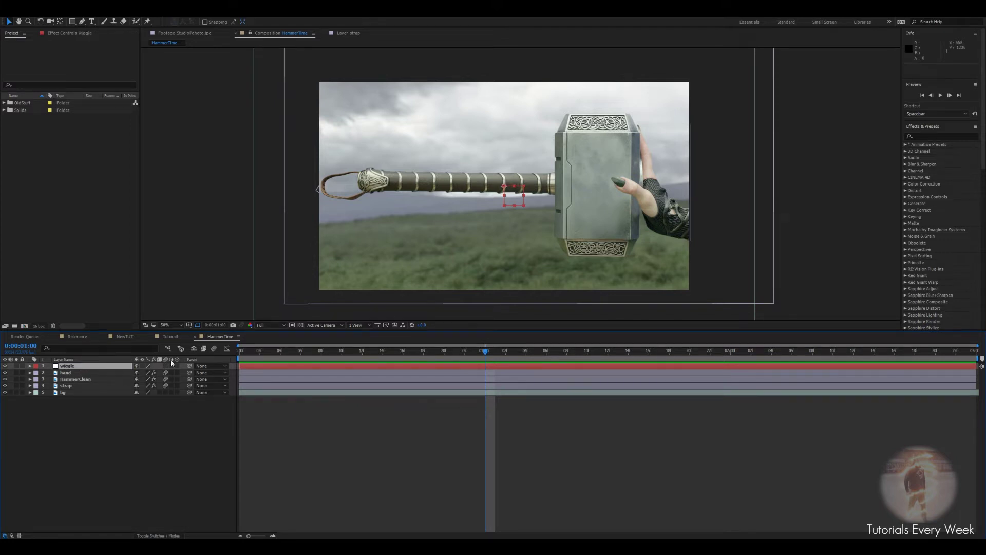
Reveal the wiggle null's Position property and give it the expression wiggle(10,10)
{"action": "left_click", "coordinate": [29, 366]}
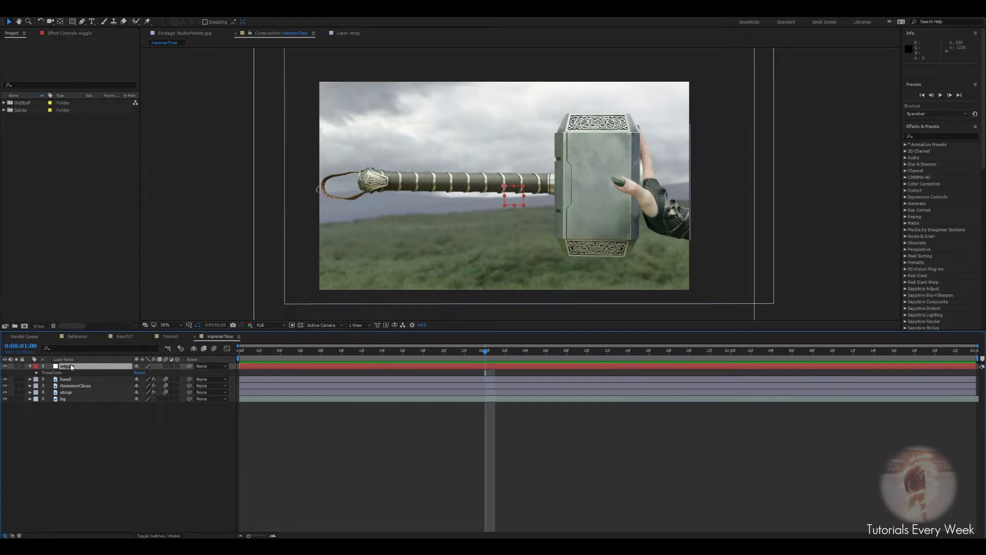
{"action": "key", "text": "p"}
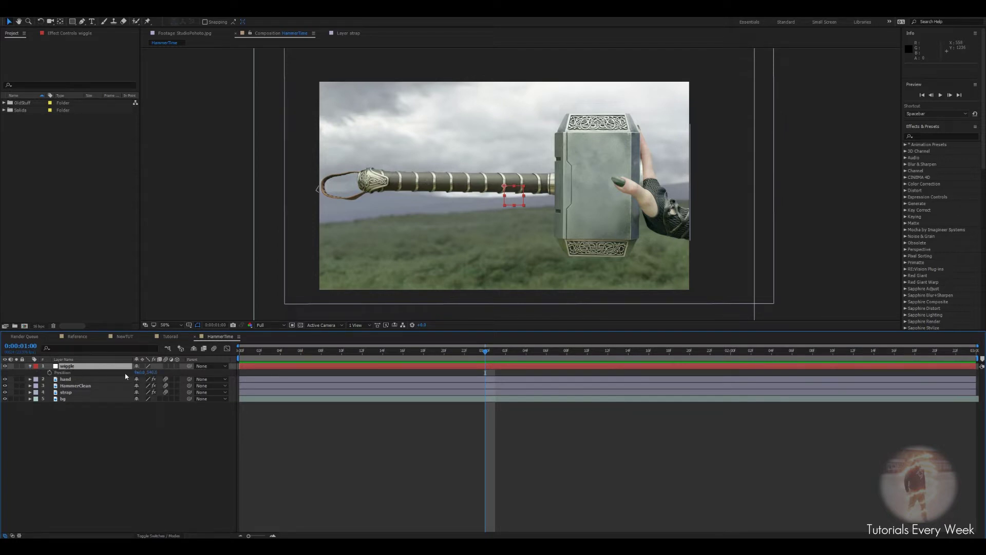
{"action": "left_click", "coordinate": [49, 373], "text": "alt"}
{"action": "type", "text": "wiggle(10,10"}
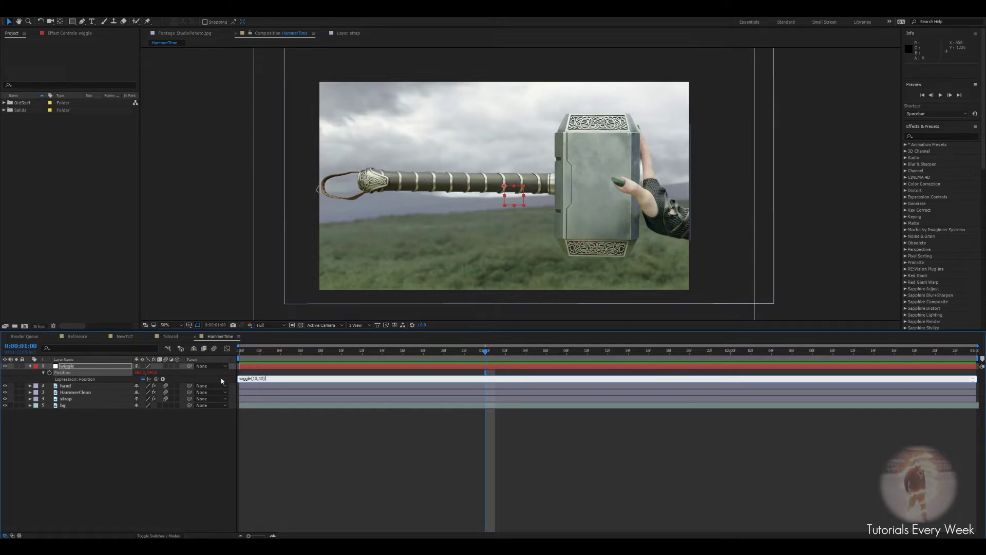
{"action": "left_click", "coordinate": [278, 419]}
Also reveal the wiggle null's Rotation, give it the expression wiggle(10,10), and scrub the timeline to check the motion
{"action": "left_click", "coordinate": [83, 366]}
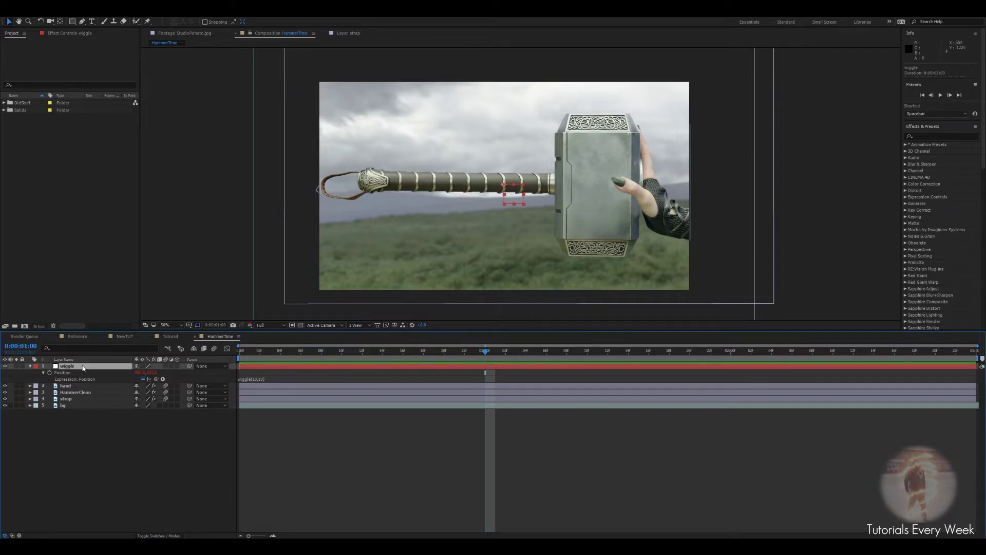
{"action": "key", "text": "shift+r"}
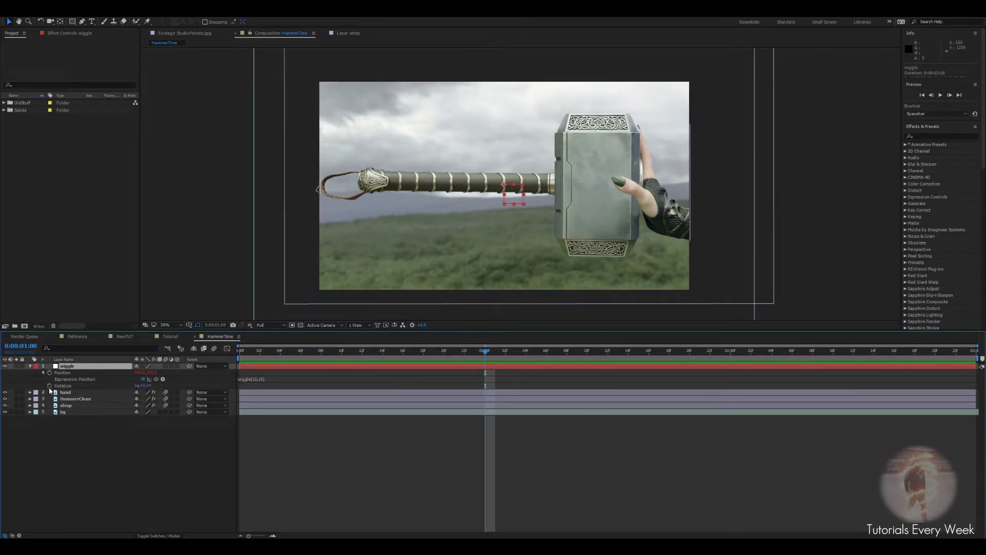
{"action": "left_click", "coordinate": [49, 385], "text": "alt"}
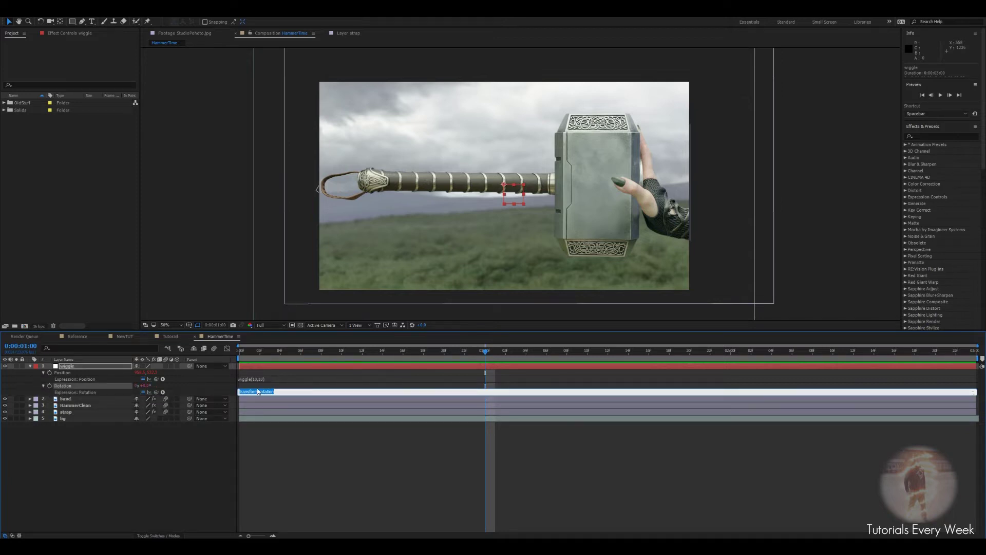
{"action": "type", "text": "wiggle(10,10"}
{"action": "left_click", "coordinate": [363, 451]}
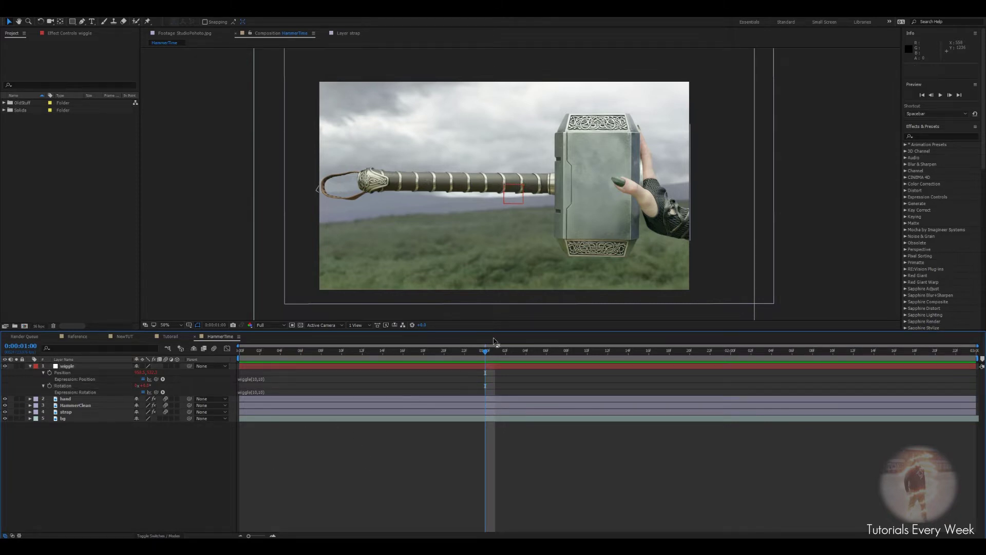
{"action": "left_click_drag", "start_coordinate": [485, 352], "coordinate": [557, 352]}
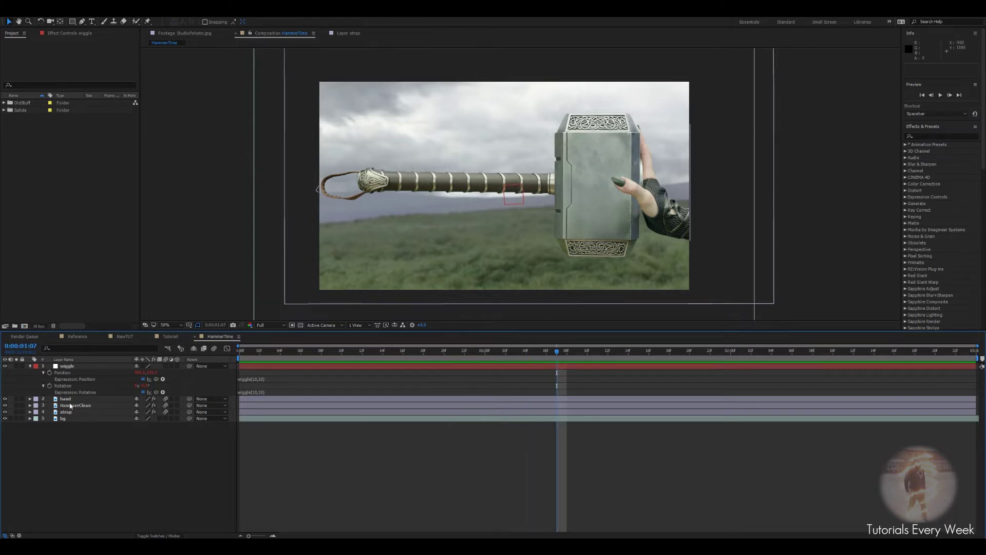
Parent the hand, HammerClean and strap layers to the wiggle null and preview the shaking hammer
{"action": "left_click", "coordinate": [94, 400]}
{"action": "left_click_drag", "start_coordinate": [189, 399], "coordinate": [68, 366]}
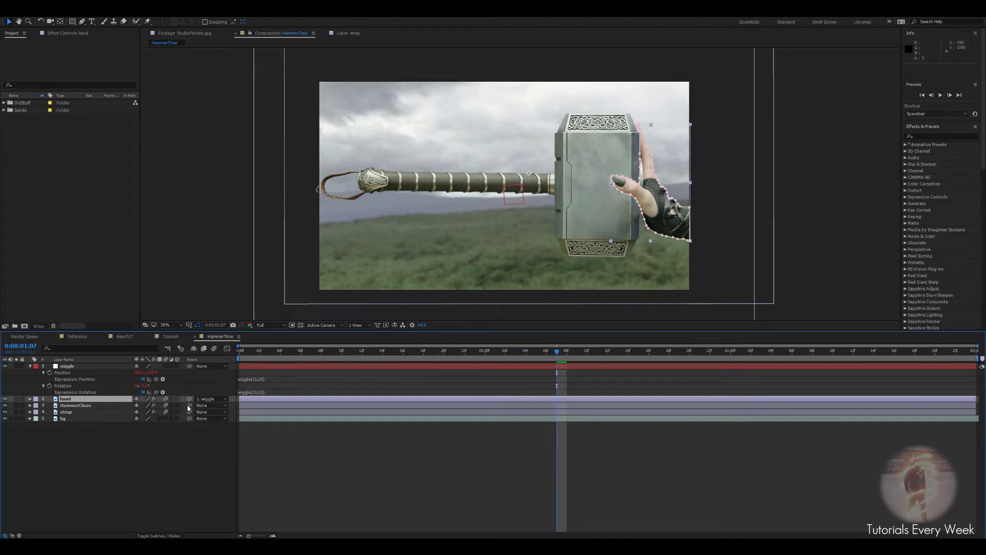
{"action": "left_click", "coordinate": [93, 406]}
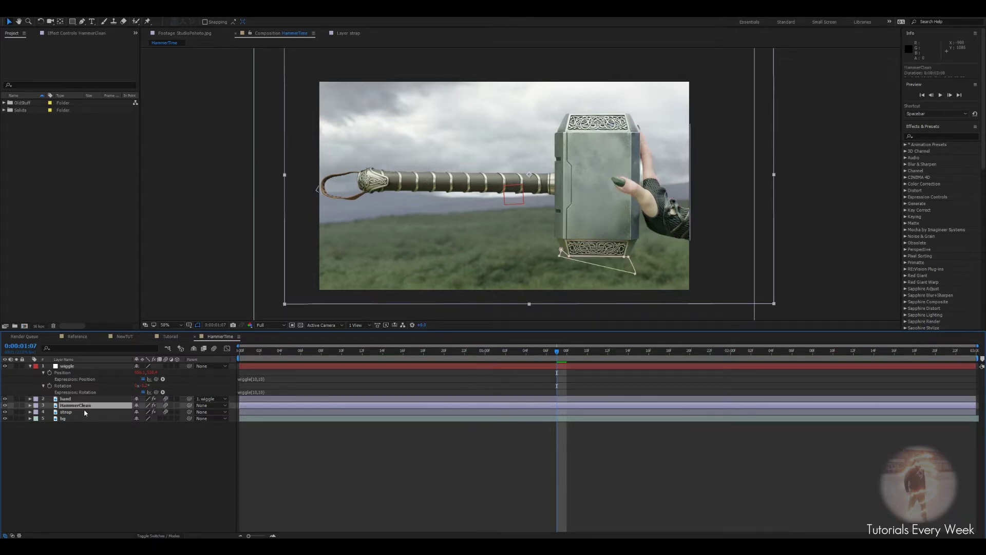
{"action": "left_click", "coordinate": [79, 413], "text": "shift"}
{"action": "left_click_drag", "start_coordinate": [189, 405], "coordinate": [78, 366]}
{"action": "left_click_drag", "start_coordinate": [549, 353], "coordinate": [323, 348]}
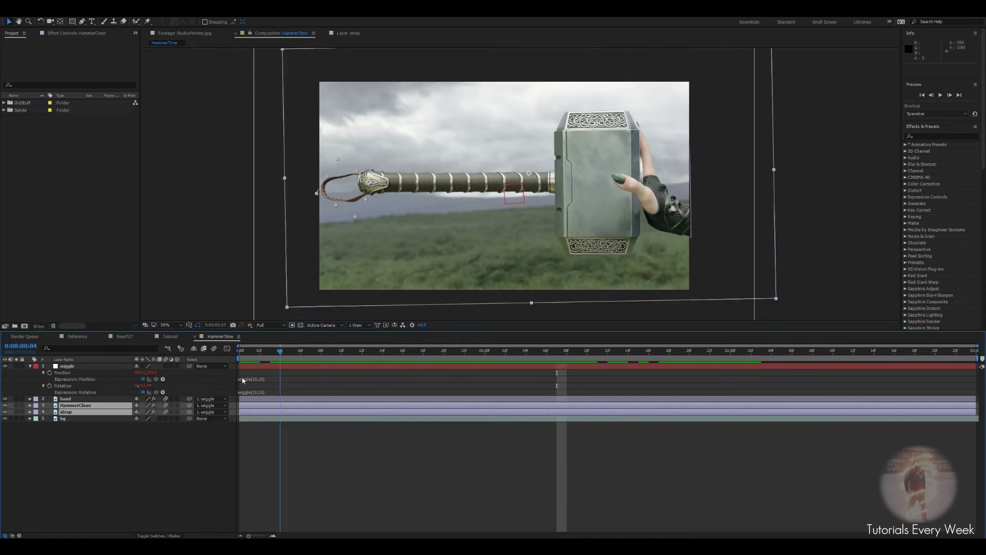
{"action": "key", "text": "space"}
Collapse the wiggle null's properties, apply a Slider Control effect to it, duplicate the effect, and select the original slider
{"action": "left_click", "coordinate": [30, 366]}
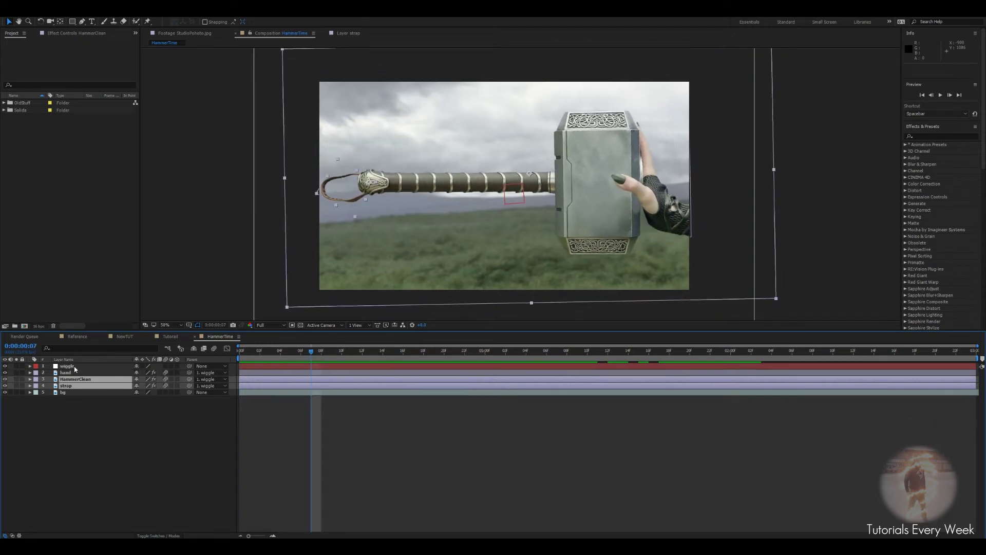
{"action": "left_click", "coordinate": [77, 366]}
{"action": "left_click", "coordinate": [69, 33]}
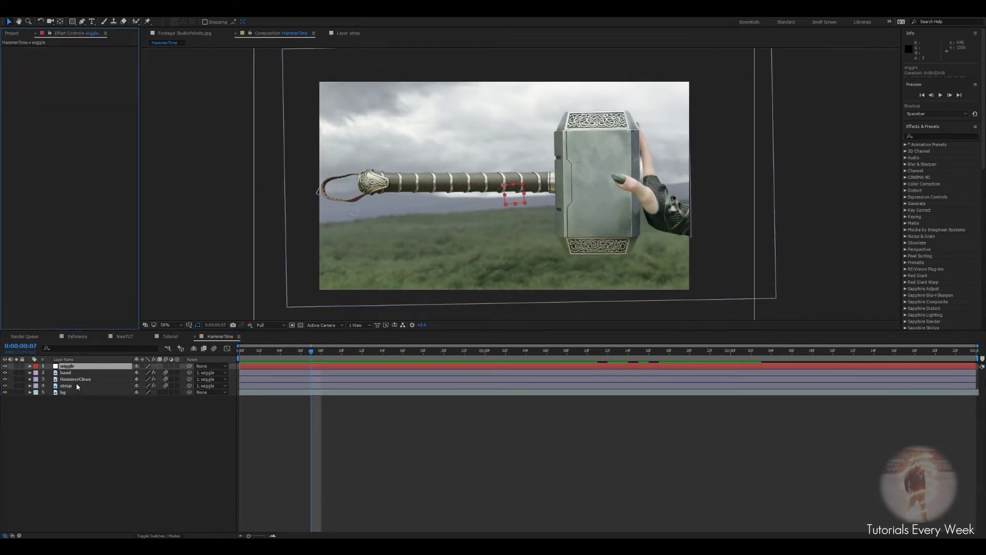
{"action": "key", "text": "ctrl+space"}
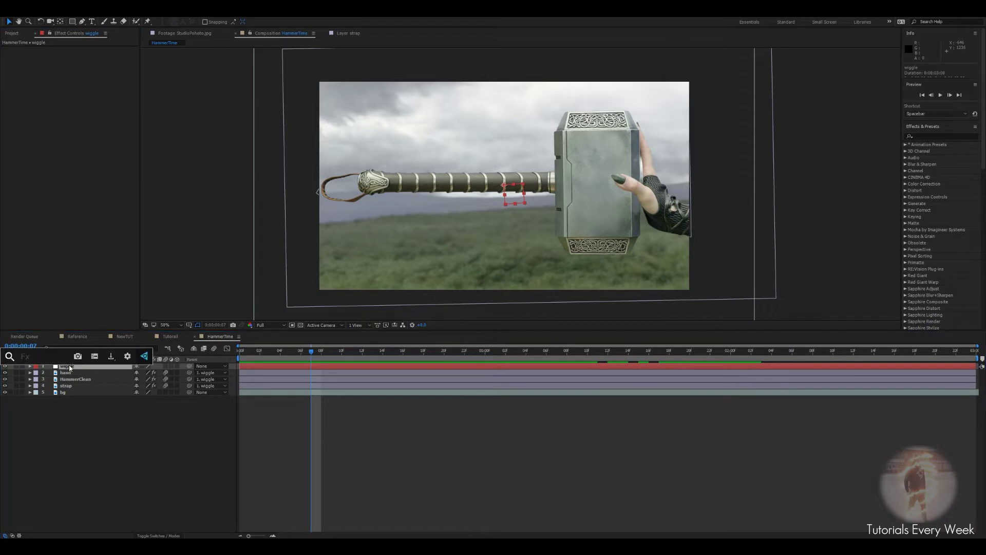
{"action": "type", "text": "slider"}
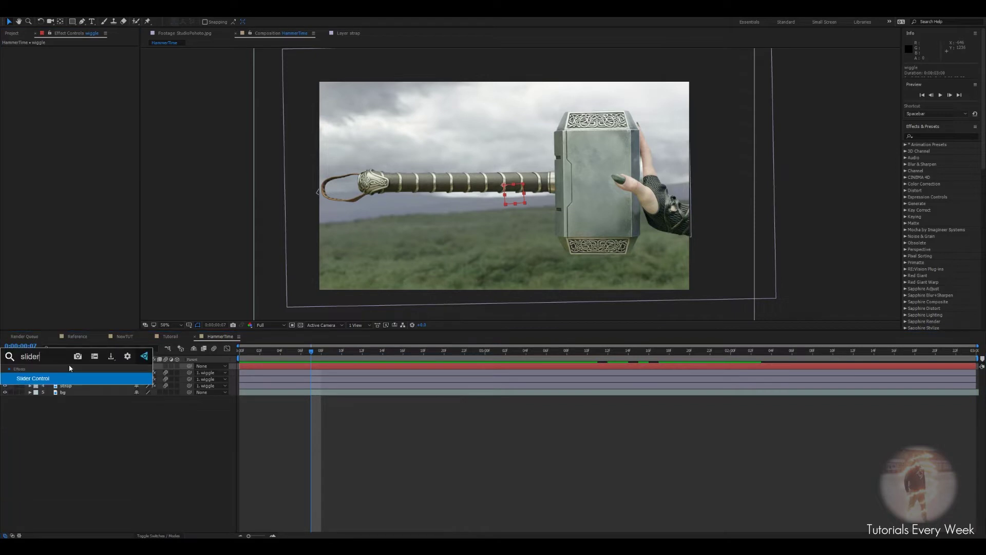
{"action": "key", "text": "Return"}
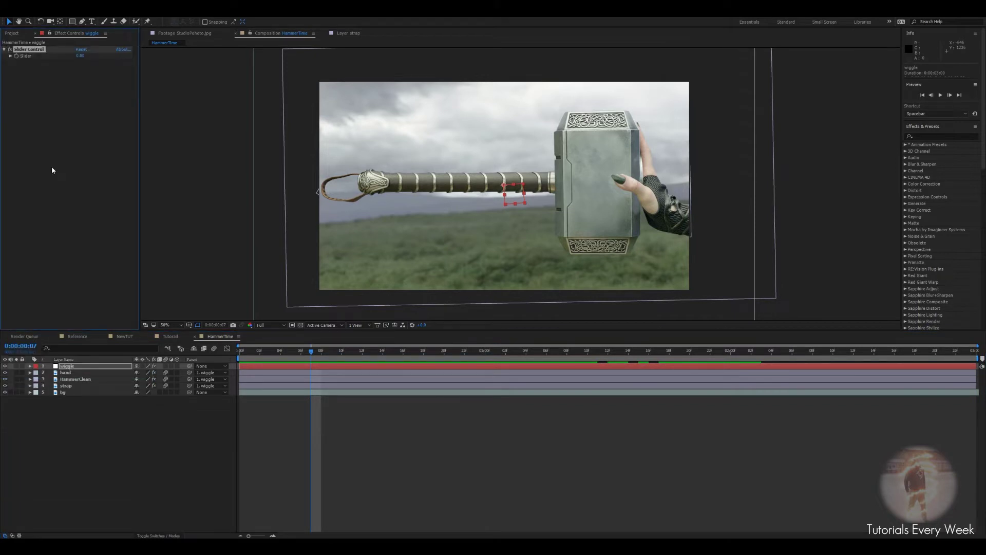
{"action": "key", "text": "ctrl+d"}
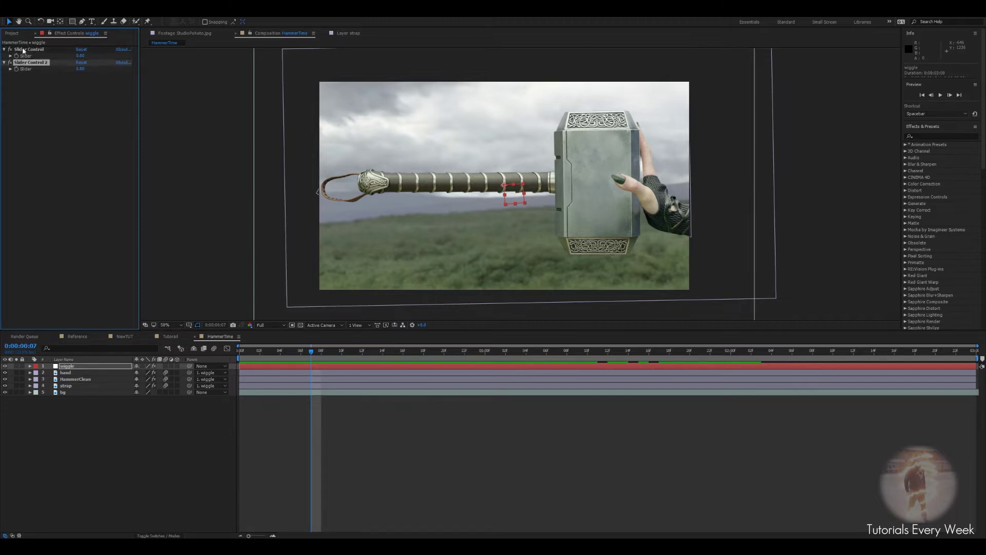
{"action": "left_click", "coordinate": [21, 50]}
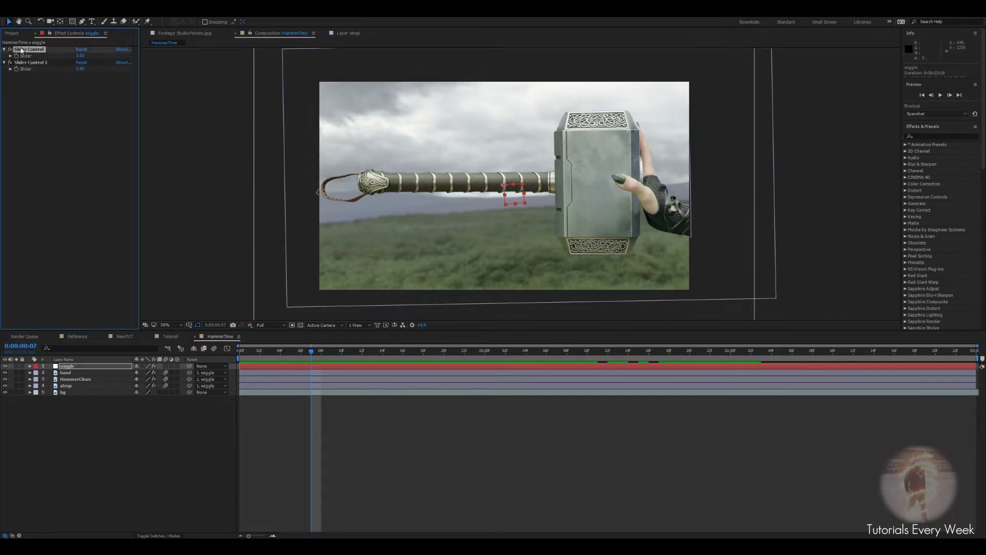
Rename the first slider effect "Rotation Control" and the second one "Position COntrol"
{"action": "key", "text": "Return"}
{"action": "type", "text": "Rotation Control"}
{"action": "key", "text": "Return"}
{"action": "left_click", "coordinate": [39, 63]}
{"action": "key", "text": "Return"}
{"action": "type", "text": "Position COntr"}
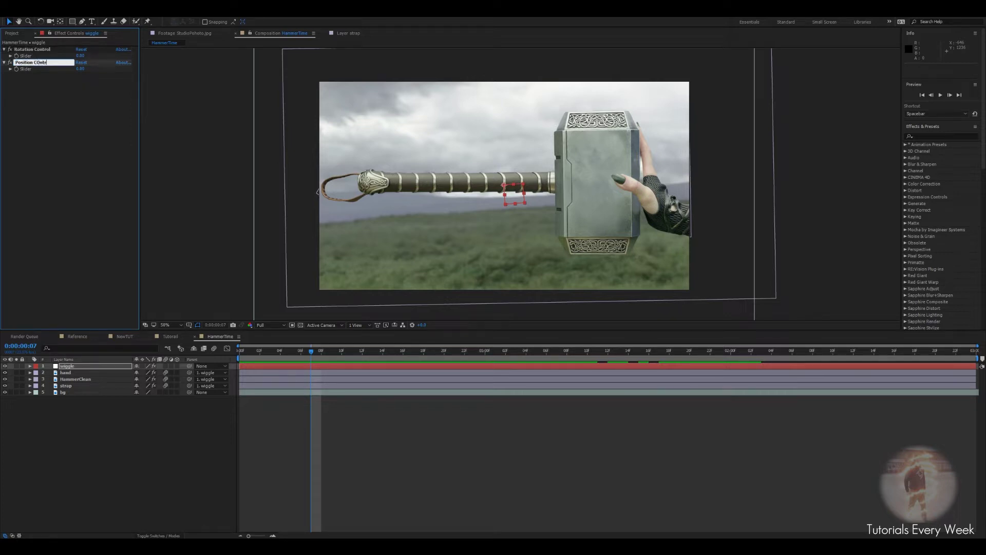
{"action": "type", "text": "ol"}
{"action": "key", "text": "Return"}
Reveal the wiggle null's expressions and link the second value of its Position wiggle expression to the Position COntrol slider
{"action": "left_click", "coordinate": [30, 366]}
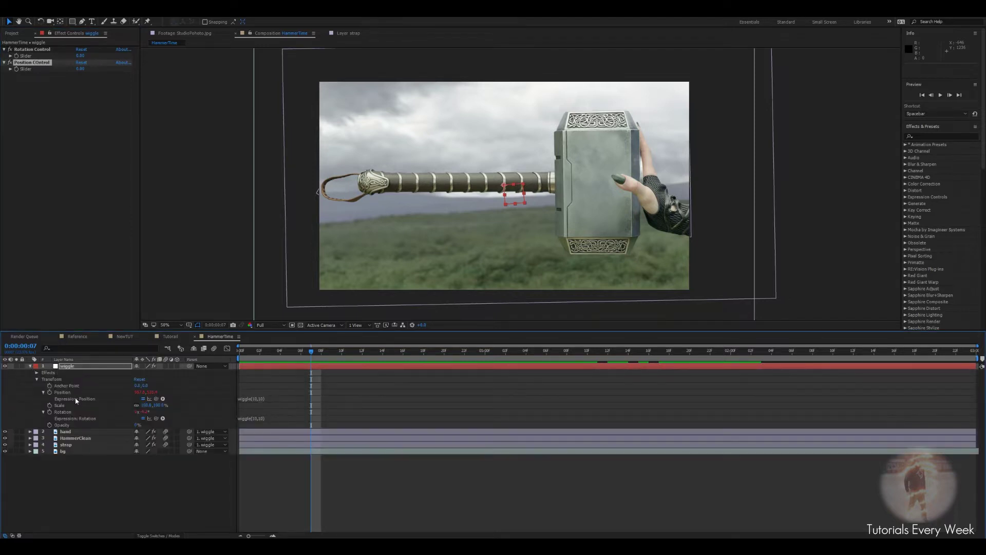
{"action": "left_click", "coordinate": [63, 392]}
{"action": "left_click", "coordinate": [264, 399]}
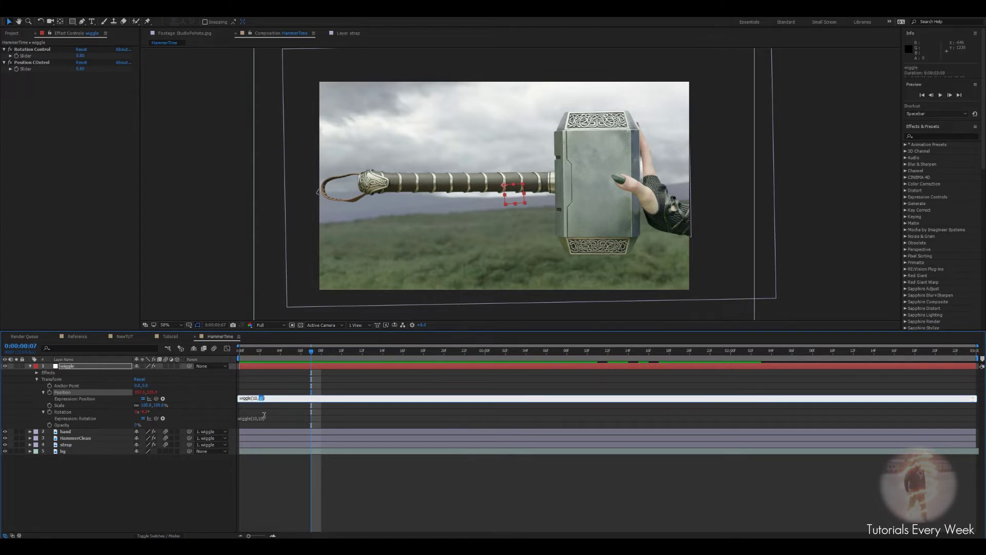
{"action": "left_click_drag", "start_coordinate": [156, 399], "coordinate": [25, 71]}
{"action": "left_click", "coordinate": [348, 461]}
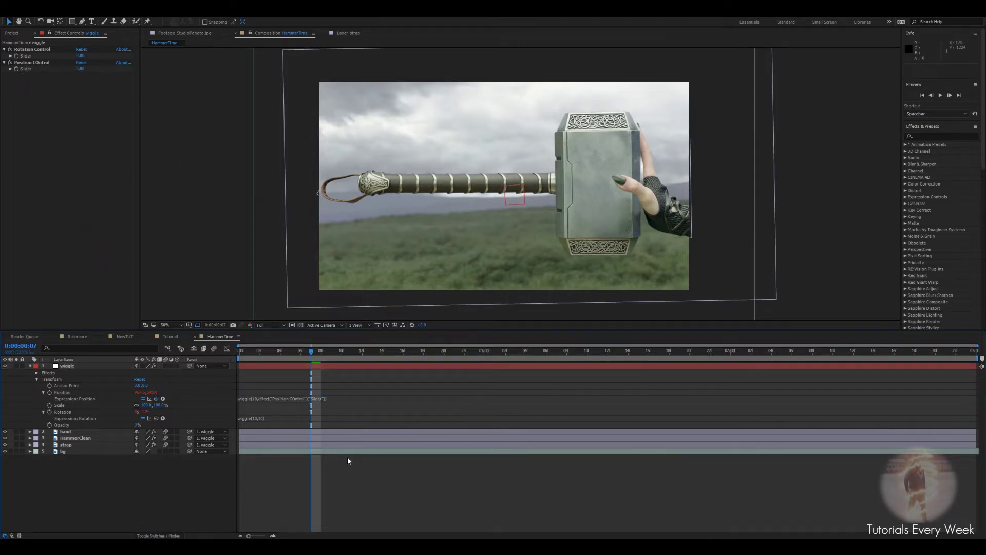
Link the second value of the null's Rotation wiggle expression to the Rotation Control slider
{"action": "left_click", "coordinate": [260, 416]}
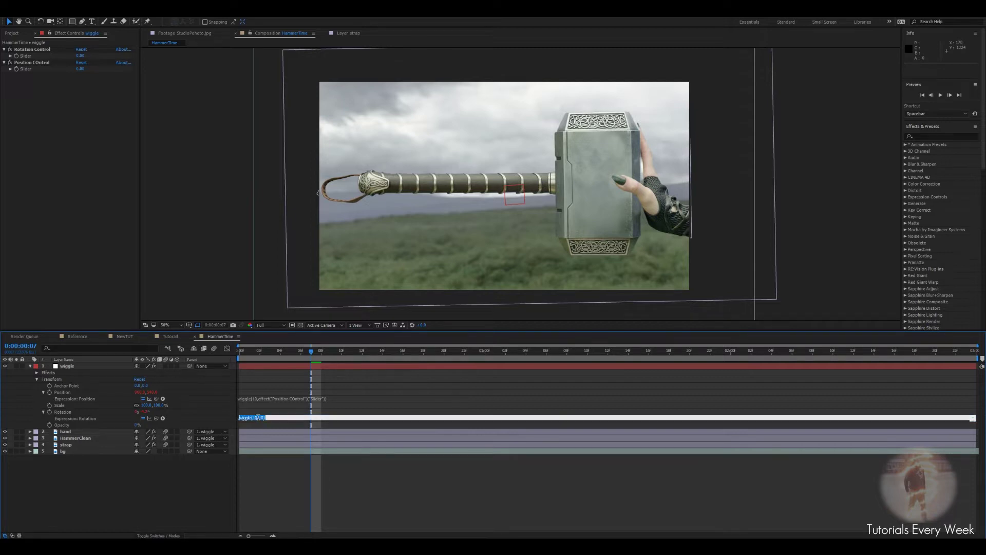
{"action": "left_click", "coordinate": [261, 417]}
{"action": "left_click_drag", "start_coordinate": [260, 418], "coordinate": [263, 419]}
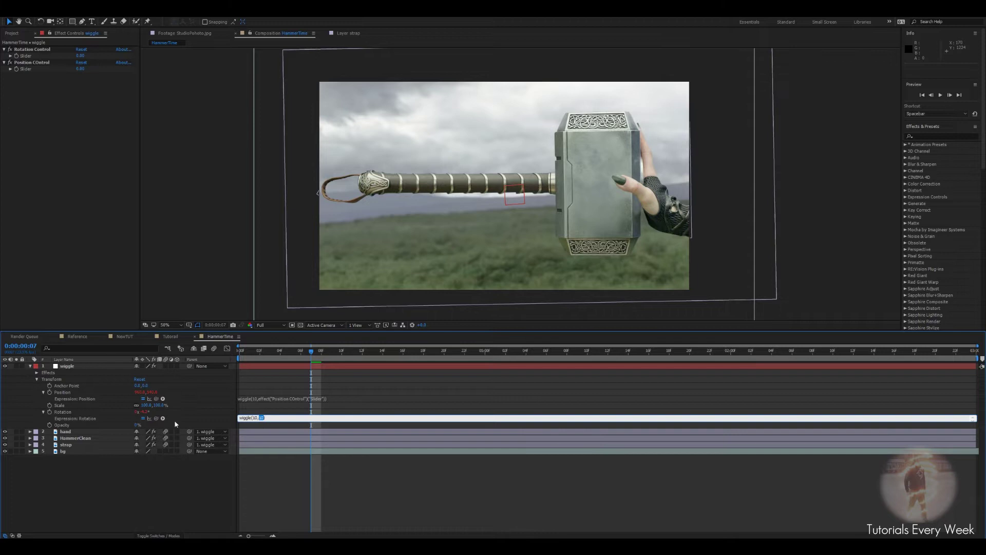
{"action": "left_click_drag", "start_coordinate": [156, 418], "coordinate": [25, 55]}
{"action": "right_click", "coordinate": [24, 55]}
{"action": "left_click", "coordinate": [356, 471]}
Go back to the first frame and set the HammerClean layer's rotation to 0°
{"action": "left_click_drag", "start_coordinate": [311, 351], "coordinate": [266, 356]}
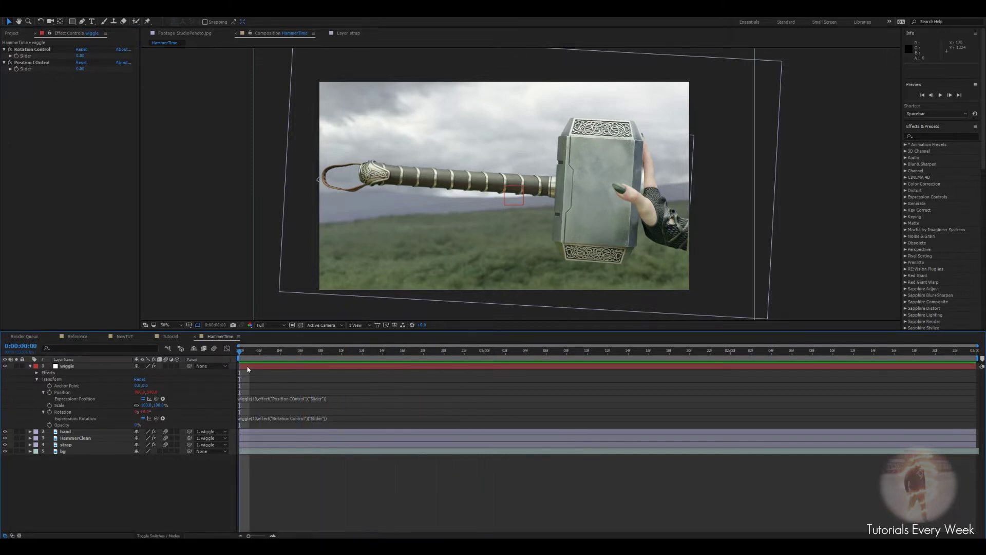
{"action": "left_click", "coordinate": [247, 367]}
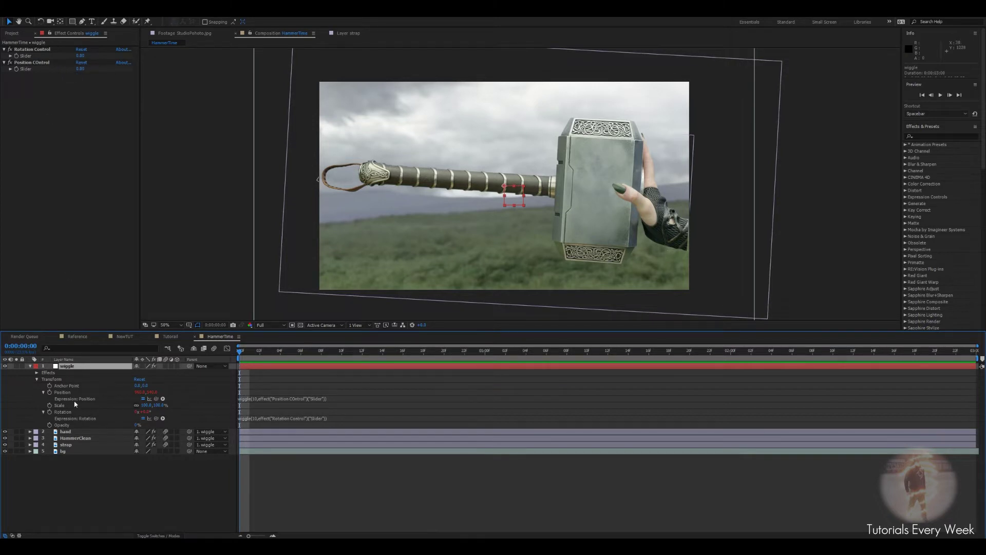
{"action": "left_click", "coordinate": [75, 439]}
{"action": "key", "text": "r"}
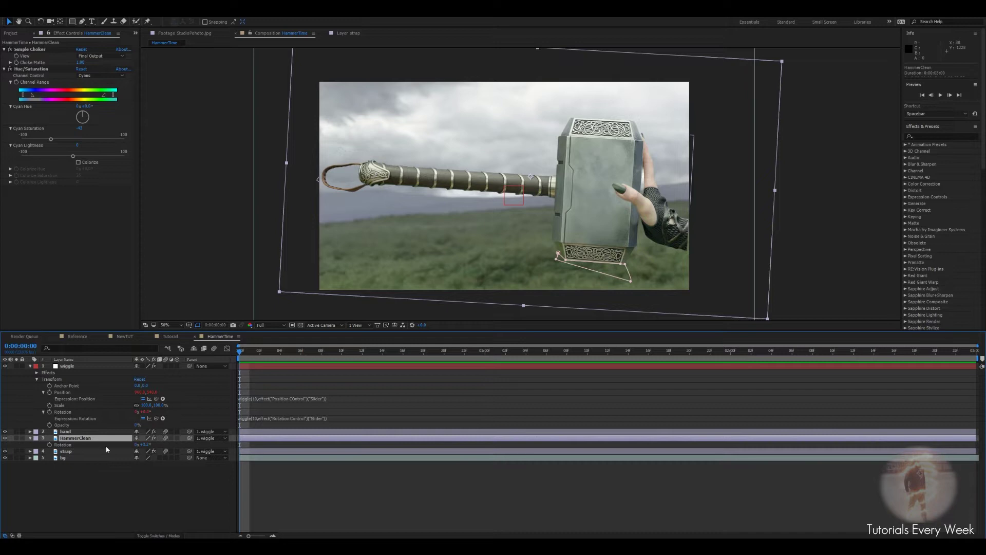
{"action": "left_click", "coordinate": [146, 445]}
{"action": "type", "text": "0"}
{"action": "key", "text": "Return"}
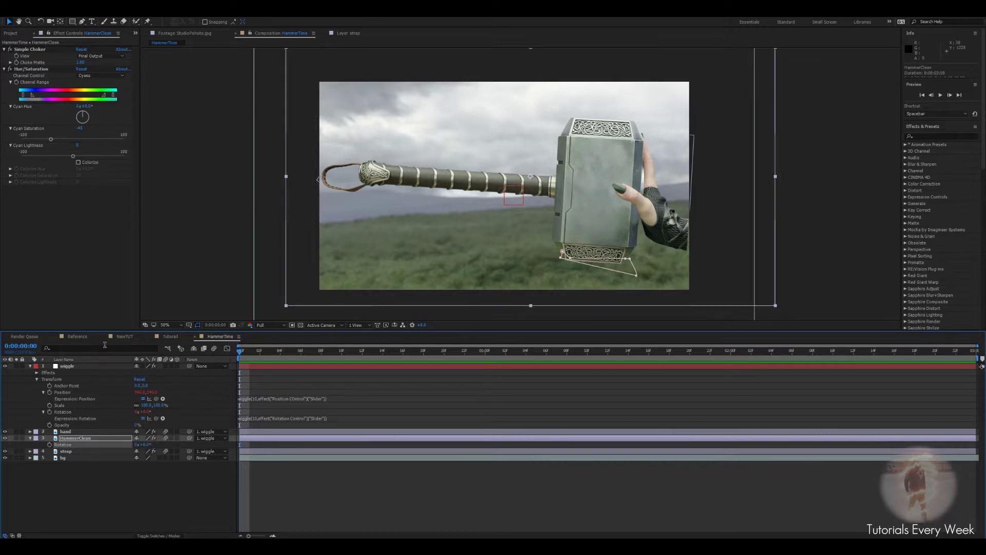
Set the hand layer's rotation to 0°
{"action": "left_click", "coordinate": [65, 431]}
{"action": "key", "text": "r"}
{"action": "left_click", "coordinate": [146, 438]}
{"action": "type", "text": "0"}
{"action": "key", "text": "Return"}
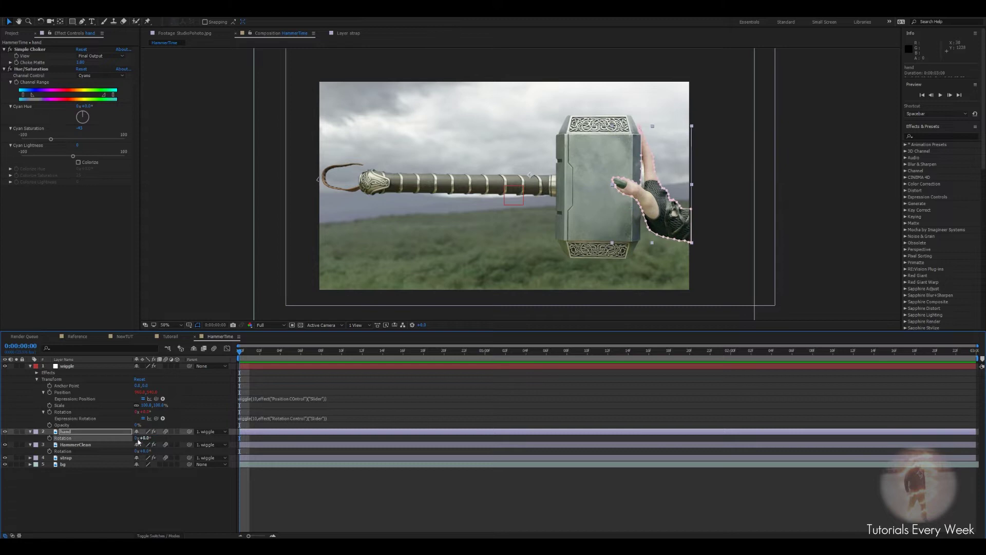
Try setting the strap layer's rotation to 0°, and undo the change
{"action": "left_click", "coordinate": [65, 458]}
{"action": "left_click", "coordinate": [146, 464]}
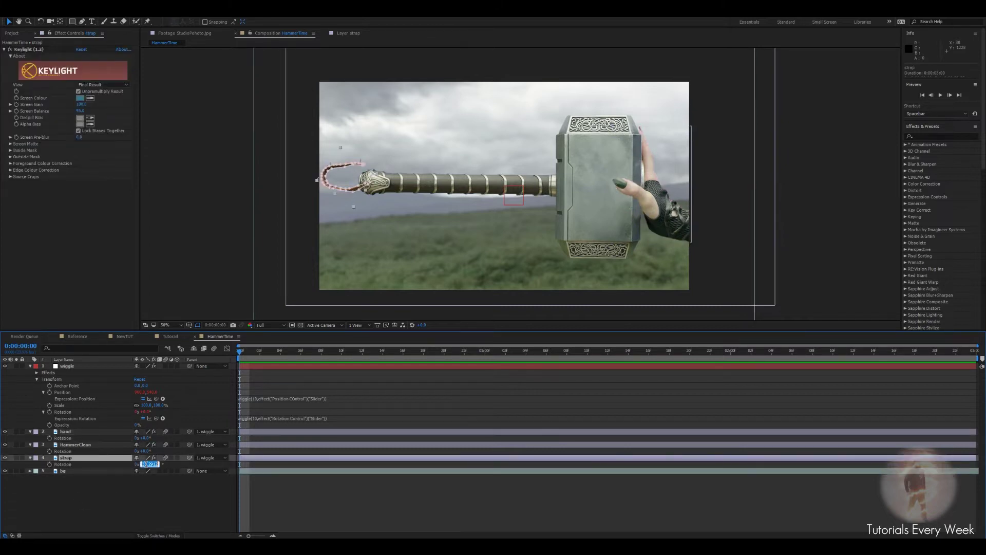
{"action": "type", "text": "0"}
{"action": "key", "text": "Return"}
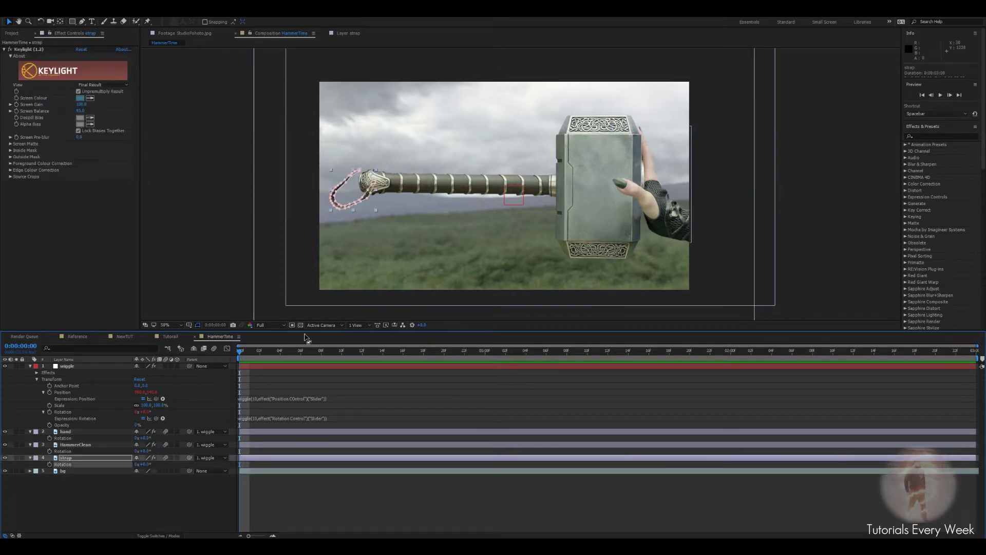
{"action": "left_click", "coordinate": [218, 195]}
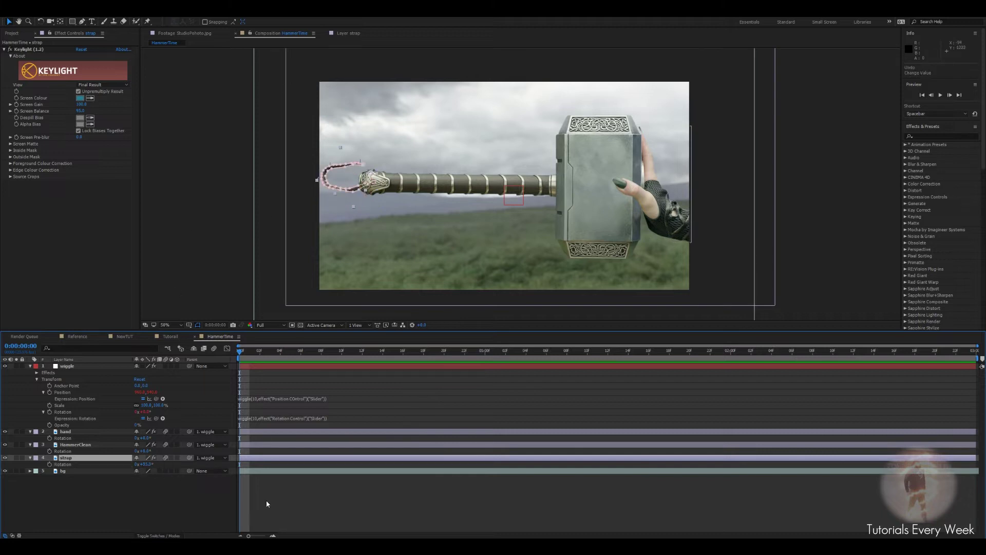
{"action": "key", "text": "ctrl+z"}
Collapse the properties of the hand, HammerClean and strap layers
{"action": "left_click", "coordinate": [30, 431]}
{"action": "left_click", "coordinate": [30, 438]}
{"action": "left_click", "coordinate": [30, 444]}
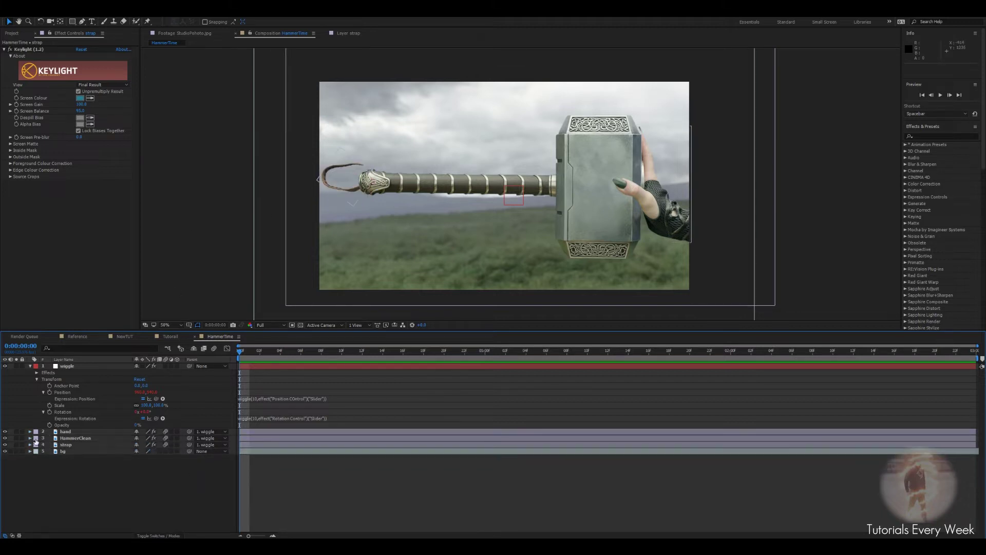
Keyframe the wiggle null's Rotation Control from 0 to 1 and Position COntrol from 0 to 10 by 0:00:00:16, and preview the shake
{"action": "left_click", "coordinate": [66, 366]}
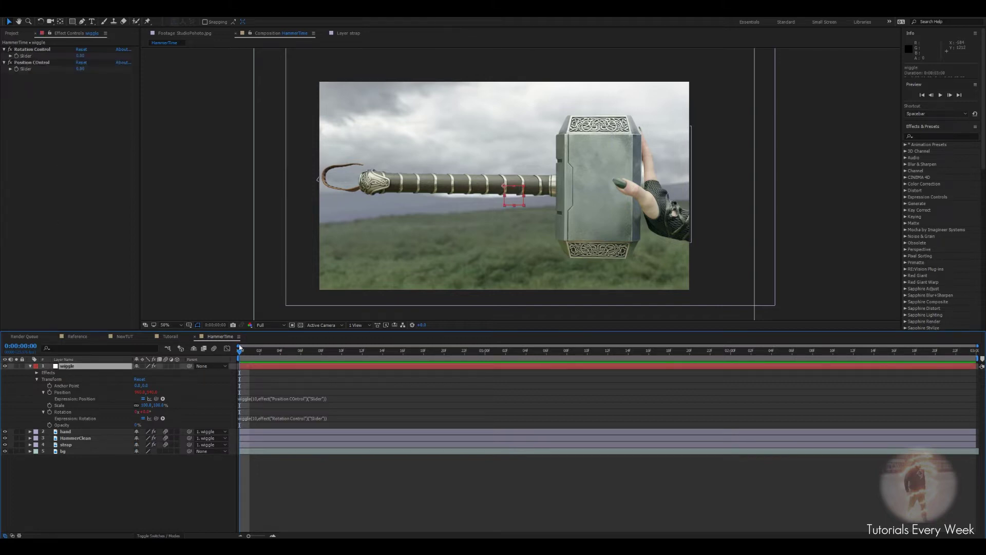
{"action": "left_click", "coordinate": [18, 62]}
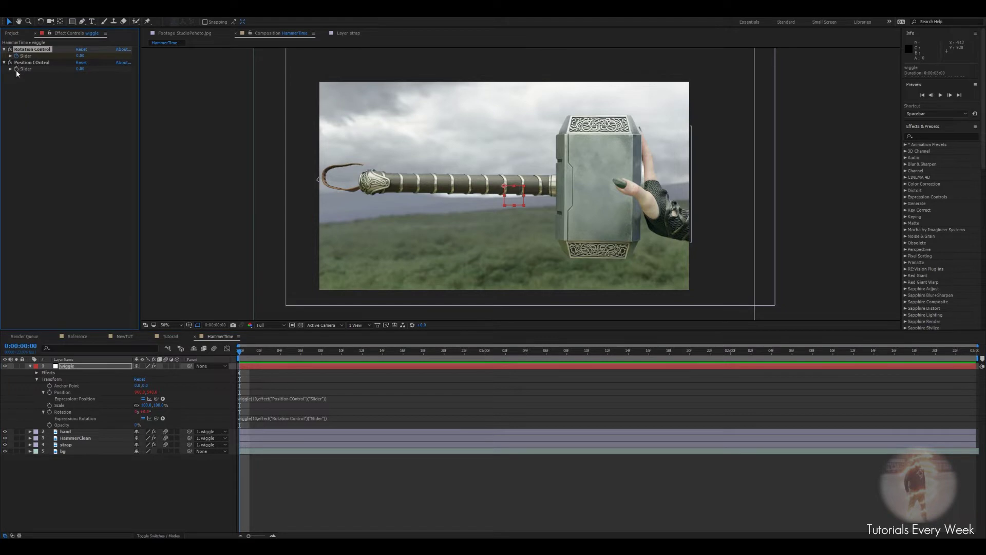
{"action": "left_click_drag", "start_coordinate": [238, 350], "coordinate": [405, 357]}
{"action": "left_click", "coordinate": [80, 55]}
{"action": "type", "text": "1"}
{"action": "key", "text": "Return"}
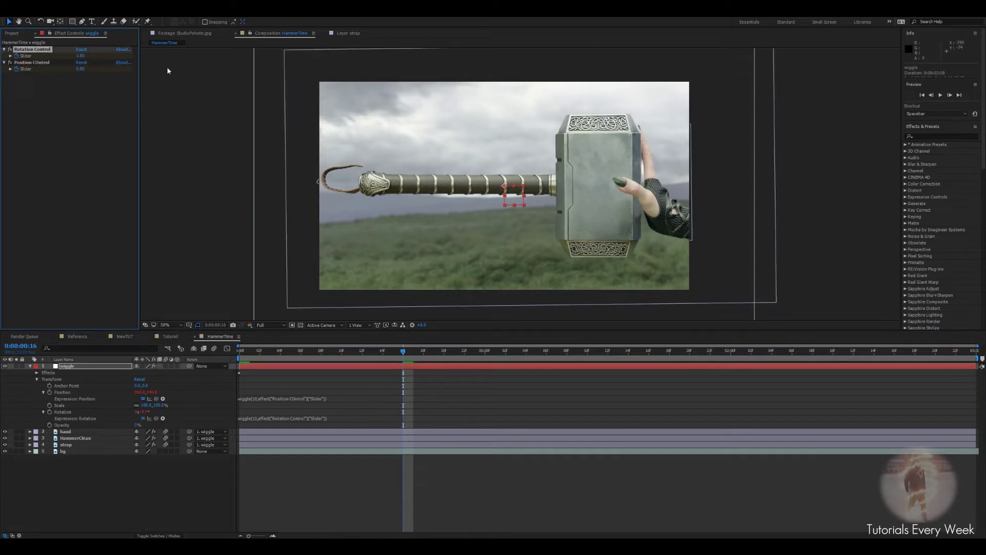
{"action": "left_click", "coordinate": [83, 69]}
{"action": "type", "text": "10"}
{"action": "key", "text": "Return"}
{"action": "left_click_drag", "start_coordinate": [404, 351], "coordinate": [485, 384]}
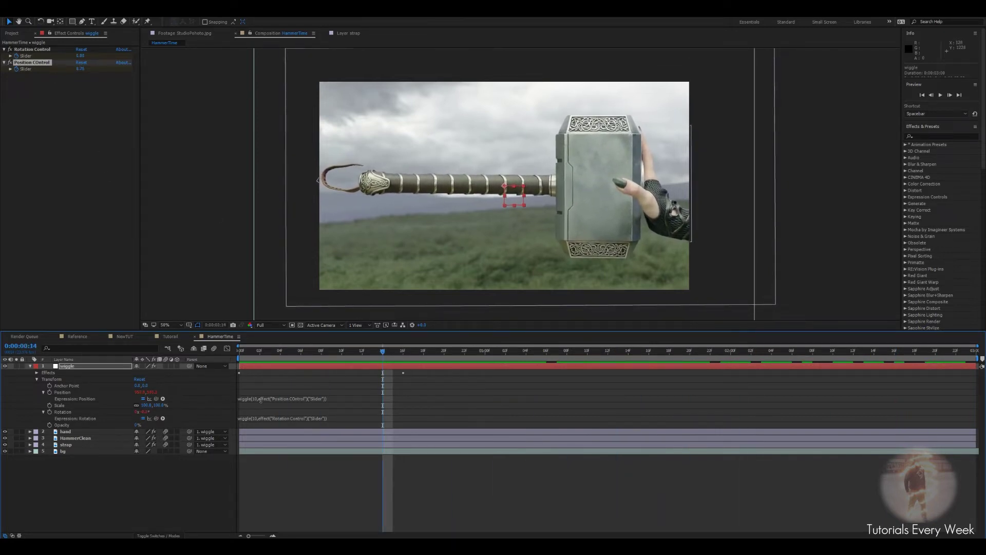
{"action": "key", "text": "space"}
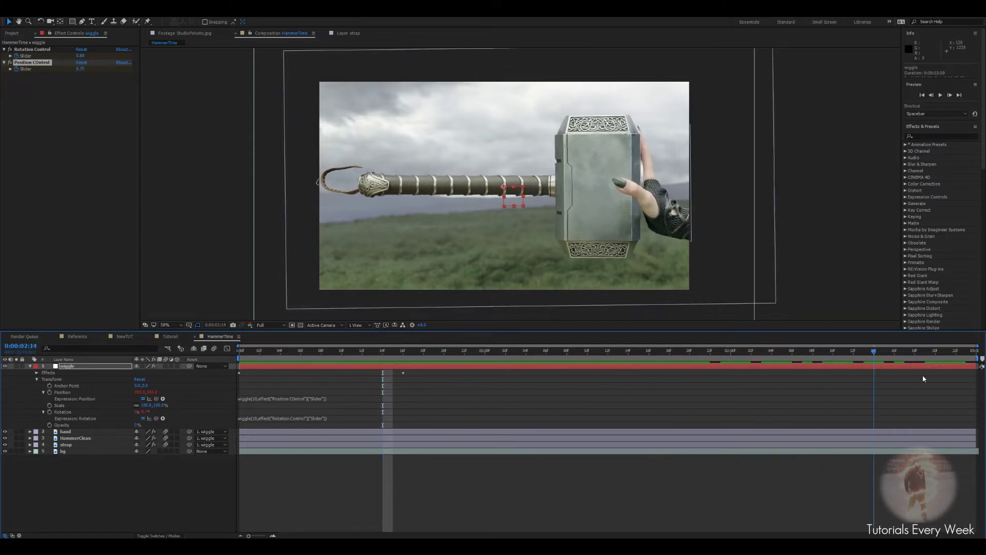
Collapse the wiggle null, duplicate the HammerClean layer and solo the copy
{"action": "left_click", "coordinate": [31, 366]}
{"action": "left_click", "coordinate": [362, 428]}
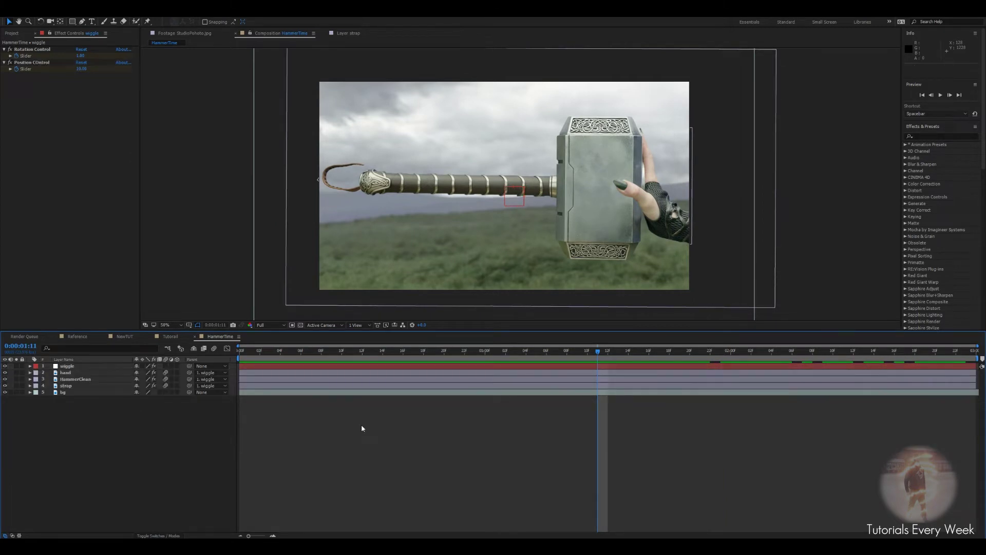
{"action": "left_click", "coordinate": [76, 379]}
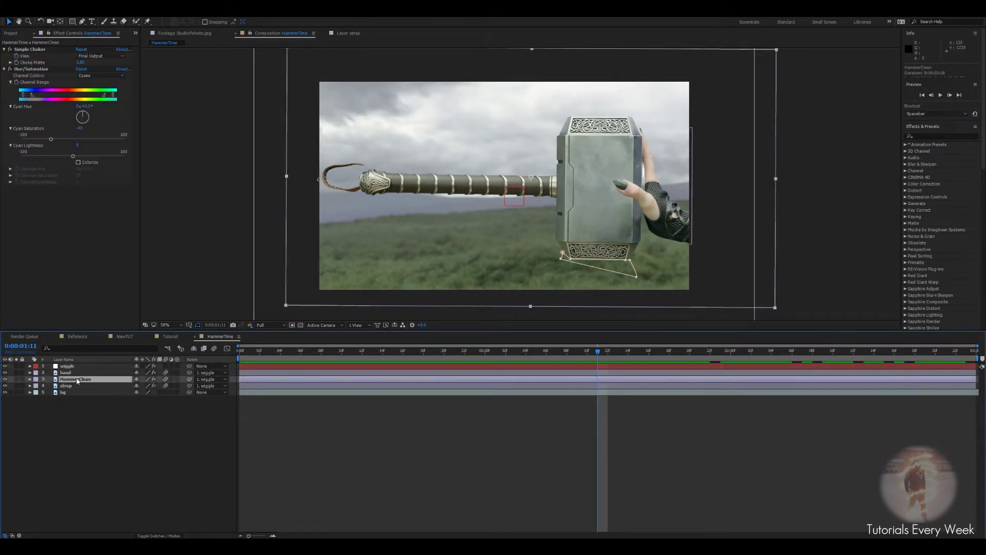
{"action": "key", "text": "ctrl+d"}
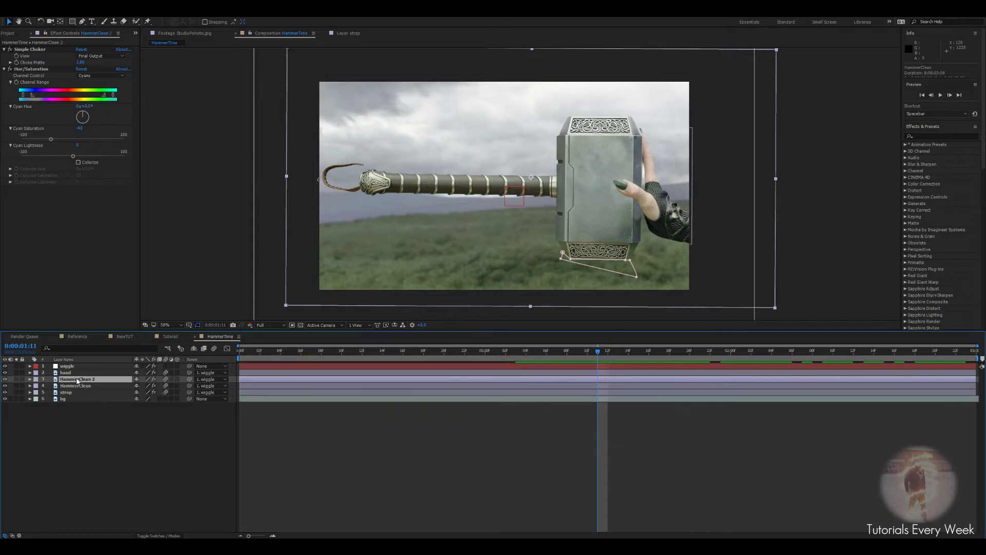
{"action": "left_click", "coordinate": [16, 379]}
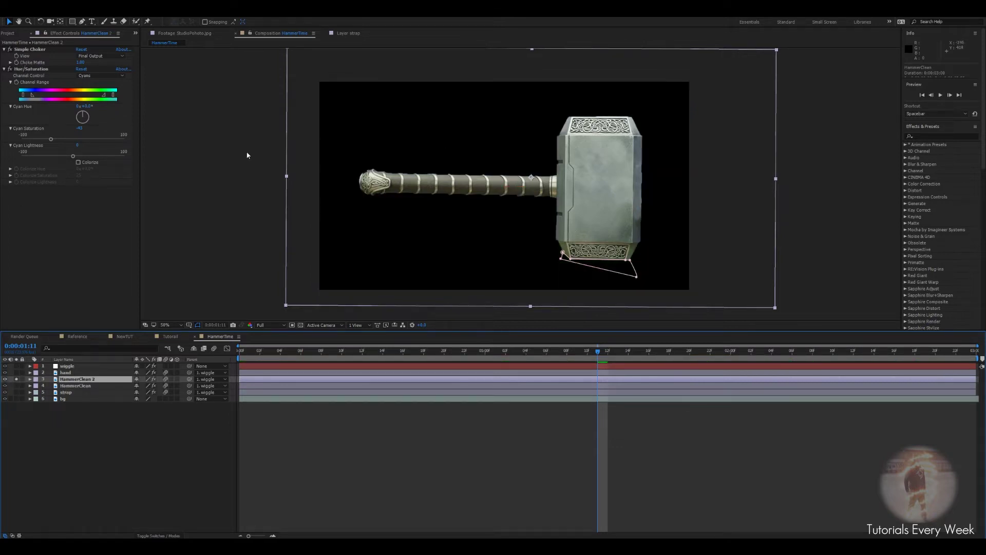
{"action": "left_click", "coordinate": [4, 50]}
{"action": "left_click", "coordinate": [4, 56]}
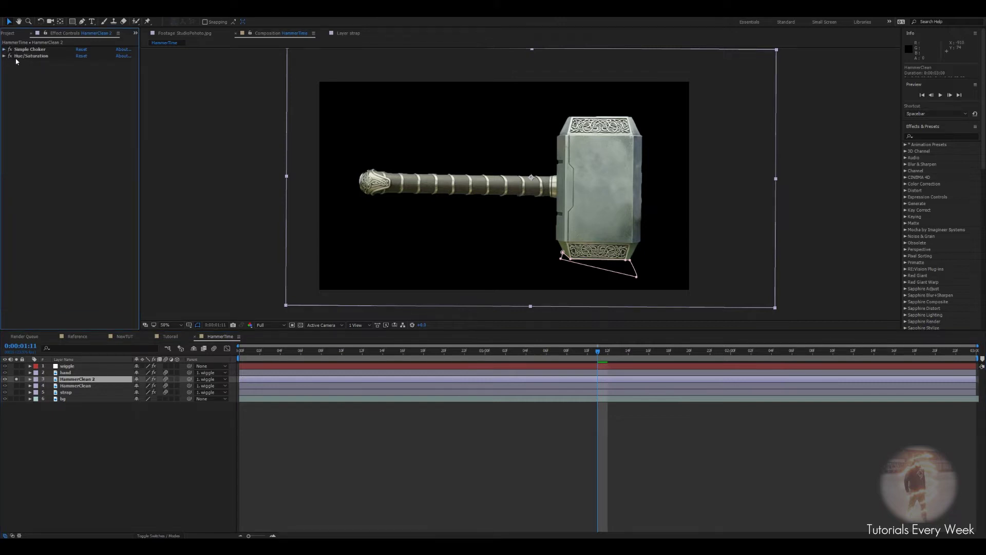
Pre-compose HammerClean 2 as "Hammer ALpha" with all attributes moved into it, turn off its solo and open the new composition
{"action": "right_click", "coordinate": [272, 380]}
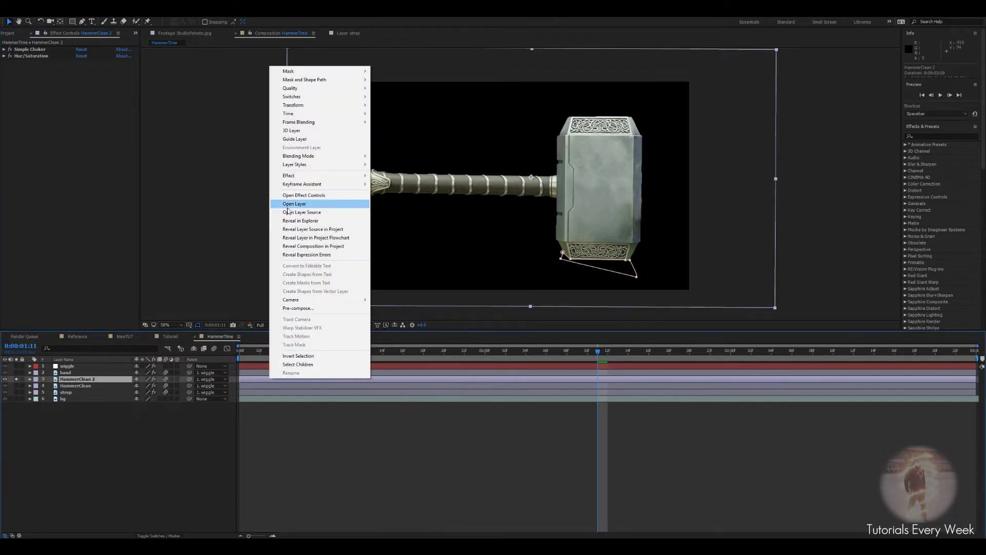
{"action": "left_click", "coordinate": [313, 213]}
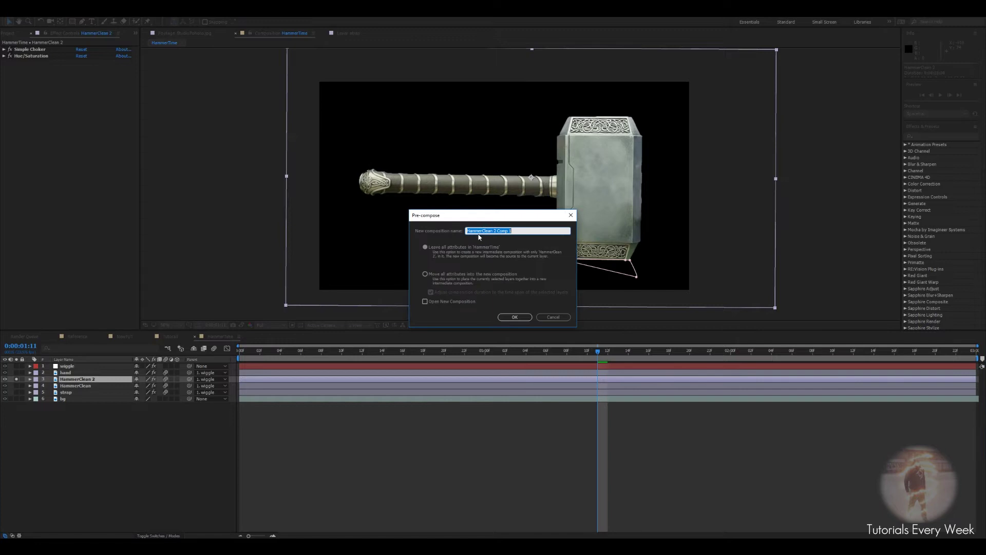
{"action": "type", "text": "H"}
{"action": "left_click", "coordinate": [425, 274]}
{"action": "left_click", "coordinate": [521, 318]}
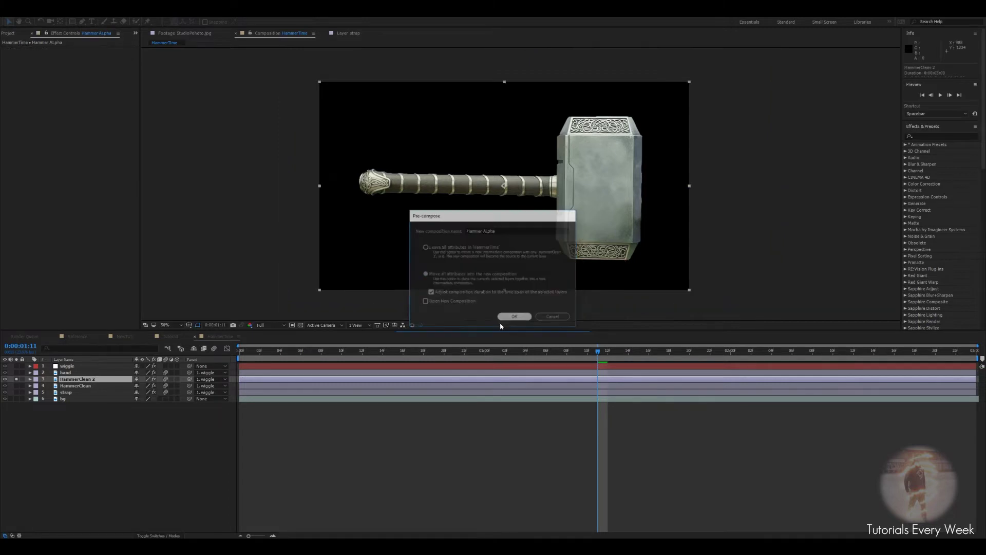
{"action": "left_click", "coordinate": [16, 379]}
{"action": "double_click", "coordinate": [74, 379]}
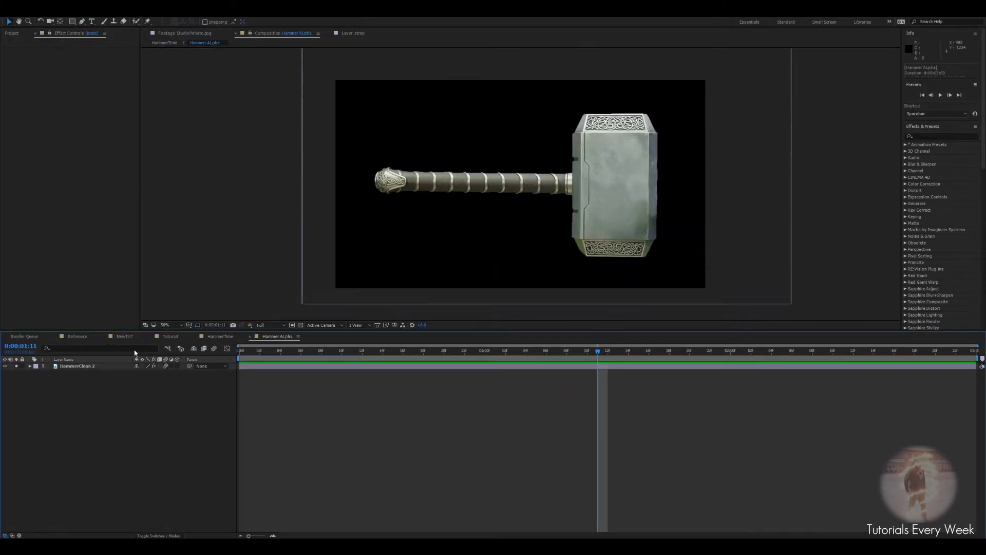
Frame the joint where the handle meets the hammer head and activate the Pen tool
{"action": "scroll", "coordinate": [582, 193], "scroll_direction": "up", "scroll_amount": 2}
{"action": "scroll", "coordinate": [487, 153], "scroll_direction": "up", "scroll_amount": 1}
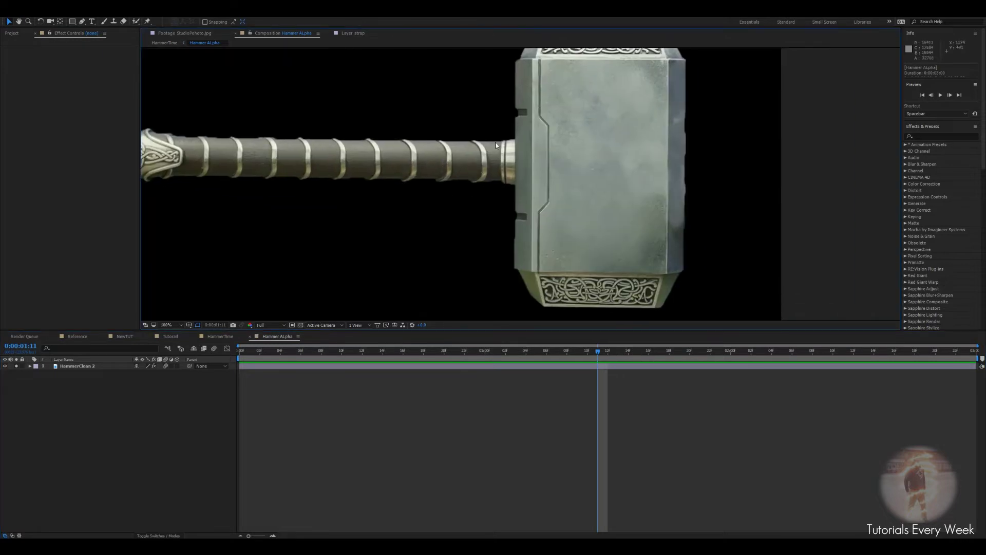
{"action": "scroll", "coordinate": [487, 154], "scroll_direction": "up", "scroll_amount": 1}
{"action": "left_click_drag", "start_coordinate": [495, 142], "coordinate": [464, 198]}
{"action": "scroll", "coordinate": [465, 198], "scroll_direction": "down", "scroll_amount": 1}
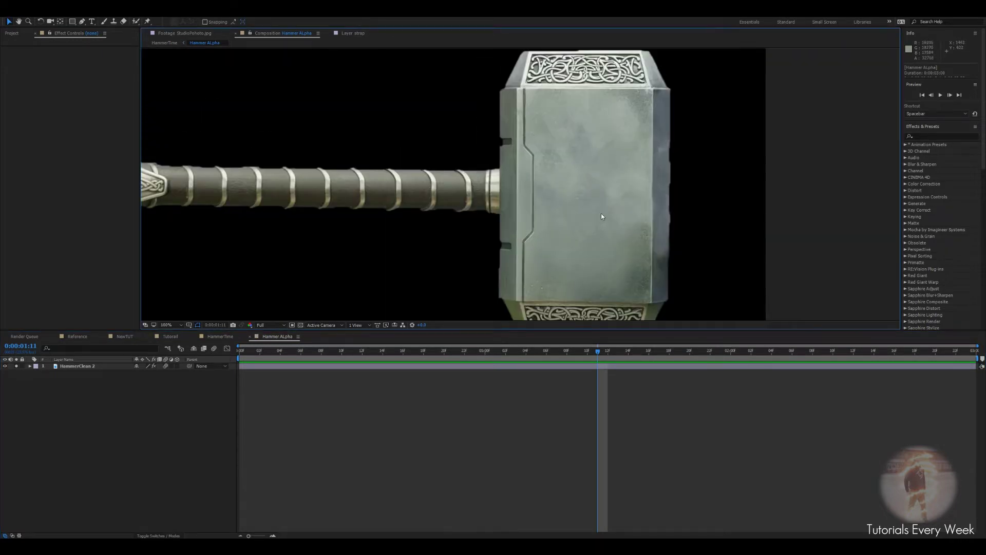
{"action": "scroll", "coordinate": [581, 180], "scroll_direction": "down", "scroll_amount": 2}
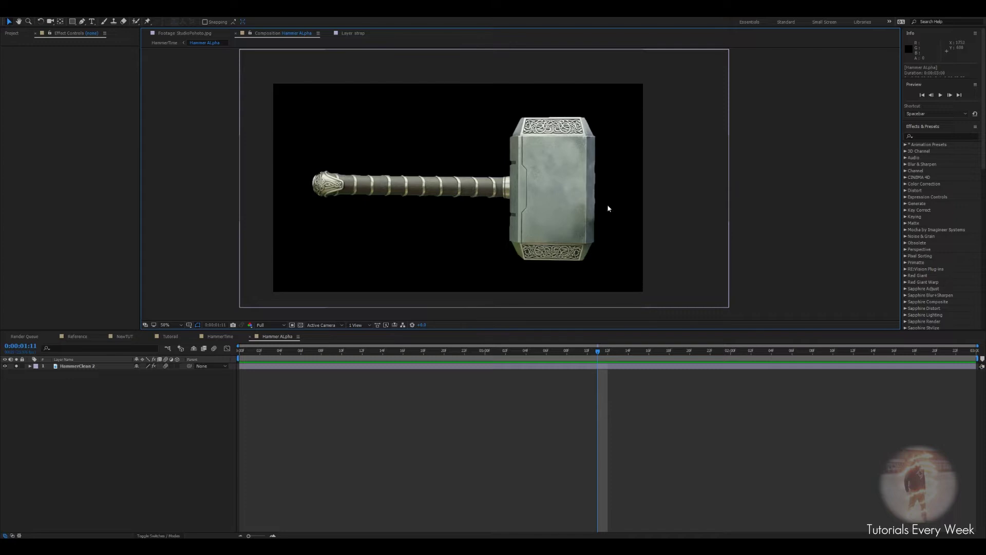
{"action": "scroll", "coordinate": [526, 193], "scroll_direction": "up", "scroll_amount": 2}
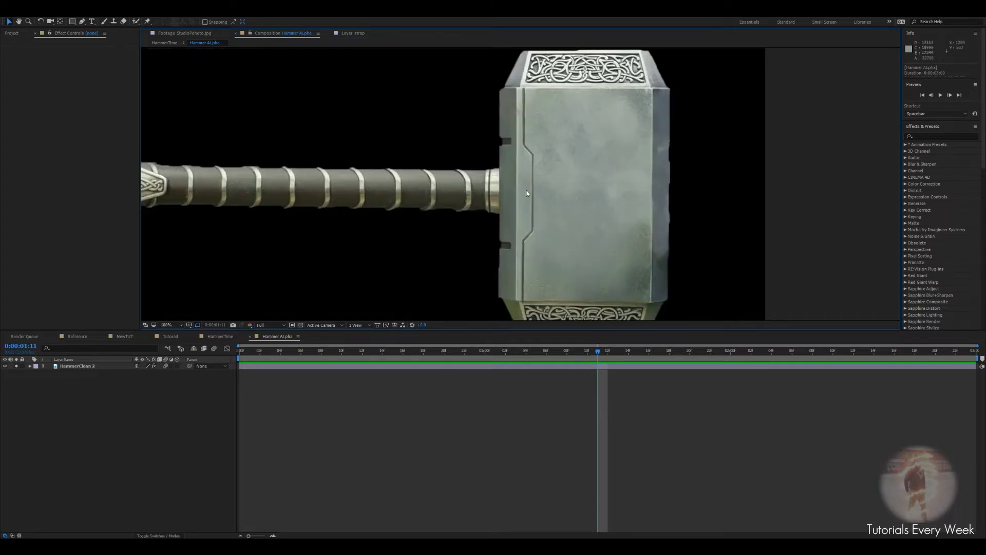
{"action": "scroll", "coordinate": [526, 193], "scroll_direction": "up", "scroll_amount": 1}
{"action": "key", "text": "g"}
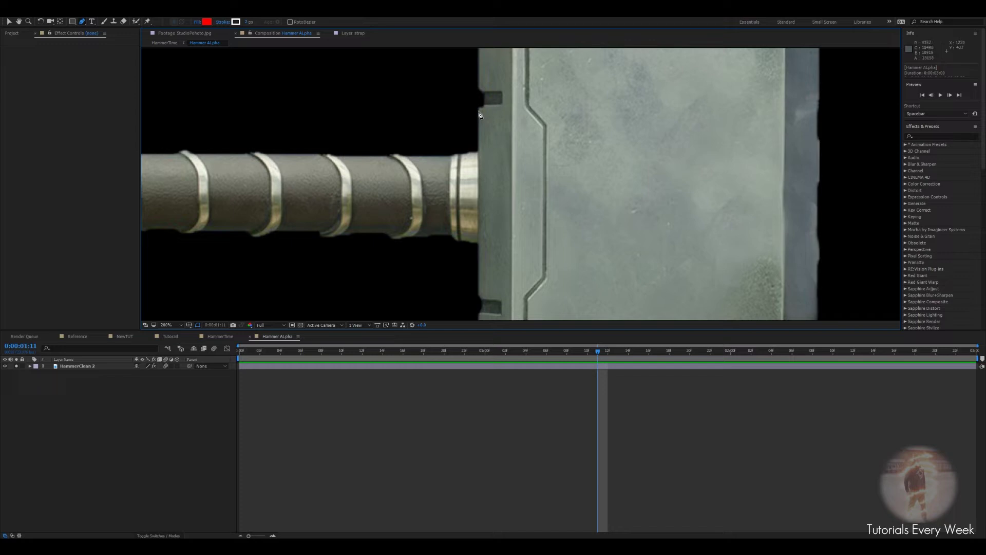
{"action": "left_click", "coordinate": [479, 111]}
{"action": "left_click", "coordinate": [482, 255]}
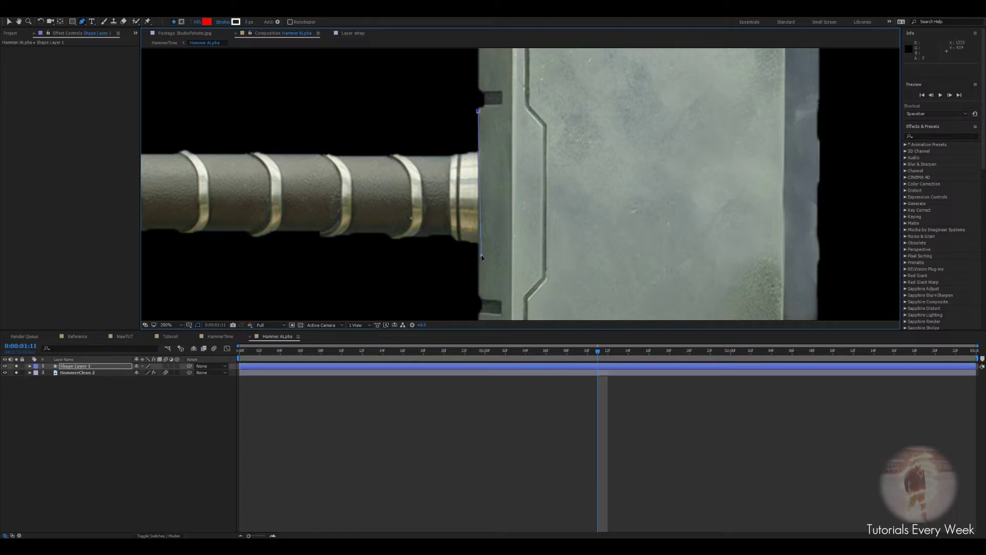
{"action": "key", "text": "F2"}
{"action": "left_click", "coordinate": [544, 366]}
{"action": "key", "text": "Delete"}
Draw a closed mask around the whole handle on the HammerClean 2 layer, following the head's edge at the joint
{"action": "left_click", "coordinate": [543, 365]}
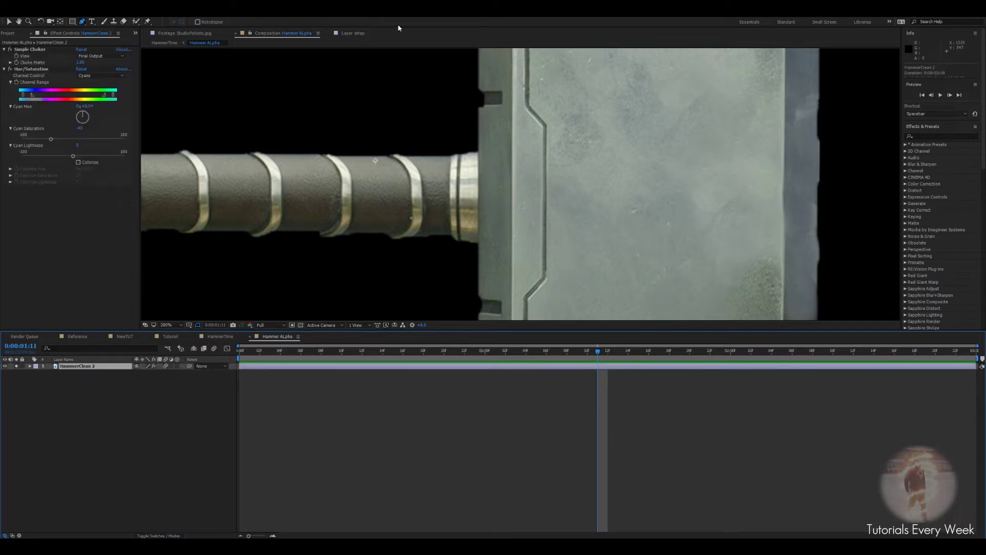
{"action": "left_click", "coordinate": [477, 112]}
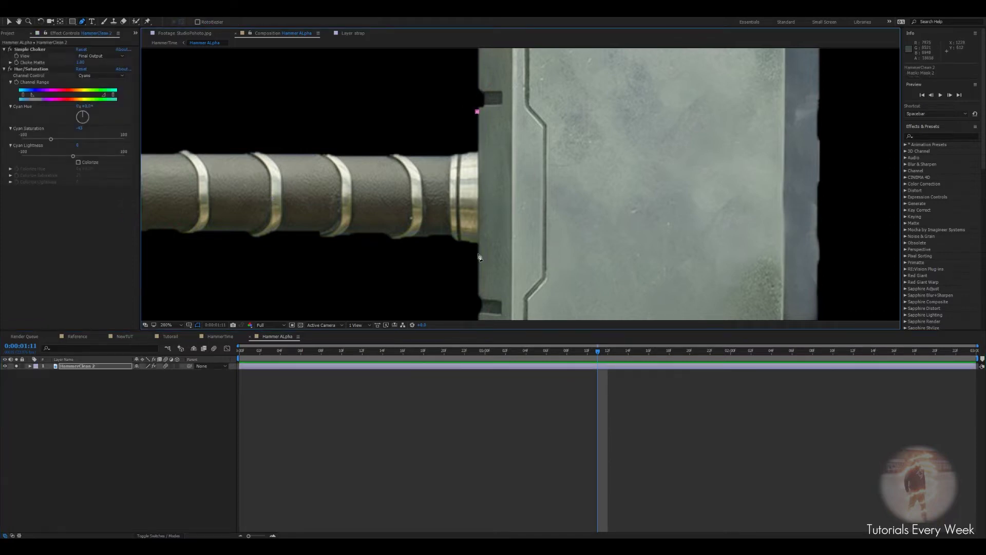
{"action": "left_click", "coordinate": [478, 254]}
{"action": "scroll", "coordinate": [452, 247], "scroll_direction": "down", "scroll_amount": 1}
{"action": "left_click_drag", "start_coordinate": [152, 243], "coordinate": [458, 200]}
{"action": "left_click", "coordinate": [403, 177]}
{"action": "left_click_drag", "start_coordinate": [399, 92], "coordinate": [433, 91]}
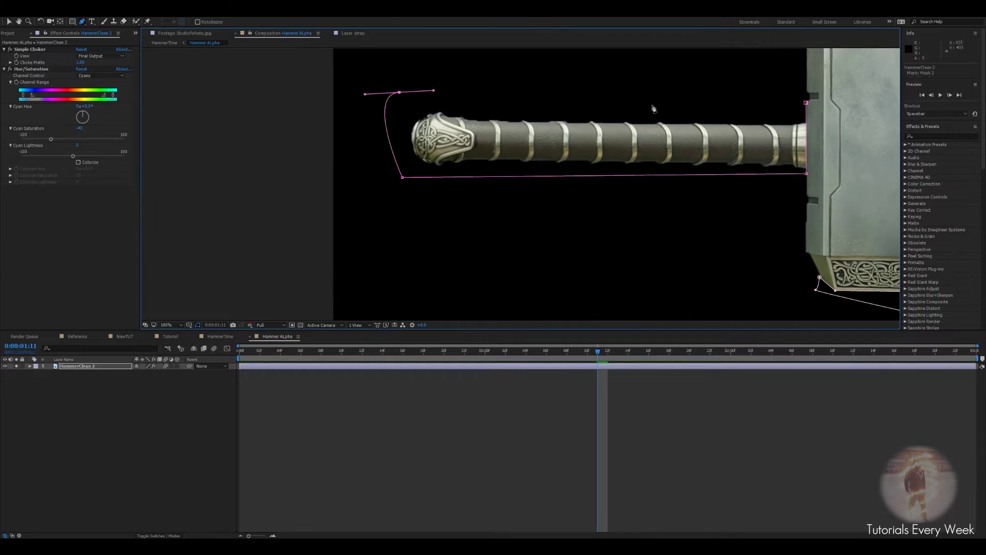
{"action": "left_click_drag", "start_coordinate": [654, 109], "coordinate": [376, 109]}
{"action": "left_click", "coordinate": [529, 105]}
{"action": "left_click_drag", "start_coordinate": [485, 147], "coordinate": [656, 141]}
Set the mode of the handle mask, Mask 2, to Subtract so only the hammer head stays
{"action": "key", "text": "m"}
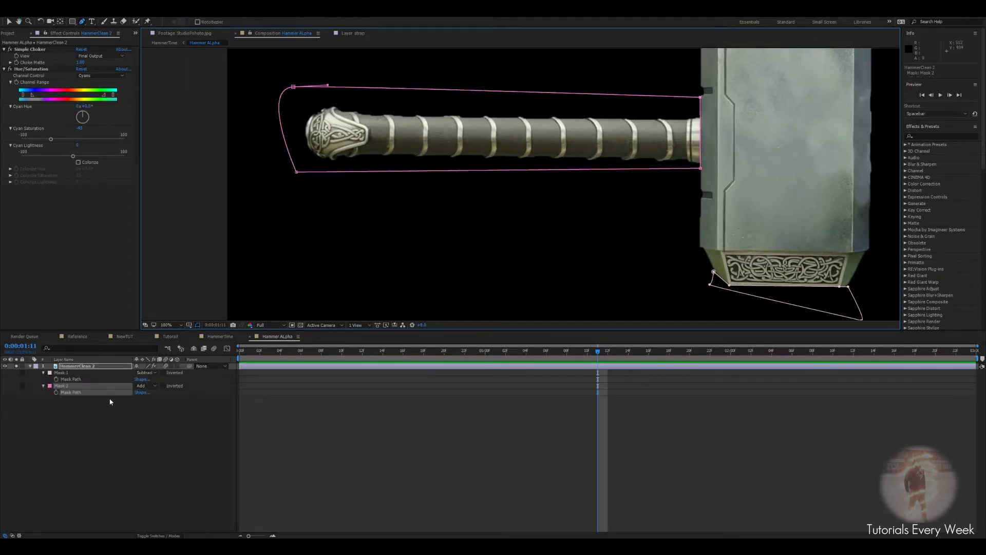
{"action": "left_click", "coordinate": [144, 386]}
{"action": "left_click", "coordinate": [153, 412]}
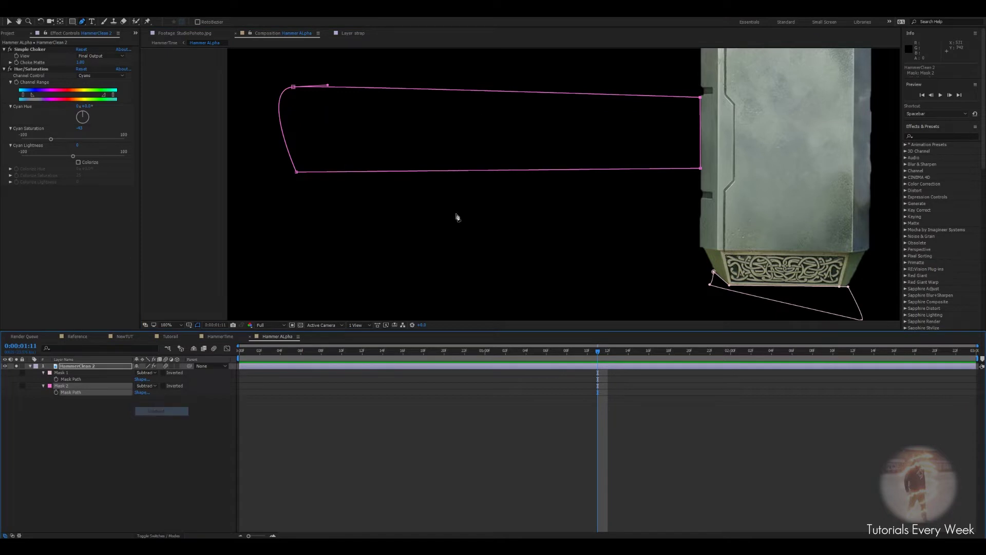
{"action": "scroll", "coordinate": [335, 276], "scroll_direction": "down", "scroll_amount": 4}
{"action": "left_click", "coordinate": [432, 439]}
{"action": "scroll", "coordinate": [360, 287], "scroll_direction": "up", "scroll_amount": 2}
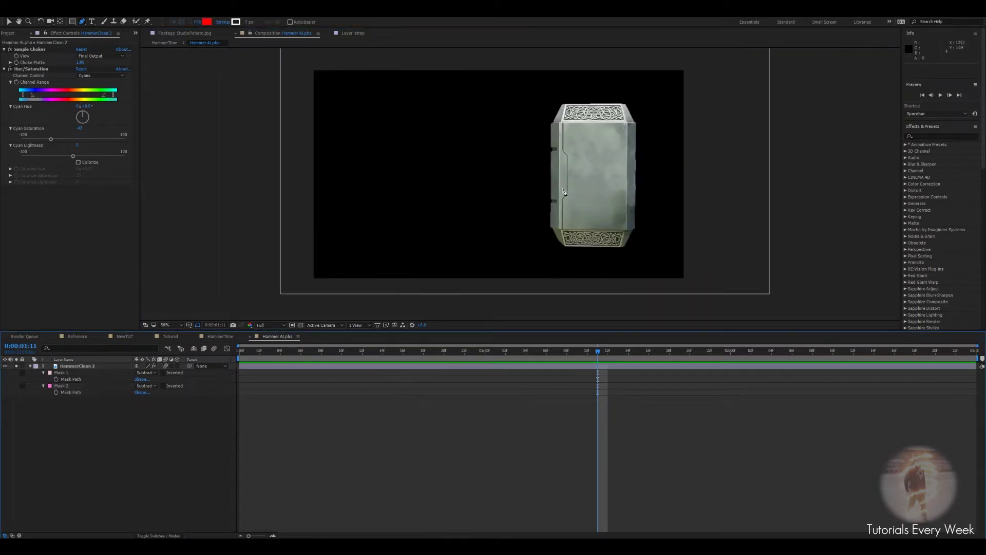
Apply the Fill effect to HammerClean 2 and set its color to white
{"action": "left_click", "coordinate": [257, 368]}
{"action": "key", "text": "ctrl+space"}
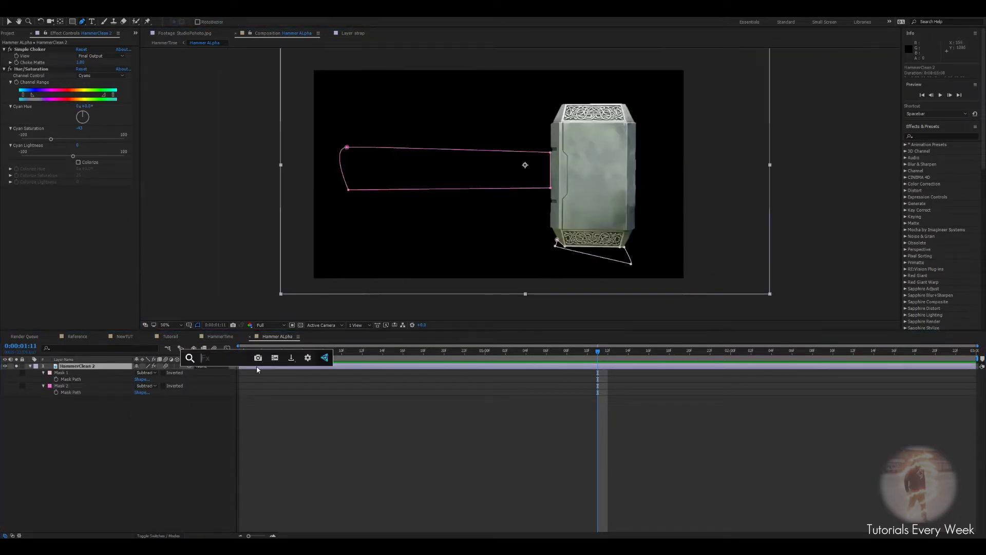
{"action": "type", "text": "fill"}
{"action": "key", "text": "Return"}
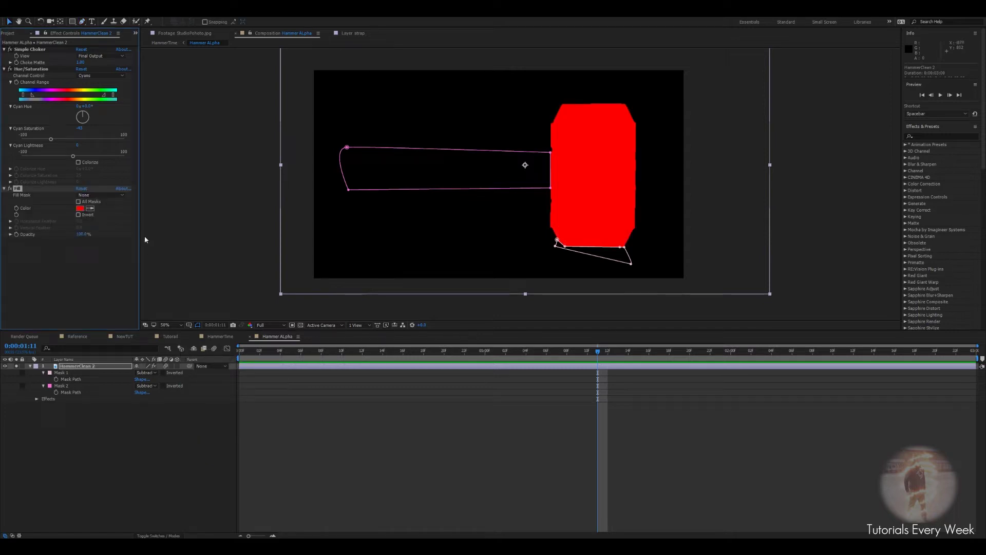
{"action": "left_click", "coordinate": [80, 208]}
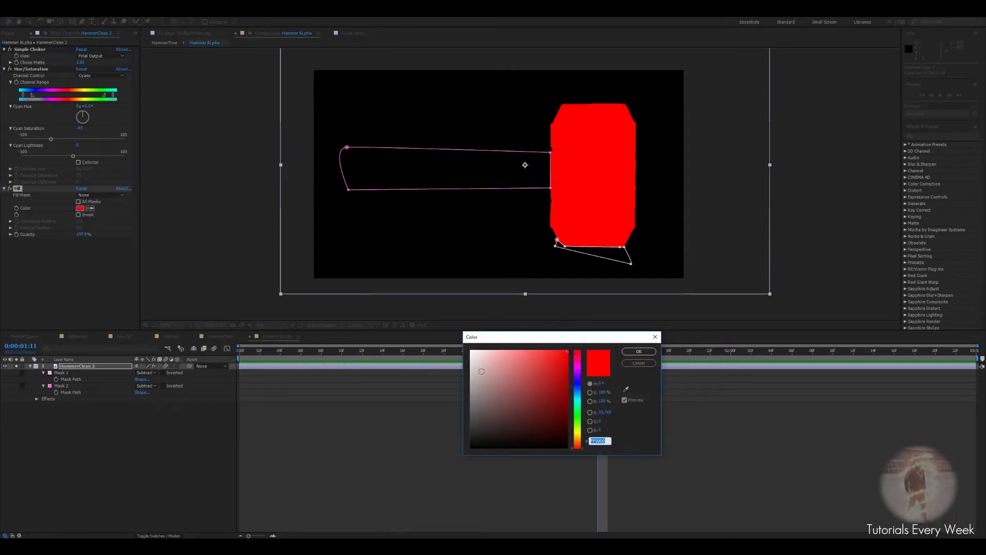
{"action": "left_click_drag", "start_coordinate": [483, 362], "coordinate": [339, 265]}
{"action": "left_click", "coordinate": [631, 351]}
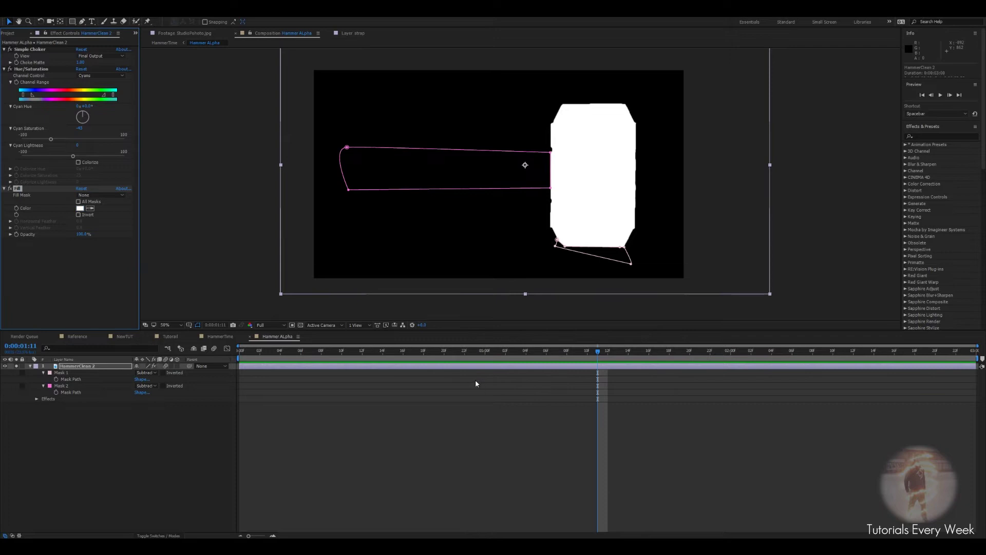
{"action": "left_click", "coordinate": [491, 405]}
{"action": "scroll", "coordinate": [542, 199], "scroll_direction": "down", "scroll_amount": 2}
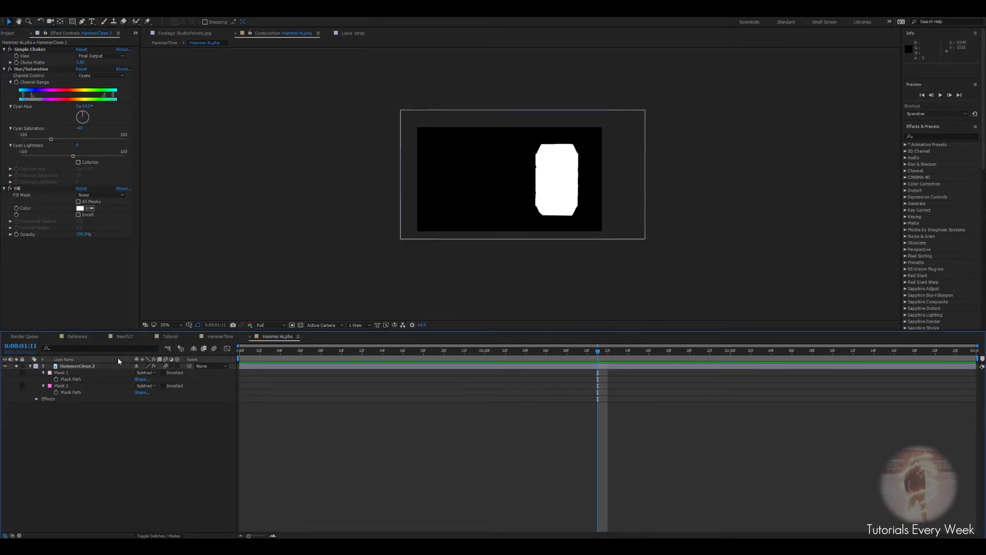
Hide the Hammer ALpha layer in the HammerTime composition and enable motion blur for that composition
{"action": "left_click", "coordinate": [220, 336]}
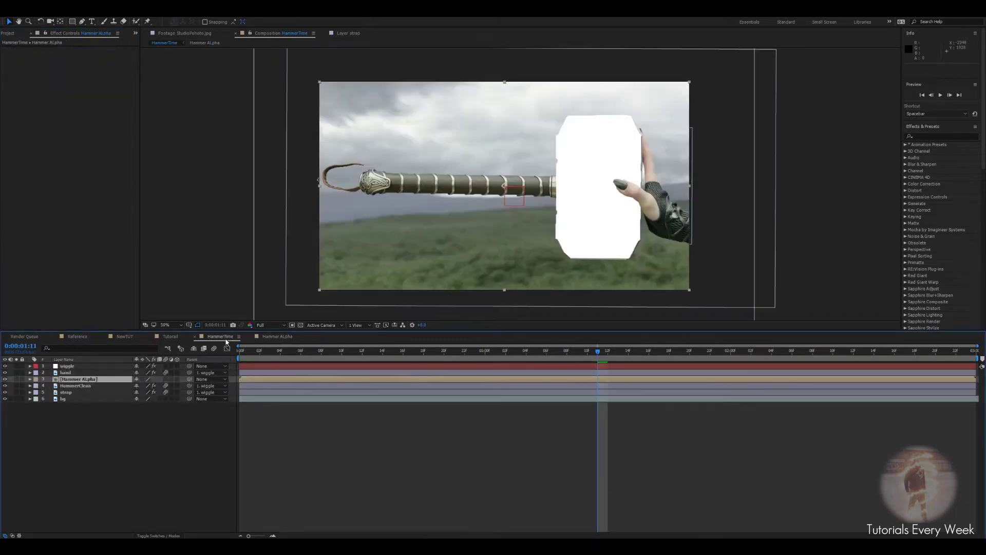
{"action": "left_click", "coordinate": [5, 379]}
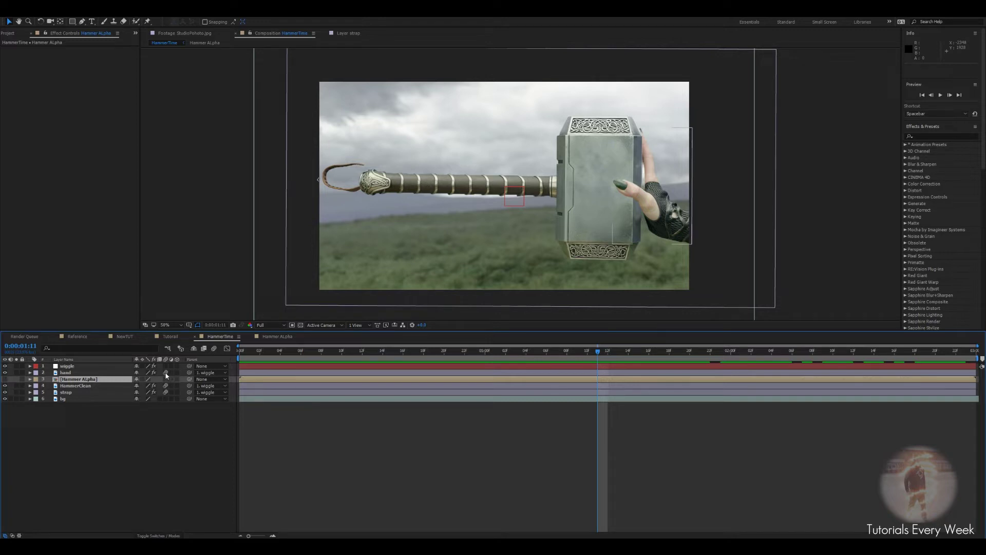
{"action": "left_click", "coordinate": [214, 348]}
Preview the motion-blurred hammer shake up close and return the playhead to 0:00:01:06
{"action": "scroll", "coordinate": [572, 168], "scroll_direction": "up", "scroll_amount": 2}
{"action": "left_click_drag", "start_coordinate": [540, 200], "coordinate": [501, 211]}
{"action": "left_click_drag", "start_coordinate": [591, 352], "coordinate": [532, 355]}
{"action": "key", "text": "space"}
{"action": "left_click_drag", "start_coordinate": [756, 370], "coordinate": [730, 367]}
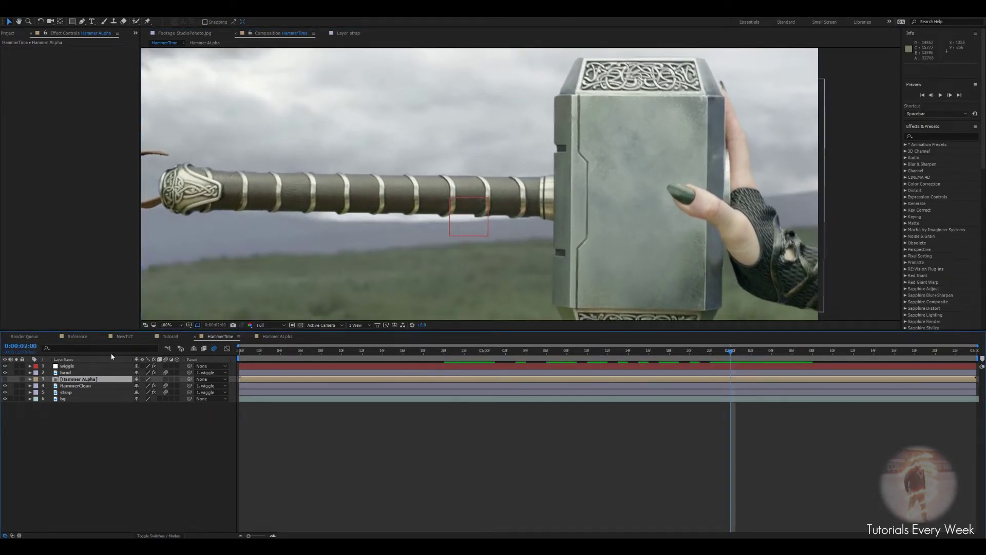
{"action": "left_click", "coordinate": [68, 374]}
{"action": "left_click", "coordinate": [78, 384]}
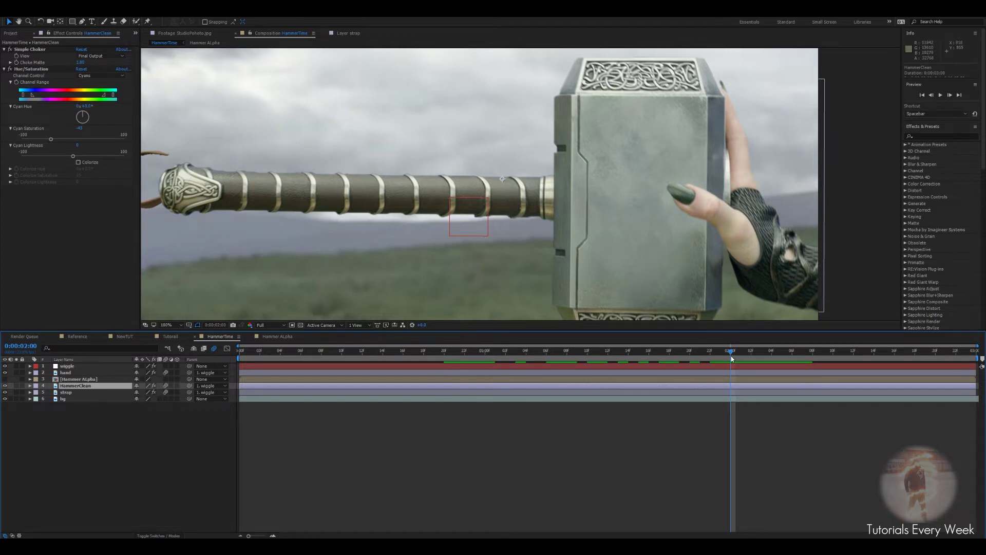
{"action": "left_click_drag", "start_coordinate": [732, 354], "coordinate": [545, 370]}
Duplicate the Hammer ALpha layer and pre-compose the copy as "HammerLittleCracksAnimation" with all attributes moved into it
{"action": "left_click", "coordinate": [69, 381]}
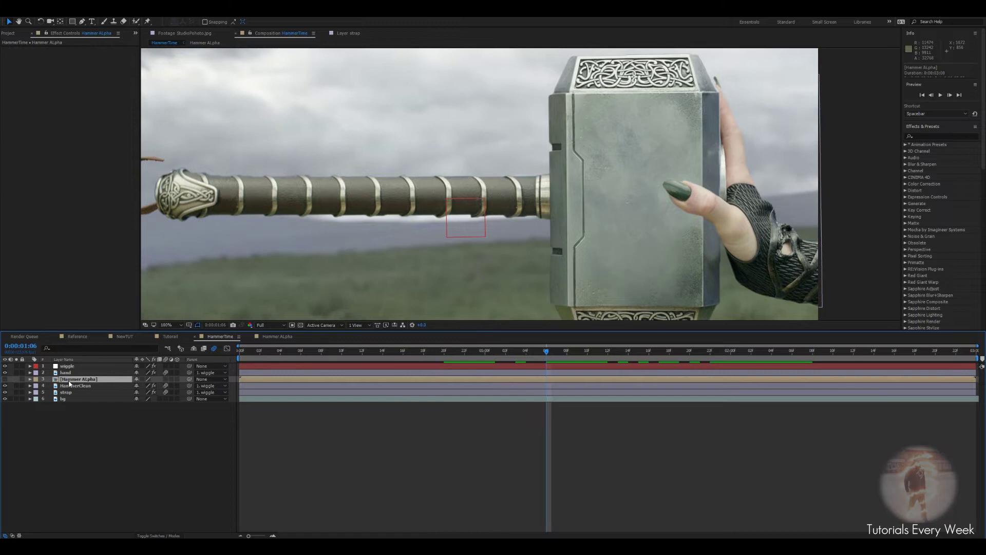
{"action": "key", "text": "ctrl+d"}
{"action": "right_click", "coordinate": [69, 380]}
{"action": "left_click", "coordinate": [105, 311]}
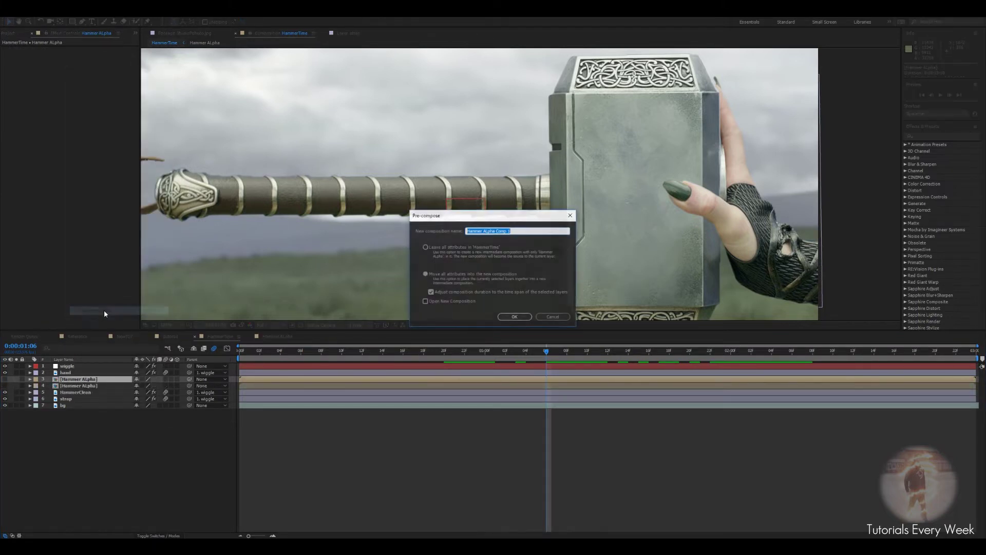
{"action": "type", "text": "HammerLittleCracks"}
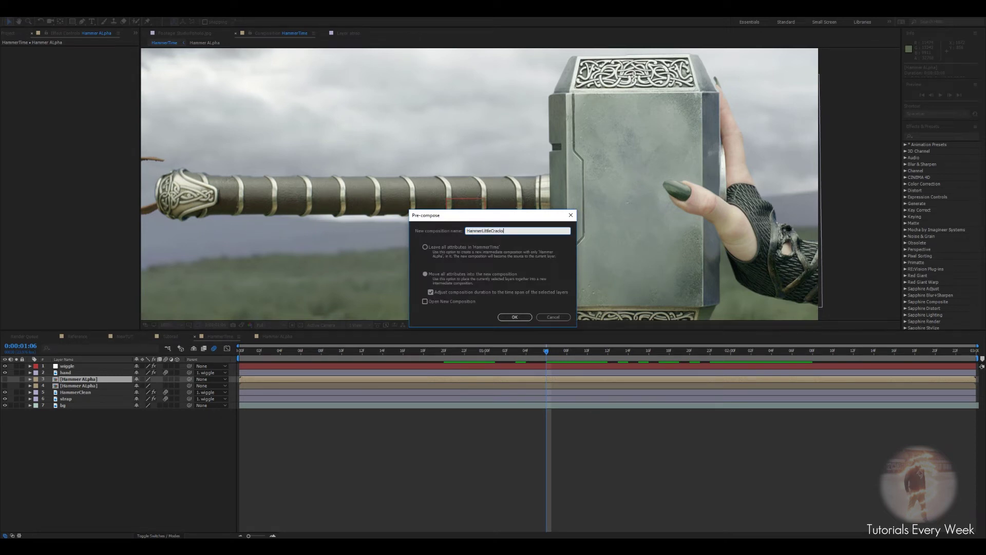
{"action": "type", "text": "Animation"}
{"action": "key", "text": "Return"}
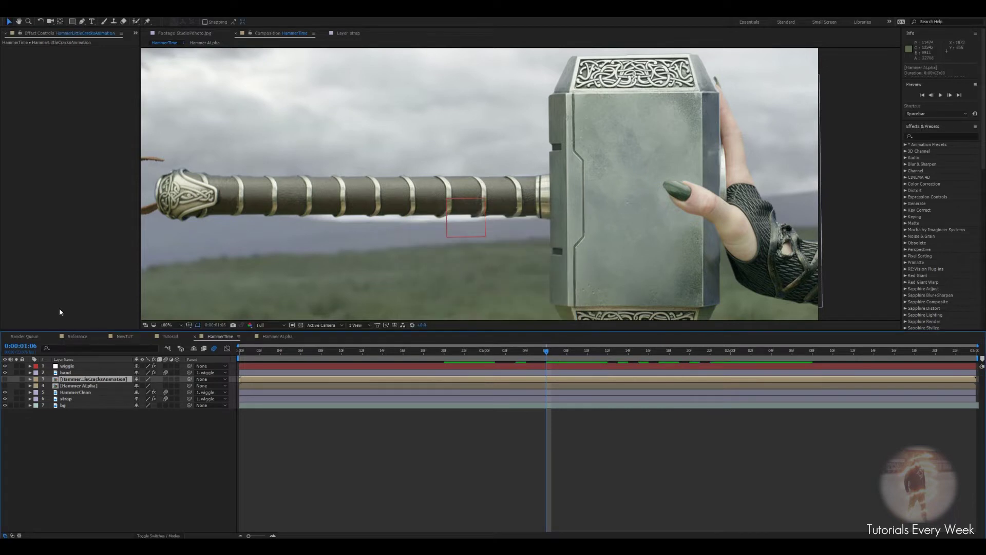
Open the HammerLittleCracksAnimation composition, move the playhead to 0:00:00:19 and select its Hammer ALpha layer
{"action": "double_click", "coordinate": [94, 380]}
{"action": "scroll", "coordinate": [628, 230], "scroll_direction": "down", "scroll_amount": 2}
{"action": "left_click_drag", "start_coordinate": [550, 370], "coordinate": [436, 370]}
{"action": "left_click", "coordinate": [73, 368]}
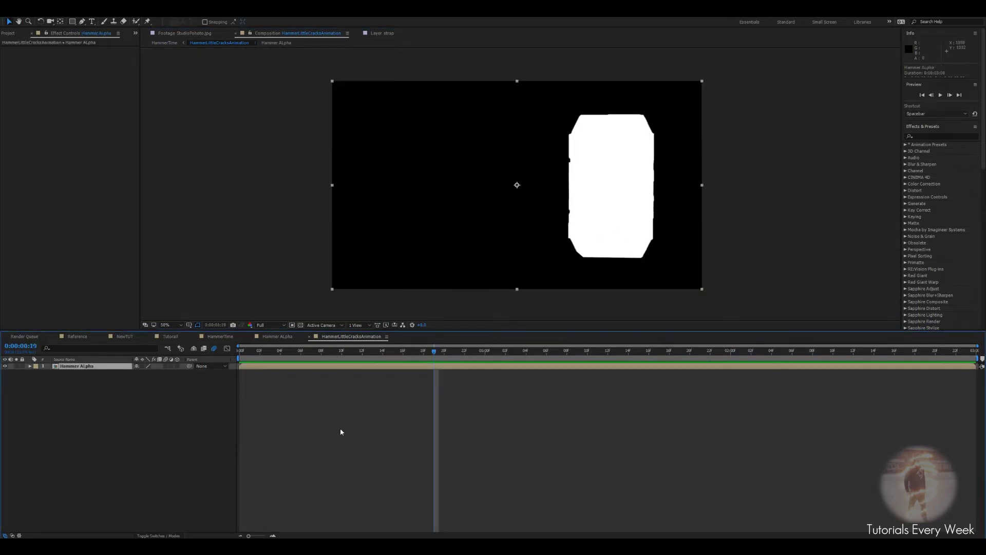
Create a black solid named "CellsCrack" above the Hammer ALpha layer
{"action": "right_click", "coordinate": [342, 403]}
{"action": "mouse_move", "coordinate": [374, 409]}
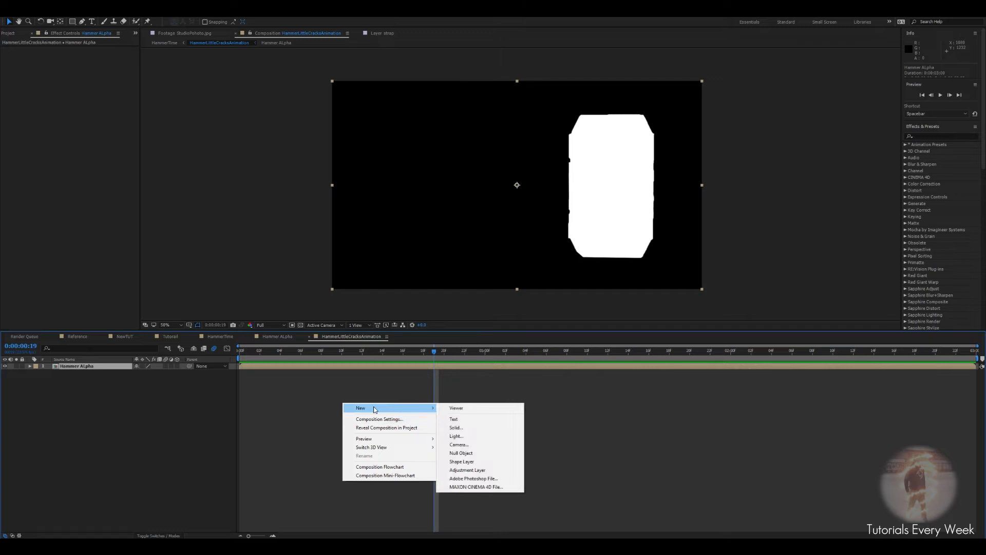
{"action": "left_click", "coordinate": [513, 428]}
{"action": "type", "text": "Cells"}
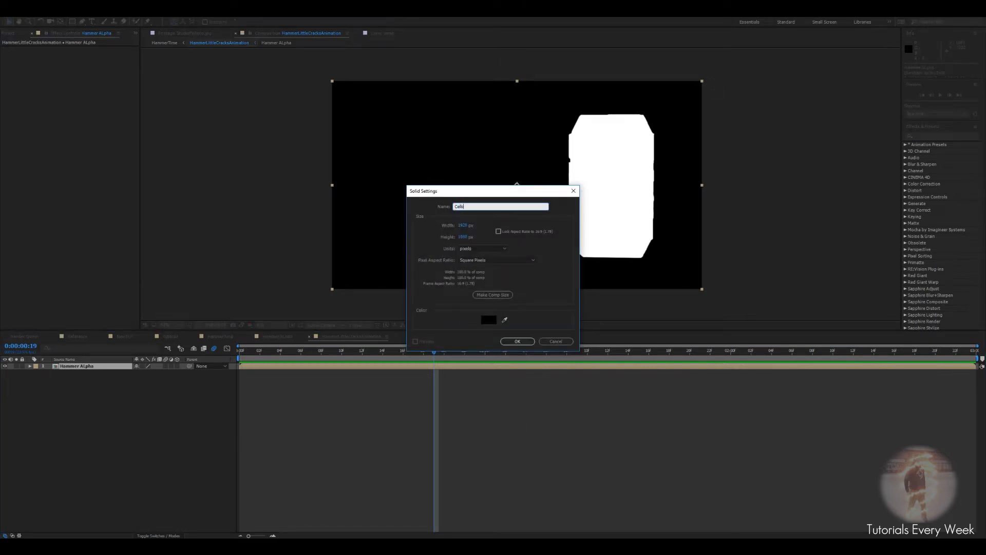
{"action": "type", "text": "Crack"}
{"action": "key", "text": "Return"}
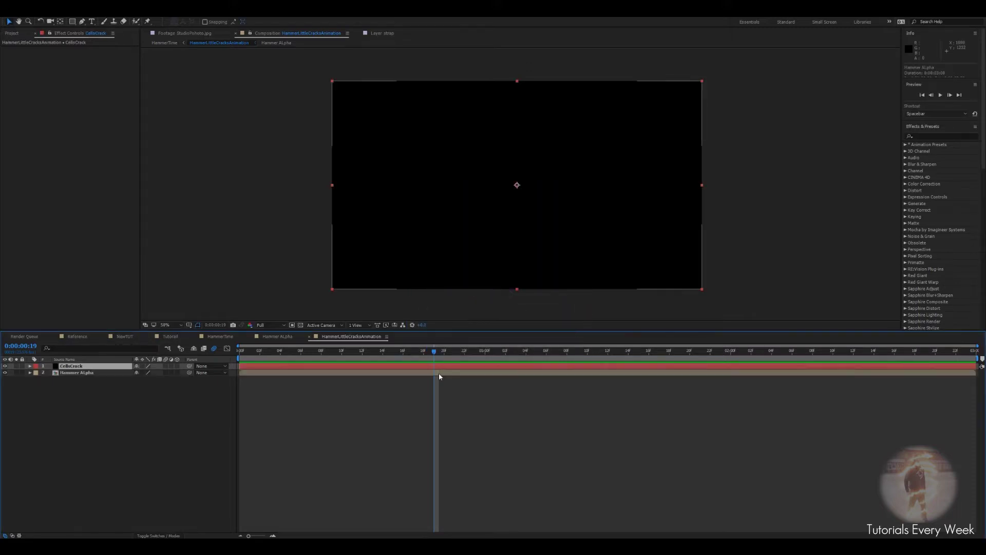
Apply the Cell Pattern effect to the CellsCrack solid and choose the Crystals HQ pattern
{"action": "key", "text": "ctrl+space"}
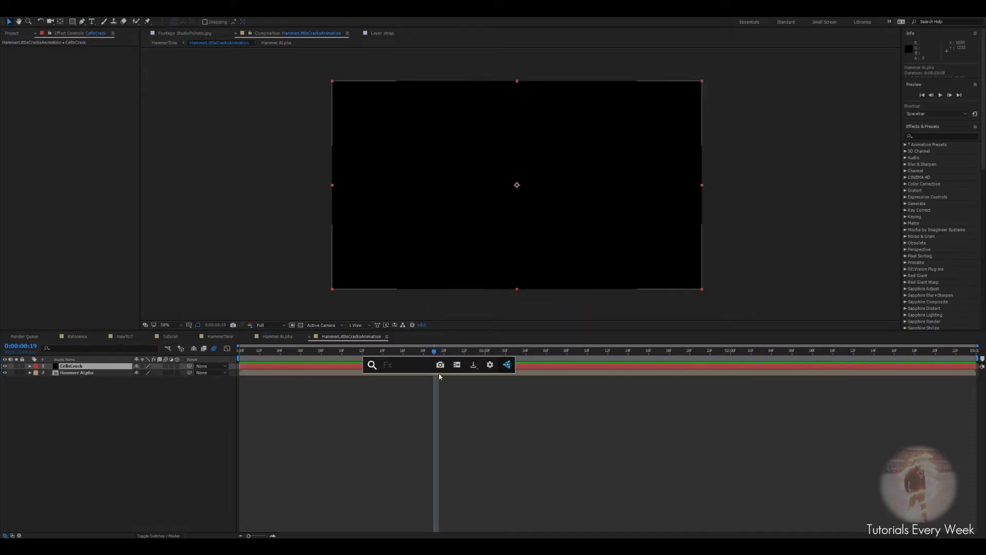
{"action": "type", "text": "cell"}
{"action": "key", "text": "Return"}
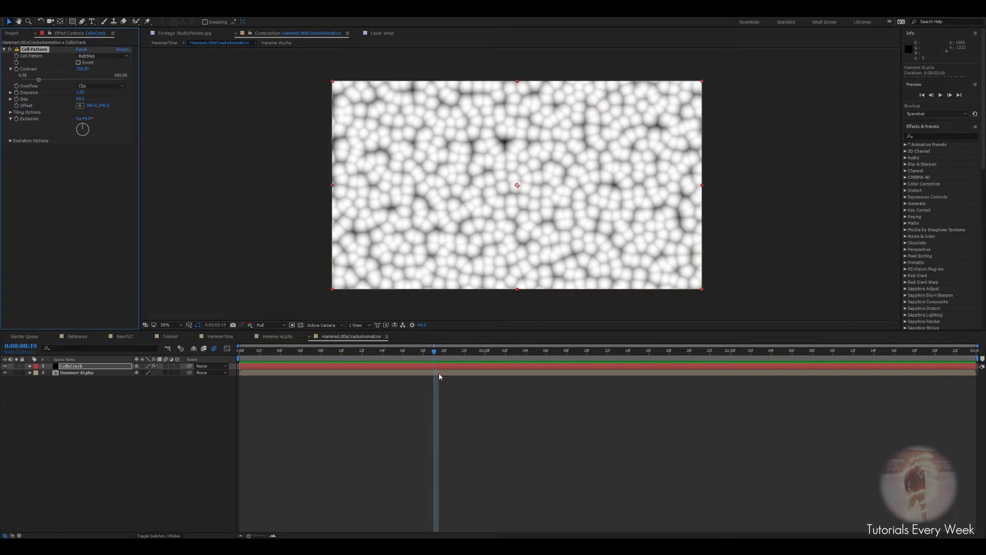
{"action": "left_click", "coordinate": [102, 57]}
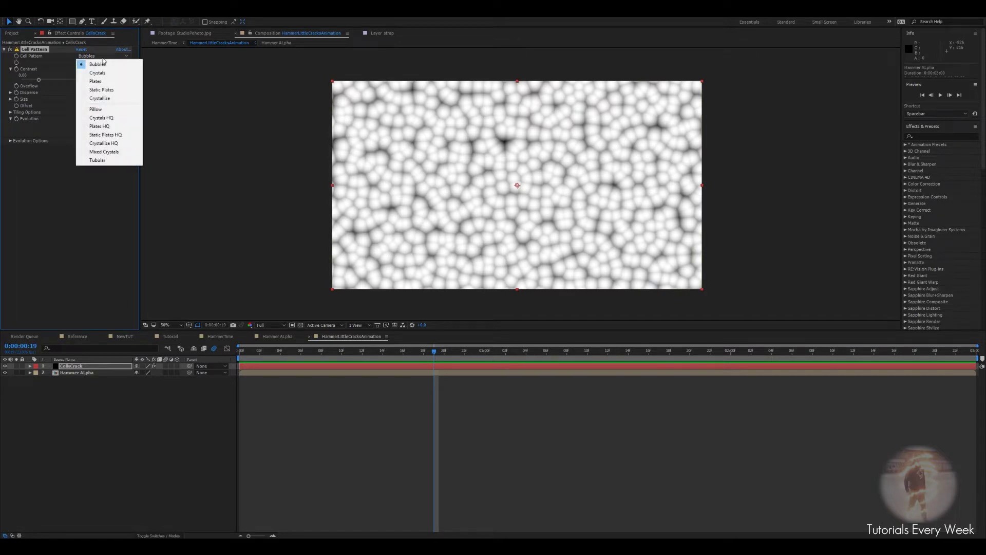
{"action": "left_click", "coordinate": [103, 118]}
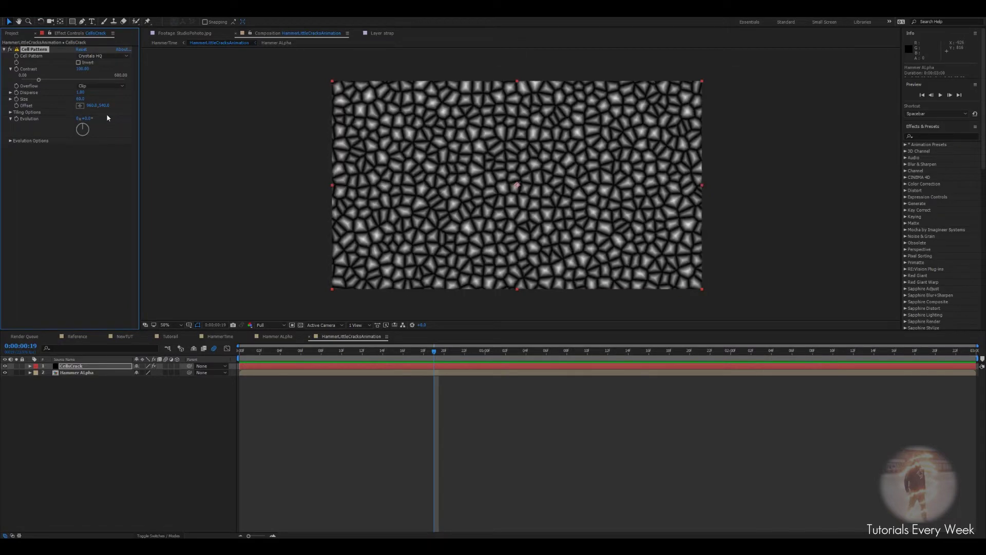
Raise the Cell Pattern's contrast far beyond 600 until only thin dark lines separate the white cells
{"action": "left_click", "coordinate": [123, 80]}
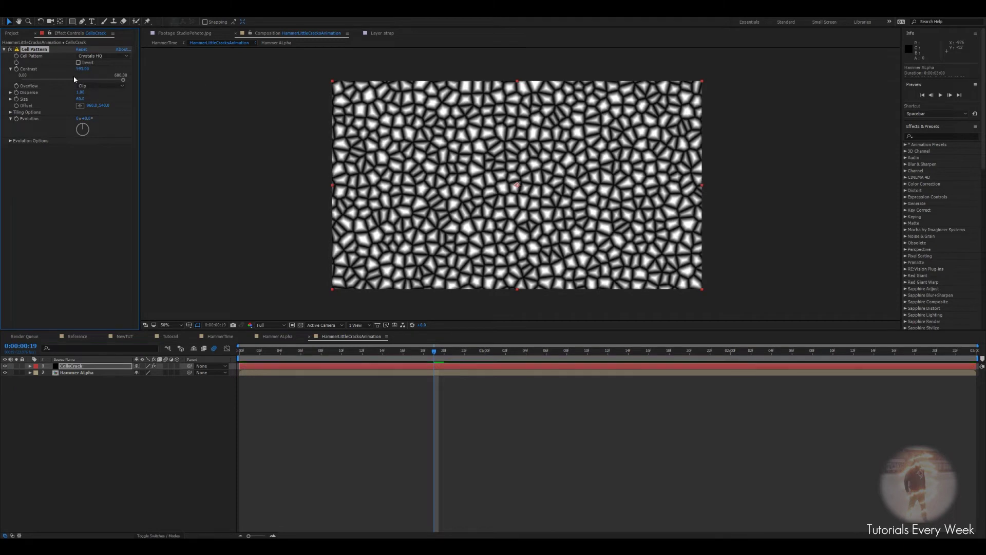
{"action": "left_click_drag", "start_coordinate": [78, 69], "coordinate": [184, 67]}
{"action": "left_click_drag", "start_coordinate": [82, 69], "coordinate": [126, 72]}
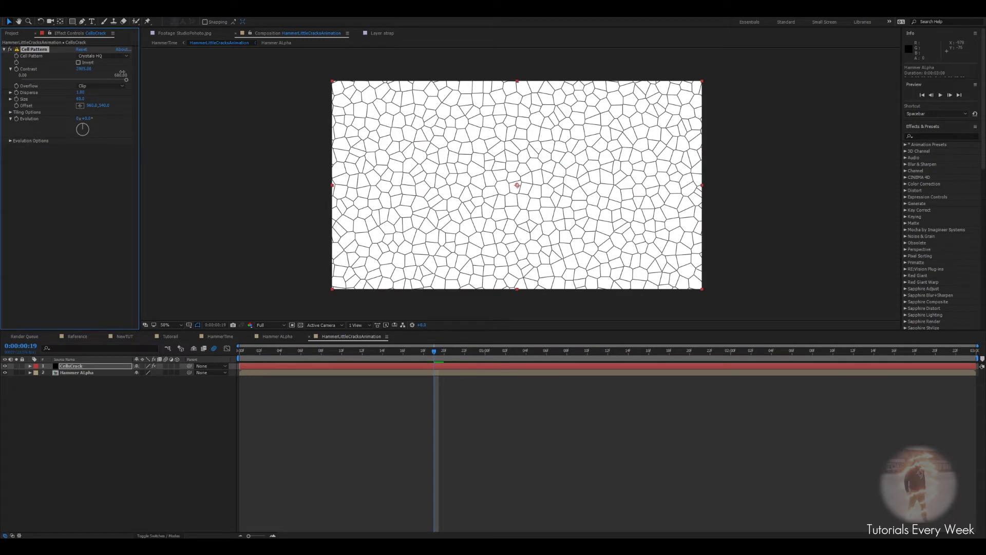
Invert the Cell Pattern so the crack lines turn white on black cells
{"action": "scroll", "coordinate": [529, 180], "scroll_direction": "up", "scroll_amount": 6}
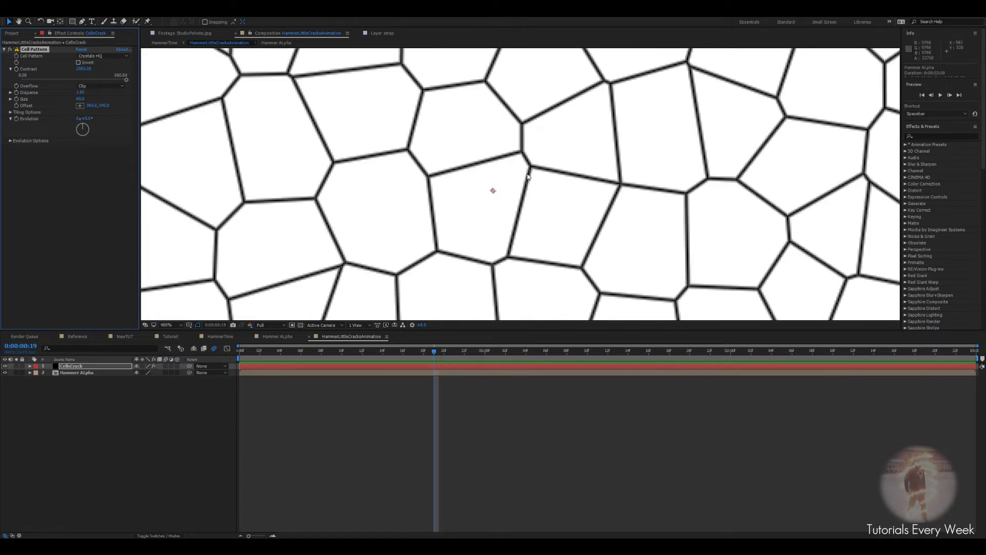
{"action": "left_click", "coordinate": [79, 63]}
{"action": "key", "text": "/"}
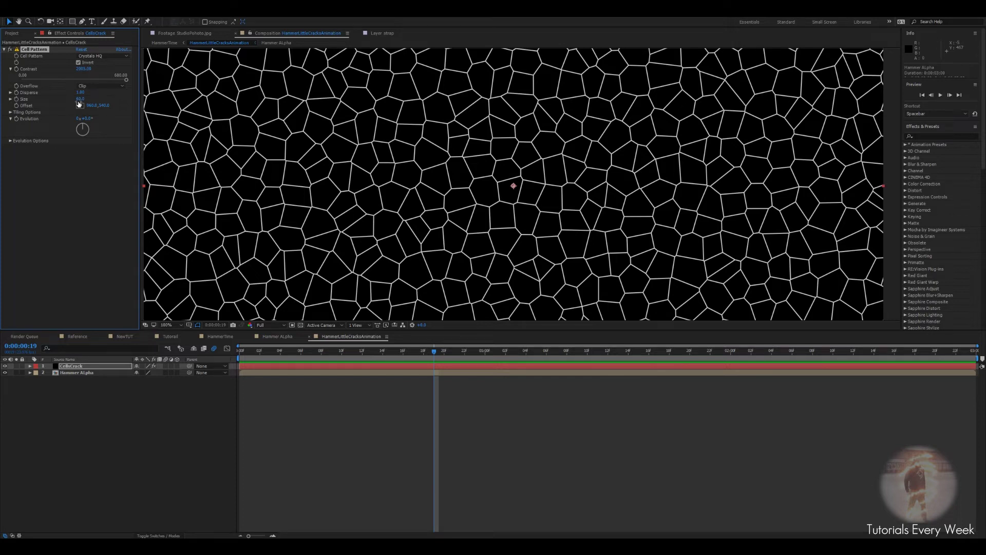
Enlarge the Cell Pattern's cells to a size of 87 and raise its disperse slightly for more irregular cracks
{"action": "left_click_drag", "start_coordinate": [81, 98], "coordinate": [96, 99]}
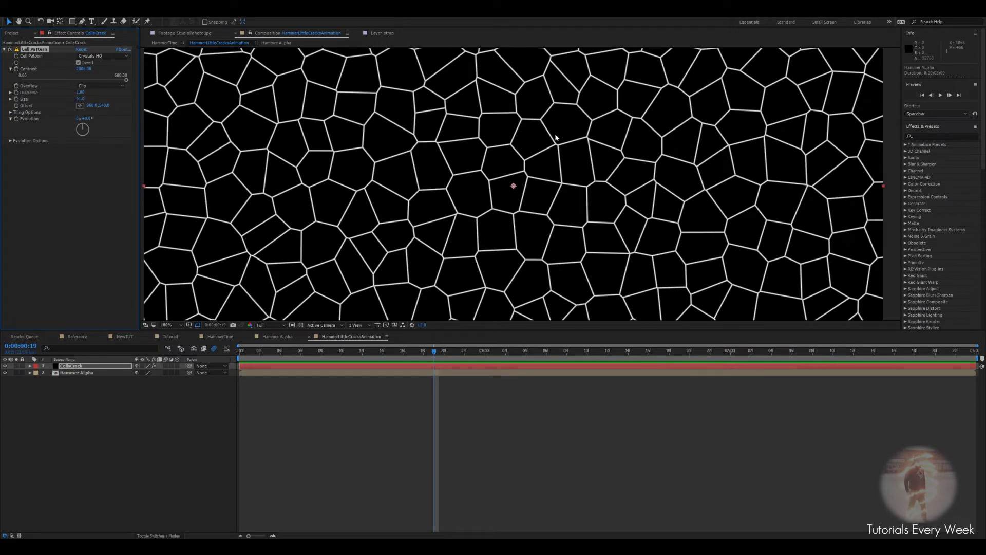
{"action": "key", "text": "comma"}
{"action": "key", "text": "comma"}
{"action": "left_click_drag", "start_coordinate": [80, 98], "coordinate": [56, 137]}
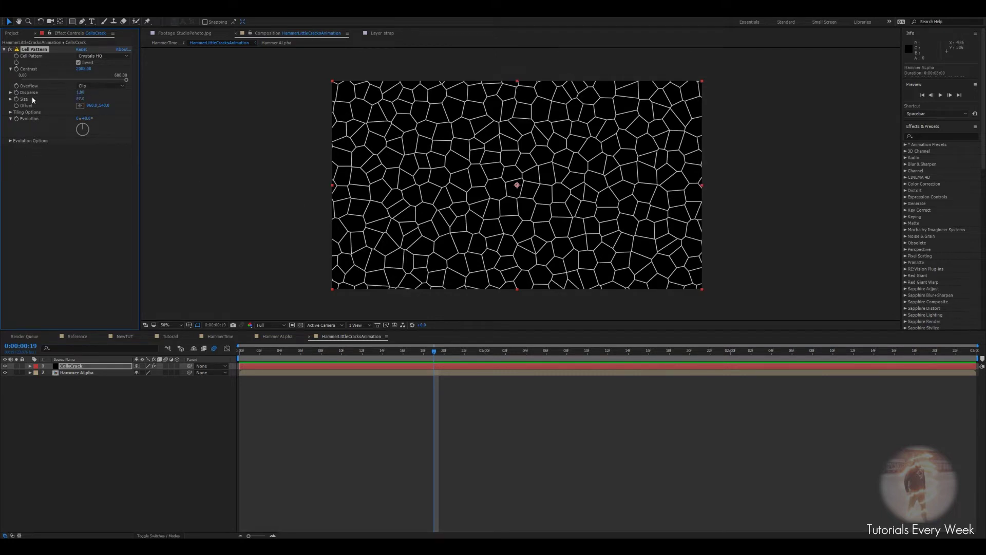
{"action": "left_click_drag", "start_coordinate": [80, 93], "coordinate": [110, 94]}
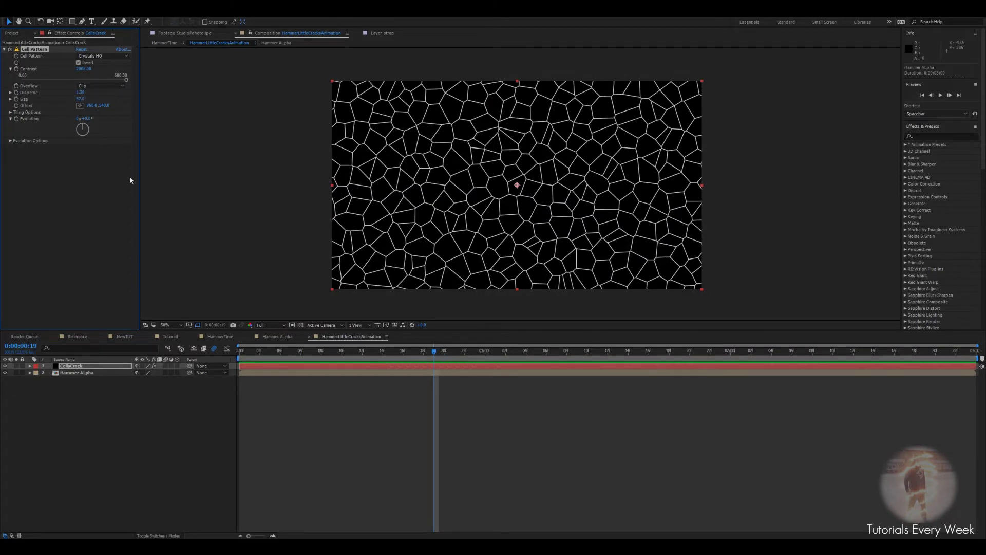
Apply Turbulent Displace to the CellsCrack solid and choose the Turbulent Smoother displacement
{"action": "key", "text": "ctrl+space"}
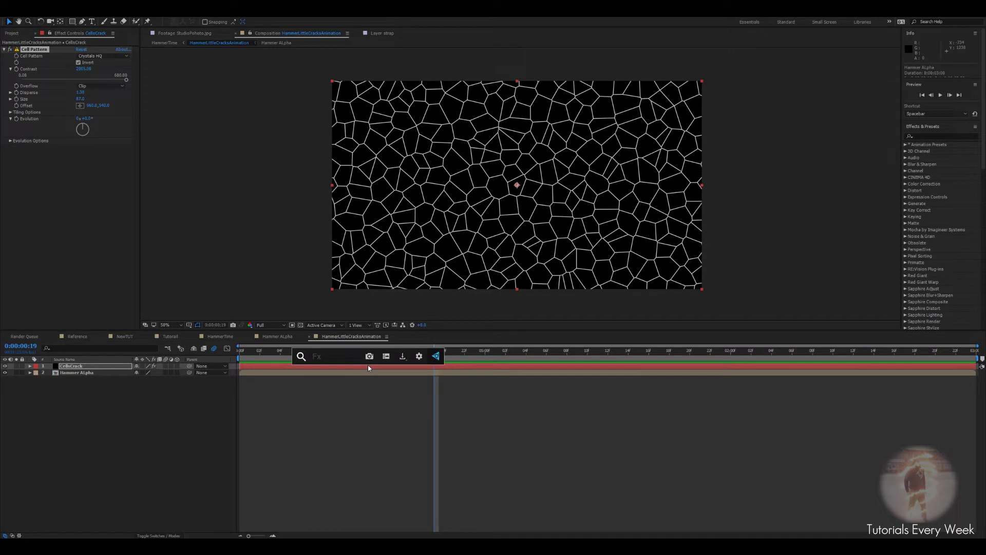
{"action": "type", "text": "turb"}
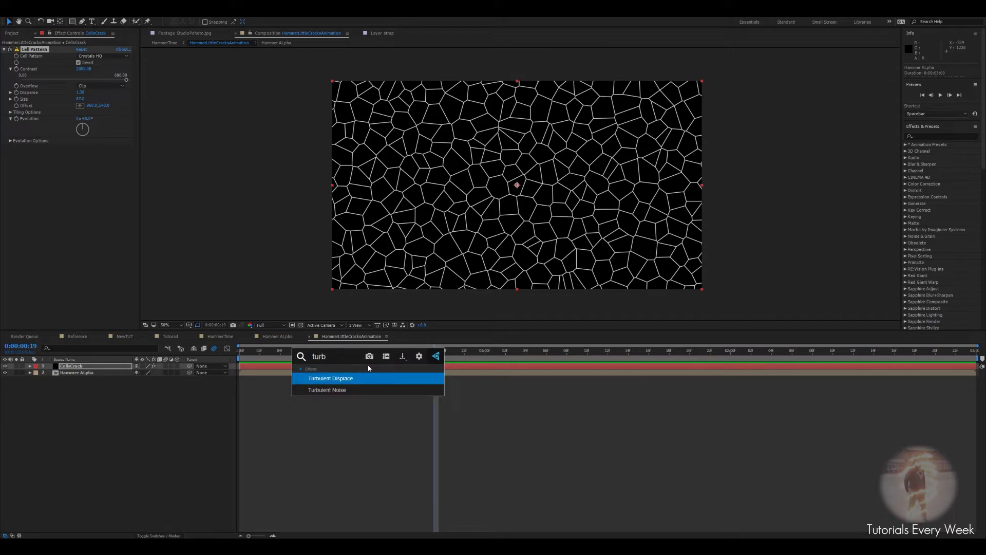
{"action": "key", "text": "Return"}
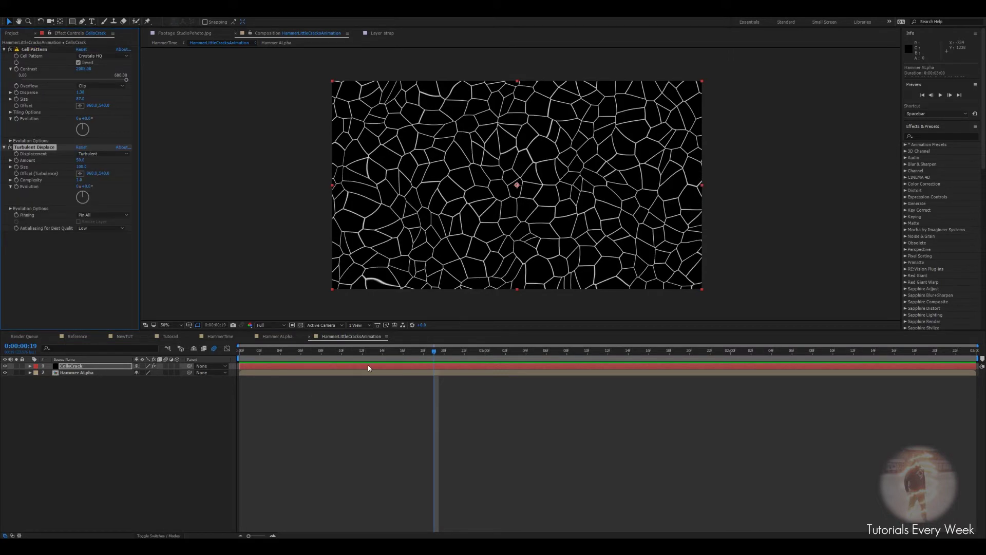
{"action": "left_click", "coordinate": [93, 154]}
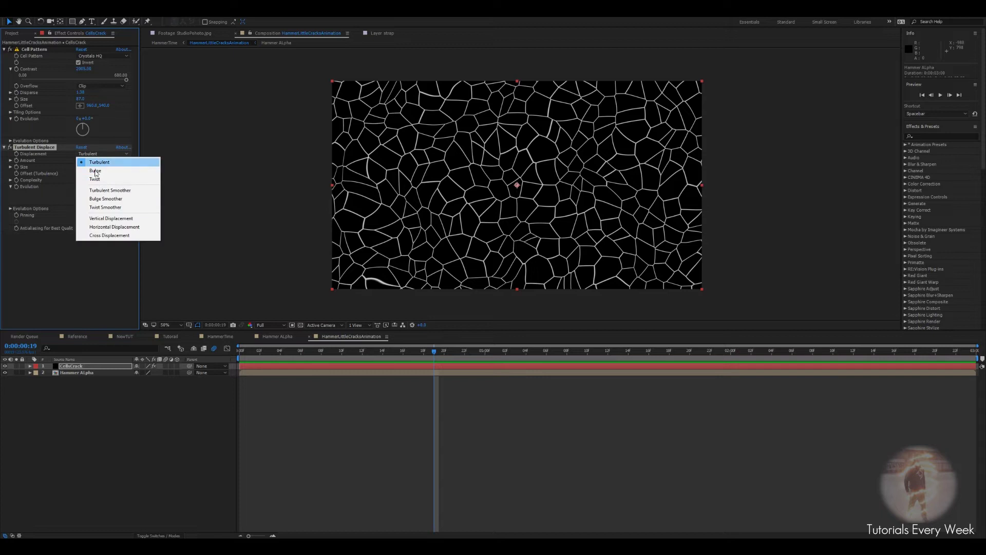
{"action": "left_click", "coordinate": [112, 190]}
Lower the Turbulent Displace size and amount to single digits and raise its complexity for finely jagged crack lines
{"action": "left_click_drag", "start_coordinate": [81, 166], "coordinate": [46, 168]}
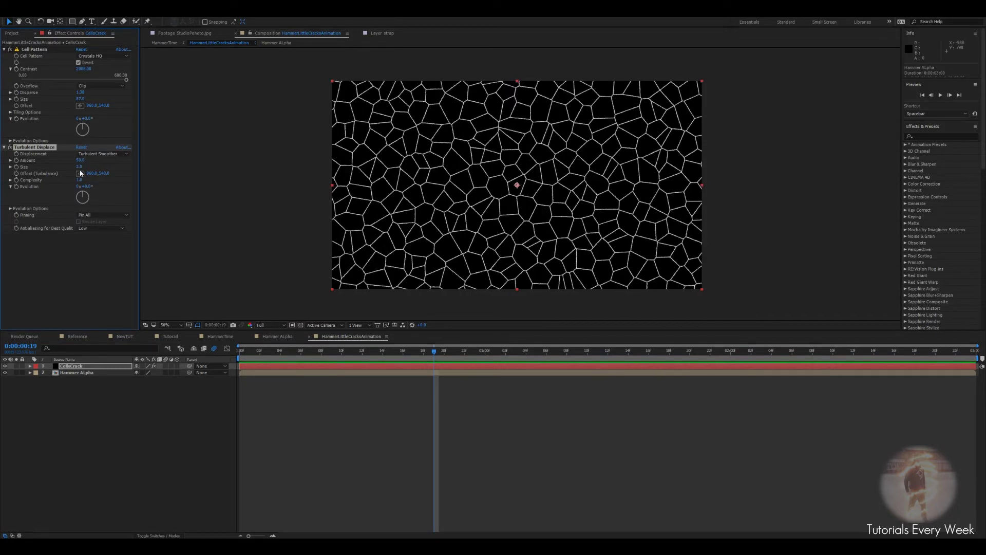
{"action": "left_click_drag", "start_coordinate": [78, 170], "coordinate": [68, 162]}
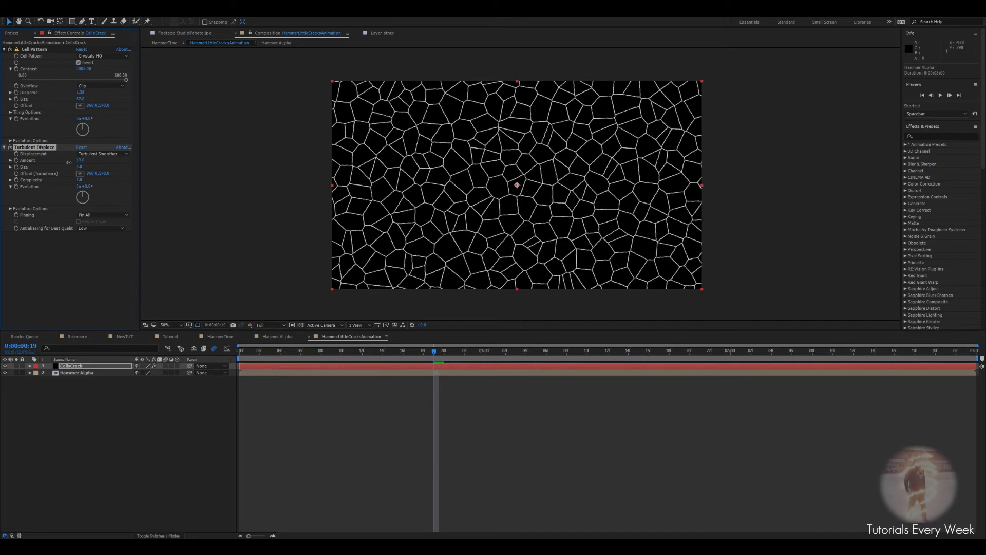
{"action": "scroll", "coordinate": [516, 159], "scroll_direction": "up", "scroll_amount": 2}
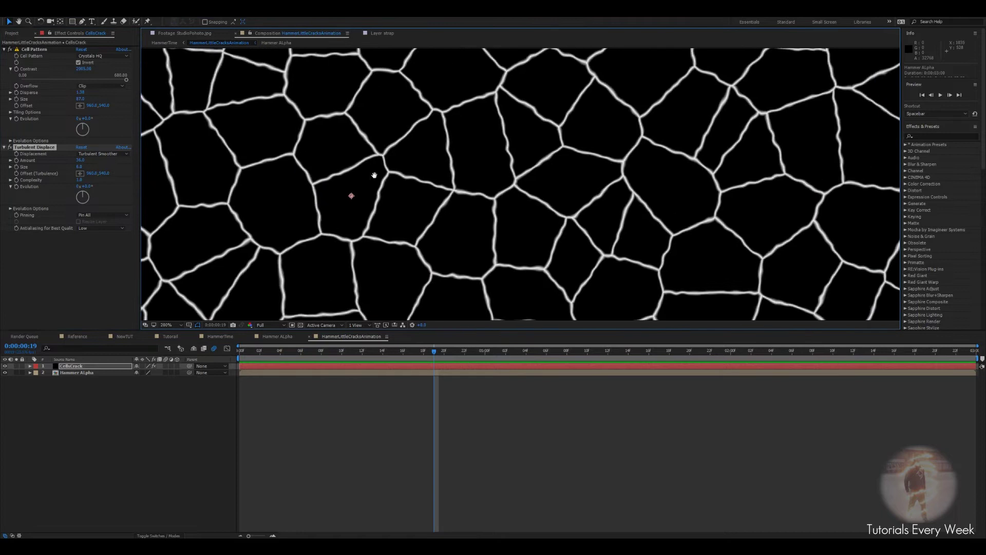
{"action": "left_click_drag", "start_coordinate": [82, 162], "coordinate": [68, 157]}
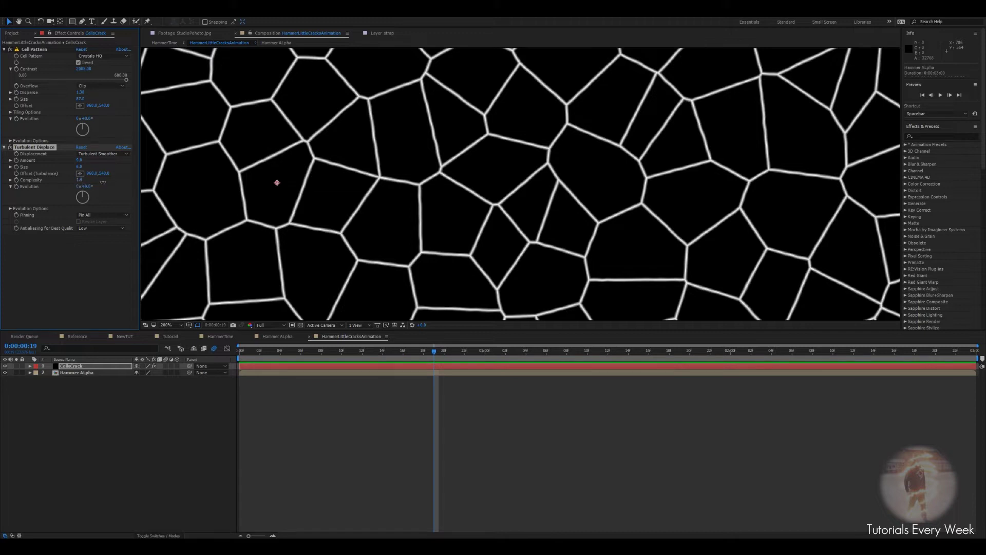
{"action": "left_click_drag", "start_coordinate": [79, 180], "coordinate": [296, 175]}
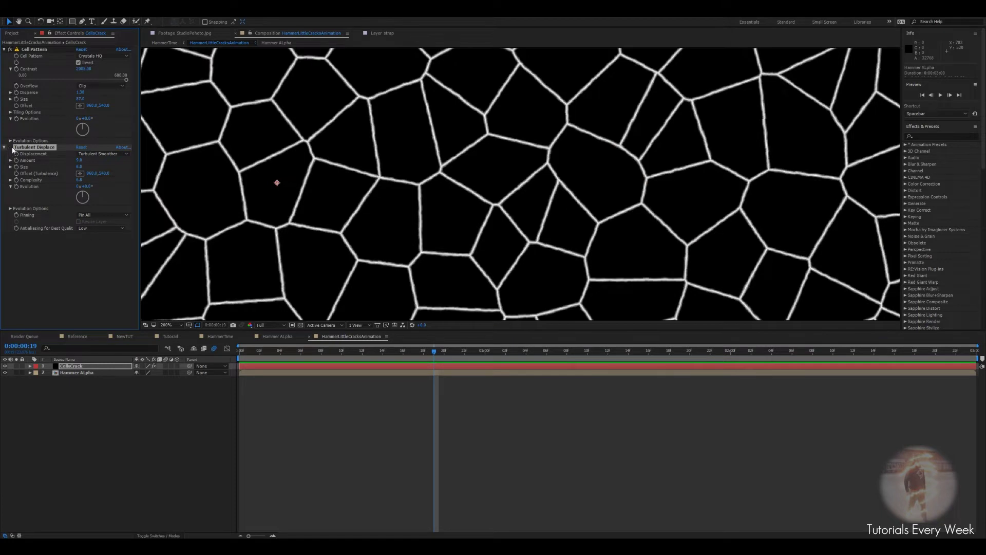
{"action": "key", "text": "comma"}
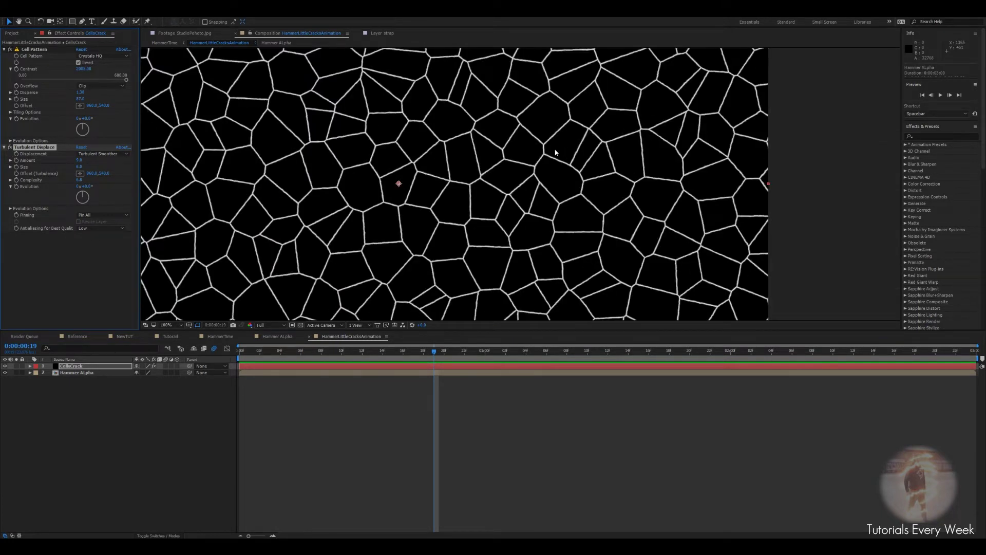
{"action": "key", "text": "comma"}
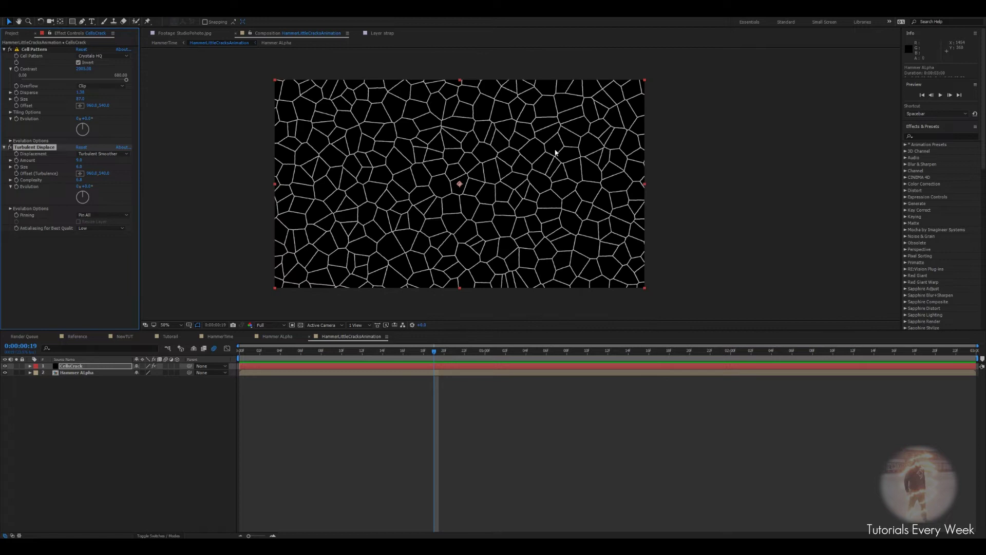
Return to the HammerTime composition, duplicate the HammerClean layer and place the copy directly above the HammerLittleCracksAnimation layer
{"action": "left_click", "coordinate": [218, 338]}
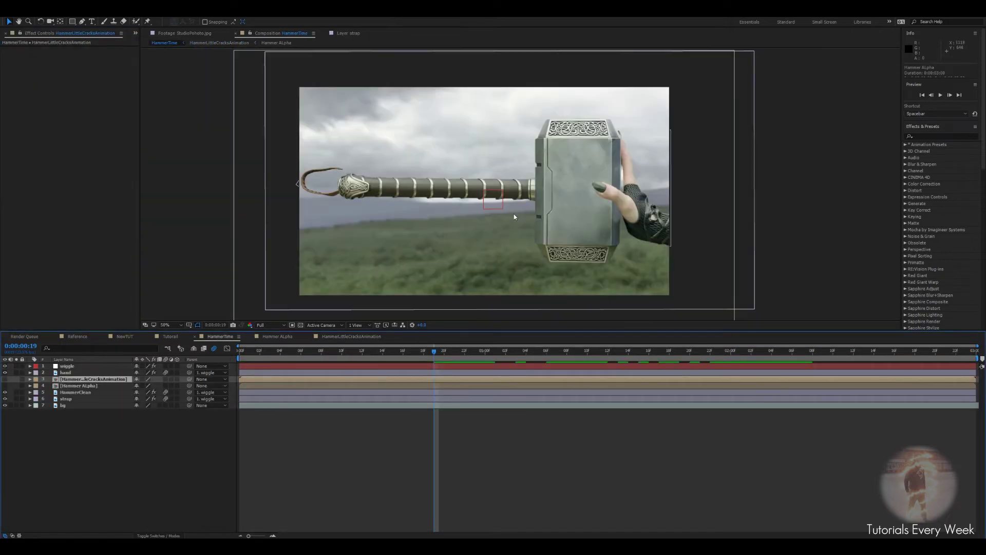
{"action": "left_click", "coordinate": [250, 337]}
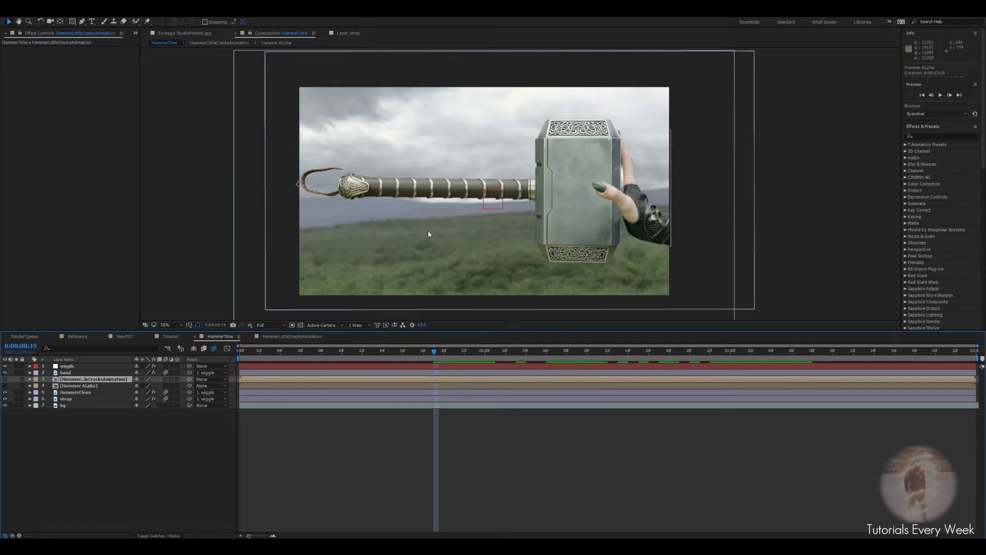
{"action": "left_click", "coordinate": [75, 393]}
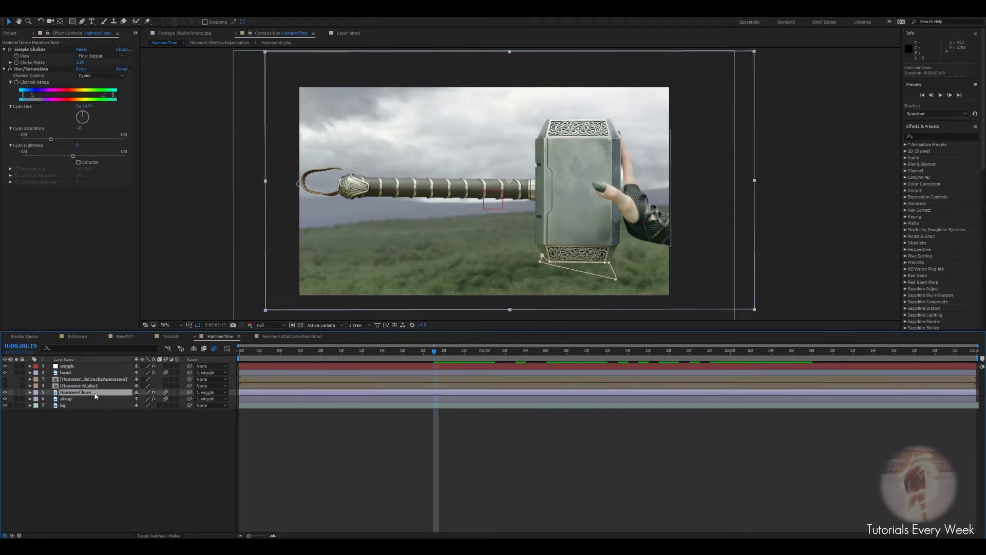
{"action": "key", "text": "ctrl+d"}
{"action": "left_click_drag", "start_coordinate": [93, 392], "coordinate": [74, 380]}
{"action": "left_click", "coordinate": [17, 379]}
{"action": "left_click", "coordinate": [17, 380]}
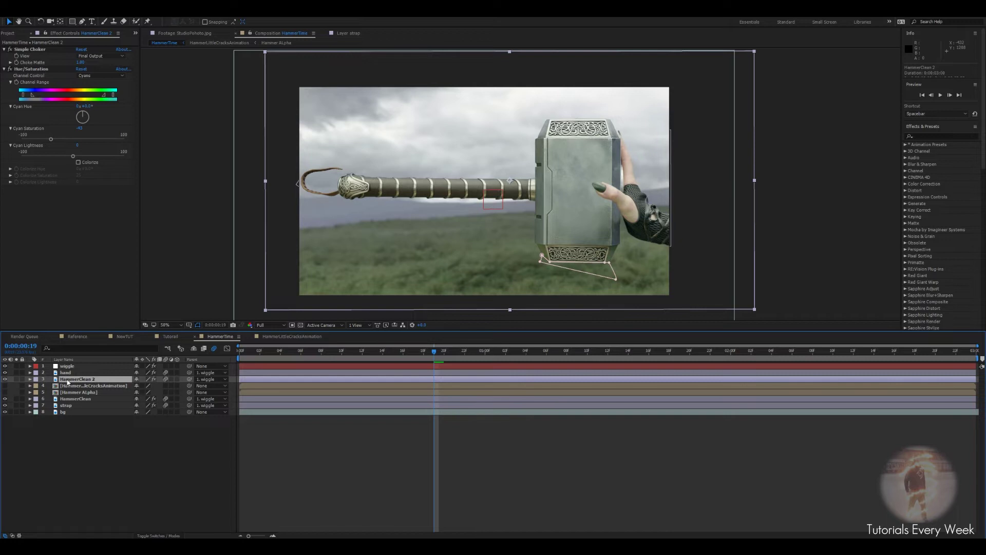
Pre-compose the HammerClean 2 layer as "Cracks" with all attributes moved, and parent it to the wiggle null
{"action": "right_click", "coordinate": [68, 379]}
{"action": "left_click", "coordinate": [96, 309]}
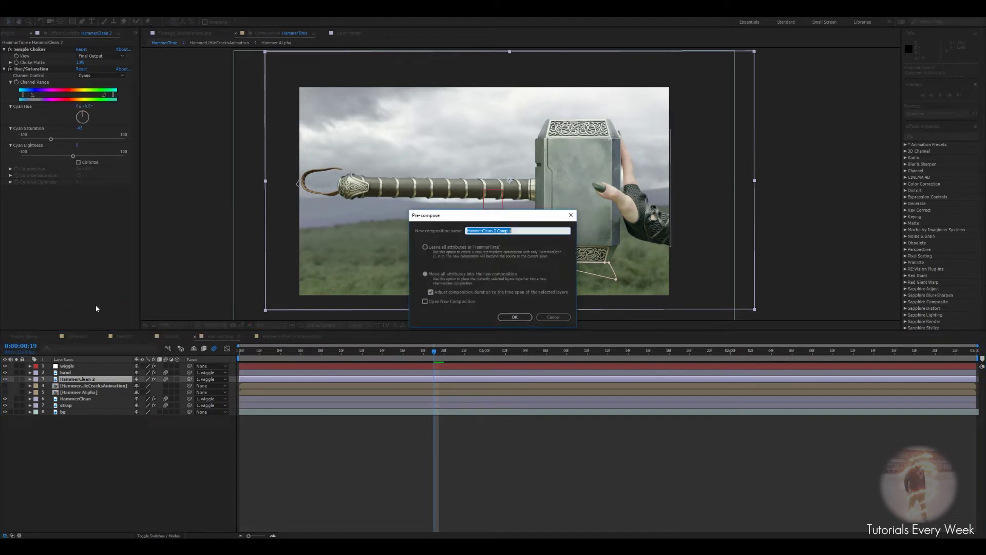
{"action": "type", "text": "Cracks"}
{"action": "left_click", "coordinate": [516, 323]}
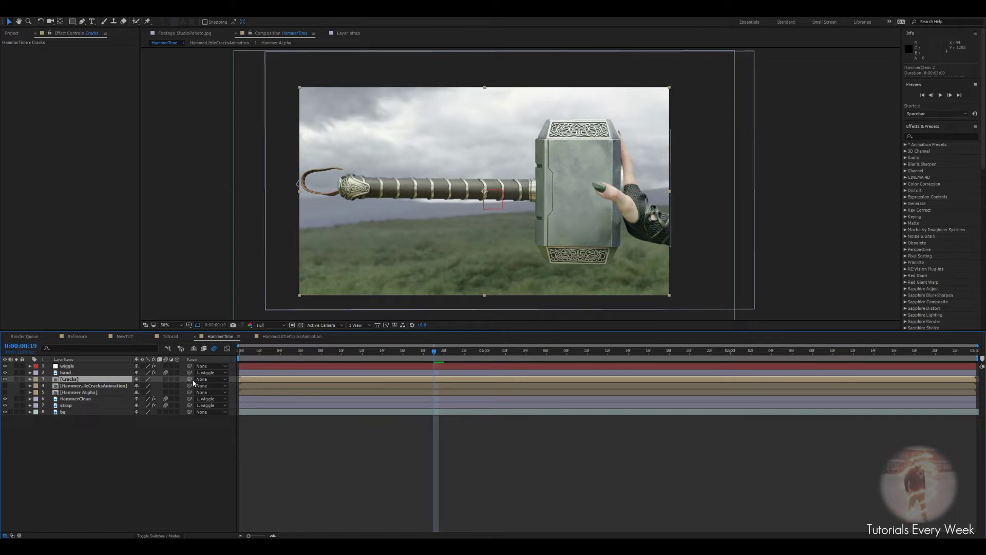
{"action": "left_click_drag", "start_coordinate": [190, 381], "coordinate": [68, 367]}
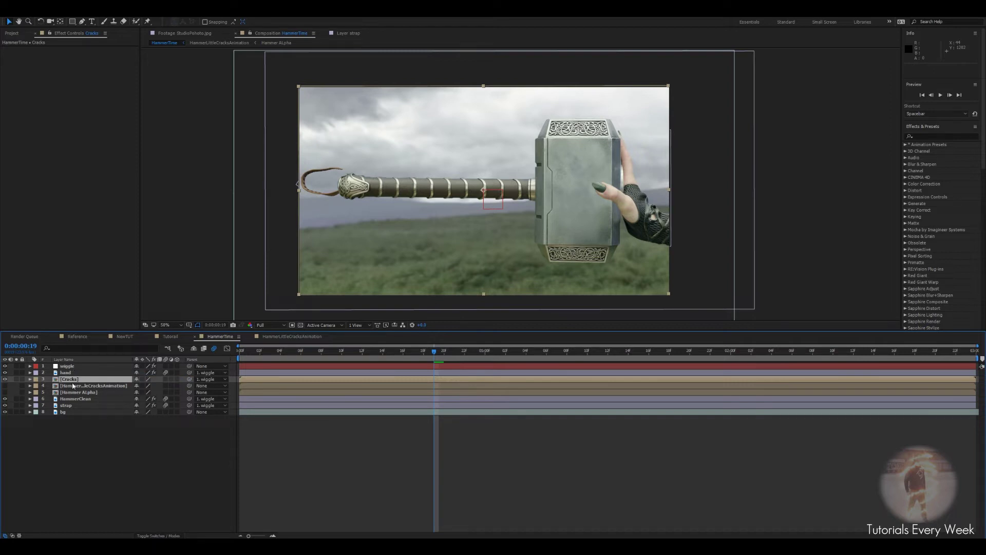
Apply CC Glass to the Cracks layer and use HammerLittleCracksAnimation as its bump map
{"action": "left_click", "coordinate": [70, 380]}
{"action": "key", "text": "ctrl+space"}
{"action": "type", "text": "cc"}
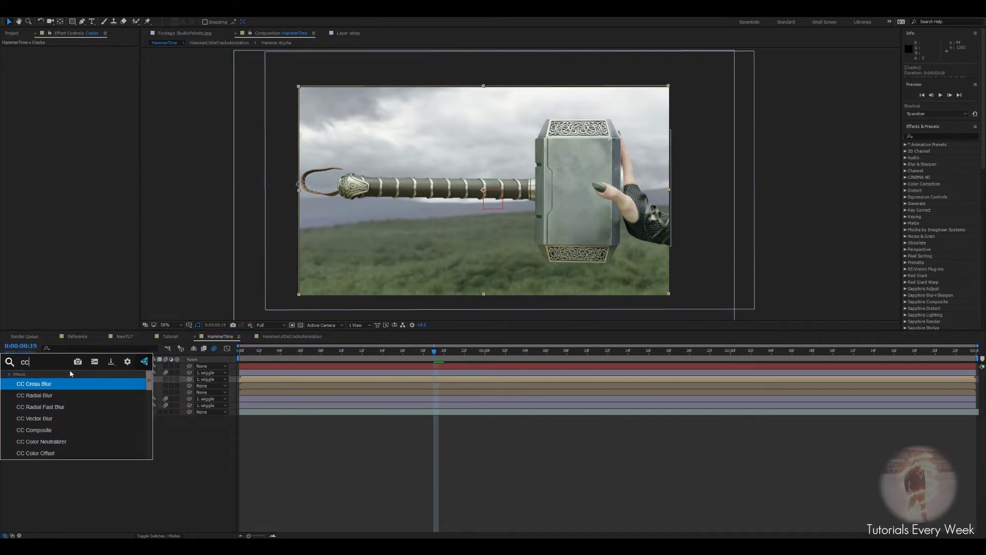
{"action": "type", "text": " gla"}
{"action": "key", "text": "Return"}
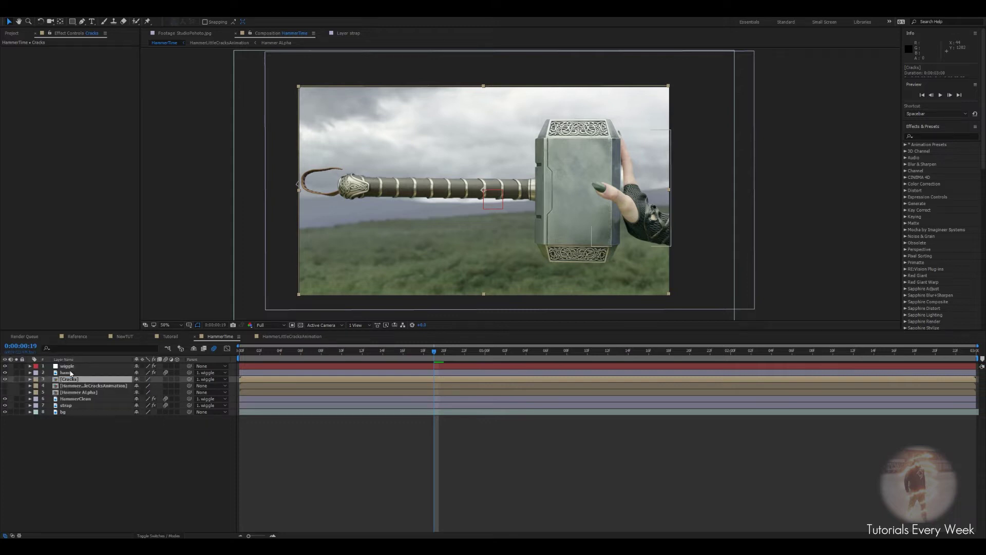
{"action": "left_click", "coordinate": [10, 56]}
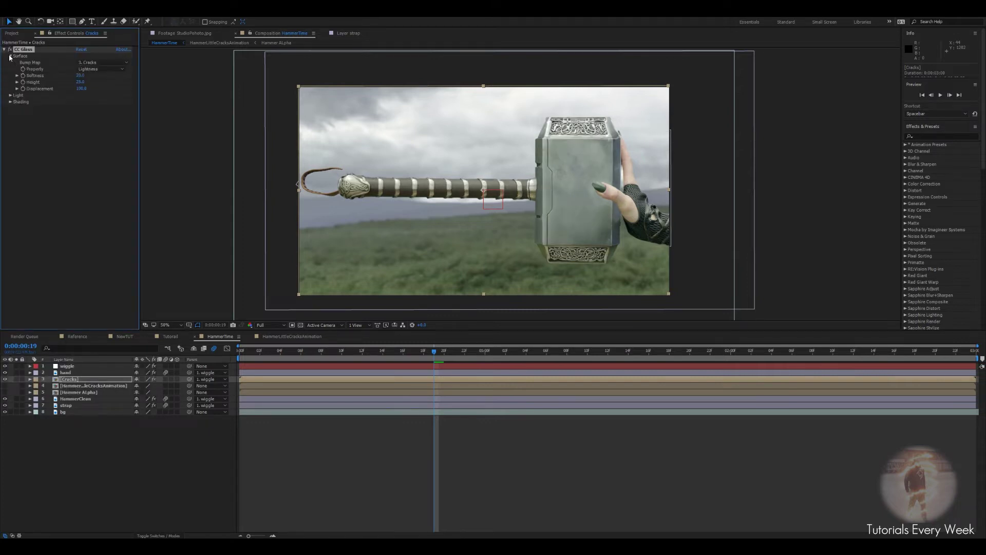
{"action": "left_click", "coordinate": [87, 63]}
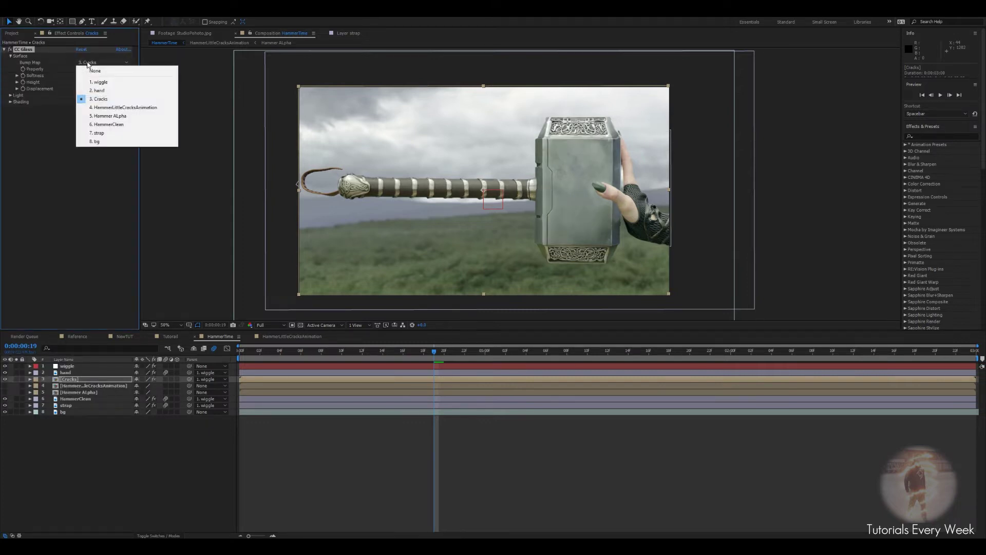
{"action": "left_click", "coordinate": [118, 107]}
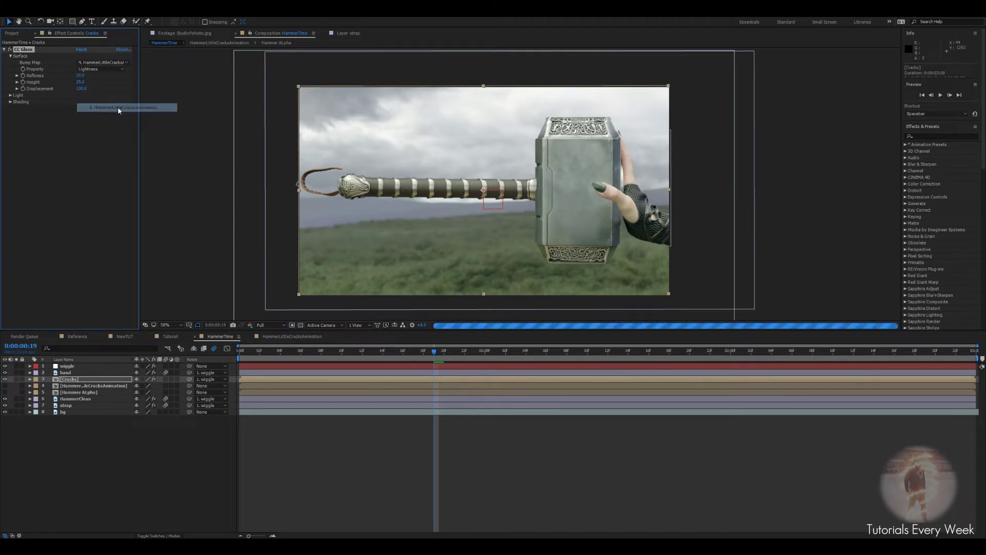
{"action": "scroll", "coordinate": [593, 193], "scroll_direction": "up", "scroll_amount": 2}
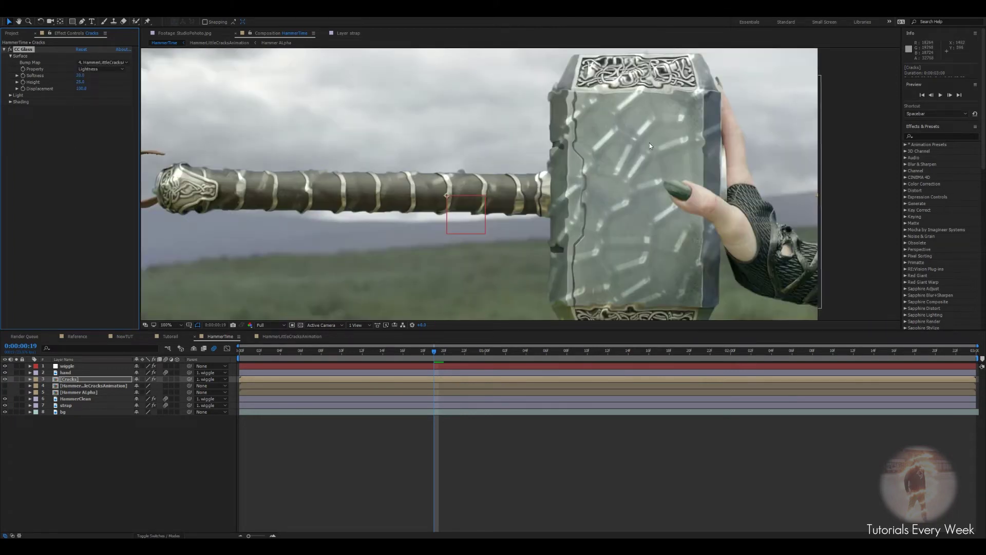
{"action": "right_click", "coordinate": [402, 188]}
{"action": "left_click", "coordinate": [575, 471]}
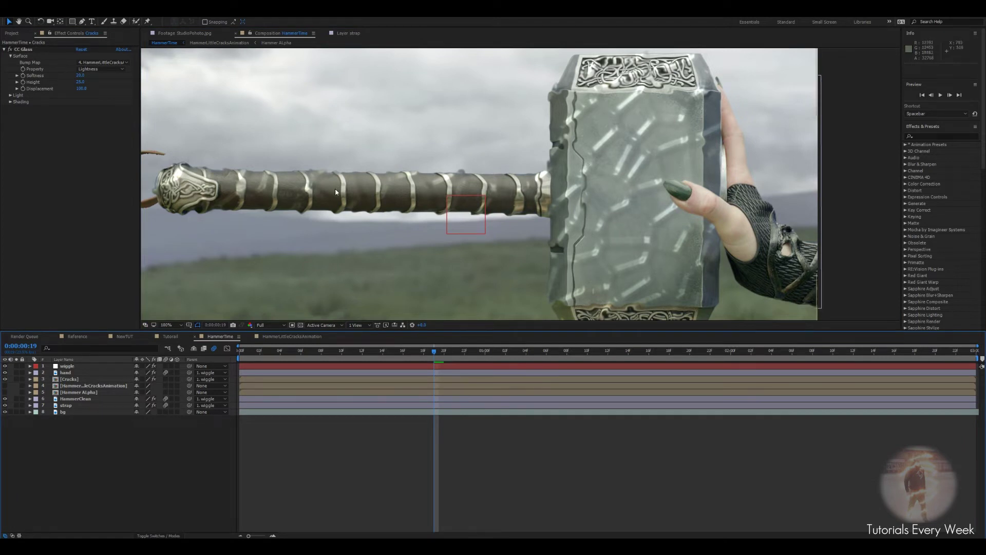
{"action": "key", "text": "ctrl+space"}
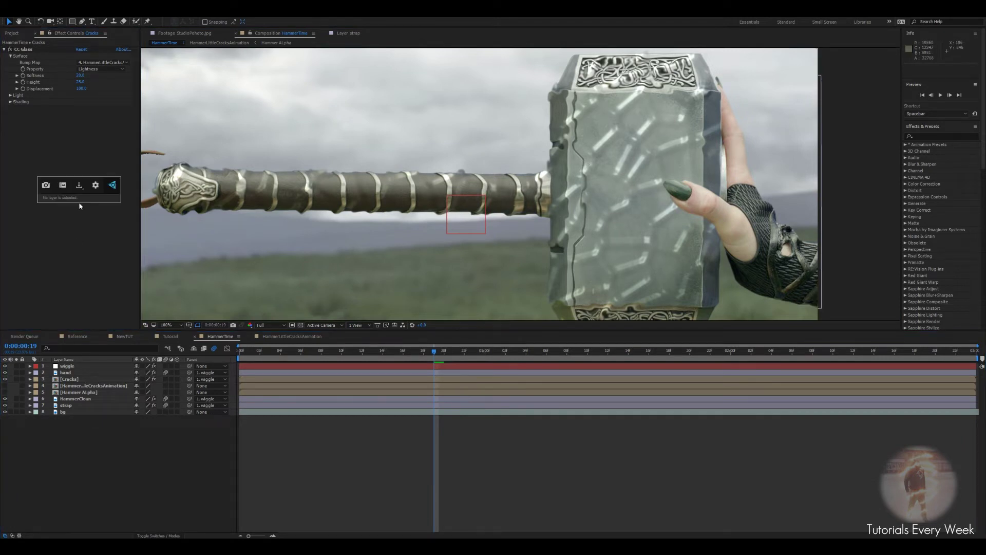
Apply Set Matte to the Cracks layer and take the matte from the Hammer ALpha layer
{"action": "left_click", "coordinate": [69, 379]}
{"action": "key", "text": "ctrl+space"}
{"action": "type", "text": "e"}
{"action": "key", "text": "BackSpace"}
{"action": "type", "text": "set"}
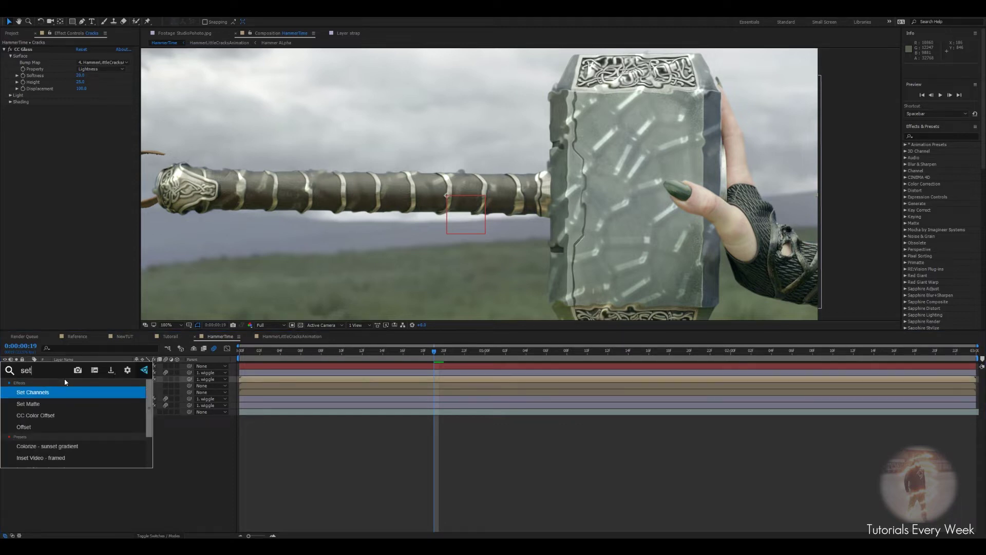
{"action": "key", "text": "Down"}
{"action": "key", "text": "Return"}
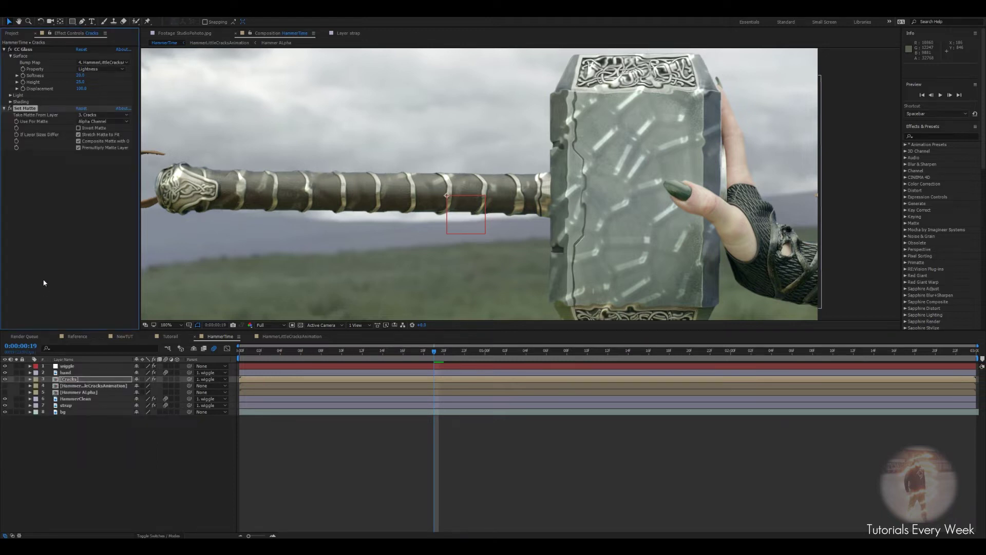
{"action": "left_click", "coordinate": [96, 116]}
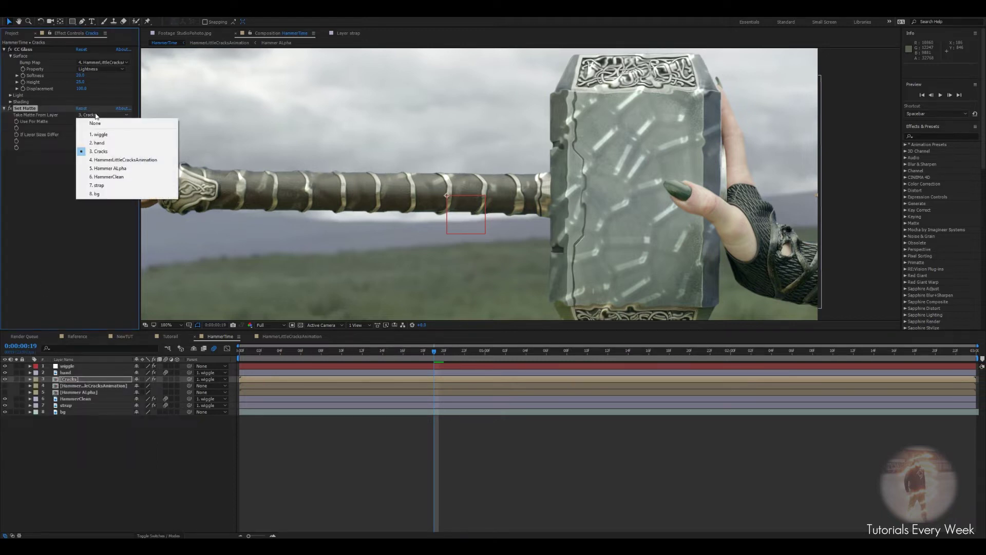
{"action": "left_click", "coordinate": [109, 168]}
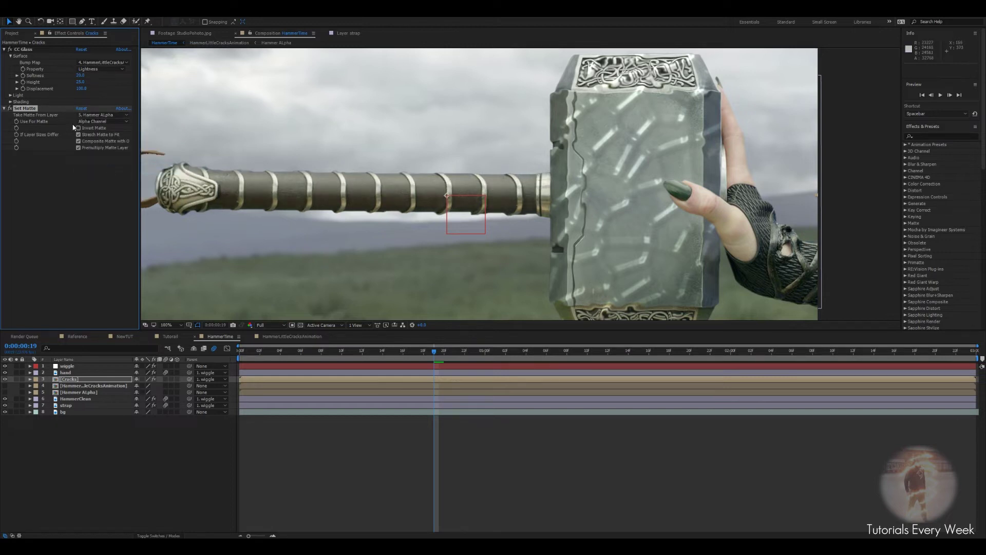
Duplicate the Set Matte effect on Cracks, taking the copy's matte from HammerLittleCracksAnimation and using Luminance
{"action": "key", "text": "ctrl+d"}
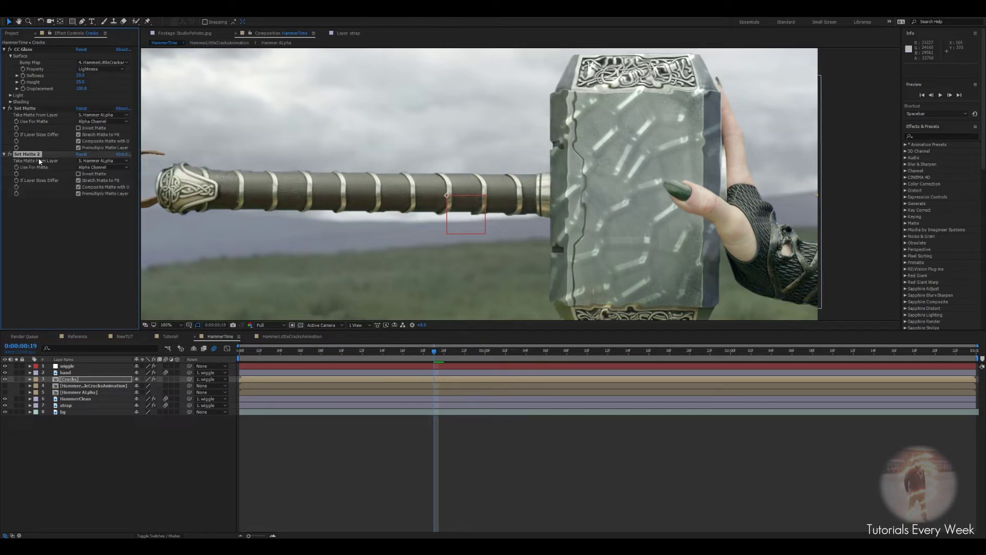
{"action": "left_click", "coordinate": [101, 160]}
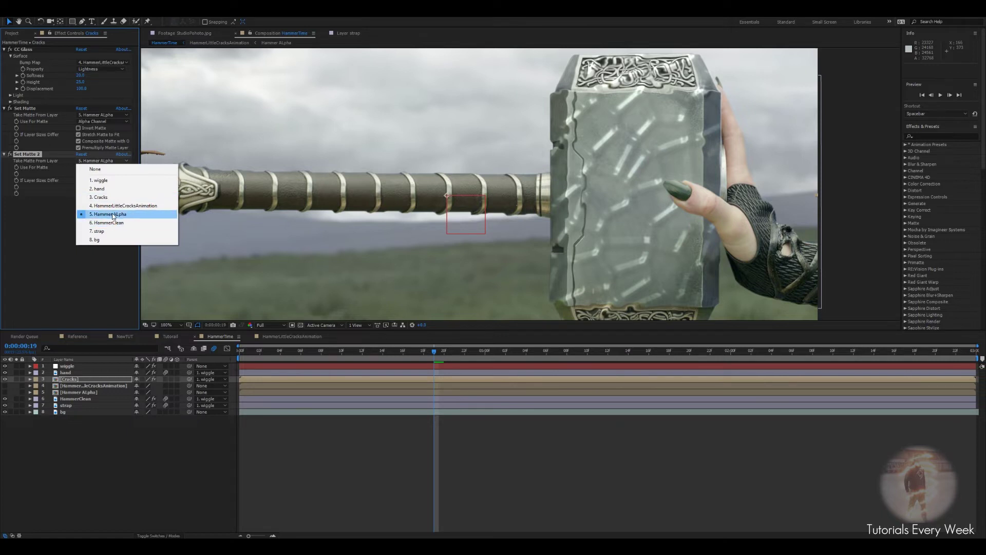
{"action": "left_click", "coordinate": [112, 206]}
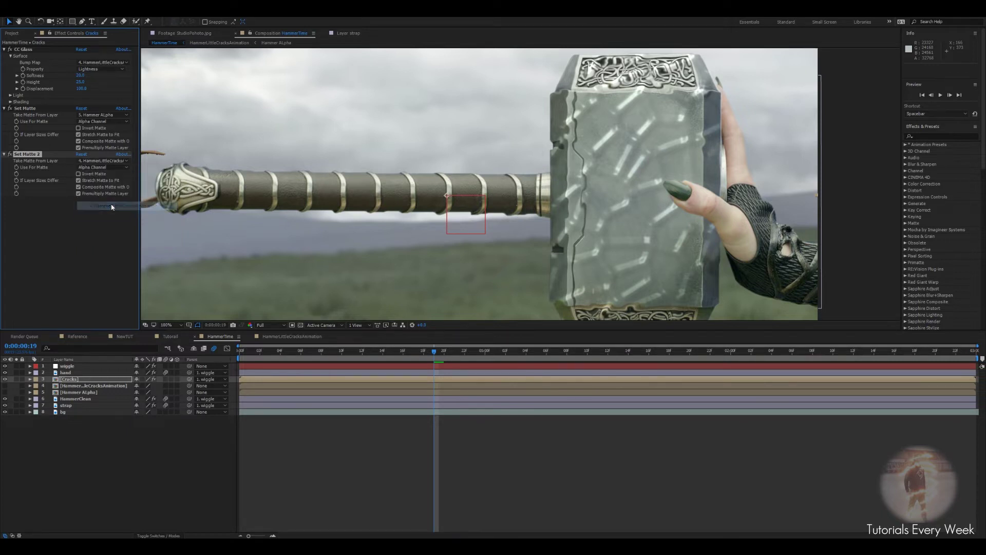
{"action": "left_click", "coordinate": [103, 167]}
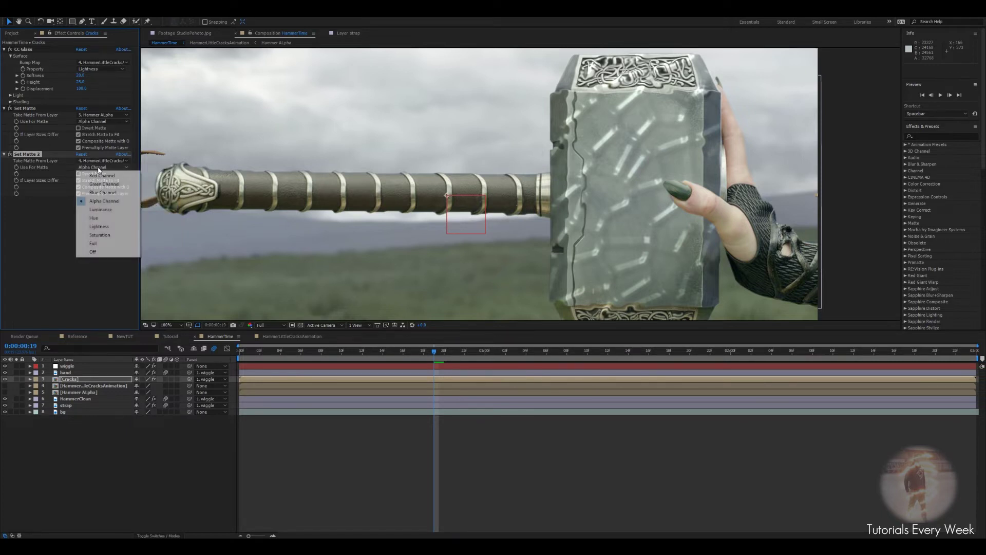
{"action": "left_click", "coordinate": [105, 211]}
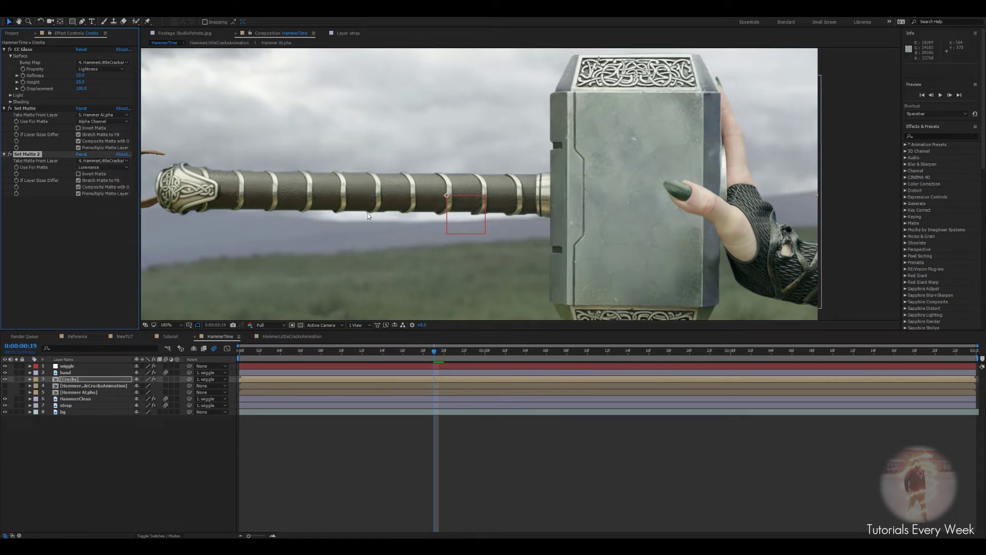
Set CC Glass Softness and Displacement to 0 on the Cracks layer and lower its Height to a negative value
{"action": "scroll", "coordinate": [597, 217], "scroll_direction": "down", "scroll_amount": 1}
{"action": "scroll", "coordinate": [586, 220], "scroll_direction": "up", "scroll_amount": 1}
{"action": "scroll", "coordinate": [580, 218], "scroll_direction": "up", "scroll_amount": 1}
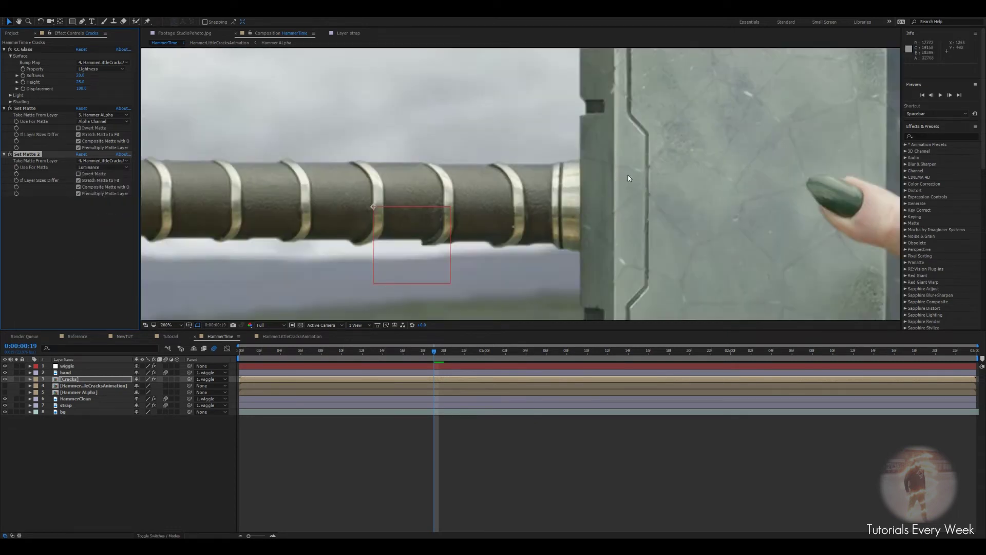
{"action": "left_click_drag", "start_coordinate": [727, 146], "coordinate": [553, 153]}
{"action": "scroll", "coordinate": [556, 157], "scroll_direction": "down", "scroll_amount": 1}
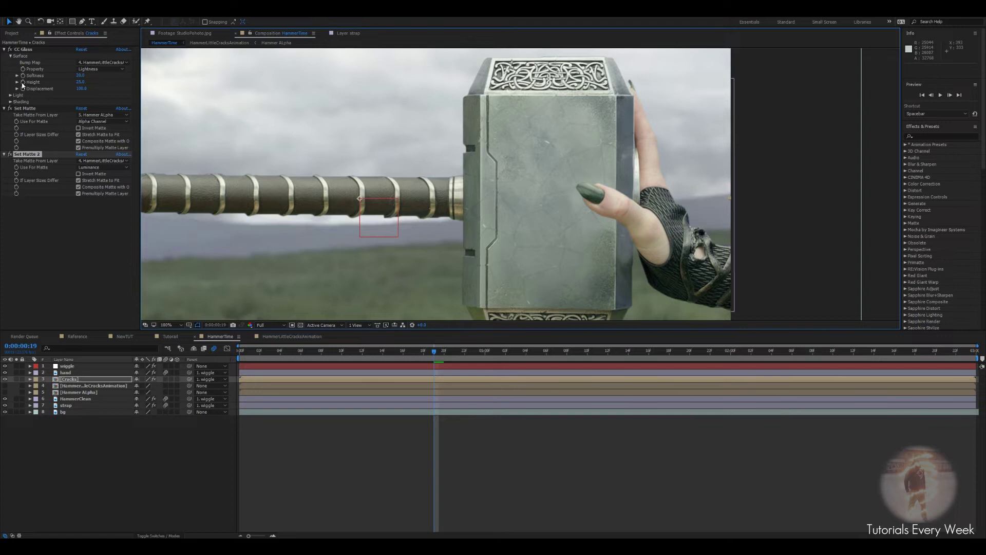
{"action": "left_click", "coordinate": [83, 75]}
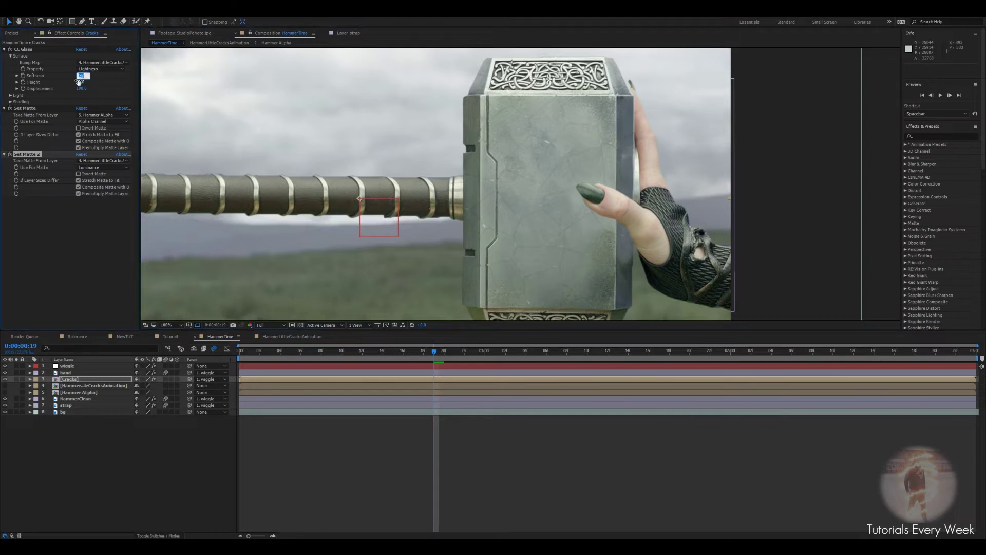
{"action": "type", "text": "0"}
{"action": "key", "text": "Return"}
{"action": "left_click", "coordinate": [81, 88]}
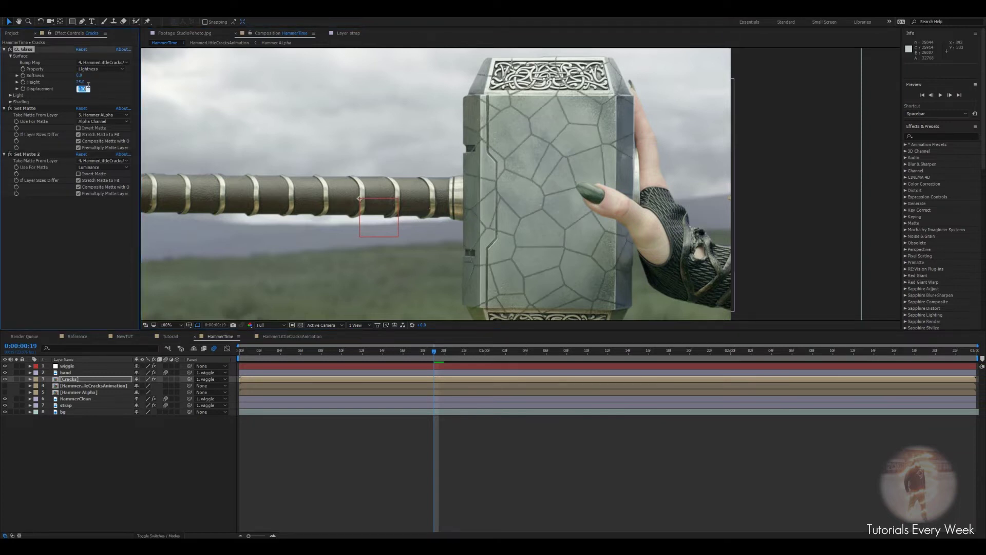
{"action": "type", "text": "0"}
{"action": "key", "text": "Return"}
{"action": "left_click_drag", "start_coordinate": [82, 83], "coordinate": [81, 82]}
{"action": "scroll", "coordinate": [582, 177], "scroll_direction": "up", "scroll_amount": 3}
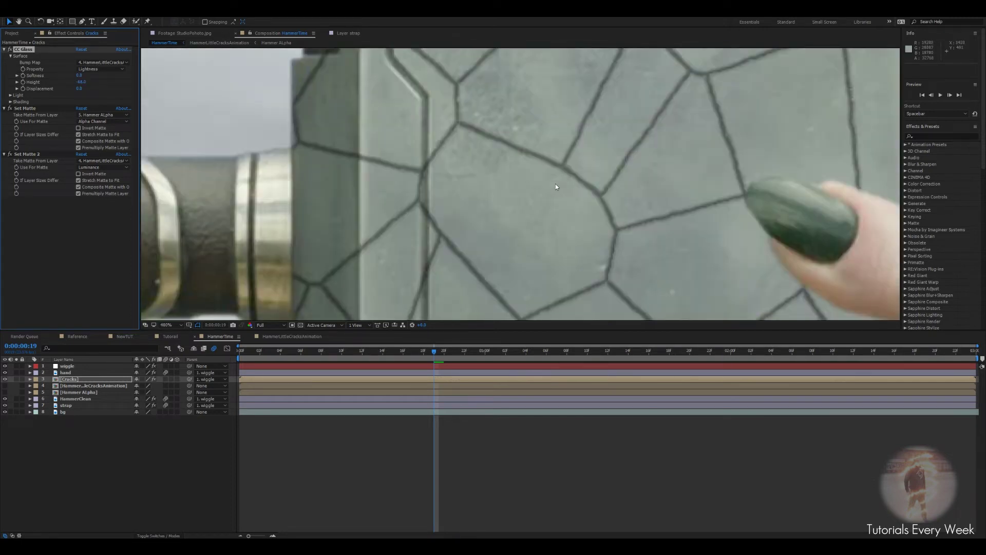
Add a white, shadow-casting spot light with increased intensity and position it above the hammer head
{"action": "left_click", "coordinate": [9, 102]}
{"action": "left_click", "coordinate": [9, 95]}
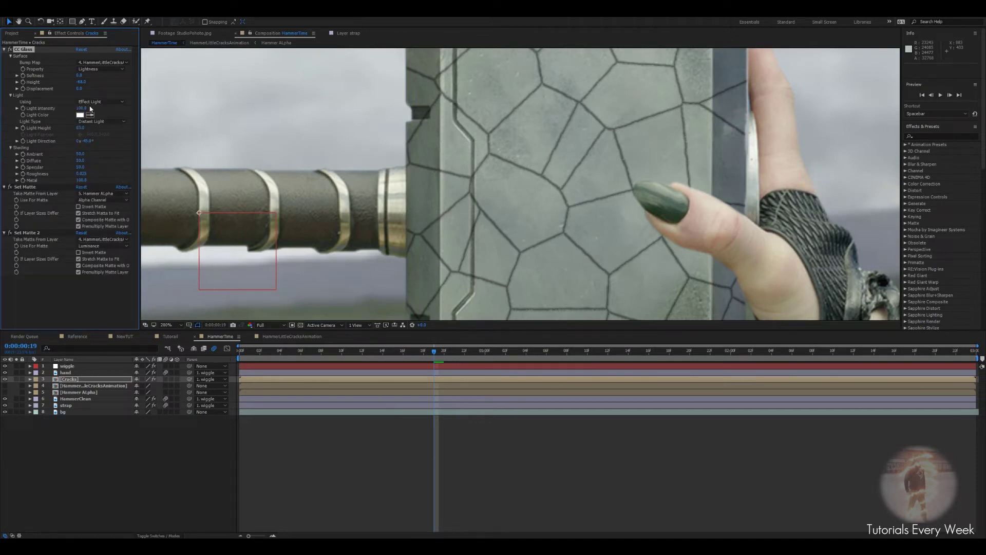
{"action": "scroll", "coordinate": [590, 202], "scroll_direction": "down", "scroll_amount": 3}
{"action": "right_click", "coordinate": [443, 436]}
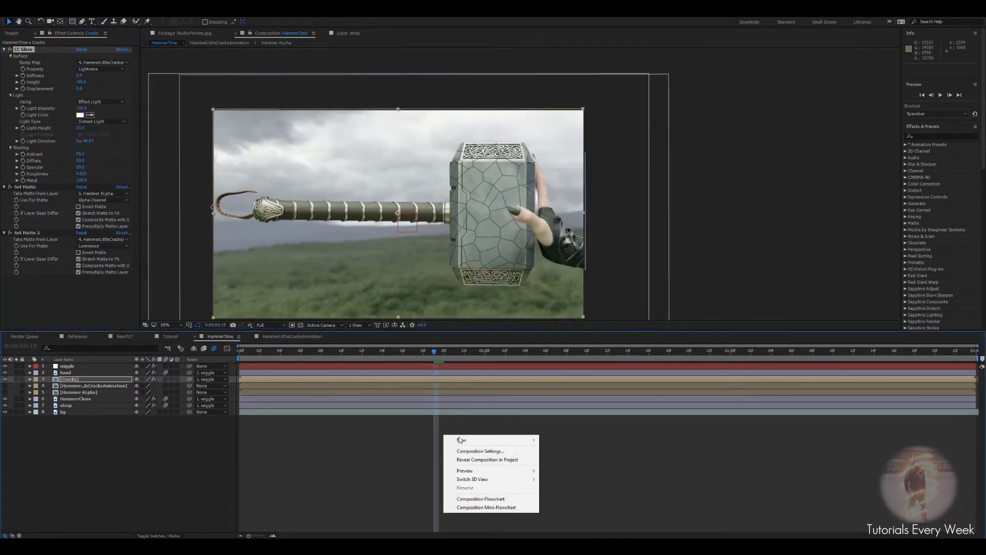
{"action": "mouse_move", "coordinate": [462, 440]}
{"action": "left_click", "coordinate": [574, 469]}
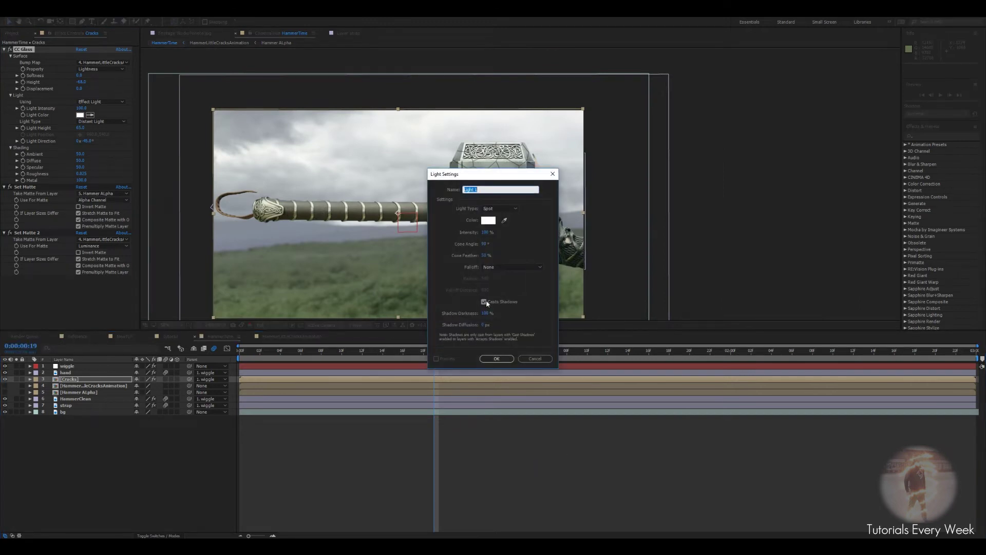
{"action": "left_click_drag", "start_coordinate": [484, 232], "coordinate": [549, 232]}
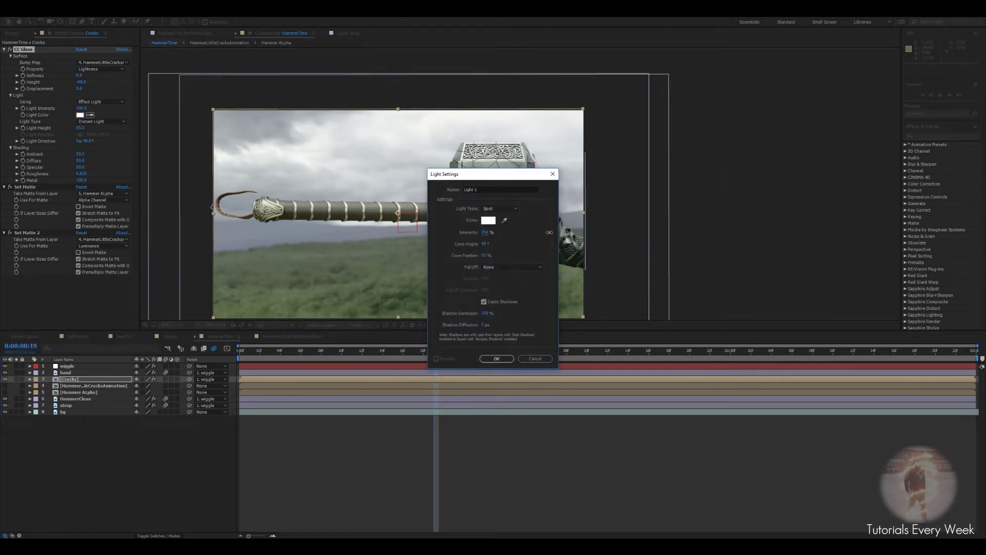
{"action": "left_click", "coordinate": [497, 358]}
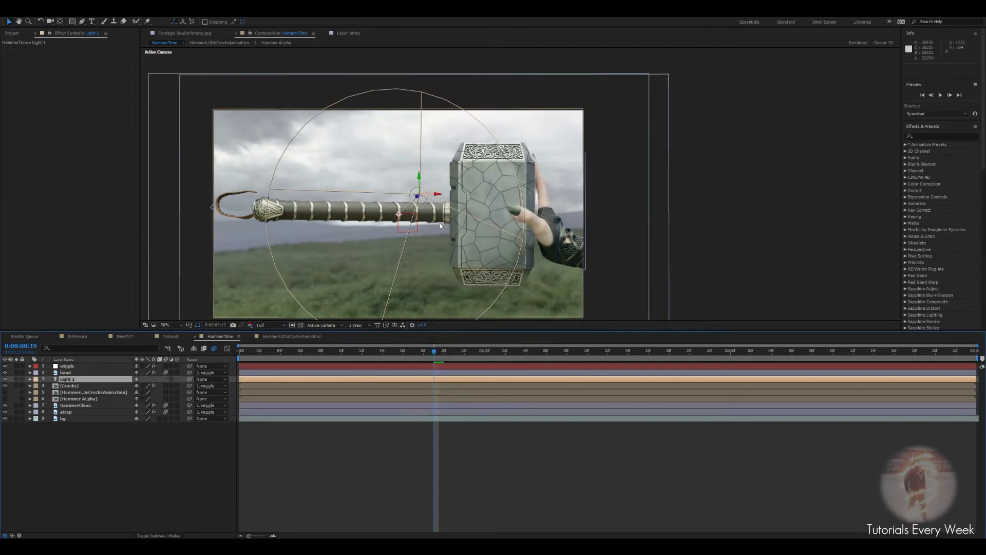
{"action": "left_click_drag", "start_coordinate": [437, 195], "coordinate": [553, 196]}
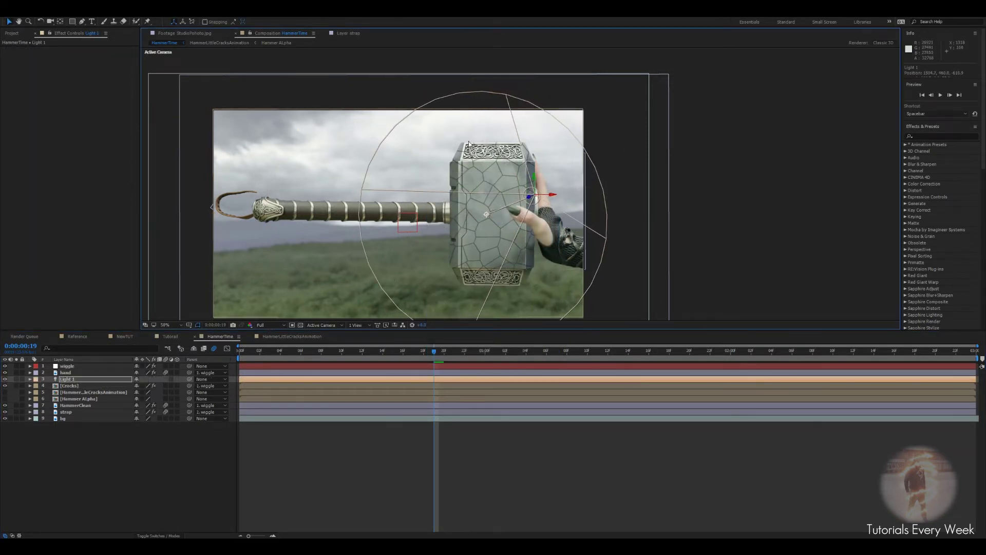
{"action": "left_click_drag", "start_coordinate": [534, 181], "coordinate": [524, 50]}
Make CC Glass on the Cracks layer use AE Lights instead of its effect light
{"action": "left_click", "coordinate": [71, 387]}
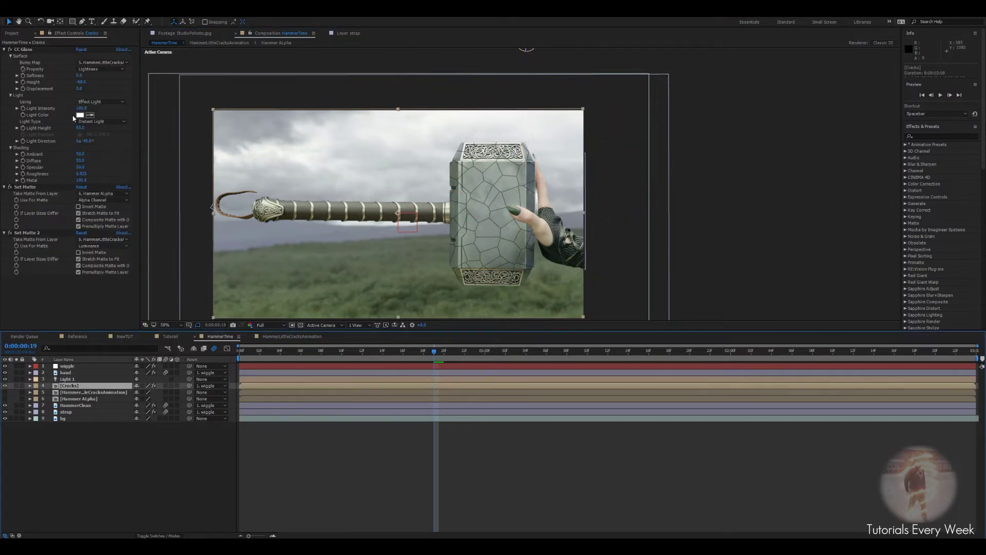
{"action": "left_click", "coordinate": [90, 103]}
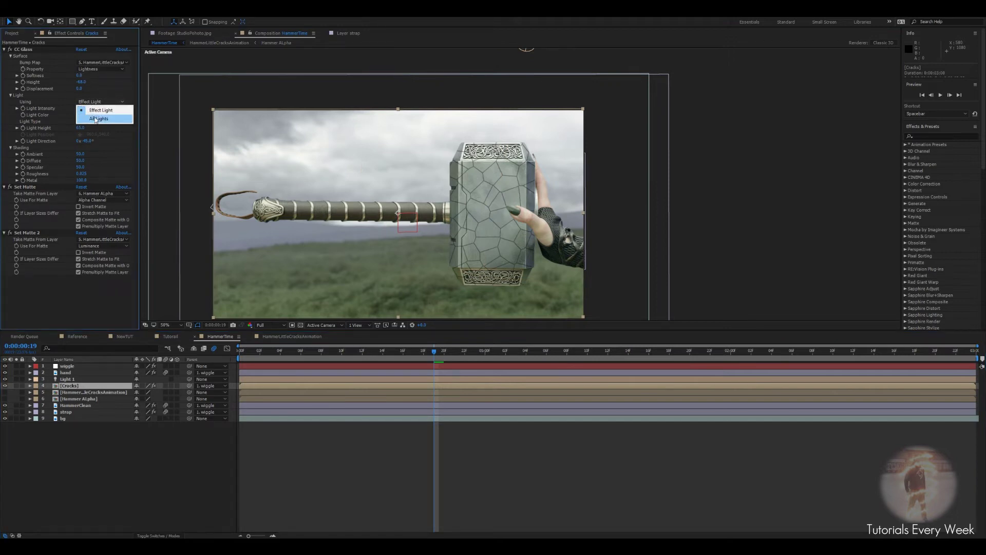
{"action": "left_click", "coordinate": [89, 115]}
{"action": "scroll", "coordinate": [497, 168], "scroll_direction": "up", "scroll_amount": 4}
{"action": "scroll", "coordinate": [498, 165], "scroll_direction": "down", "scroll_amount": 4}
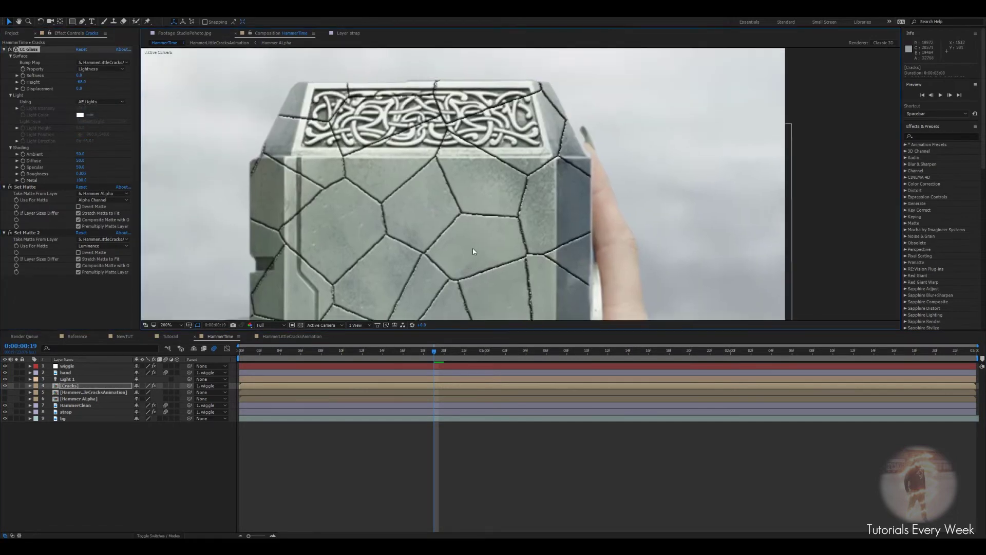
Fine-tune the position of Light 1 above the hammer head to adjust the shading of the cracks
{"action": "left_click", "coordinate": [67, 379]}
{"action": "left_click_drag", "start_coordinate": [550, 56], "coordinate": [511, 55]}
{"action": "left_click_drag", "start_coordinate": [477, 170], "coordinate": [497, 178]}
{"action": "scroll", "coordinate": [497, 178], "scroll_direction": "up", "scroll_amount": 4}
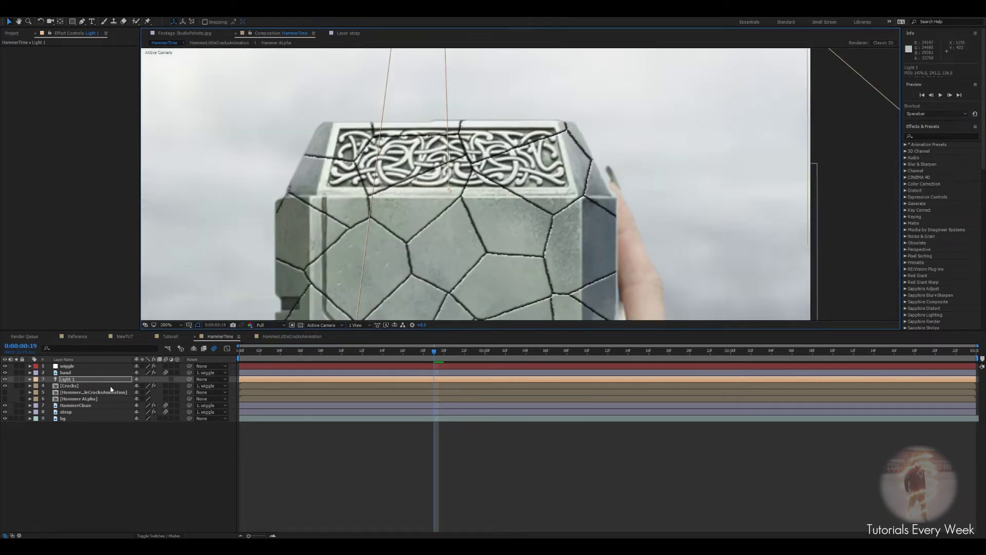
Raise the intensity of Light 1 in its light options
{"action": "key", "text": "a"}
{"action": "key", "text": "a"}
{"action": "left_click_drag", "start_coordinate": [137, 391], "coordinate": [224, 389]}
{"action": "scroll", "coordinate": [410, 271], "scroll_direction": "down", "scroll_amount": 2}
{"action": "left_click_drag", "start_coordinate": [411, 271], "coordinate": [400, 229]}
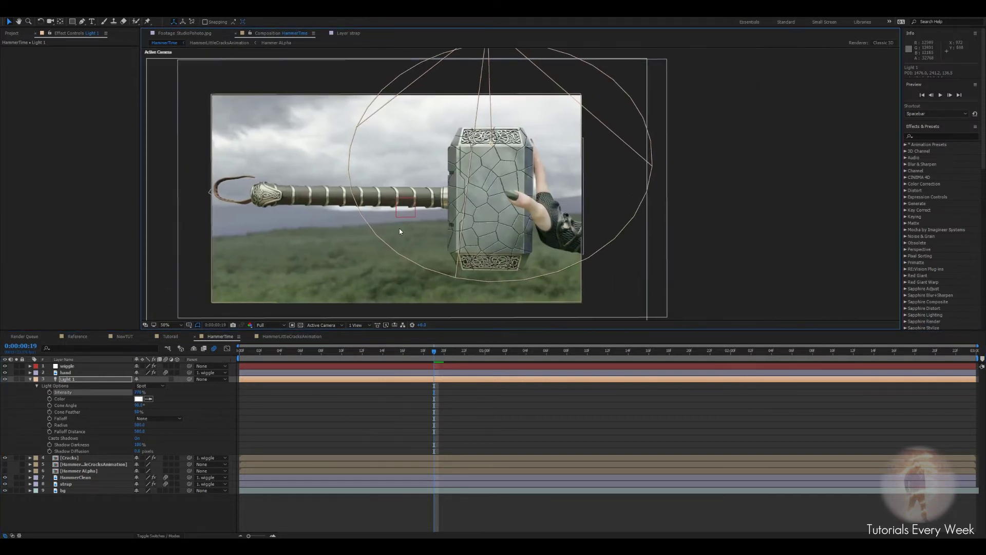
Examine the lit cracks on the hammer head up close and in the full frame
{"action": "left_click", "coordinate": [507, 529]}
{"action": "scroll", "coordinate": [507, 230], "scroll_direction": "up", "scroll_amount": 6}
{"action": "scroll", "coordinate": [436, 209], "scroll_direction": "down", "scroll_amount": 2}
{"action": "scroll", "coordinate": [405, 214], "scroll_direction": "down", "scroll_amount": 2}
{"action": "scroll", "coordinate": [404, 215], "scroll_direction": "up", "scroll_amount": 2}
{"action": "scroll", "coordinate": [404, 216], "scroll_direction": "down", "scroll_amount": 1}
{"action": "scroll", "coordinate": [404, 215], "scroll_direction": "down", "scroll_amount": 1}
{"action": "left_click_drag", "start_coordinate": [411, 214], "coordinate": [449, 200]}
Lock the HammerTime viewer and open HammerLittleCracksAnimation in a separate viewer beside it, with both compositions visible
{"action": "left_click", "coordinate": [30, 380]}
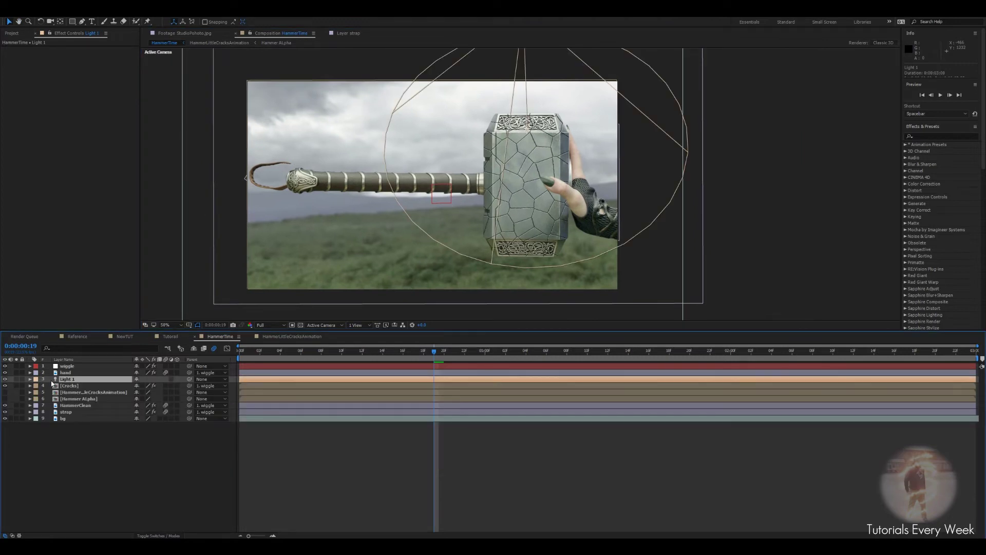
{"action": "left_click", "coordinate": [250, 35]}
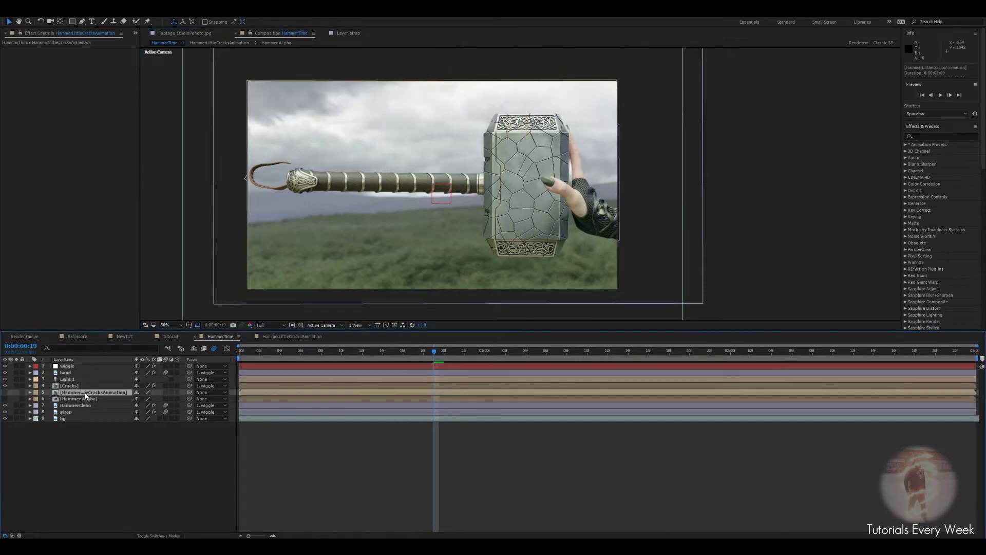
{"action": "double_click", "coordinate": [85, 392]}
{"action": "left_click_drag", "start_coordinate": [417, 36], "coordinate": [880, 145]}
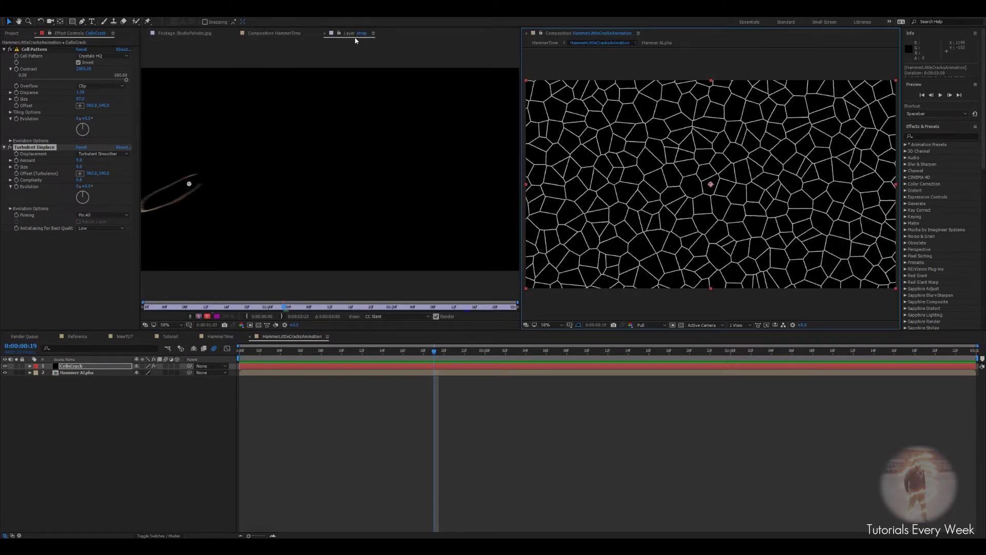
{"action": "left_click", "coordinate": [275, 33]}
{"action": "scroll", "coordinate": [355, 175], "scroll_direction": "down", "scroll_amount": 2}
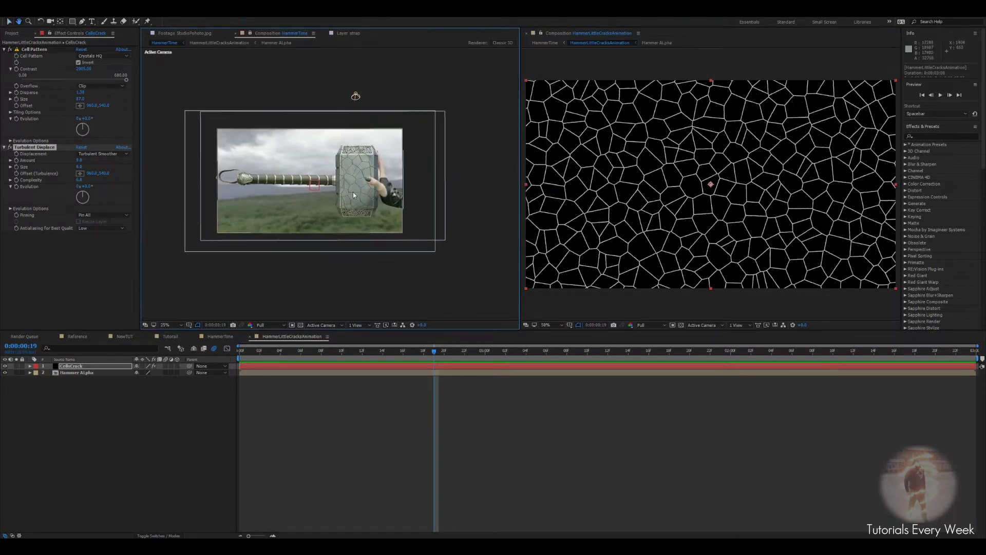
{"action": "scroll", "coordinate": [713, 188], "scroll_direction": "down", "scroll_amount": 2}
{"action": "left_click_drag", "start_coordinate": [715, 190], "coordinate": [680, 180]}
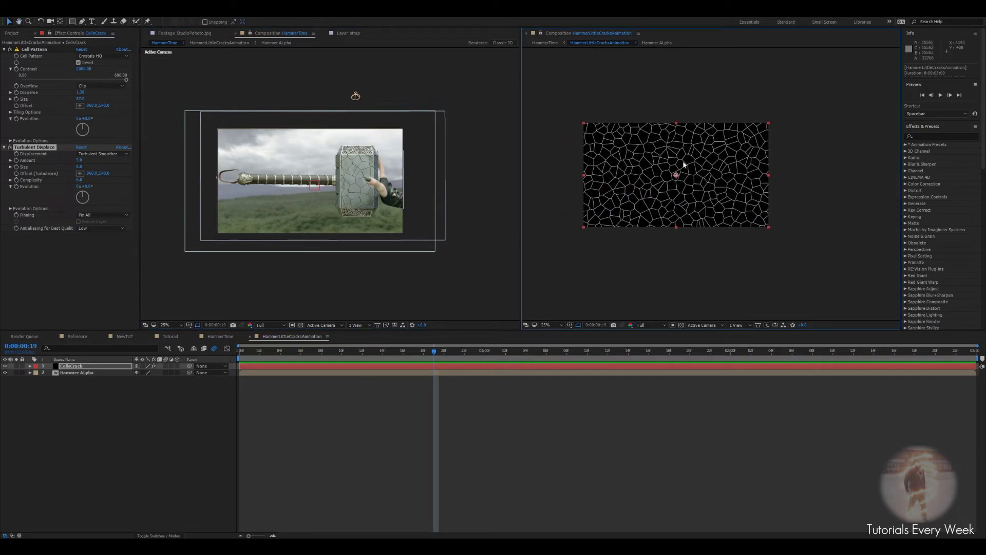
{"action": "scroll", "coordinate": [363, 181], "scroll_direction": "up", "scroll_amount": 4}
{"action": "scroll", "coordinate": [350, 196], "scroll_direction": "down", "scroll_amount": 2}
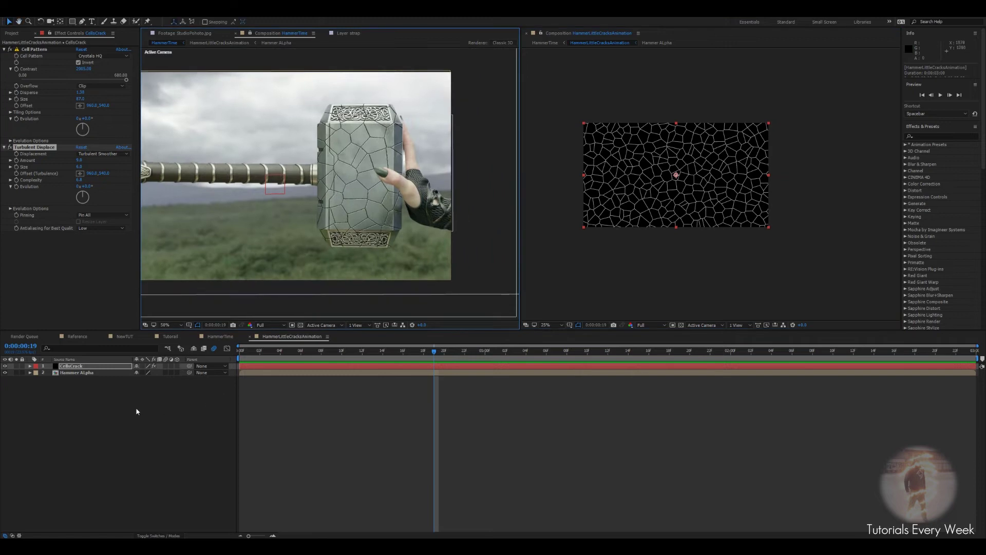
Apply Write-on to the CellsCrack layer at frame 10, enlarge its brush and move it onto the hammer head
{"action": "left_click", "coordinate": [77, 372]}
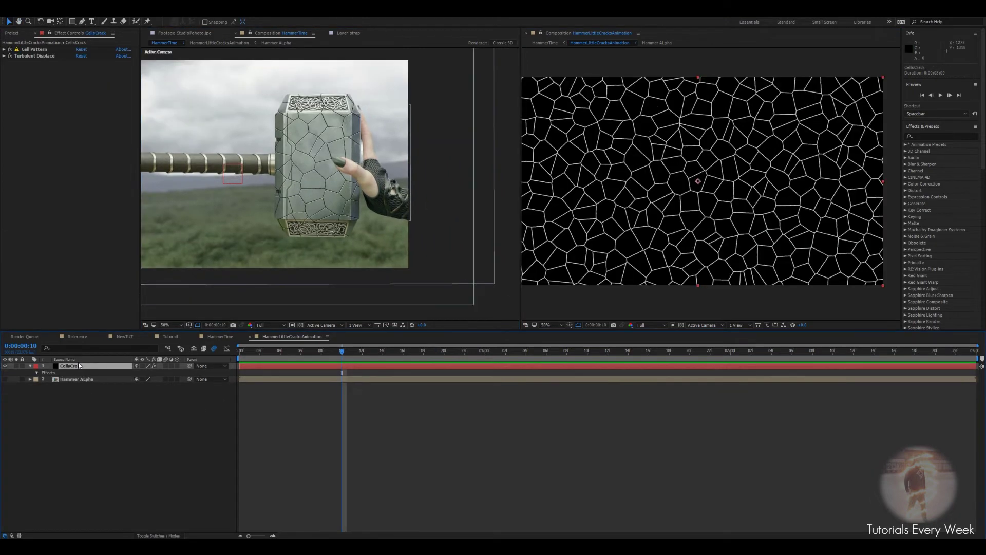
{"action": "key", "text": "ctrl+space"}
{"action": "type", "text": "write"}
{"action": "key", "text": "Return"}
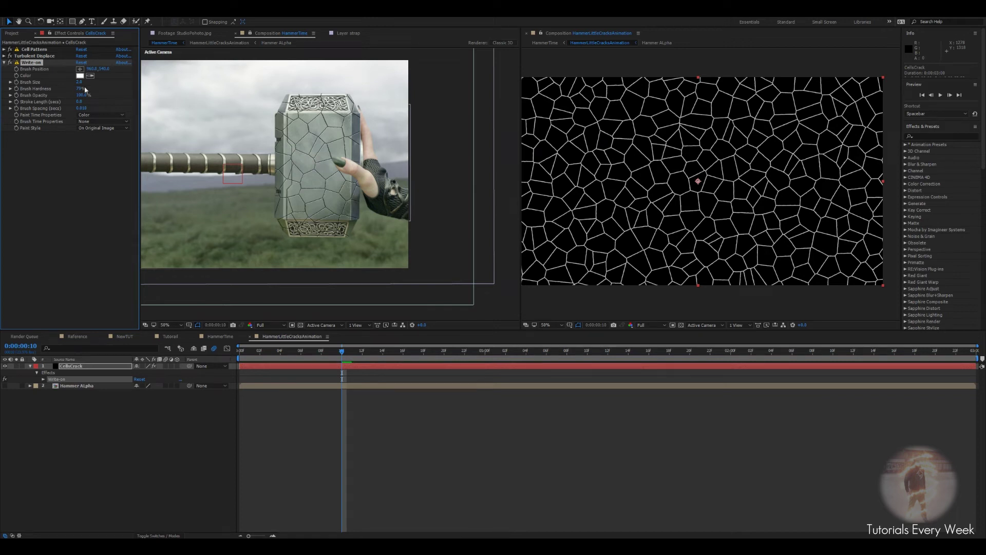
{"action": "mouse_move", "coordinate": [78, 82]}
{"action": "left_mouse_down"}
{"action": "mouse_move", "coordinate": [90, 101]}
{"action": "mouse_move", "coordinate": [182, 84]}
{"action": "left_mouse_up"}
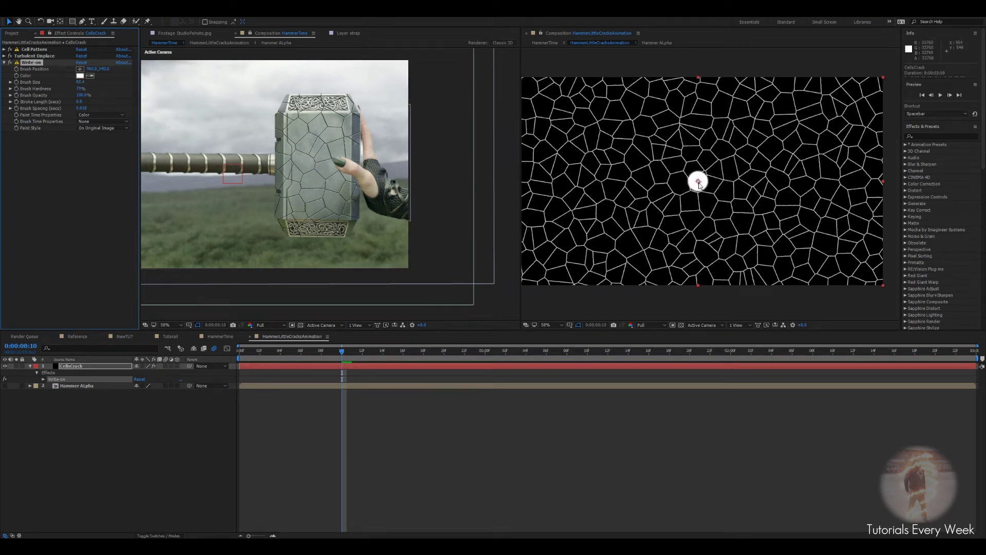
{"action": "mouse_move", "coordinate": [699, 182]}
{"action": "left_mouse_down"}
{"action": "mouse_move", "coordinate": [799, 181]}
{"action": "mouse_move", "coordinate": [790, 176]}
{"action": "left_mouse_up"}
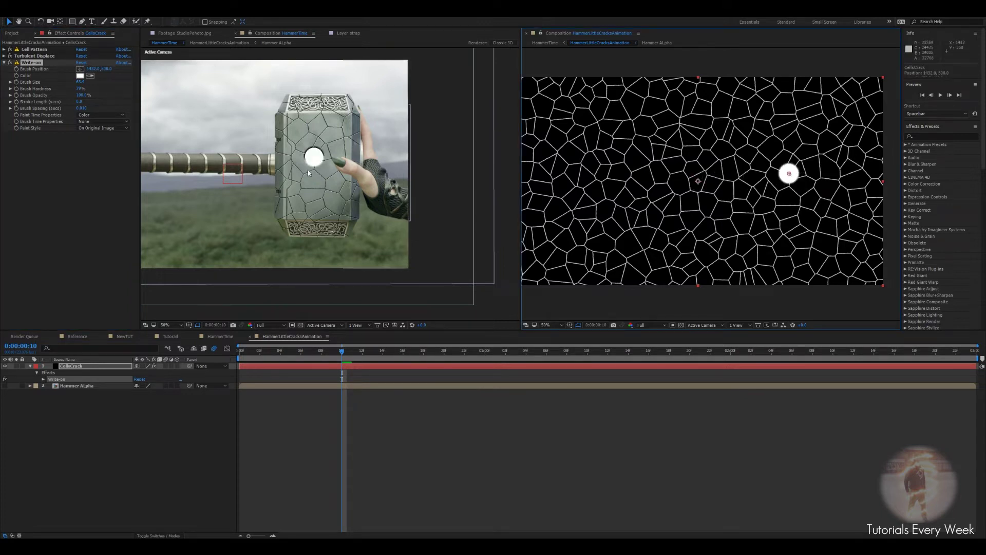
Set Write-on's Brush Time Properties to Size and its Paint Style to Reveal Original Image
{"action": "left_click", "coordinate": [98, 122]}
{"action": "left_click", "coordinate": [98, 138]}
{"action": "left_click", "coordinate": [100, 128]}
{"action": "left_click", "coordinate": [108, 151]}
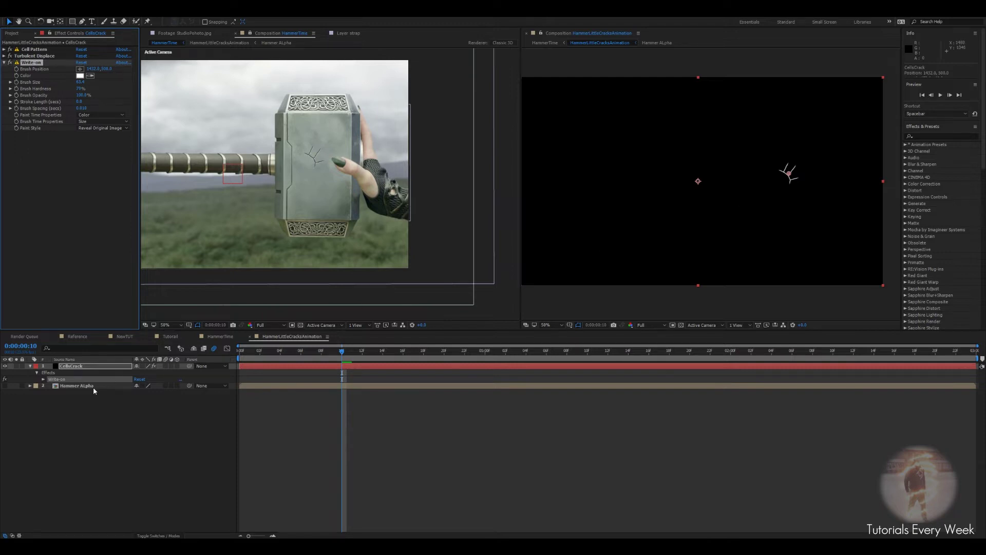
Move the Write-on brush to the thumb tip on the hammer head and enable keyframing for Brush Position and Brush Size
{"action": "scroll", "coordinate": [794, 157], "scroll_direction": "up", "scroll_amount": 1}
{"action": "left_click_drag", "start_coordinate": [805, 178], "coordinate": [615, 179]}
{"action": "mouse_move", "coordinate": [674, 166]}
{"action": "left_mouse_down"}
{"action": "mouse_move", "coordinate": [707, 187]}
{"action": "mouse_move", "coordinate": [696, 156]}
{"action": "mouse_move", "coordinate": [678, 175]}
{"action": "mouse_move", "coordinate": [630, 156]}
{"action": "left_mouse_up"}
{"action": "key", "text": "ctrl+z"}
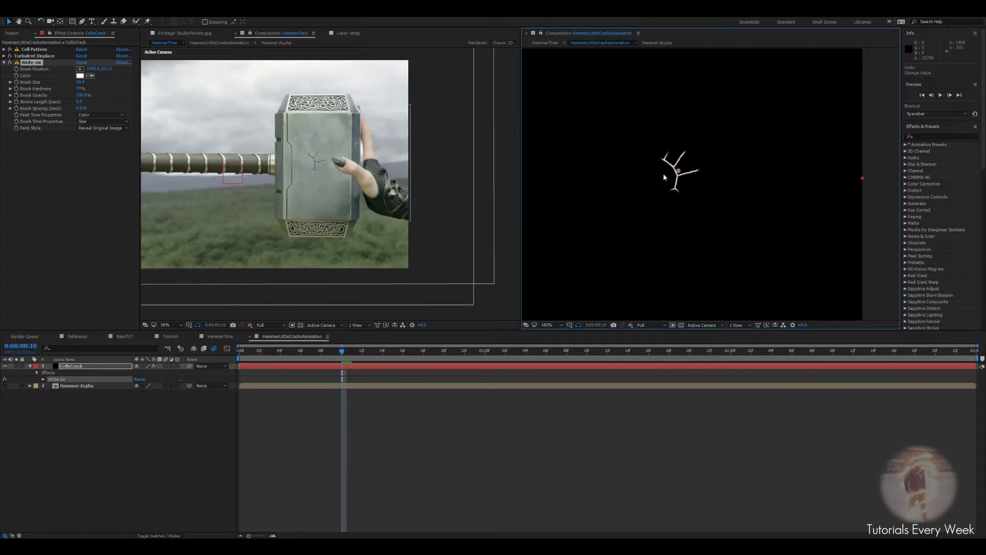
{"action": "mouse_move", "coordinate": [679, 175]}
{"action": "left_mouse_down"}
{"action": "mouse_move", "coordinate": [740, 177]}
{"action": "mouse_move", "coordinate": [730, 186]}
{"action": "mouse_move", "coordinate": [743, 176]}
{"action": "mouse_move", "coordinate": [716, 177]}
{"action": "left_mouse_up"}
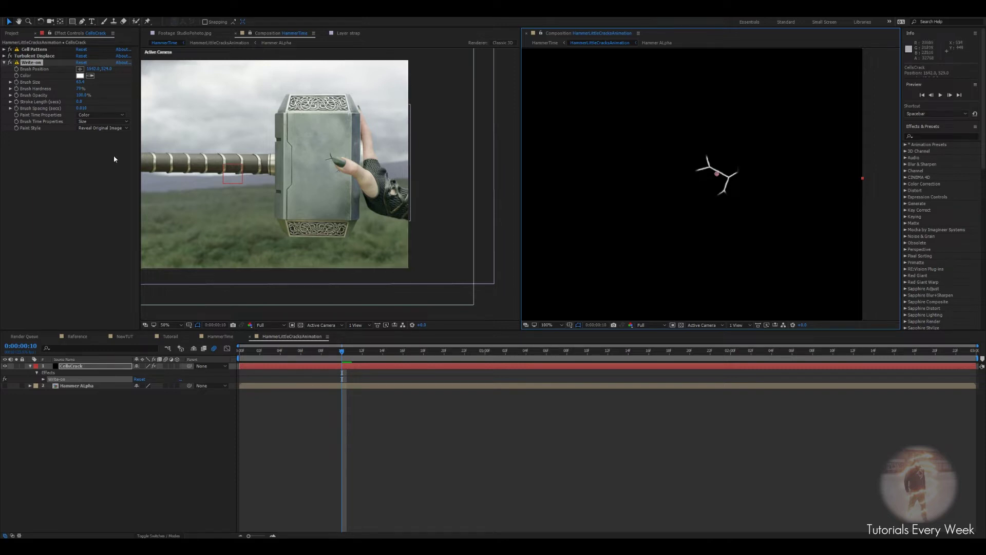
{"action": "left_click", "coordinate": [19, 73]}
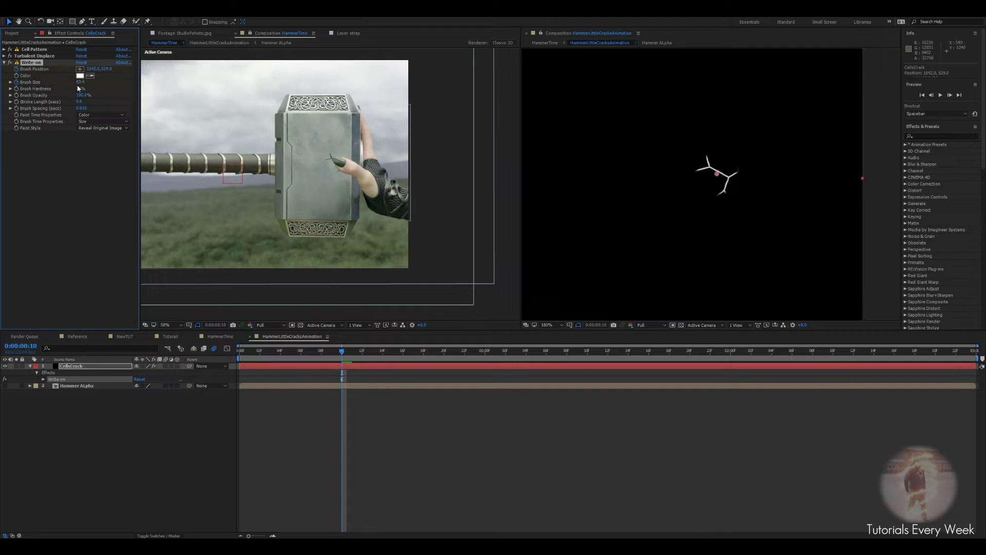
Set Write-on's Brush Size to 0 at frame 10
{"action": "left_click", "coordinate": [80, 82]}
{"action": "type", "text": "0"}
{"action": "key", "text": "Return"}
At frame 12, enlarge the Write-on brush, move it up and left of the thumb tip, and reveal the layer's keyframes
{"action": "key", "text": "Page_Down"}
{"action": "key", "text": "Page_Down"}
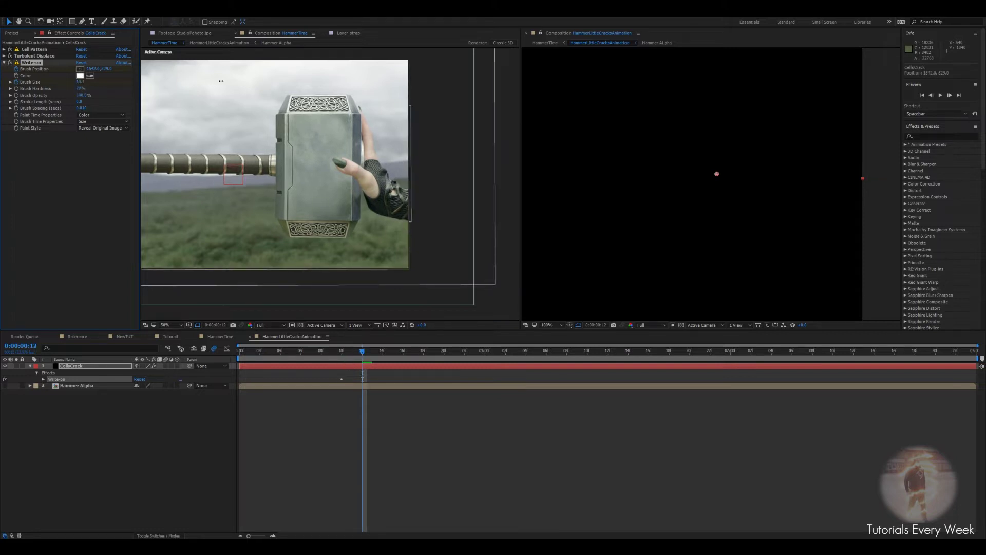
{"action": "mouse_move", "coordinate": [724, 177]}
{"action": "left_mouse_down"}
{"action": "mouse_move", "coordinate": [691, 161]}
{"action": "mouse_move", "coordinate": [701, 129]}
{"action": "left_mouse_up"}
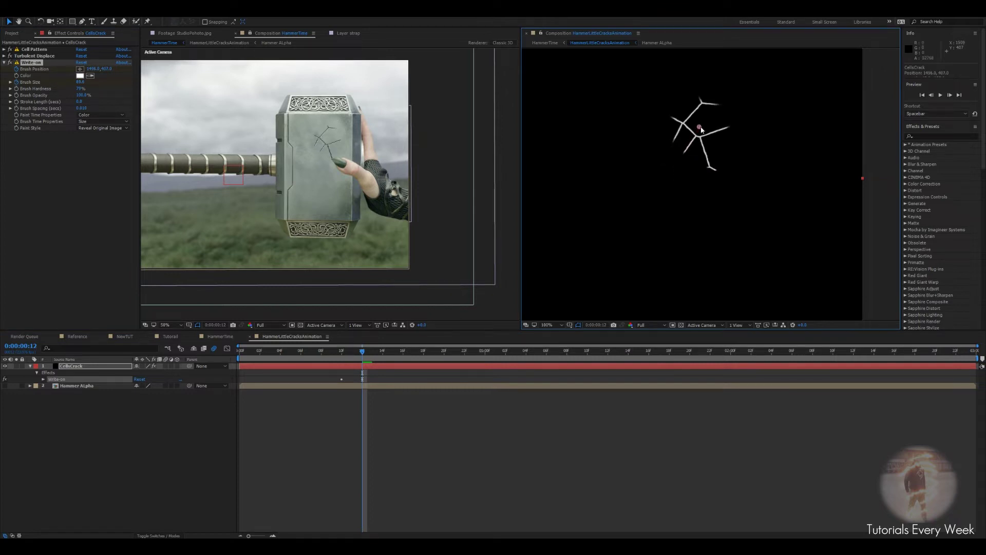
{"action": "key", "text": "space"}
{"action": "key", "text": "u"}
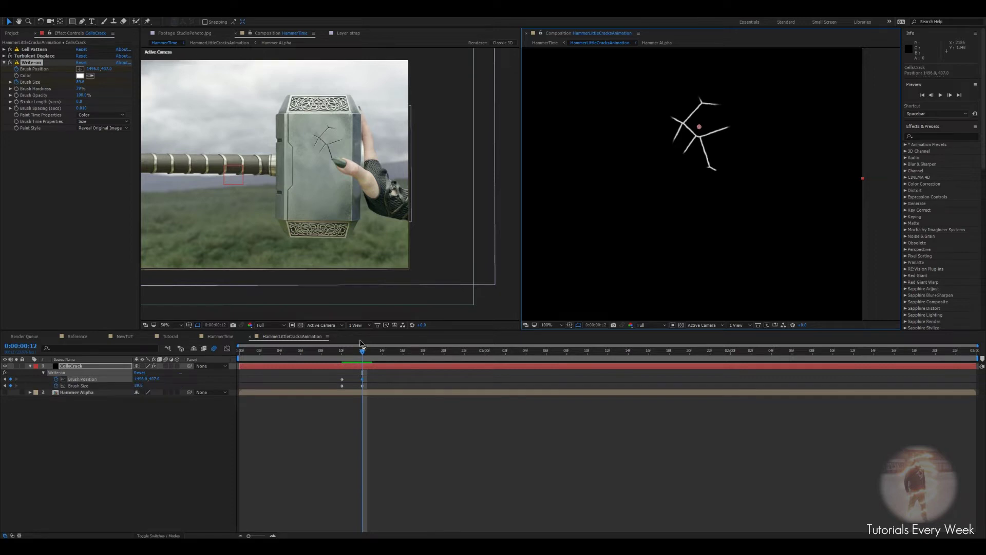
At frame 14, move the Write-on brush farther left on the hammer head and compare the result with frame 12
{"action": "key", "text": "Page_Down"}
{"action": "key", "text": "Page_Down"}
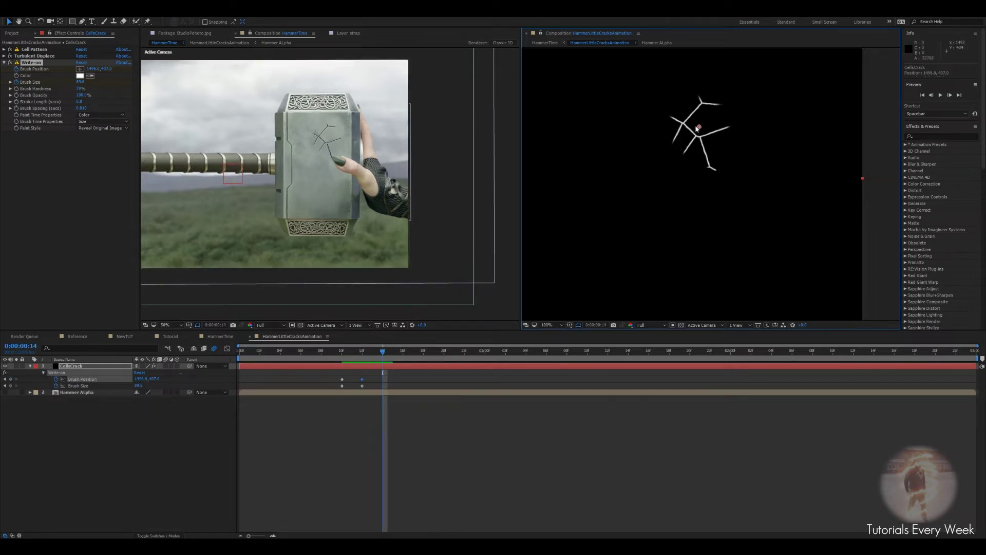
{"action": "mouse_move", "coordinate": [697, 128]}
{"action": "left_mouse_down"}
{"action": "mouse_move", "coordinate": [665, 154]}
{"action": "mouse_move", "coordinate": [661, 121]}
{"action": "left_mouse_up"}
{"action": "key", "text": "Page_Up"}
{"action": "key", "text": "Page_Up"}
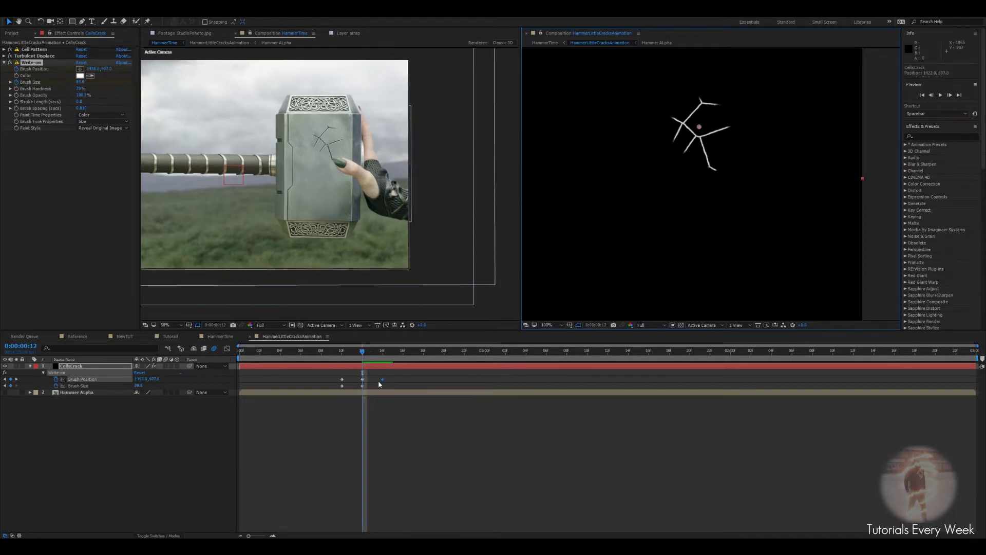
{"action": "key", "text": "Page_Down"}
{"action": "key", "text": "Page_Down"}
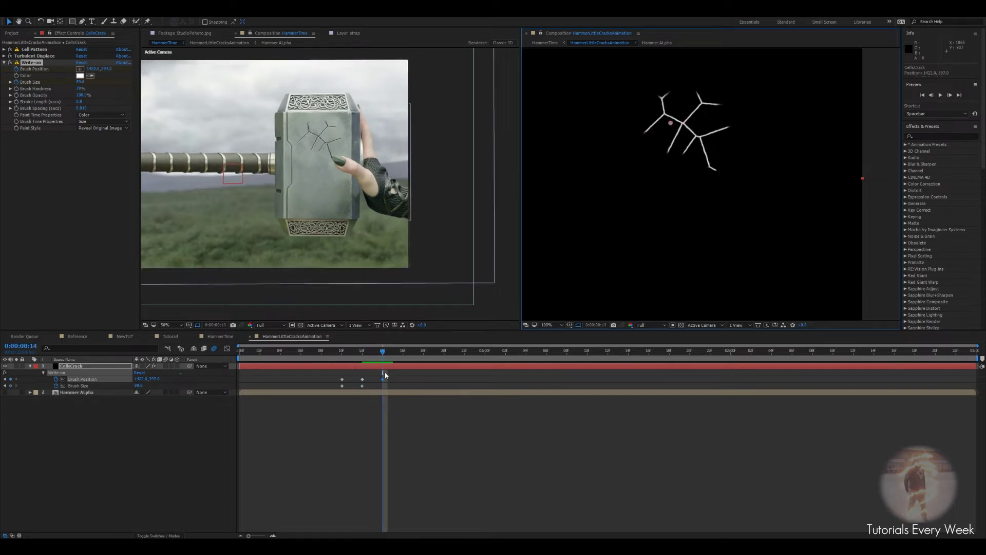
Hold the brush position with a keyframe at frame 18, and move the brush left toward the hammer head's handle side at frame 19
{"action": "left_click_drag", "start_coordinate": [385, 355], "coordinate": [423, 355]}
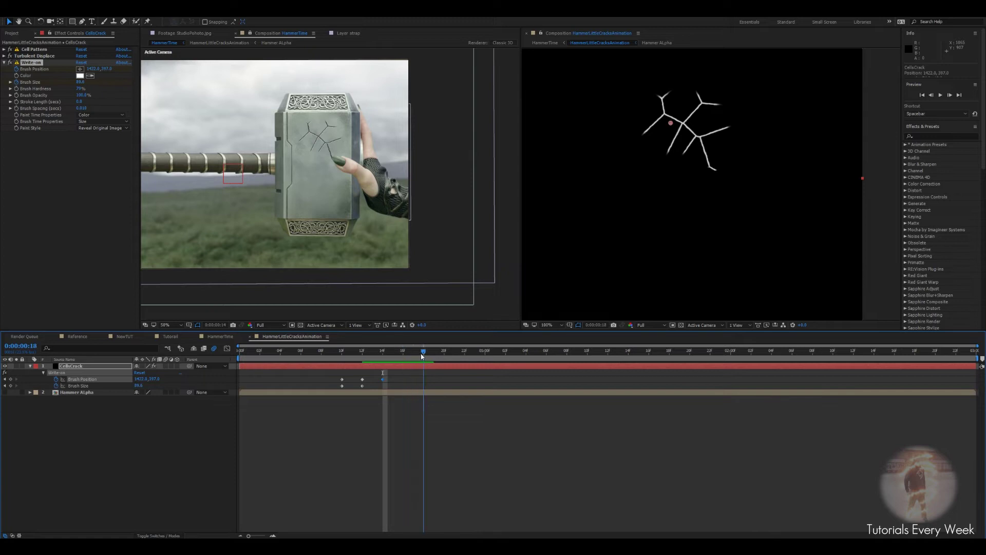
{"action": "left_click", "coordinate": [10, 379]}
{"action": "key", "text": "Page_Down"}
{"action": "mouse_move", "coordinate": [671, 127]}
{"action": "left_mouse_down"}
{"action": "mouse_move", "coordinate": [636, 145]}
{"action": "mouse_move", "coordinate": [624, 125]}
{"action": "mouse_move", "coordinate": [627, 135]}
{"action": "left_mouse_up"}
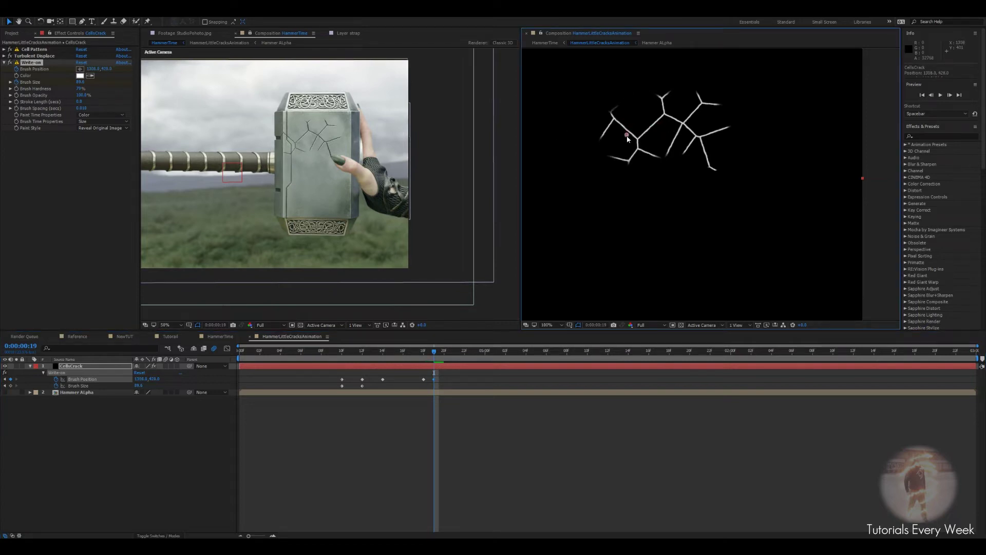
Step back and forth through the frames around frame 19 to check how the cracks jump across the hammer
{"action": "key", "text": "Page_Up"}
{"action": "key", "text": "Page_Down"}
{"action": "key", "text": "Page_Up"}
{"action": "key", "text": "Page_Down"}
{"action": "key", "text": "Page_Up"}
{"action": "key", "text": "Page_Up"}
{"action": "key", "text": "Page_Up"}
{"action": "key", "text": "Page_Up"}
{"action": "key", "text": "Page_Down"}
{"action": "key", "text": "Page_Down"}
{"action": "key", "text": "Page_Down"}
{"action": "key", "text": "Page_Down"}
{"action": "key", "text": "Page_Up"}
{"action": "key", "text": "Page_Down"}
{"action": "key", "text": "Page_Up"}
{"action": "key", "text": "Page_Down"}
Hold the brush position at frame 23, and at 0:00:01:01 move the brush down and right with a smaller Brush Size
{"action": "key", "text": "Page_Down"}
{"action": "key", "text": "Page_Down"}
{"action": "key", "text": "Page_Down"}
{"action": "key", "text": "Page_Down"}
{"action": "left_click", "coordinate": [10, 379]}
{"action": "key", "text": "Page_Down"}
{"action": "key", "text": "Page_Down"}
{"action": "mouse_move", "coordinate": [626, 135]}
{"action": "left_mouse_down"}
{"action": "mouse_move", "coordinate": [654, 99]}
{"action": "mouse_move", "coordinate": [627, 190]}
{"action": "mouse_move", "coordinate": [657, 191]}
{"action": "left_mouse_up"}
{"action": "left_click_drag", "start_coordinate": [80, 81], "coordinate": [68, 82]}
Step through the frames leading up to 0:00:01:01 to check the crack spreading downward
{"action": "key", "text": "Page_Up"}
{"action": "key", "text": "Page_Up"}
{"action": "key", "text": "Page_Up"}
{"action": "key", "text": "Page_Up"}
{"action": "key", "text": "Page_Down"}
{"action": "key", "text": "Page_Down"}
{"action": "key", "text": "Page_Down"}
{"action": "key", "text": "Page_Down"}
Hold the brush position at 0:00:01:08, move the brush right and slightly down at 0:00:01:09, and scrub back through the animation
{"action": "key", "text": "Page_Down"}
{"action": "key", "text": "Page_Down"}
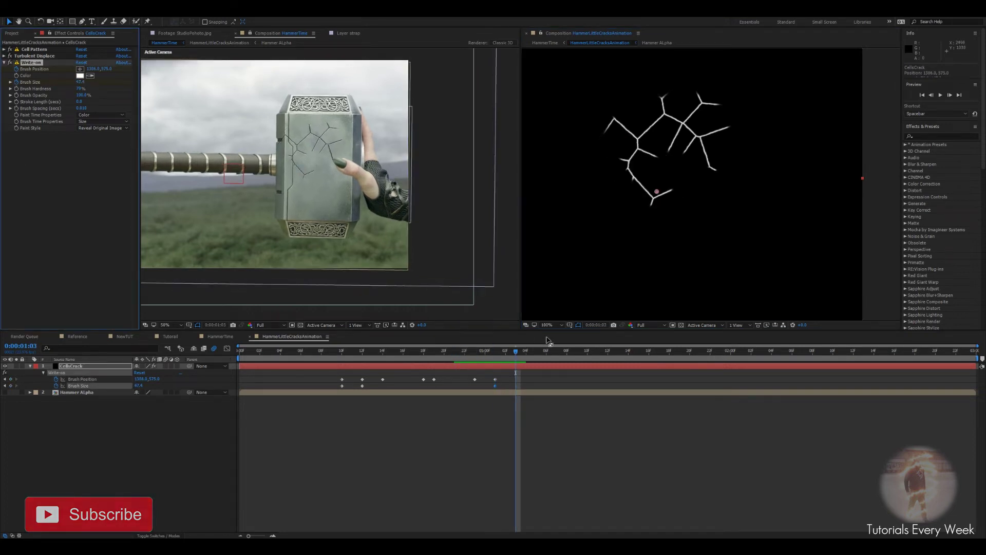
{"action": "key", "text": "Page_Down"}
{"action": "key", "text": "Page_Down"}
{"action": "key", "text": "Page_Down"}
{"action": "key", "text": "Page_Down"}
{"action": "key", "text": "Page_Down"}
{"action": "left_click", "coordinate": [10, 379]}
{"action": "key", "text": "Page_Down"}
{"action": "left_click_drag", "start_coordinate": [656, 192], "coordinate": [700, 211]}
{"action": "mouse_move", "coordinate": [577, 351]}
{"action": "left_mouse_down"}
{"action": "mouse_move", "coordinate": [341, 355]}
{"action": "mouse_move", "coordinate": [456, 369]}
{"action": "mouse_move", "coordinate": [517, 366]}
{"action": "mouse_move", "coordinate": [403, 362]}
{"action": "mouse_move", "coordinate": [537, 366]}
{"action": "mouse_move", "coordinate": [349, 365]}
{"action": "mouse_move", "coordinate": [529, 364]}
{"action": "mouse_move", "coordinate": [438, 365]}
{"action": "left_mouse_up"}
Duplicate the CellsCrack layer and delete all of the copy's Write-on keyframes after frame 10
{"action": "left_click", "coordinate": [377, 366]}
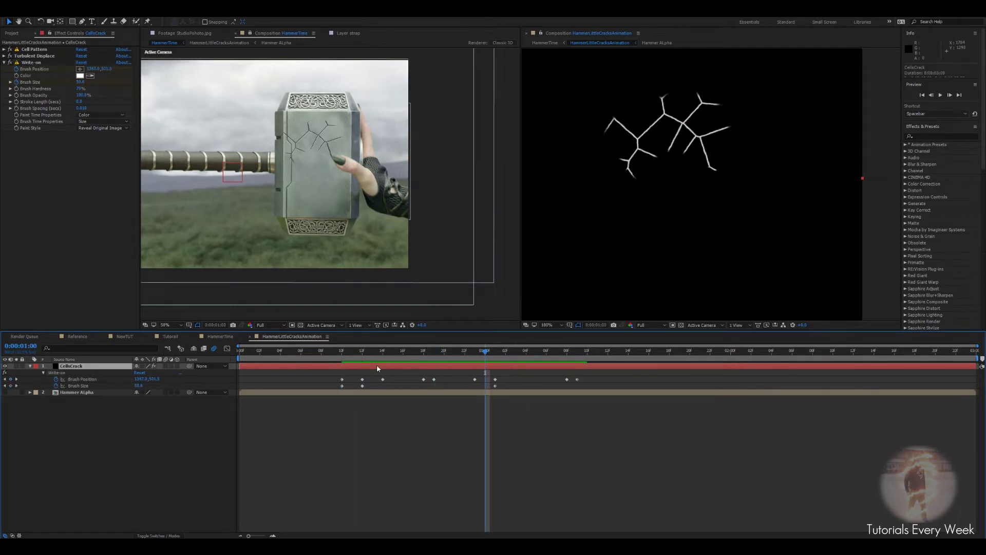
{"action": "key", "text": "ctrl+d"}
{"action": "left_click_drag", "start_coordinate": [486, 351], "coordinate": [346, 366]}
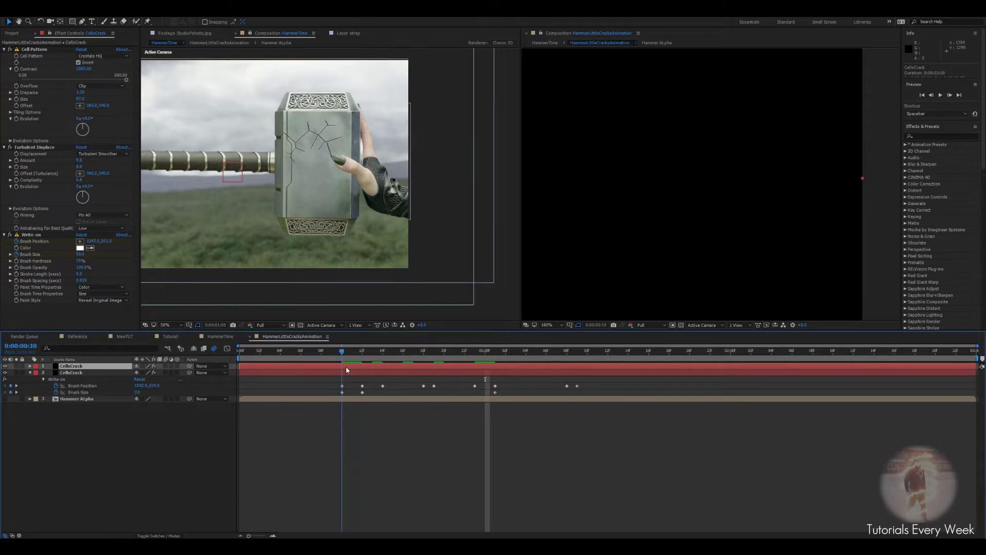
{"action": "key", "text": "u"}
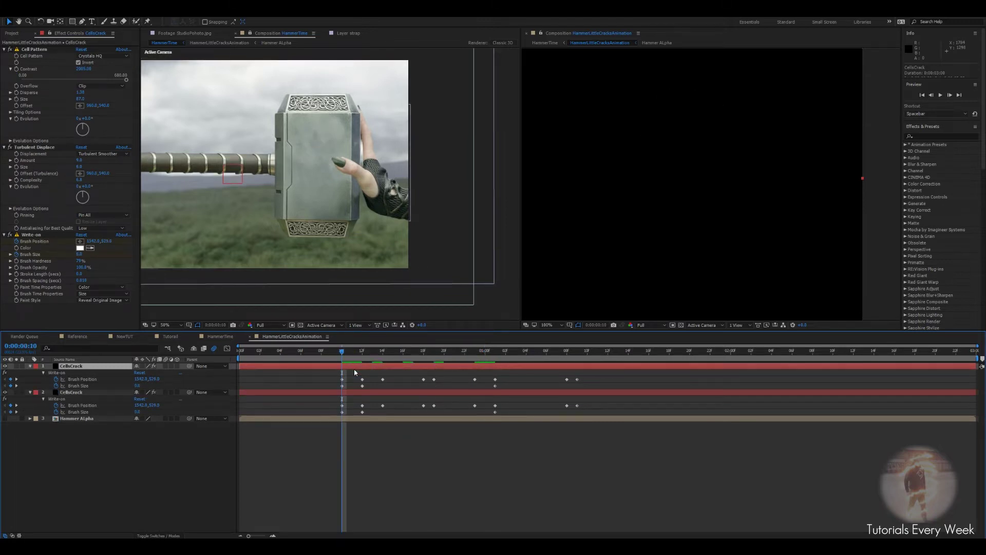
{"action": "left_click_drag", "start_coordinate": [355, 377], "coordinate": [596, 392]}
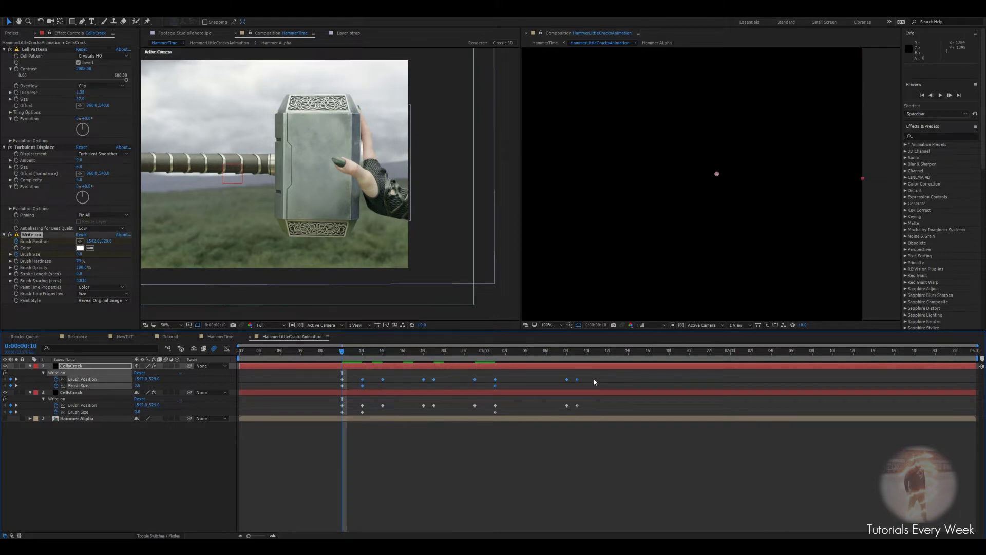
{"action": "key", "text": "Delete"}
At frame 12, move the duplicate's Write-on brush below the thumb and set its Brush Size to 50
{"action": "key", "text": "Page_Down"}
{"action": "key", "text": "Page_Down"}
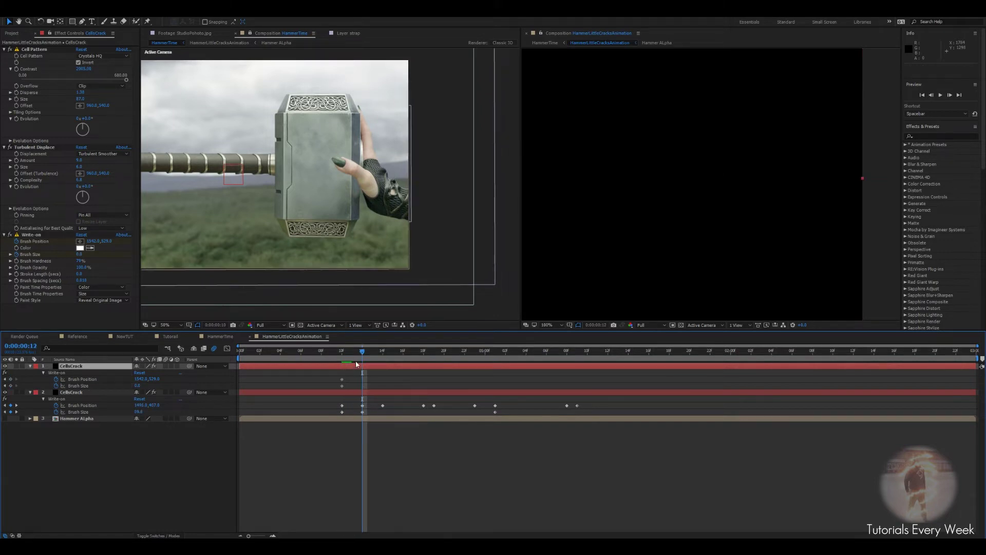
{"action": "left_click", "coordinate": [30, 235]}
{"action": "left_click_drag", "start_coordinate": [718, 177], "coordinate": [687, 224]}
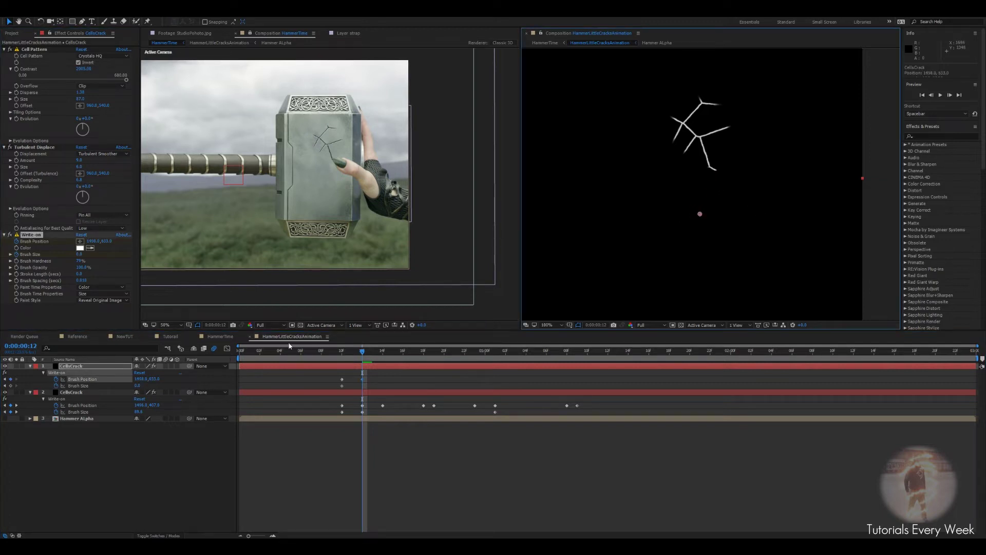
{"action": "left_click", "coordinate": [137, 386]}
{"action": "left_click", "coordinate": [163, 388]}
{"action": "left_click", "coordinate": [137, 386]}
{"action": "type", "text": "50"}
{"action": "key", "text": "Return"}
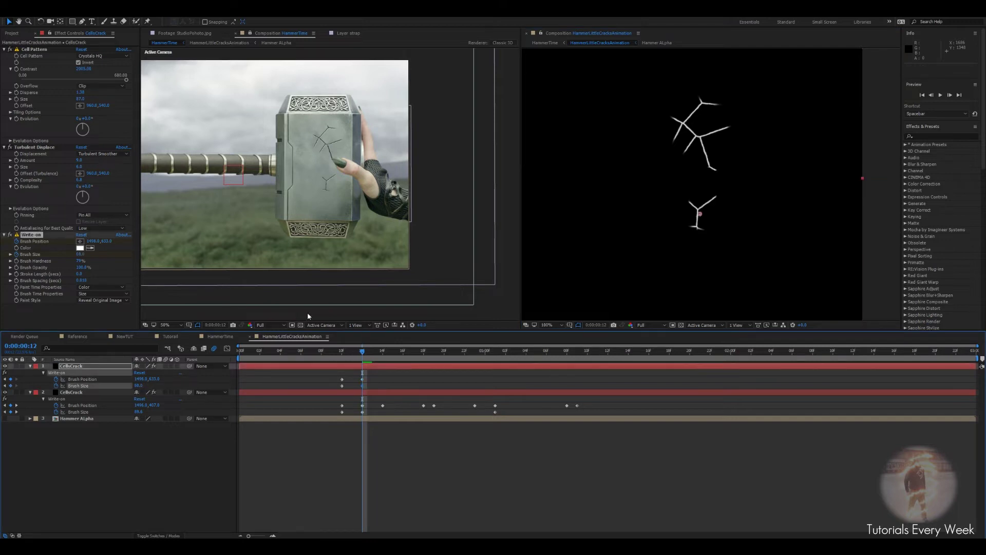
Enlarge the duplicate's brush at frame 12 and move it up and right so its crack begins near the thumb tip
{"action": "key", "text": "Page_Up"}
{"action": "key", "text": "Page_Down"}
{"action": "left_click_drag", "start_coordinate": [700, 214], "coordinate": [710, 199]}
{"action": "key", "text": "ctrl+z"}
{"action": "left_click_drag", "start_coordinate": [702, 219], "coordinate": [715, 199]}
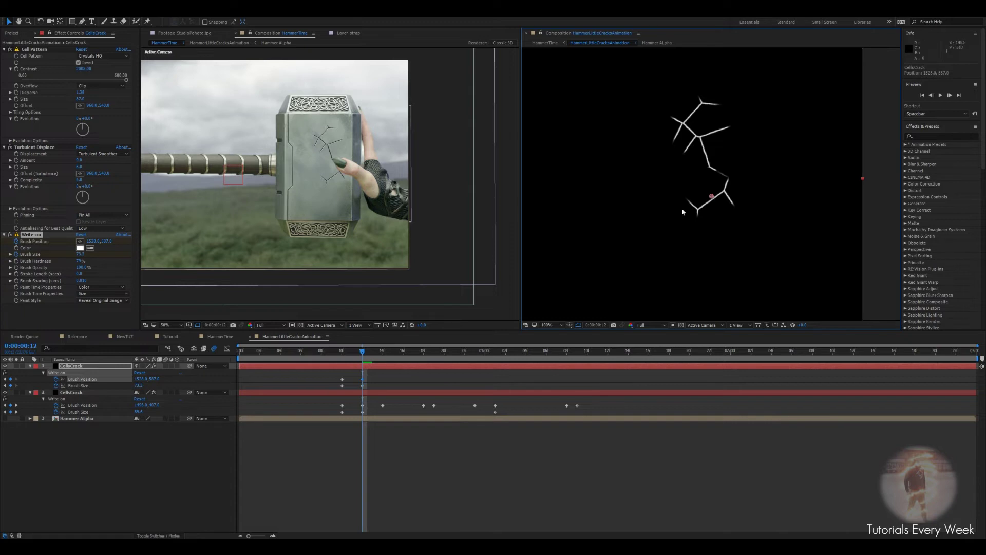
At frame 14, move the duplicate's Write-on brush downward on the hammer head
{"action": "key", "text": "Page_Down"}
{"action": "key", "text": "Page_Down"}
{"action": "left_click_drag", "start_coordinate": [711, 195], "coordinate": [700, 231]}
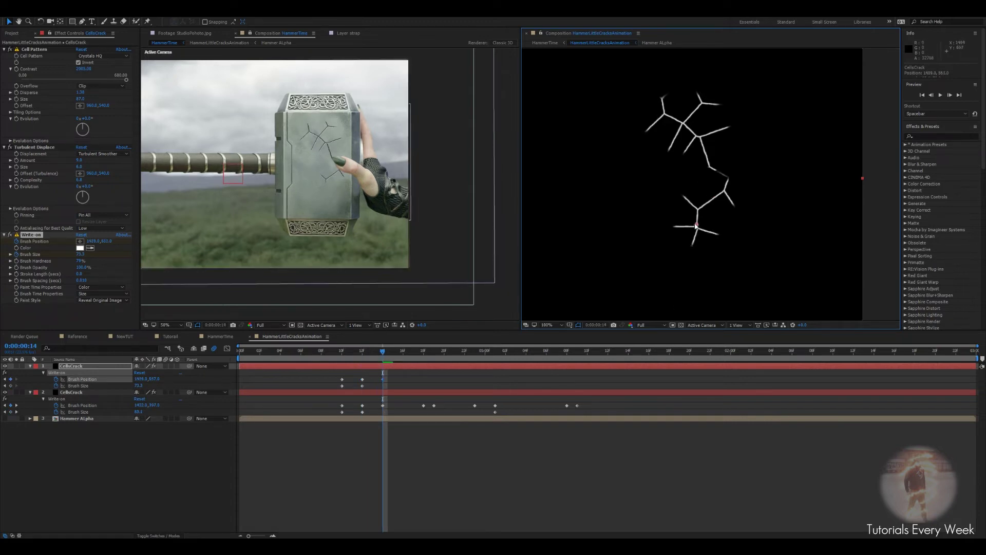
Hold the duplicate's brush position at the next keyframe time, and move the brush down and left two frames after it
{"action": "key", "text": "k"}
{"action": "left_click", "coordinate": [11, 379]}
{"action": "key", "text": "Page_Down"}
{"action": "key", "text": "Page_Down"}
{"action": "mouse_move", "coordinate": [700, 231]}
{"action": "left_mouse_down"}
{"action": "mouse_move", "coordinate": [670, 241]}
{"action": "mouse_move", "coordinate": [656, 261]}
{"action": "left_mouse_up"}
Twelve frames farther on, hold the duplicate's brush position, and one frame after that move the brush across to the right
{"action": "key", "text": "Page_Down"}
{"action": "key", "text": "Page_Down"}
{"action": "key", "text": "Page_Down"}
{"action": "key", "text": "Page_Down"}
{"action": "key", "text": "Page_Down"}
{"action": "key", "text": "Page_Down"}
{"action": "key", "text": "Page_Down"}
{"action": "key", "text": "Page_Down"}
{"action": "key", "text": "Page_Down"}
{"action": "key", "text": "Page_Down"}
{"action": "key", "text": "Page_Down"}
{"action": "key", "text": "Page_Down"}
{"action": "left_click", "coordinate": [10, 379]}
{"action": "key", "text": "Page_Down"}
{"action": "left_click", "coordinate": [36, 235]}
{"action": "left_click_drag", "start_coordinate": [659, 266], "coordinate": [730, 243]}
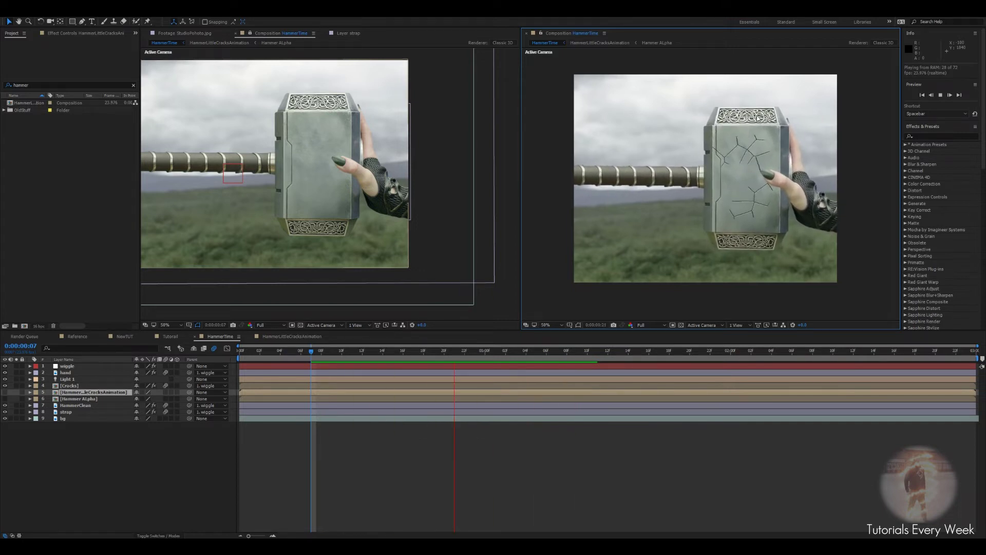
Stop the HammerTime preview, duplicate the HammerLittleCracksAnimation composition and rename the copy BigCrackANimation
{"action": "key", "text": "space"}
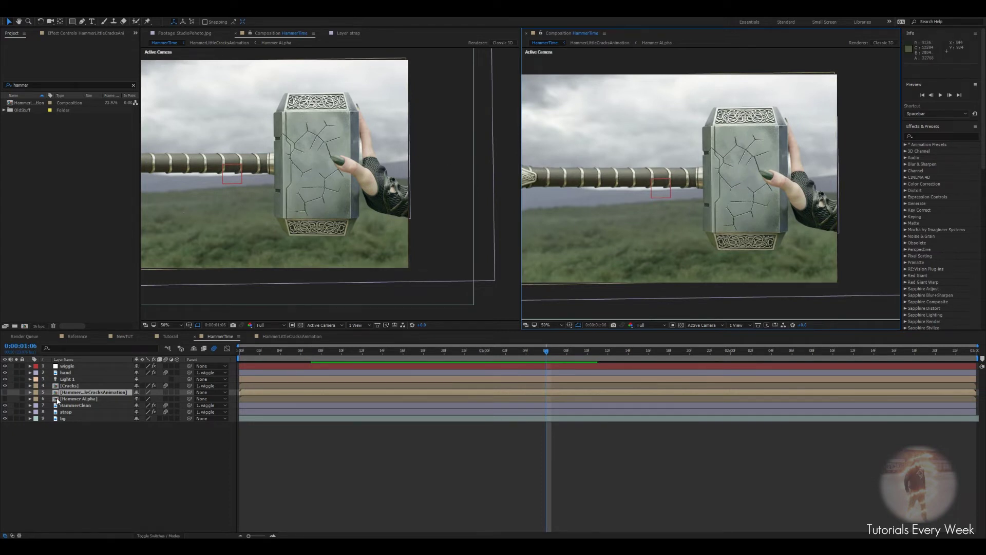
{"action": "left_click", "coordinate": [29, 104]}
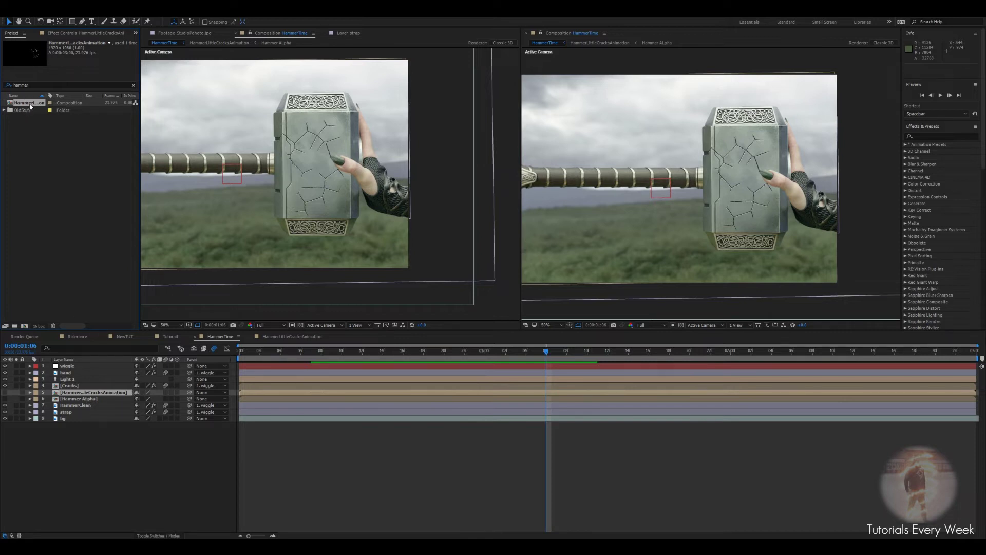
{"action": "key", "text": "ctrl+d"}
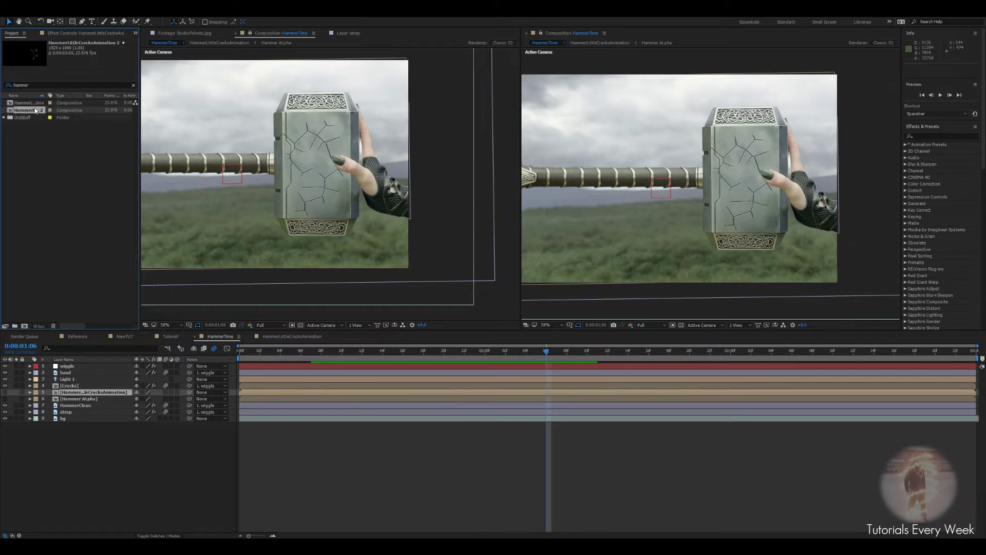
{"action": "right_click", "coordinate": [34, 113]}
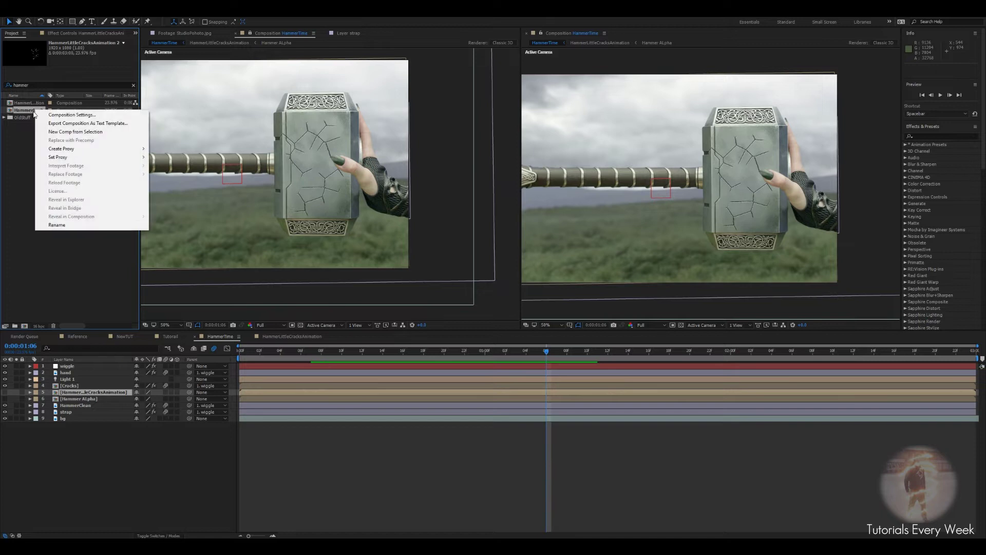
{"action": "left_click", "coordinate": [58, 225]}
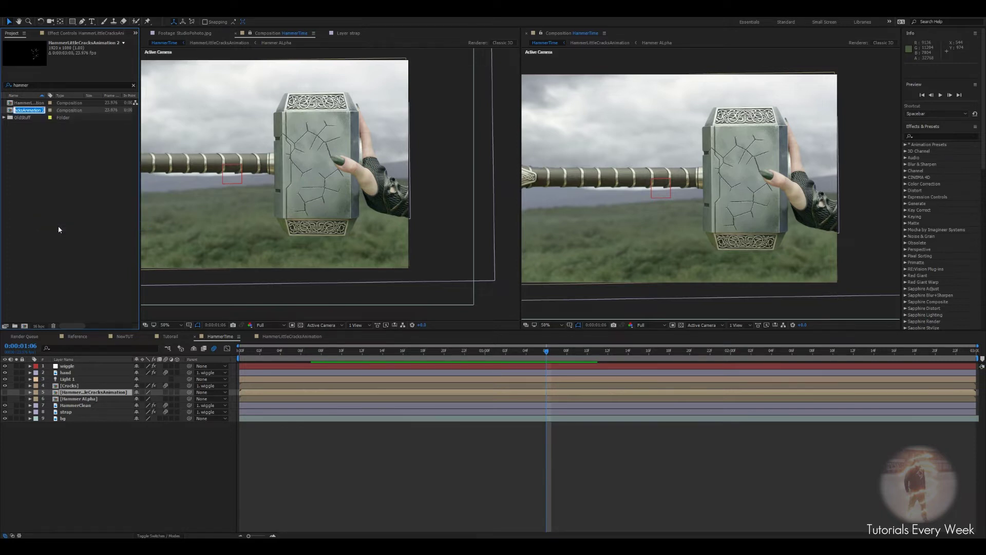
{"action": "type", "text": "B"}
{"action": "type", "text": "igCrackANimation"}
{"action": "key", "text": "Return"}
Add BigCrackANimation to HammerTime between Hammer Alpha and HammerClean, and hide the new layer
{"action": "left_click_drag", "start_coordinate": [29, 106], "coordinate": [66, 399]}
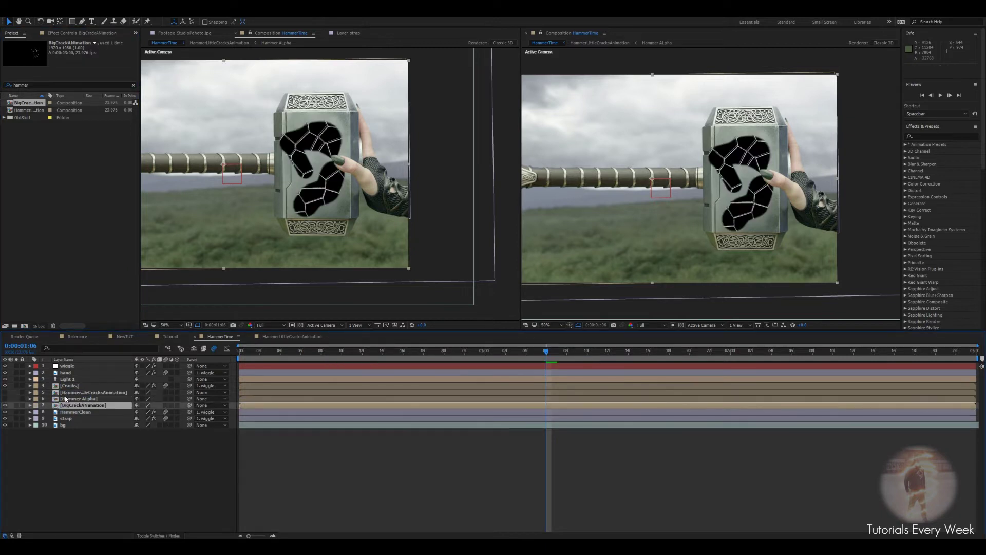
{"action": "key", "text": "period"}
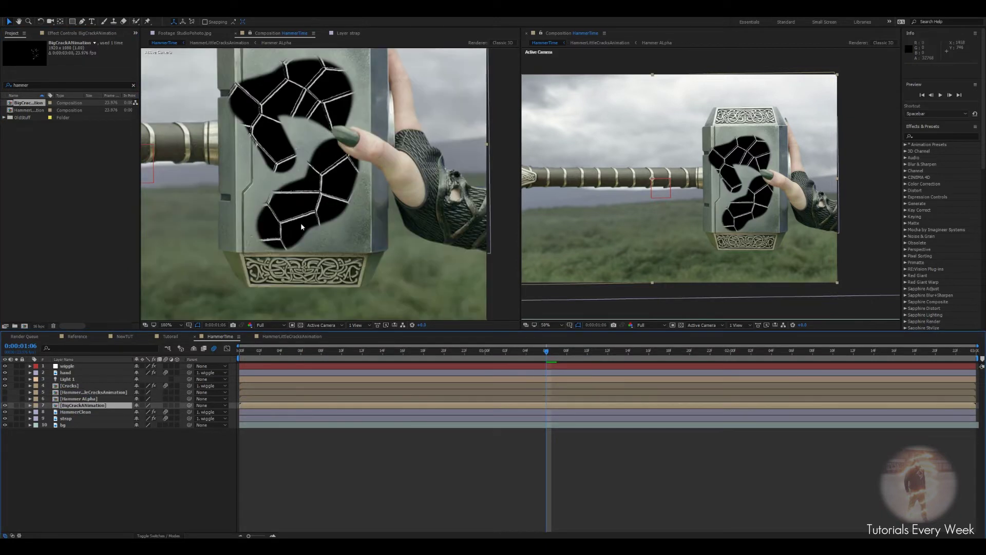
{"action": "left_click", "coordinate": [6, 405]}
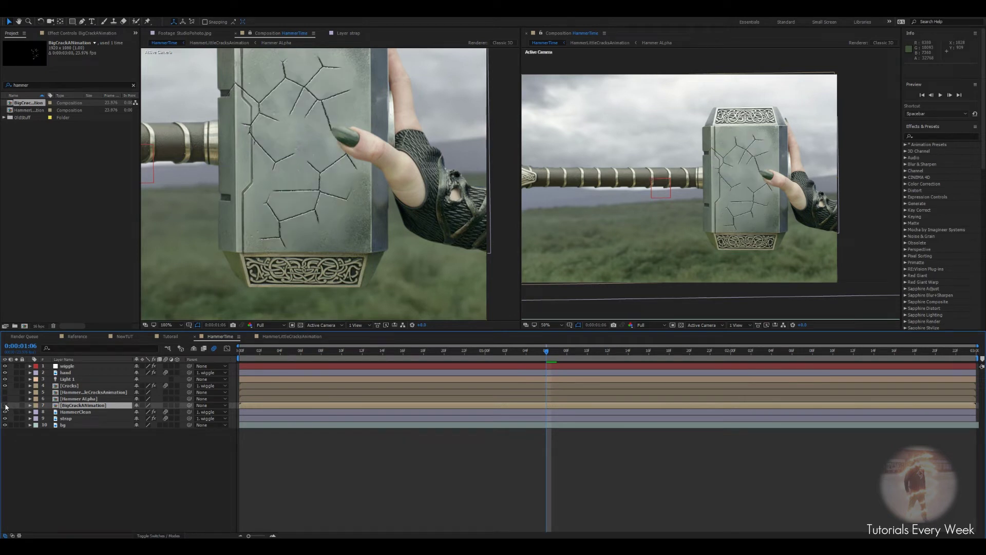
Open the BigCrackANimation composition at 0:00:01:07 and show the effect settings of its upper CellsCrack layer
{"action": "double_click", "coordinate": [70, 409]}
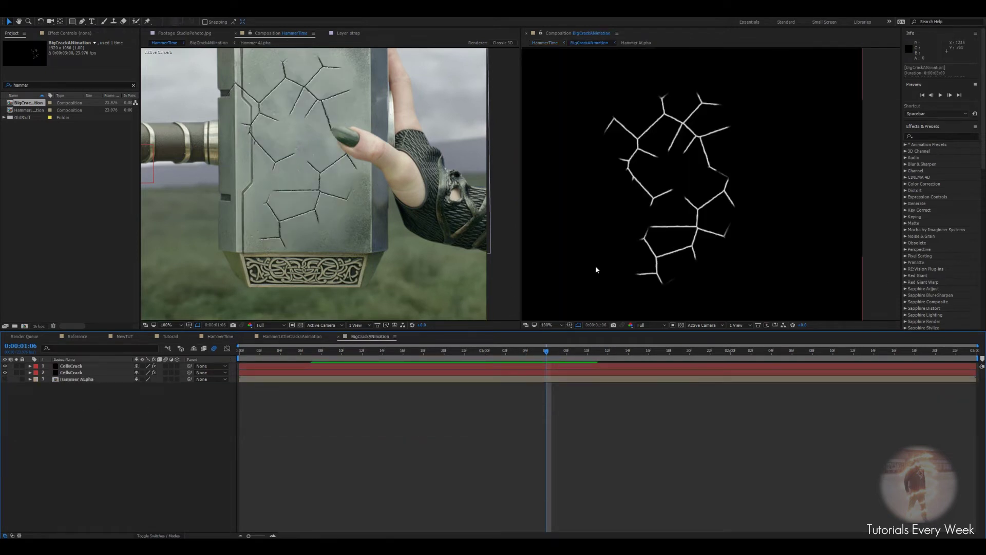
{"action": "left_click", "coordinate": [424, 351]}
{"action": "left_click_drag", "start_coordinate": [423, 353], "coordinate": [561, 368]}
{"action": "scroll", "coordinate": [677, 241], "scroll_direction": "down", "scroll_amount": 1}
{"action": "scroll", "coordinate": [677, 242], "scroll_direction": "up", "scroll_amount": 1}
{"action": "left_click", "coordinate": [74, 366]}
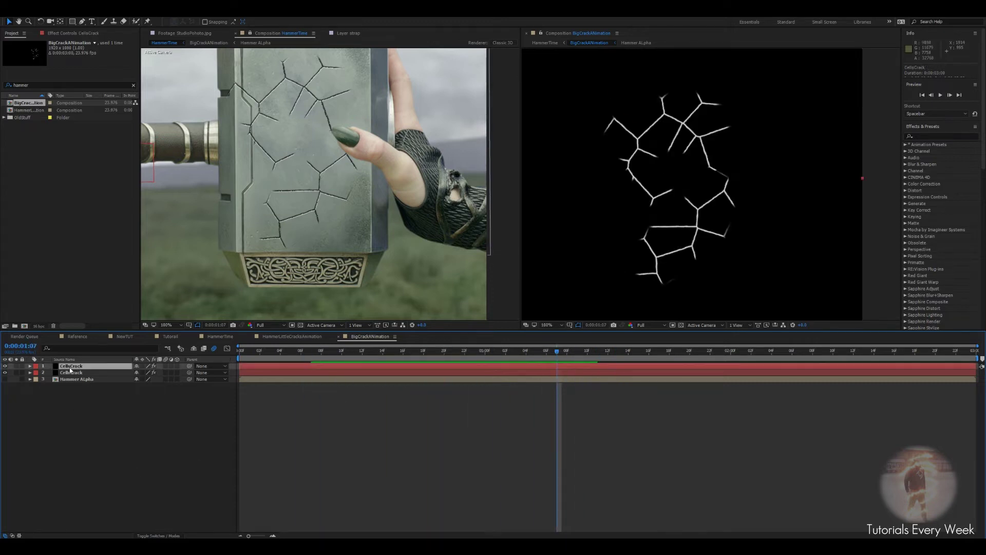
{"action": "left_click", "coordinate": [64, 34]}
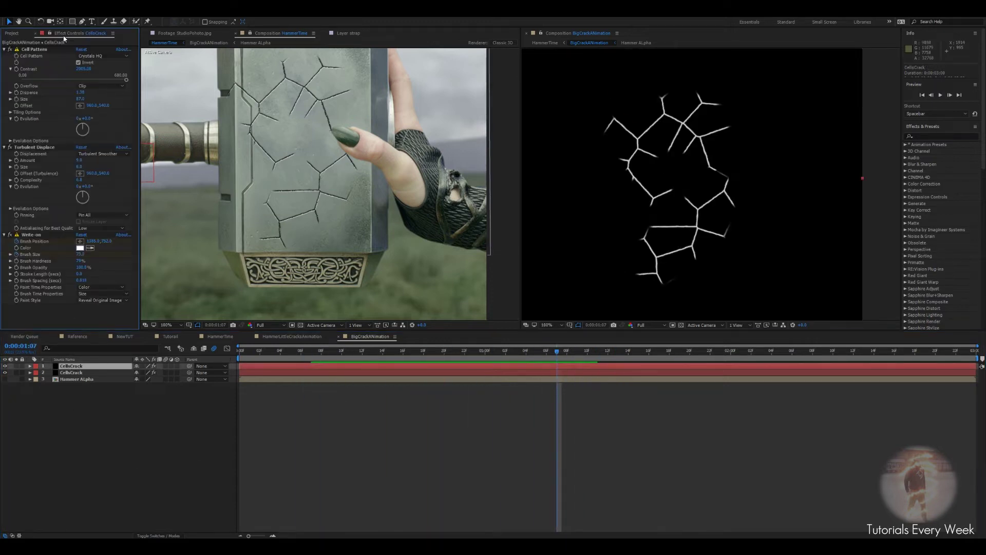
Lower the Cell Pattern Contrast to about 470 to thicken the upper CellsCrack layer's cracks
{"action": "left_click_drag", "start_coordinate": [86, 71], "coordinate": [18, 69]}
{"action": "left_click", "coordinate": [84, 68]}
{"action": "type", "text": "501"}
{"action": "key", "text": "Return"}
{"action": "left_click_drag", "start_coordinate": [92, 68], "coordinate": [69, 76]}
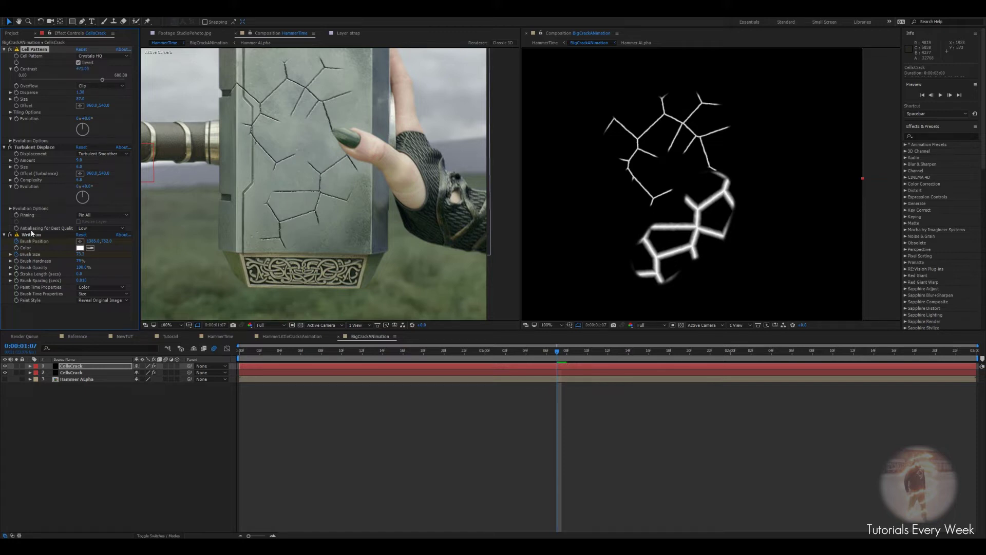
Apply Fractal Noise to the upper CellsCrack layer and place it before Write-on in the effect order
{"action": "left_click", "coordinate": [58, 315]}
{"action": "key", "text": "ctrl+space"}
{"action": "type", "text": "fracta"}
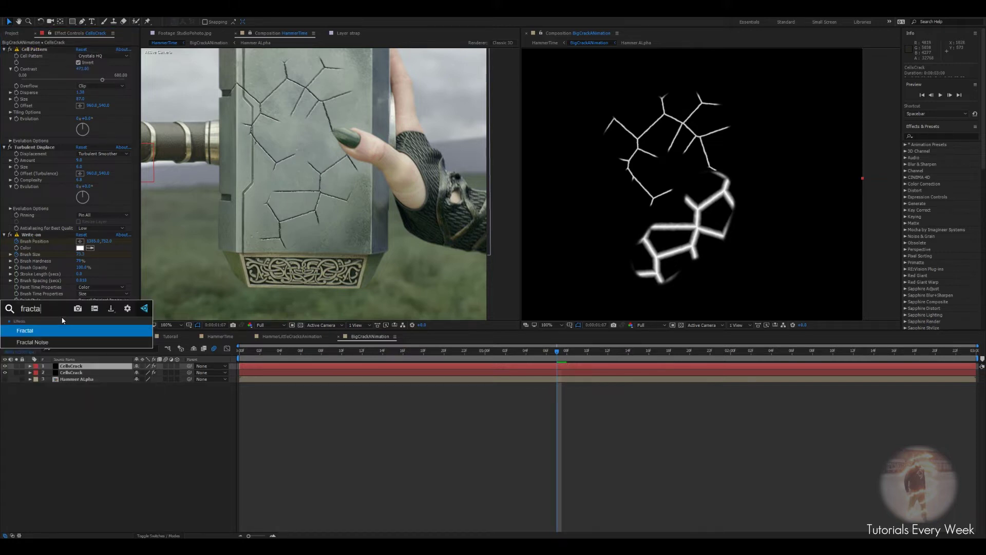
{"action": "key", "text": "Down"}
{"action": "key", "text": "Return"}
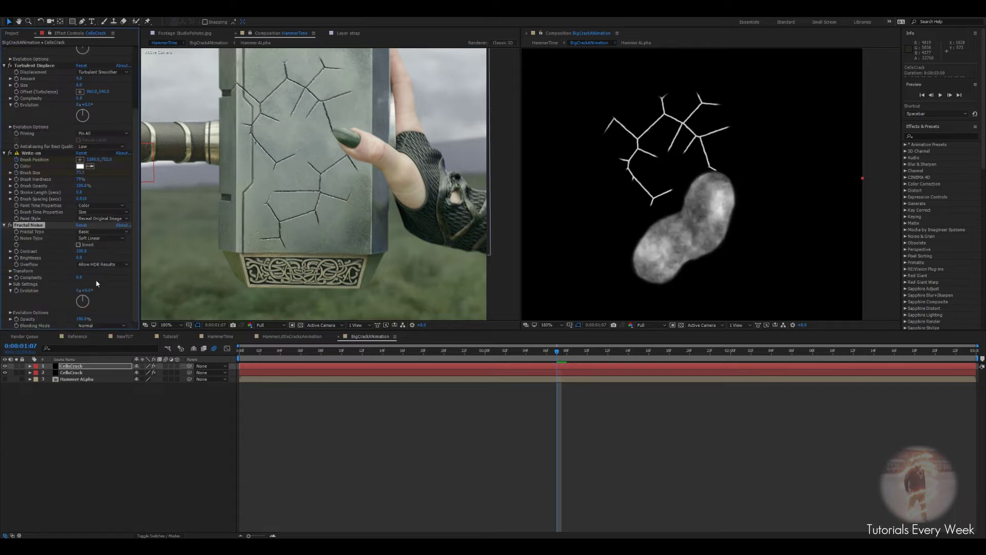
{"action": "left_click_drag", "start_coordinate": [32, 221], "coordinate": [29, 153]}
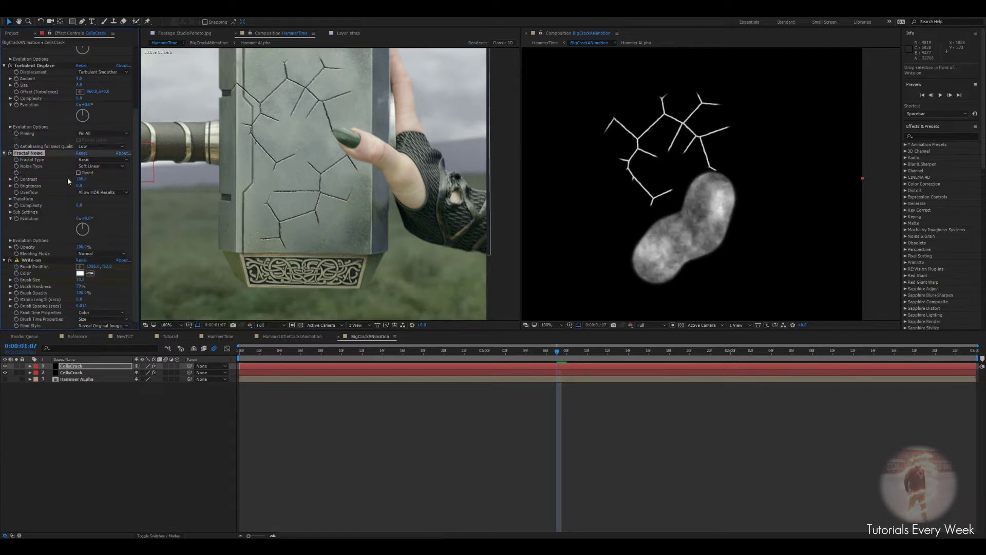
Raise the Fractal Noise Contrast on the upper CellsCrack layer, set Blending Mode to Multiply and tune Brightness to slightly above zero
{"action": "left_click_drag", "start_coordinate": [82, 180], "coordinate": [58, 191]}
{"action": "left_click", "coordinate": [100, 254]}
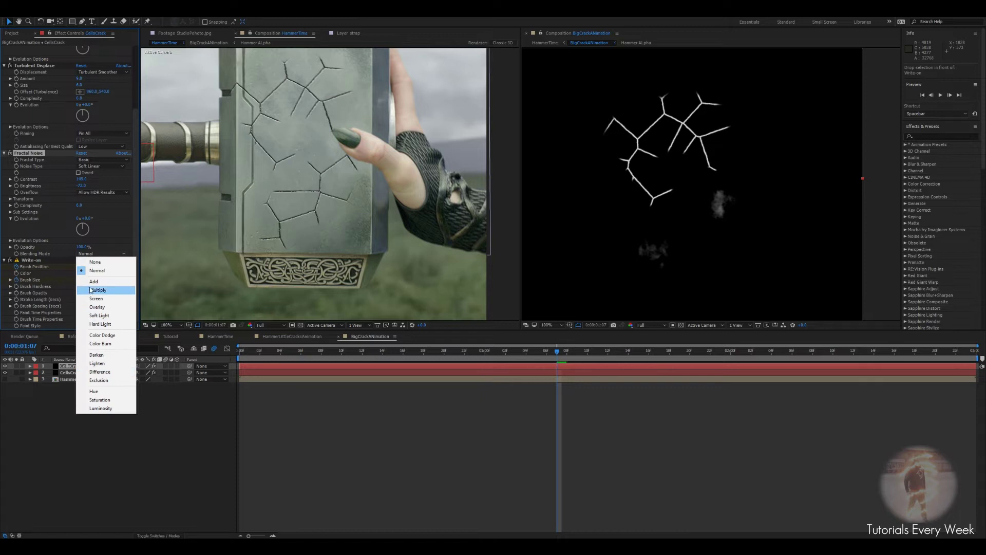
{"action": "left_click", "coordinate": [92, 291]}
{"action": "left_click_drag", "start_coordinate": [80, 185], "coordinate": [114, 184]}
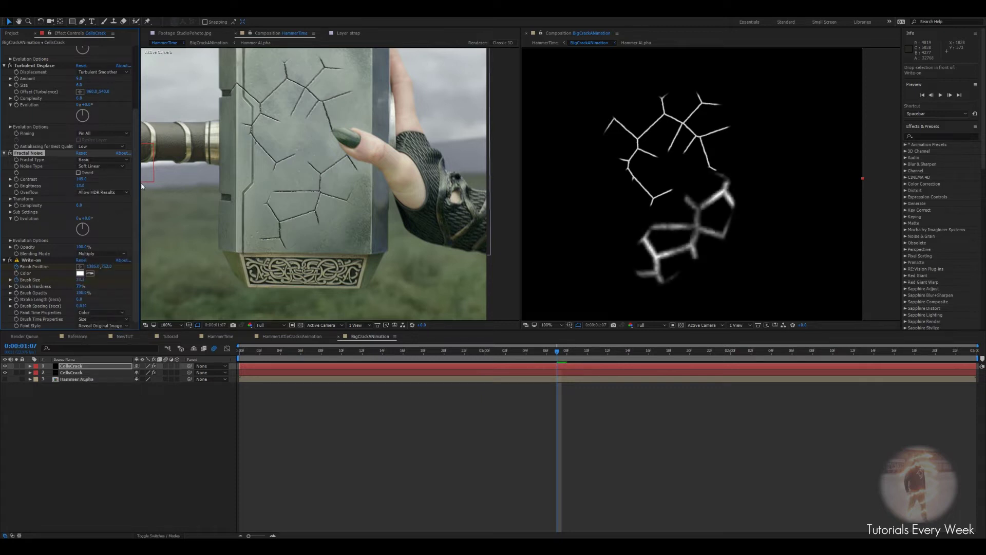
Duplicate the Cracks layer in HammerTime and set the copy's CC Glass Bump Map to BigCrackANimation
{"action": "left_click", "coordinate": [220, 336]}
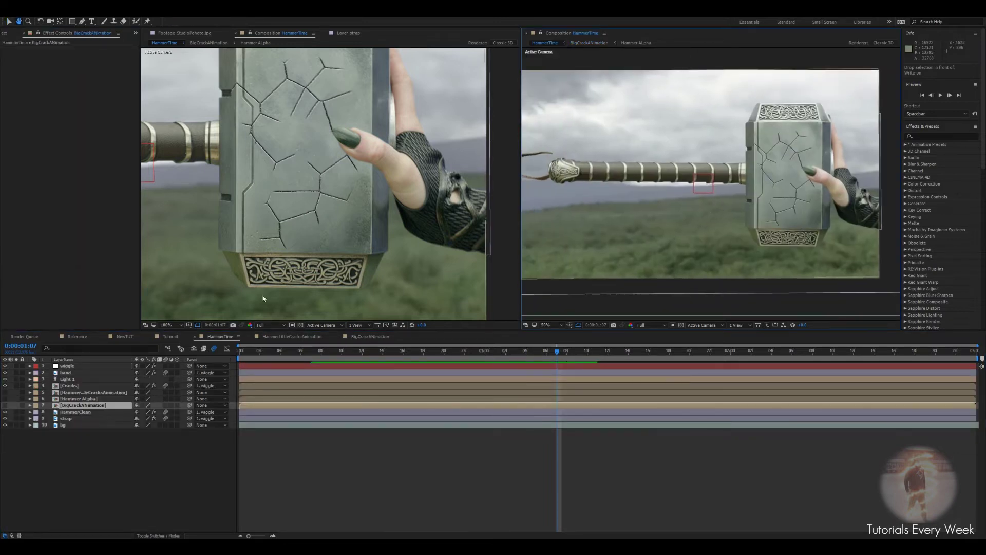
{"action": "left_click", "coordinate": [70, 387]}
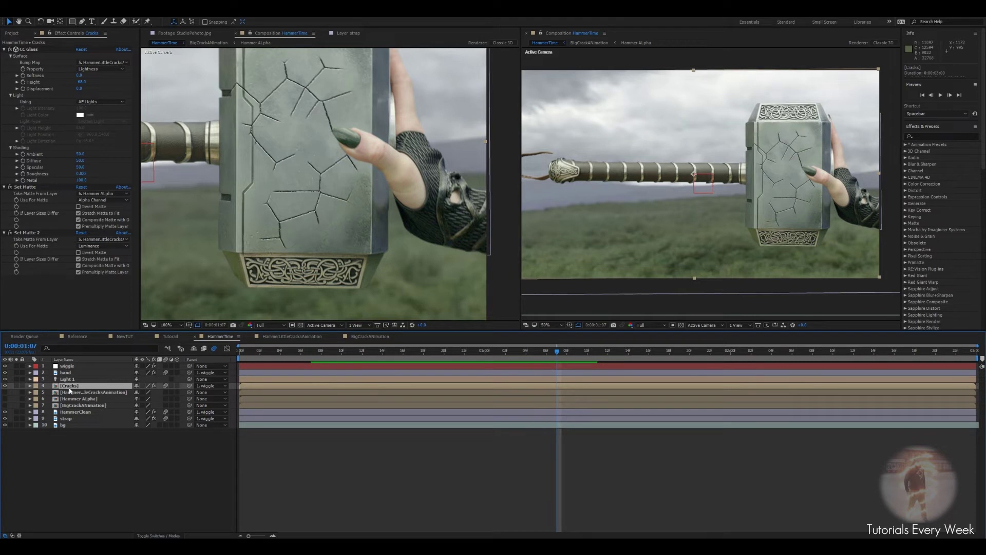
{"action": "key", "text": "ctrl+d"}
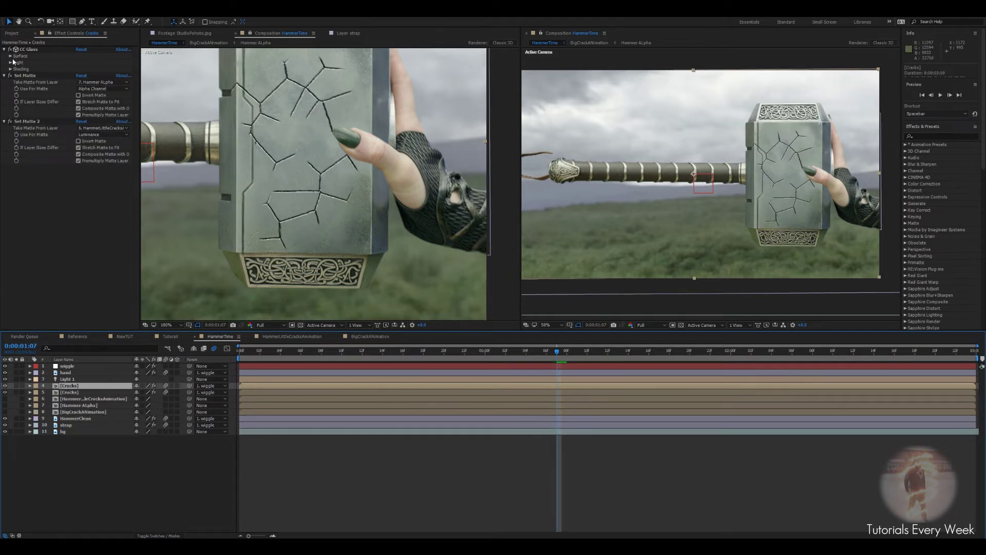
{"action": "left_click", "coordinate": [10, 56]}
{"action": "left_click", "coordinate": [102, 63]}
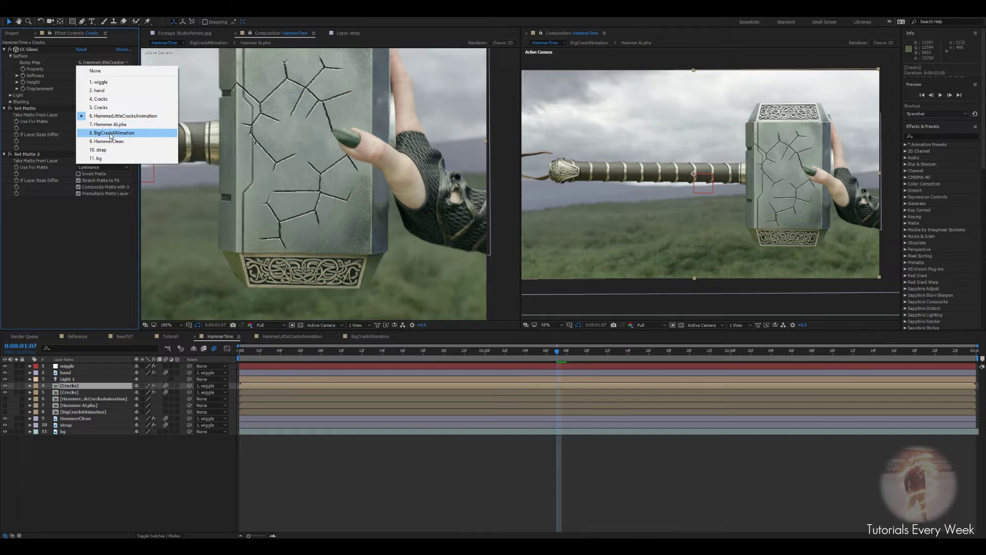
{"action": "left_click", "coordinate": [110, 133]}
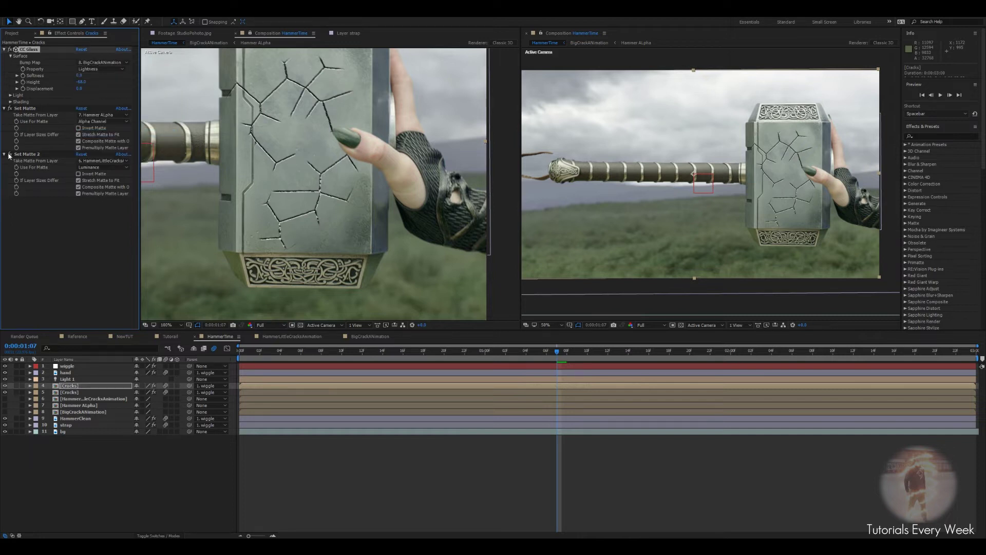
Make the duplicated Cracks layer's Set Matte 2 take its matte from BigCrackANimation and inspect the thick cracks
{"action": "left_click", "coordinate": [101, 161]}
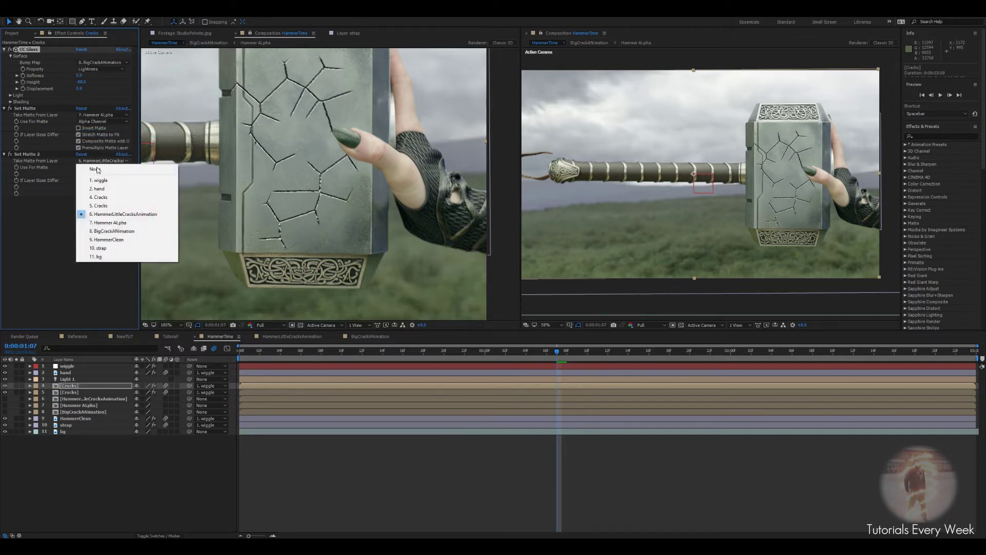
{"action": "left_click", "coordinate": [113, 231]}
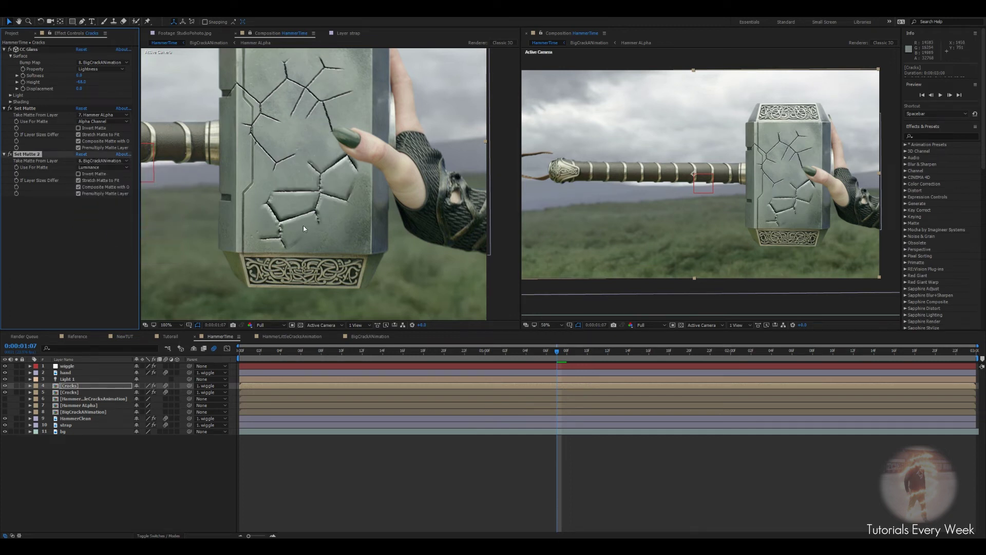
{"action": "scroll", "coordinate": [304, 225], "scroll_direction": "up", "scroll_amount": 4}
{"action": "left_click_drag", "start_coordinate": [304, 207], "coordinate": [438, 141]}
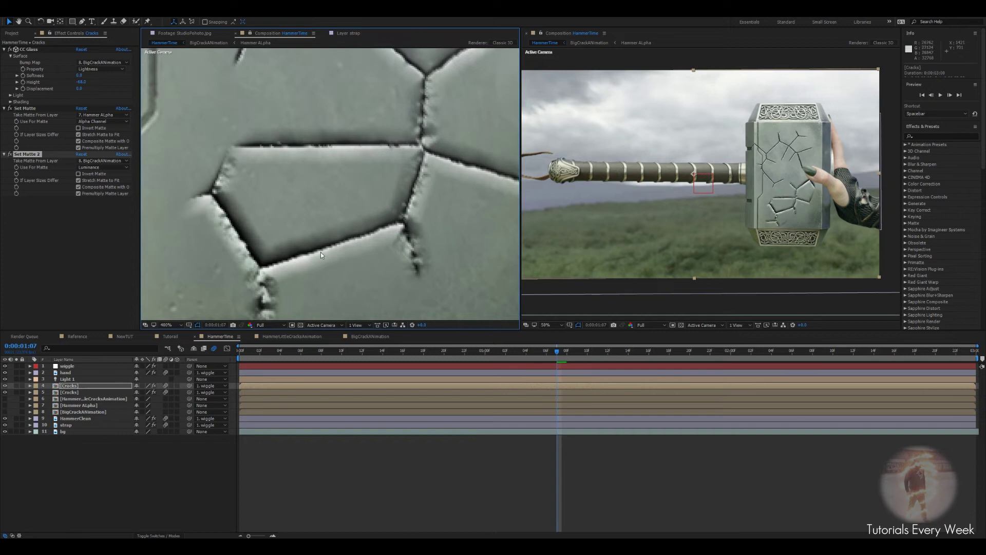
{"action": "scroll", "coordinate": [314, 236], "scroll_direction": "down", "scroll_amount": 5}
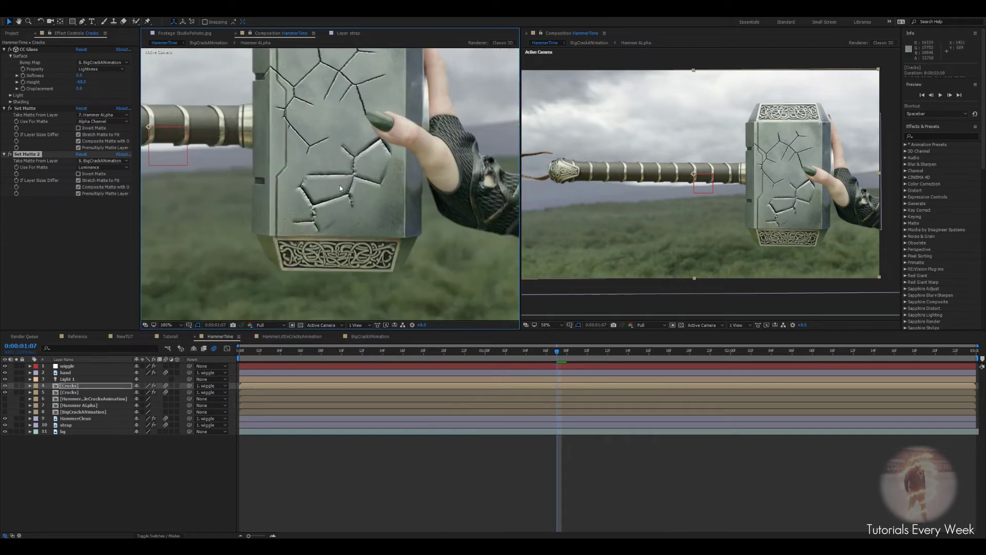
{"action": "scroll", "coordinate": [277, 244], "scroll_direction": "up", "scroll_amount": 1}
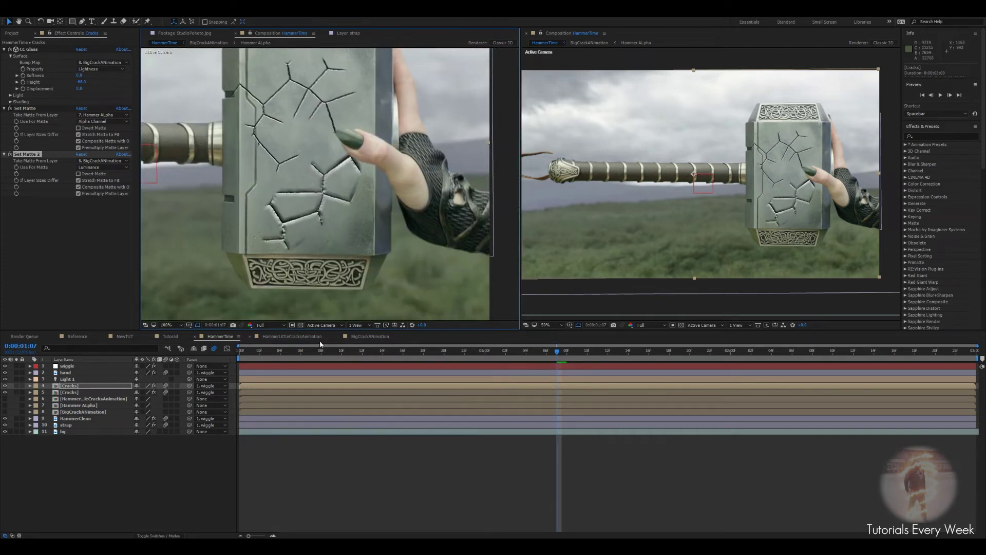
Return to the BigCrackANimation composition and try lower Fractal Noise Brightness values on the upper CellsCrack layer
{"action": "left_click", "coordinate": [359, 336]}
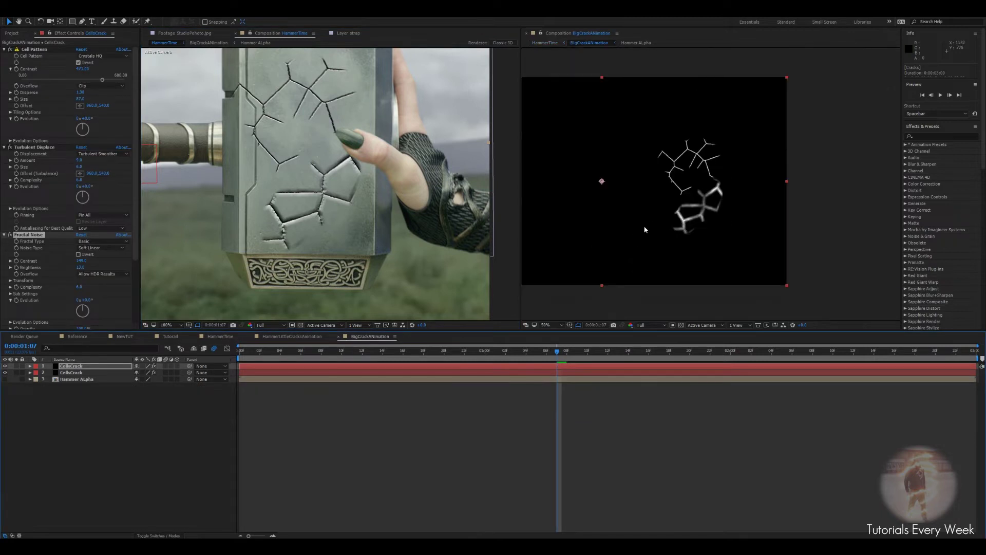
{"action": "left_click_drag", "start_coordinate": [74, 269], "coordinate": [69, 269]}
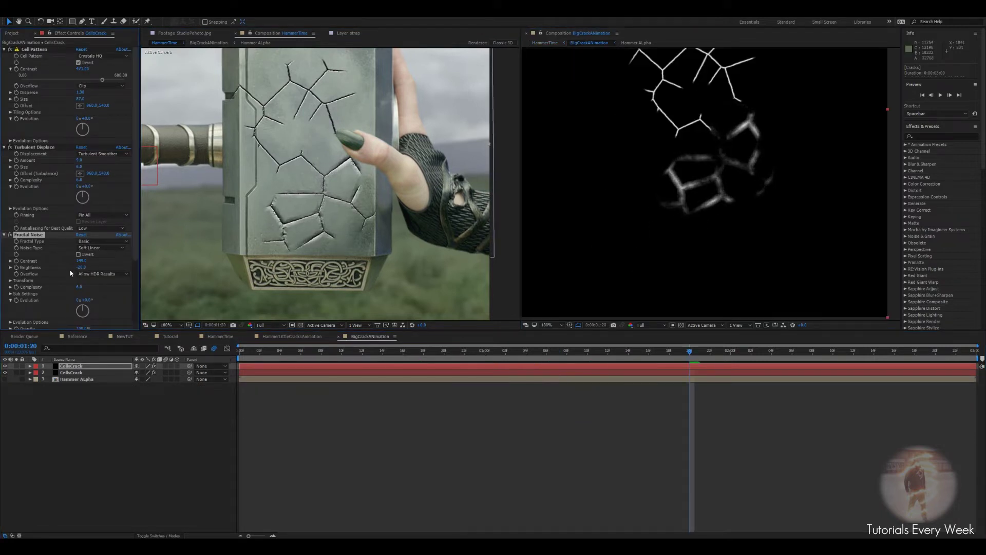
{"action": "left_click_drag", "start_coordinate": [81, 267], "coordinate": [64, 267]}
{"action": "left_click_drag", "start_coordinate": [77, 268], "coordinate": [80, 270]}
{"action": "left_click_drag", "start_coordinate": [691, 355], "coordinate": [500, 359]}
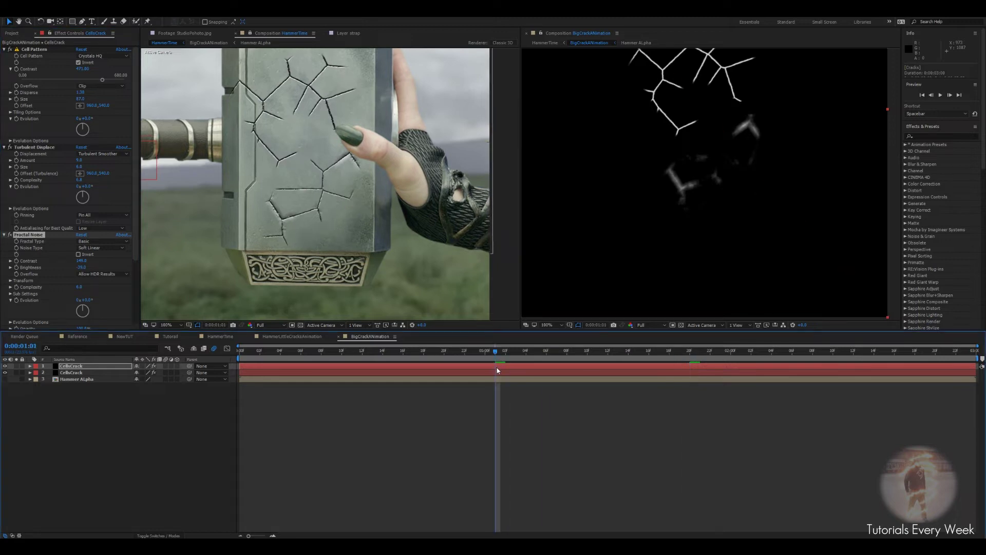
Start a Brightness keyframe for the upper CellsCrack layer's Fractal Noise at 0:00:01:03, lowered to about -100
{"action": "left_click", "coordinate": [497, 368]}
{"action": "key", "text": "u"}
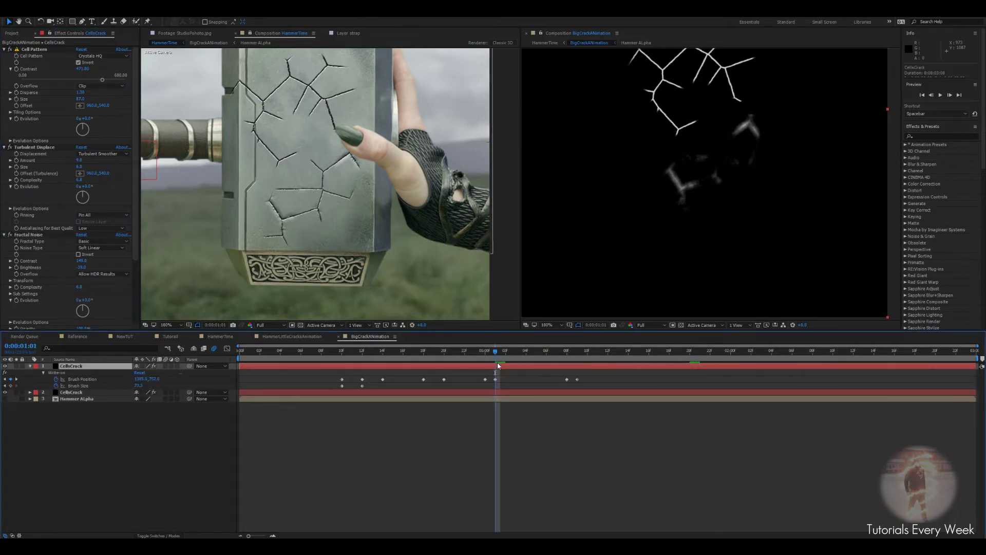
{"action": "left_click_drag", "start_coordinate": [494, 352], "coordinate": [519, 357]}
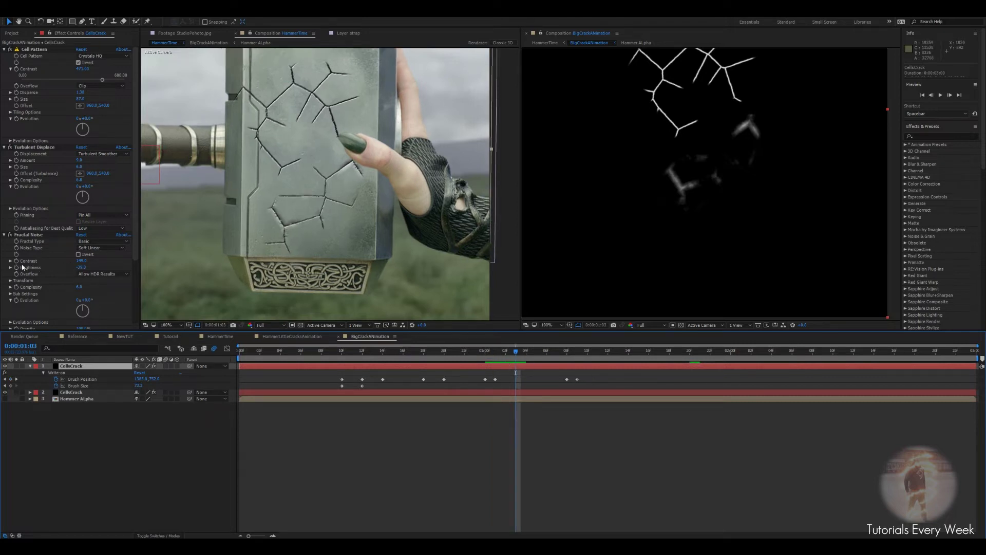
{"action": "left_click_drag", "start_coordinate": [81, 267], "coordinate": [54, 266]}
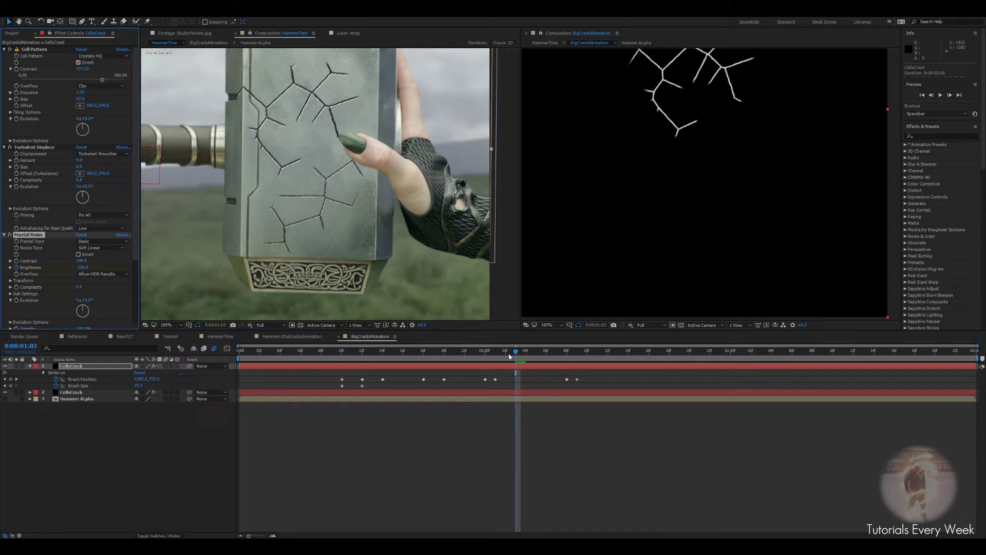
Keyframe the Fractal Noise Brightness at 0:00:01:13, raised to slightly above zero
{"action": "key", "text": "space"}
{"action": "left_click_drag", "start_coordinate": [644, 358], "coordinate": [618, 359]}
{"action": "left_click_drag", "start_coordinate": [82, 268], "coordinate": [98, 269]}
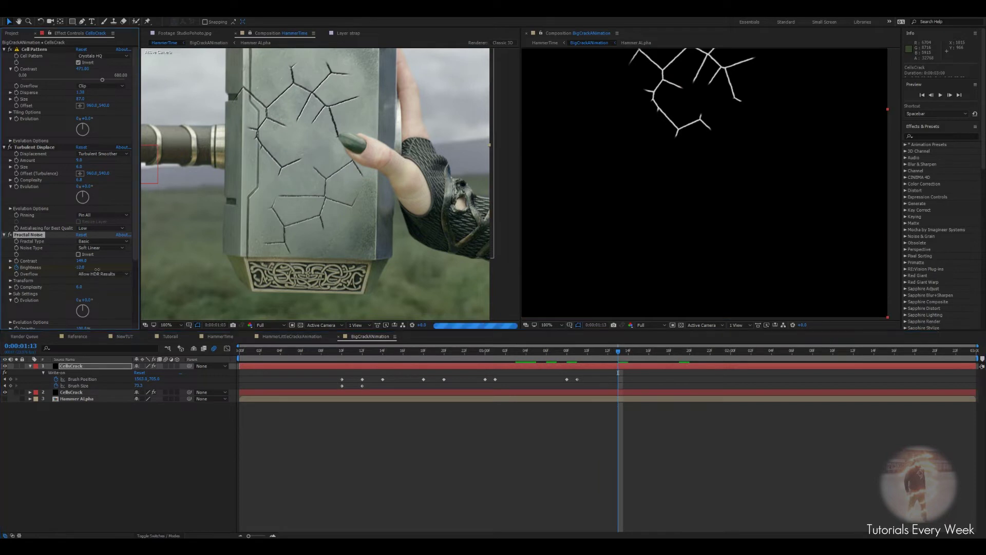
{"action": "left_click", "coordinate": [81, 268]}
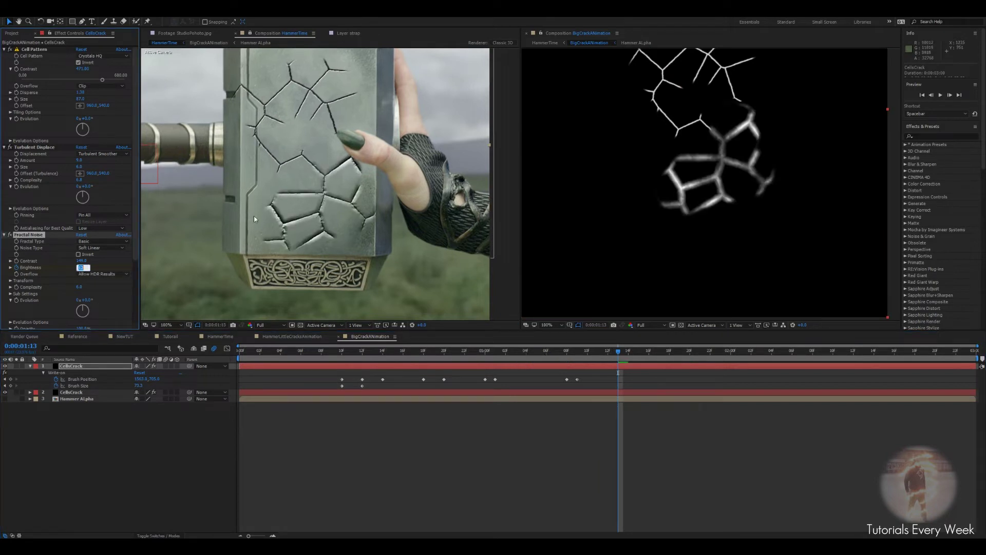
{"action": "type", "text": "-2"}
{"action": "key", "text": "Return"}
{"action": "left_click_drag", "start_coordinate": [80, 268], "coordinate": [82, 267]}
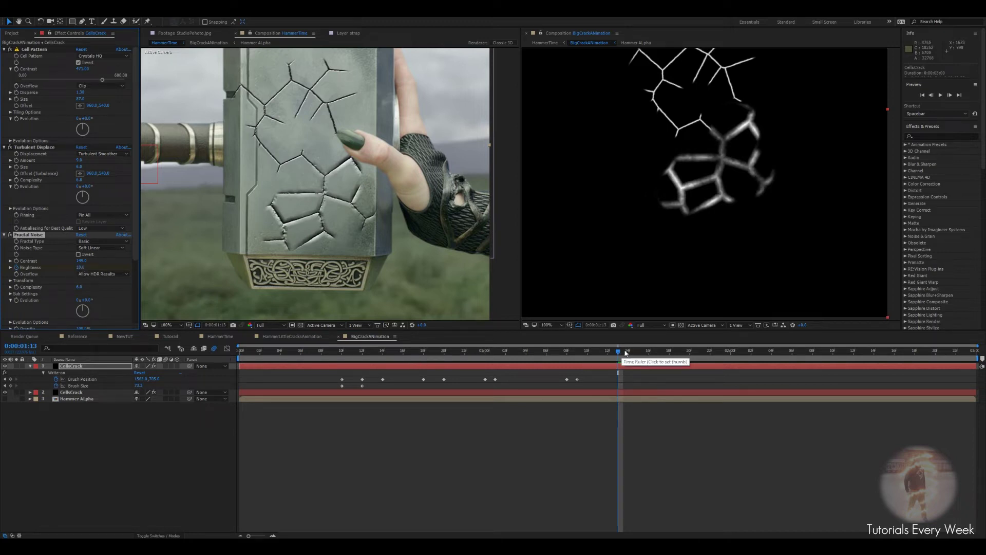
Check how the thick cracks grow frame by frame between 0:00:01:03 and 0:00:01:14
{"action": "left_click", "coordinate": [517, 353]}
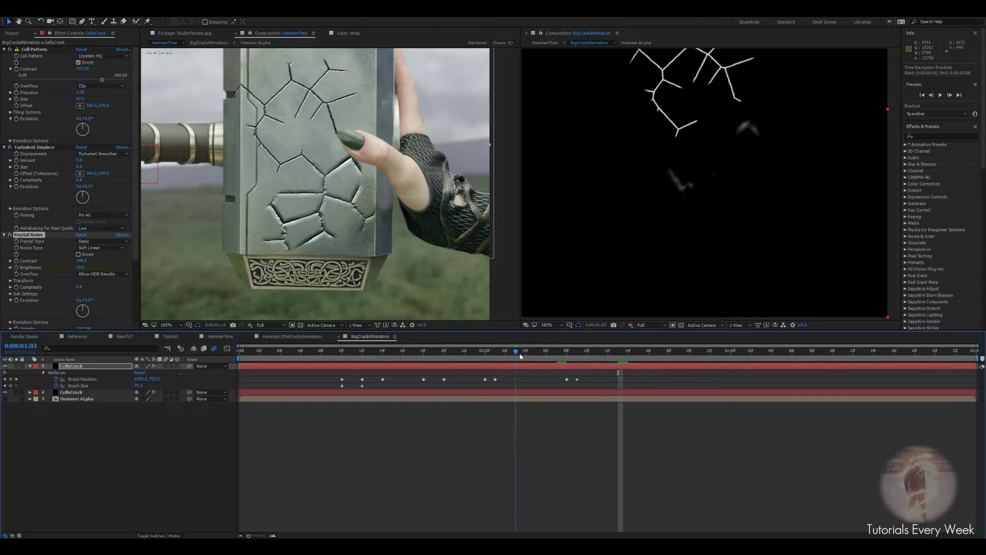
{"action": "left_click", "coordinate": [547, 353]}
{"action": "left_click", "coordinate": [578, 353]}
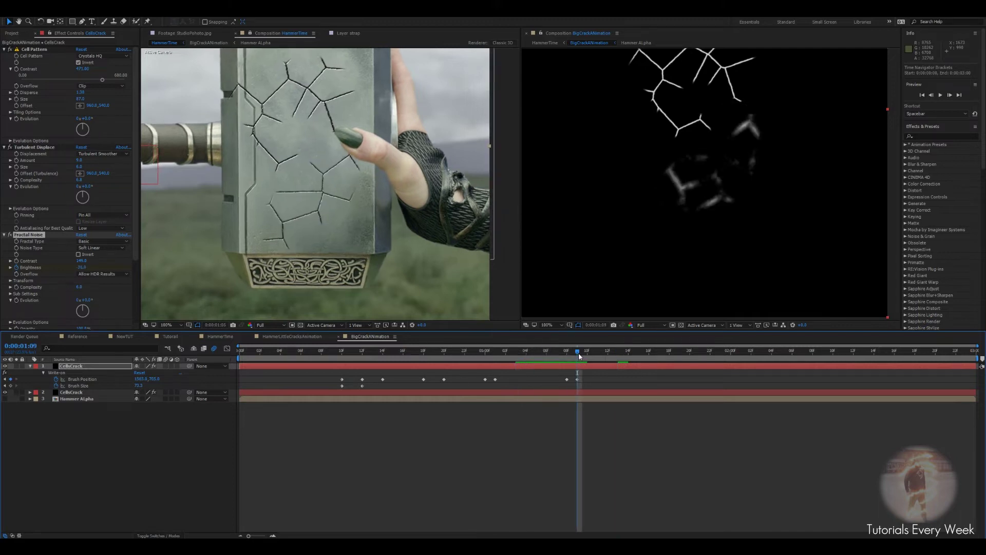
{"action": "left_click", "coordinate": [596, 352]}
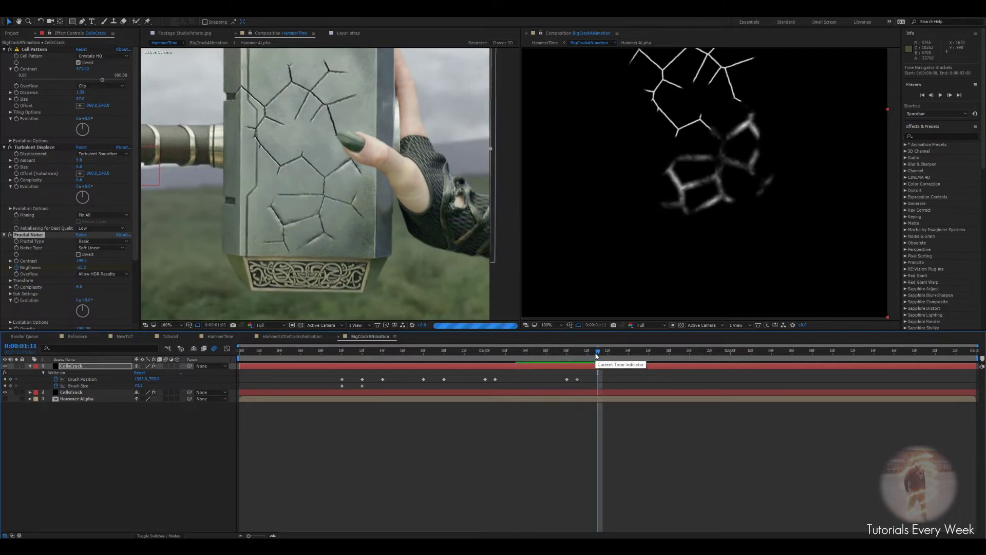
{"action": "left_click", "coordinate": [608, 354]}
{"action": "left_click_drag", "start_coordinate": [607, 353], "coordinate": [626, 352]}
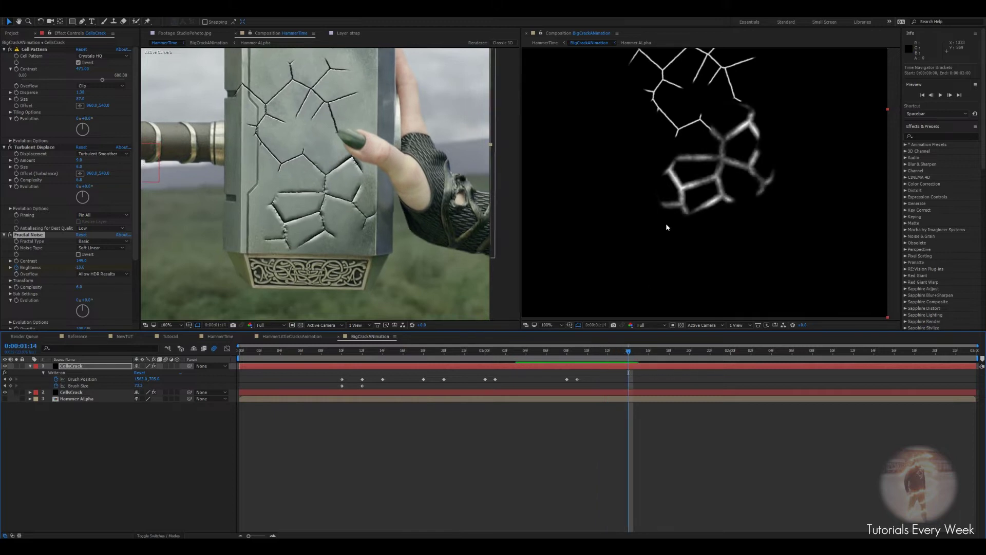
Raise the upper CellsCrack layer's Fractal Noise Contrast to about 261 while comparing the thick cracks on the hammer
{"action": "scroll", "coordinate": [655, 245], "scroll_direction": "up", "scroll_amount": 2}
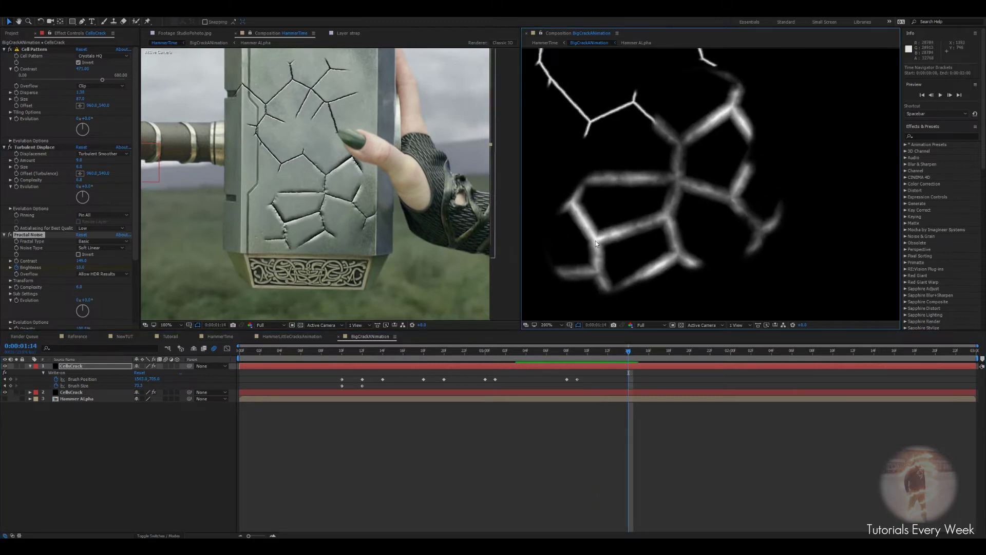
{"action": "left_click_drag", "start_coordinate": [81, 261], "coordinate": [144, 261]}
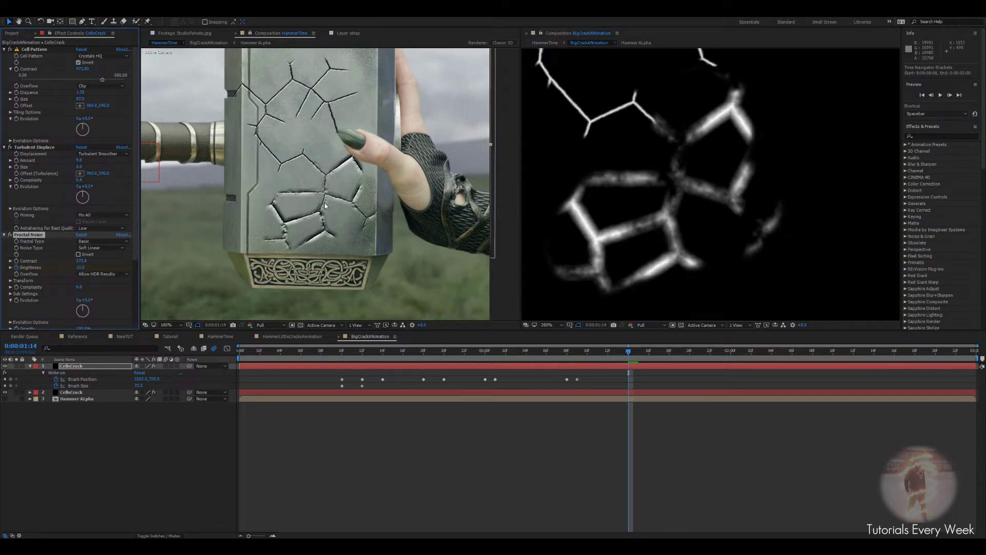
{"action": "scroll", "coordinate": [333, 207], "scroll_direction": "up", "scroll_amount": 3}
{"action": "scroll", "coordinate": [347, 177], "scroll_direction": "down", "scroll_amount": 1}
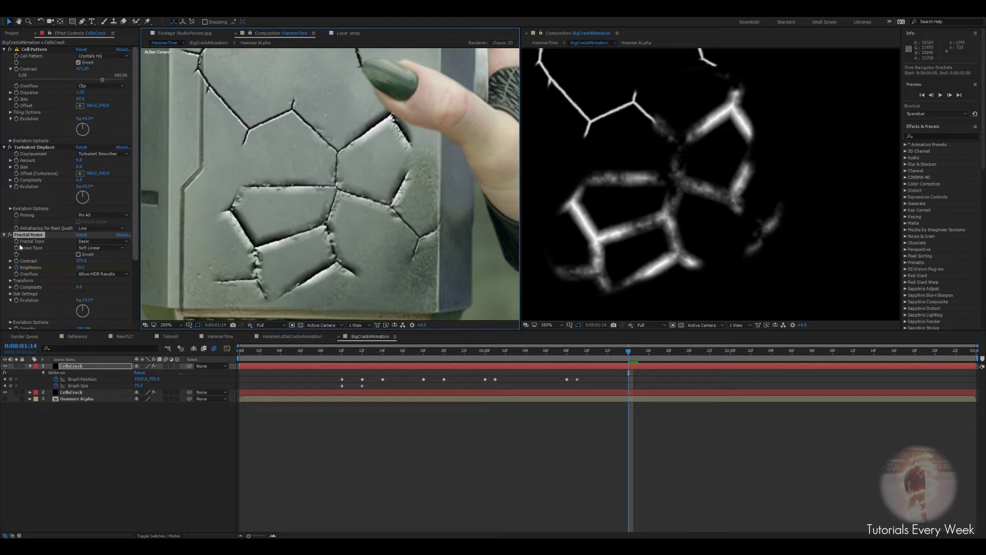
{"action": "left_click_drag", "start_coordinate": [83, 262], "coordinate": [79, 262]}
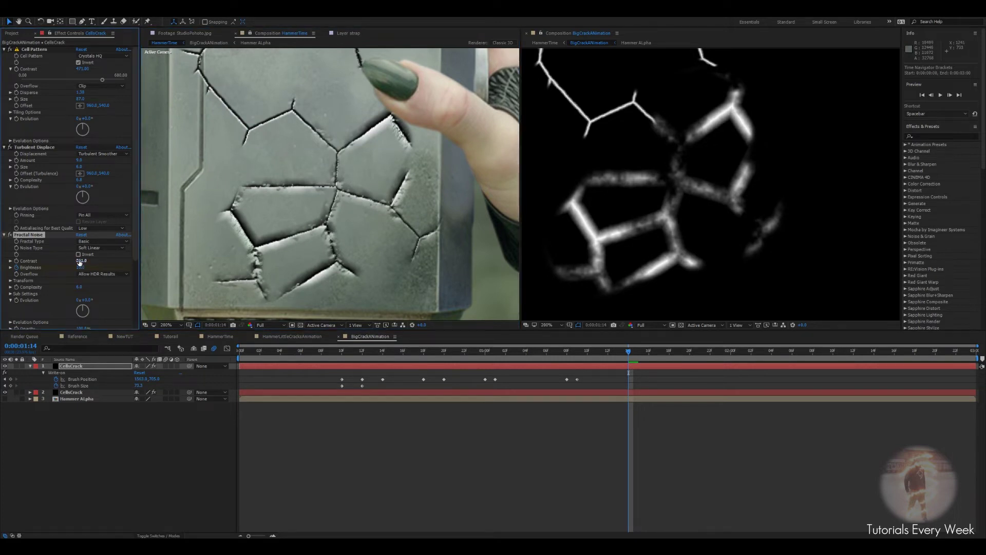
{"action": "scroll", "coordinate": [183, 201], "scroll_direction": "down", "scroll_amount": 4}
Copy the keyframed Fractal Noise to the lower CellsCrack layer at 0:00:01:03 and place it before Write-on in the effect order
{"action": "left_click_drag", "start_coordinate": [621, 352], "coordinate": [495, 375]}
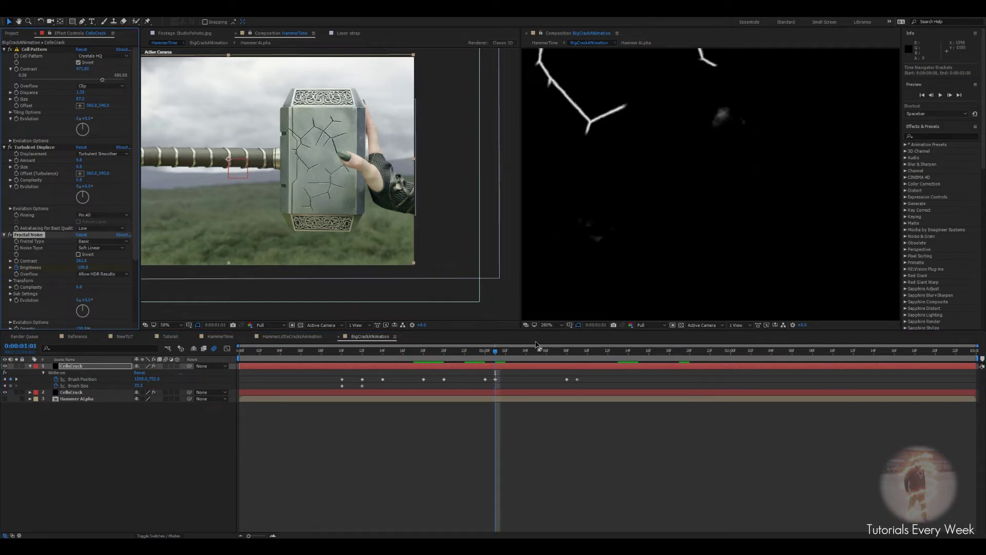
{"action": "key", "text": "u"}
{"action": "key", "text": "Page_Down"}
{"action": "key", "text": "Page_Down"}
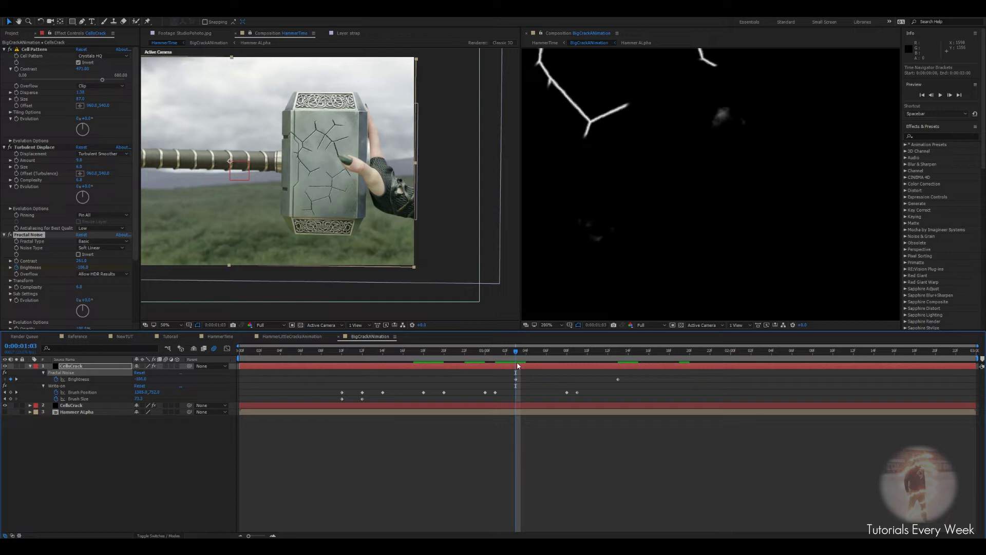
{"action": "left_click", "coordinate": [517, 407]}
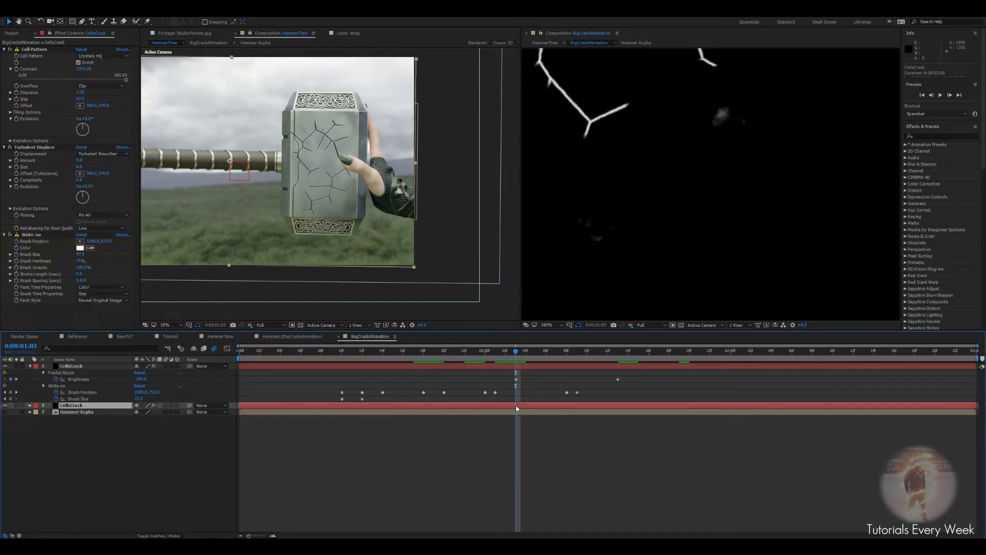
{"action": "key", "text": "ctrl+v"}
{"action": "scroll", "coordinate": [645, 239], "scroll_direction": "down", "scroll_amount": 2}
{"action": "left_click_drag", "start_coordinate": [648, 236], "coordinate": [661, 273]}
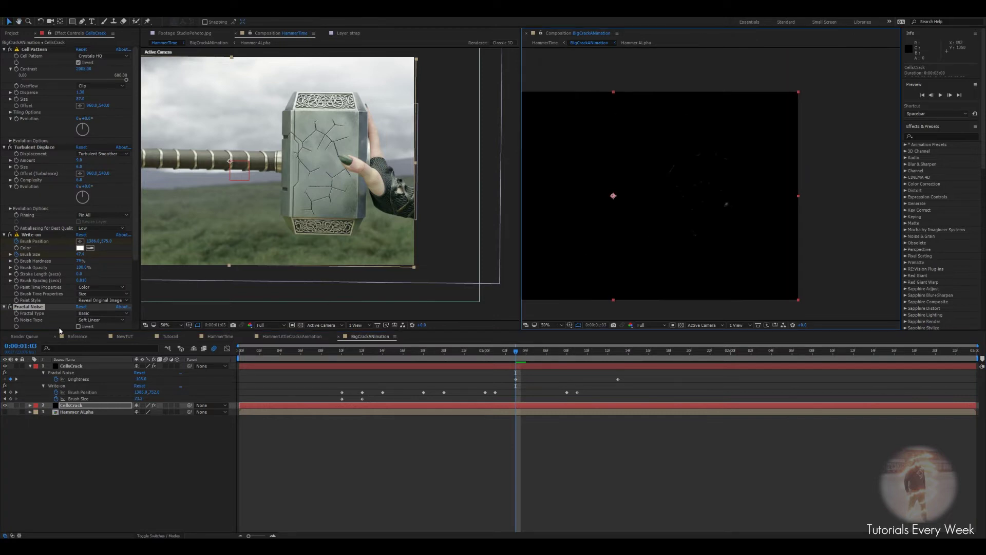
{"action": "left_click_drag", "start_coordinate": [30, 307], "coordinate": [30, 233]}
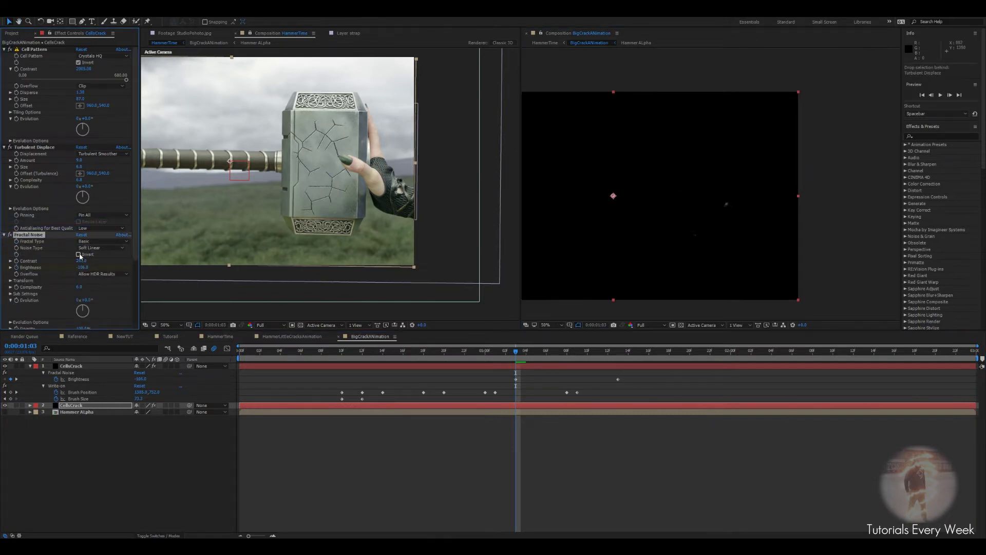
{"action": "scroll", "coordinate": [57, 267], "scroll_direction": "down", "scroll_amount": 5}
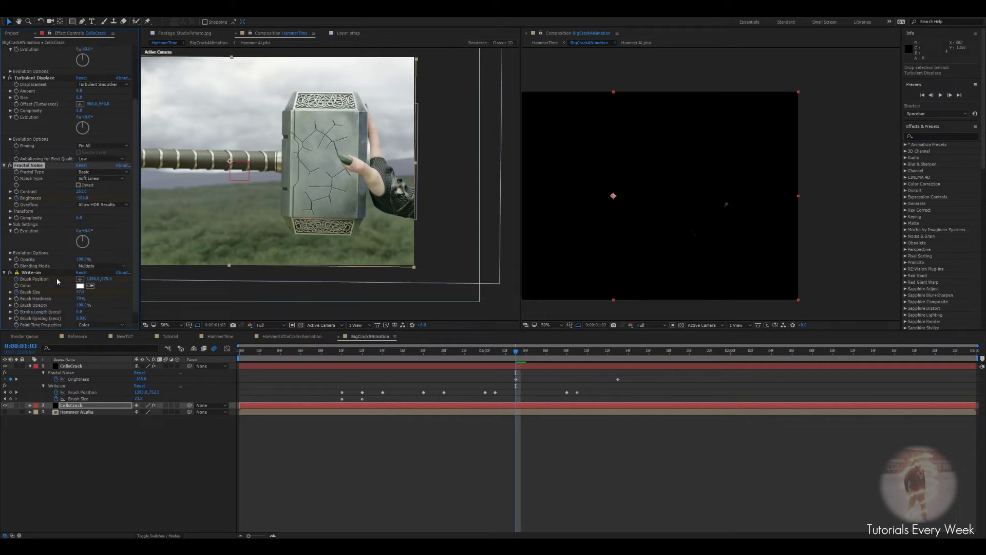
Check how both crack areas look in BigCrackAnimation and on the hammer between 0:00:01:03 and 0:00:01:17
{"action": "left_click", "coordinate": [30, 366]}
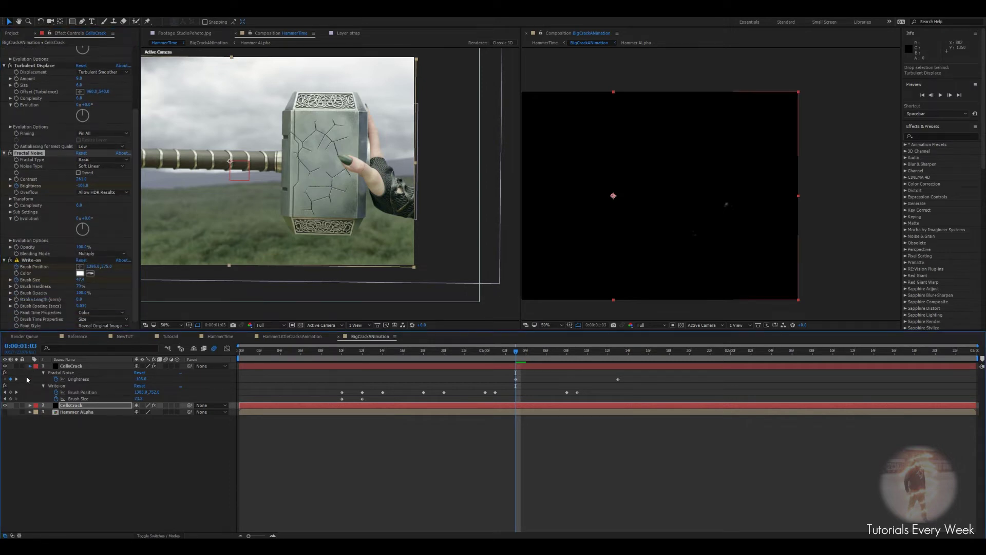
{"action": "scroll", "coordinate": [621, 221], "scroll_direction": "down", "scroll_amount": 4}
{"action": "scroll", "coordinate": [621, 221], "scroll_direction": "up", "scroll_amount": 2}
{"action": "left_click_drag", "start_coordinate": [517, 350], "coordinate": [637, 354]}
{"action": "key", "text": "period"}
{"action": "key", "text": "period"}
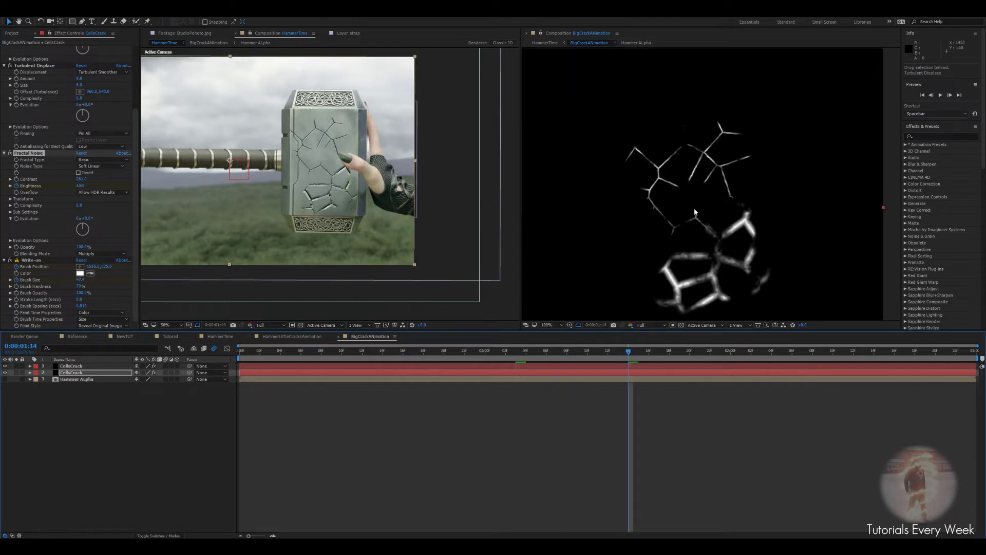
{"action": "left_click", "coordinate": [660, 351]}
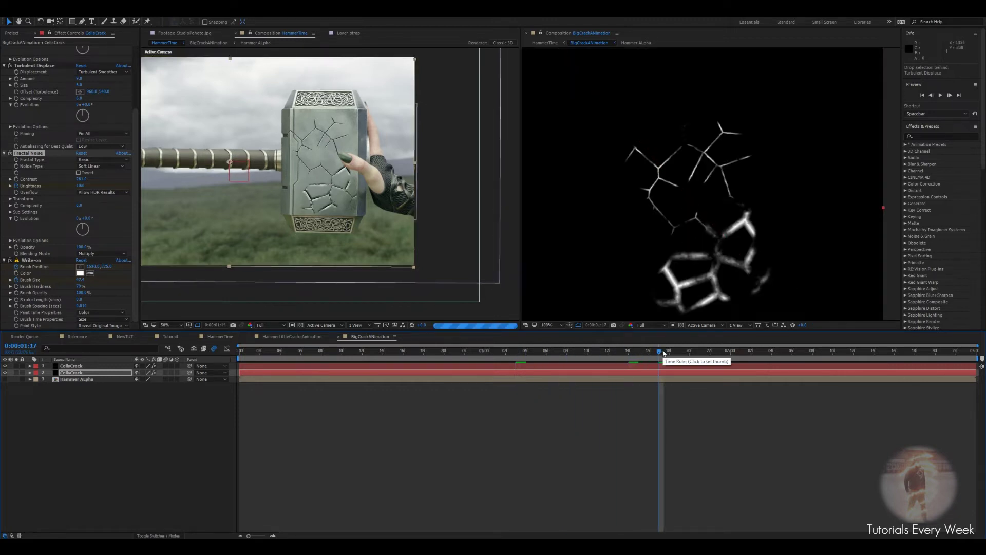
{"action": "key", "text": "period"}
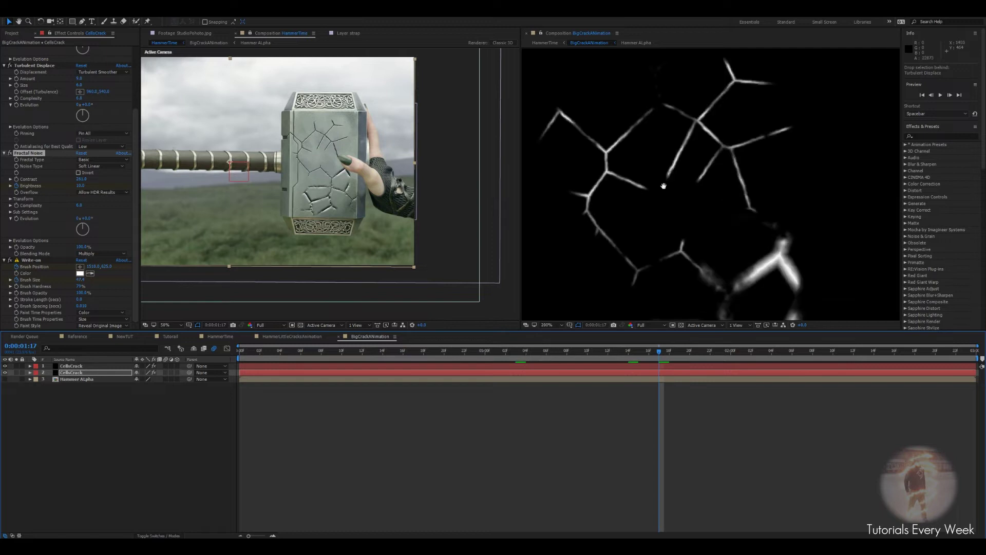
Set the Cell Pattern Contrast of the lower CellsCrack layer to 500 to thicken its cracks
{"action": "scroll", "coordinate": [69, 132], "scroll_direction": "up", "scroll_amount": 4}
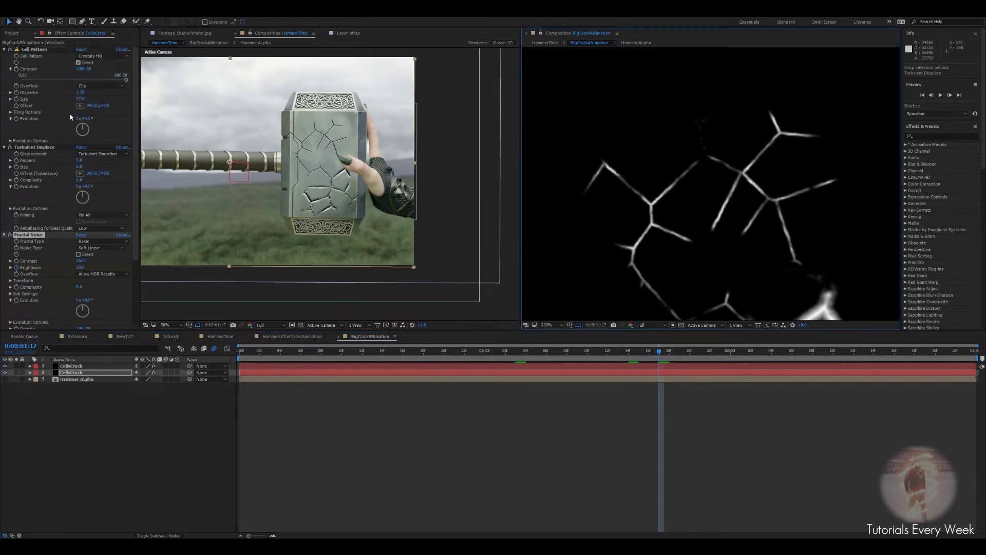
{"action": "left_click", "coordinate": [83, 69]}
{"action": "type", "text": "5"}
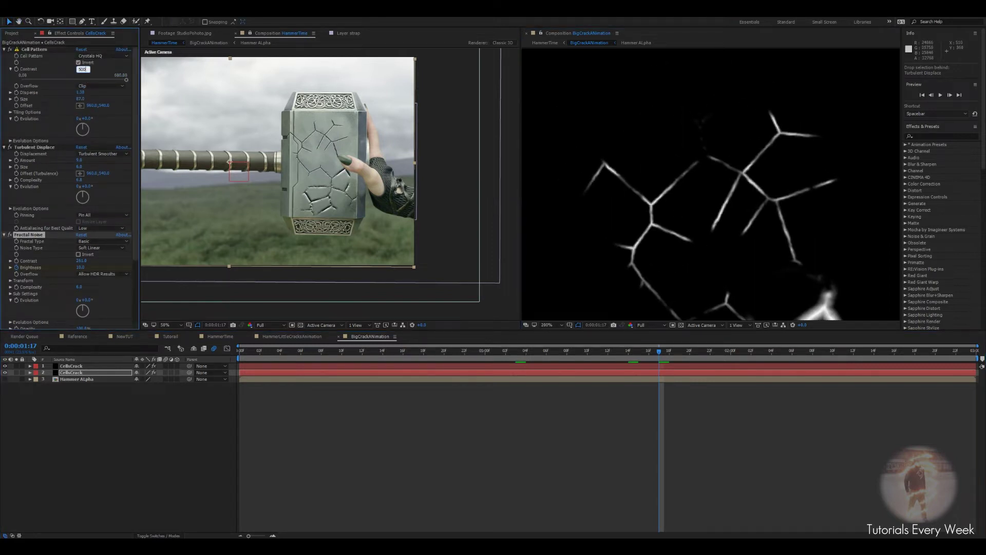
{"action": "type", "text": "00"}
{"action": "key", "text": "Return"}
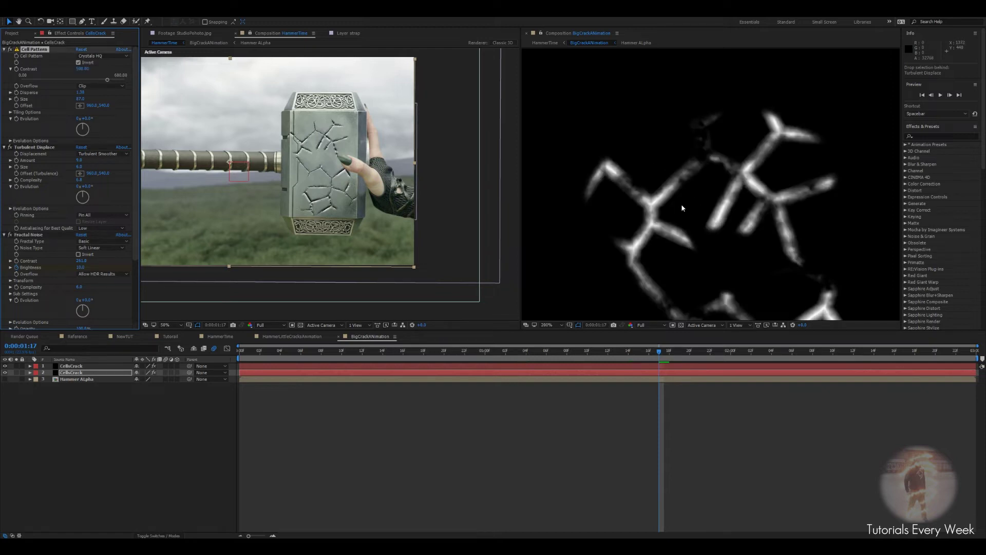
{"action": "scroll", "coordinate": [378, 215], "scroll_direction": "down", "scroll_amount": 2}
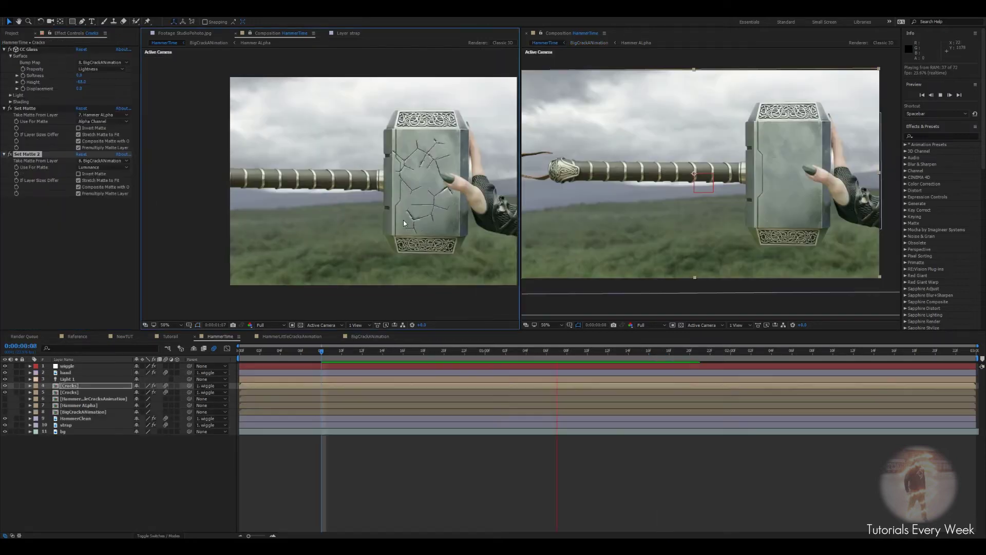
Review the spreading thin and thick cracks in the HammerTime playback, ending at 0:00:00:21
{"action": "left_click_drag", "start_coordinate": [438, 211], "coordinate": [415, 209]}
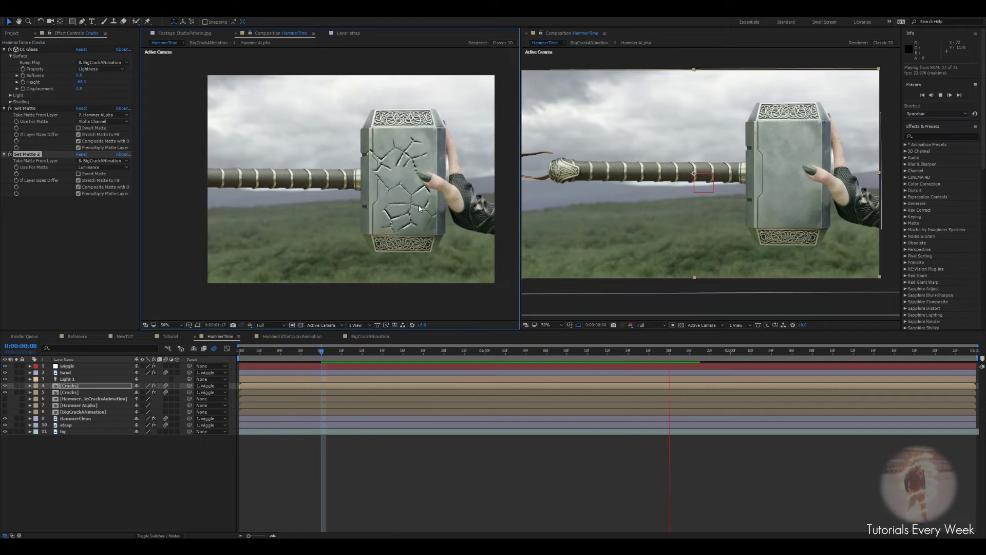
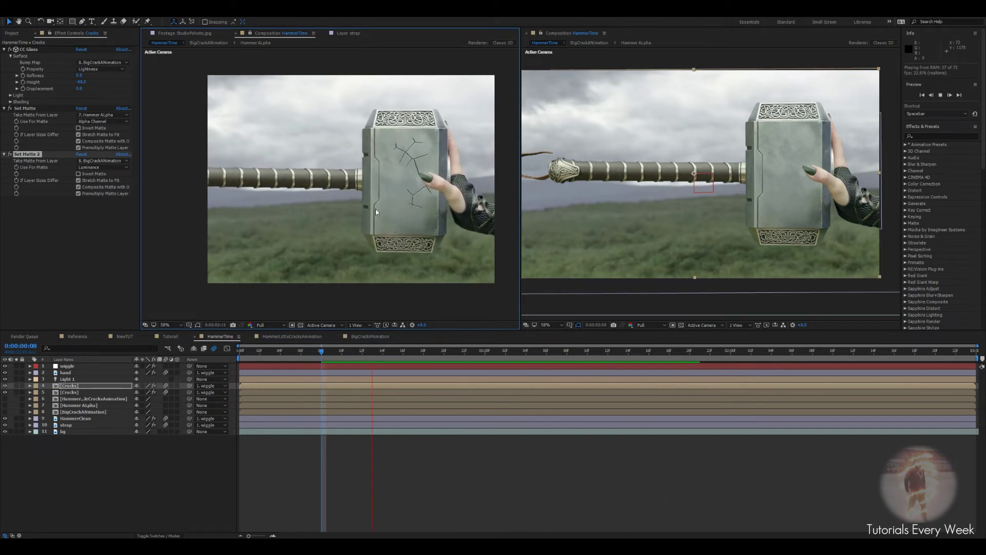
{"action": "scroll", "coordinate": [375, 208], "scroll_direction": "up", "scroll_amount": 2}
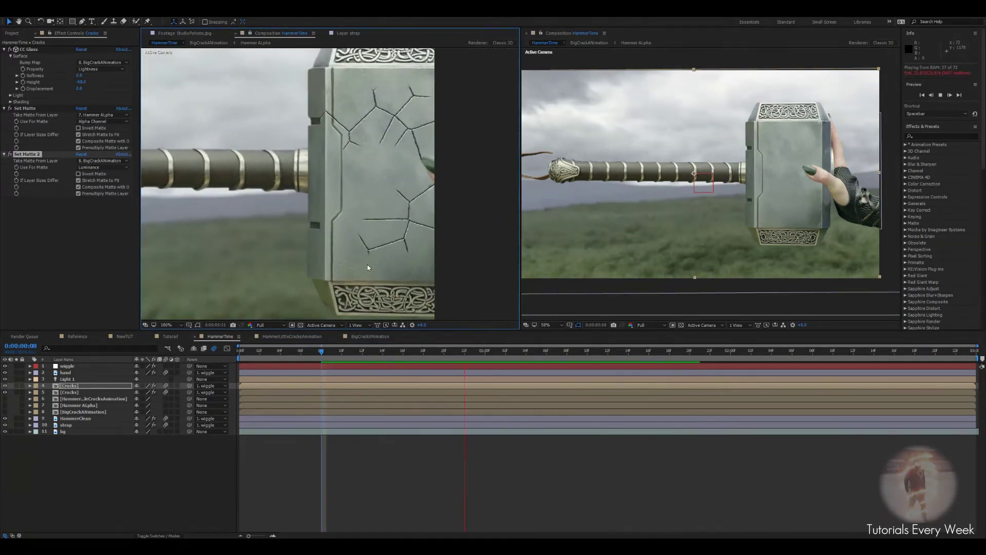
{"action": "scroll", "coordinate": [378, 254], "scroll_direction": "down", "scroll_amount": 2}
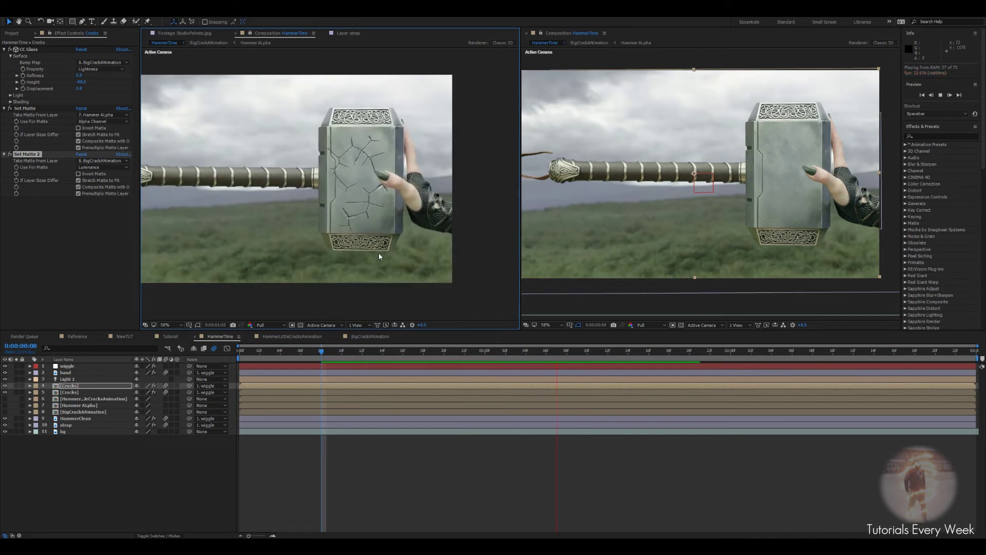
{"action": "left_click", "coordinate": [447, 351]}
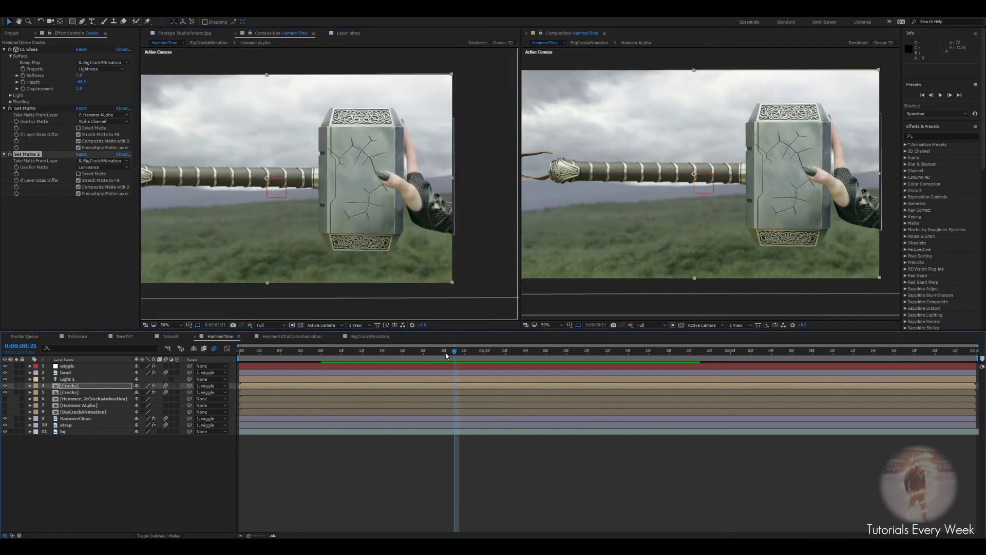
Duplicate the HammerLittleCracksAnimation composition in the project and rename the copy DisplacePattern
{"action": "left_click", "coordinate": [14, 37]}
{"action": "left_click", "coordinate": [25, 110]}
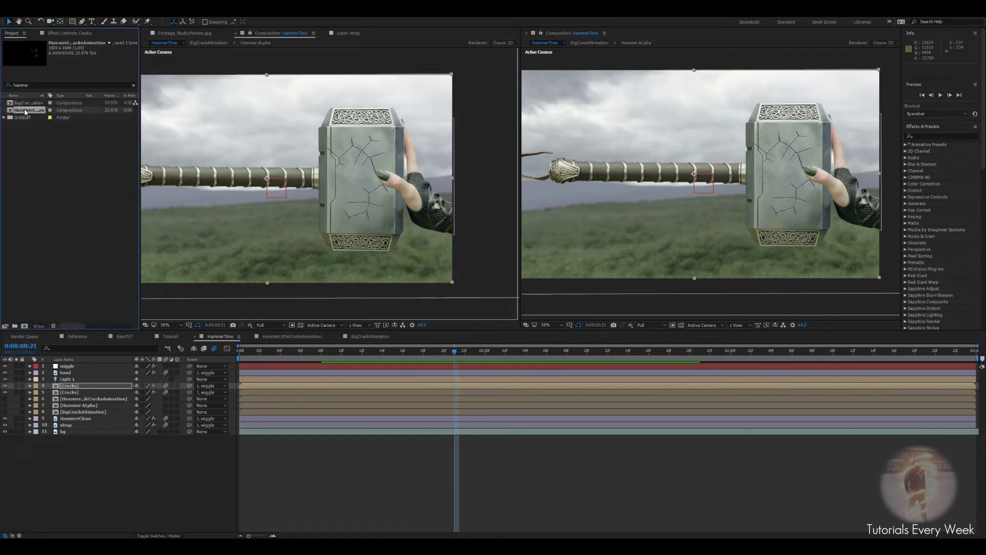
{"action": "key", "text": "ctrl+d"}
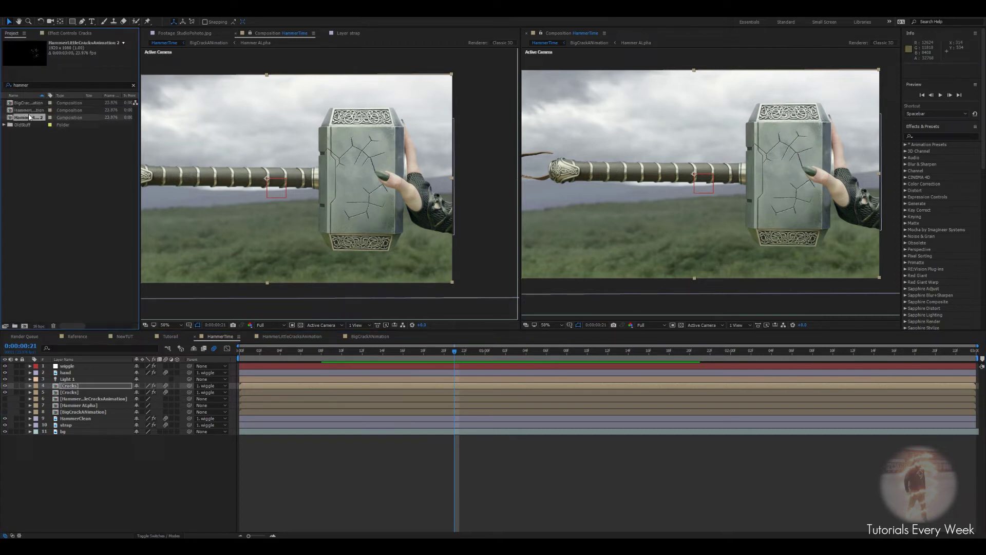
{"action": "right_click", "coordinate": [34, 121]}
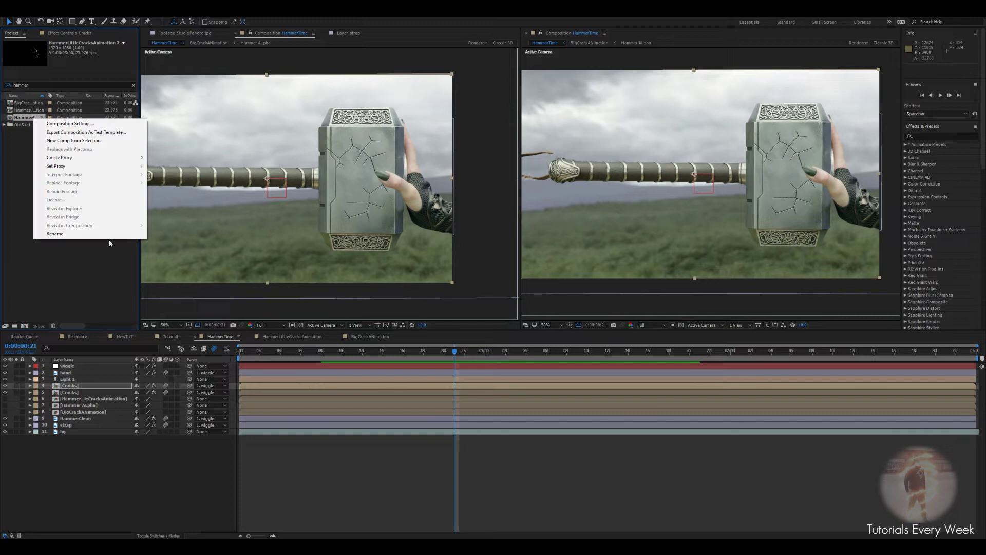
{"action": "left_click", "coordinate": [64, 238]}
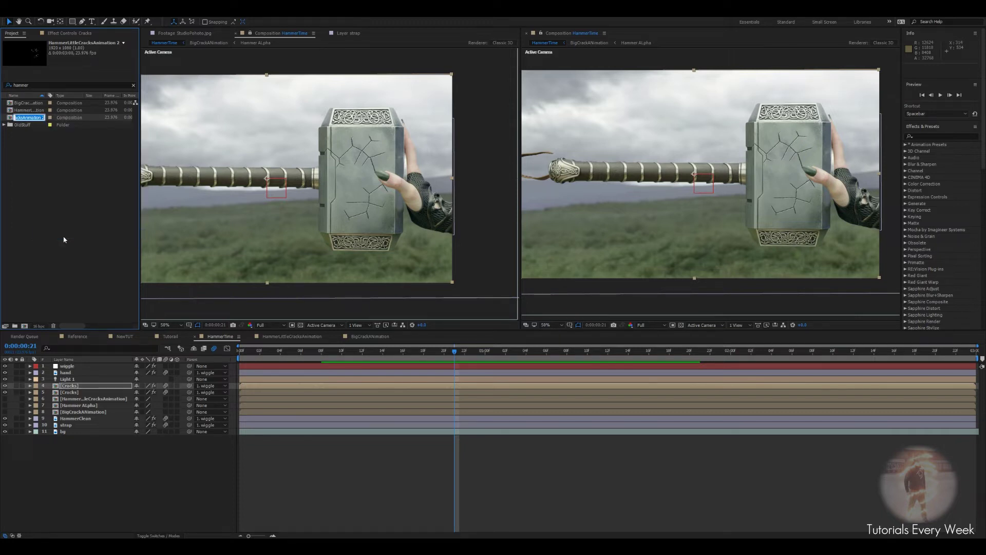
{"action": "type", "text": "Da"}
{"action": "type", "text": "splace"}
{"action": "type", "text": "Pattern"}
{"action": "key", "text": "Return"}
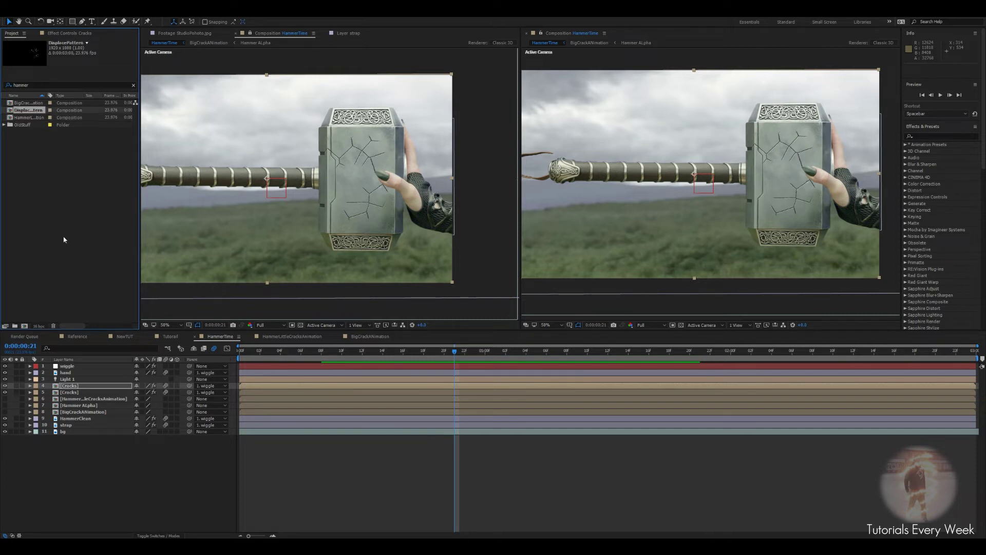
Add the DisplacePattern composition to HammerTime below the BigCrackAnimation layer and hide it
{"action": "left_click_drag", "start_coordinate": [28, 111], "coordinate": [85, 417]}
{"action": "left_click", "coordinate": [5, 419]}
Rename the upper Cracks layer in HammerTime as BigCracks
{"action": "left_click", "coordinate": [70, 392]}
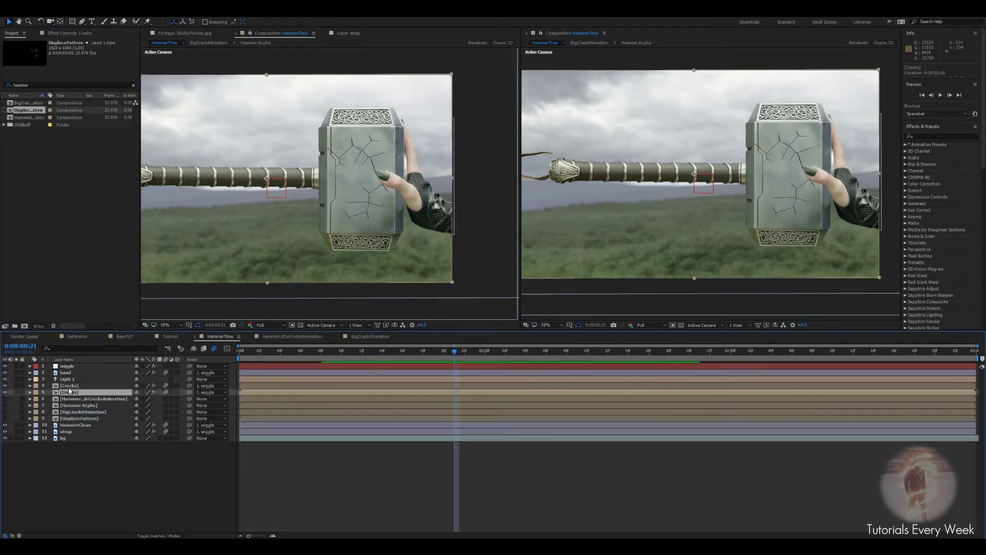
{"action": "left_click", "coordinate": [68, 387]}
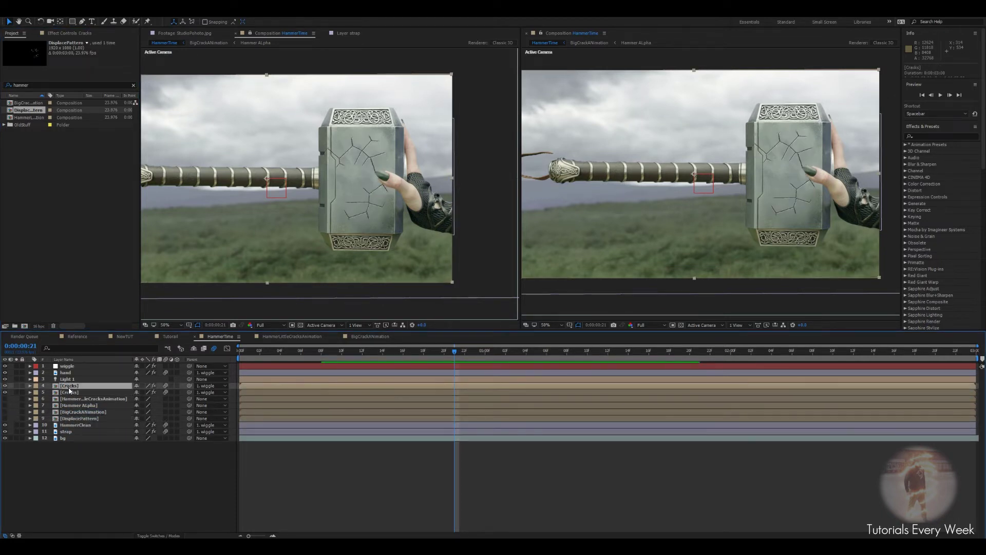
{"action": "left_click", "coordinate": [54, 34]}
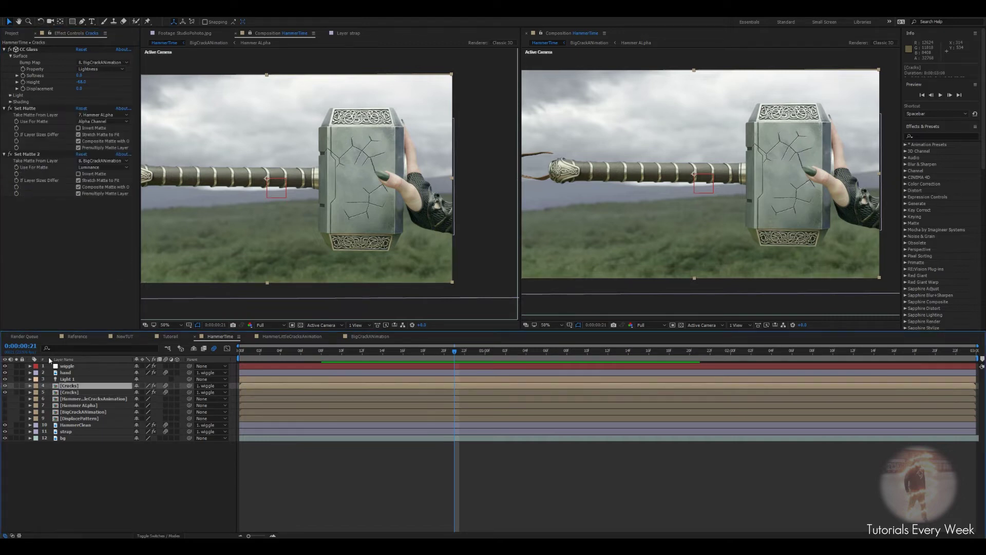
{"action": "key", "text": "Return"}
{"action": "key", "text": "Right"}
{"action": "key", "text": "BackSpace"}
{"action": "key", "text": "BackSpace"}
{"action": "key", "text": "BackSpace"}
{"action": "key", "text": "BackSpace"}
{"action": "key", "text": "BackSpace"}
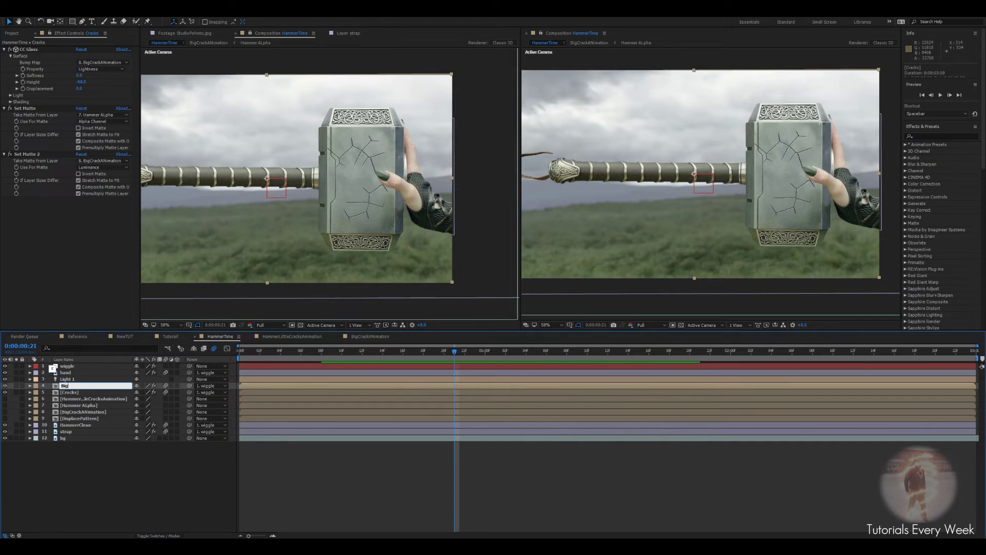
{"action": "type", "text": "BigCracks"}
{"action": "key", "text": "Return"}
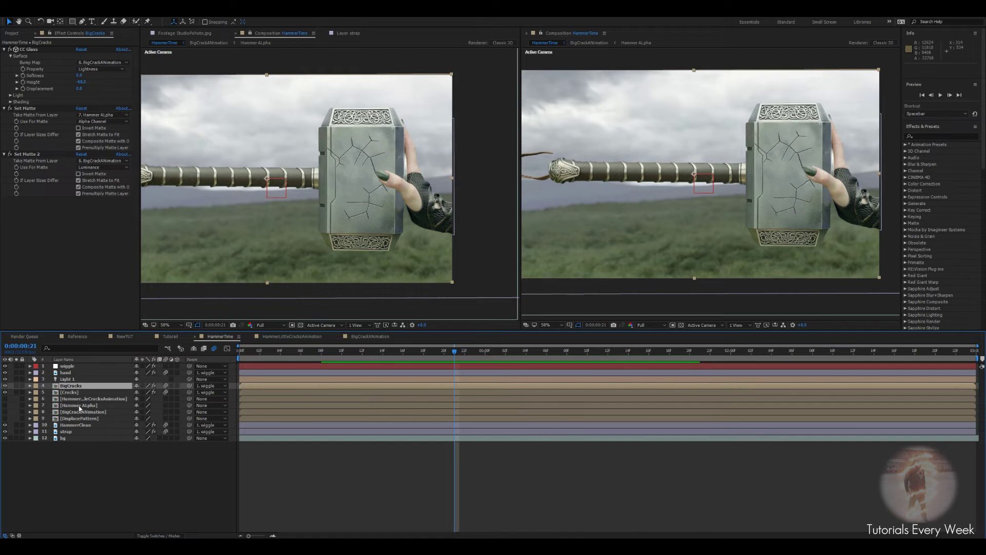
Open the DisplacePattern composition and delete its lower CellsCrack layer and the Hammer Alpha layer
{"action": "left_click", "coordinate": [78, 420]}
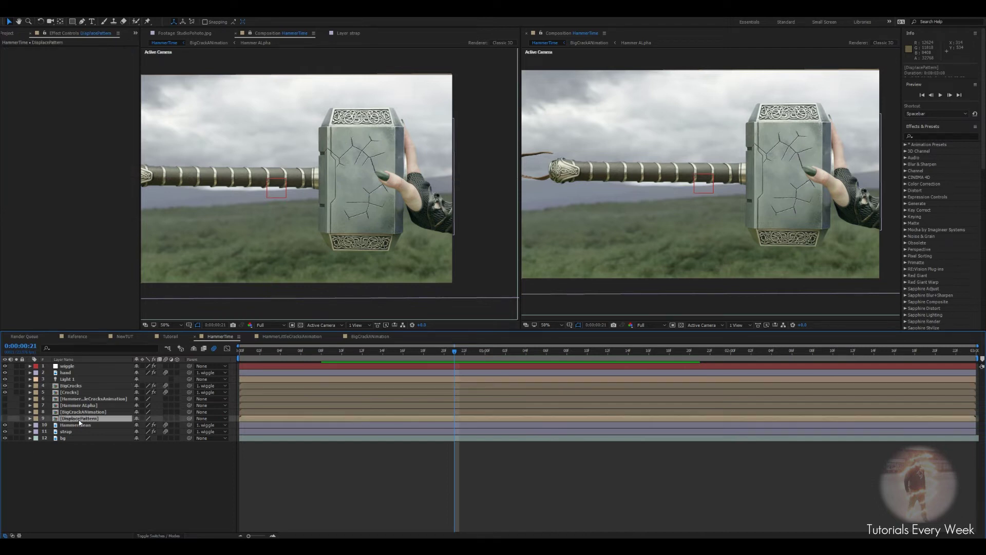
{"action": "double_click", "coordinate": [79, 420]}
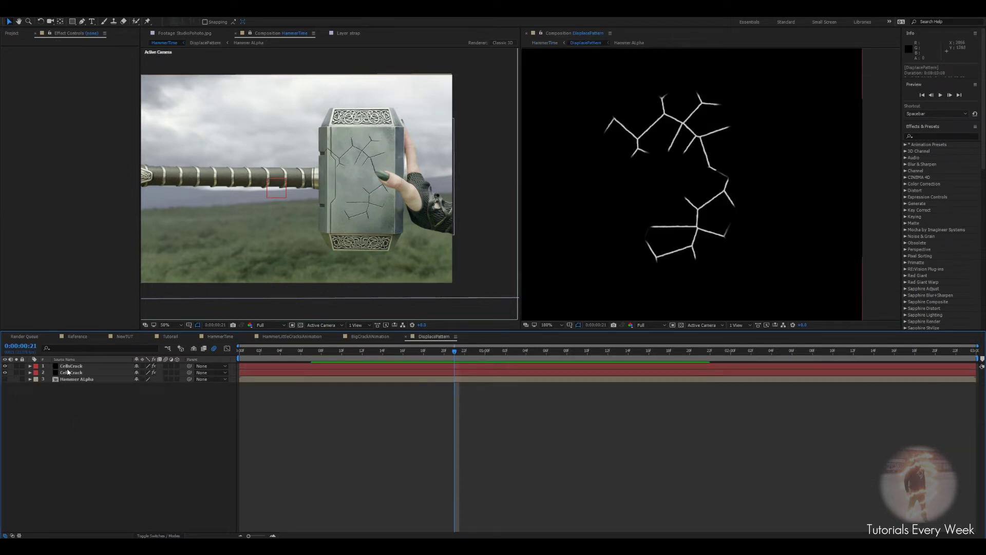
{"action": "left_click", "coordinate": [71, 372]}
{"action": "key", "text": "Delete"}
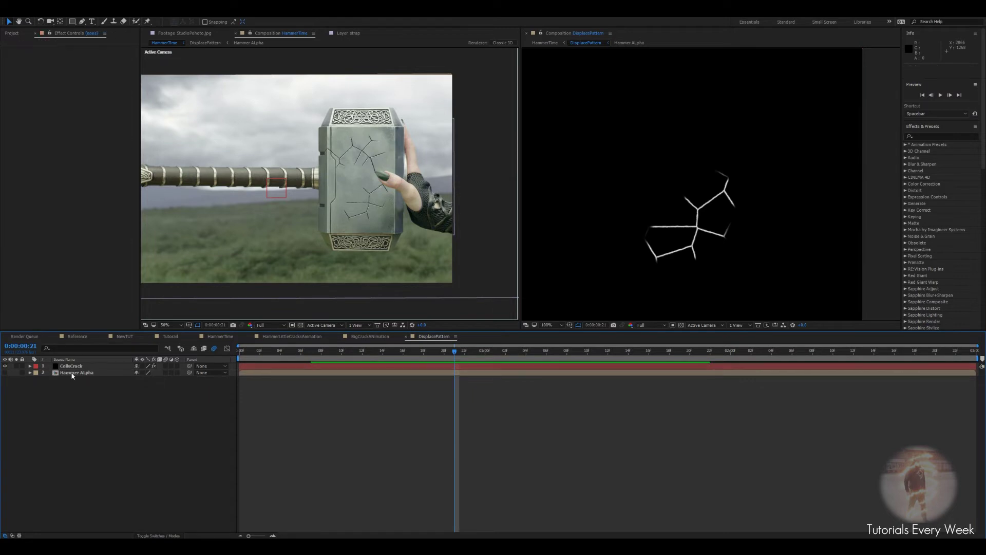
{"action": "left_click", "coordinate": [72, 373]}
{"action": "key", "text": "Delete"}
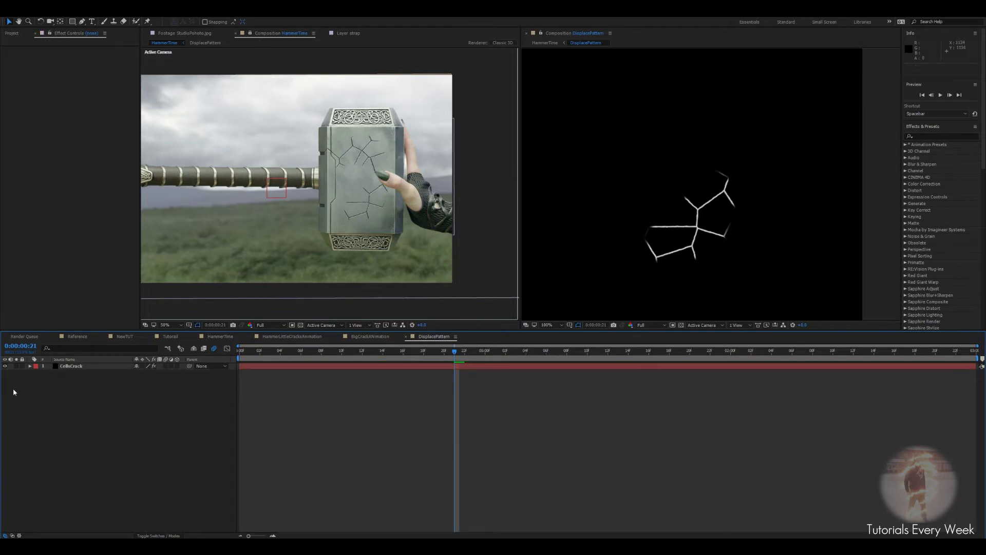
Remove the Write-on effect from the remaining CellsCrack layer in DisplacePattern
{"action": "left_click", "coordinate": [68, 366]}
{"action": "left_click", "coordinate": [33, 235]}
{"action": "key", "text": "Delete"}
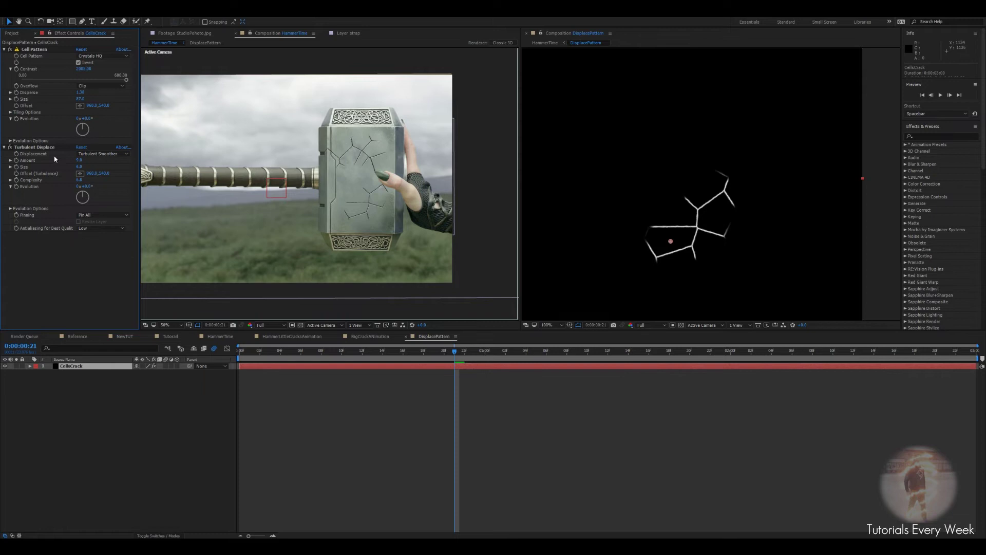
Change the CellsCrack layer's Cell Pattern type to Plates HQ
{"action": "left_click", "coordinate": [99, 56]}
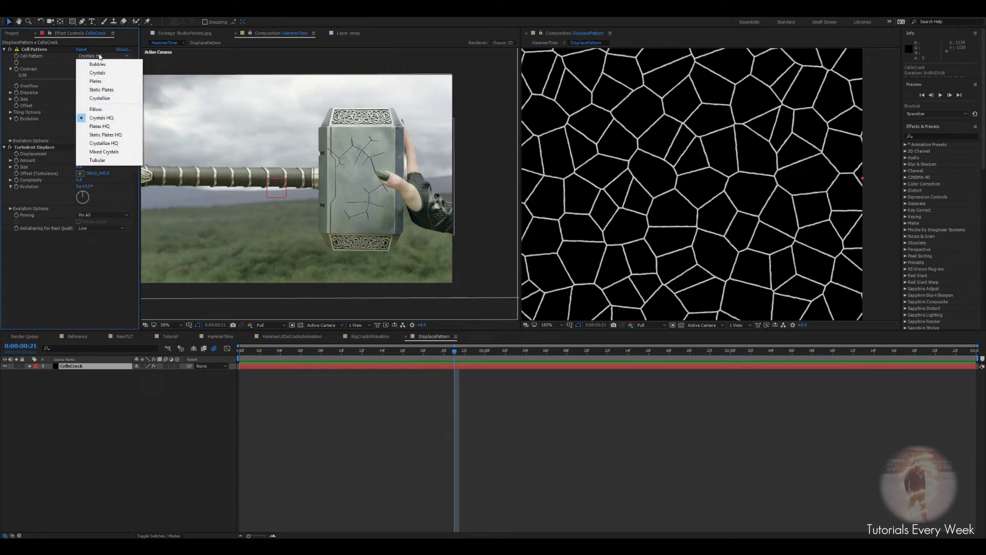
{"action": "left_click", "coordinate": [99, 126]}
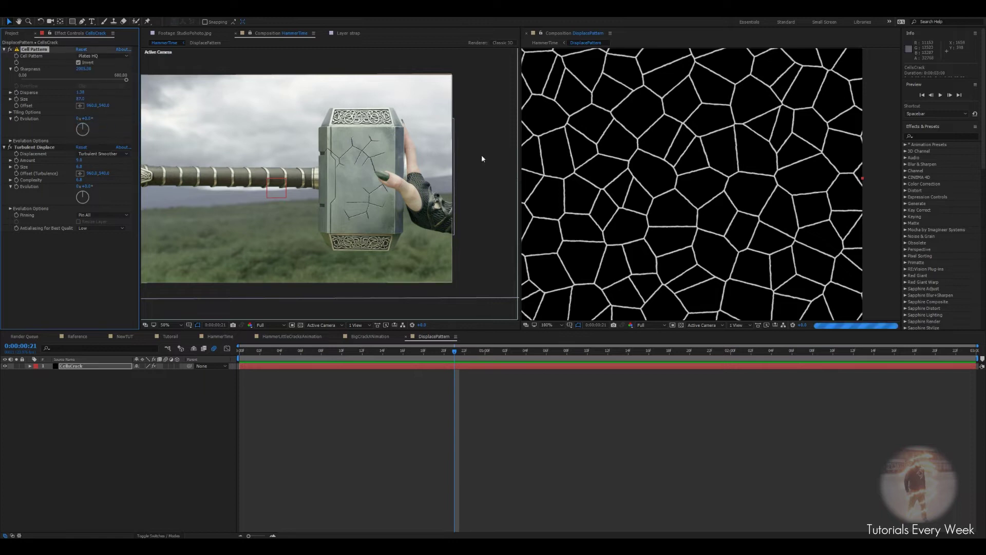
{"action": "scroll", "coordinate": [695, 157], "scroll_direction": "down", "scroll_amount": 4}
{"action": "left_click_drag", "start_coordinate": [694, 157], "coordinate": [693, 144]}
Duplicate the HammerClean layer in HammerTime and move the copy directly above BigCracks
{"action": "left_click", "coordinate": [231, 336]}
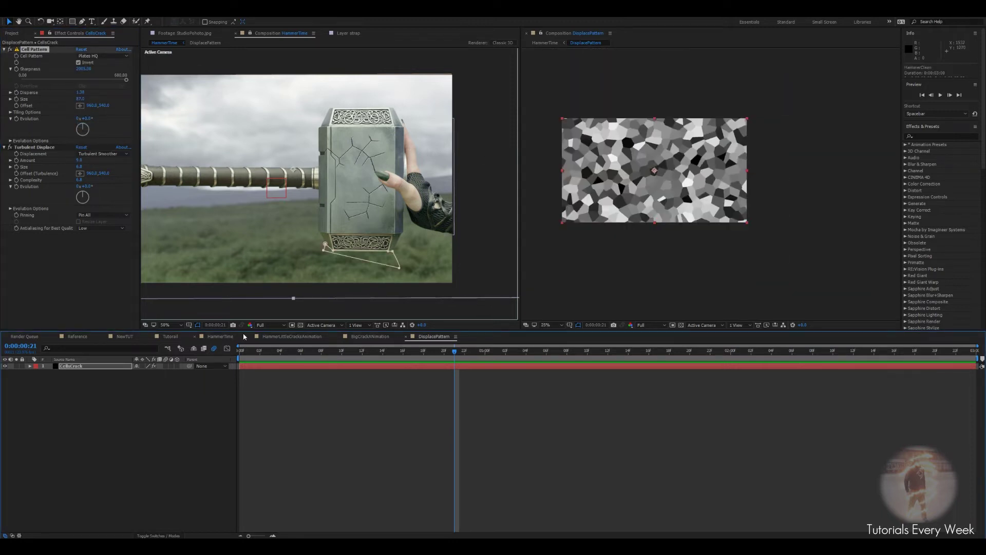
{"action": "left_click", "coordinate": [218, 337]}
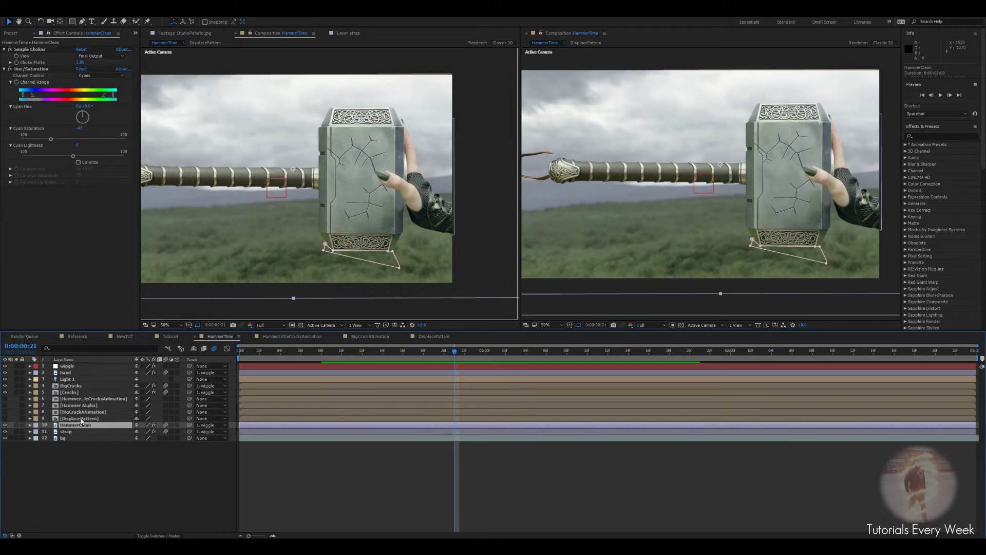
{"action": "key", "text": "ctrl+d"}
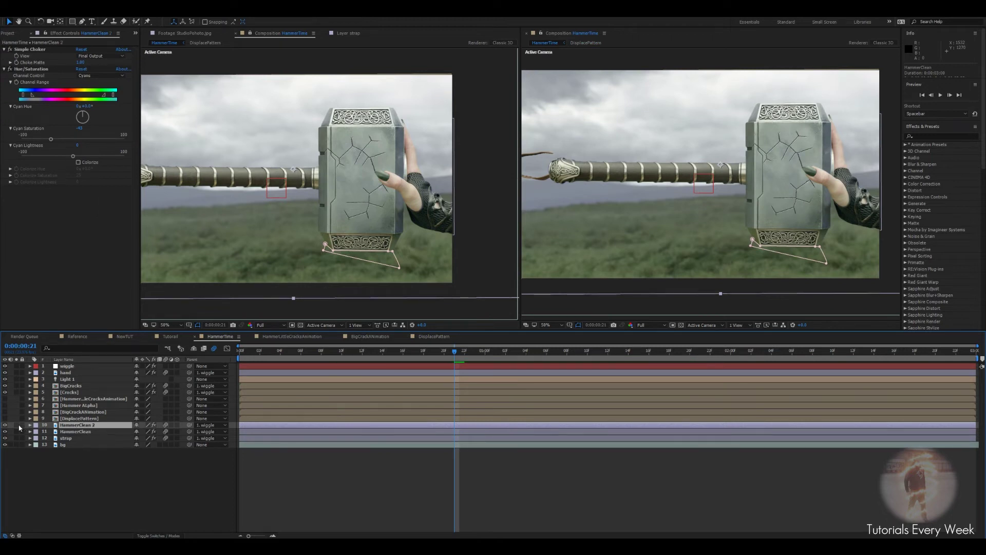
{"action": "left_click", "coordinate": [17, 426]}
{"action": "left_click", "coordinate": [17, 426]}
{"action": "left_click_drag", "start_coordinate": [70, 426], "coordinate": [74, 385]}
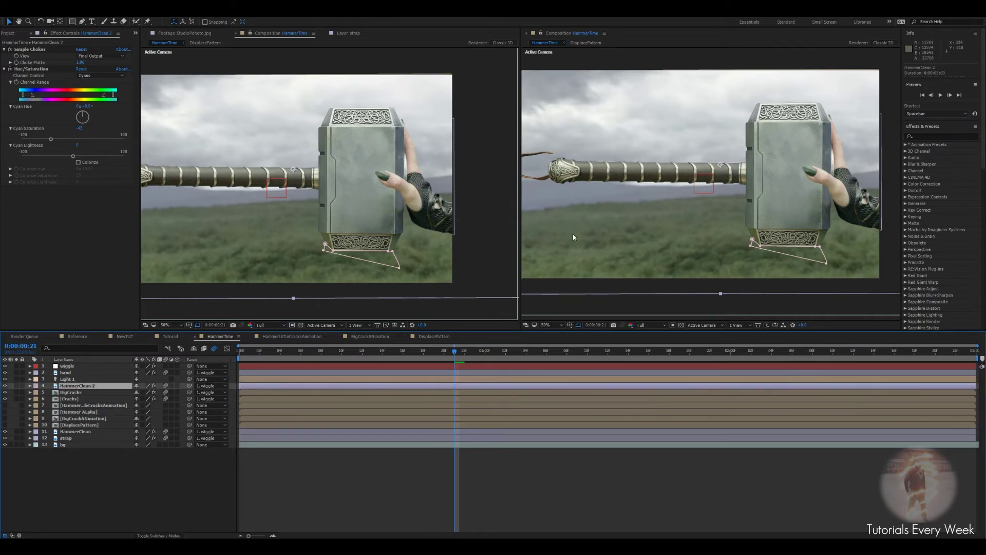
Apply the Displacement Map effect to HammerClean 2 and use the DisplacePattern layer as its displacement map
{"action": "key", "text": "ctrl+space"}
{"action": "type", "text": "disp"}
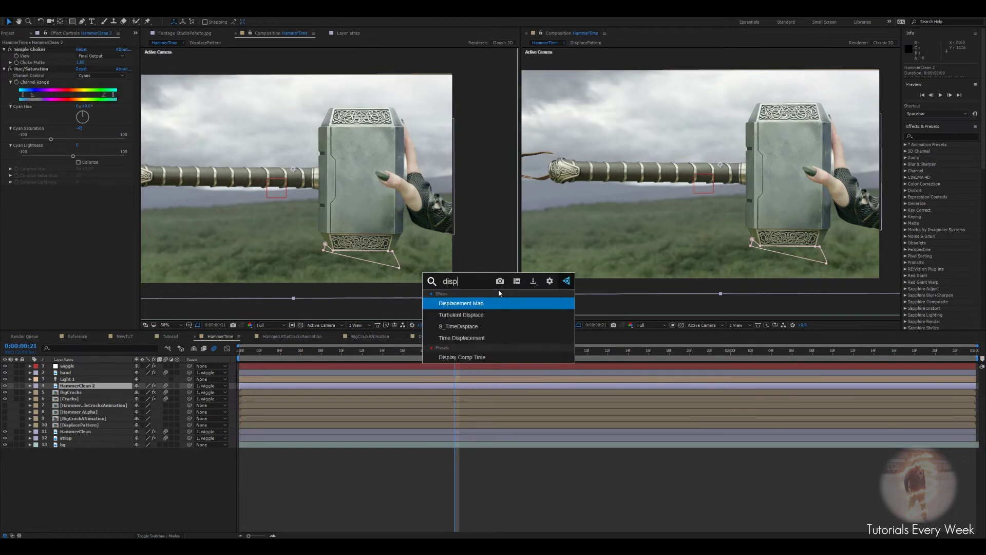
{"action": "key", "text": "Return"}
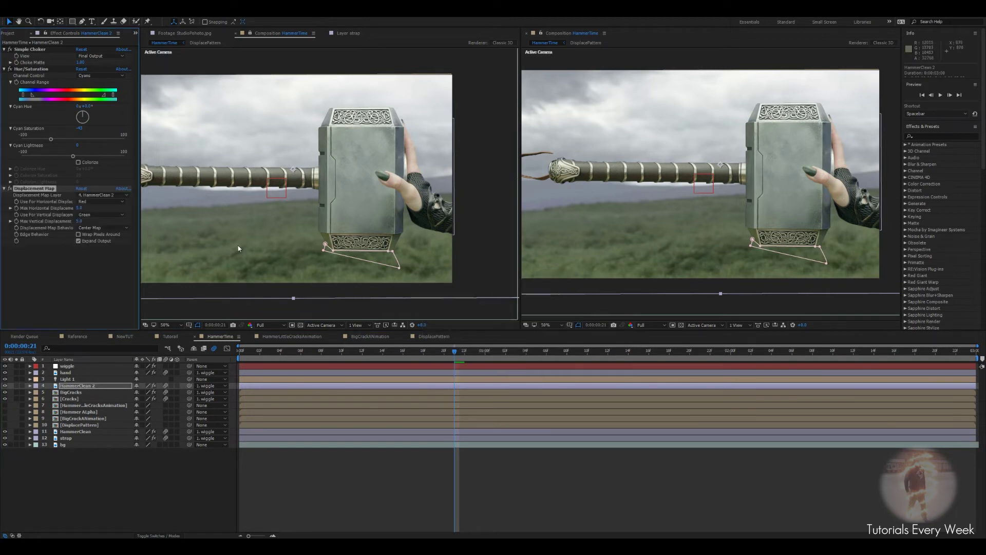
{"action": "left_click", "coordinate": [96, 196]}
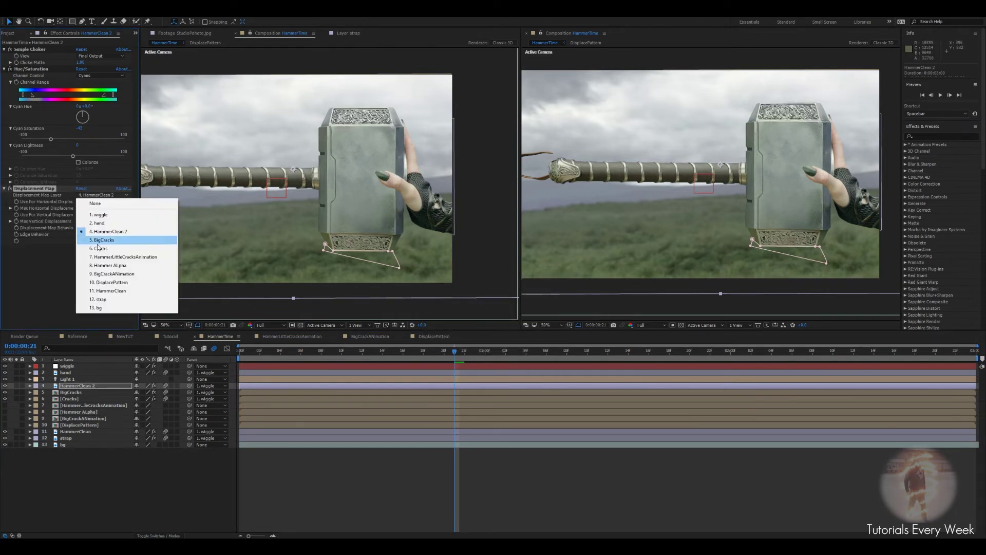
{"action": "left_click", "coordinate": [110, 283]}
Examine the displacement along the hammer's handle and the edges of its head up close
{"action": "scroll", "coordinate": [366, 142], "scroll_direction": "up", "scroll_amount": 4}
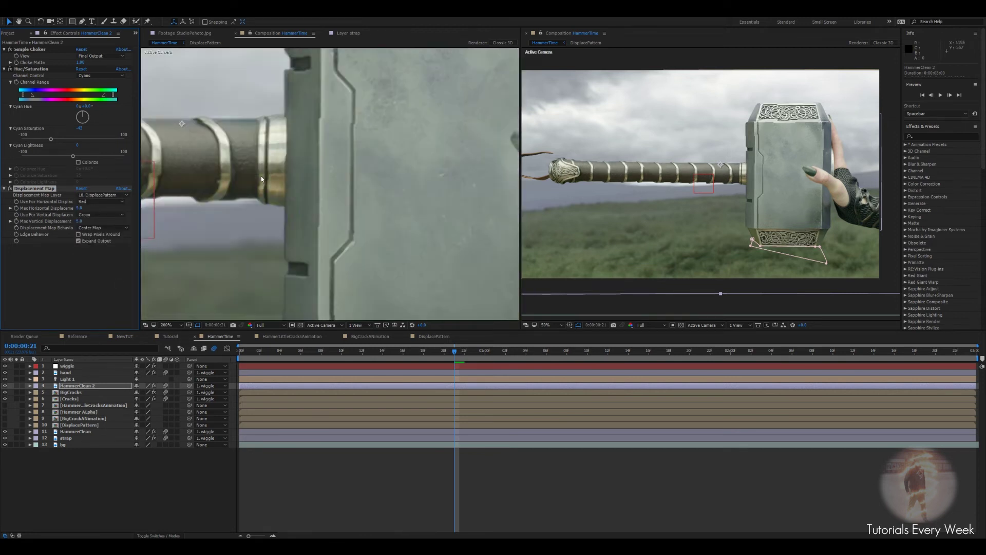
{"action": "scroll", "coordinate": [288, 192], "scroll_direction": "down", "scroll_amount": 2}
{"action": "scroll", "coordinate": [307, 205], "scroll_direction": "down", "scroll_amount": 1}
{"action": "scroll", "coordinate": [266, 186], "scroll_direction": "up", "scroll_amount": 1}
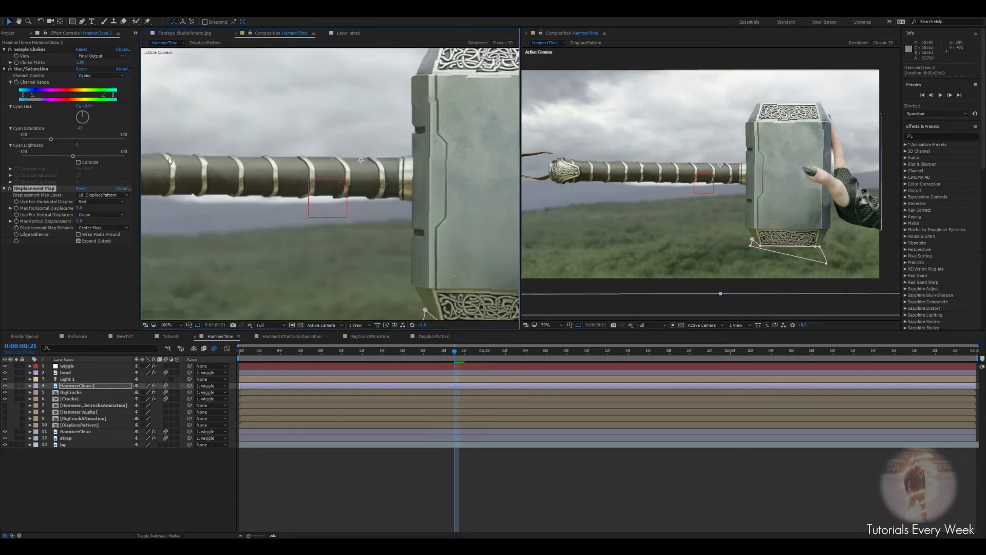
{"action": "scroll", "coordinate": [329, 206], "scroll_direction": "down", "scroll_amount": 1}
{"action": "left_click_drag", "start_coordinate": [336, 212], "coordinate": [266, 221]}
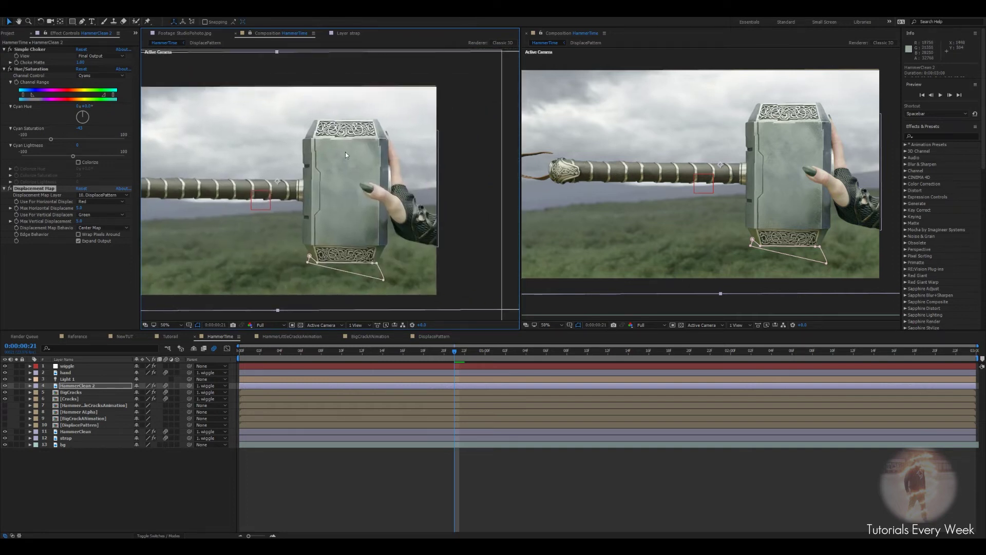
{"action": "scroll", "coordinate": [346, 152], "scroll_direction": "up", "scroll_amount": 2}
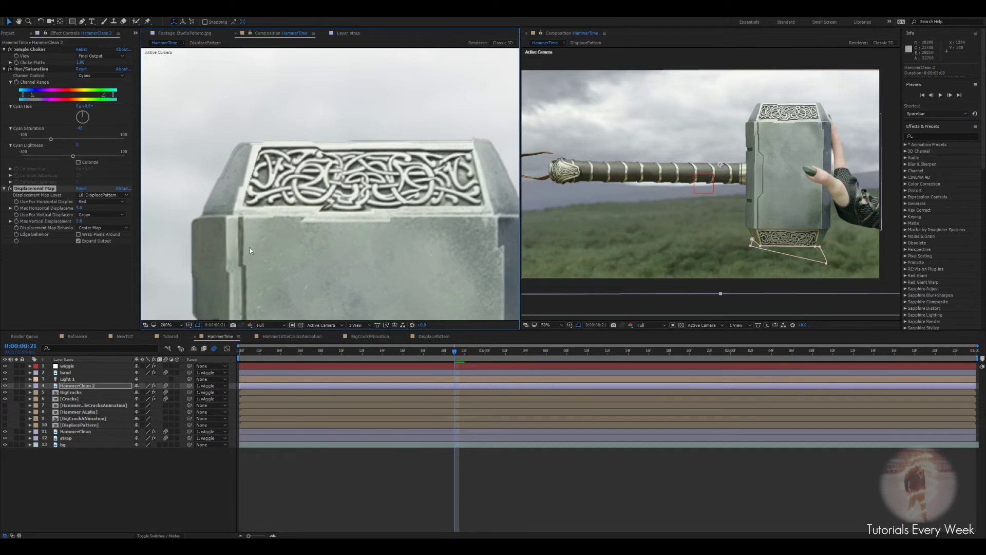
{"action": "scroll", "coordinate": [318, 232], "scroll_direction": "down", "scroll_amount": 1}
{"action": "scroll", "coordinate": [319, 233], "scroll_direction": "down", "scroll_amount": 2}
Use Luminance for both horizontal and vertical displacement, and set both maximum displacement amounts to 10
{"action": "left_click", "coordinate": [101, 201]}
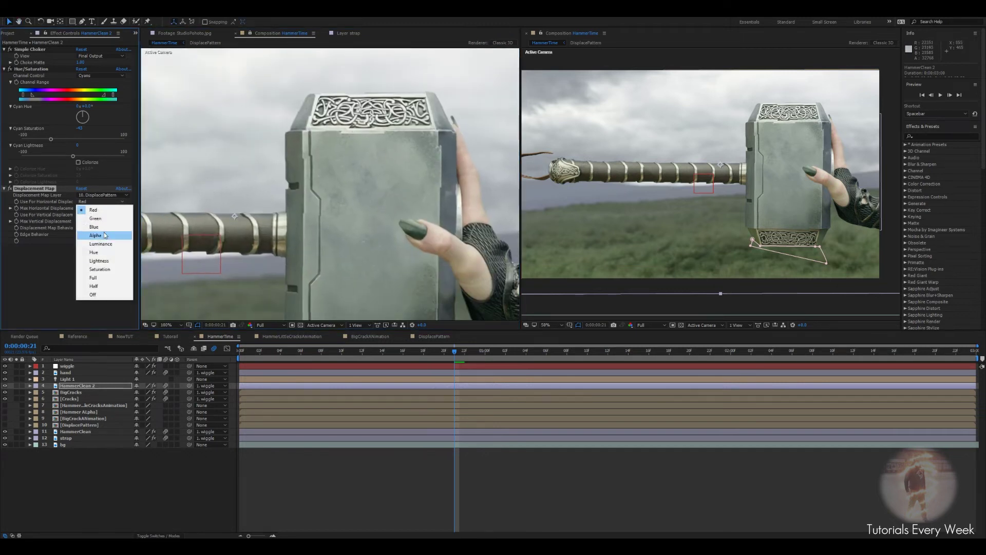
{"action": "left_click", "coordinate": [100, 243]}
{"action": "left_click", "coordinate": [101, 214]}
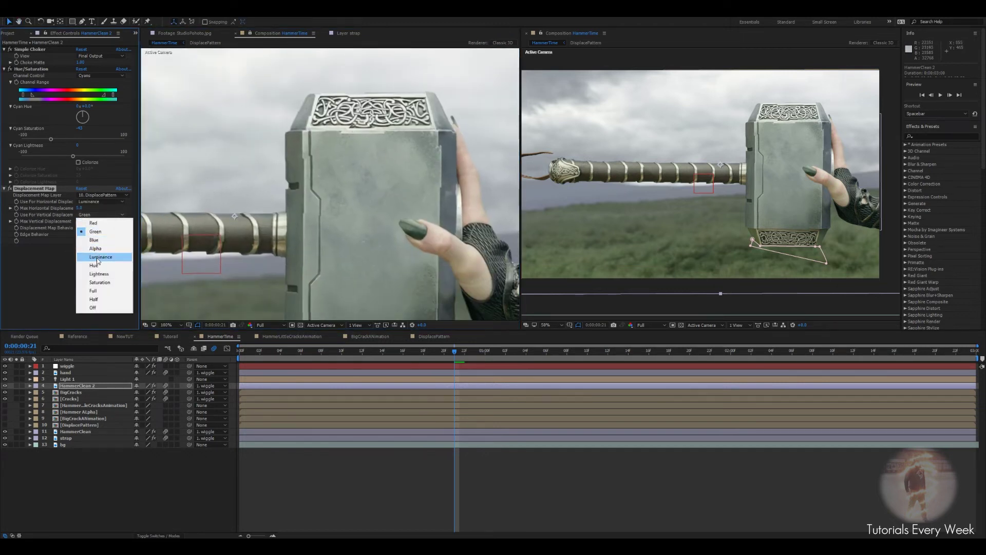
{"action": "left_click", "coordinate": [98, 260]}
{"action": "left_click", "coordinate": [79, 208]}
{"action": "type", "text": "10"}
{"action": "key", "text": "Tab"}
{"action": "type", "text": "10"}
{"action": "key", "text": "Return"}
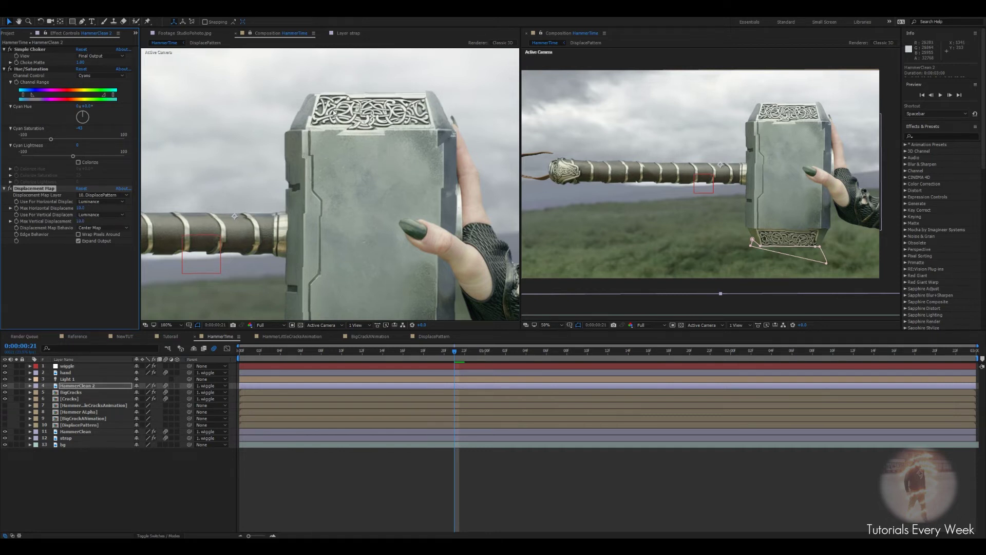
In DisplacePattern, mask the CellsCrack layer with a rectangle that keeps only the pattern area over the hammer head, clear of the handle
{"action": "scroll", "coordinate": [320, 222], "scroll_direction": "down", "scroll_amount": 1}
{"action": "scroll", "coordinate": [320, 223], "scroll_direction": "up", "scroll_amount": 1}
{"action": "scroll", "coordinate": [307, 214], "scroll_direction": "up", "scroll_amount": 1}
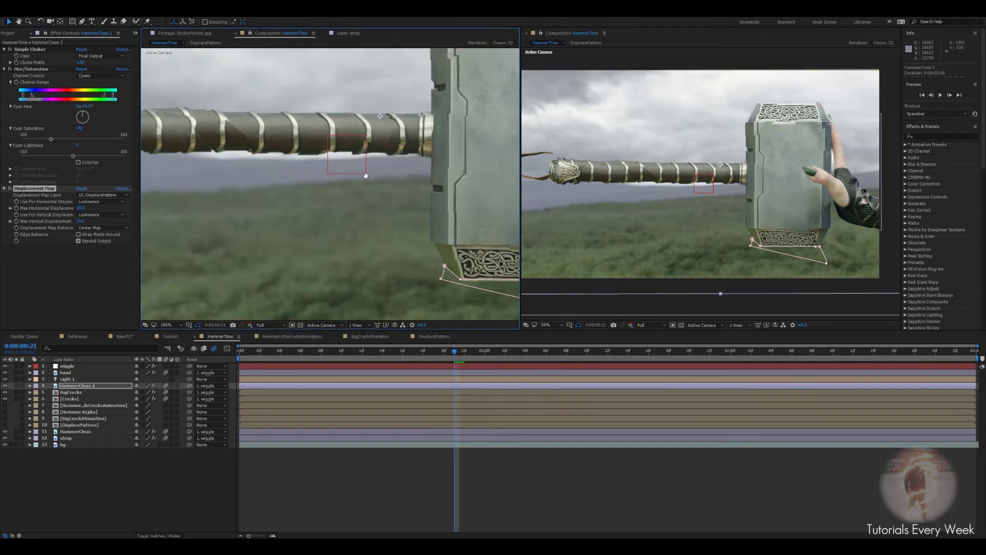
{"action": "left_click", "coordinate": [433, 336]}
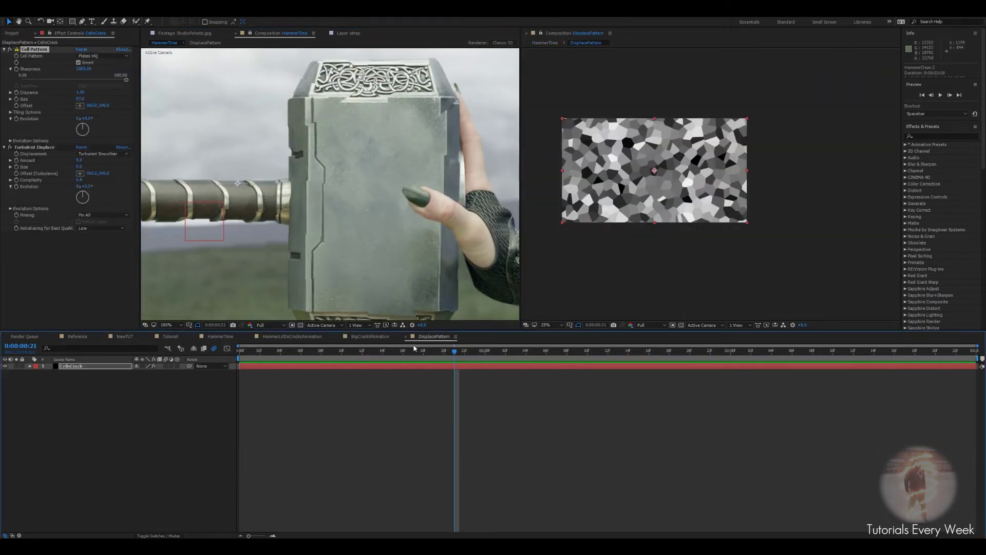
{"action": "left_click", "coordinate": [72, 22]}
{"action": "left_click_drag", "start_coordinate": [663, 91], "coordinate": [802, 284]}
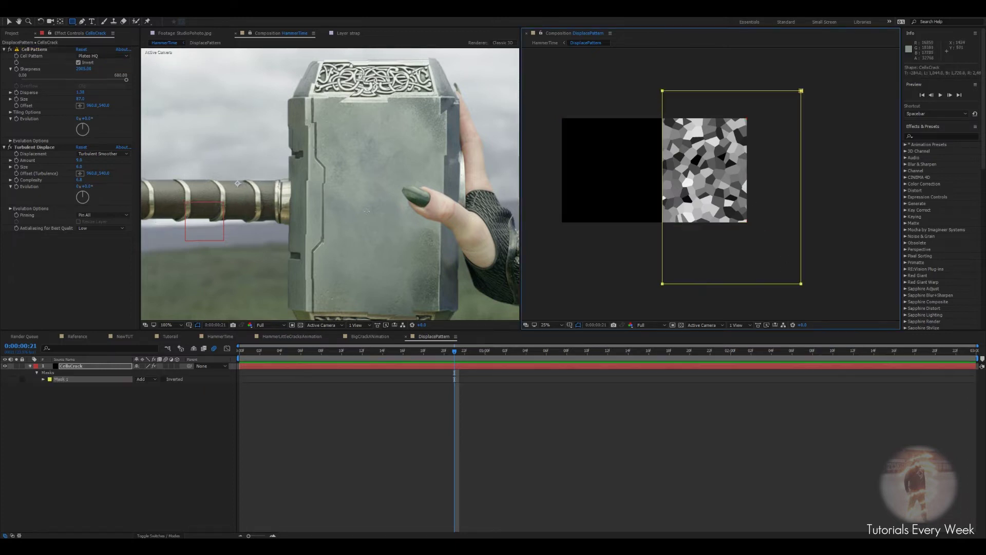
{"action": "key", "text": "period"}
{"action": "key", "text": "v"}
{"action": "left_click_drag", "start_coordinate": [664, 94], "coordinate": [666, 94]}
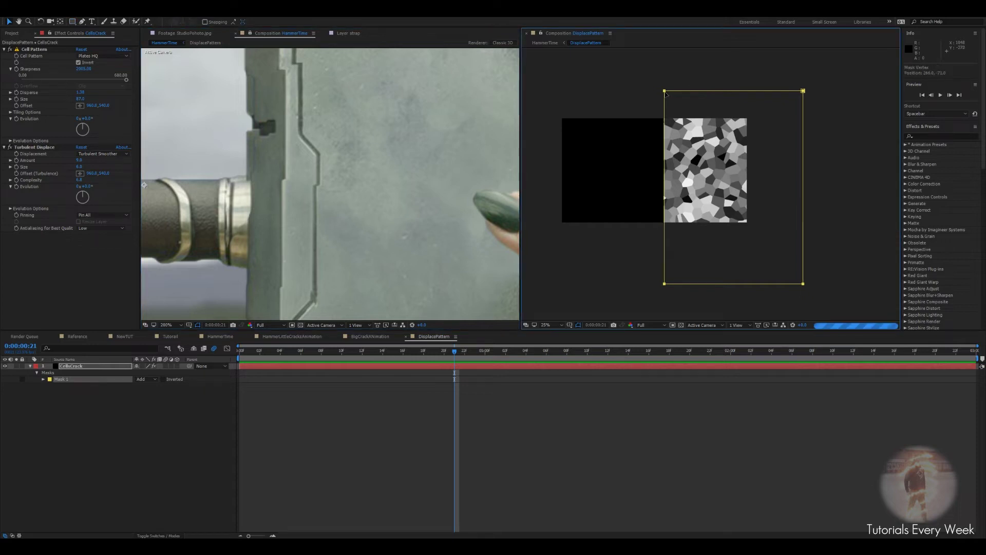
Set the Mask Feather of the CellsCrack layer's rectangular mask to 7 pixels
{"action": "key", "text": "f"}
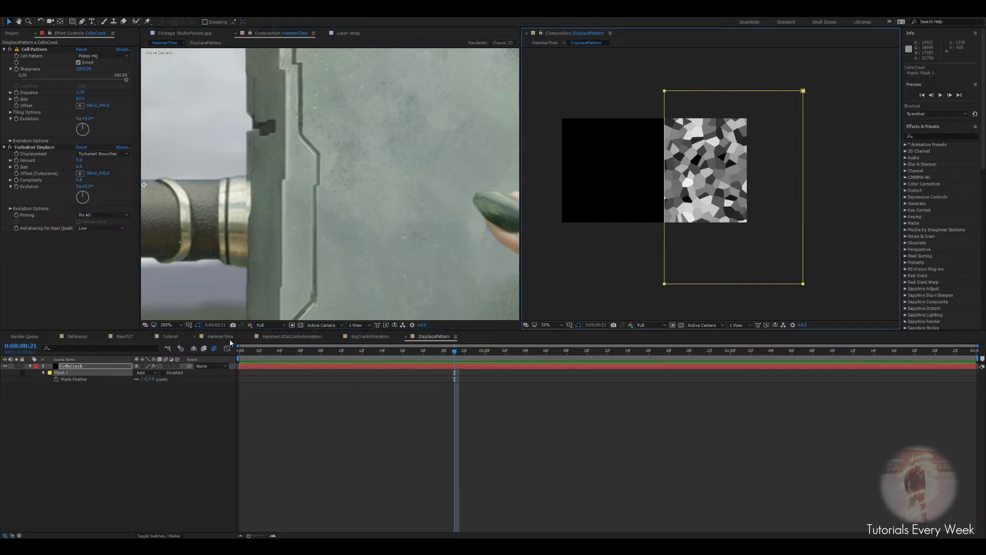
{"action": "left_click_drag", "start_coordinate": [143, 379], "coordinate": [147, 379]}
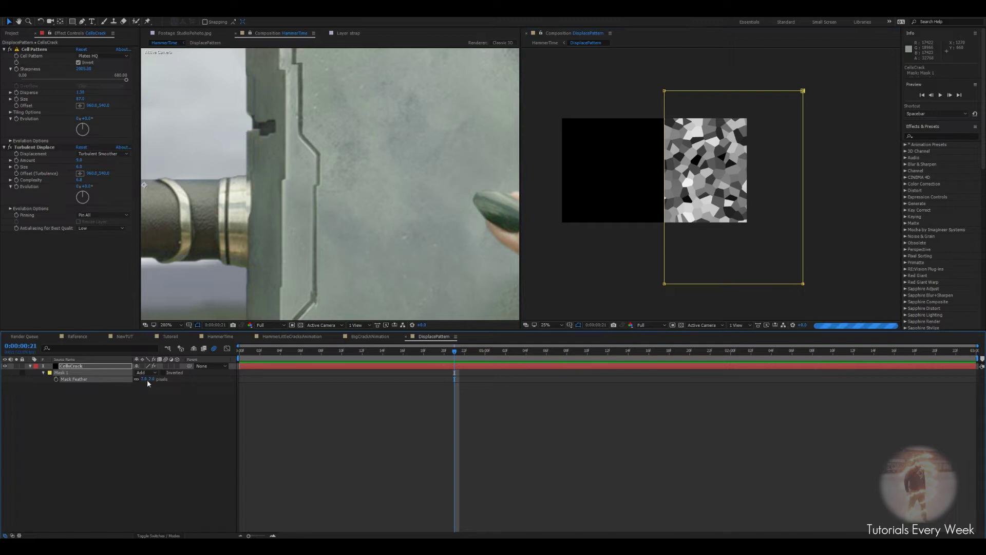
{"action": "key", "text": "comma"}
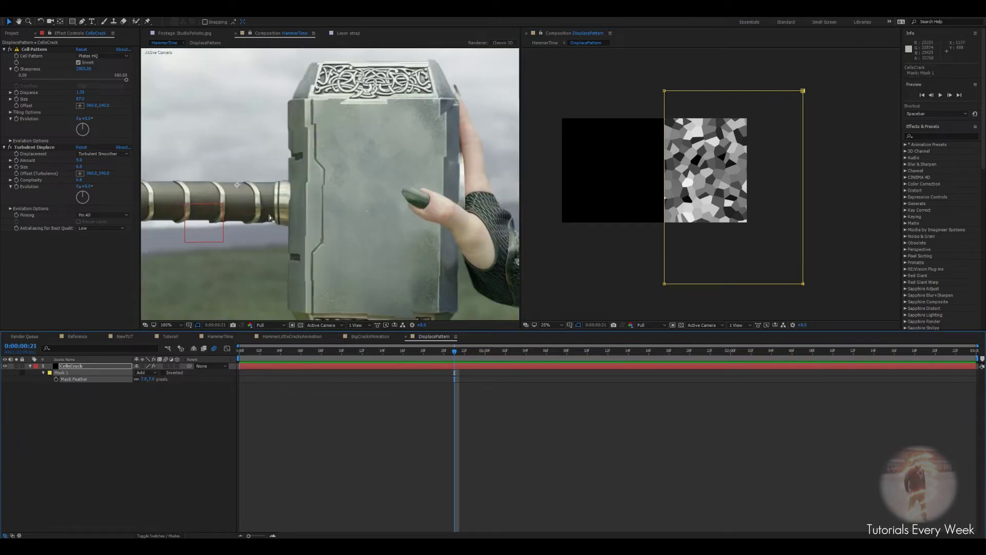
{"action": "key", "text": "comma"}
{"action": "key", "text": "comma"}
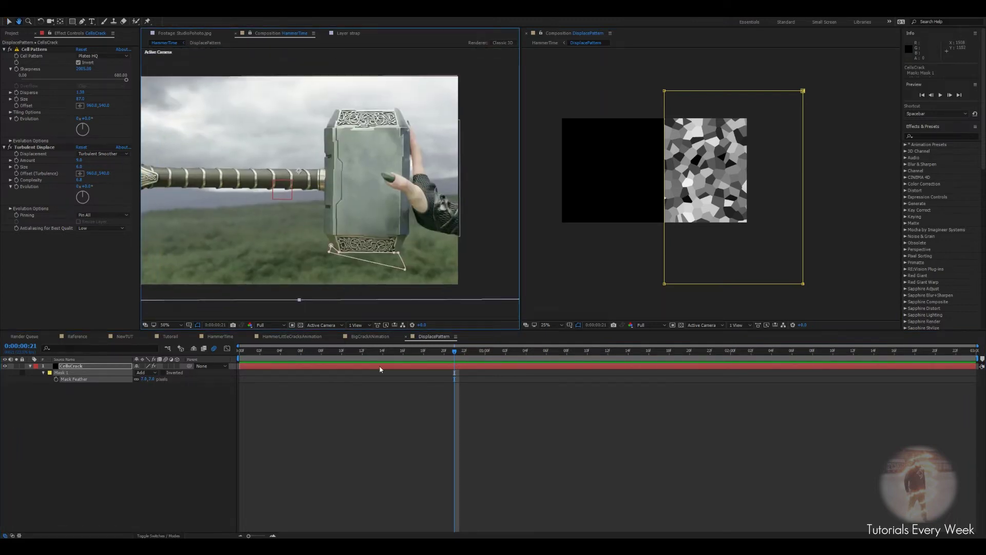
In the HammerTime composition, rename the HammerClean 2 layer as DisplacementHammer
{"action": "left_click", "coordinate": [220, 337]}
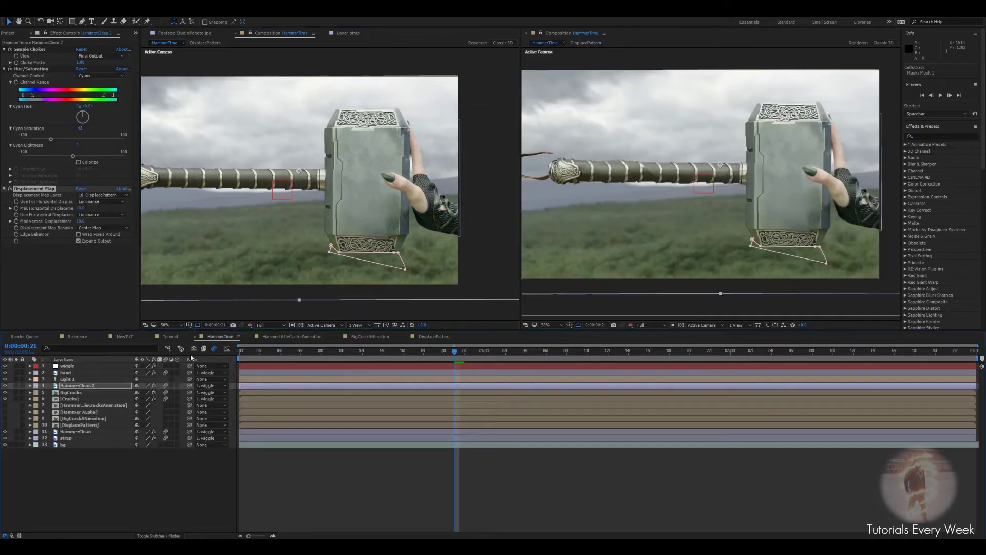
{"action": "left_click", "coordinate": [78, 387]}
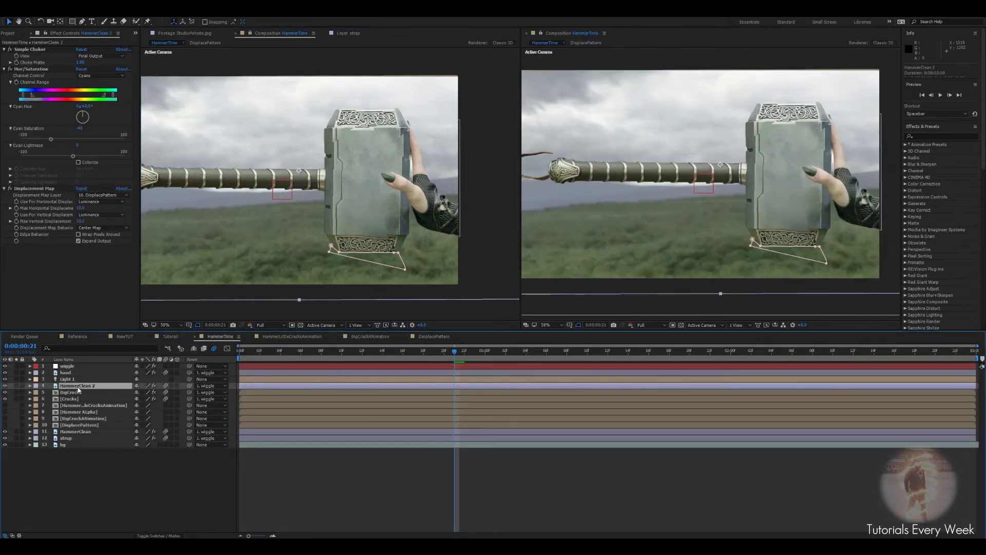
{"action": "key", "text": "Return"}
{"action": "type", "text": "Dispalce"}
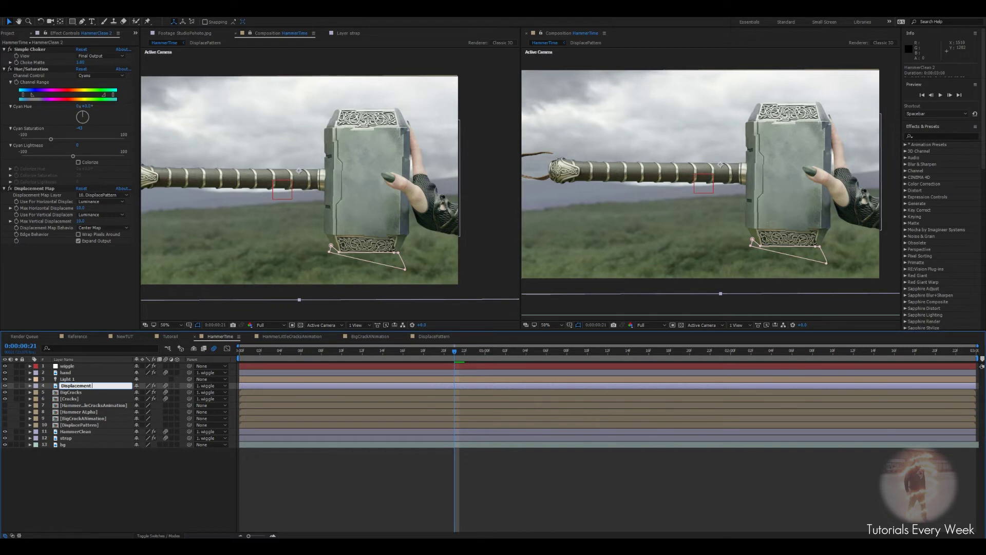
{"action": "type", "text": "mentHammer"}
{"action": "key", "text": "Return"}
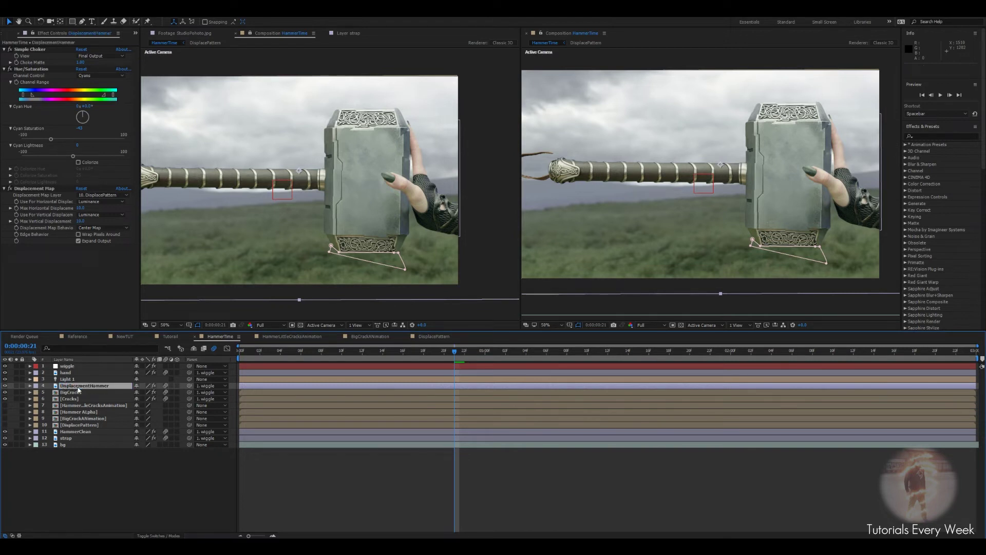
Hide DisplacementHammer, go to the cracked frame at 0:00:01:05, and move the layer directly below Cracks
{"action": "left_click", "coordinate": [491, 350]}
{"action": "left_click_drag", "start_coordinate": [492, 350], "coordinate": [530, 350]}
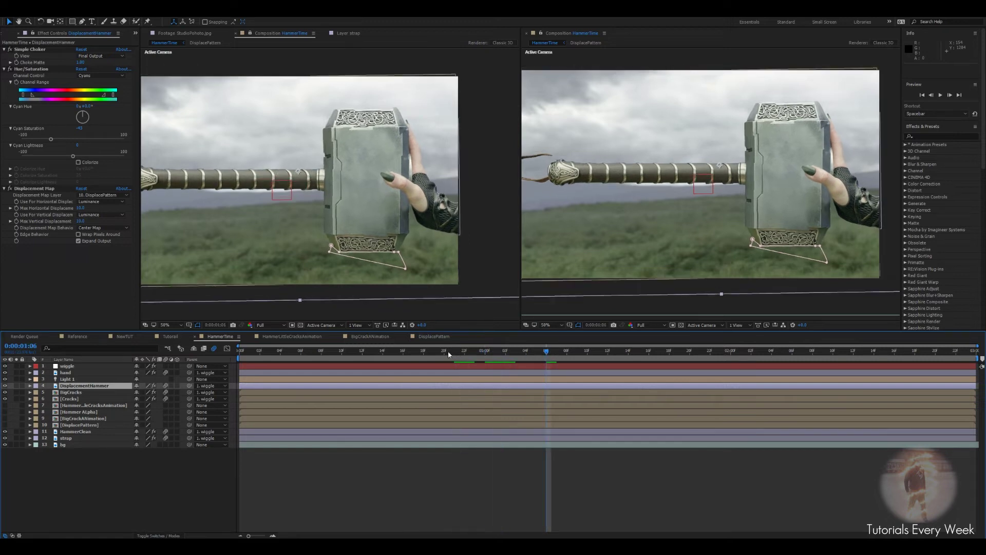
{"action": "left_click", "coordinate": [5, 386]}
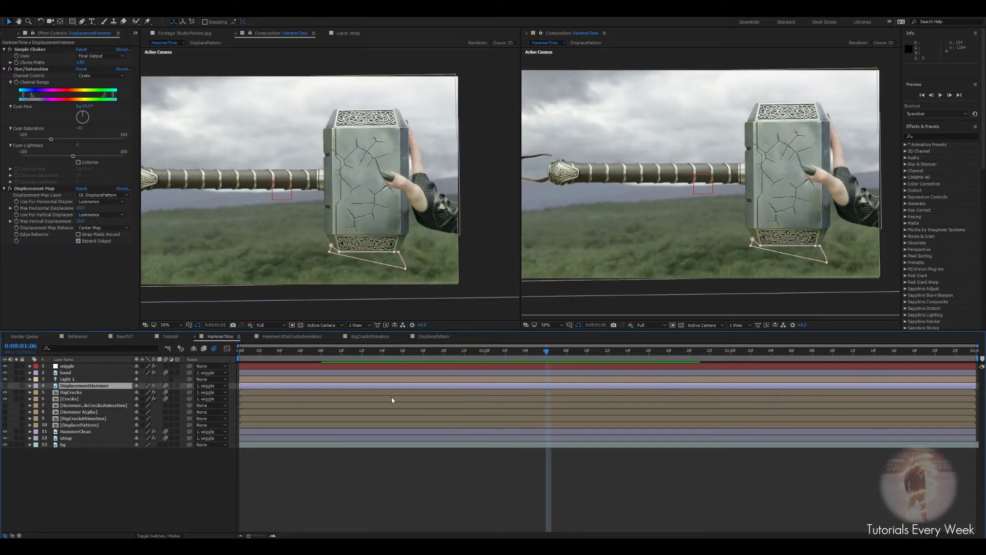
{"action": "left_click_drag", "start_coordinate": [558, 352], "coordinate": [535, 364]}
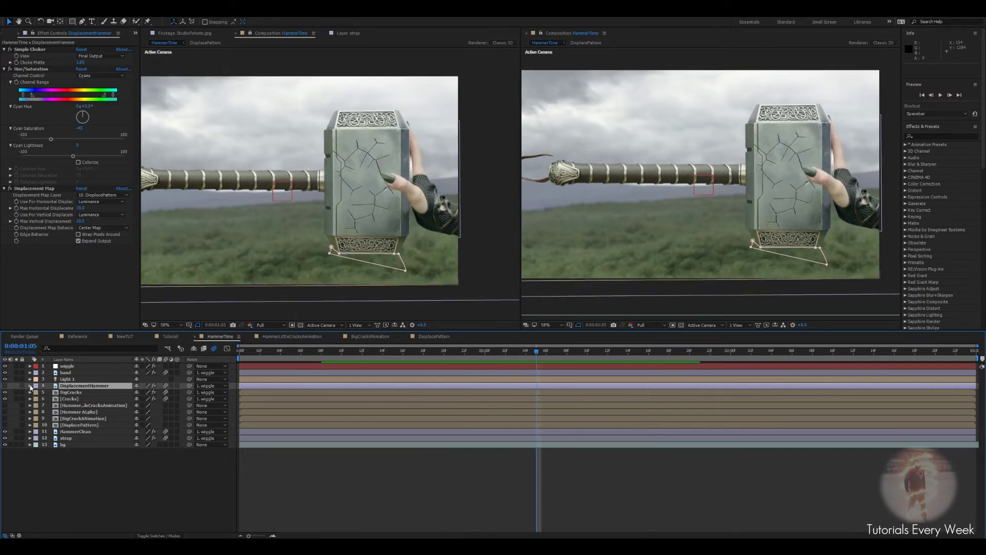
{"action": "left_click_drag", "start_coordinate": [85, 385], "coordinate": [75, 405]}
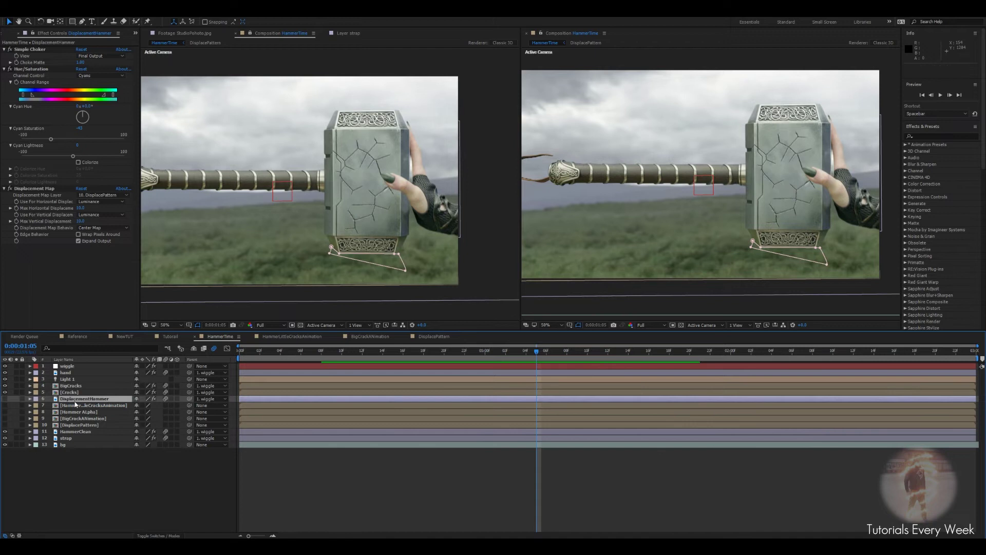
Make DisplacementHammer visible and keyframe its maximum horizontal and vertical displacement at 0 on 0:00:01:05
{"action": "left_click", "coordinate": [81, 208]}
{"action": "type", "text": "0"}
{"action": "key", "text": "Tab"}
{"action": "type", "text": "0"}
{"action": "key", "text": "Return"}
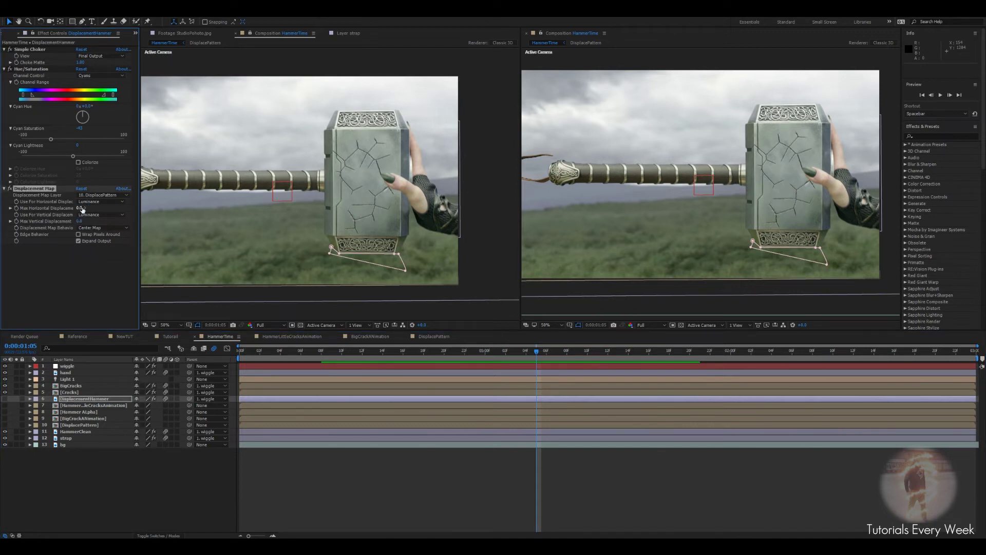
{"action": "left_click", "coordinate": [5, 399]}
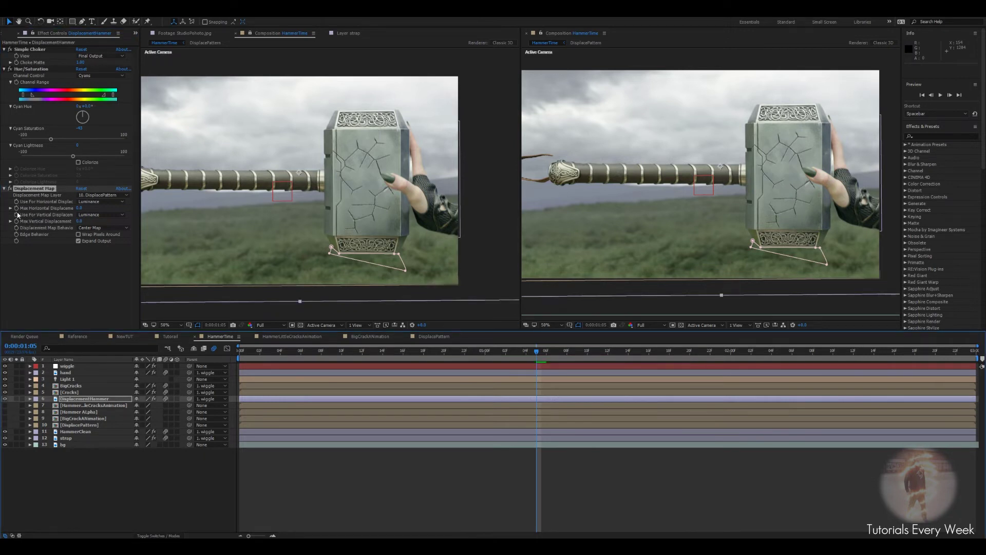
{"action": "left_click", "coordinate": [17, 208]}
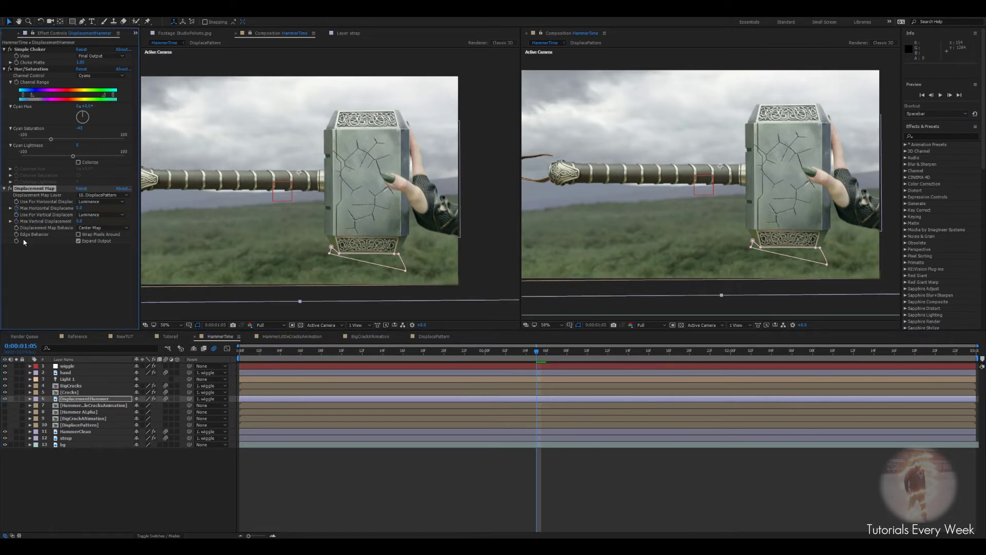
At 0:00:02:10, set DisplacementHammer's maximum horizontal displacement to 10 and maximum vertical displacement to -25, and inspect the hammer head
{"action": "left_click_drag", "start_coordinate": [538, 353], "coordinate": [835, 358]}
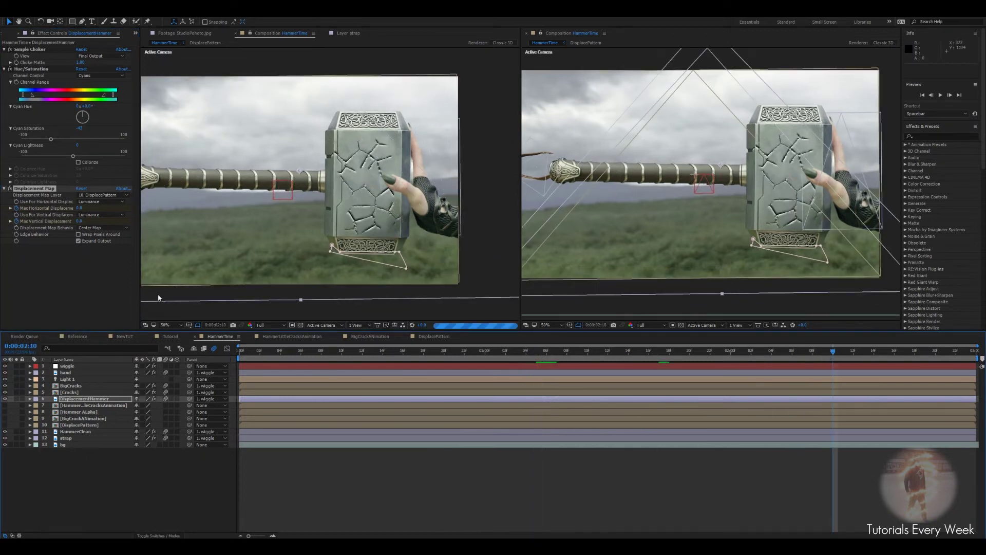
{"action": "left_click", "coordinate": [79, 208]}
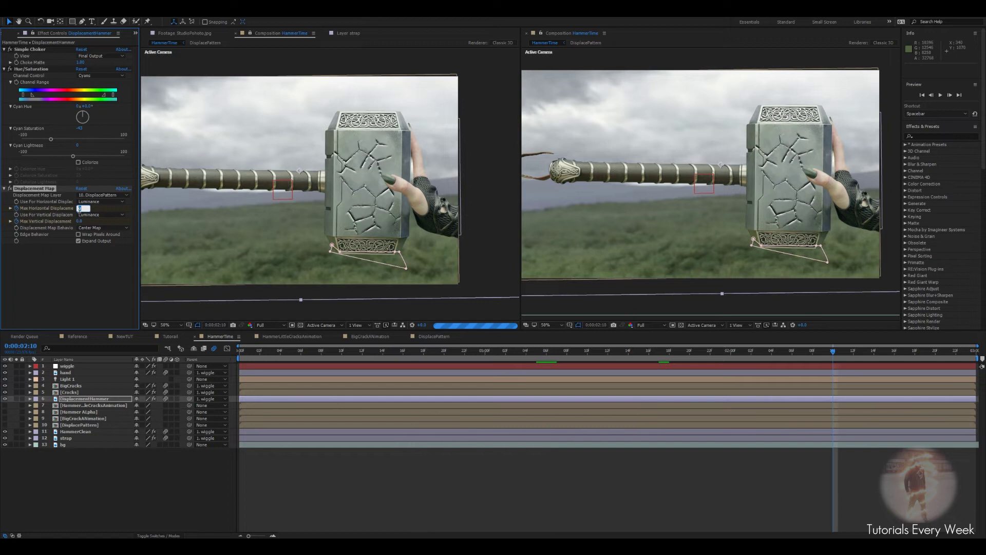
{"action": "type", "text": "10"}
{"action": "key", "text": "Return"}
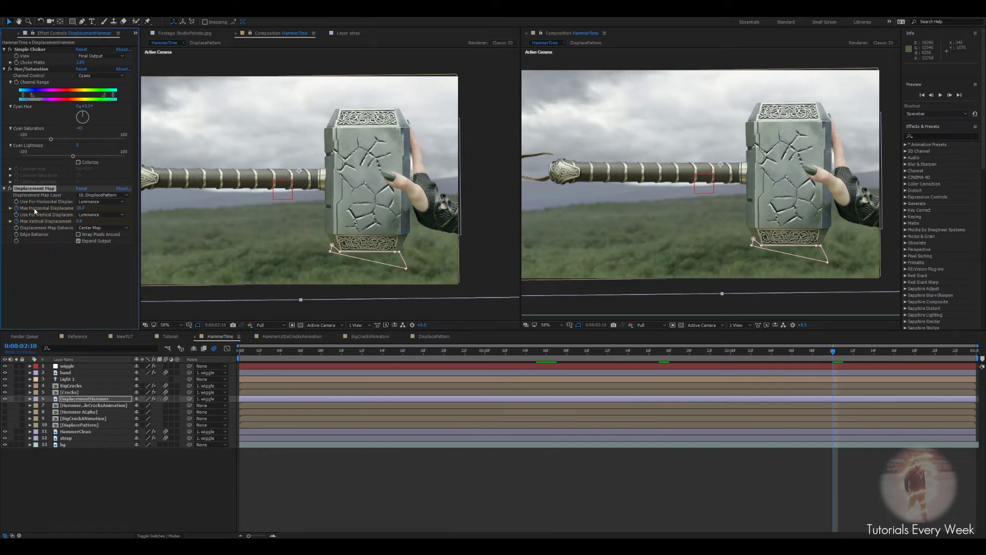
{"action": "left_click", "coordinate": [80, 221]}
{"action": "type", "text": "-25"}
{"action": "key", "text": "Return"}
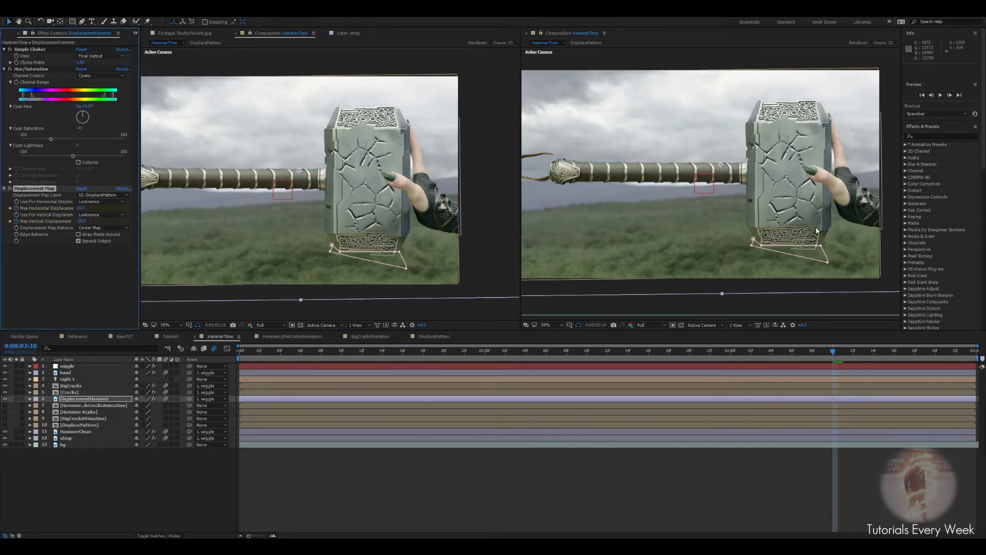
{"action": "scroll", "coordinate": [807, 206], "scroll_direction": "up", "scroll_amount": 2}
{"action": "left_click_drag", "start_coordinate": [807, 206], "coordinate": [644, 226]}
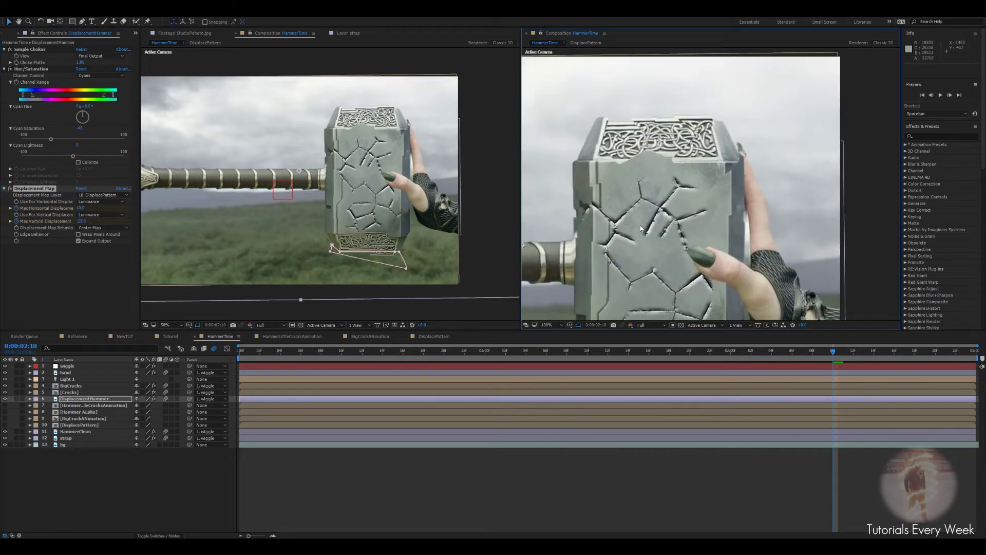
{"action": "scroll", "coordinate": [643, 226], "scroll_direction": "up", "scroll_amount": 2}
{"action": "scroll", "coordinate": [669, 210], "scroll_direction": "down", "scroll_amount": 2}
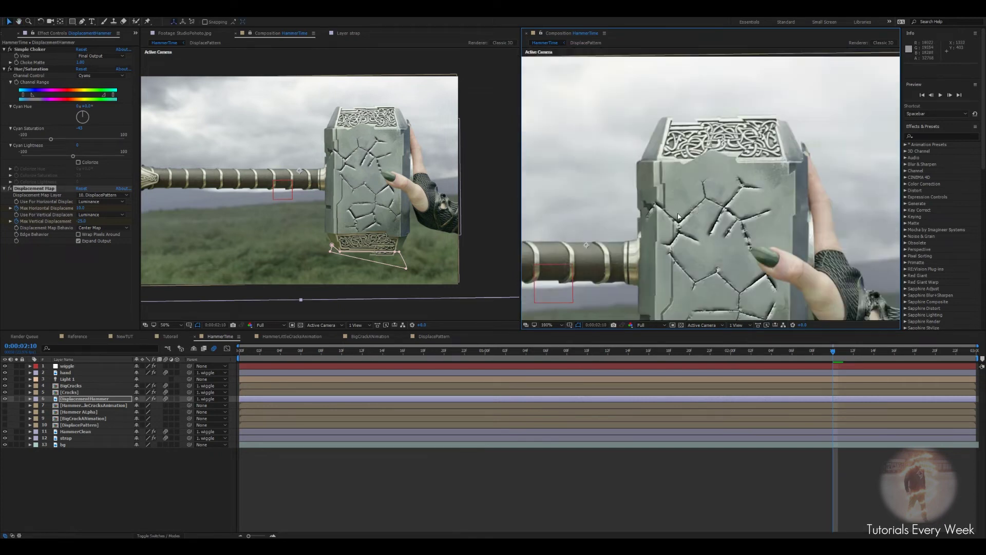
In the DisplacePattern composition, set the Cell Pattern size of the CellsCrack layer to 103 while checking the breakup of the hammer head
{"action": "scroll", "coordinate": [670, 211], "scroll_direction": "up", "scroll_amount": 1}
{"action": "scroll", "coordinate": [671, 203], "scroll_direction": "up", "scroll_amount": 1}
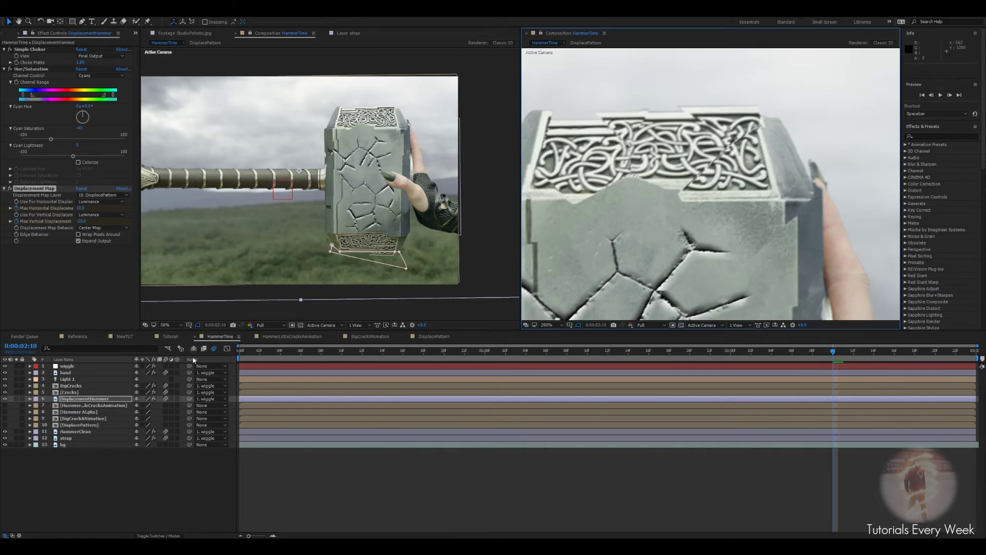
{"action": "left_click", "coordinate": [434, 336]}
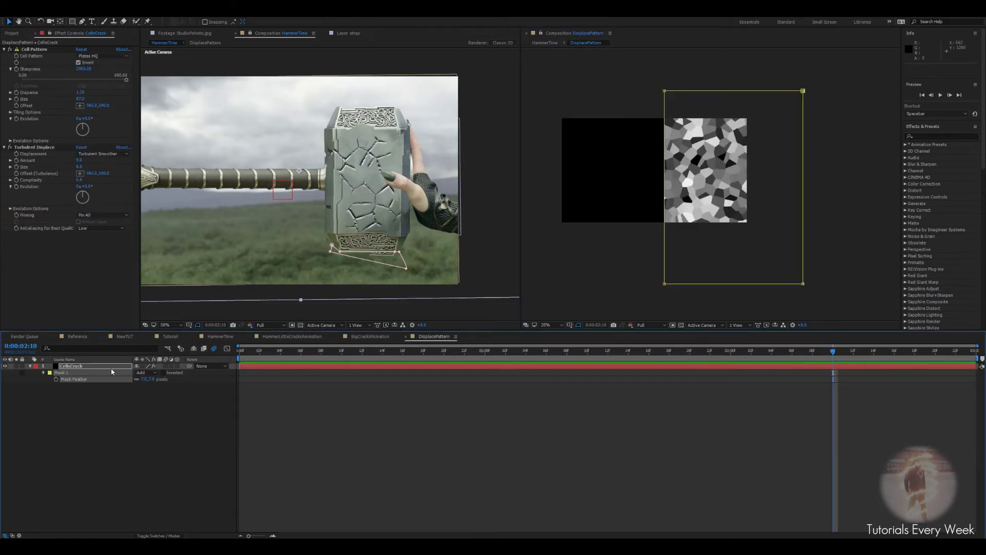
{"action": "left_click", "coordinate": [99, 368]}
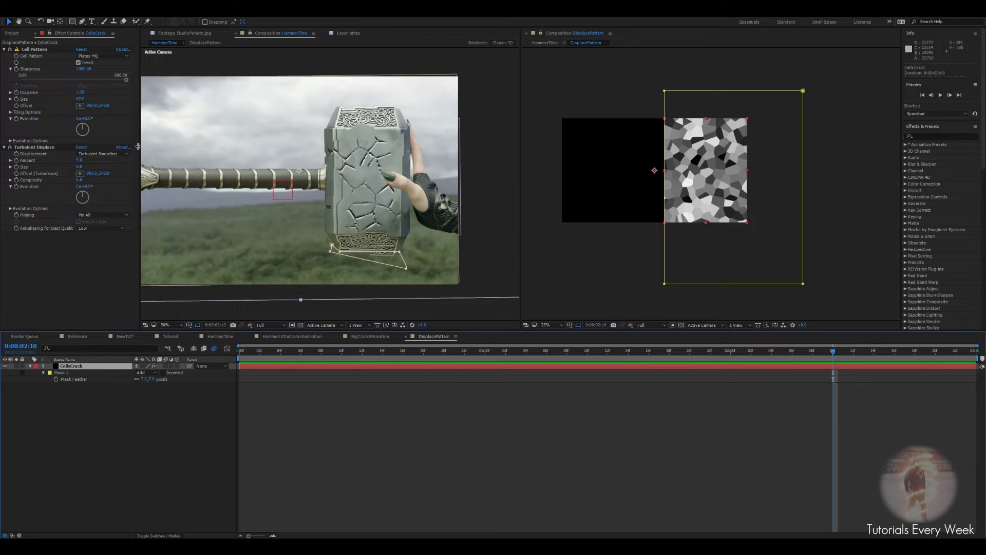
{"action": "left_click_drag", "start_coordinate": [79, 99], "coordinate": [90, 99]}
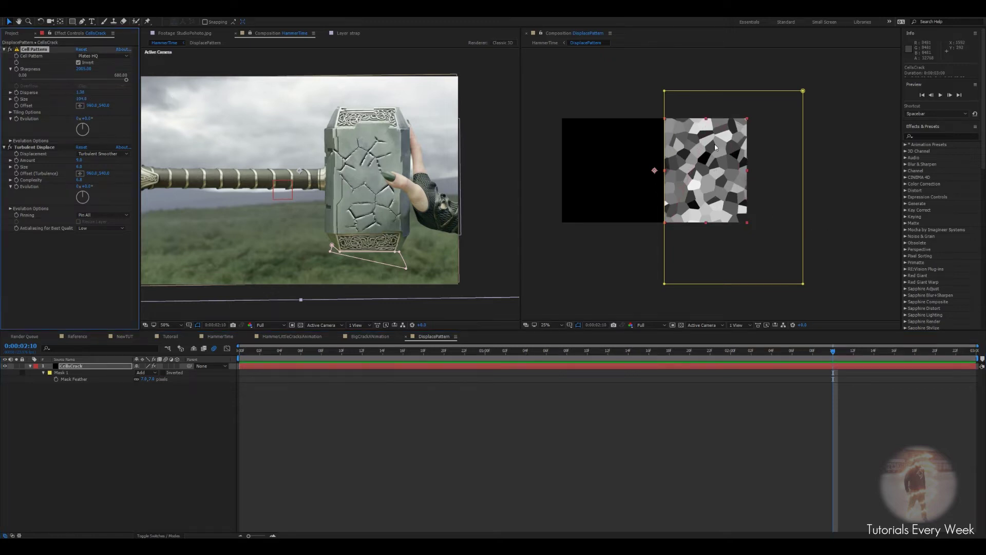
{"action": "scroll", "coordinate": [363, 131], "scroll_direction": "up", "scroll_amount": 4}
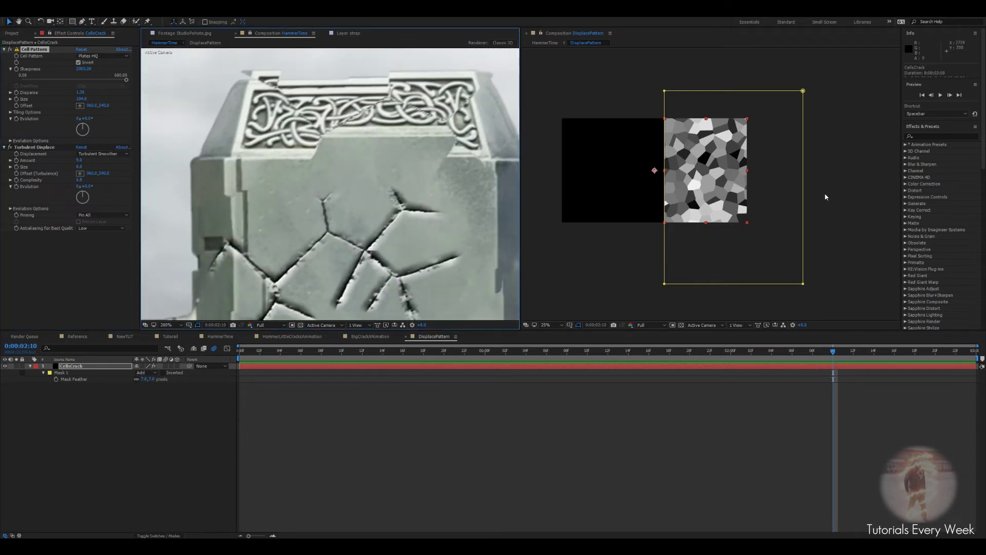
{"action": "left_click_drag", "start_coordinate": [301, 119], "coordinate": [296, 128]}
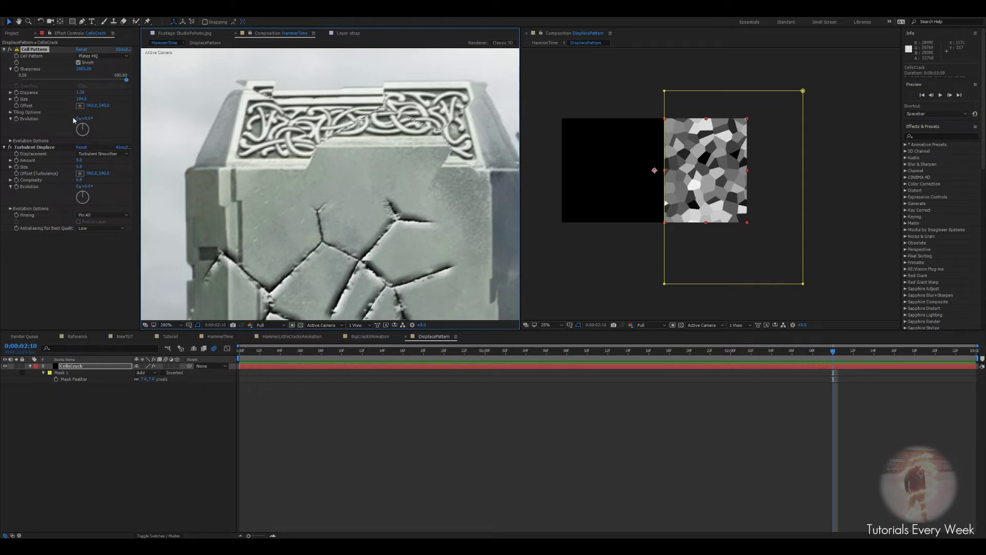
{"action": "left_click_drag", "start_coordinate": [84, 100], "coordinate": [83, 100]}
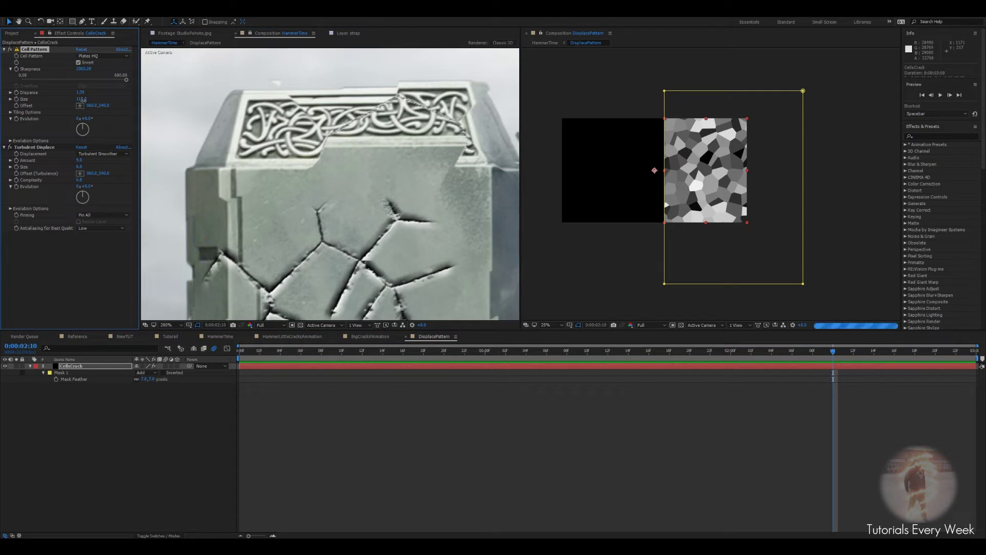
{"action": "scroll", "coordinate": [347, 218], "scroll_direction": "down", "scroll_amount": 2}
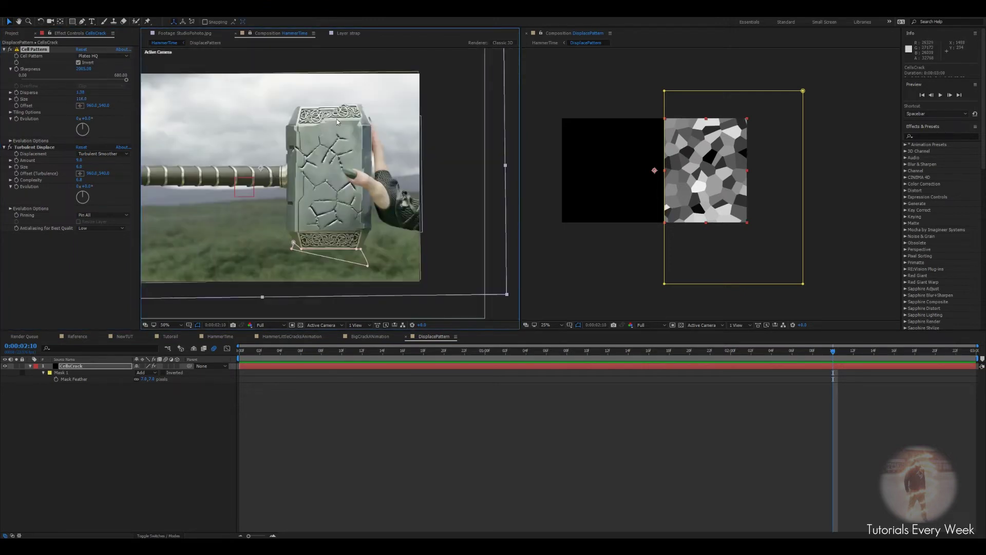
{"action": "left_click_drag", "start_coordinate": [82, 99], "coordinate": [92, 121]}
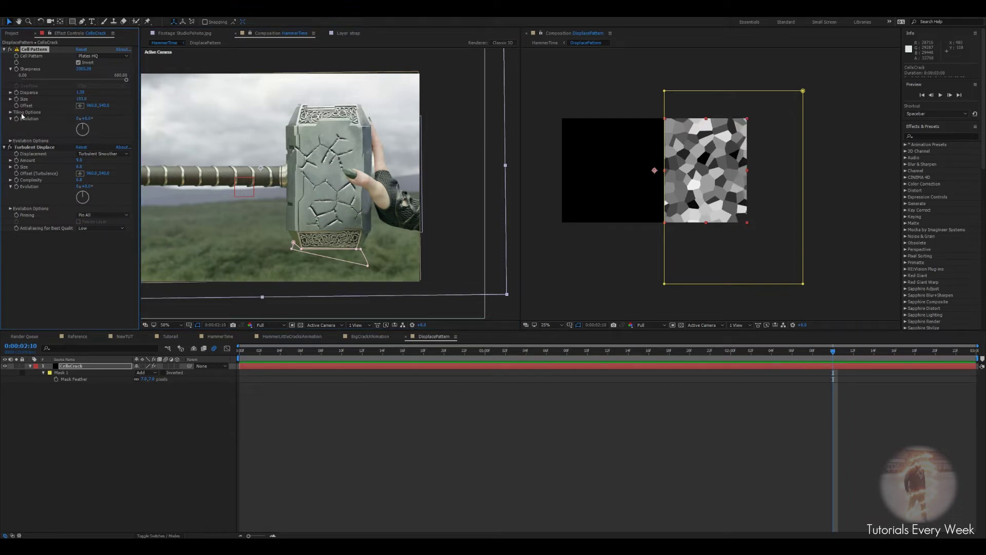
Set the random seed of the CellsCrack cell pattern to 190 and check the hammer head
{"action": "left_click", "coordinate": [10, 140]}
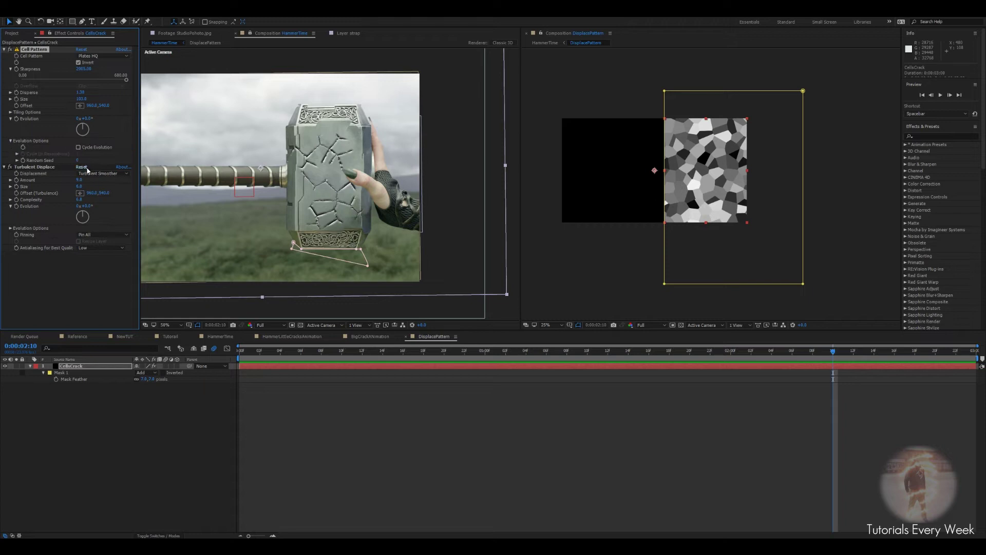
{"action": "left_click_drag", "start_coordinate": [77, 160], "coordinate": [81, 162]}
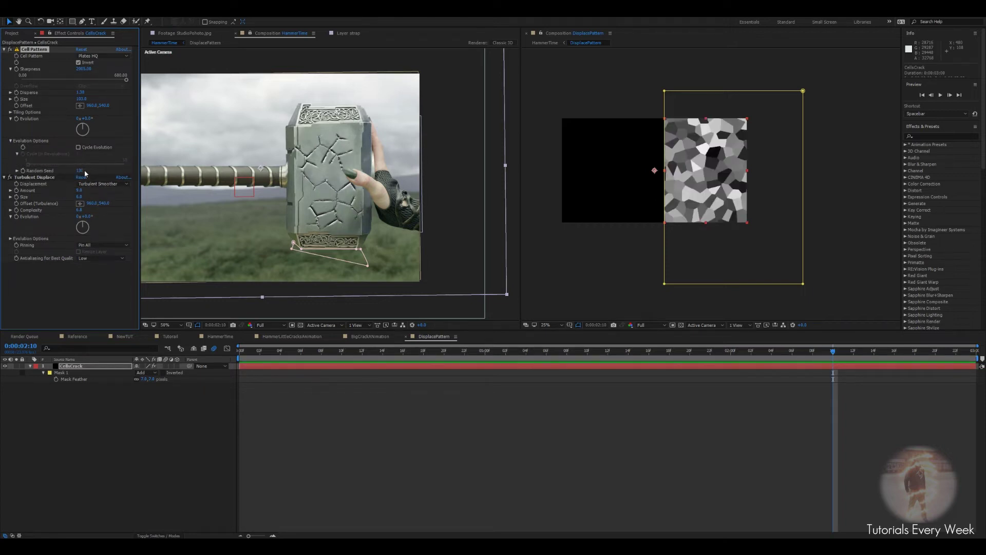
{"action": "left_click", "coordinate": [80, 171]}
{"action": "type", "text": "190"}
{"action": "key", "text": "Return"}
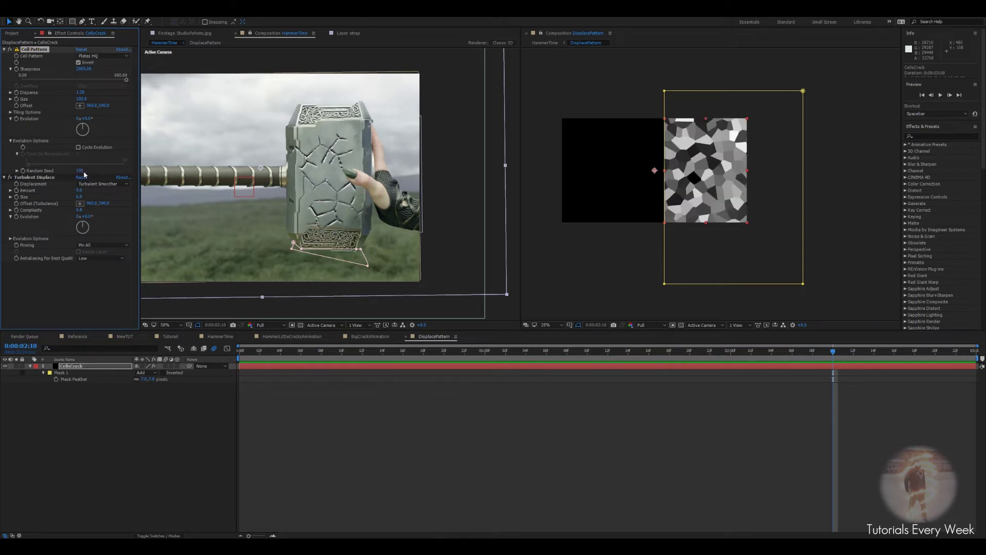
{"action": "scroll", "coordinate": [329, 206], "scroll_direction": "up", "scroll_amount": 1}
{"action": "left_click_drag", "start_coordinate": [339, 313], "coordinate": [331, 257]}
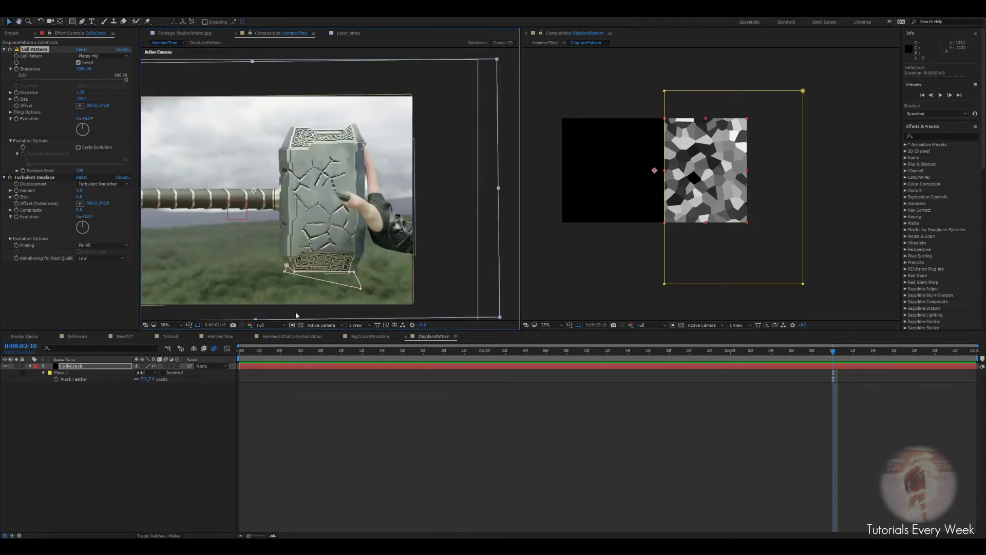
In HammerTime, apply Easy Ease to all of DisplacementHammer's displacement keyframes and preview the animation from 0:00:01:01
{"action": "left_click", "coordinate": [220, 336]}
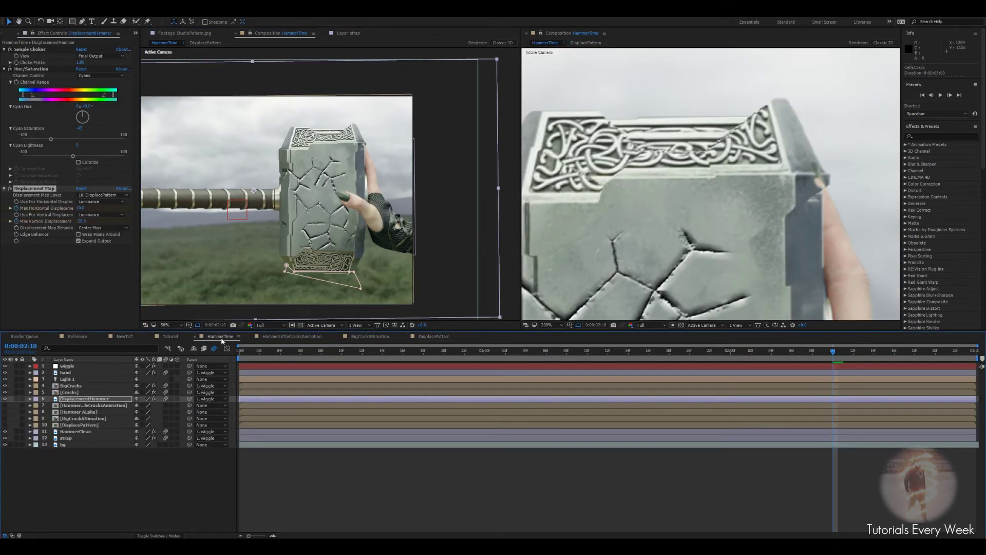
{"action": "left_click_drag", "start_coordinate": [666, 200], "coordinate": [680, 189]}
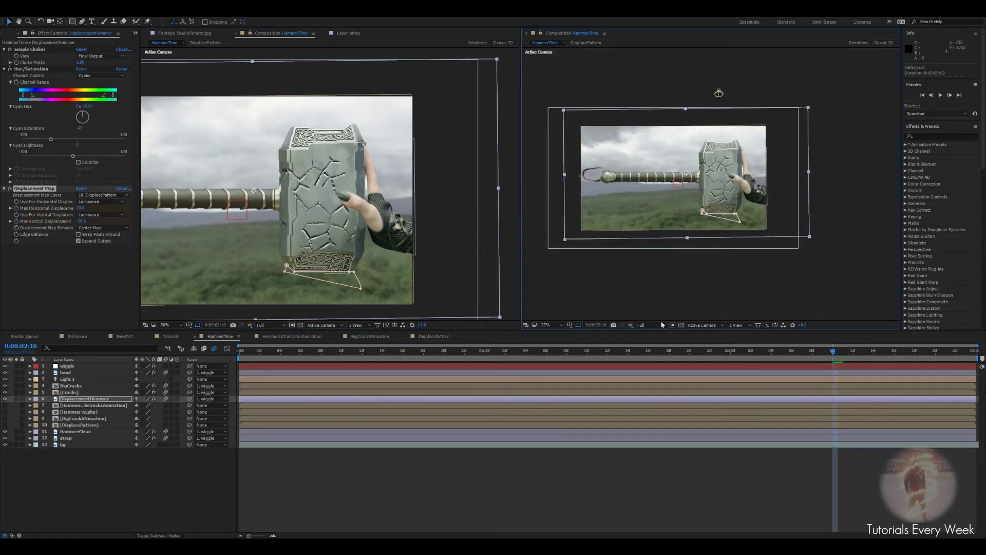
{"action": "key", "text": "u"}
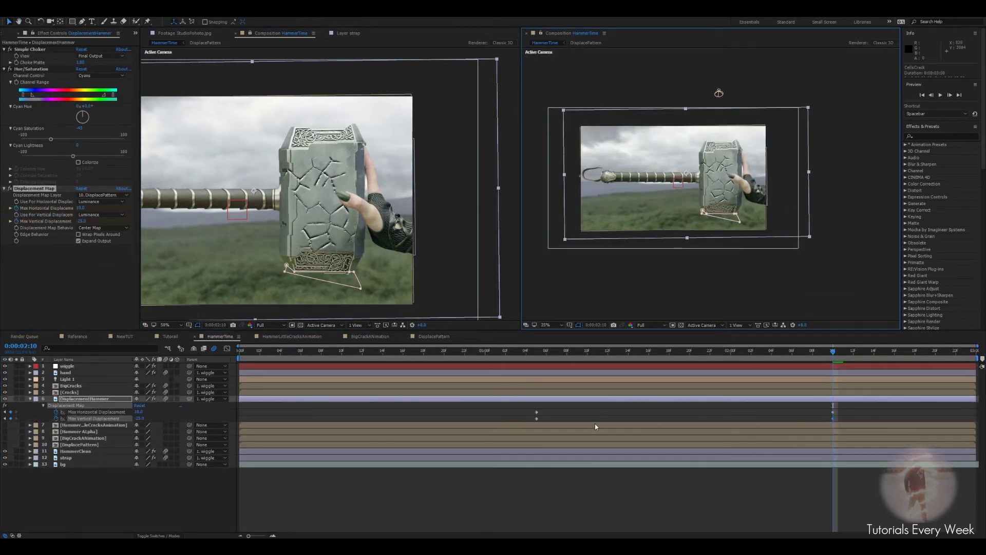
{"action": "left_click_drag", "start_coordinate": [515, 408], "coordinate": [852, 420]}
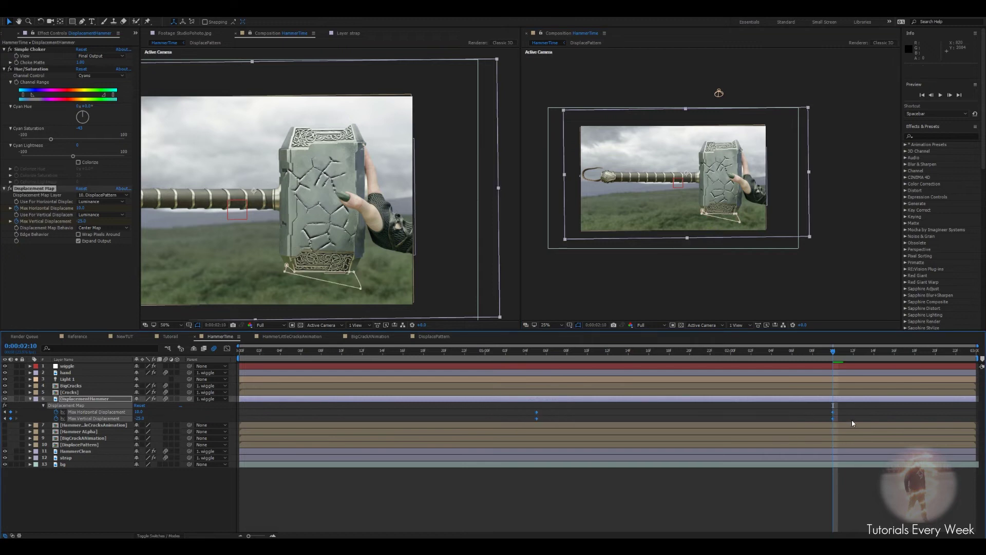
{"action": "left_click_drag", "start_coordinate": [831, 353], "coordinate": [496, 352]}
{"action": "key", "text": "space"}
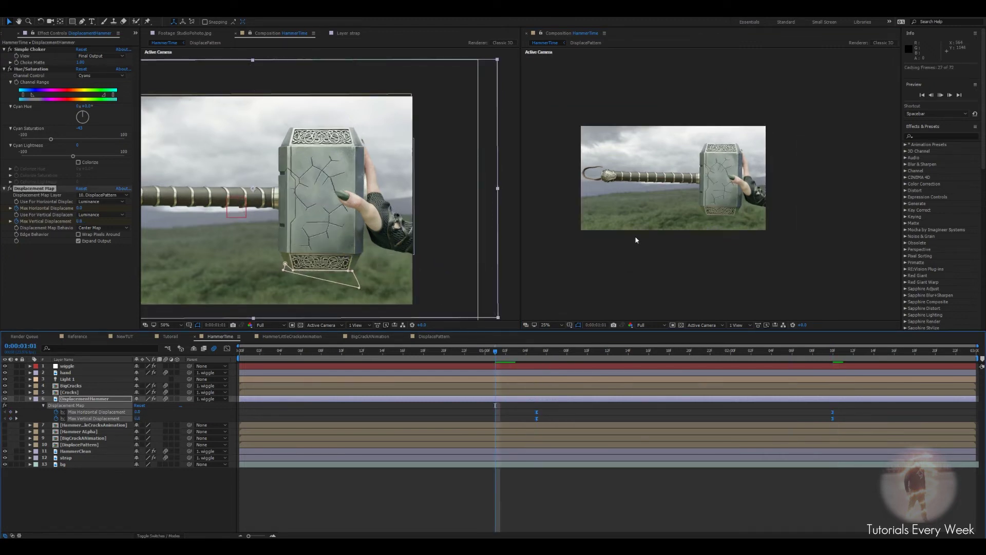
{"action": "scroll", "coordinate": [637, 238], "scroll_direction": "up", "scroll_amount": 2}
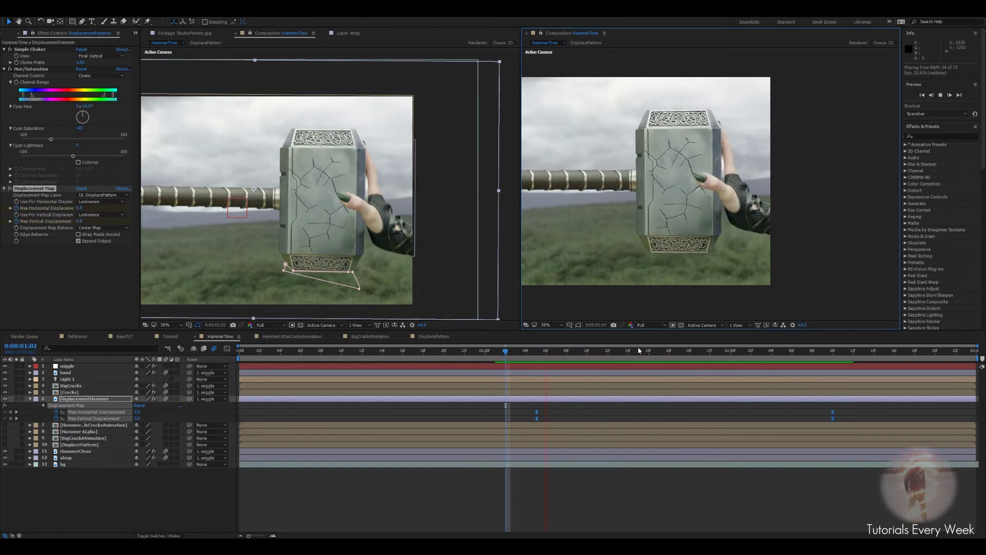
{"action": "key", "text": "space"}
Move DisplacementHammer's starting displacement keyframes to 0:00:01:09 and its ending ones to 0:00:01:11, and preview the break
{"action": "left_click_drag", "start_coordinate": [692, 353], "coordinate": [578, 391]}
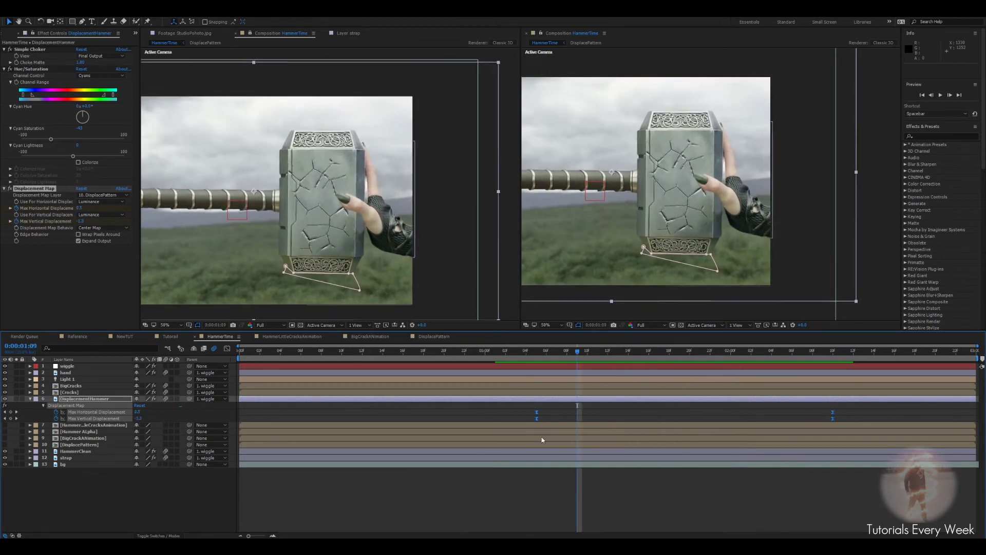
{"action": "left_click_drag", "start_coordinate": [537, 415], "coordinate": [578, 415]}
{"action": "left_click", "coordinate": [676, 422]}
{"action": "left_click_drag", "start_coordinate": [856, 405], "coordinate": [597, 419]}
{"action": "key", "text": "space"}
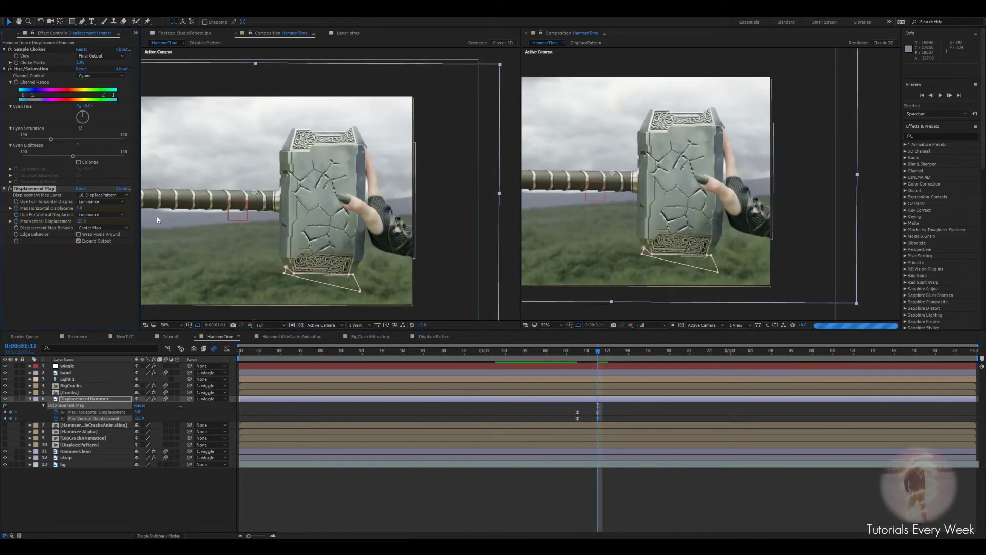
Inspect the displaced hammer head and change DisplacementHammer's displacement map behavior to Tile Map
{"action": "scroll", "coordinate": [694, 232], "scroll_direction": "down", "scroll_amount": 2}
{"action": "scroll", "coordinate": [694, 231], "scroll_direction": "up", "scroll_amount": 4}
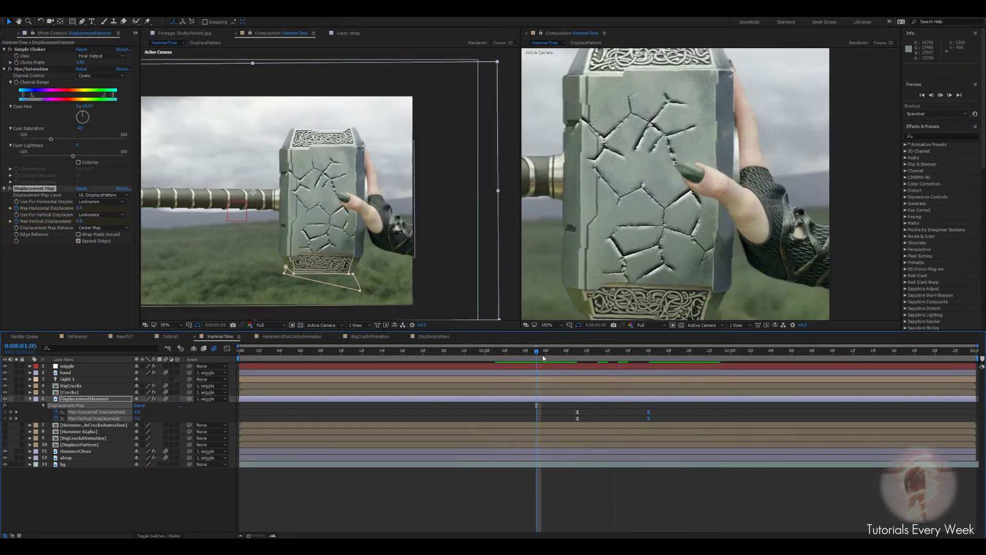
{"action": "scroll", "coordinate": [647, 306], "scroll_direction": "down", "scroll_amount": 2}
{"action": "left_click", "coordinate": [102, 227]}
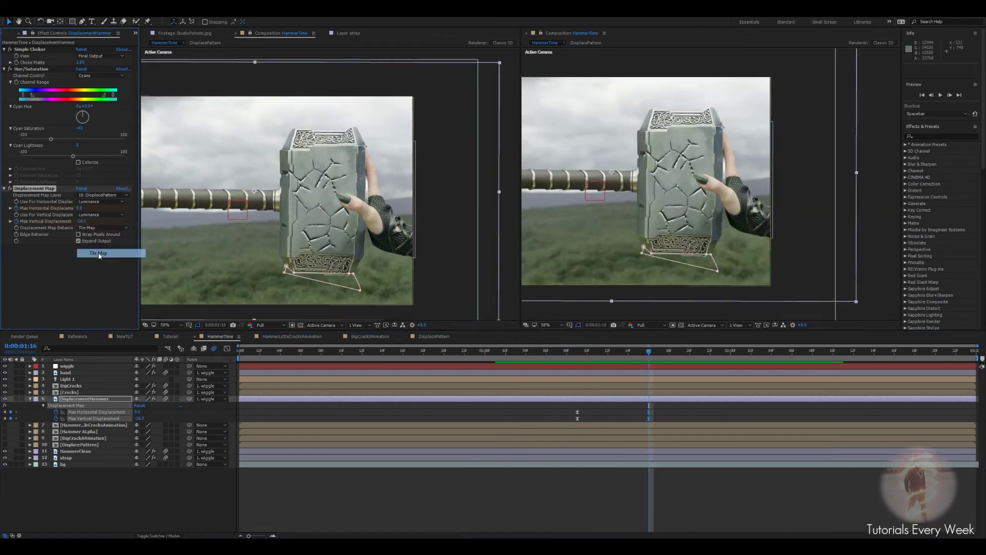
Use Tile Map as the Displacement Map behavior and set maximum horizontal displacement to 15 and vertical to -15
{"action": "left_click", "coordinate": [90, 252]}
{"action": "left_click", "coordinate": [80, 207]}
{"action": "type", "text": "15"}
{"action": "key", "text": "Tab"}
{"action": "type", "text": "-15"}
{"action": "key", "text": "Return"}
Preview the crack displacement animation from 0:00:01:07
{"action": "left_click", "coordinate": [557, 353]}
{"action": "key", "text": "space"}
{"action": "scroll", "coordinate": [695, 249], "scroll_direction": "down", "scroll_amount": 1}
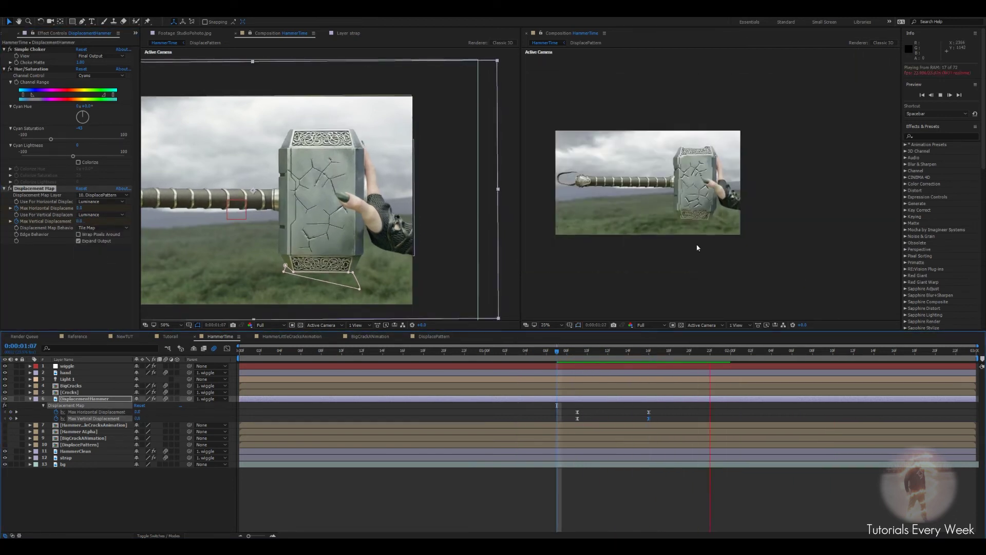
{"action": "scroll", "coordinate": [696, 249], "scroll_direction": "up", "scroll_amount": 1}
{"action": "key", "text": "space"}
Move the horizontal and vertical displacement keyframes to 0:00:01:14 and 0:00:01:23, and preview the new timing
{"action": "left_click_drag", "start_coordinate": [713, 422], "coordinate": [725, 414]}
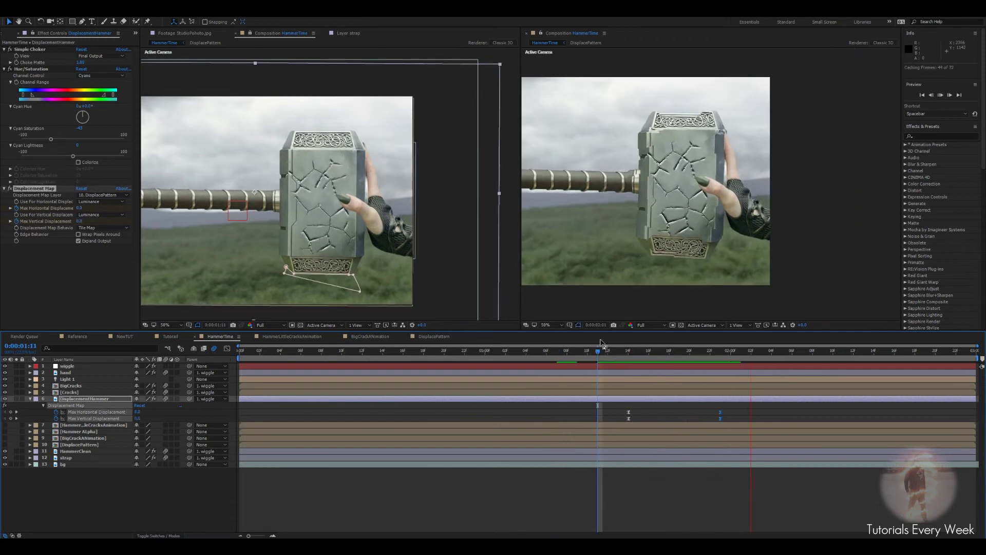
{"action": "scroll", "coordinate": [627, 273], "scroll_direction": "down", "scroll_amount": 2}
{"action": "left_click_drag", "start_coordinate": [602, 354], "coordinate": [616, 355]}
{"action": "key", "text": "space"}
Examine the displaced cracks on the hammer head up close at 0:00:01:23 and 0:00:02:06
{"action": "mouse_move", "coordinate": [732, 373]}
{"action": "left_mouse_down"}
{"action": "mouse_move", "coordinate": [611, 378]}
{"action": "mouse_move", "coordinate": [726, 380]}
{"action": "left_mouse_up"}
{"action": "key", "text": "Page_Up"}
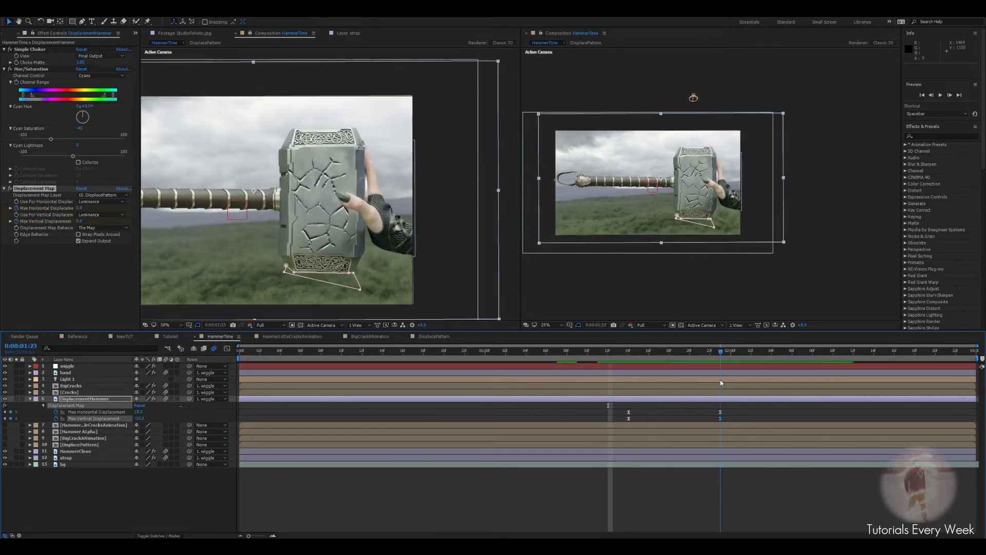
{"action": "left_click", "coordinate": [98, 228]}
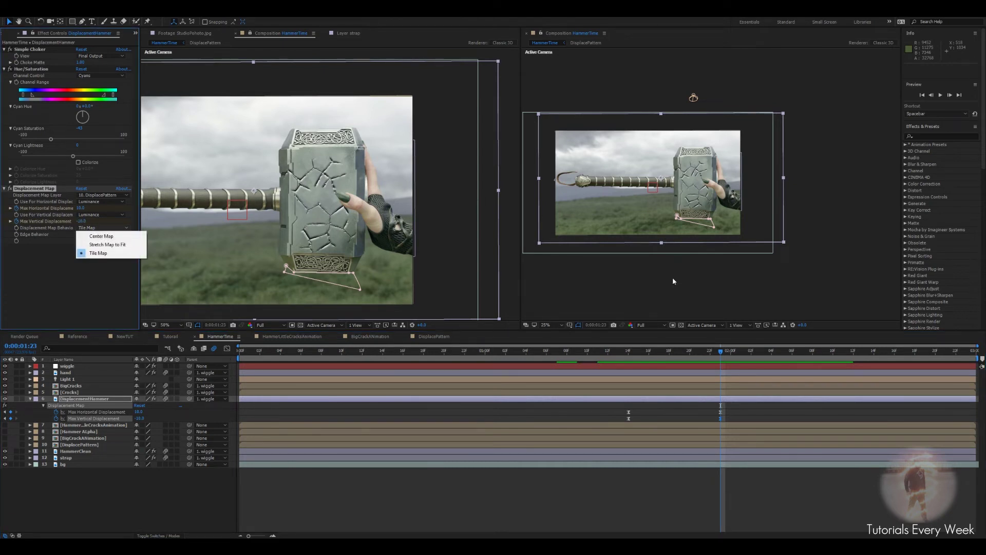
{"action": "left_click", "coordinate": [720, 355]}
{"action": "left_click_drag", "start_coordinate": [720, 354], "coordinate": [793, 360]}
{"action": "scroll", "coordinate": [716, 211], "scroll_direction": "up", "scroll_amount": 2}
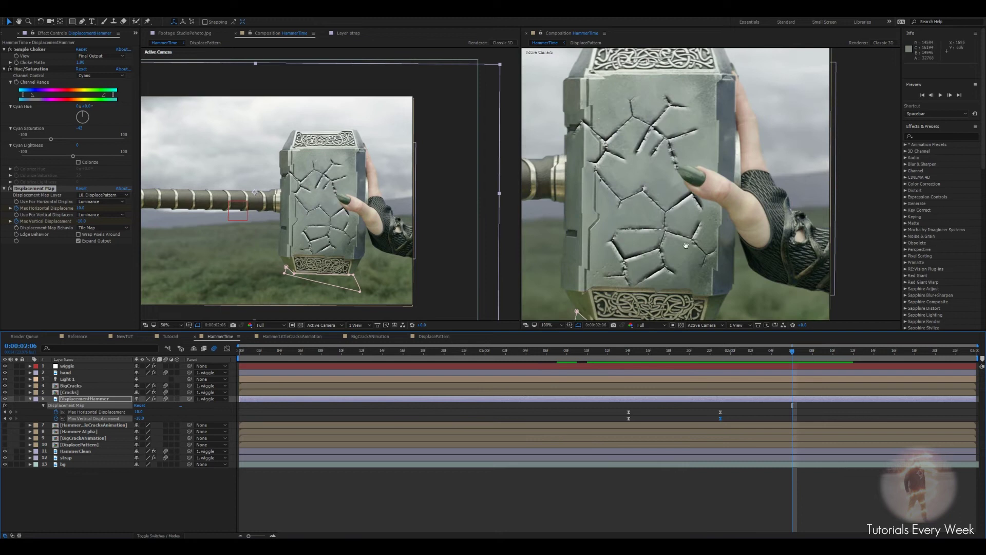
{"action": "left_click_drag", "start_coordinate": [713, 74], "coordinate": [684, 169]}
{"action": "scroll", "coordinate": [614, 207], "scroll_direction": "down", "scroll_amount": 2}
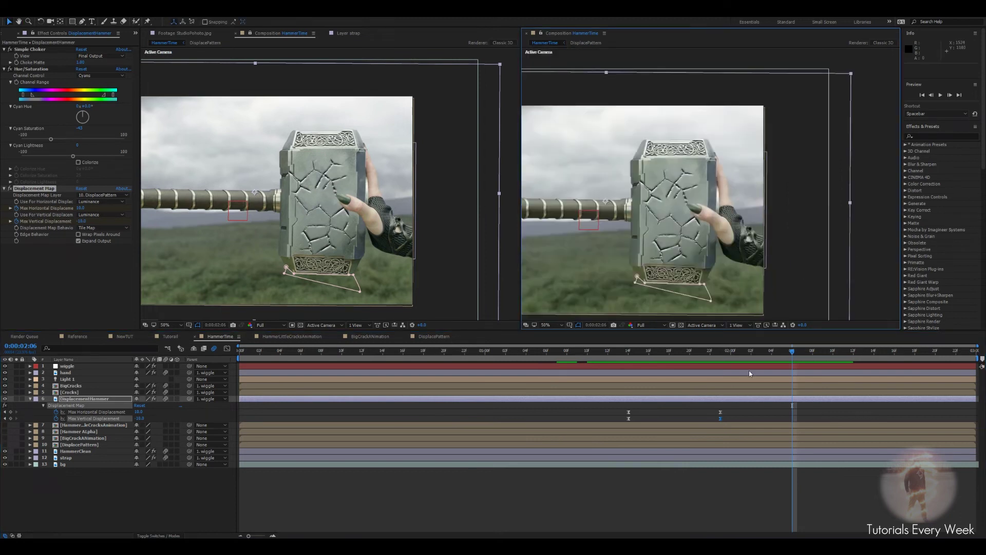
Trim the start of the DisplacementHammer layer to its first displacement keyframe at 0:00:01:14 and collapse its properties
{"action": "left_click", "coordinate": [659, 351]}
{"action": "key", "text": "j"}
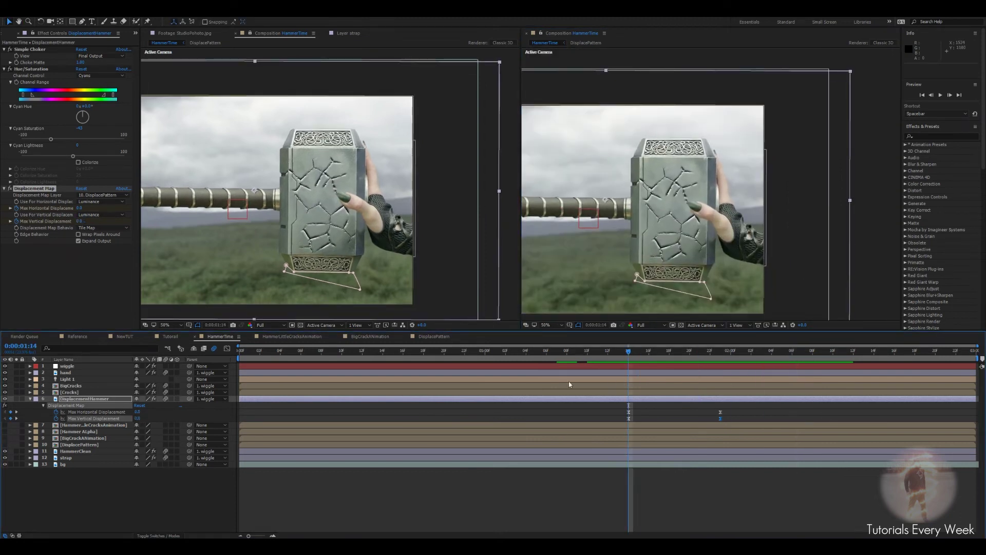
{"action": "left_click_drag", "start_coordinate": [237, 398], "coordinate": [626, 403]}
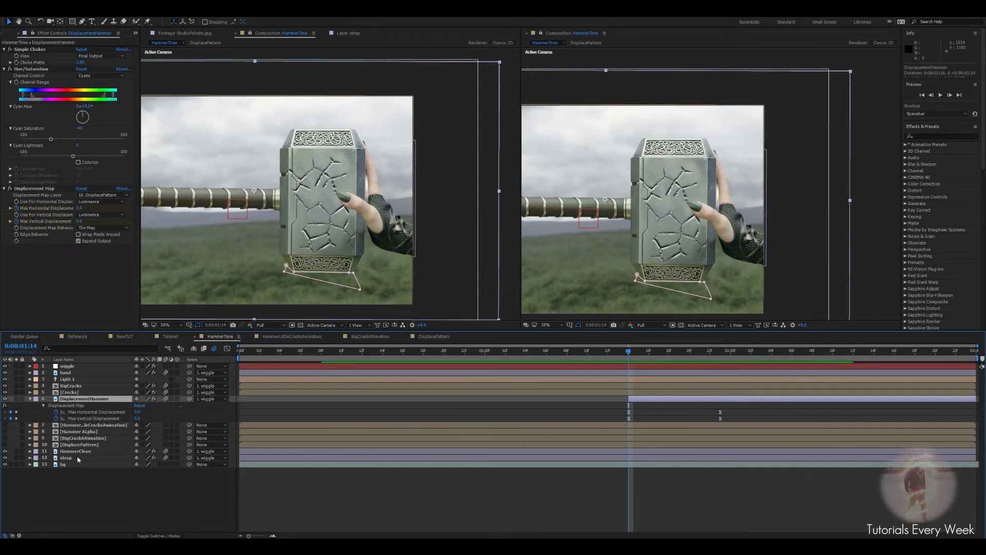
{"action": "left_click", "coordinate": [30, 399]}
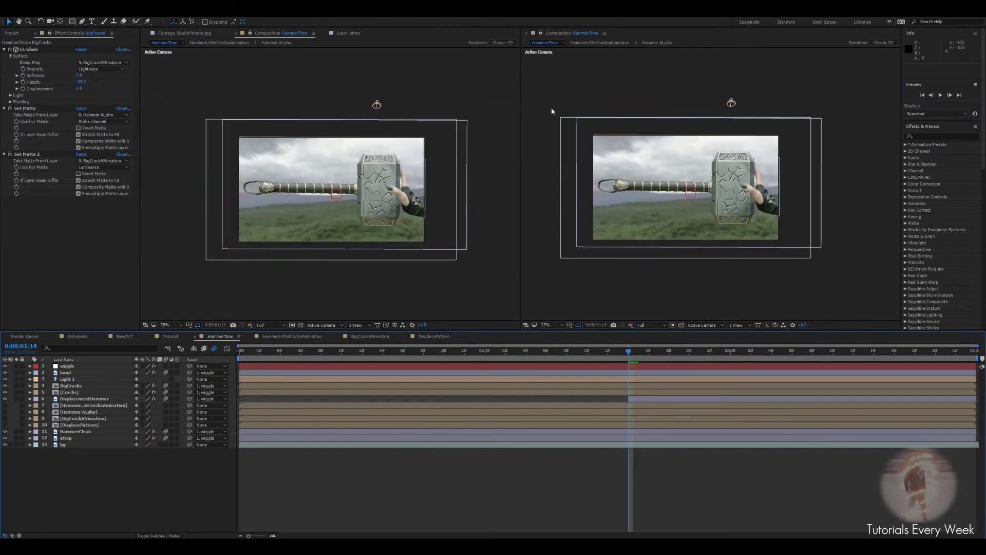
Close the second HammerTime composition viewer so that a single enlarged view of the hammer remains
{"action": "left_click", "coordinate": [527, 34]}
{"action": "left_click", "coordinate": [251, 33]}
{"action": "scroll", "coordinate": [452, 110], "scroll_direction": "up", "scroll_amount": 3}
{"action": "scroll", "coordinate": [486, 173], "scroll_direction": "down", "scroll_amount": 1}
{"action": "left_click_drag", "start_coordinate": [507, 179], "coordinate": [449, 143]}
Apply the CC Slant effect to the strap layer
{"action": "left_click", "coordinate": [95, 438]}
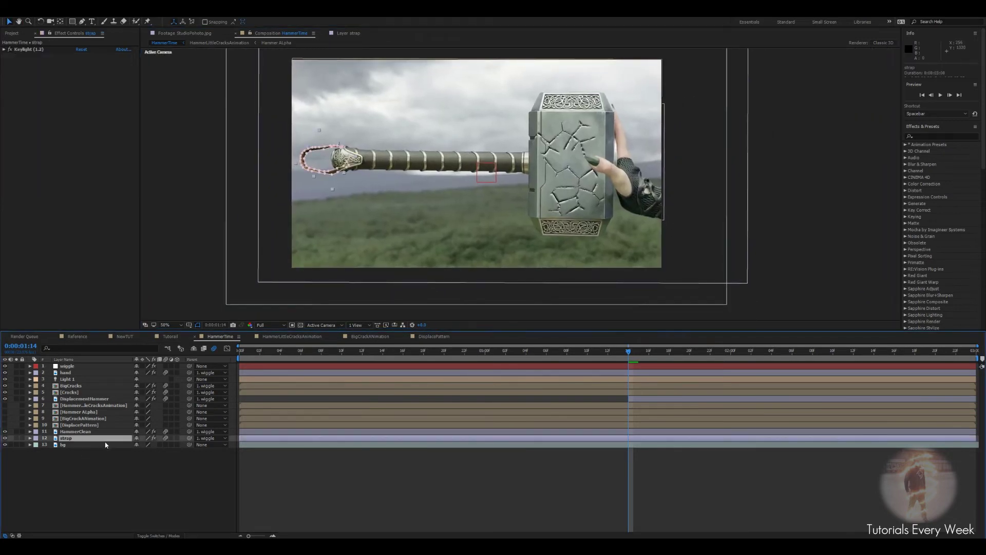
{"action": "key", "text": "ctrl+space"}
{"action": "type", "text": "cc slant"}
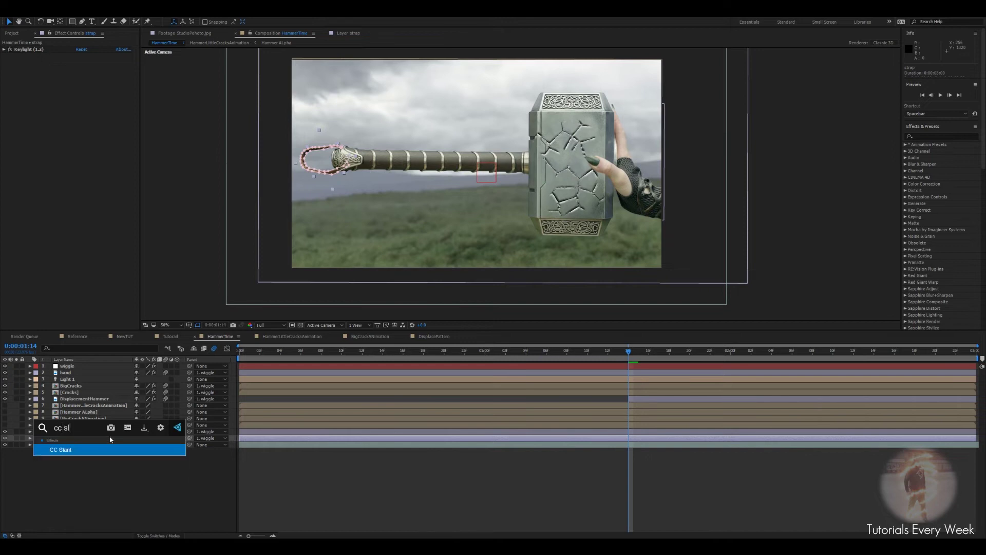
{"action": "key", "text": "Return"}
Place the CC Slant floor point where the strap meets the end of the hammer's handle
{"action": "left_click", "coordinate": [80, 82]}
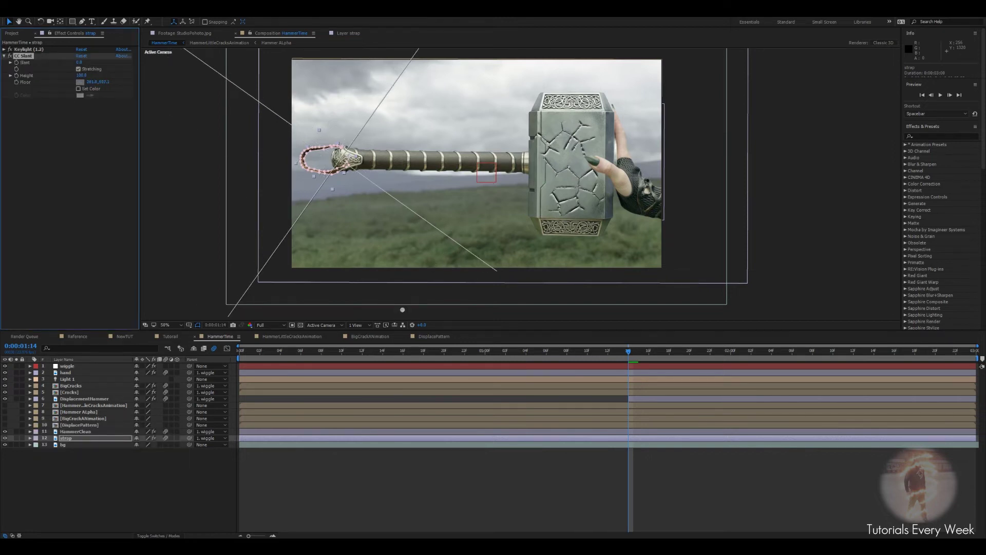
{"action": "left_click", "coordinate": [342, 160]}
{"action": "scroll", "coordinate": [301, 166], "scroll_direction": "up", "scroll_amount": 2}
{"action": "left_click_drag", "start_coordinate": [224, 155], "coordinate": [502, 250]}
{"action": "left_click_drag", "start_coordinate": [295, 180], "coordinate": [312, 210]}
{"action": "scroll", "coordinate": [369, 216], "scroll_direction": "down", "scroll_amount": 1}
{"action": "key", "text": "v"}
Test the CC Slant amount on the strap and set it back to 0
{"action": "left_click_drag", "start_coordinate": [80, 62], "coordinate": [107, 70]}
{"action": "left_click", "coordinate": [81, 62]}
{"action": "left_click", "coordinate": [80, 63]}
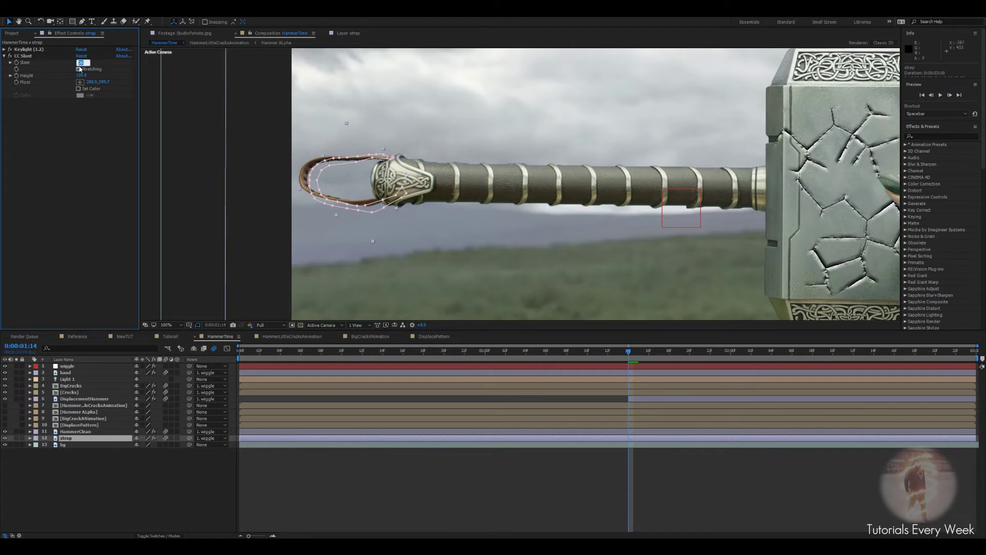
{"action": "type", "text": "0"}
{"action": "key", "text": "Return"}
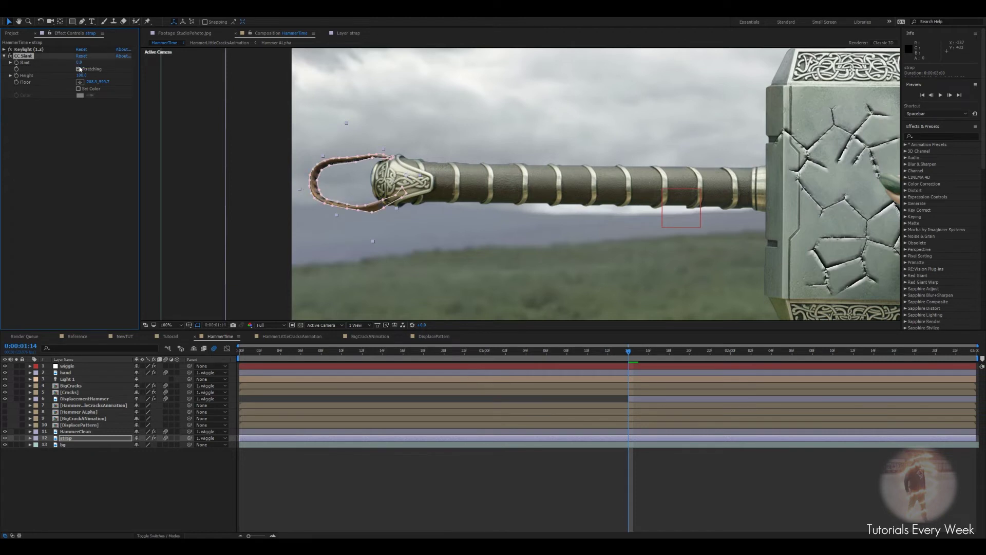
Give the strap's Slant property the expression wiggle(40,50) and check the movement at several frames
{"action": "left_click", "coordinate": [17, 63], "text": "alt"}
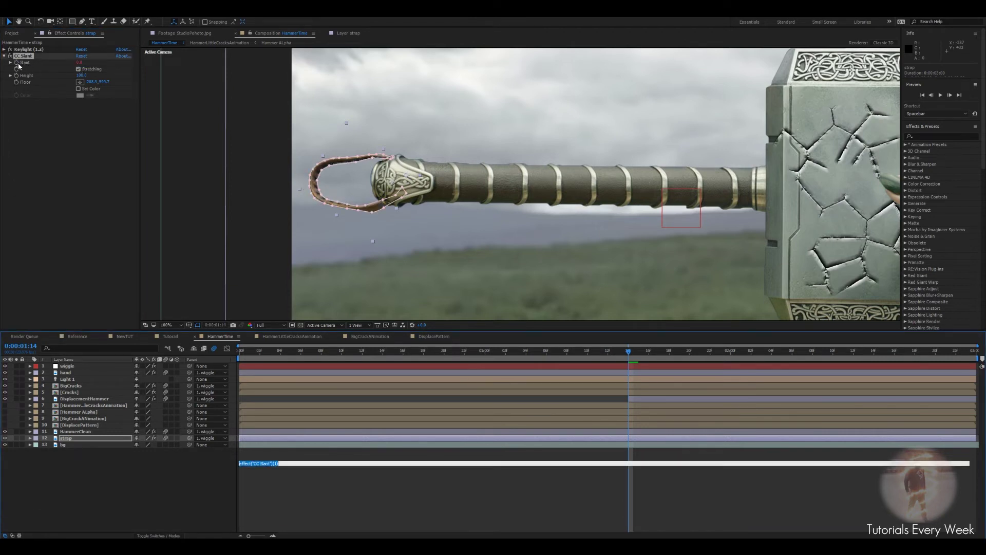
{"action": "type", "text": "wiggle(40,50"}
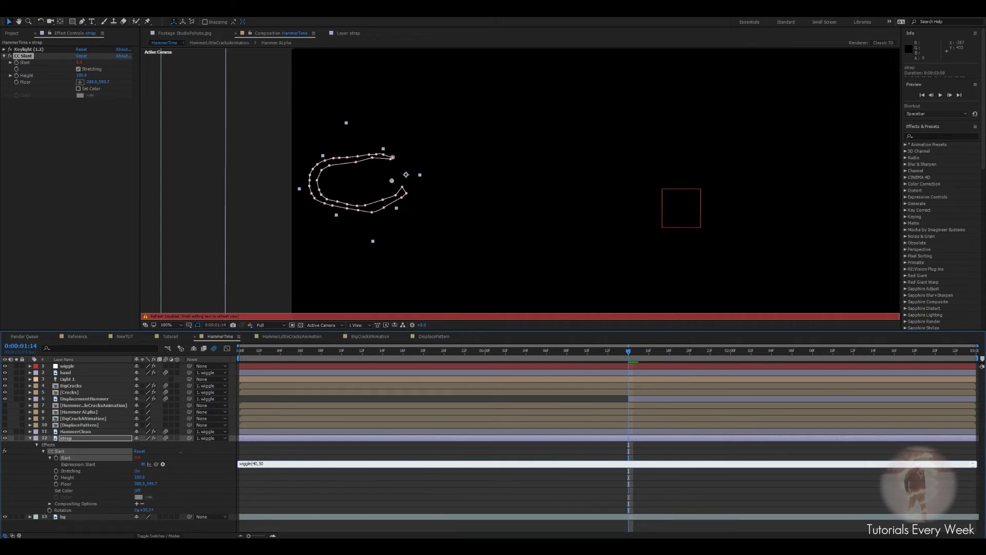
{"action": "left_click", "coordinate": [288, 488]}
{"action": "left_click_drag", "start_coordinate": [627, 353], "coordinate": [473, 353]}
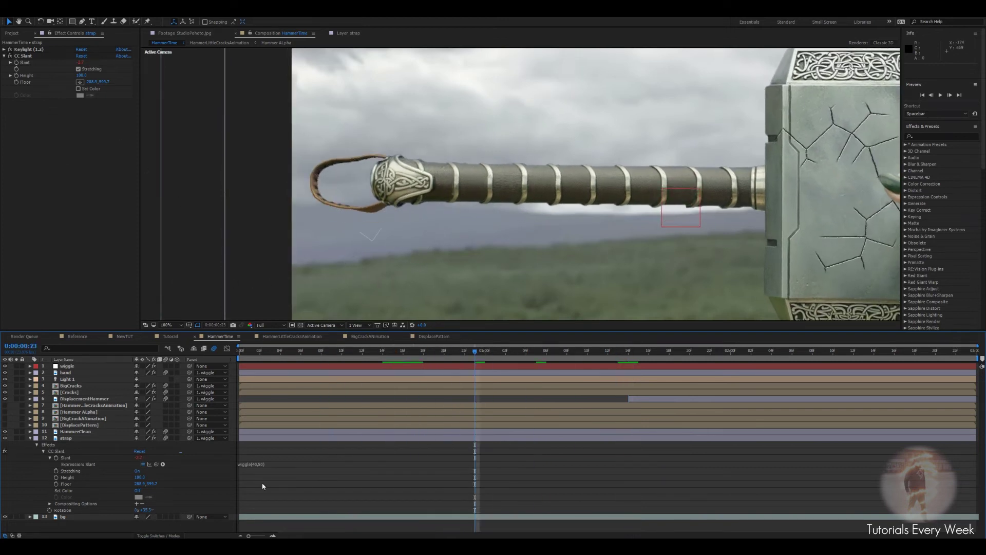
{"action": "left_click_drag", "start_coordinate": [485, 354], "coordinate": [331, 364]}
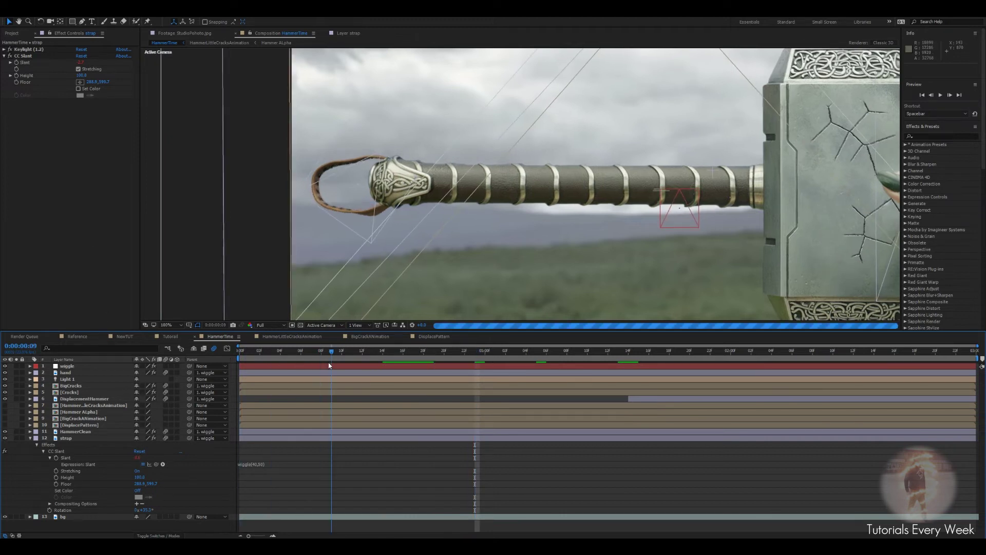
Add a Slider Control effect to the strap layer
{"action": "left_click", "coordinate": [268, 438]}
{"action": "key", "text": "ctrl+space"}
{"action": "type", "text": "slide"}
{"action": "key", "text": "Return"}
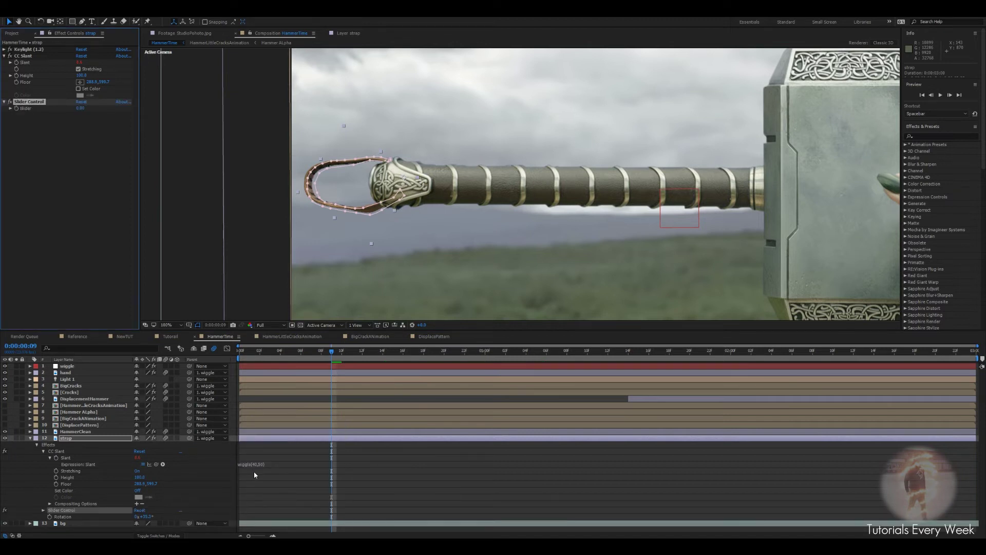
Replace the wiggle amplitude in the Slant expression with a link to the Slider Control's Slider value
{"action": "left_click", "coordinate": [262, 464]}
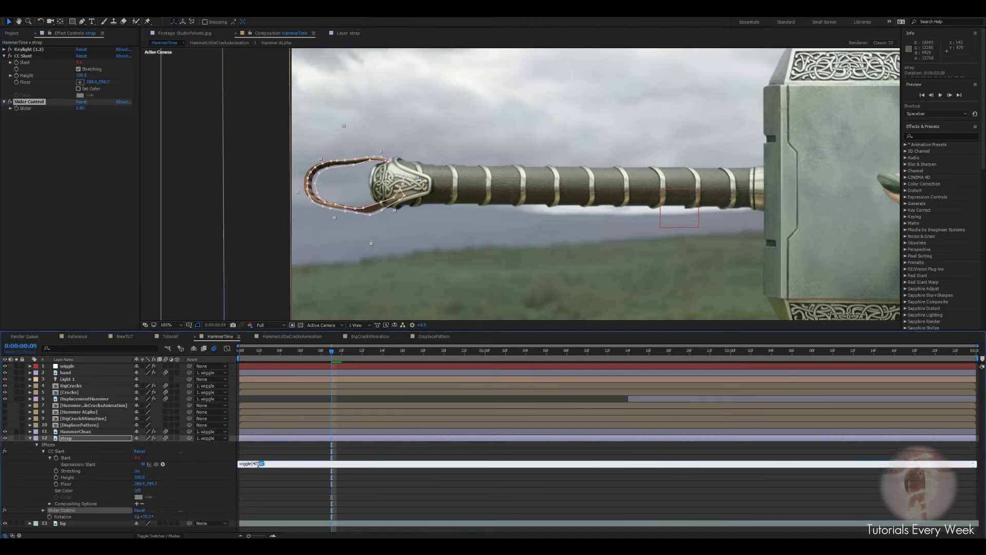
{"action": "left_click_drag", "start_coordinate": [156, 464], "coordinate": [23, 108]}
{"action": "left_click", "coordinate": [324, 488]}
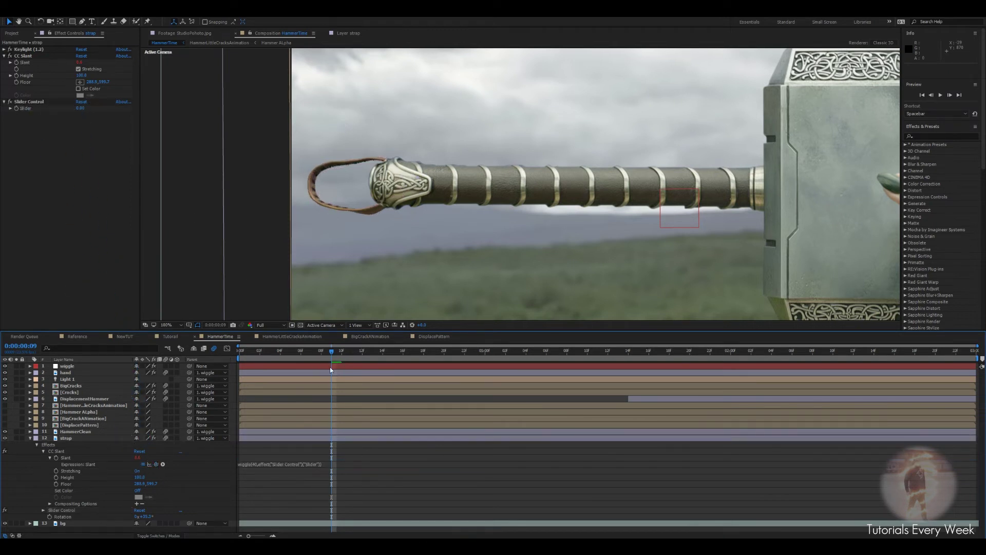
Keyframe the strap's Slider from 0 at the first frame to 50 at 0:00:00:20, preview it, and collapse the layer
{"action": "key", "text": "Home"}
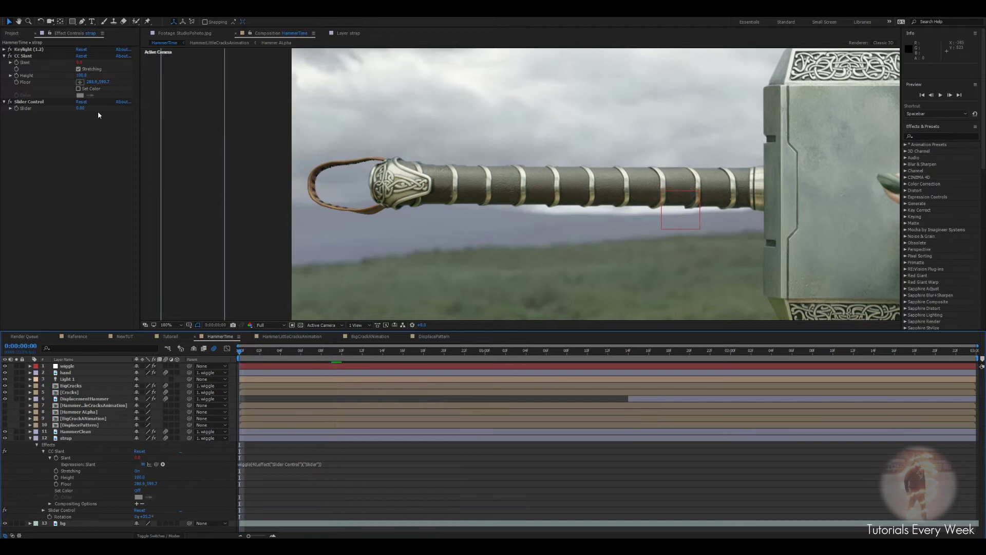
{"action": "left_click", "coordinate": [23, 101]}
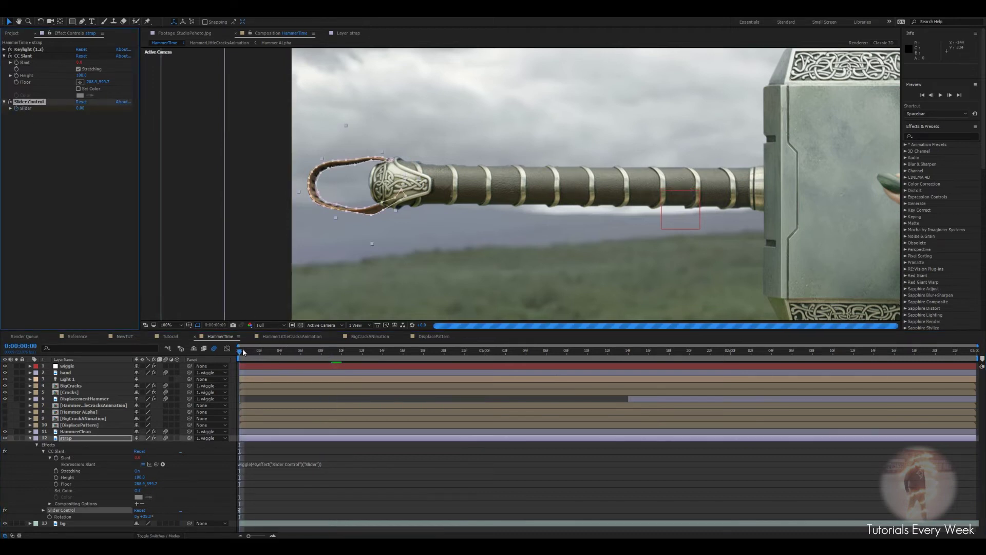
{"action": "left_click", "coordinate": [78, 109]}
{"action": "key", "text": "Return"}
{"action": "key", "text": "space"}
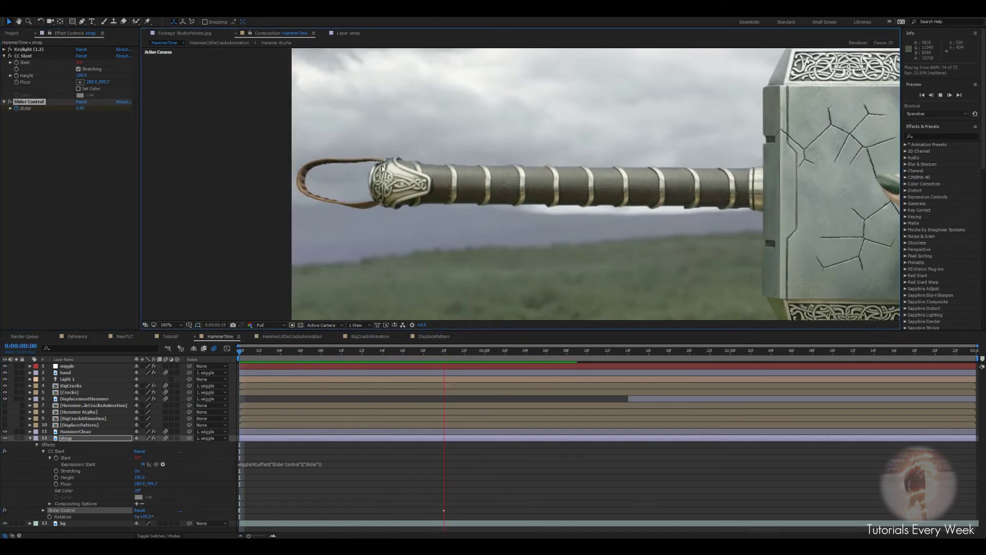
{"action": "key", "text": "space"}
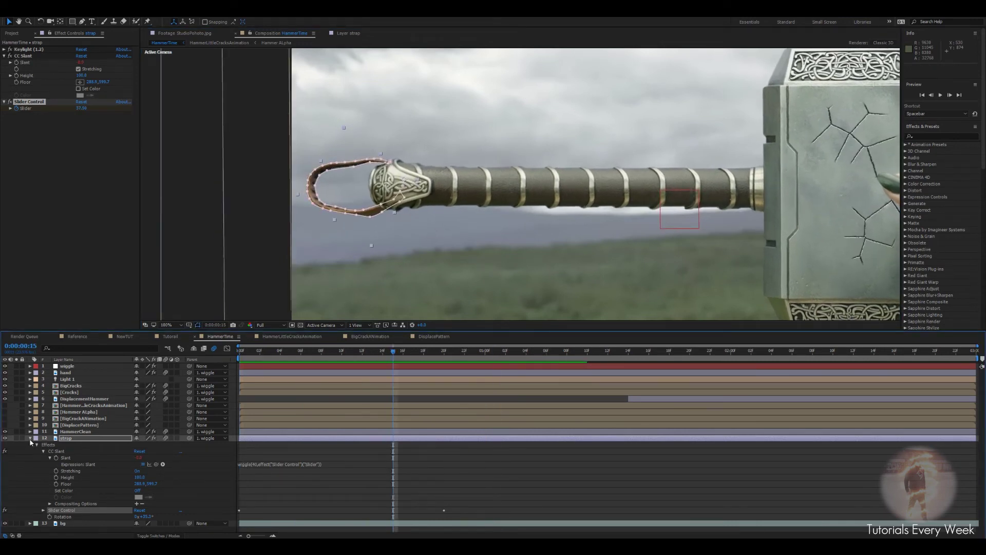
{"action": "left_click", "coordinate": [30, 439]}
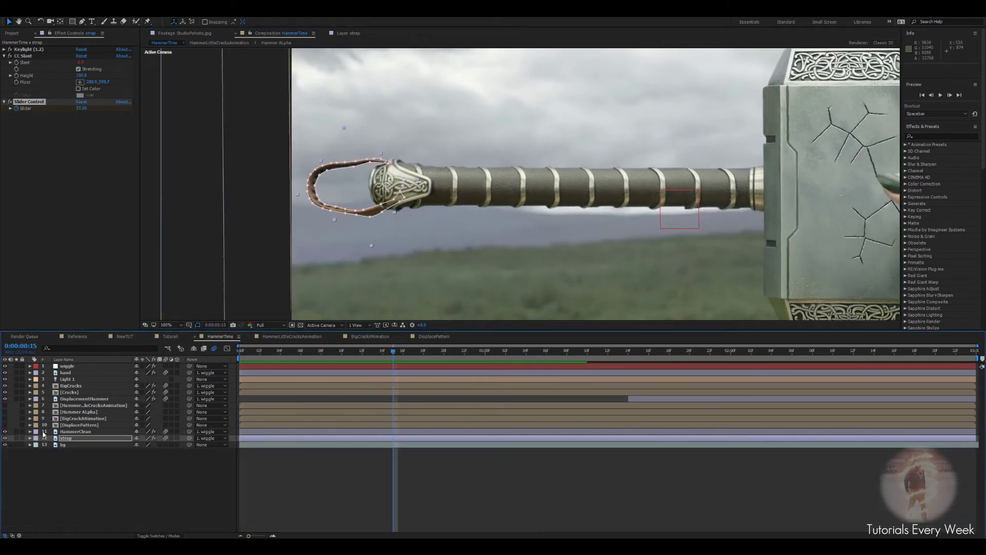
Raise the strap layer's base CC Slant value to about 47
{"action": "left_click", "coordinate": [386, 432]}
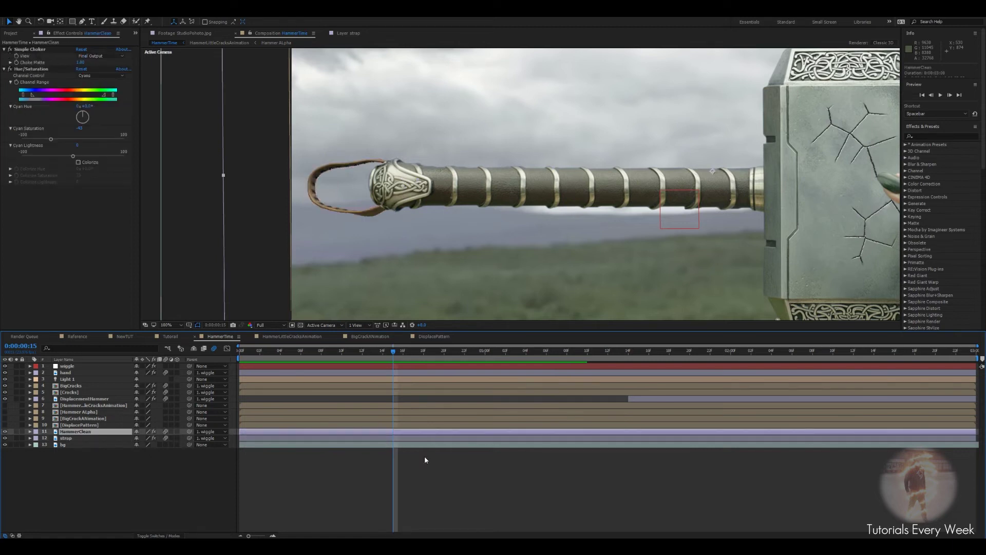
{"action": "left_click", "coordinate": [380, 438]}
{"action": "left_click_drag", "start_coordinate": [79, 63], "coordinate": [82, 102]}
{"action": "left_click", "coordinate": [86, 151]}
Apply Directional Blur to the strap with a direction of -90° and increase its blur length
{"action": "key", "text": "ctrl+space"}
{"action": "type", "text": "dire"}
{"action": "key", "text": "Return"}
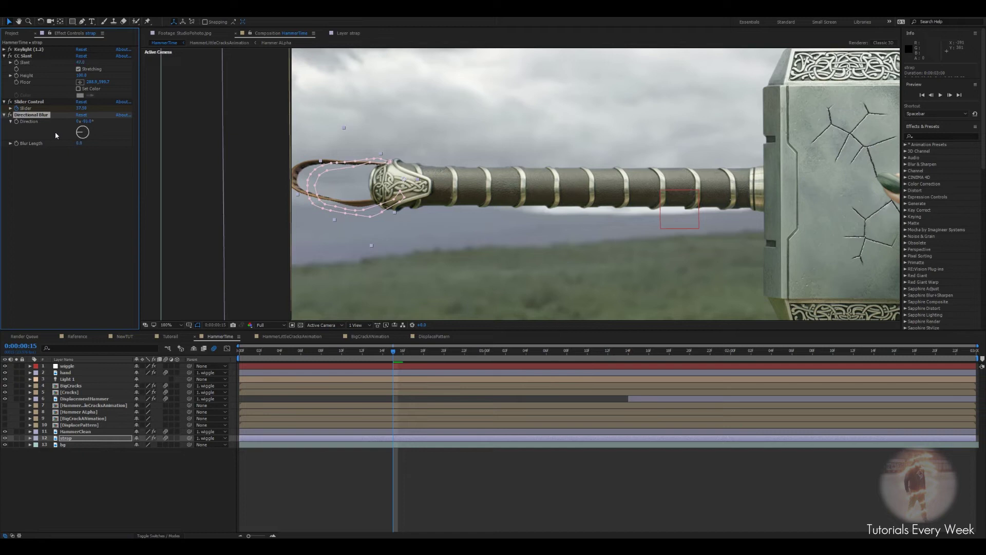
{"action": "mouse_move", "coordinate": [78, 143]}
{"action": "left_mouse_down"}
{"action": "mouse_move", "coordinate": [107, 157]}
{"action": "mouse_move", "coordinate": [71, 138]}
{"action": "left_mouse_up"}
{"action": "left_click_drag", "start_coordinate": [68, 137], "coordinate": [66, 135]}
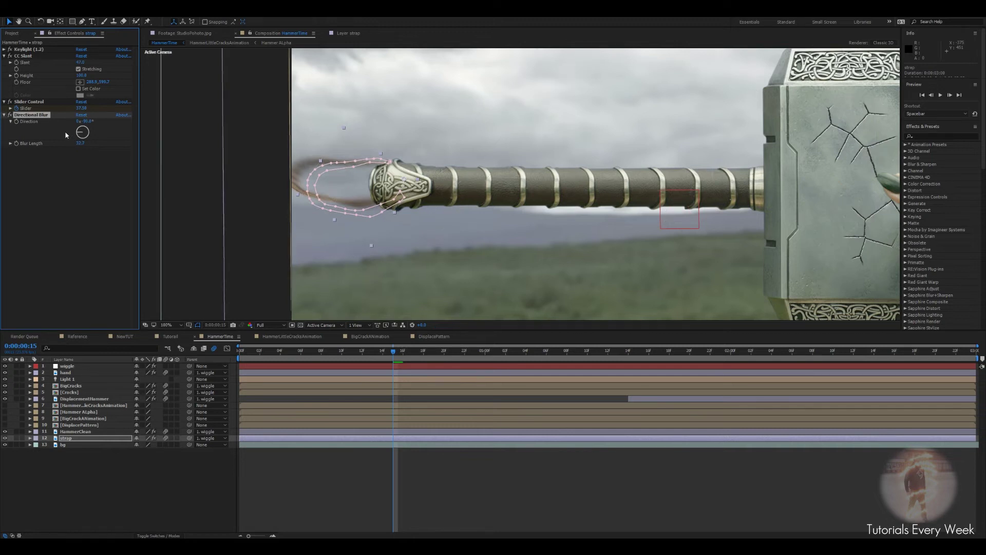
Play the HammerTime composition from the start and examine the blurred strap's shaking at different zoom levels
{"action": "left_click", "coordinate": [368, 405]}
{"action": "scroll", "coordinate": [432, 209], "scroll_direction": "down", "scroll_amount": 2}
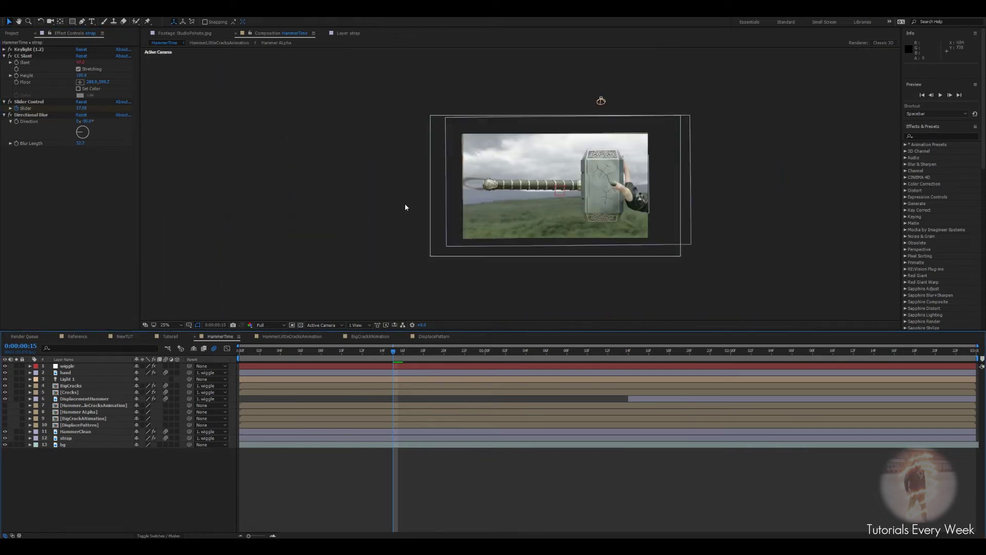
{"action": "key", "text": "Home"}
{"action": "key", "text": "space"}
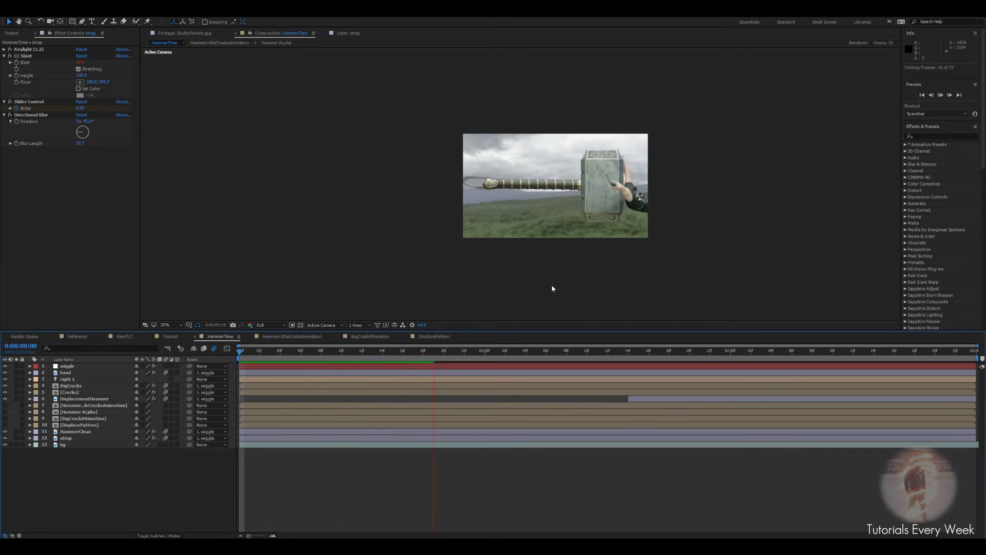
{"action": "key", "text": "period"}
{"action": "key", "text": "period"}
{"action": "left_click", "coordinate": [23, 55]}
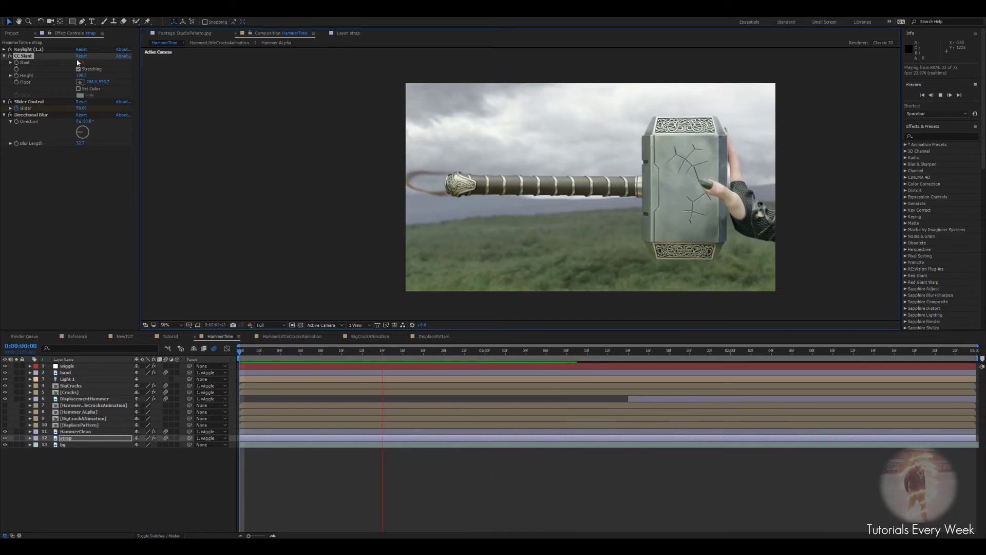
{"action": "key", "text": "period"}
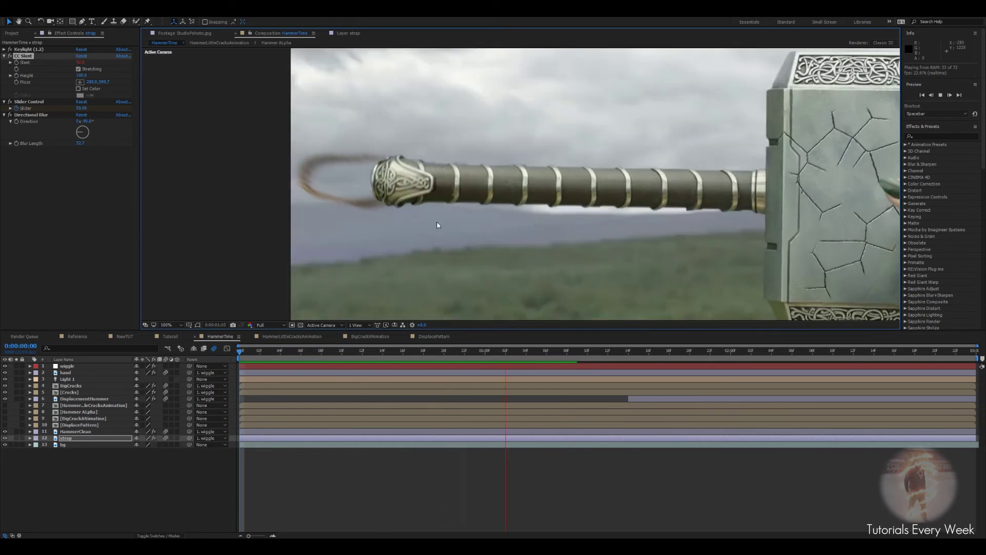
{"action": "key", "text": "comma"}
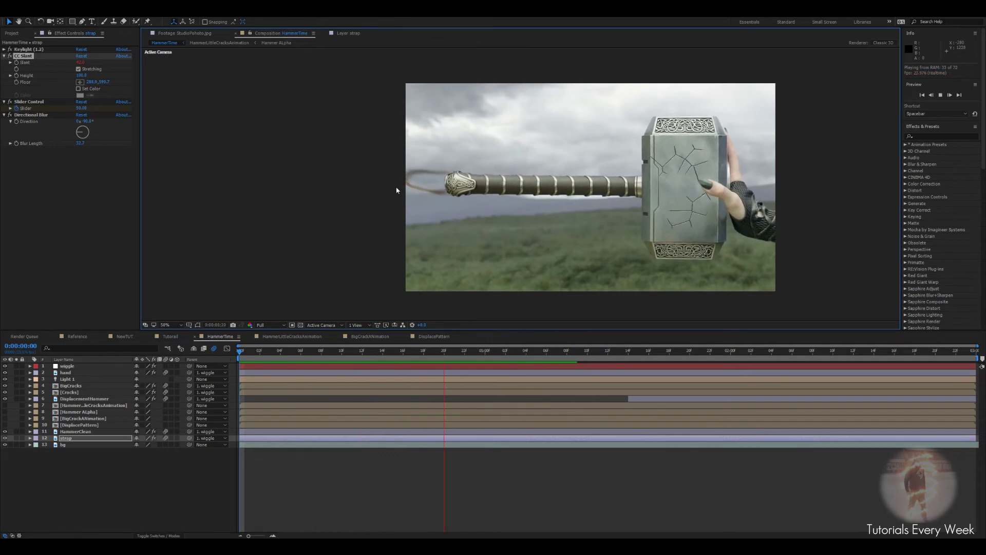
{"action": "key", "text": "period"}
{"action": "key", "text": "comma"}
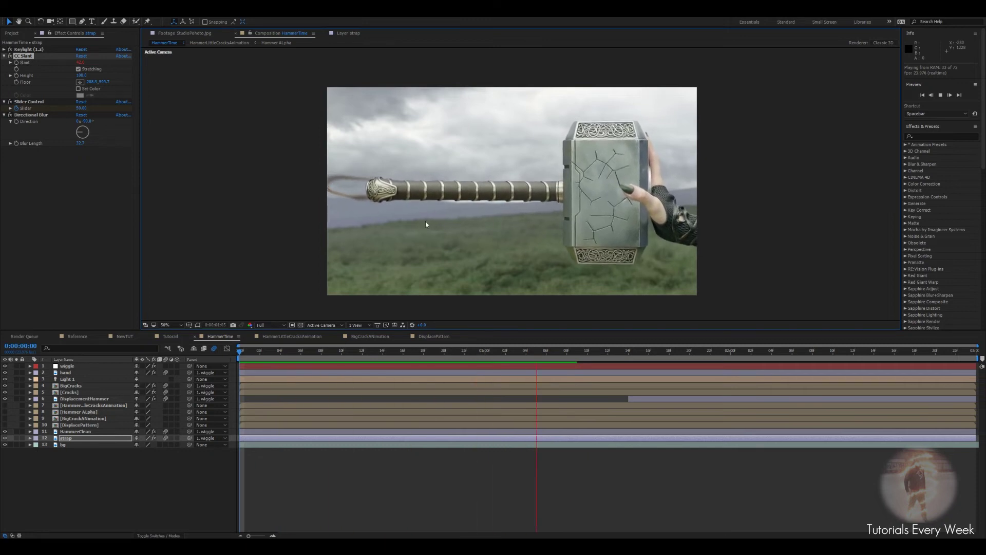
Stop the playback, duplicate the HammerLittleCracksAnimation layer and move the duplicate to the top of the layer stack
{"action": "key", "text": "space"}
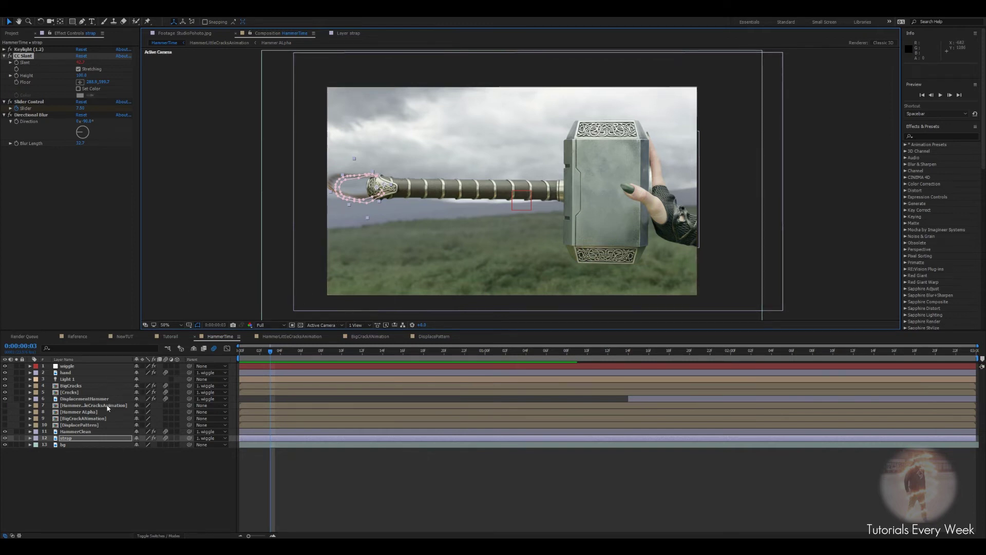
{"action": "left_click", "coordinate": [86, 426]}
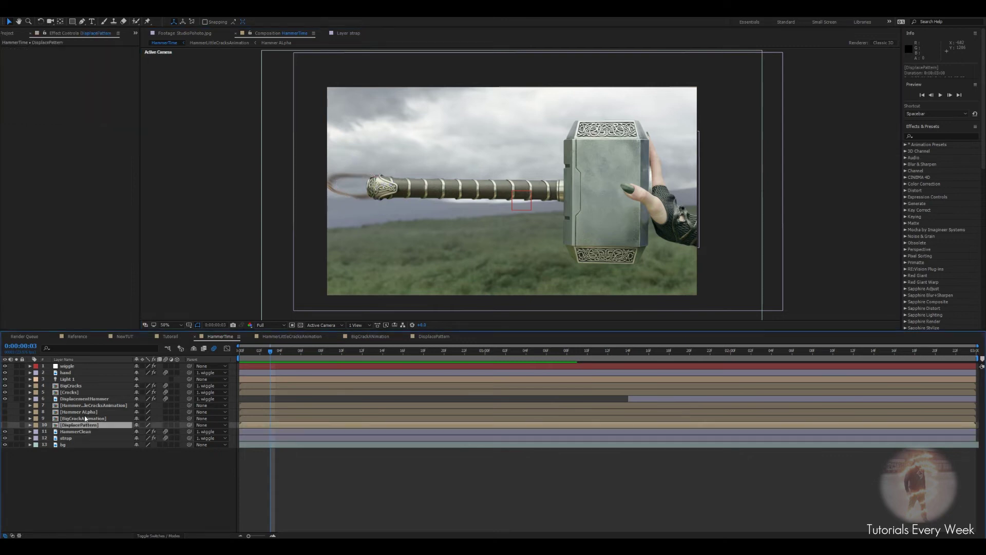
{"action": "left_click", "coordinate": [85, 413]}
{"action": "left_click", "coordinate": [90, 405]}
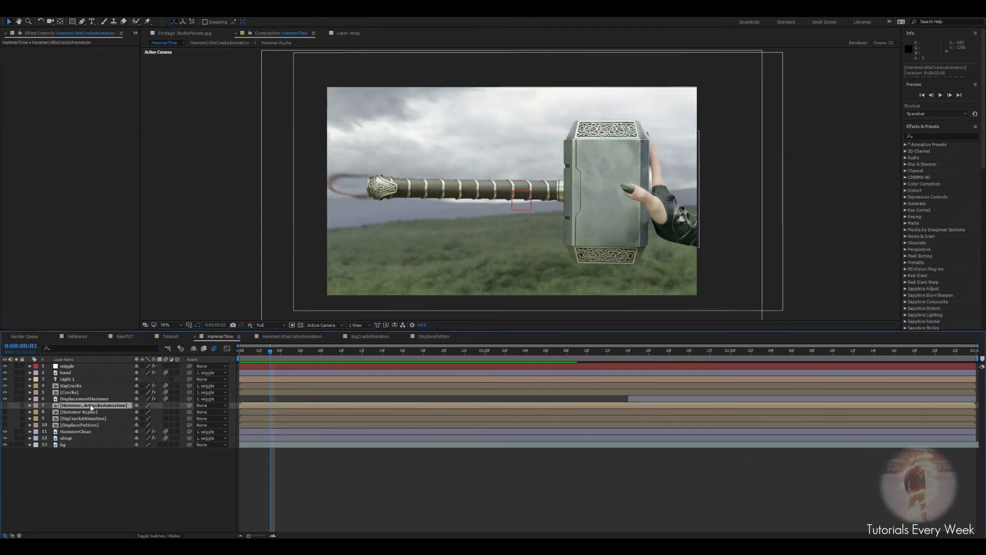
{"action": "key", "text": "ctrl+d"}
{"action": "left_click_drag", "start_coordinate": [90, 405], "coordinate": [72, 366]}
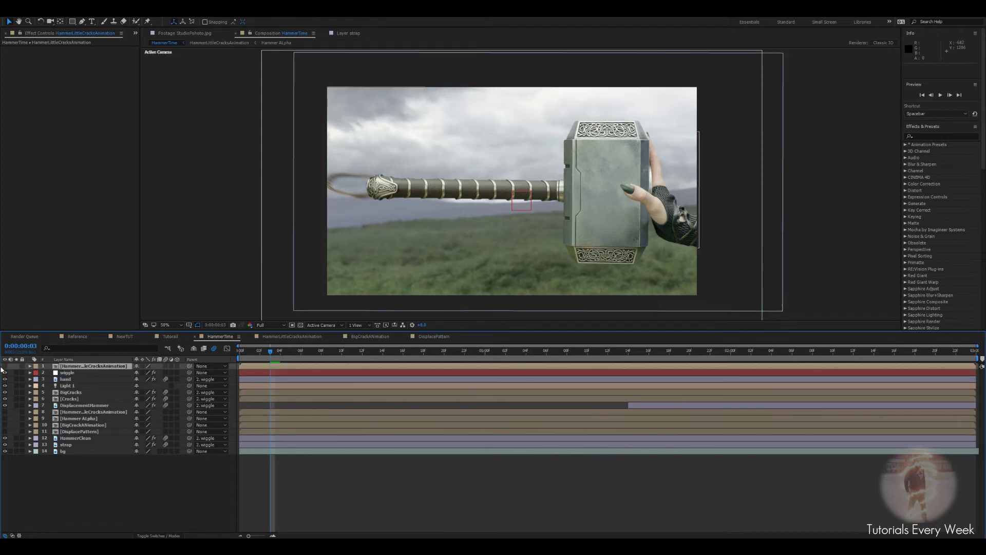
Show the duplicated HammerLittleCracksAnimation layer and set its blending mode to Add, checking the cracks at 0:00:01:15
{"action": "left_click_drag", "start_coordinate": [271, 351], "coordinate": [638, 349]}
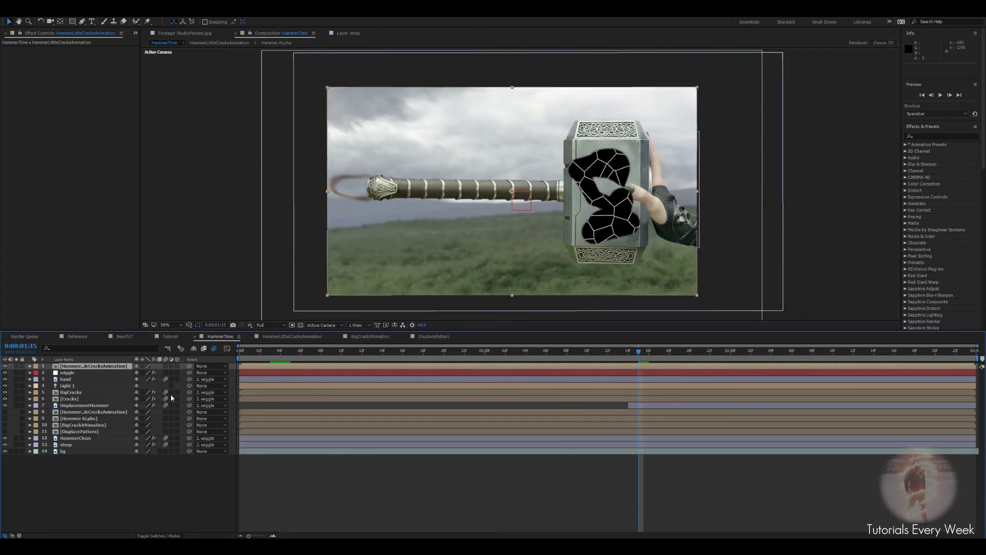
{"action": "scroll", "coordinate": [520, 184], "scroll_direction": "up", "scroll_amount": 1}
{"action": "left_click_drag", "start_coordinate": [520, 231], "coordinate": [448, 231]}
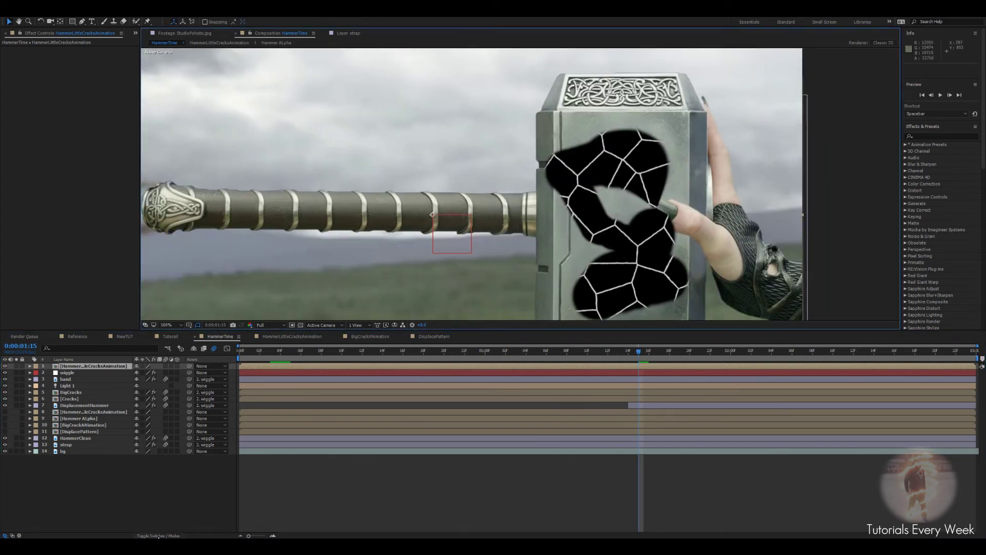
{"action": "left_click", "coordinate": [157, 535]}
{"action": "left_click", "coordinate": [146, 365]}
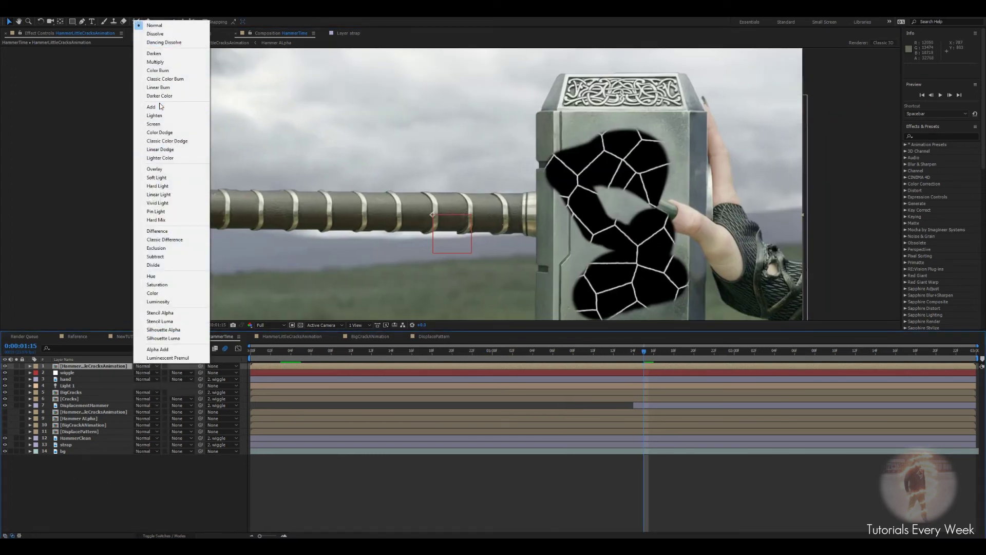
{"action": "left_click", "coordinate": [158, 107]}
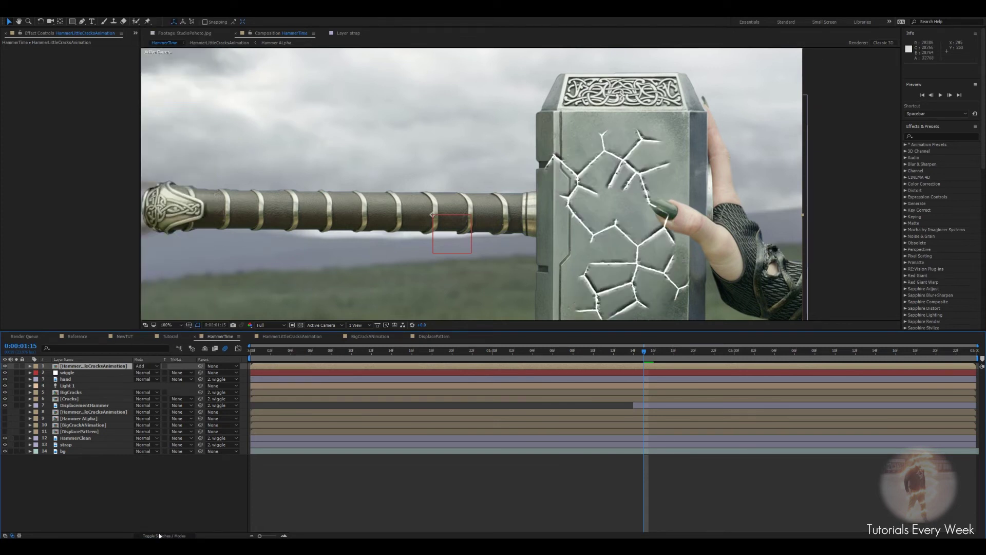
Parent the duplicated cracks layer to the wiggle layer and enable its motion blur
{"action": "key", "text": "F4"}
{"action": "left_click_drag", "start_coordinate": [190, 365], "coordinate": [69, 374]}
{"action": "left_click", "coordinate": [165, 365]}
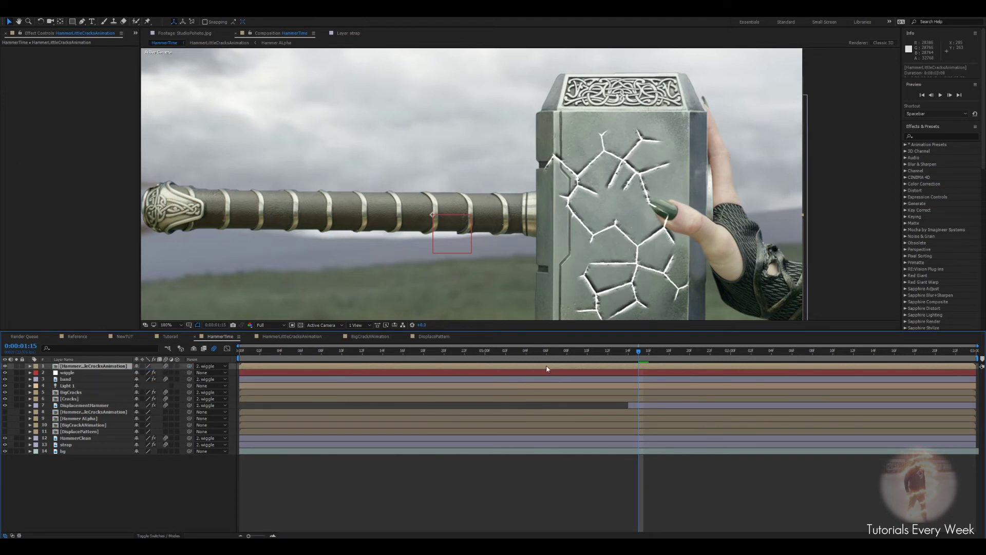
Apply Set Matte to the duplicated cracks layer, taking the matte from the Hammer ALpha layer
{"action": "key", "text": "ctrl+space"}
{"action": "type", "text": "set"}
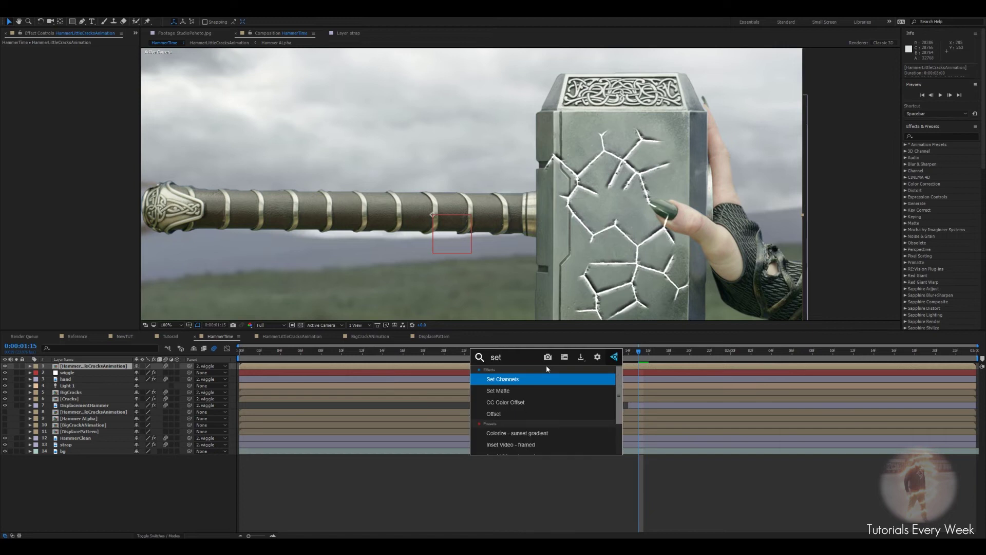
{"action": "key", "text": "Return"}
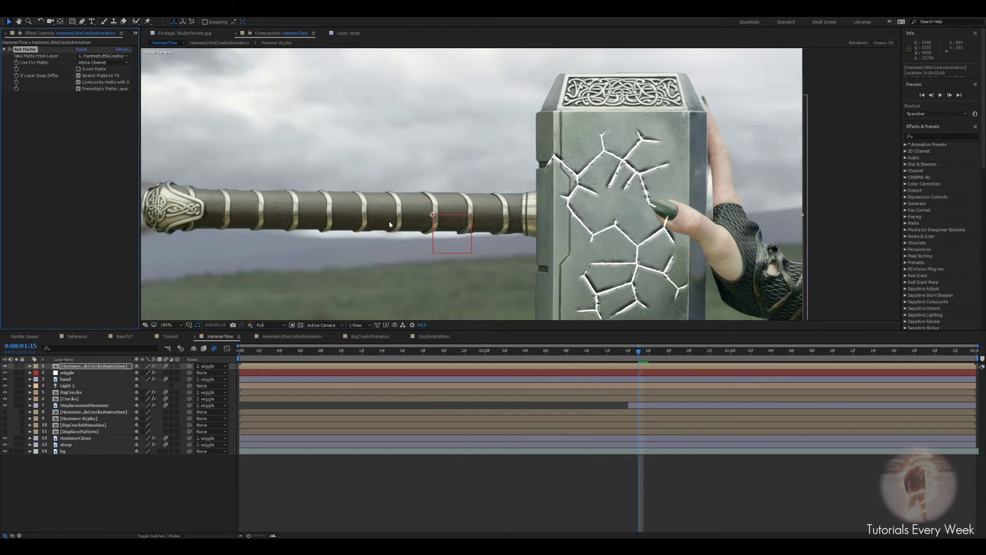
{"action": "left_click", "coordinate": [103, 55]}
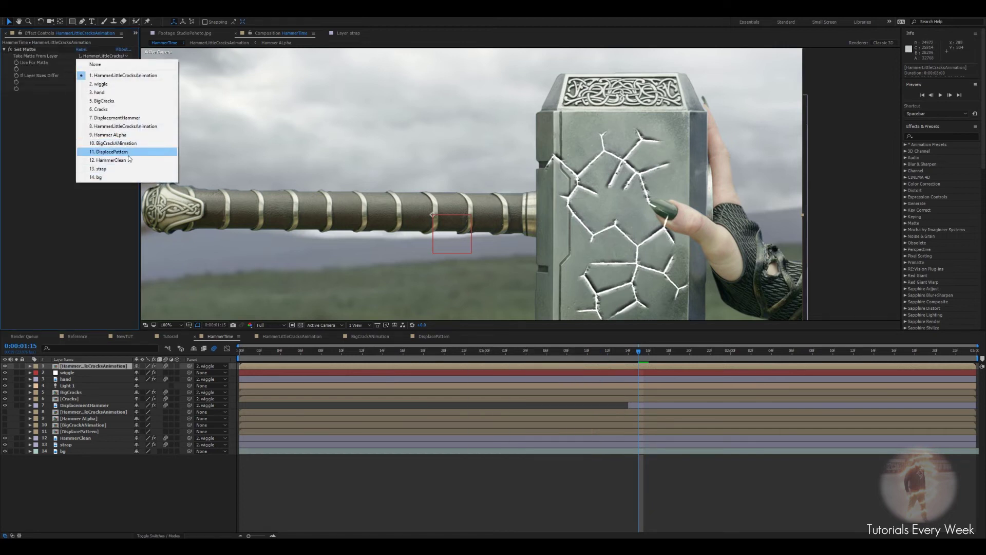
{"action": "left_click", "coordinate": [124, 137]}
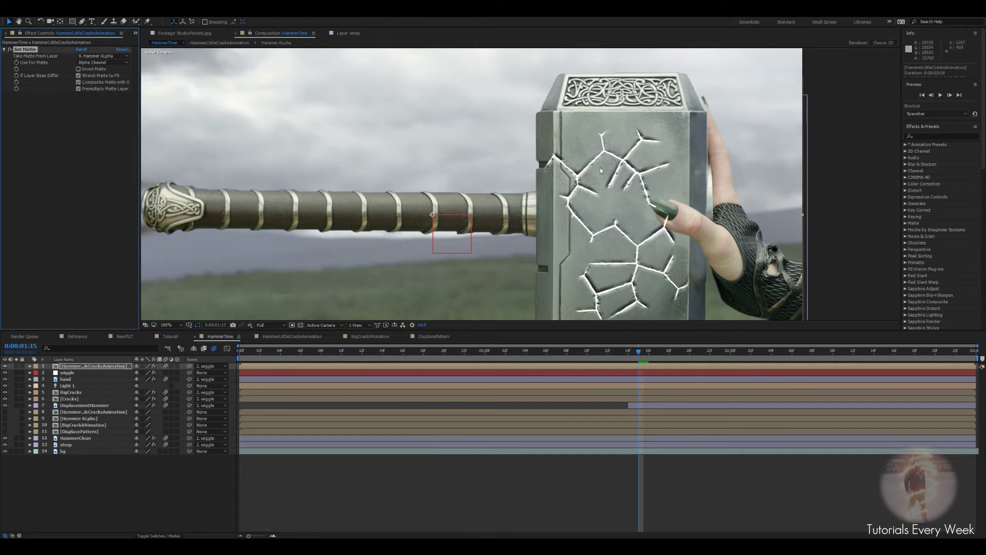
Apply Simple Choker to the duplicated cracks layer with a Choke Matte of 100
{"action": "key", "text": "ctrl+space"}
{"action": "type", "text": "simple"}
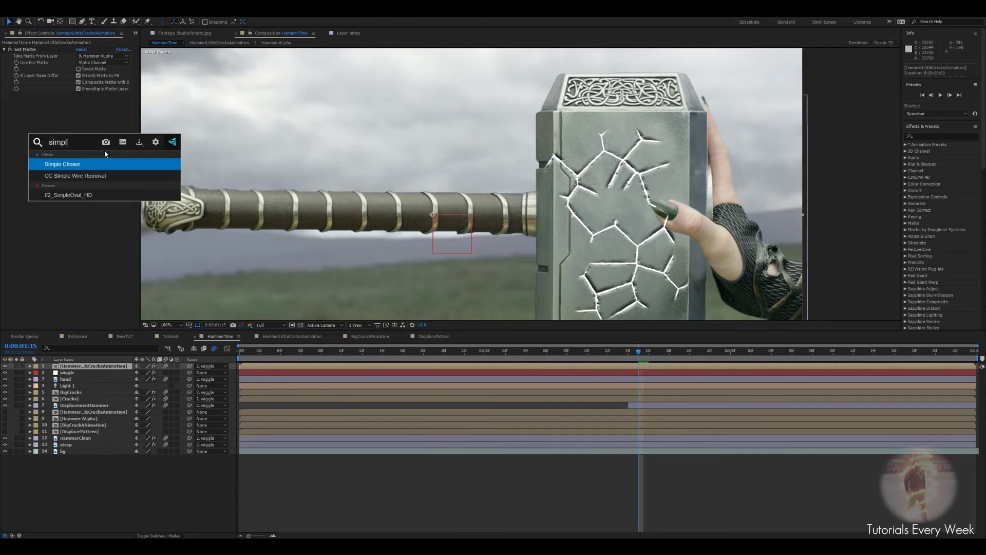
{"action": "key", "text": "Return"}
{"action": "left_click_drag", "start_coordinate": [80, 108], "coordinate": [598, 221]}
Keyframe the cracks layer's Choke Matte from 100 at 0:00:01:08 to 0 at 0:00:02:13
{"action": "left_click_drag", "start_coordinate": [642, 352], "coordinate": [527, 354]}
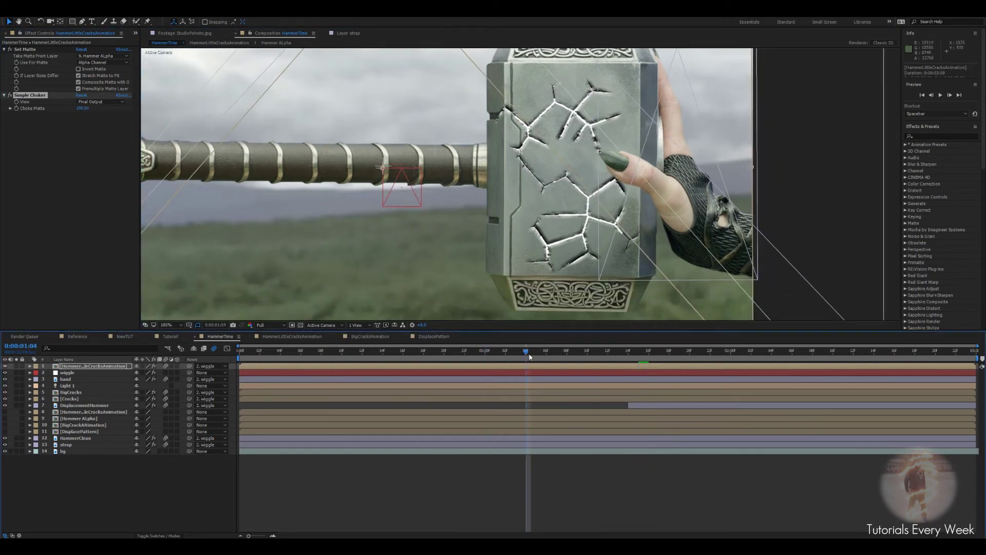
{"action": "scroll", "coordinate": [574, 234], "scroll_direction": "up", "scroll_amount": 1}
{"action": "left_click_drag", "start_coordinate": [642, 174], "coordinate": [566, 203]}
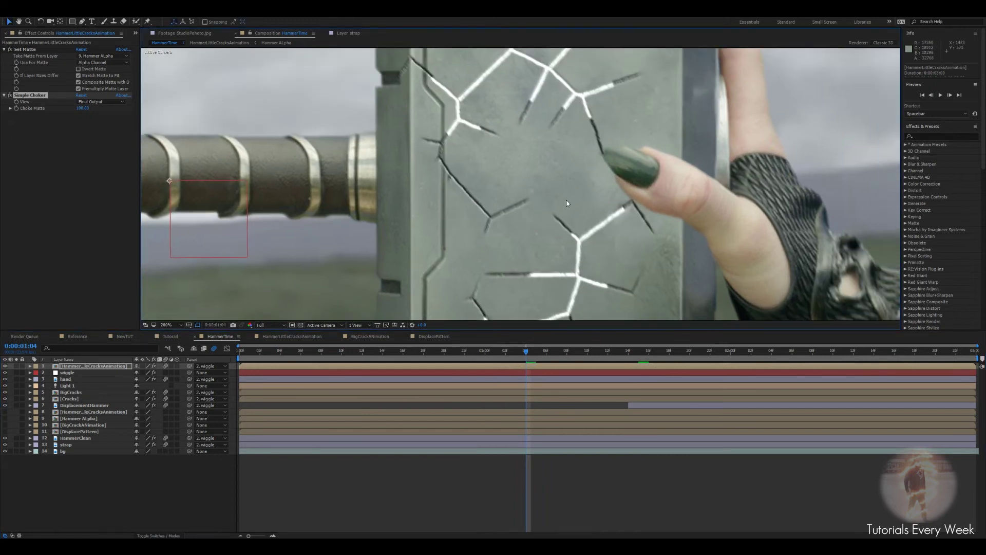
{"action": "scroll", "coordinate": [334, 168], "scroll_direction": "down", "scroll_amount": 1}
{"action": "left_click_drag", "start_coordinate": [528, 358], "coordinate": [567, 355]}
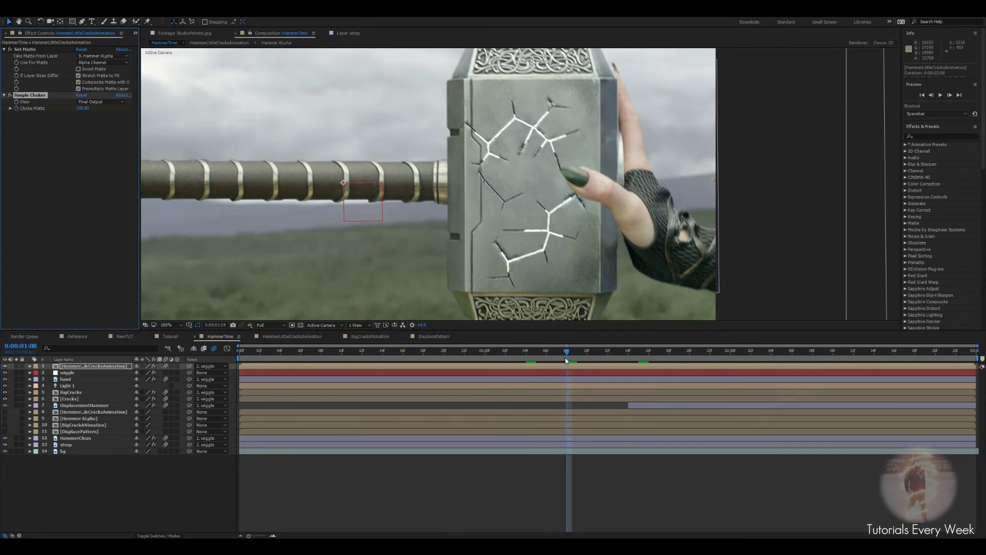
{"action": "left_click_drag", "start_coordinate": [566, 353], "coordinate": [867, 363]}
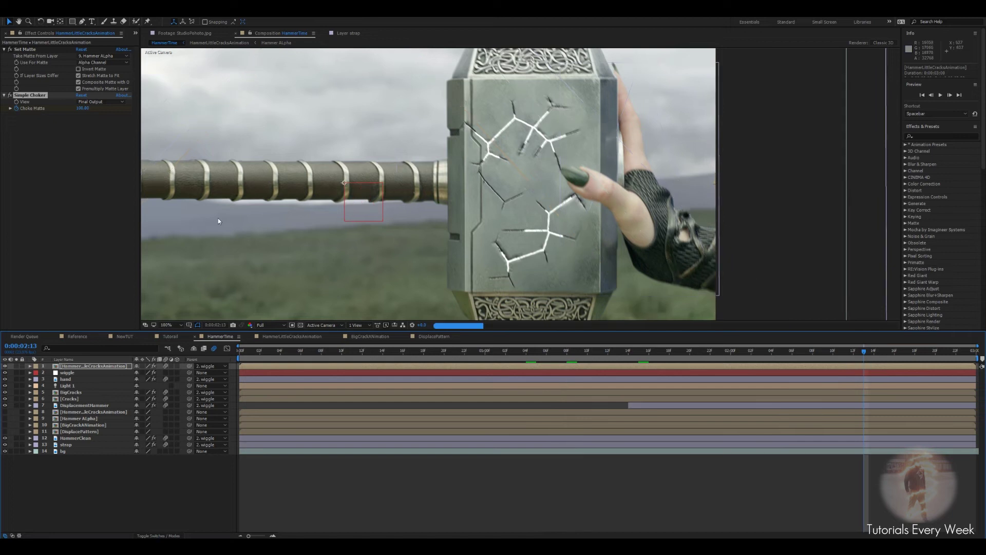
{"action": "left_click", "coordinate": [82, 108]}
{"action": "type", "text": "0"}
{"action": "key", "text": "Return"}
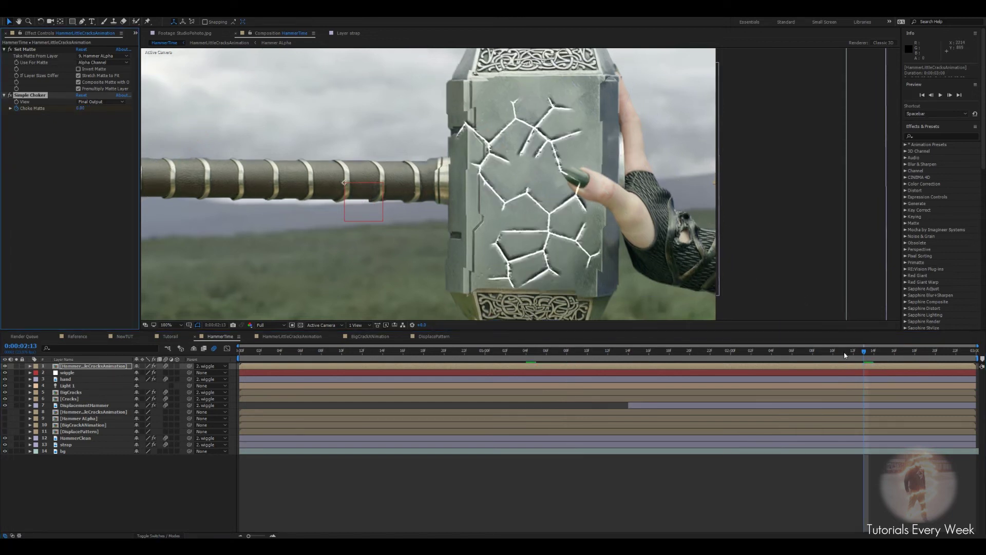
Solo the top cracks layer and preview its choke animation from 0:00:01:11
{"action": "left_click", "coordinate": [16, 366]}
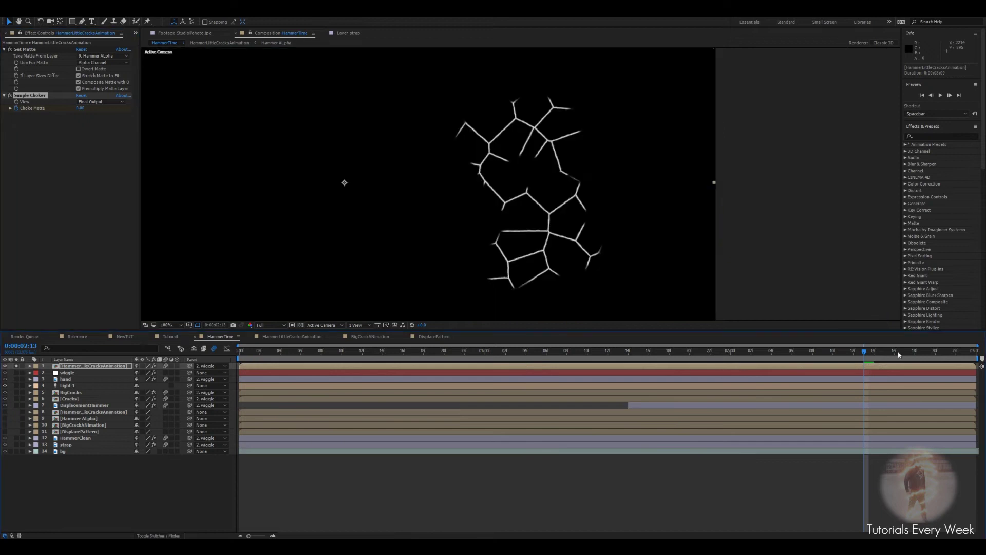
{"action": "left_click_drag", "start_coordinate": [861, 355], "coordinate": [597, 364]}
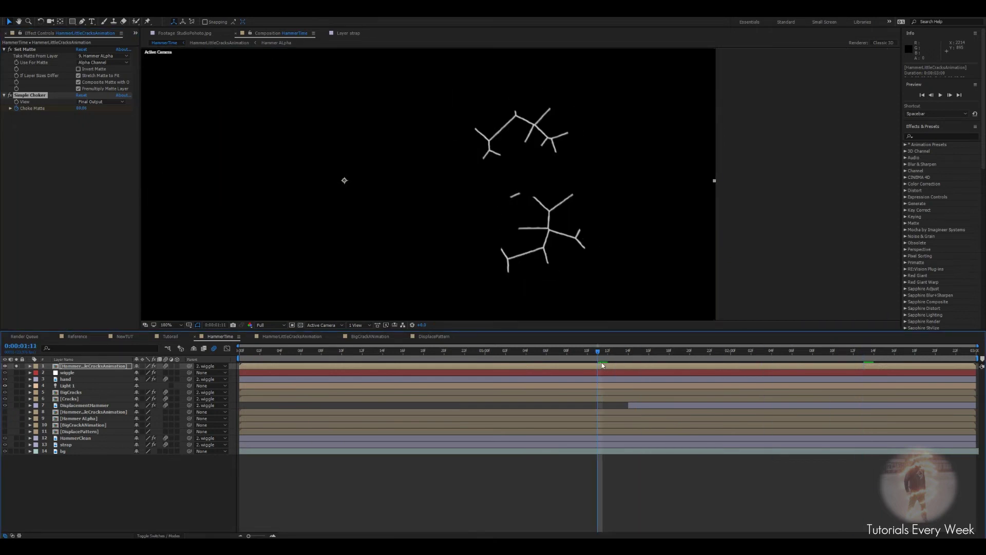
{"action": "key", "text": "space"}
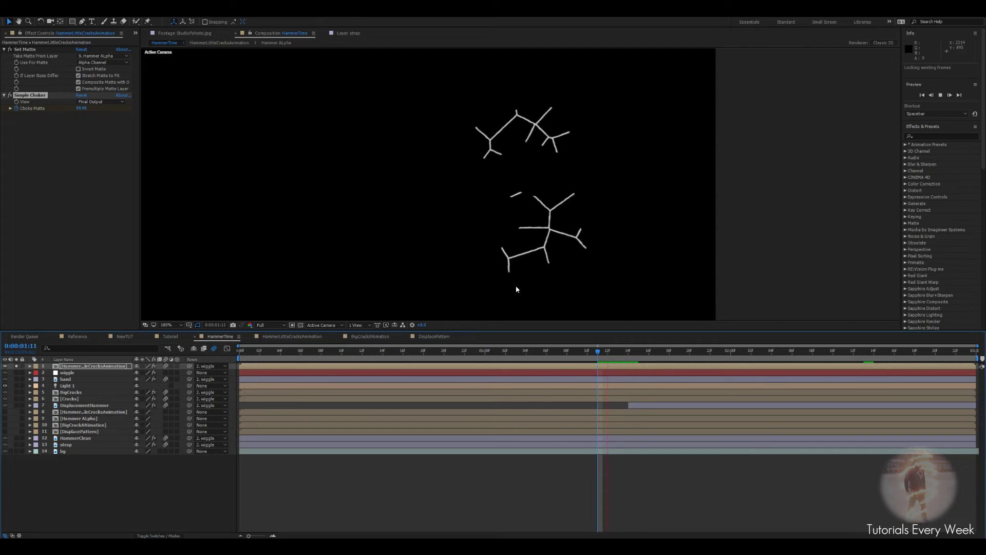
{"action": "key", "text": "space"}
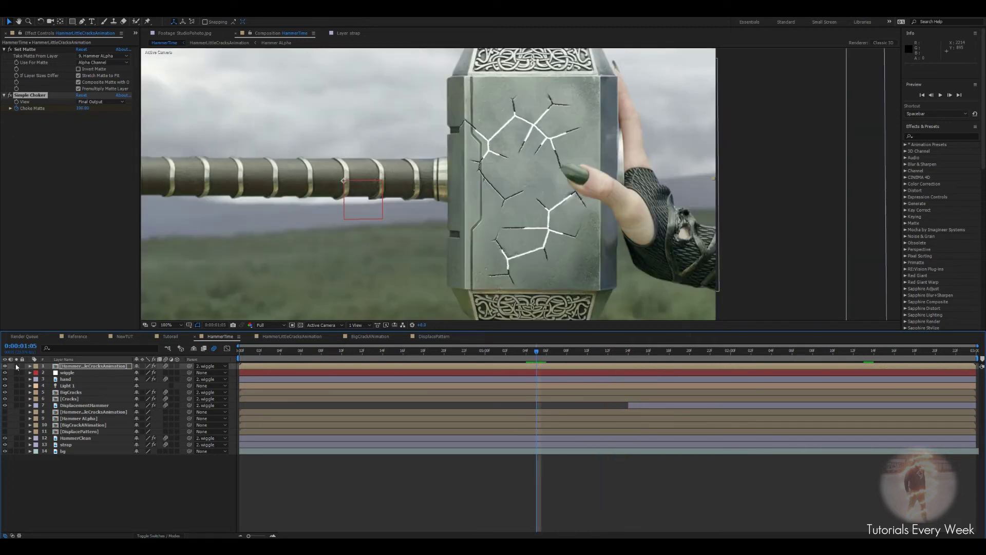
Apply Fast Blur to the top cracks layer with a Blurriness of 6 and inspect the softened cracks
{"action": "key", "text": "ctrl+space"}
{"action": "type", "text": "fas"}
{"action": "left_click", "coordinate": [22, 377]}
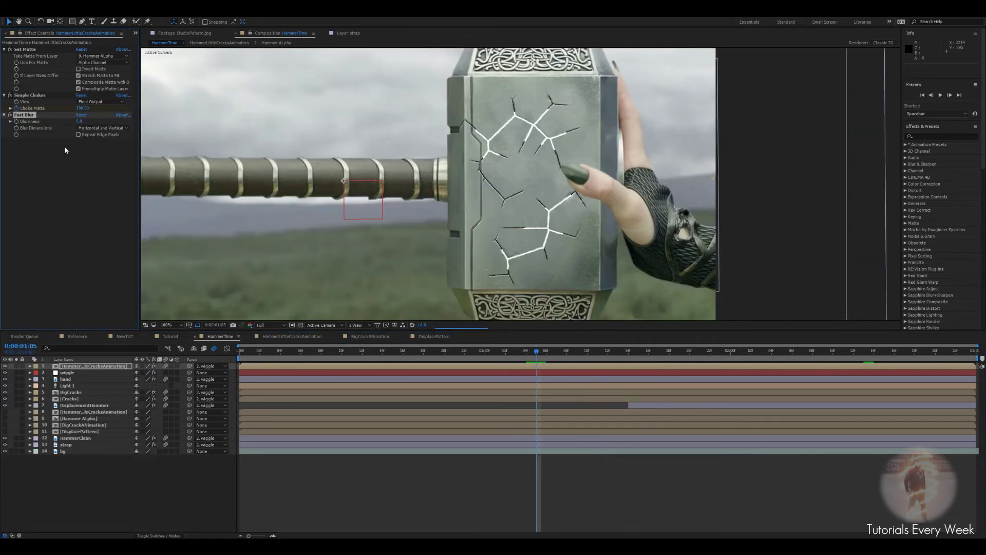
{"action": "left_click", "coordinate": [80, 122]}
{"action": "type", "text": "6"}
{"action": "key", "text": "Return"}
{"action": "scroll", "coordinate": [532, 162], "scroll_direction": "up", "scroll_amount": 4}
{"action": "scroll", "coordinate": [428, 175], "scroll_direction": "down", "scroll_amount": 2}
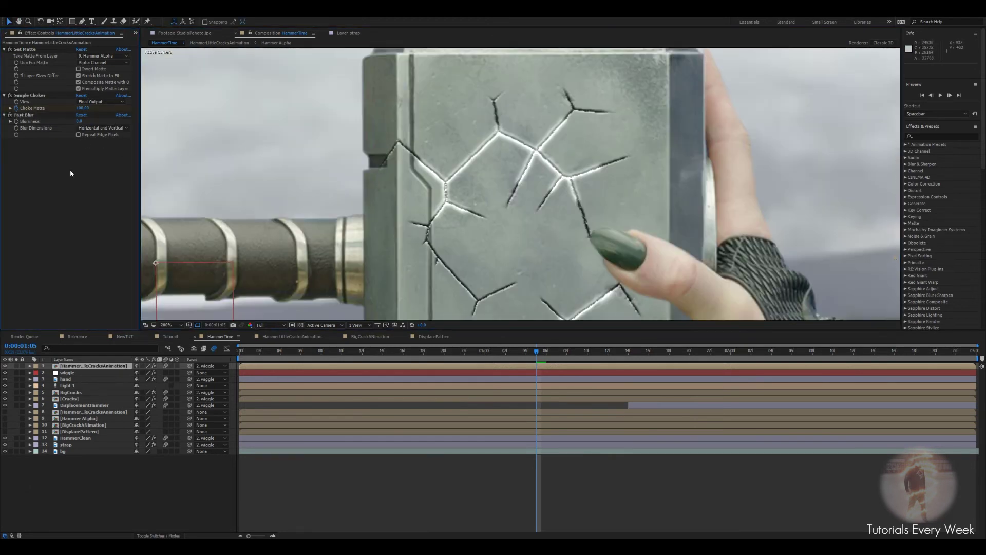
Apply VC Color Vibrance to the top cracks layer with a blue color and fine-tune its vibrance, brightness and gamma
{"action": "key", "text": "ctrl+space"}
{"action": "type", "text": "vc"}
{"action": "key", "text": "Return"}
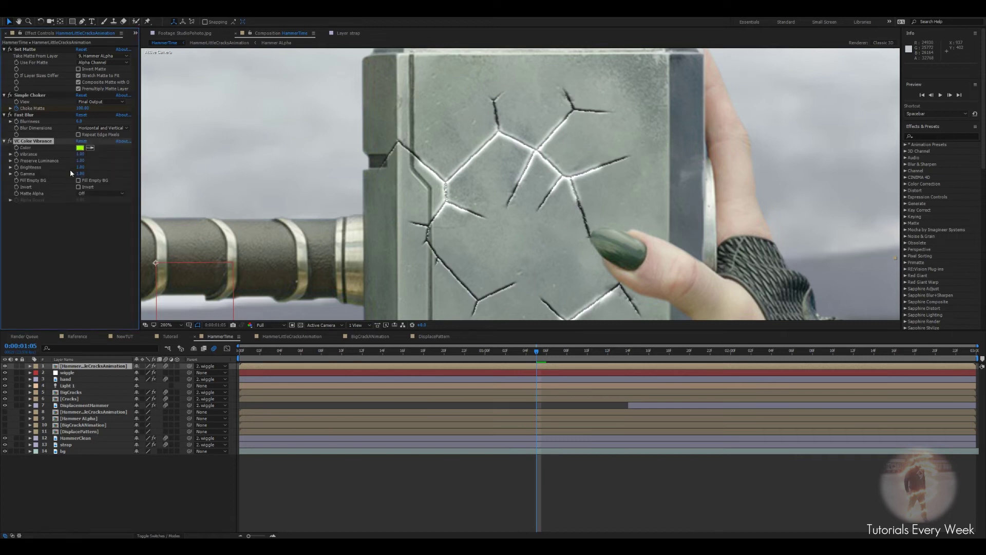
{"action": "left_click", "coordinate": [80, 147]}
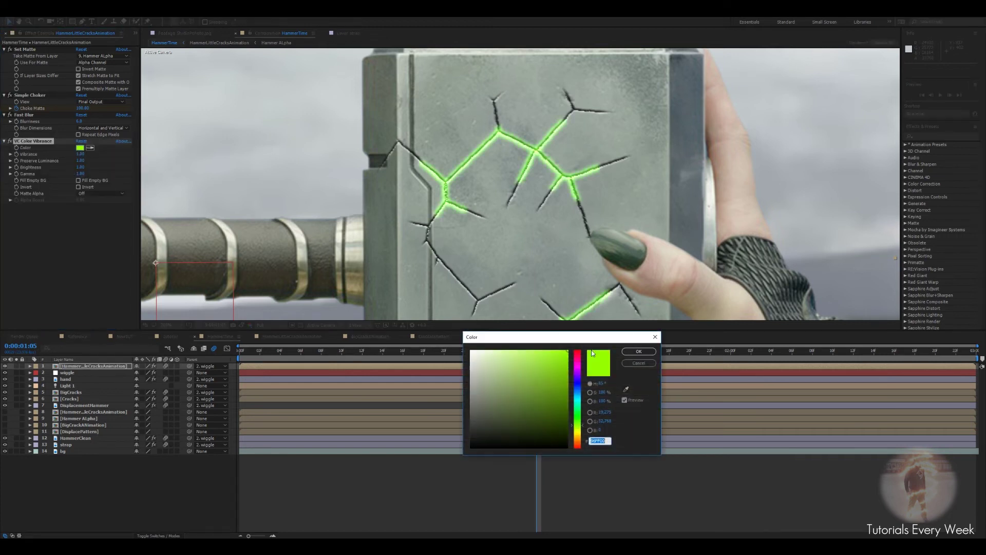
{"action": "left_click", "coordinate": [578, 394]}
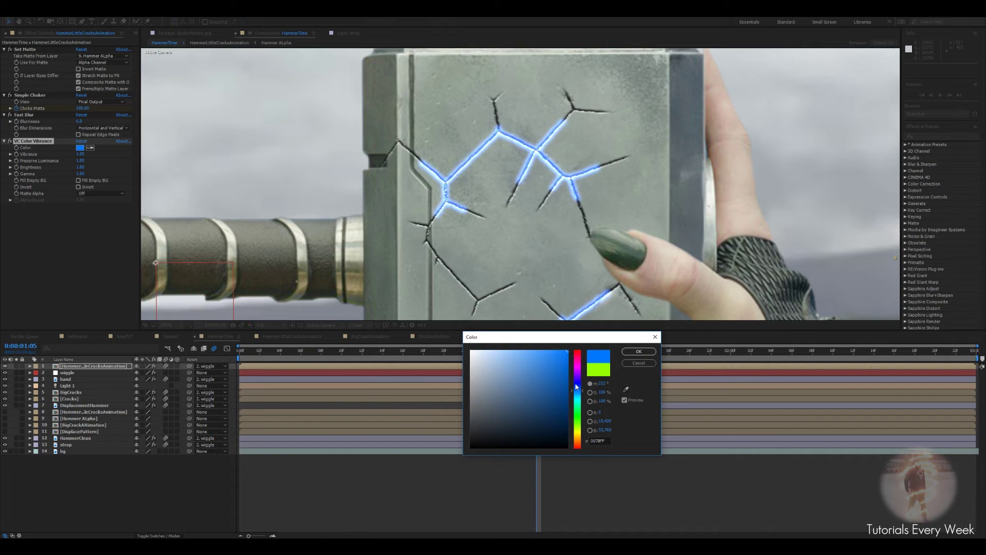
{"action": "left_click", "coordinate": [561, 358]}
{"action": "left_click_drag", "start_coordinate": [563, 359], "coordinate": [563, 359]}
{"action": "left_click", "coordinate": [637, 352]}
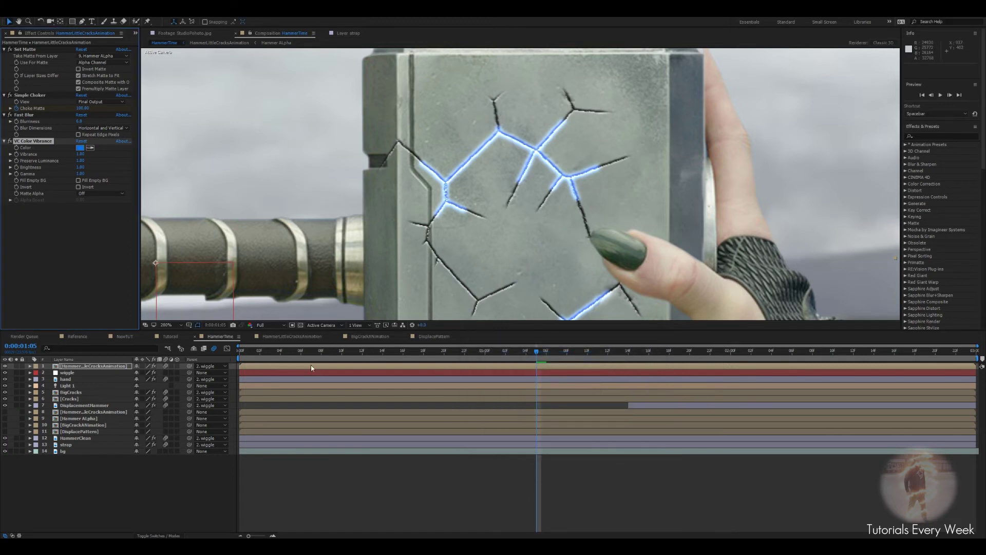
{"action": "left_click_drag", "start_coordinate": [79, 153], "coordinate": [88, 175]}
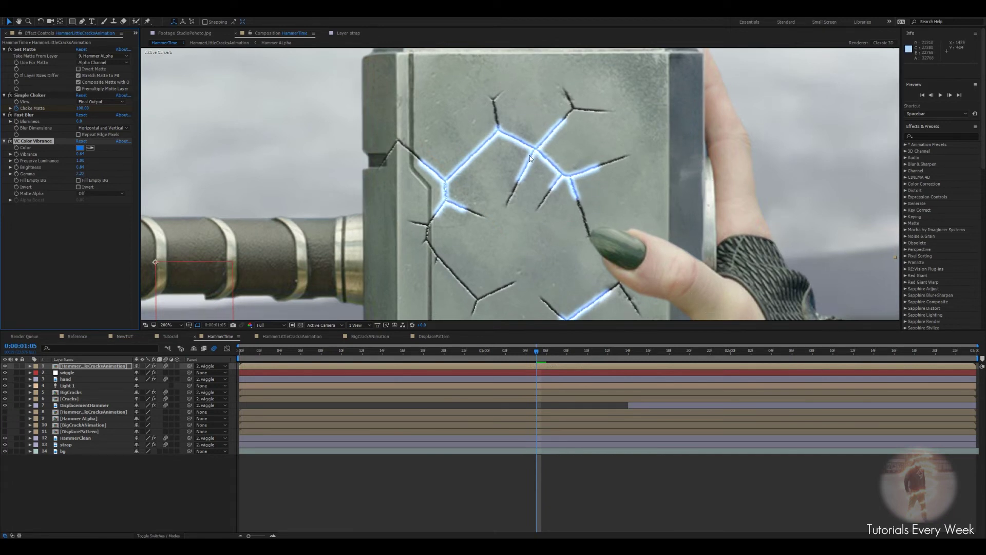
Apply Glow to the blue cracks layer, lowering the Glow Threshold and increasing the Glow Radius for a wider glow
{"action": "key", "text": "ctrl+space"}
{"action": "type", "text": "glow"}
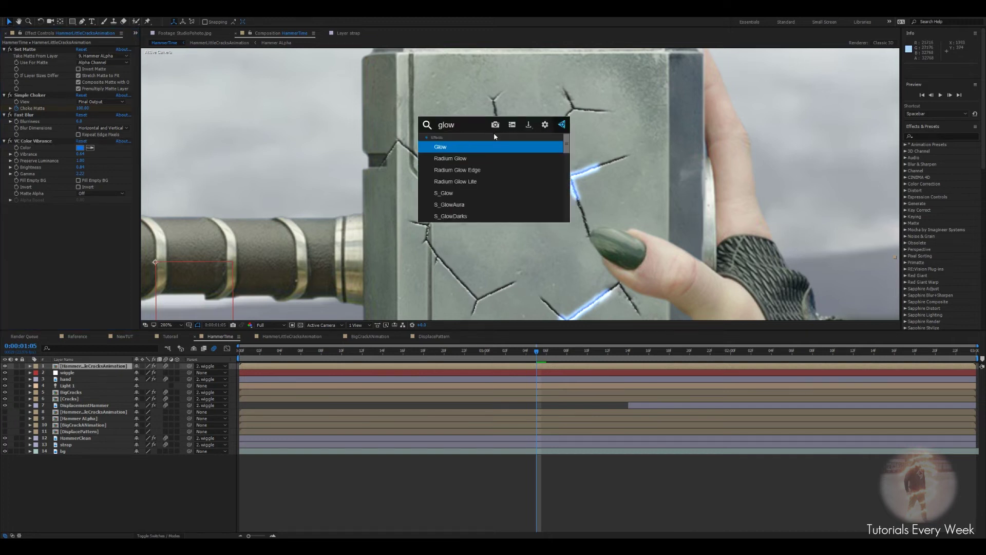
{"action": "key", "text": "Return"}
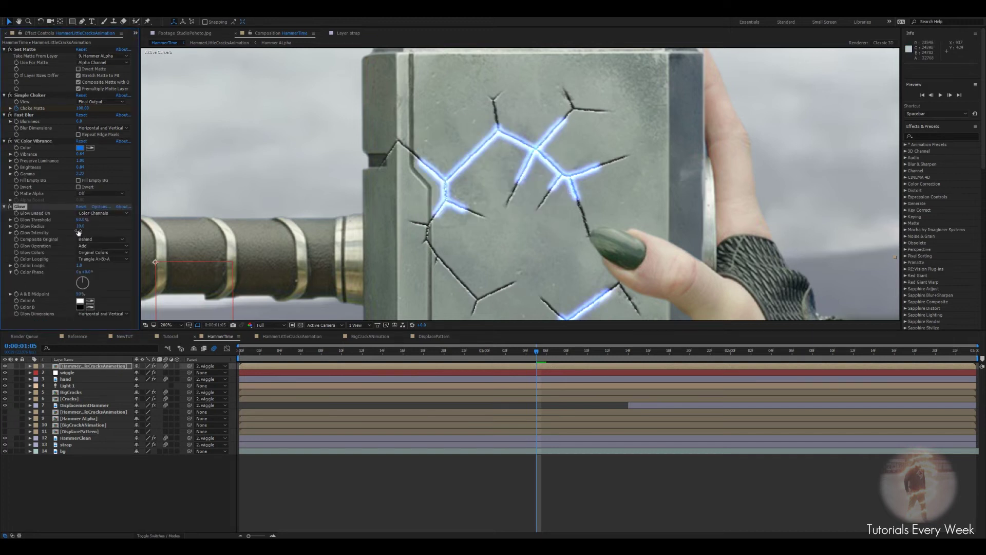
{"action": "left_click_drag", "start_coordinate": [81, 219], "coordinate": [71, 222]}
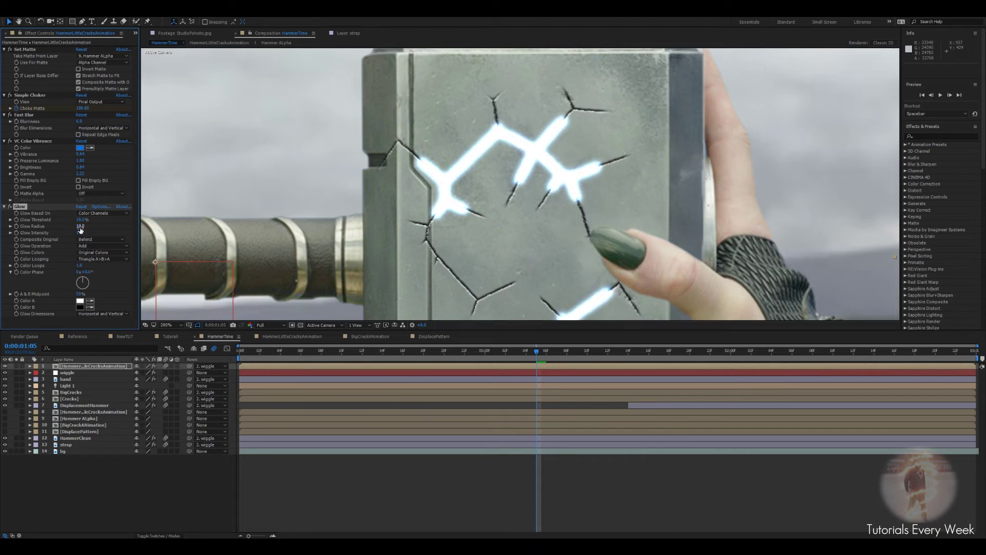
{"action": "left_click_drag", "start_coordinate": [99, 228], "coordinate": [103, 228]}
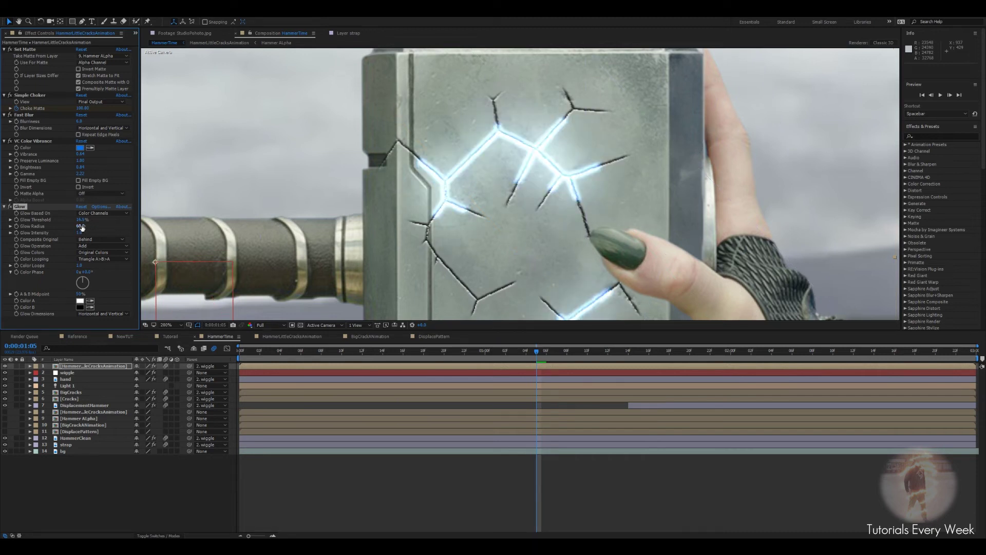
{"action": "left_click_drag", "start_coordinate": [81, 226], "coordinate": [87, 230]}
{"action": "left_click_drag", "start_coordinate": [82, 222], "coordinate": [80, 222]}
{"action": "scroll", "coordinate": [498, 139], "scroll_direction": "down", "scroll_amount": 2}
{"action": "scroll", "coordinate": [487, 156], "scroll_direction": "up", "scroll_amount": 2}
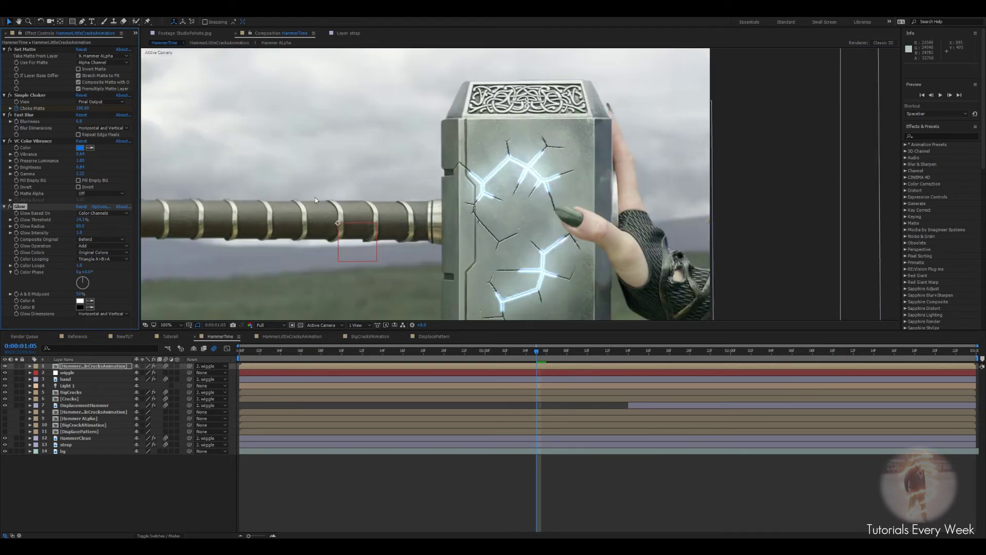
Fine-tune the Fast Blur Blurriness on the blue cracks layer
{"action": "left_click_drag", "start_coordinate": [82, 122], "coordinate": [85, 124]}
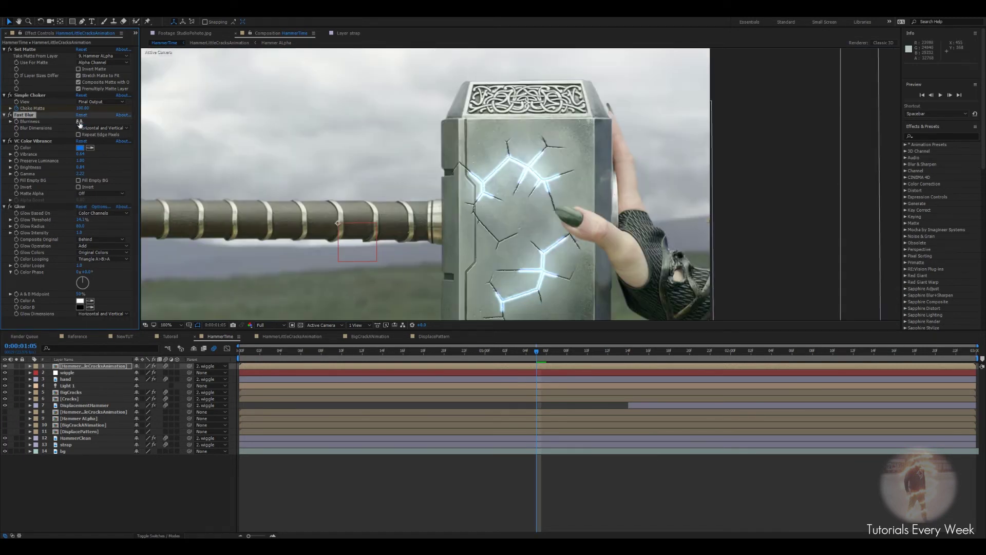
{"action": "scroll", "coordinate": [402, 177], "scroll_direction": "down", "scroll_amount": 1}
{"action": "scroll", "coordinate": [402, 177], "scroll_direction": "up", "scroll_amount": 1}
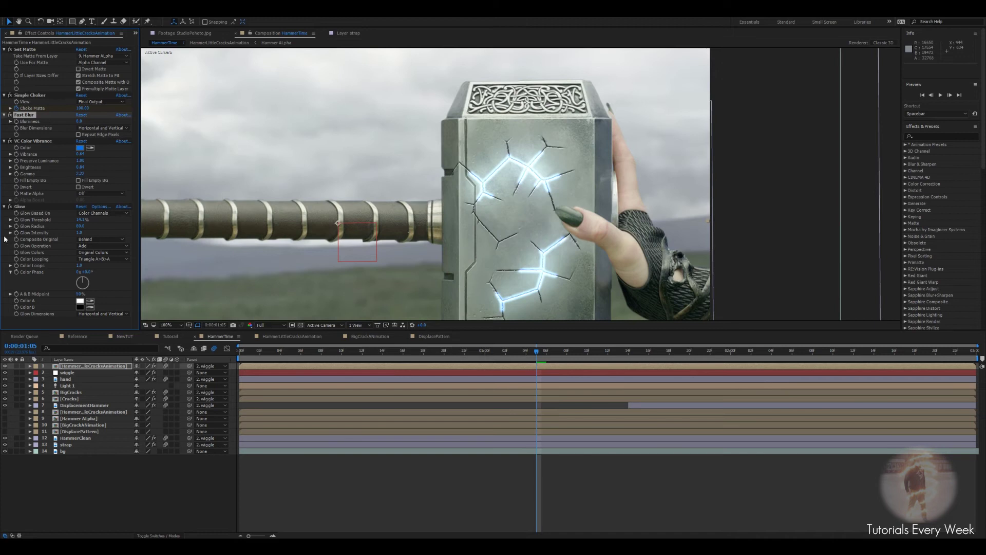
Duplicate the cracks layer's Glow effect, set the copy's Glow Threshold to 40% and increase its Glow Radius for a wider halo
{"action": "left_click", "coordinate": [4, 206]}
{"action": "left_click", "coordinate": [21, 207]}
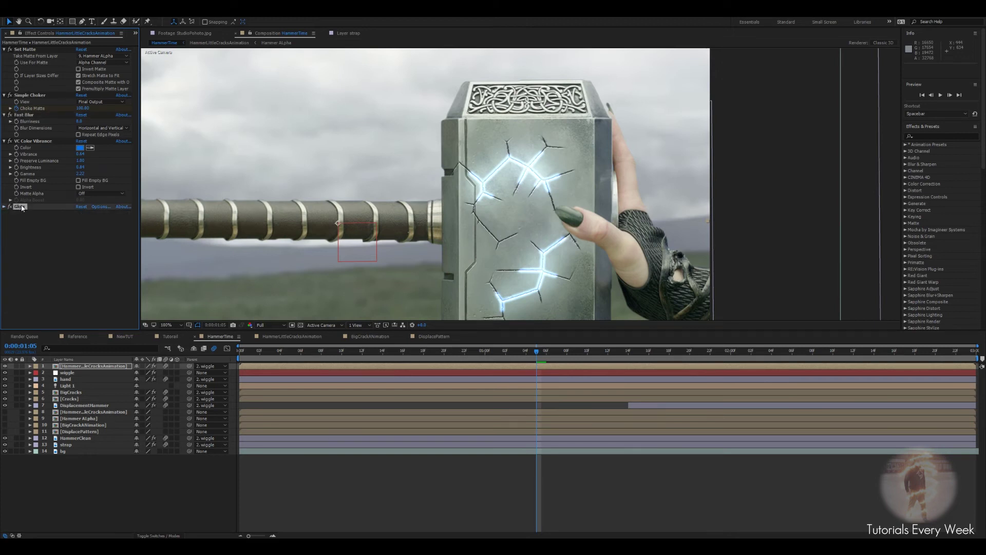
{"action": "key", "text": "ctrl+d"}
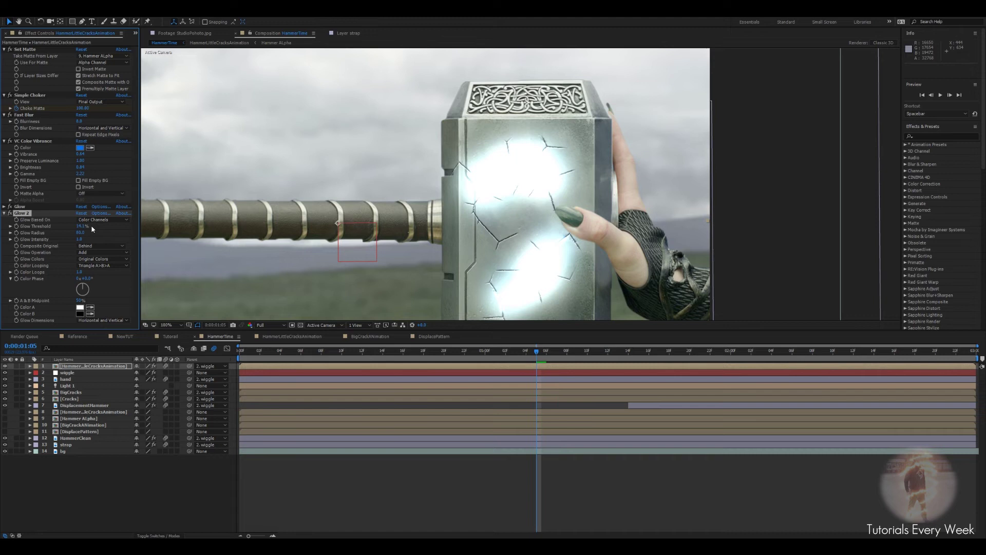
{"action": "left_click_drag", "start_coordinate": [78, 228], "coordinate": [82, 227]}
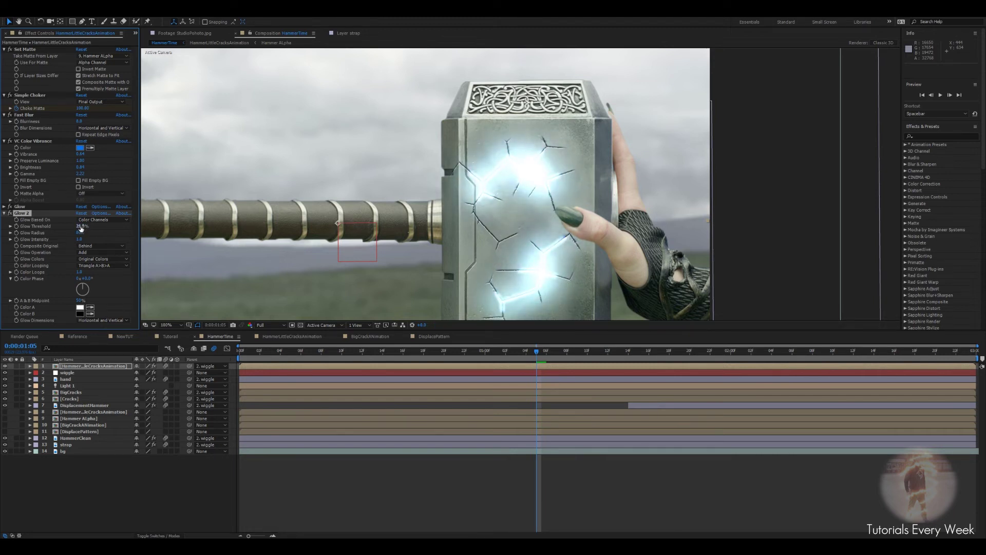
{"action": "left_click", "coordinate": [82, 227]}
{"action": "type", "text": "40"}
{"action": "key", "text": "Return"}
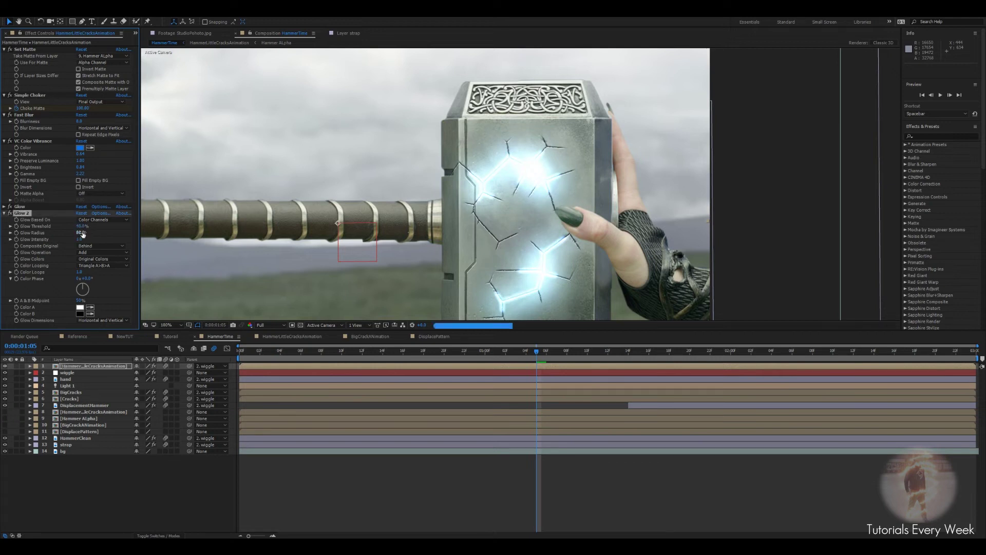
{"action": "left_click_drag", "start_coordinate": [83, 233], "coordinate": [86, 236]}
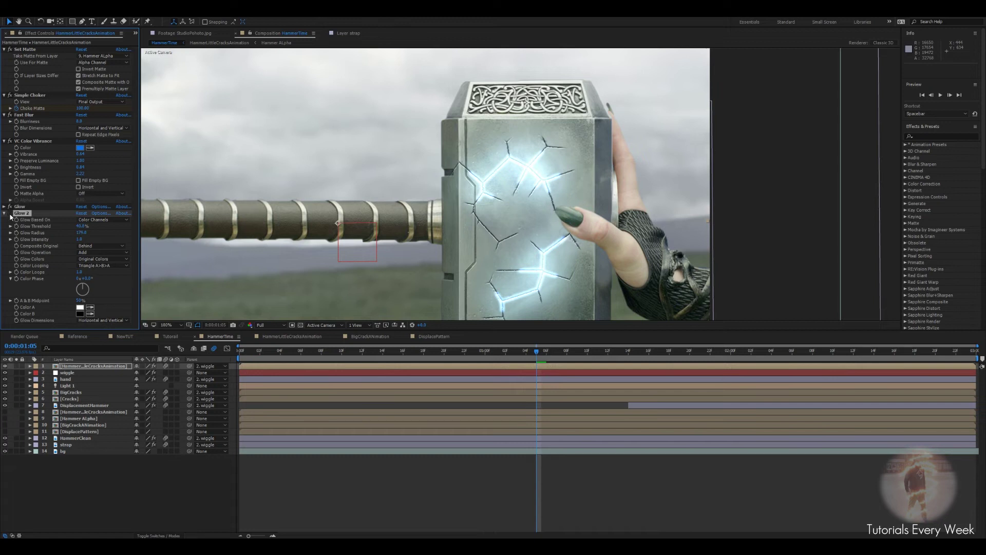
Check the glowing cracks between 0:00:02:01 and 0:00:01:06 and reveal the top layer's Choke Matte keyframes
{"action": "scroll", "coordinate": [495, 214], "scroll_direction": "down", "scroll_amount": 2}
{"action": "left_click", "coordinate": [740, 350]}
{"action": "left_click", "coordinate": [553, 365]}
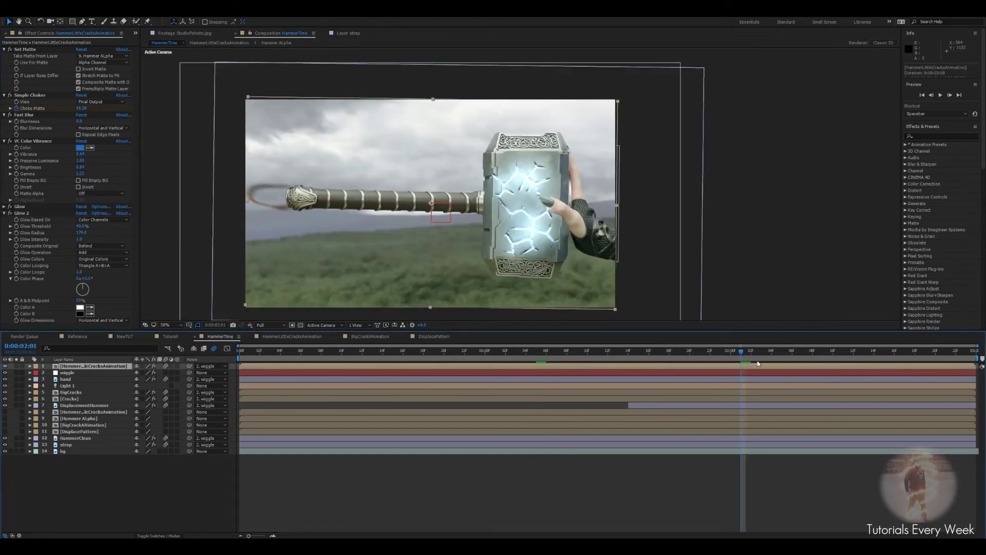
{"action": "key", "text": "t"}
{"action": "left_click_drag", "start_coordinate": [735, 356], "coordinate": [558, 355]}
{"action": "key", "text": "u"}
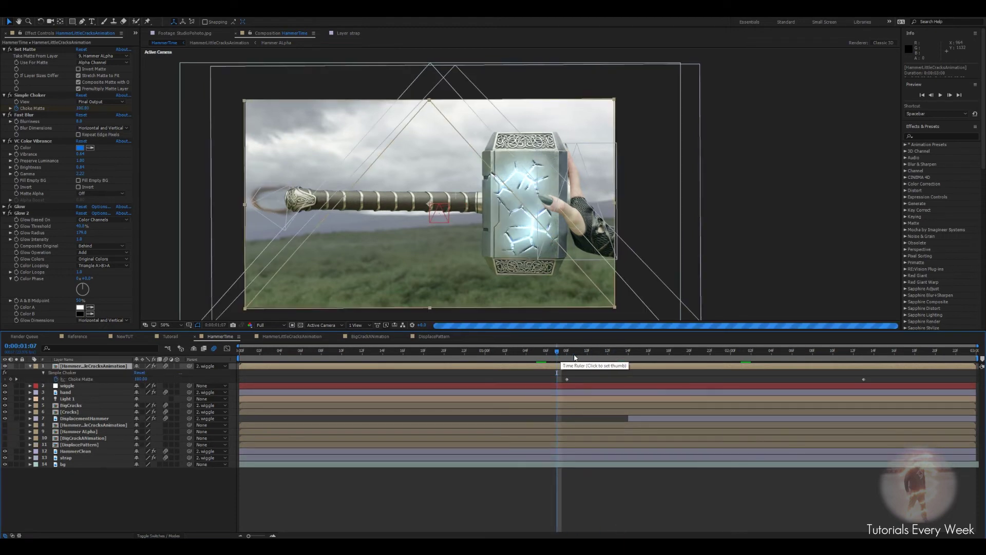
{"action": "left_click_drag", "start_coordinate": [560, 353], "coordinate": [547, 353]}
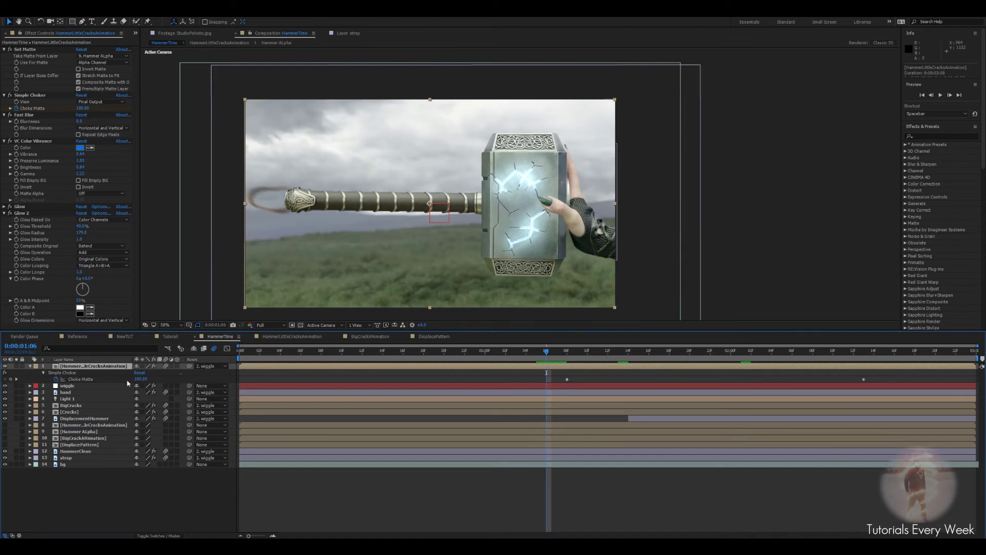
Keyframe the glowing cracks layer's Opacity from 0% at 0:00:01:08 to 100% at 0:00:02:18 and preview the fade-in
{"action": "left_click_drag", "start_coordinate": [549, 350], "coordinate": [566, 350]}
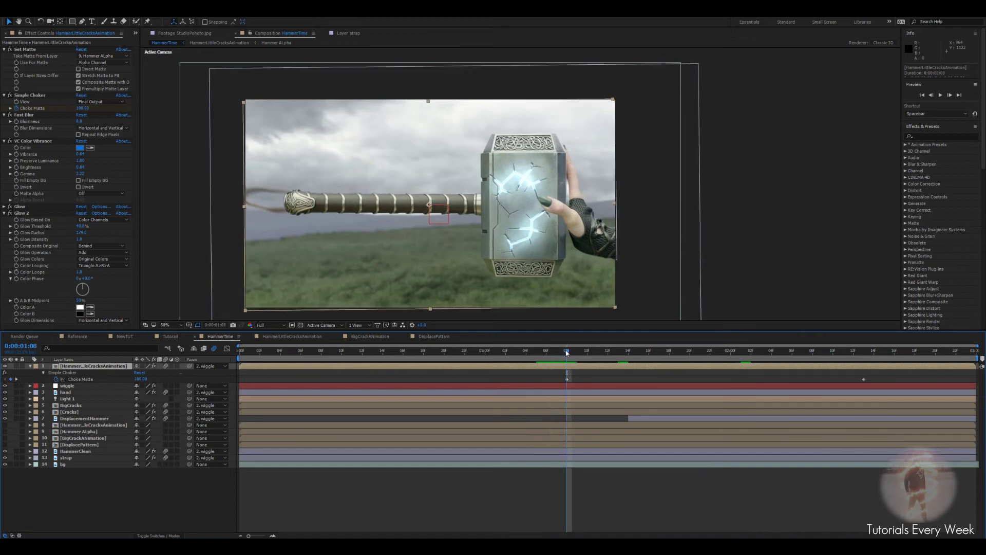
{"action": "key", "text": "shift+t"}
{"action": "left_click", "coordinate": [49, 385]}
{"action": "left_click_drag", "start_coordinate": [68, 391], "coordinate": [59, 388]}
{"action": "left_click_drag", "start_coordinate": [572, 355], "coordinate": [915, 355]}
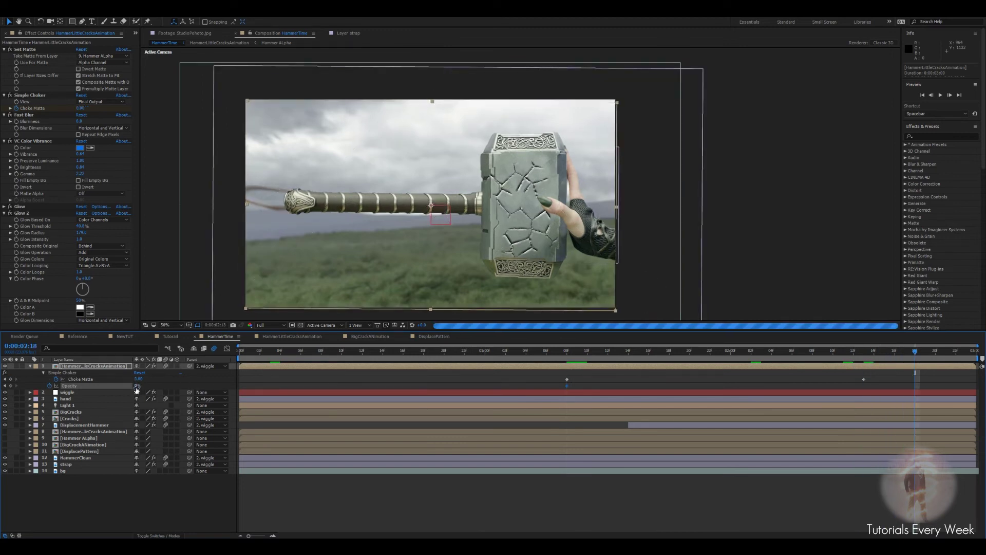
{"action": "left_click_drag", "start_coordinate": [137, 390], "coordinate": [215, 390]}
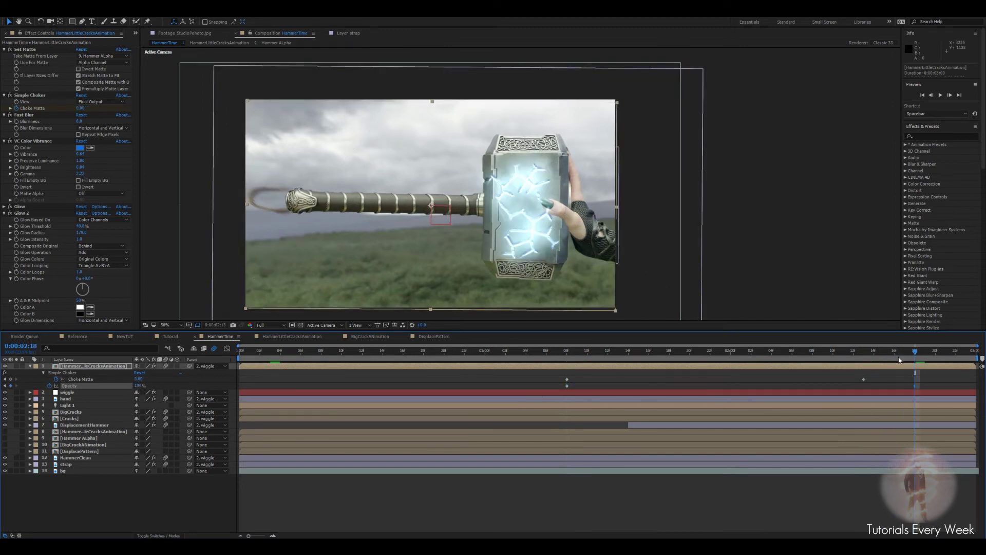
{"action": "left_click_drag", "start_coordinate": [914, 354], "coordinate": [586, 352]}
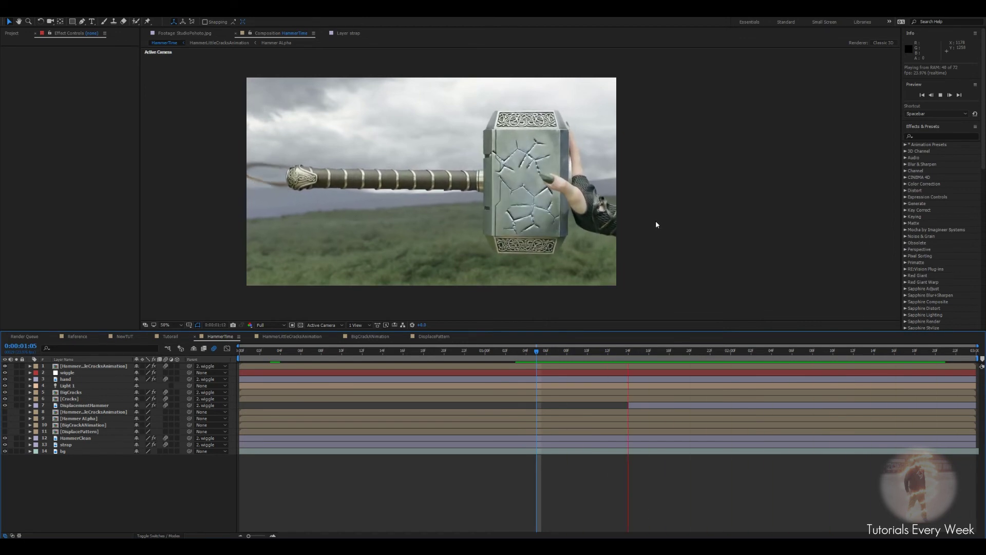
{"action": "key", "text": "space"}
Duplicate the HammerLittleCracksAnimation composition, rename the copy Rays, and place it as the top layer of HammerTime
{"action": "left_click", "coordinate": [12, 33]}
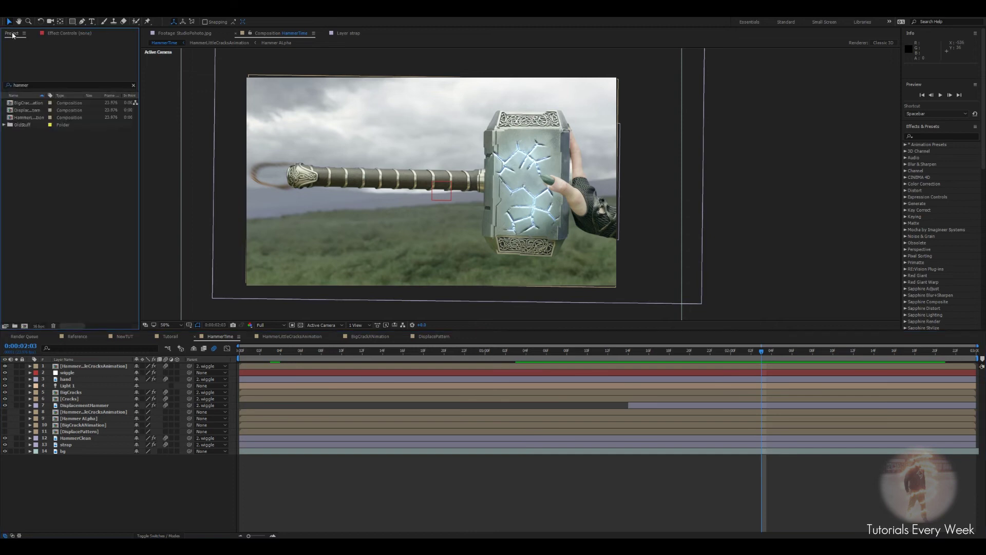
{"action": "left_click", "coordinate": [30, 118]}
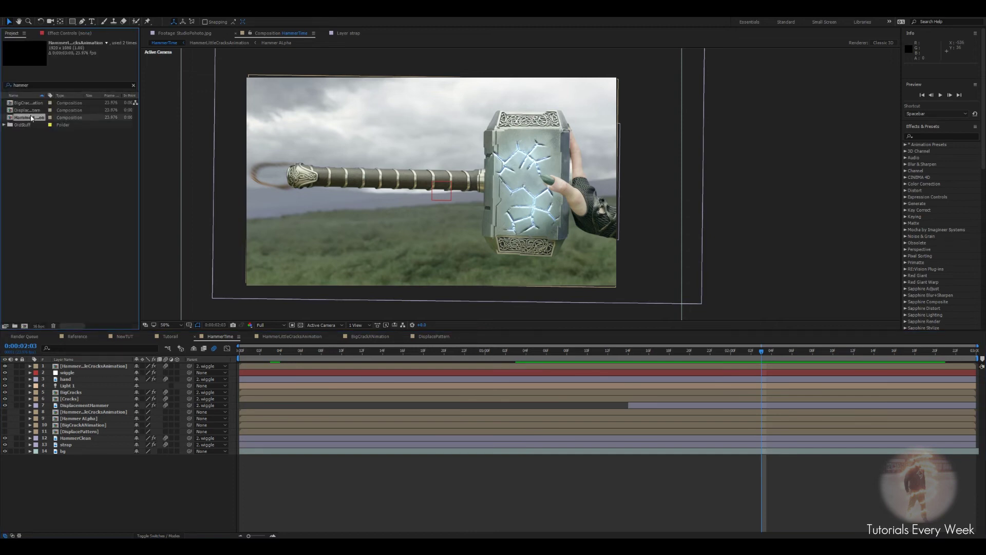
{"action": "key", "text": "ctrl+d"}
{"action": "right_click", "coordinate": [34, 127]}
{"action": "left_click", "coordinate": [66, 244]}
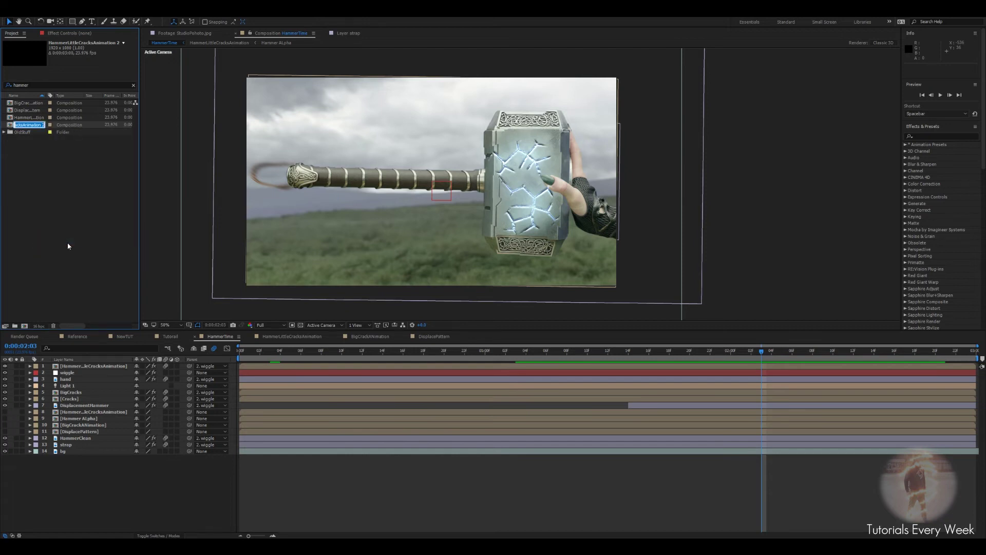
{"action": "type", "text": "Rays"}
{"action": "key", "text": "Return"}
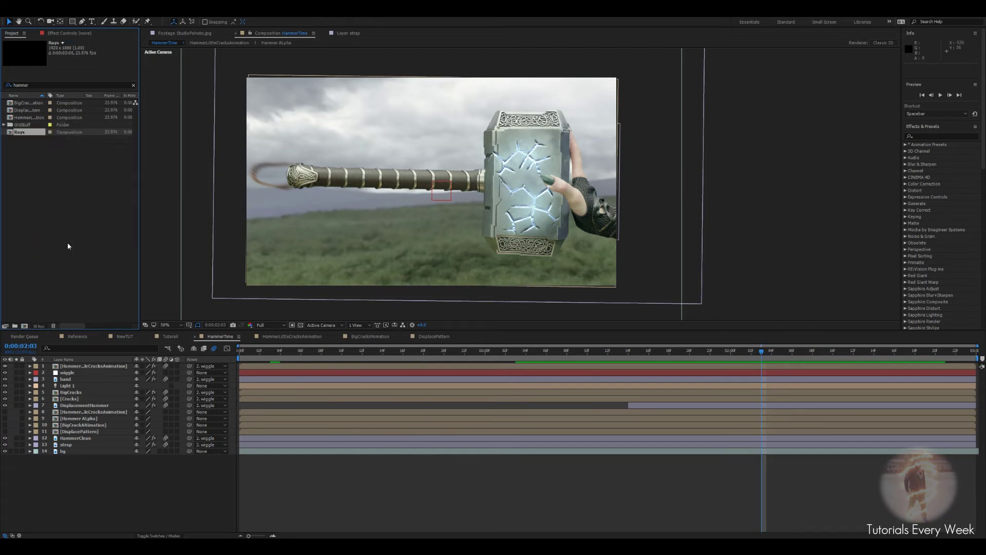
{"action": "left_click_drag", "start_coordinate": [29, 135], "coordinate": [67, 365]}
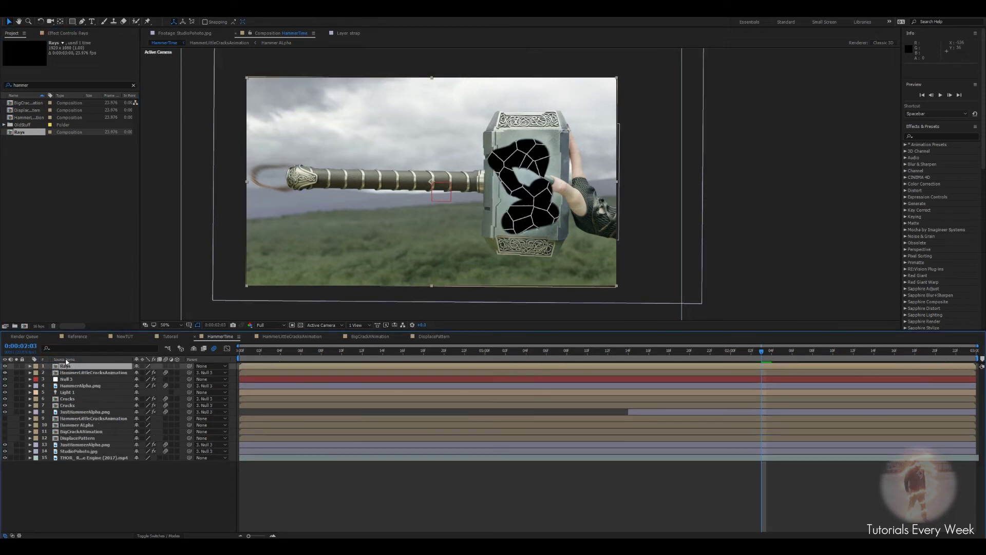
{"action": "left_click", "coordinate": [65, 359]}
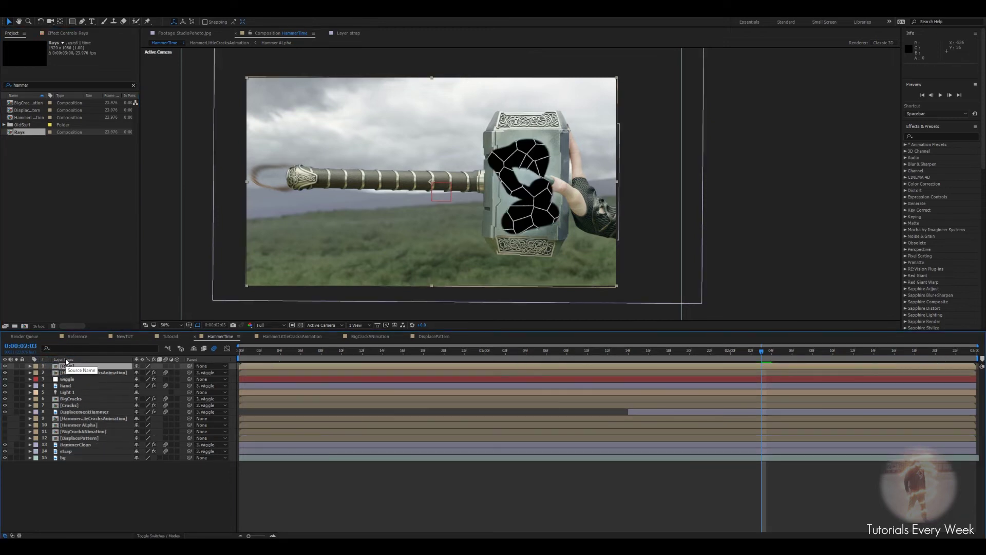
Hide the Rays layer and rename the cracks animation layer beneath it as Glow
{"action": "left_click", "coordinate": [81, 373]}
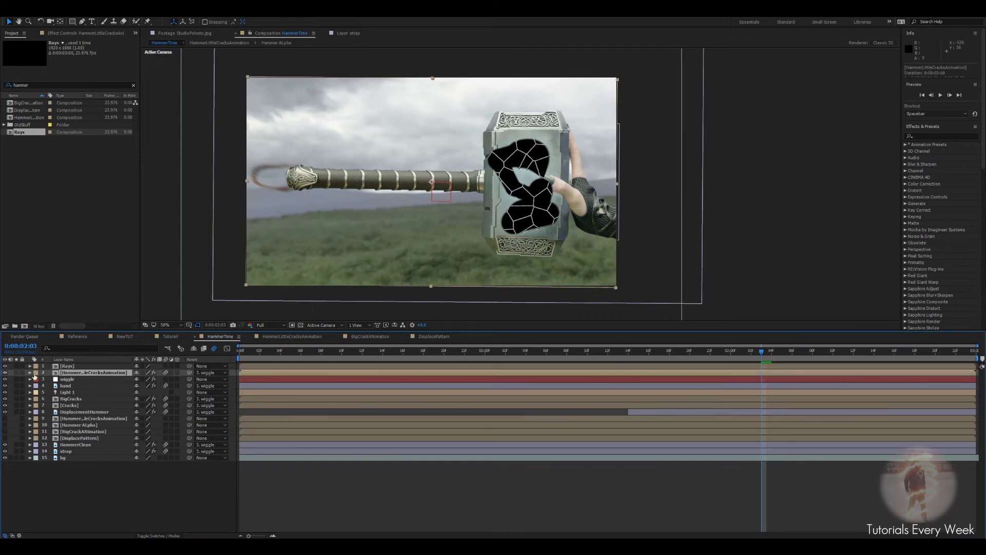
{"action": "left_click", "coordinate": [5, 366]}
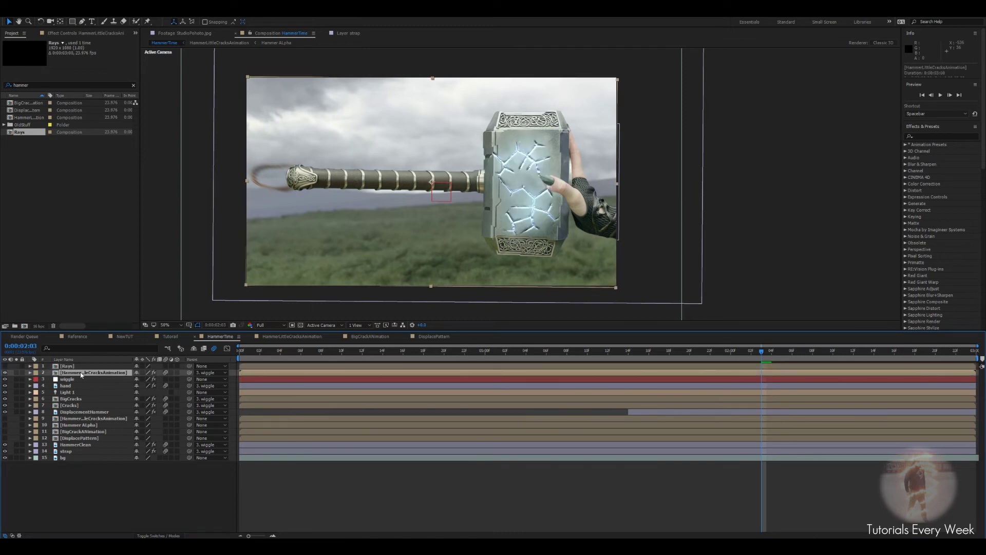
{"action": "type", "text": "Glow"}
{"action": "key", "text": "Return"}
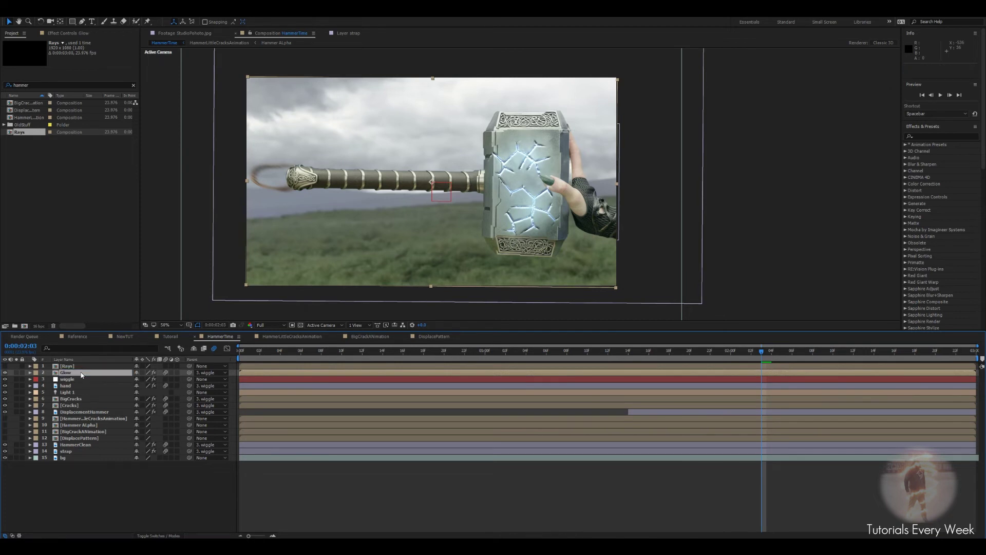
Show the Rays layer again and set its blending mode to Add
{"action": "left_click", "coordinate": [6, 366]}
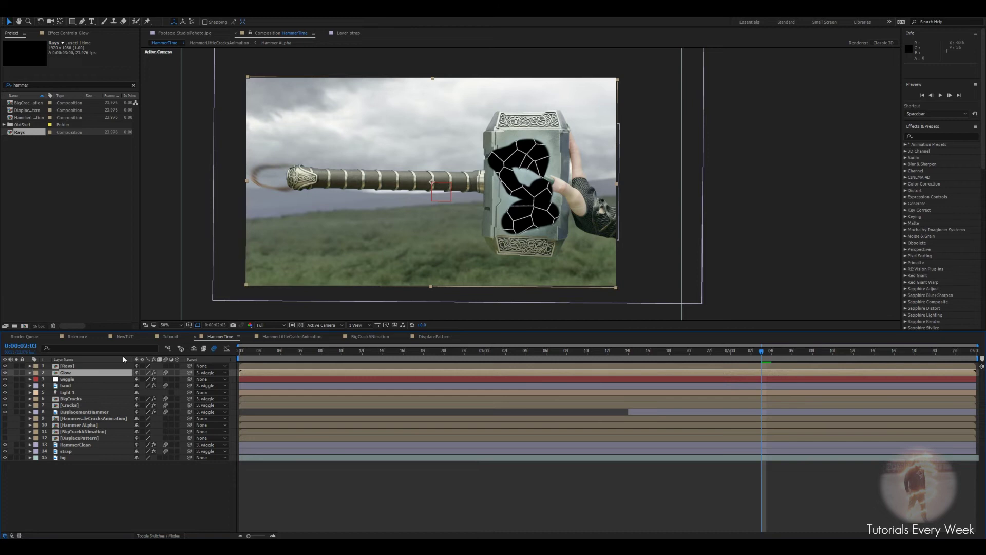
{"action": "left_click", "coordinate": [154, 535]}
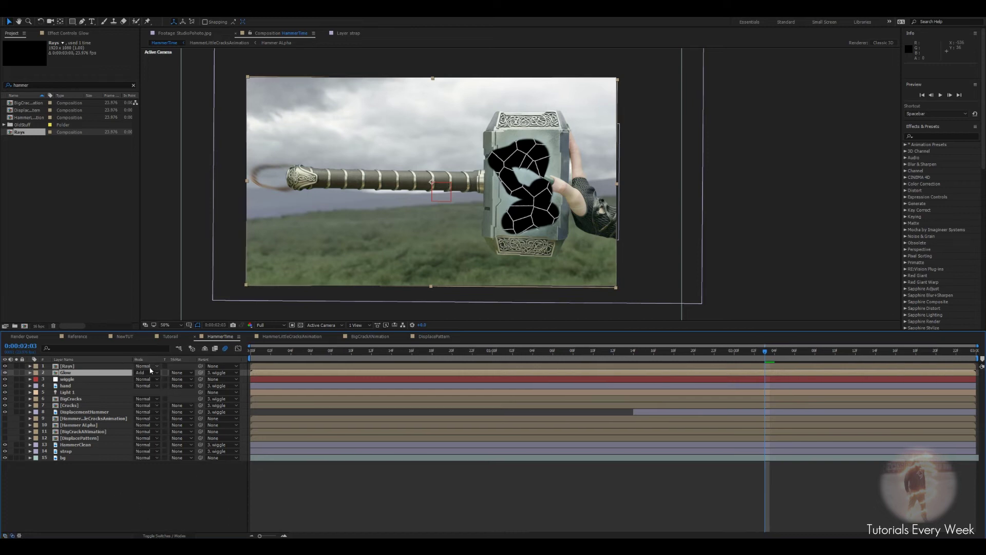
{"action": "left_click", "coordinate": [147, 373]}
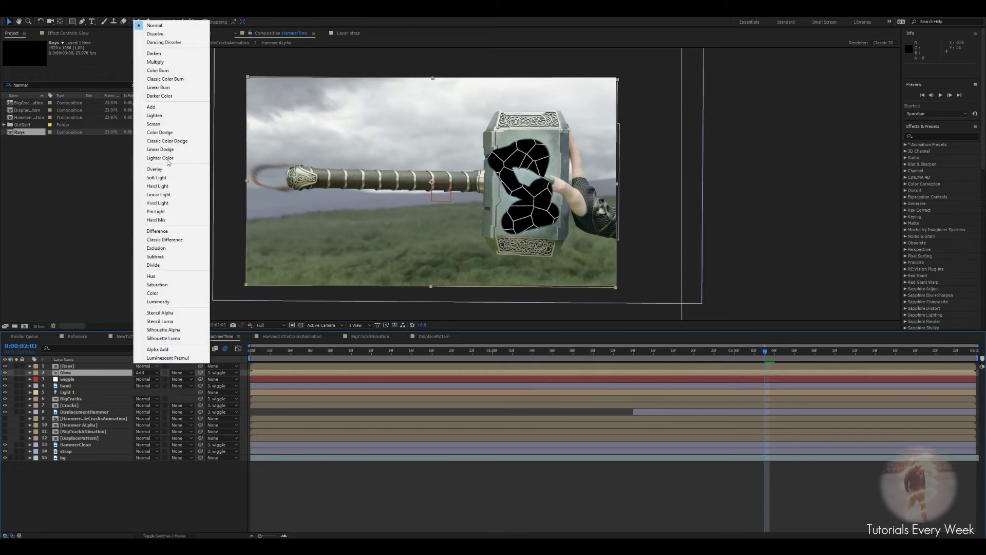
{"action": "left_click", "coordinate": [151, 107]}
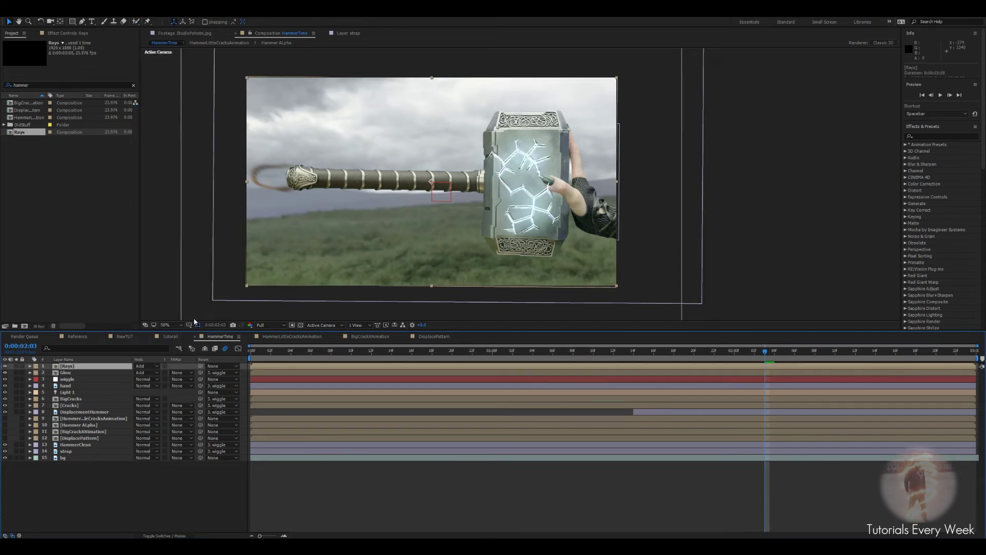
In the Rays composition, apply Set Matte to the top CellsCrack layer, taking the matte from the Hammer Alpha layer
{"action": "double_click", "coordinate": [94, 367]}
{"action": "left_click", "coordinate": [77, 379]}
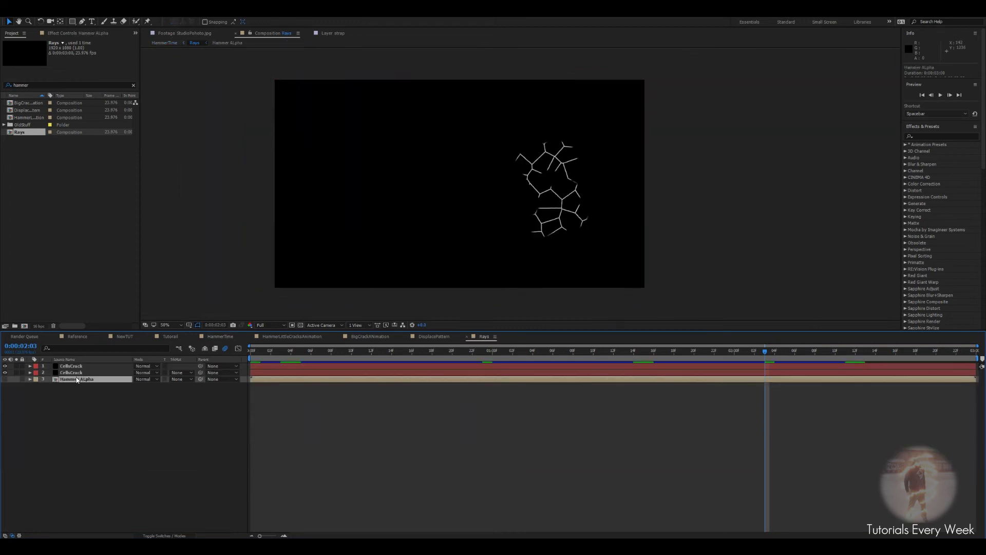
{"action": "left_click", "coordinate": [73, 373]}
{"action": "left_click", "coordinate": [70, 367]}
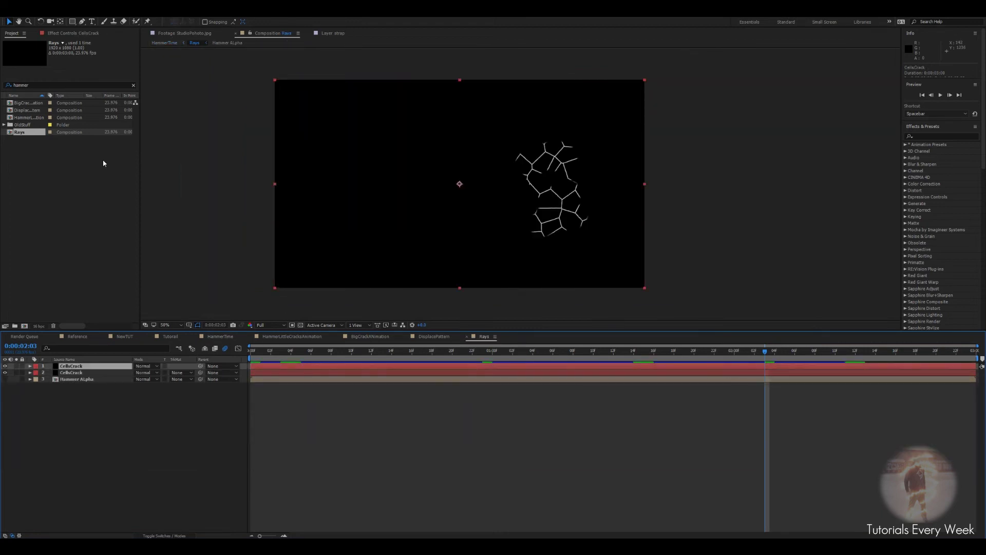
{"action": "left_click", "coordinate": [69, 35]}
{"action": "key", "text": "ctrl+space"}
{"action": "type", "text": "set ma"}
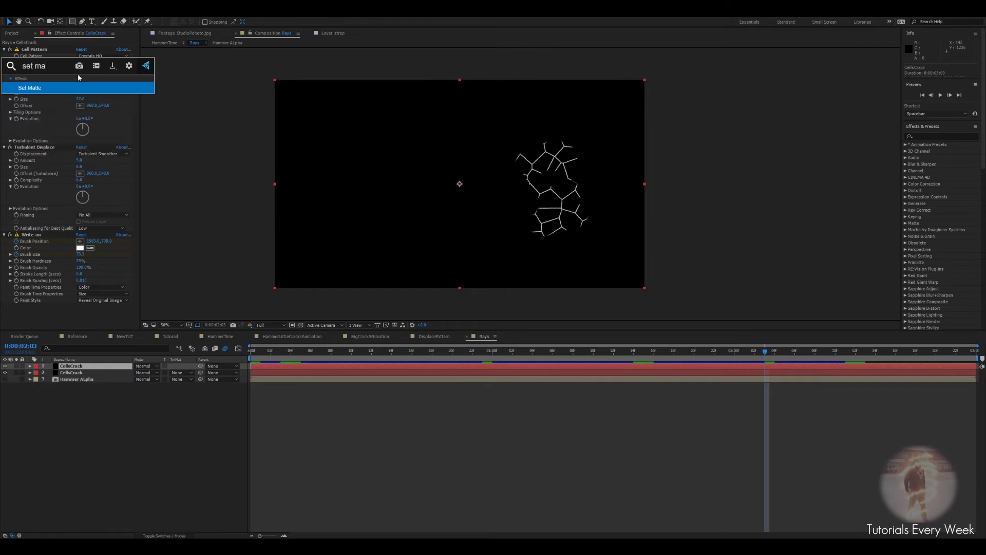
{"action": "key", "text": "Return"}
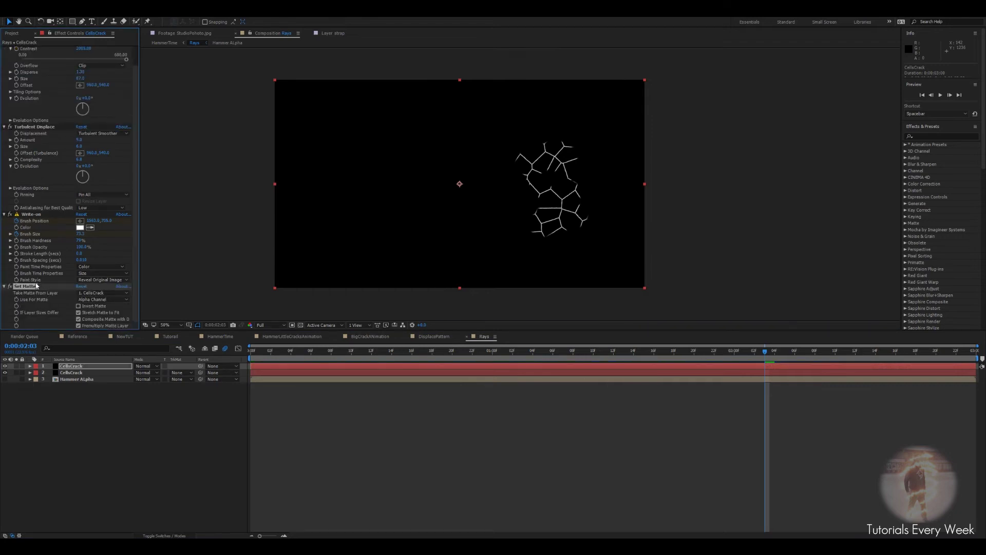
{"action": "left_click", "coordinate": [103, 293]}
{"action": "left_click", "coordinate": [100, 328]}
Apply CC Radial Fast Blur to the top CellsCrack layer and increase its Amount to lengthen the light streaks
{"action": "key", "text": "ctrl+space"}
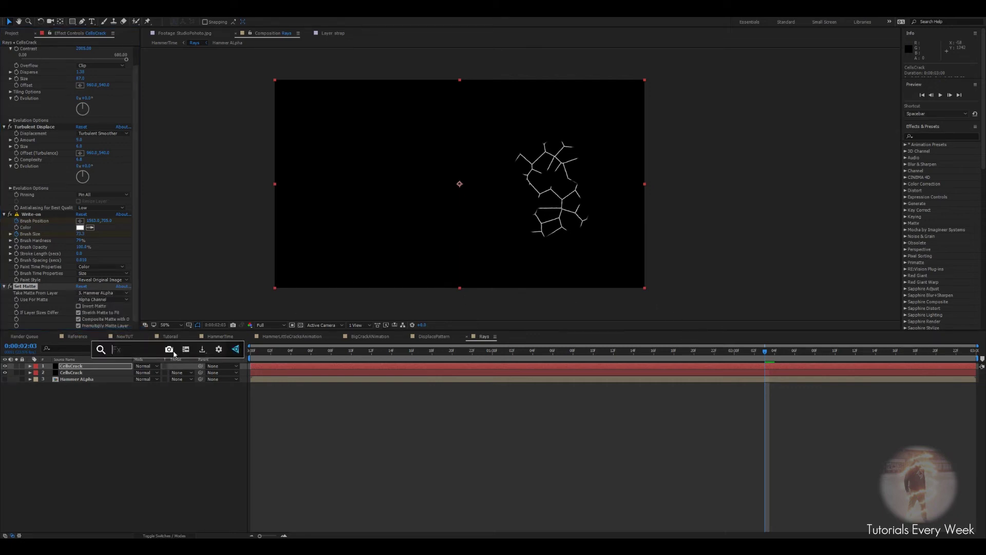
{"action": "type", "text": "fast"}
{"action": "key", "text": "Down"}
{"action": "key", "text": "Return"}
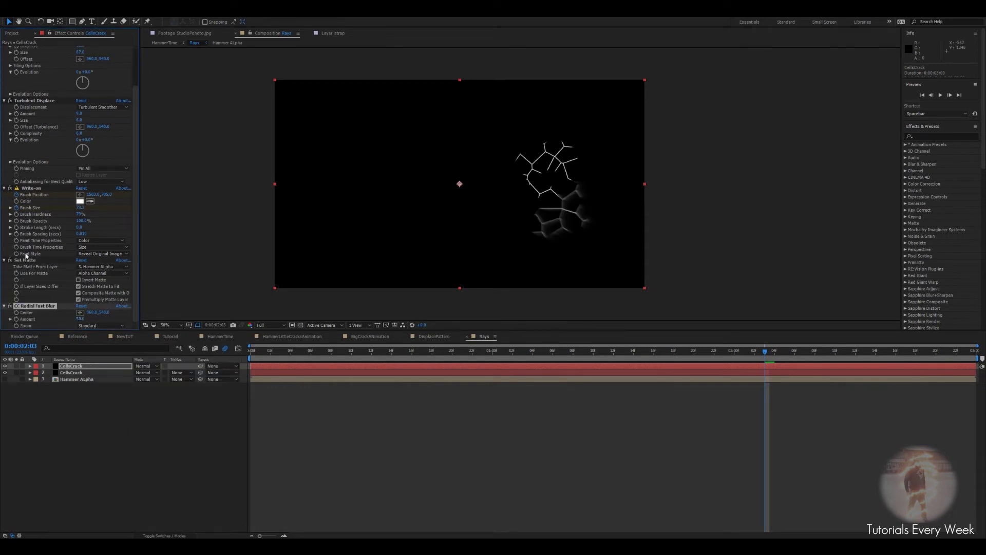
{"action": "left_click", "coordinate": [3, 189]}
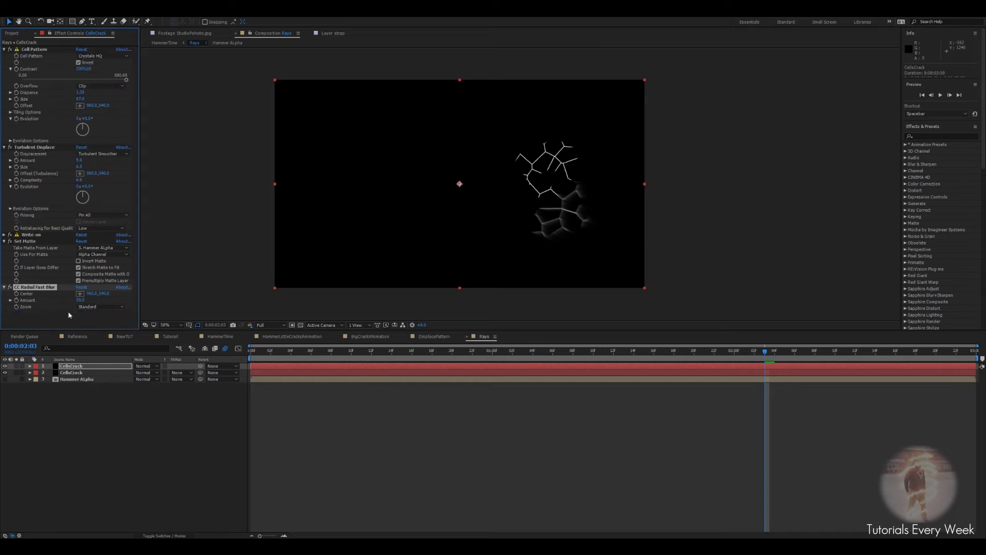
{"action": "mouse_move", "coordinate": [81, 300]}
{"action": "left_mouse_down"}
{"action": "mouse_move", "coordinate": [91, 304]}
{"action": "mouse_move", "coordinate": [77, 303]}
{"action": "left_mouse_up"}
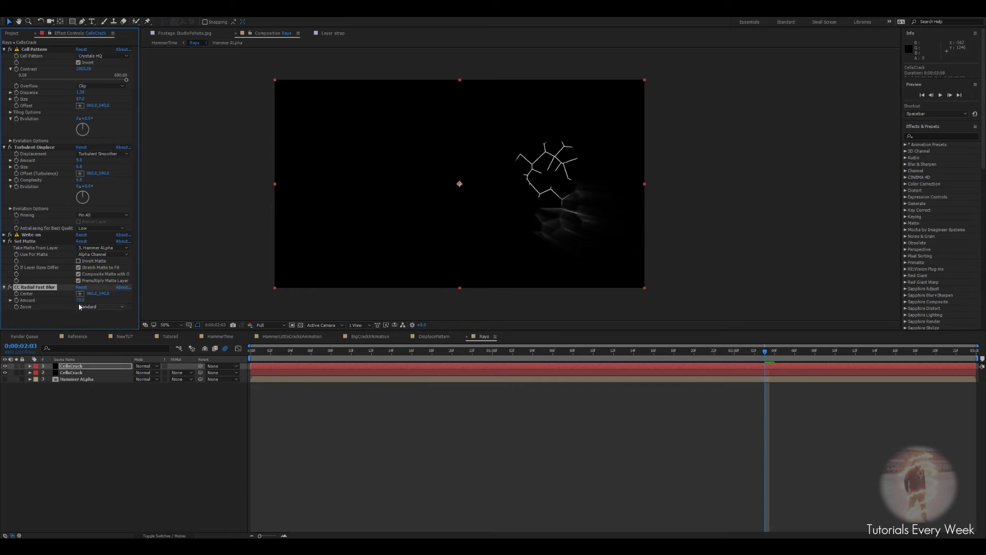
Animate the CC Radial Fast Blur Center between 0:00:01:04 and 0:00:02:23, ending over the lower cracks, and preview the rays
{"action": "left_click", "coordinate": [79, 301]}
{"action": "left_click", "coordinate": [96, 313]}
{"action": "left_click_drag", "start_coordinate": [750, 356], "coordinate": [533, 352]}
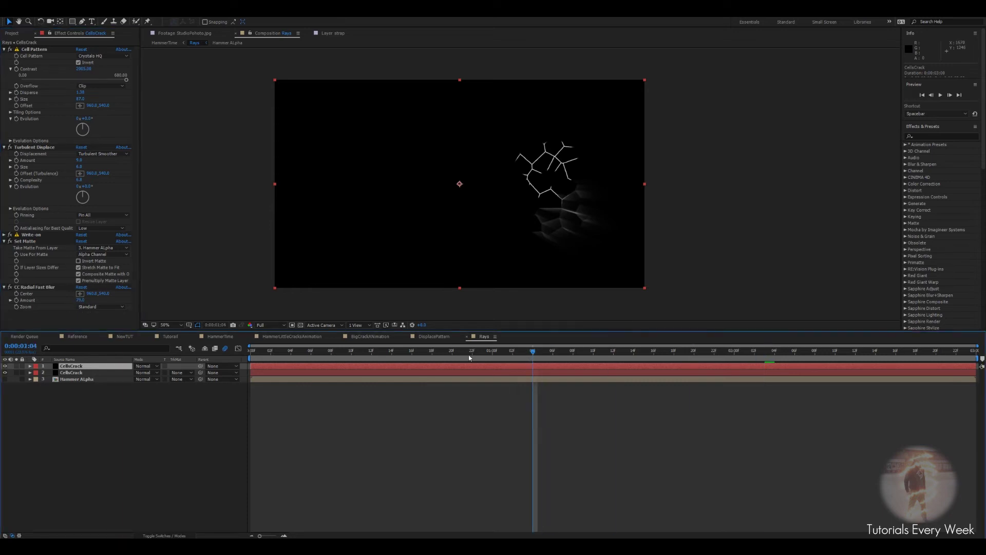
{"action": "left_click", "coordinate": [31, 287]}
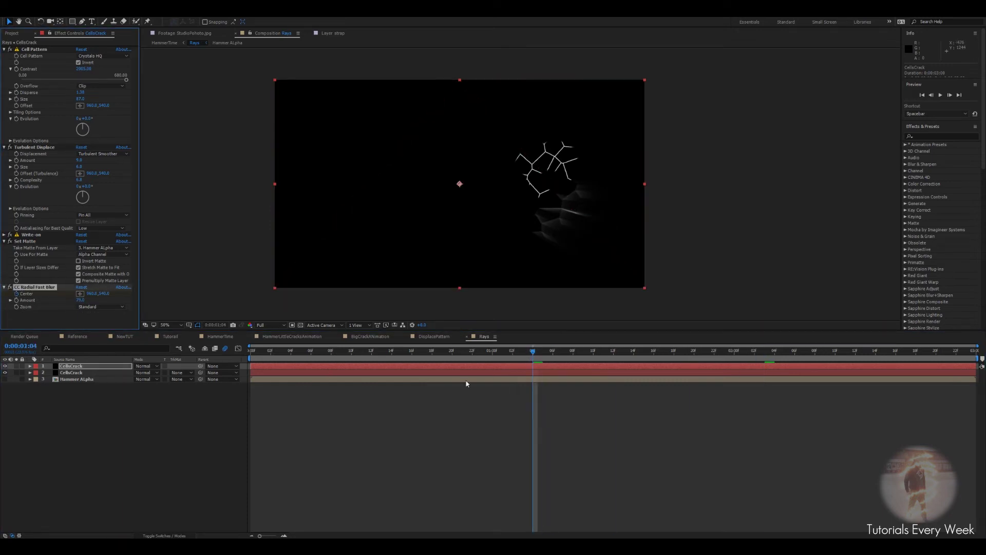
{"action": "key", "text": "space"}
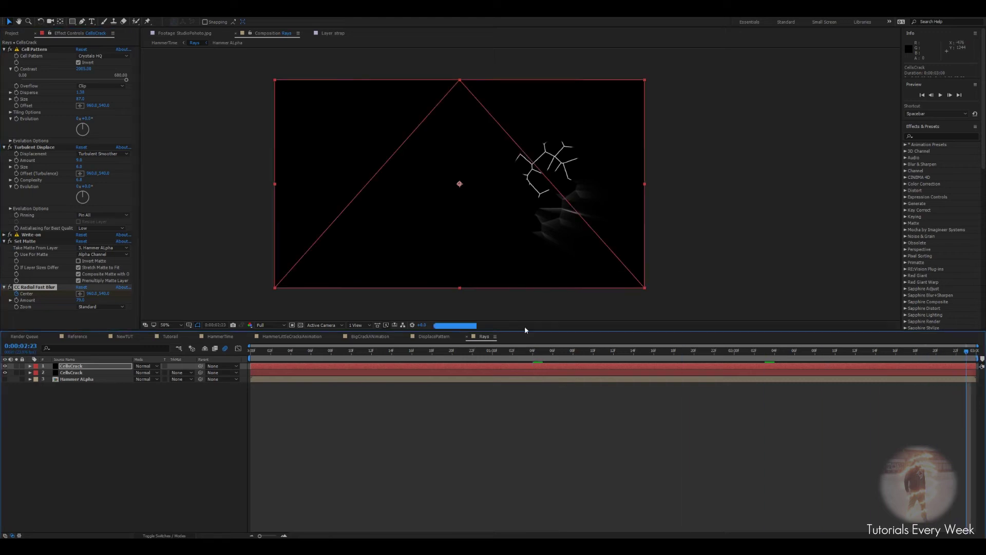
{"action": "left_click_drag", "start_coordinate": [93, 295], "coordinate": [57, 293]}
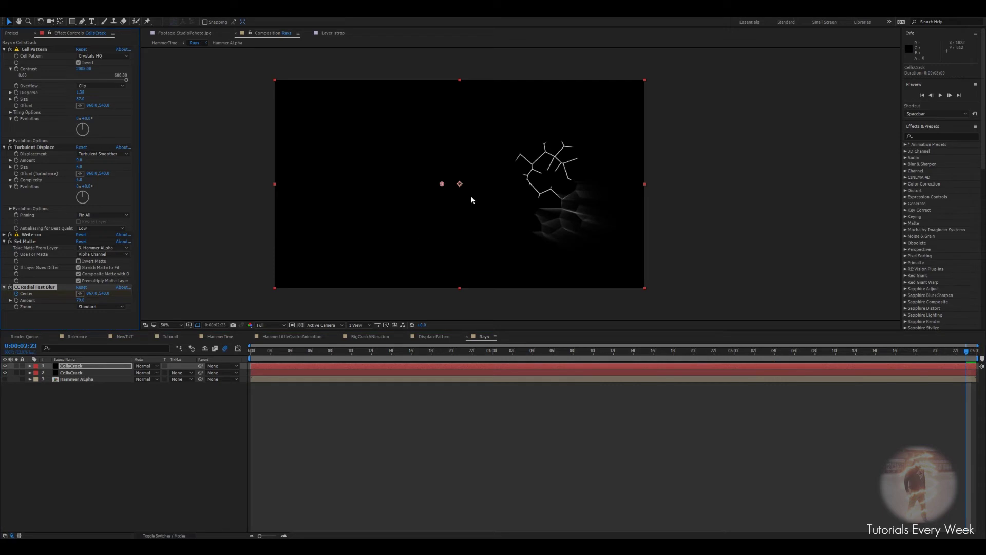
{"action": "mouse_move", "coordinate": [442, 185]}
{"action": "left_mouse_down"}
{"action": "mouse_move", "coordinate": [533, 202]}
{"action": "mouse_move", "coordinate": [559, 218]}
{"action": "left_mouse_up"}
{"action": "left_click_drag", "start_coordinate": [966, 350], "coordinate": [941, 349]}
{"action": "key", "text": "space"}
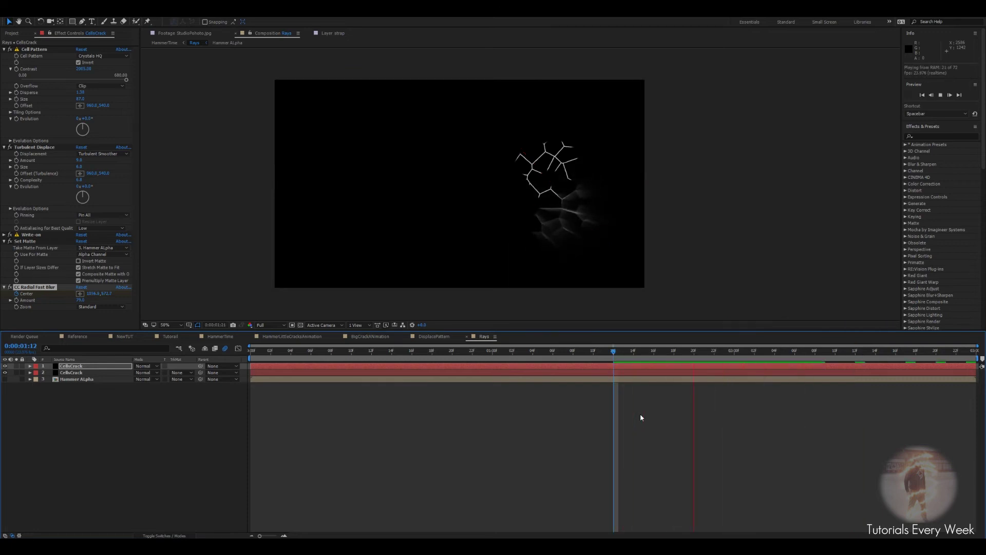
{"action": "key", "text": "space"}
Reveal the top CellsCrack layer's keyframes and move its blur Center at 0:00:01:04 to 1458, 707, inside the lower cracks
{"action": "key", "text": "u"}
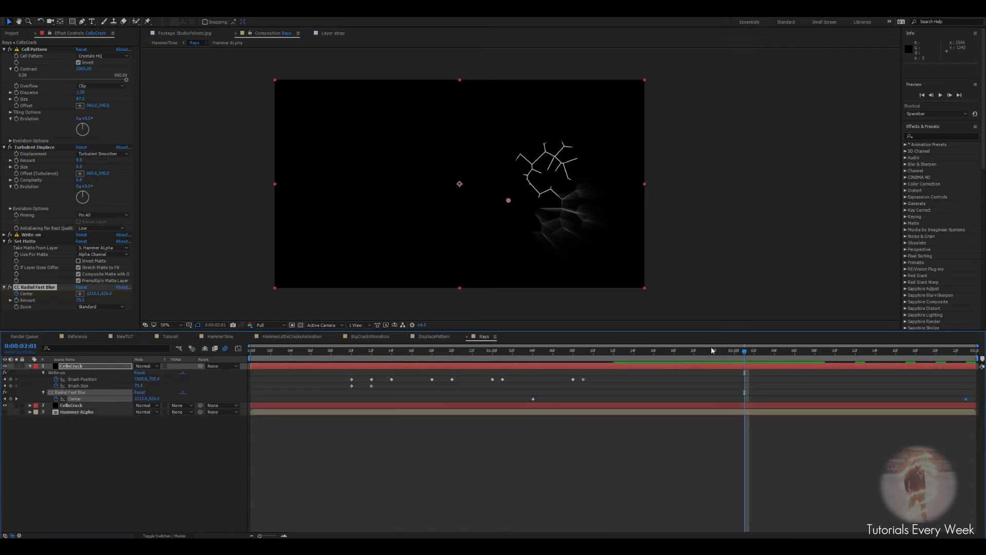
{"action": "left_click_drag", "start_coordinate": [745, 352], "coordinate": [533, 385]}
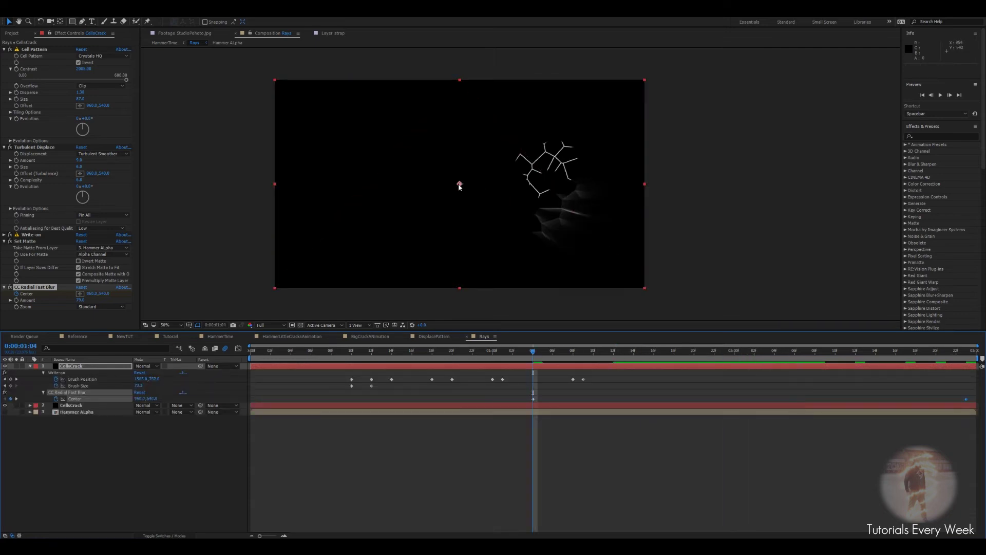
{"action": "left_click", "coordinate": [39, 287]}
{"action": "left_click_drag", "start_coordinate": [104, 293], "coordinate": [182, 291]}
{"action": "left_click_drag", "start_coordinate": [459, 214], "coordinate": [559, 221]}
{"action": "key", "text": "period"}
{"action": "key", "text": "period"}
{"action": "key", "text": "comma"}
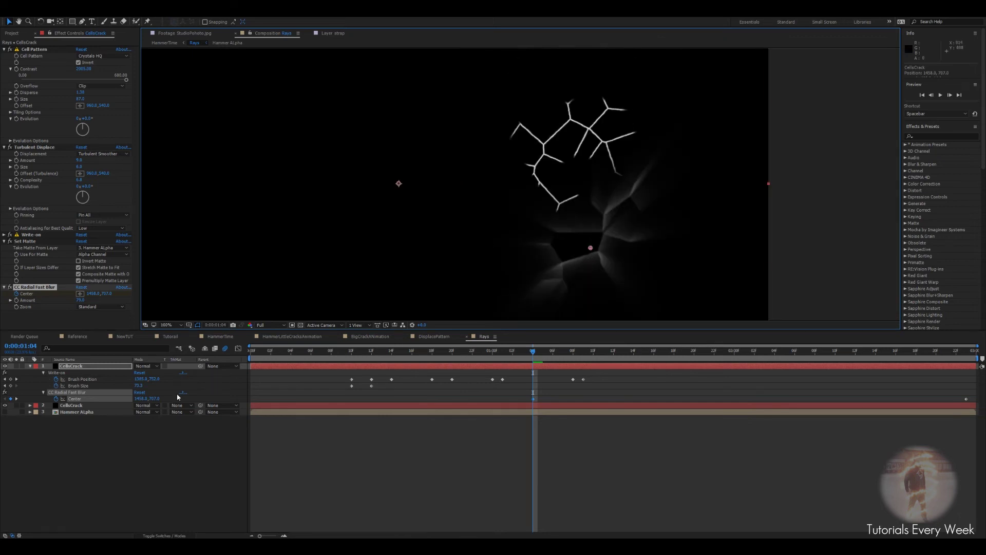
Copy Set Matte and CC Radial Fast Blur from the top CellsCrack layer onto the second CellsCrack layer
{"action": "left_click", "coordinate": [31, 241]}
{"action": "left_click", "coordinate": [33, 288], "text": "ctrl"}
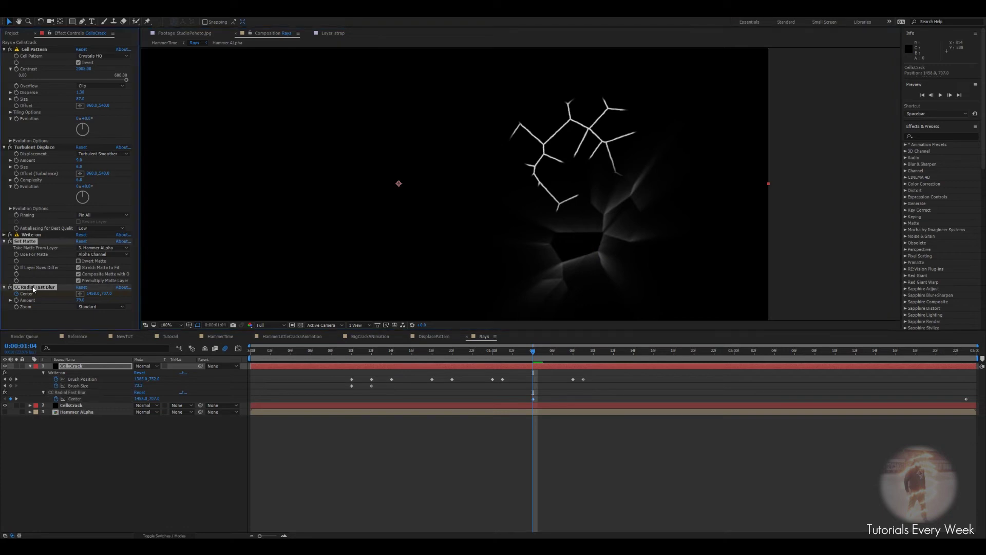
{"action": "left_click", "coordinate": [83, 407]}
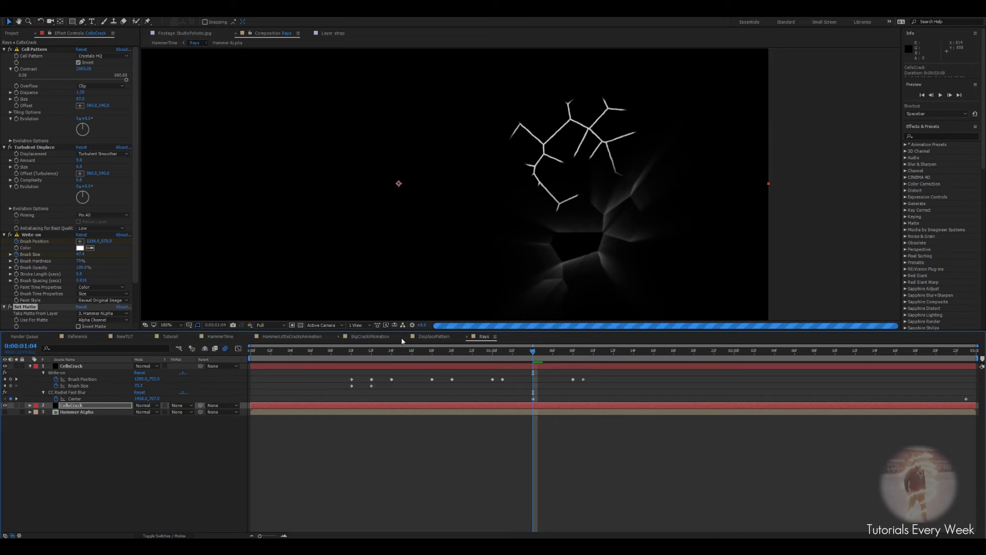
Return to the HammerTime composition and apply the Tint effect to the Rays layer
{"action": "left_click", "coordinate": [220, 337]}
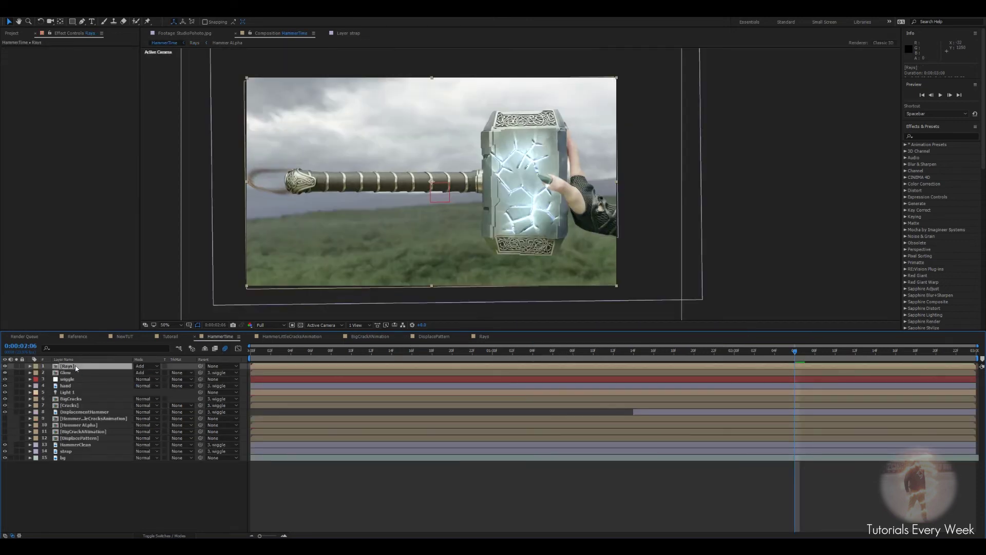
{"action": "key", "text": "slash"}
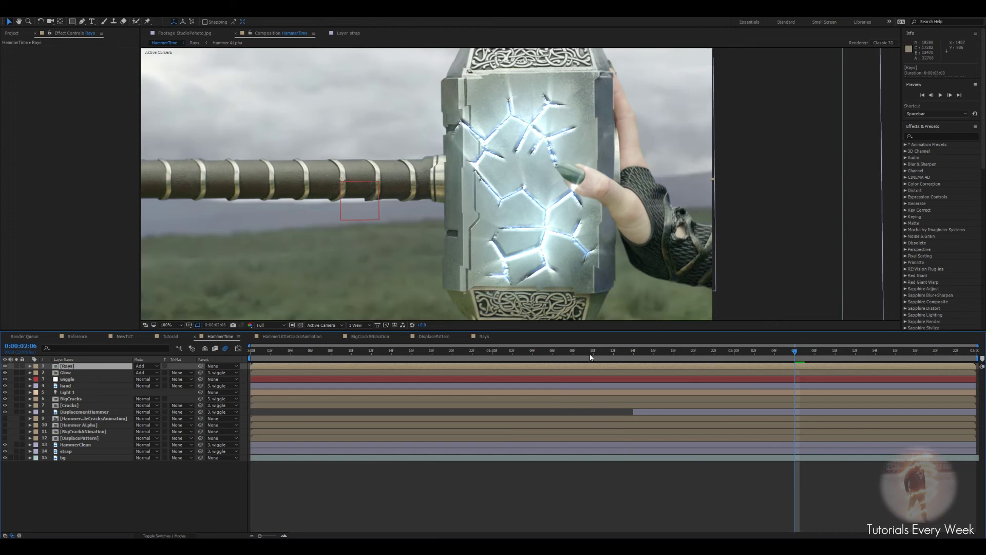
{"action": "key", "text": "ctrl+space"}
{"action": "type", "text": "tint"}
{"action": "key", "text": "Return"}
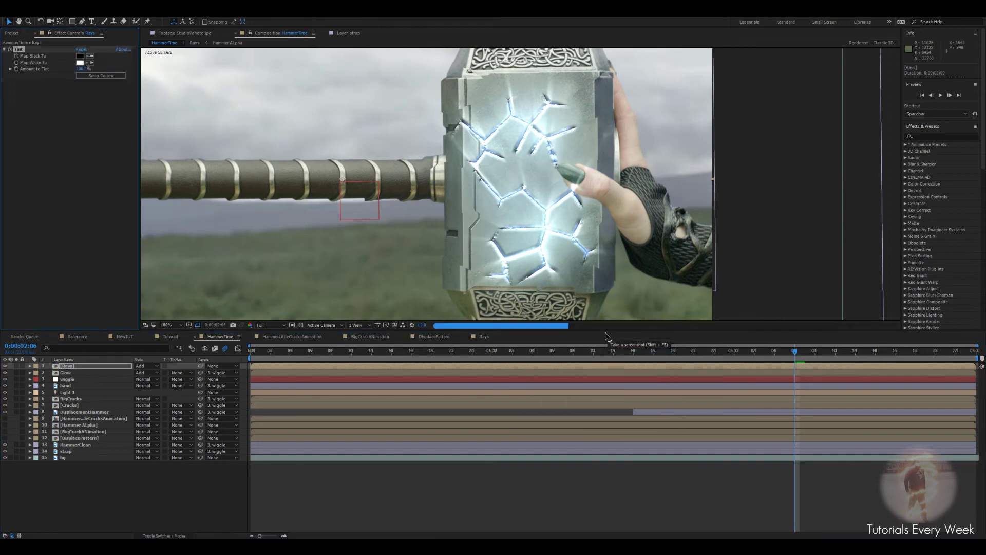
Set the Tint's Map White To color to blue 107DEC and Amount to Tint to 20%
{"action": "left_click", "coordinate": [79, 62]}
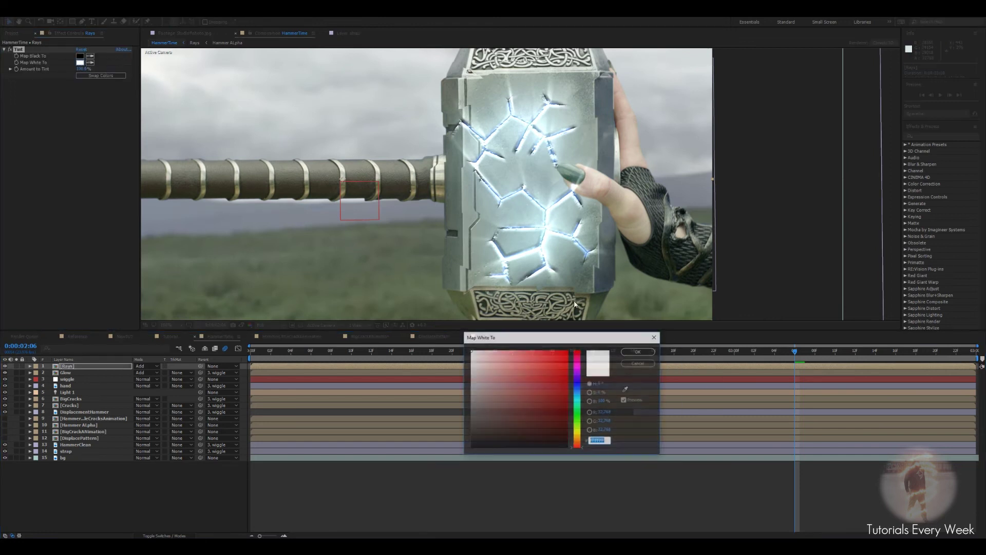
{"action": "left_click", "coordinate": [577, 393]}
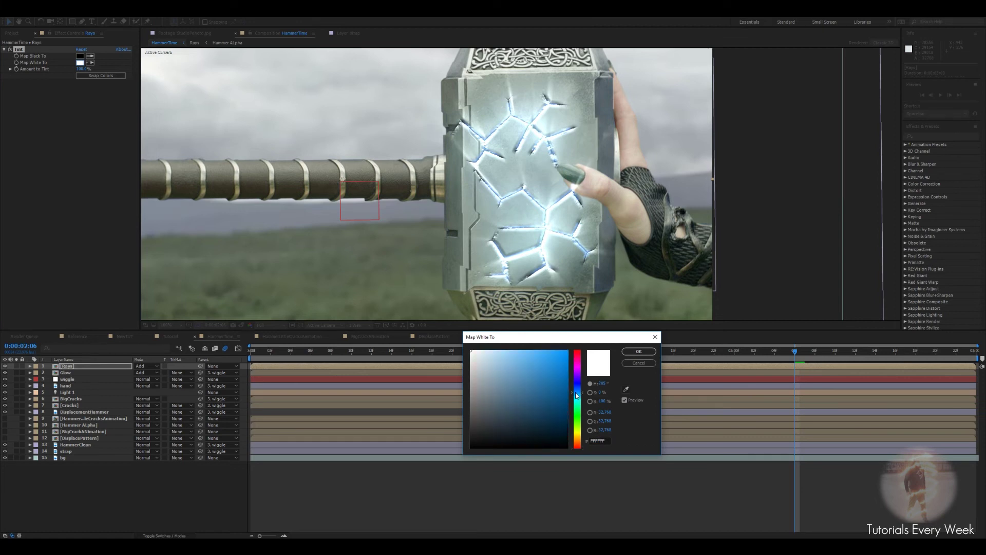
{"action": "left_click", "coordinate": [562, 357]}
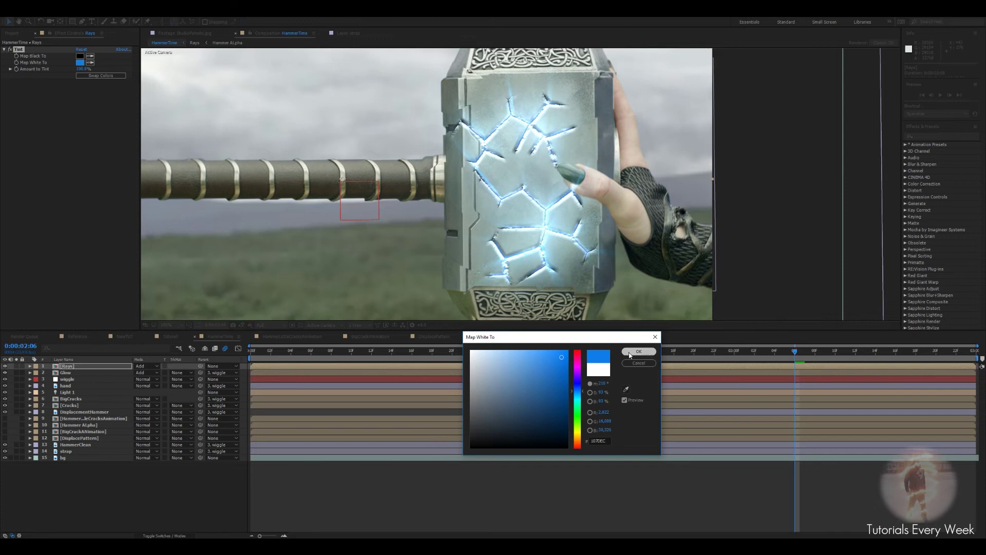
{"action": "left_click", "coordinate": [630, 355]}
{"action": "left_click", "coordinate": [82, 68]}
{"action": "type", "text": "20"}
{"action": "key", "text": "Return"}
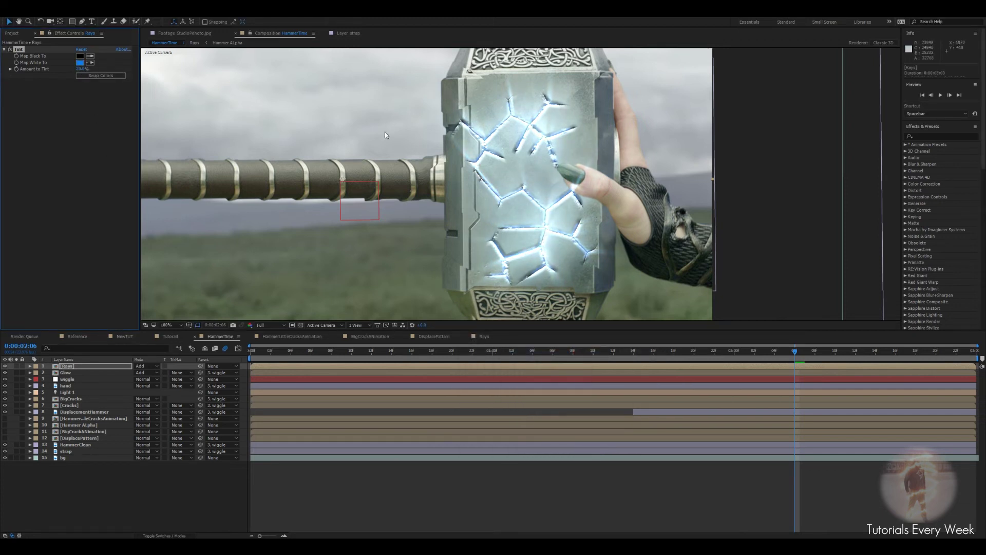
Apply a Glow effect to the Rays layer, lowering Glow Threshold to about 23% and increasing Glow Radius
{"action": "left_click", "coordinate": [81, 117]}
{"action": "key", "text": "ctrl+space"}
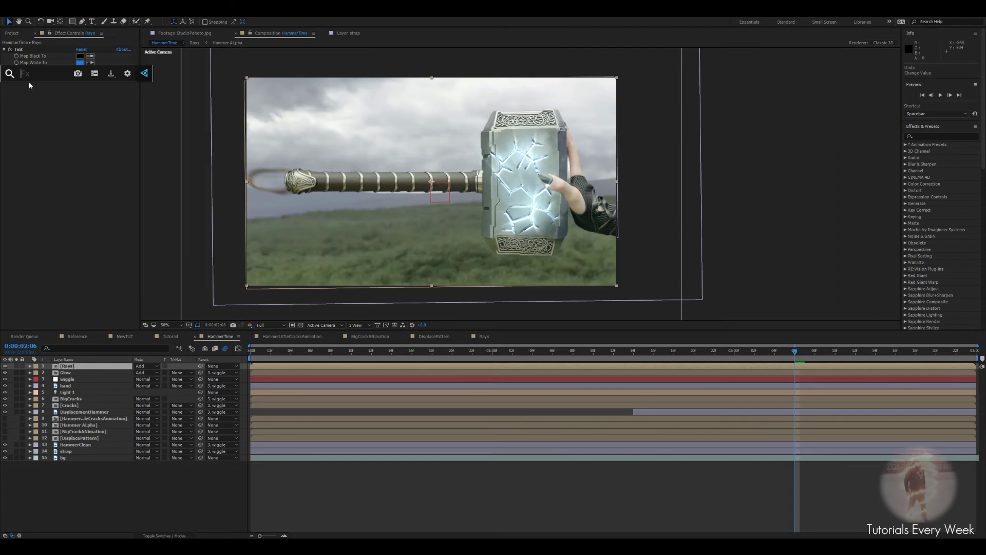
{"action": "type", "text": "lglow"}
{"action": "key", "text": "Return"}
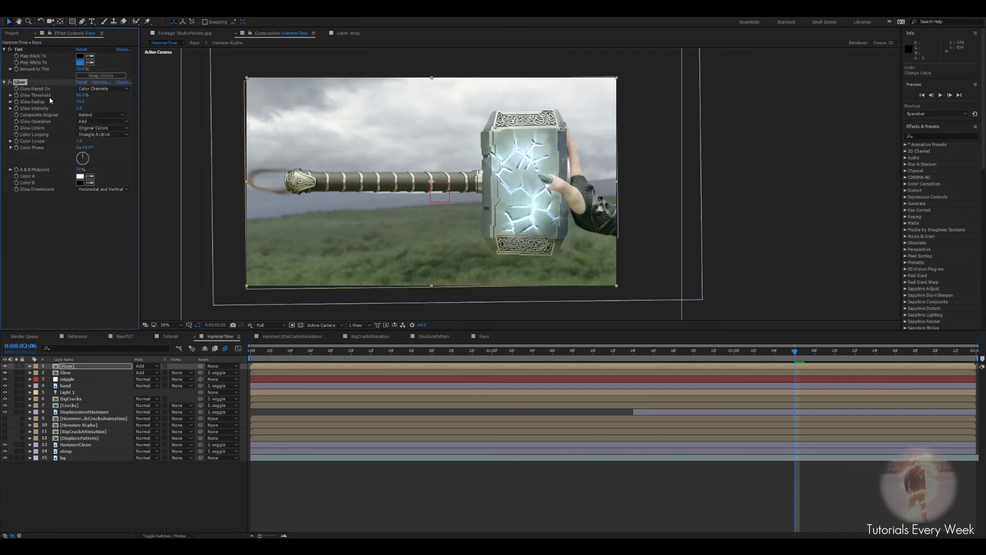
{"action": "left_click_drag", "start_coordinate": [85, 96], "coordinate": [73, 97]}
{"action": "left_click_drag", "start_coordinate": [83, 101], "coordinate": [91, 105]}
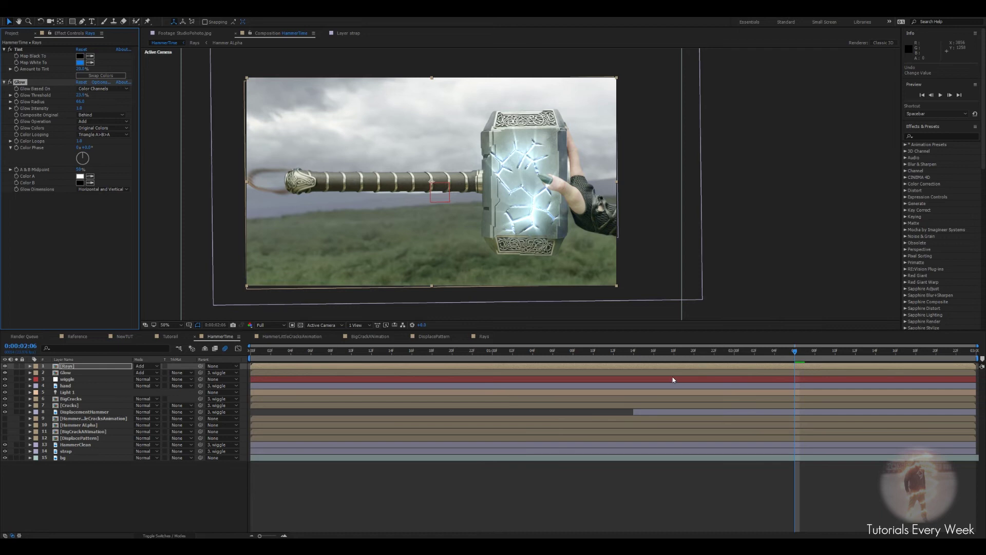
Check the Glow layer's opacity keyframes for timing and keyframe the Rays layer's Opacity at 0% at 0:00:01:15
{"action": "left_click", "coordinate": [77, 374]}
{"action": "key", "text": "t"}
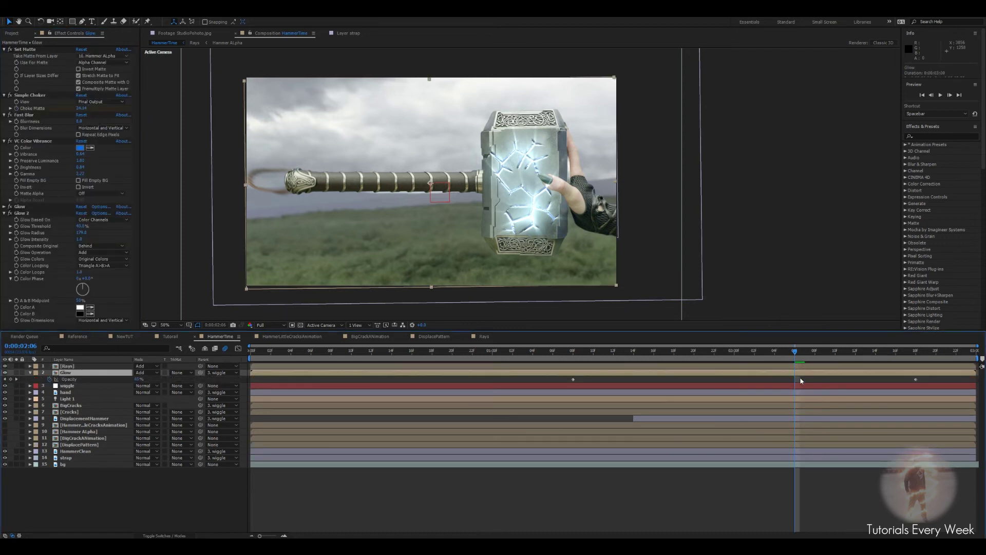
{"action": "left_click_drag", "start_coordinate": [786, 355], "coordinate": [574, 381]}
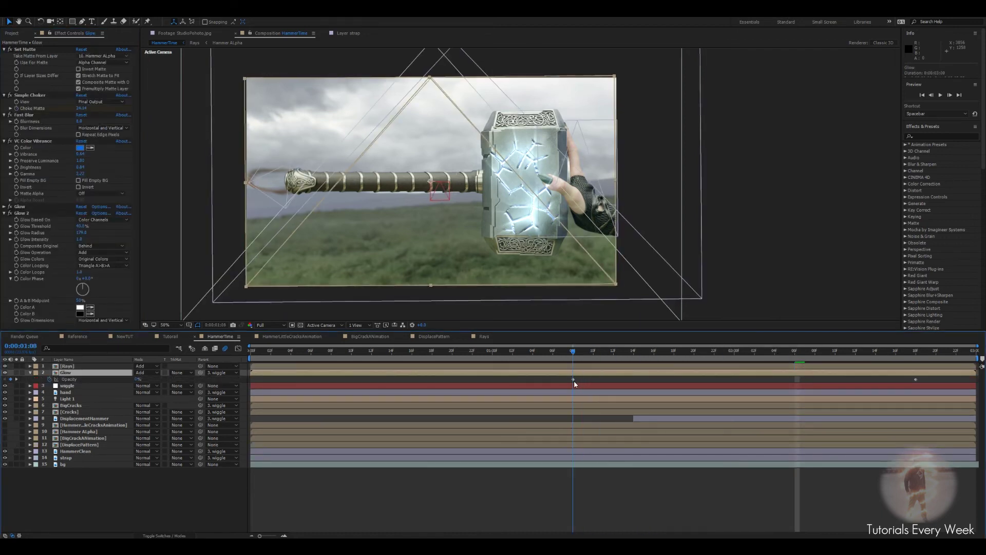
{"action": "left_click", "coordinate": [654, 351]}
{"action": "left_click", "coordinate": [644, 365]}
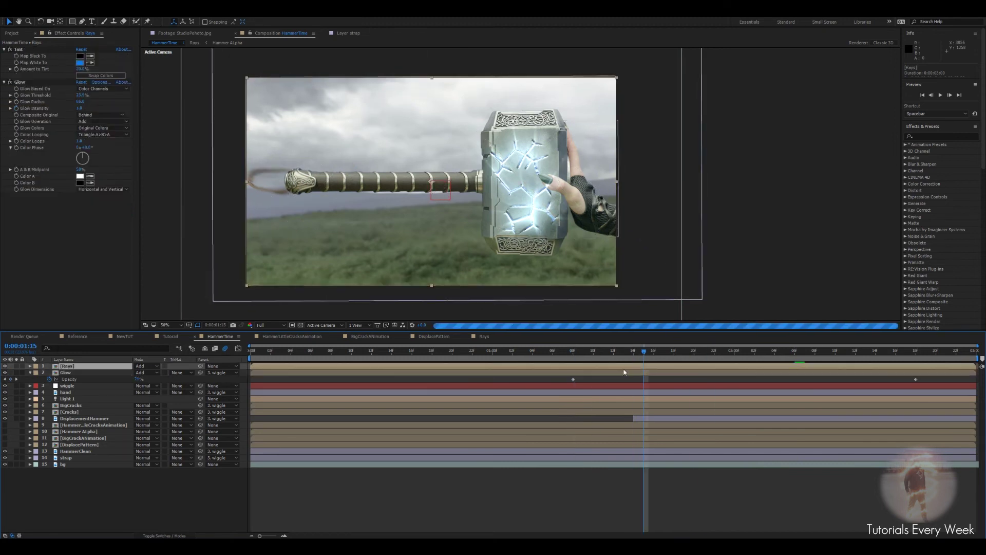
{"action": "key", "text": "t"}
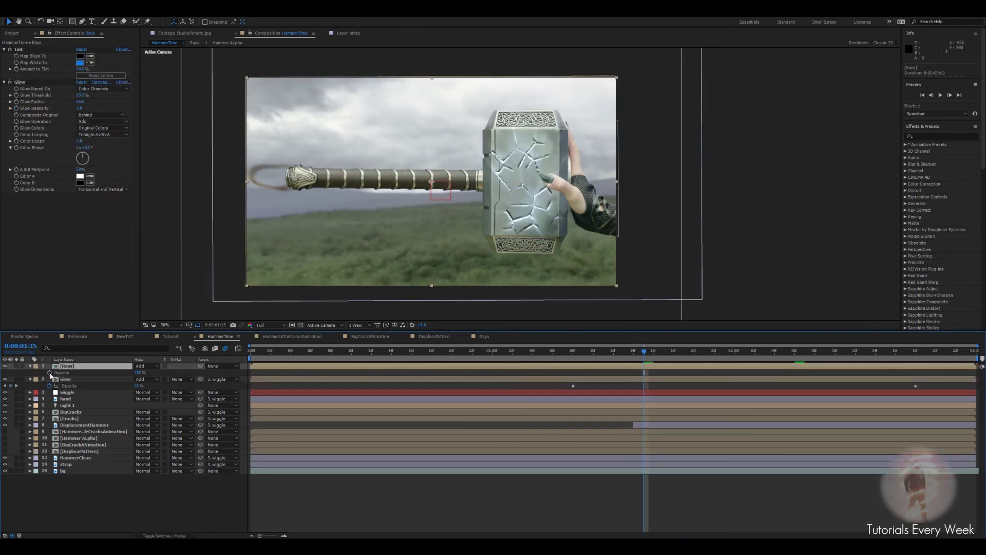
{"action": "left_click", "coordinate": [50, 372]}
{"action": "left_click", "coordinate": [137, 373]}
{"action": "type", "text": "0"}
{"action": "key", "text": "Return"}
Keyframe the Rays layer's Opacity at 100% at about 0:00:02:21 and preview the fade-in on the hammer
{"action": "key", "text": "space"}
{"action": "left_click", "coordinate": [138, 372]}
{"action": "type", "text": "100"}
{"action": "key", "text": "Return"}
{"action": "key", "text": "space"}
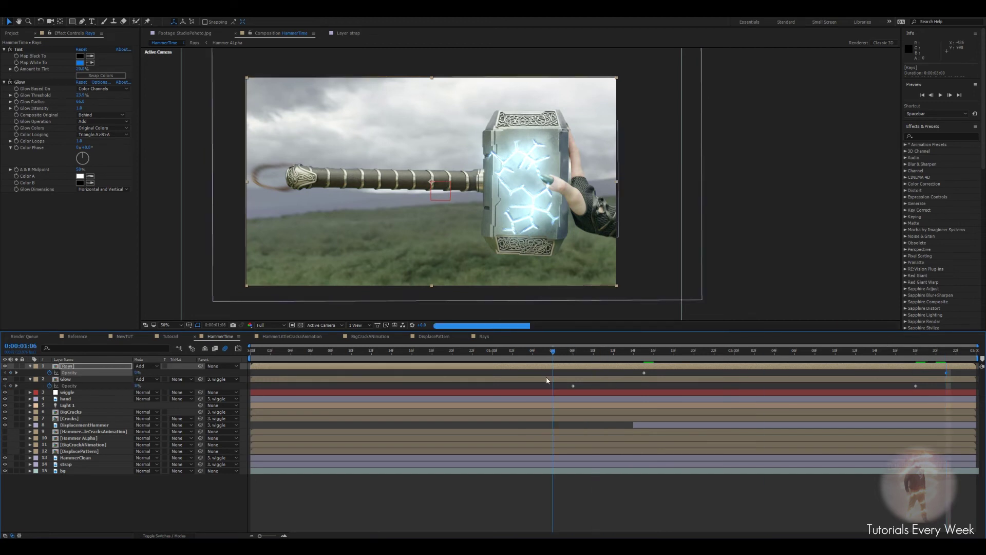
{"action": "scroll", "coordinate": [518, 210], "scroll_direction": "up", "scroll_amount": 2}
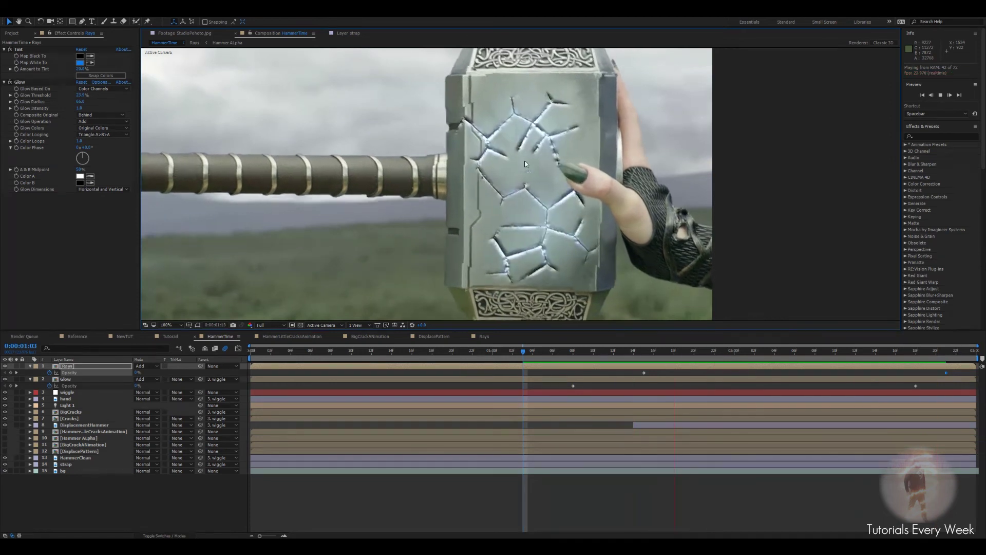
{"action": "key", "text": "space"}
Parent the Rays layer to wiggle, enable its motion blur, and inspect the result at 0:00:02:14
{"action": "left_click", "coordinate": [159, 535]}
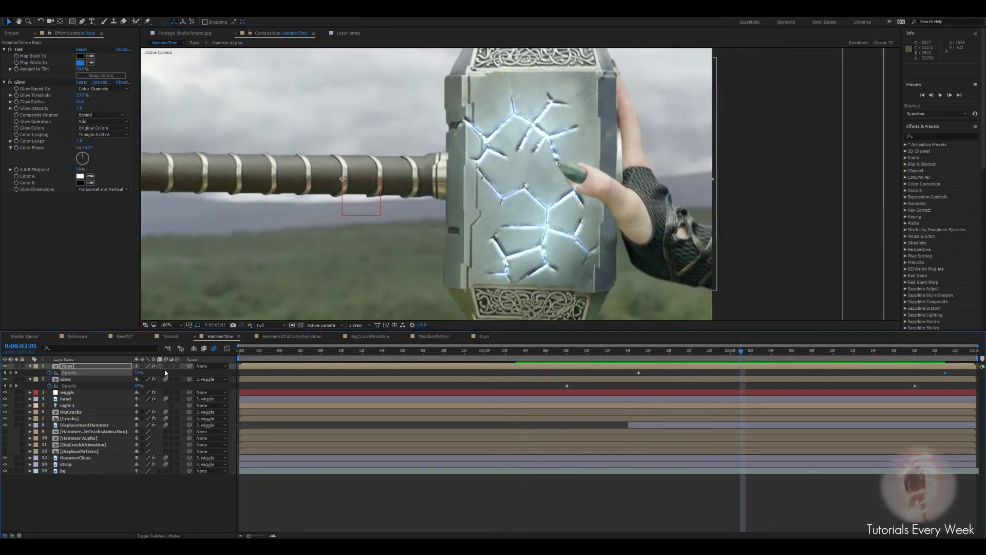
{"action": "left_click_drag", "start_coordinate": [189, 367], "coordinate": [75, 391]}
{"action": "left_click_drag", "start_coordinate": [72, 394], "coordinate": [72, 395]}
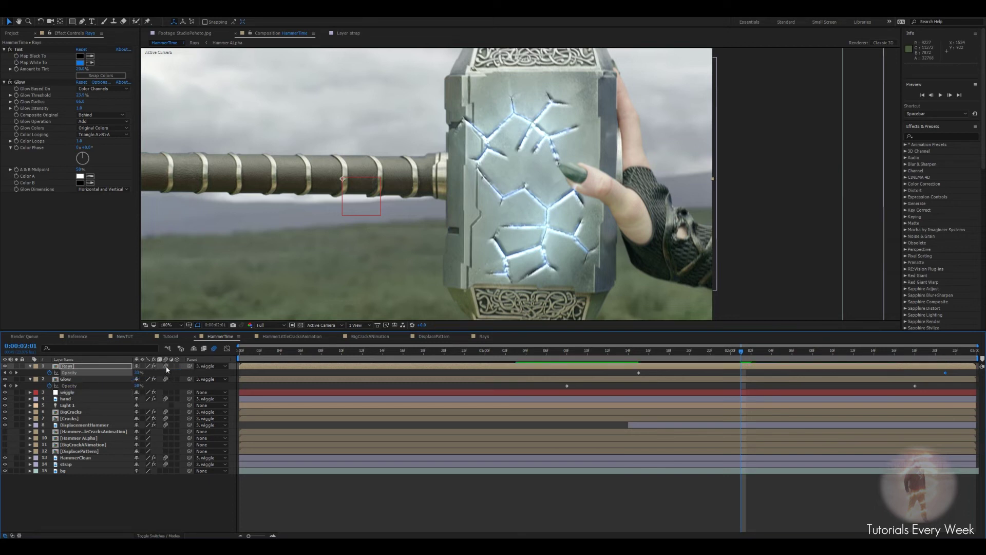
{"action": "left_click", "coordinate": [843, 357]}
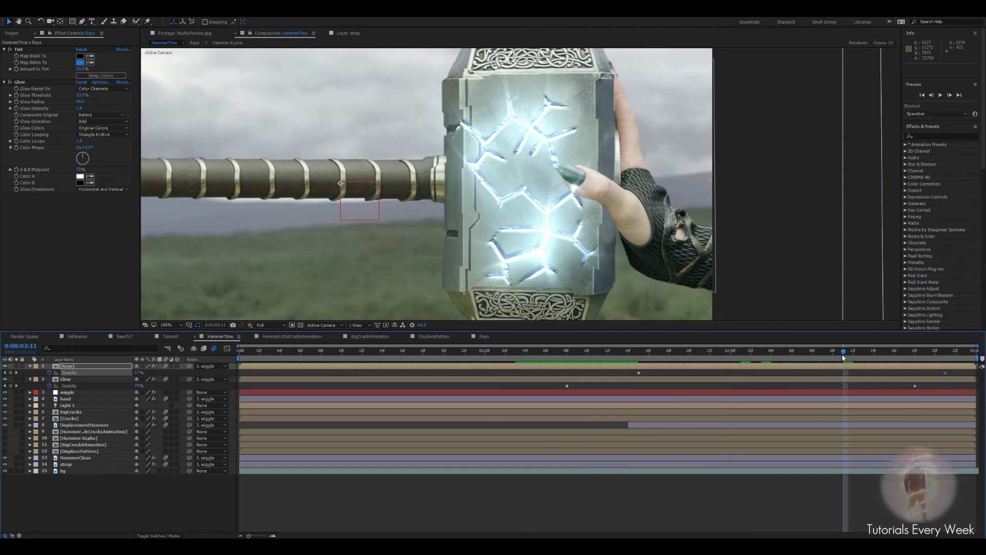
{"action": "left_click", "coordinate": [875, 353]}
{"action": "mouse_move", "coordinate": [876, 355]}
{"action": "left_mouse_down"}
{"action": "mouse_move", "coordinate": [895, 353]}
{"action": "mouse_move", "coordinate": [793, 363]}
{"action": "mouse_move", "coordinate": [874, 363]}
{"action": "left_mouse_up"}
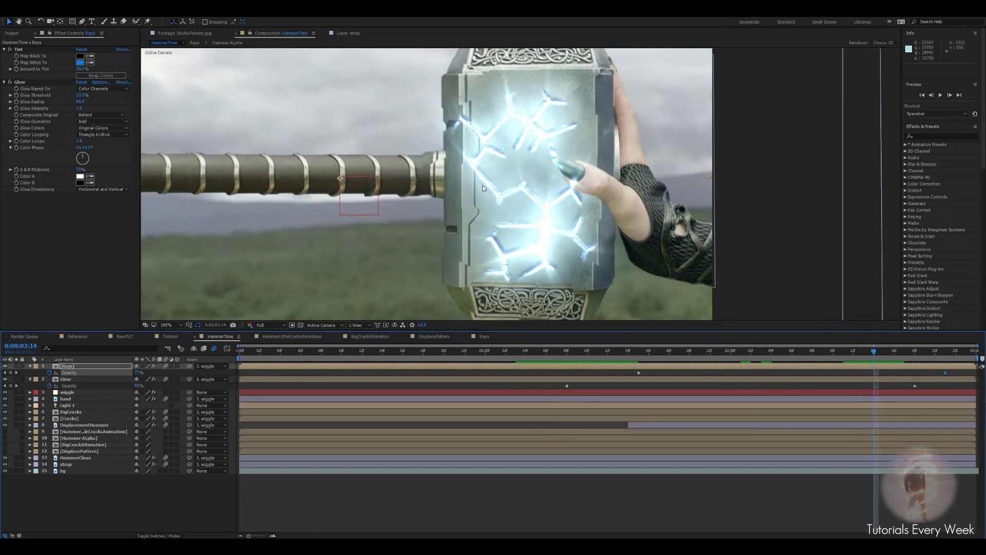
Create a new black solid layer named "flare" in the HammerTime composition
{"action": "right_click", "coordinate": [689, 426]}
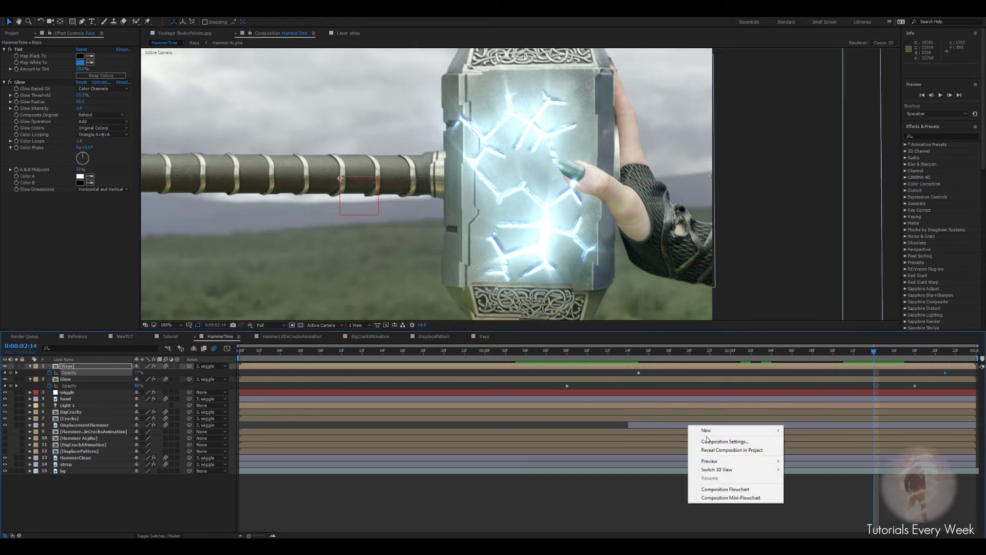
{"action": "mouse_move", "coordinate": [706, 433]}
{"action": "left_click", "coordinate": [827, 460]}
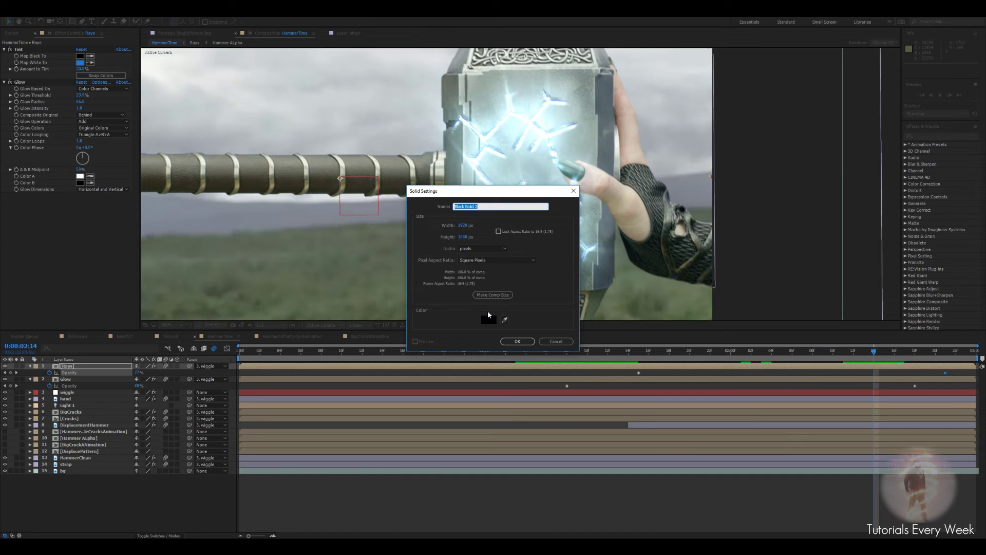
{"action": "type", "text": "flare"}
{"action": "key", "text": "Return"}
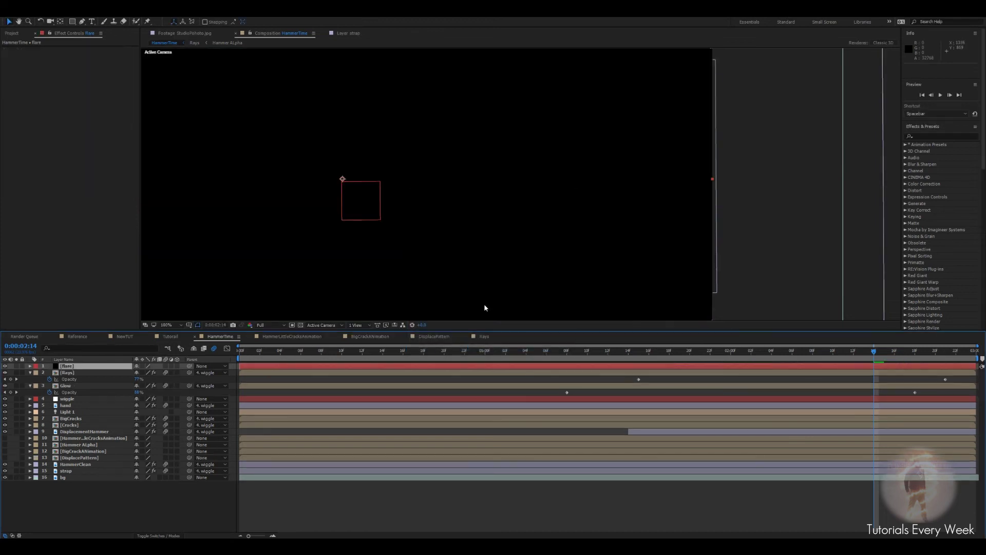
Apply the Fractal Noise effect to the flare layer
{"action": "key", "text": "ctrl+space"}
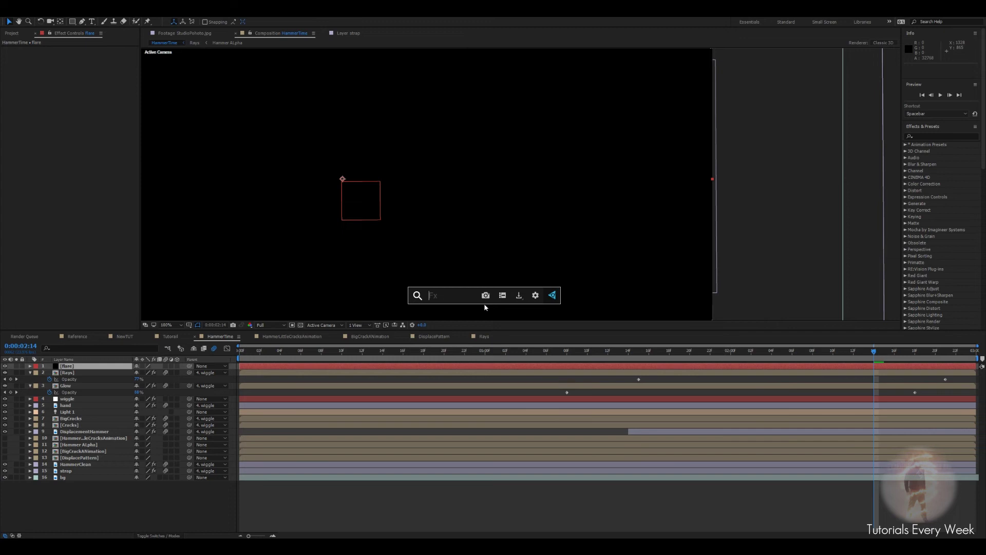
{"action": "type", "text": "frac"}
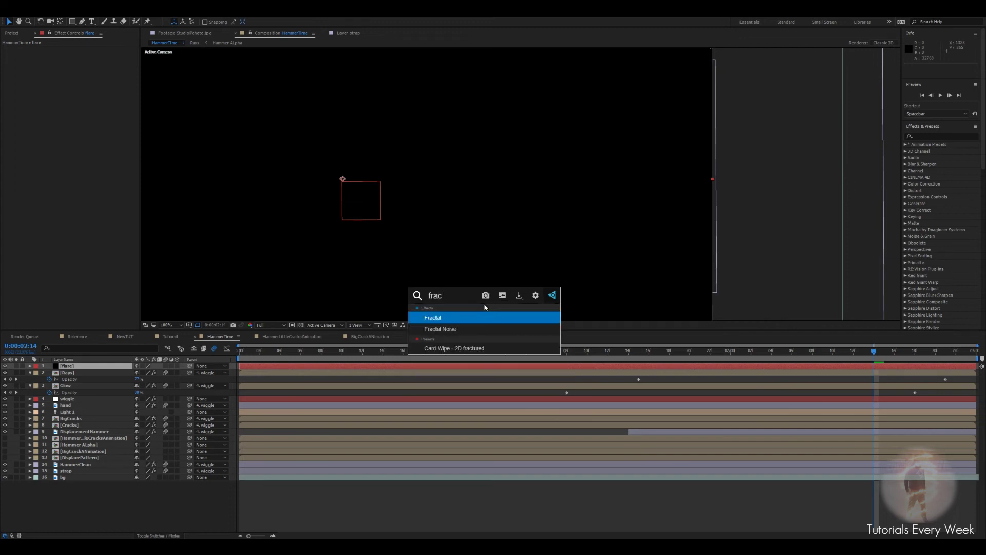
{"action": "key", "text": "Down"}
{"action": "key", "text": "Return"}
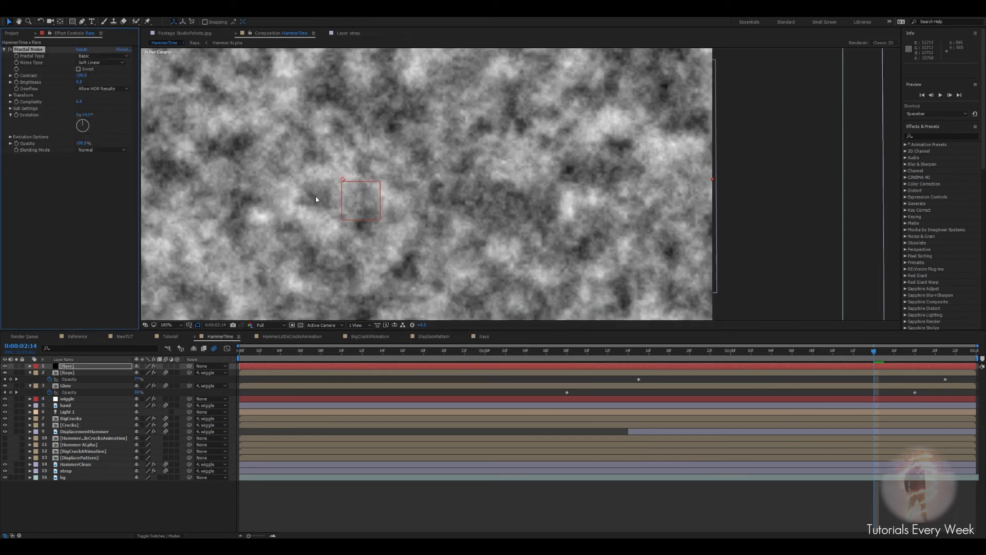
Hide the flare layer, draw a closed irregular mask on it over the glowing cracks of the hammer head, and show the layer again
{"action": "left_click", "coordinate": [5, 366]}
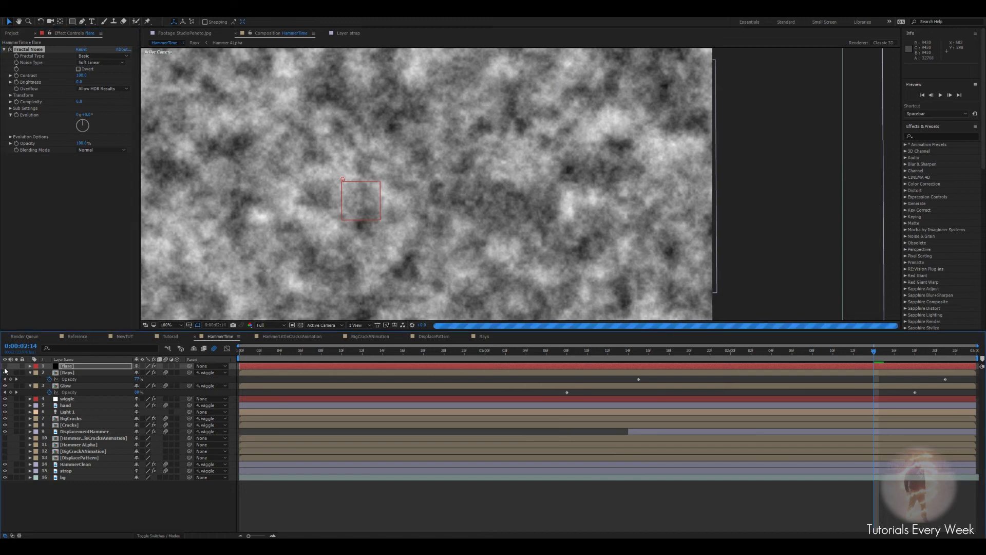
{"action": "key", "text": "g"}
{"action": "scroll", "coordinate": [567, 123], "scroll_direction": "down", "scroll_amount": 1}
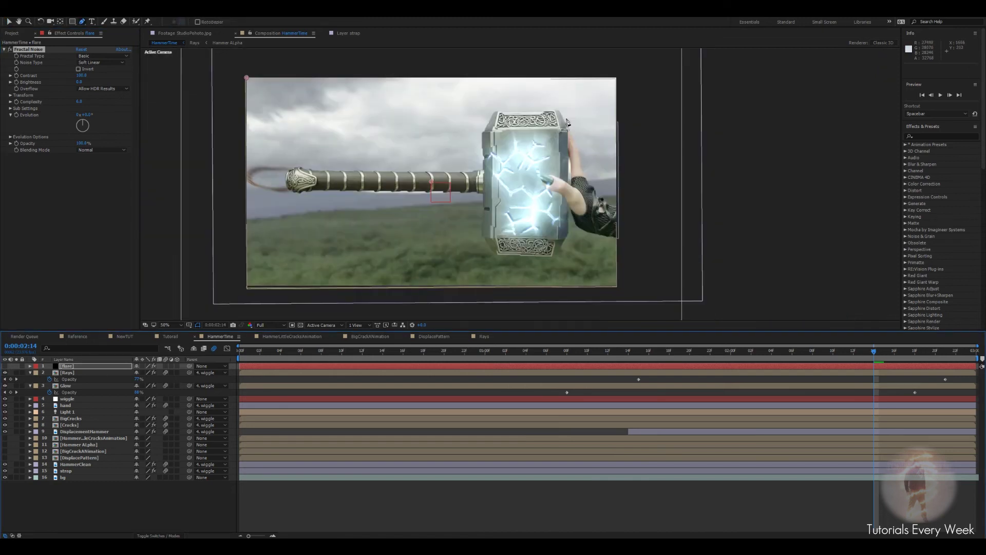
{"action": "left_click_drag", "start_coordinate": [549, 148], "coordinate": [537, 143]}
{"action": "left_click", "coordinate": [518, 142]}
{"action": "left_click", "coordinate": [501, 165]}
{"action": "left_click", "coordinate": [499, 183]}
{"action": "left_click", "coordinate": [522, 198]}
{"action": "left_click", "coordinate": [505, 212]}
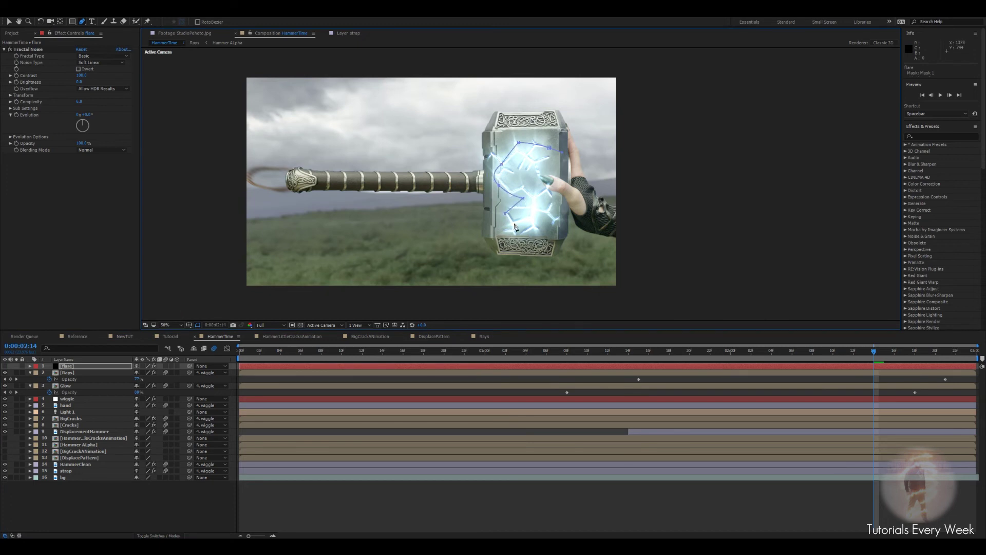
{"action": "left_click", "coordinate": [511, 231]}
{"action": "left_click", "coordinate": [542, 222]}
{"action": "left_click", "coordinate": [555, 224]}
{"action": "left_click", "coordinate": [538, 193]}
{"action": "left_click", "coordinate": [528, 174]}
{"action": "left_click", "coordinate": [550, 163]}
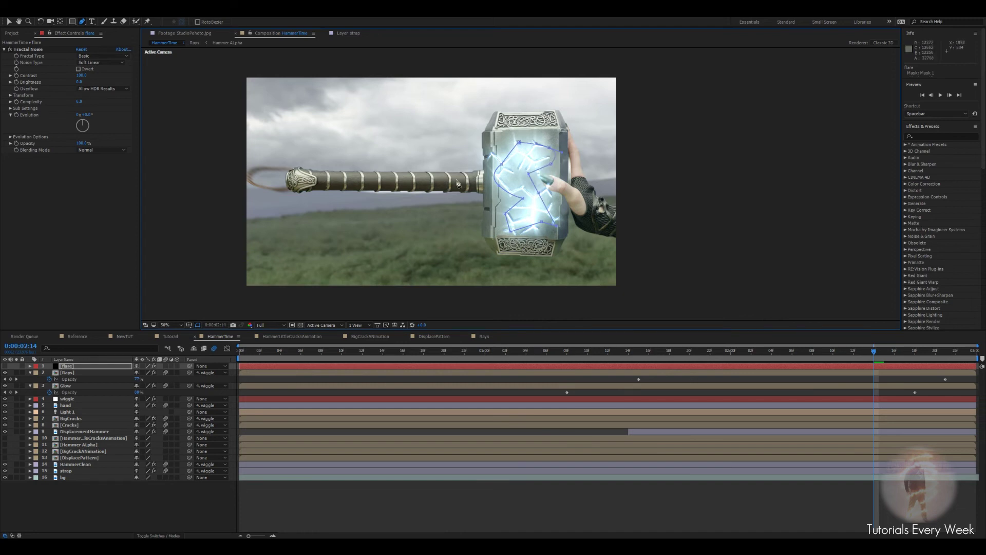
{"action": "left_click", "coordinate": [6, 367]}
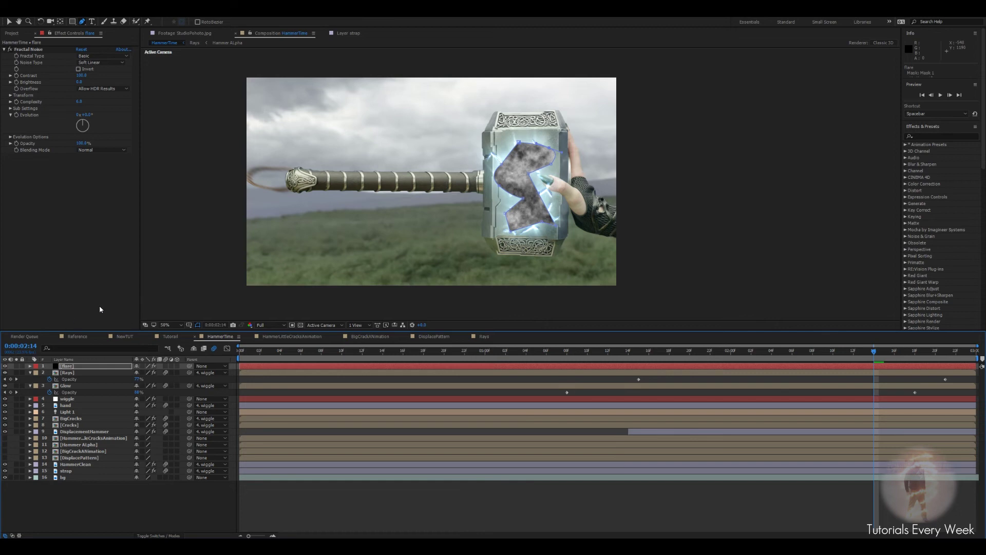
{"action": "left_click", "coordinate": [88, 284]}
{"action": "key", "text": "v"}
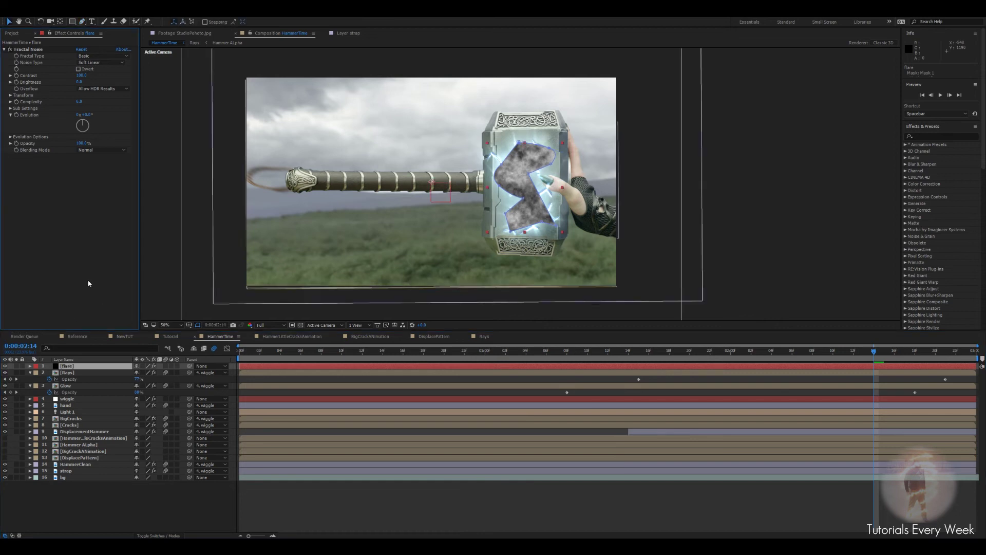
Apply CC Radial Fast Blur to the flare layer and place its Center near the middle of the hammer head
{"action": "key", "text": "ctrl+space"}
{"action": "type", "text": "cc ra"}
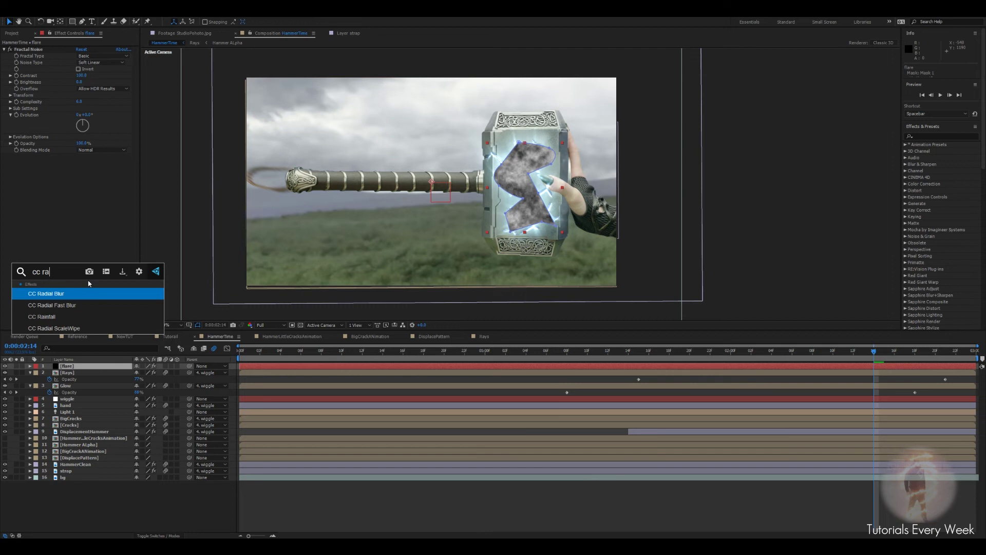
{"action": "key", "text": "Down"}
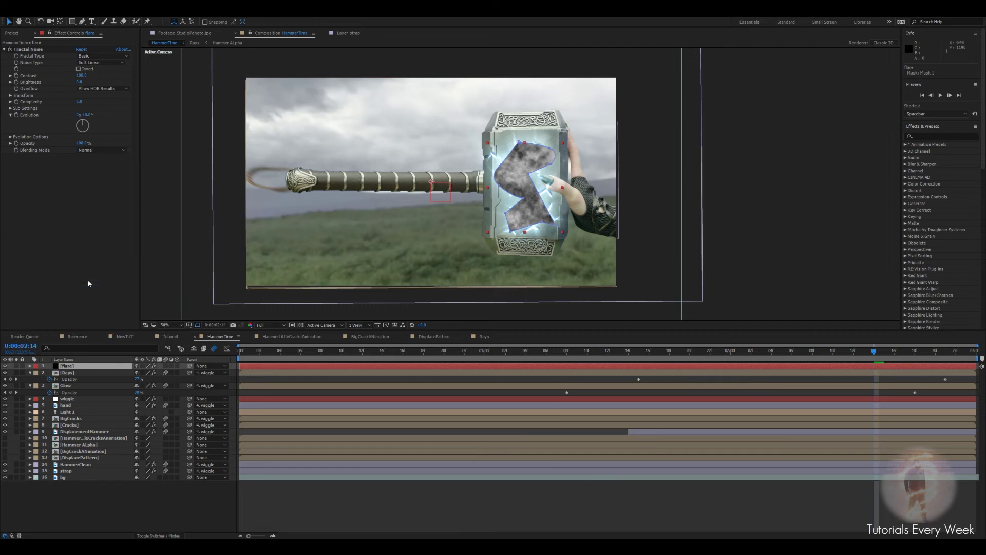
{"action": "key", "text": "Return"}
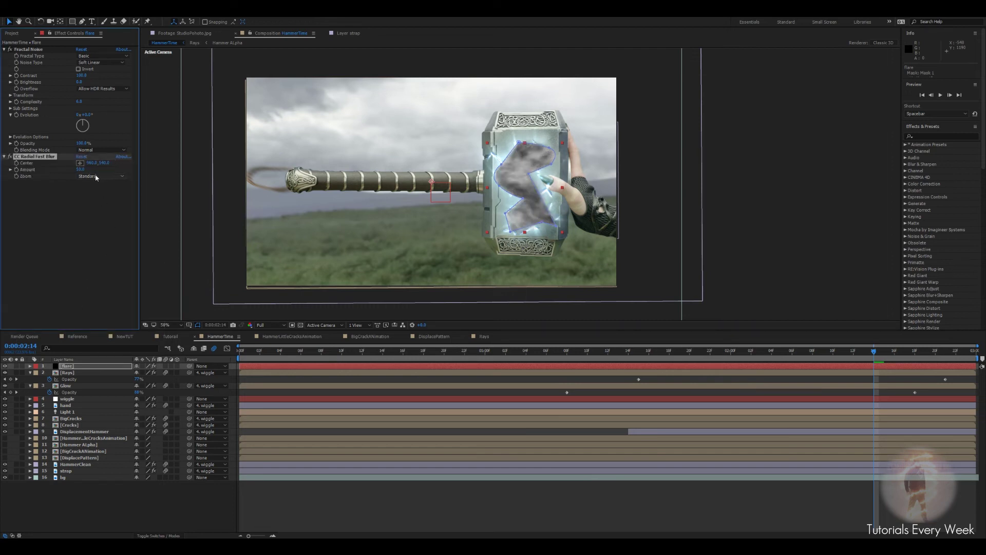
{"action": "left_click_drag", "start_coordinate": [92, 164], "coordinate": [194, 167]}
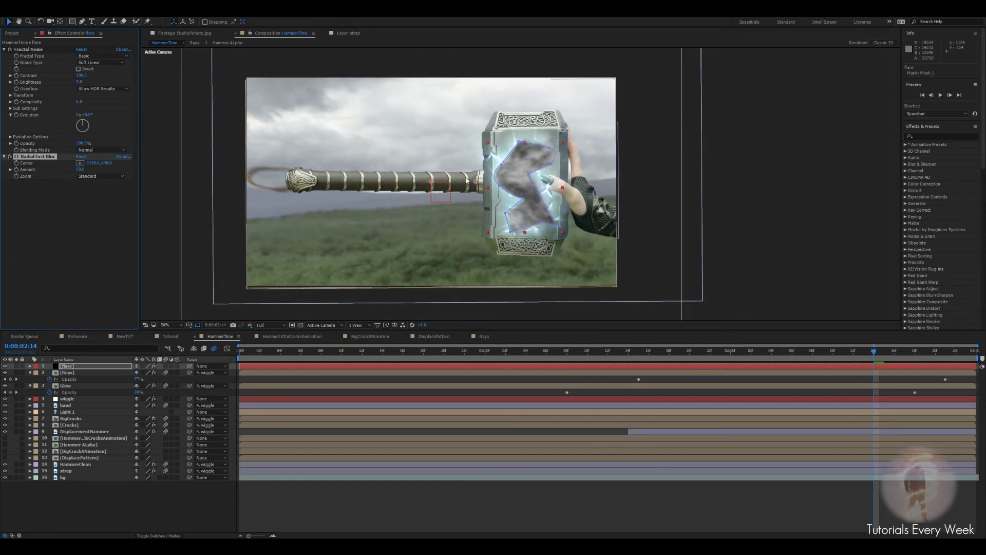
{"action": "left_click_drag", "start_coordinate": [475, 181], "coordinate": [519, 181]}
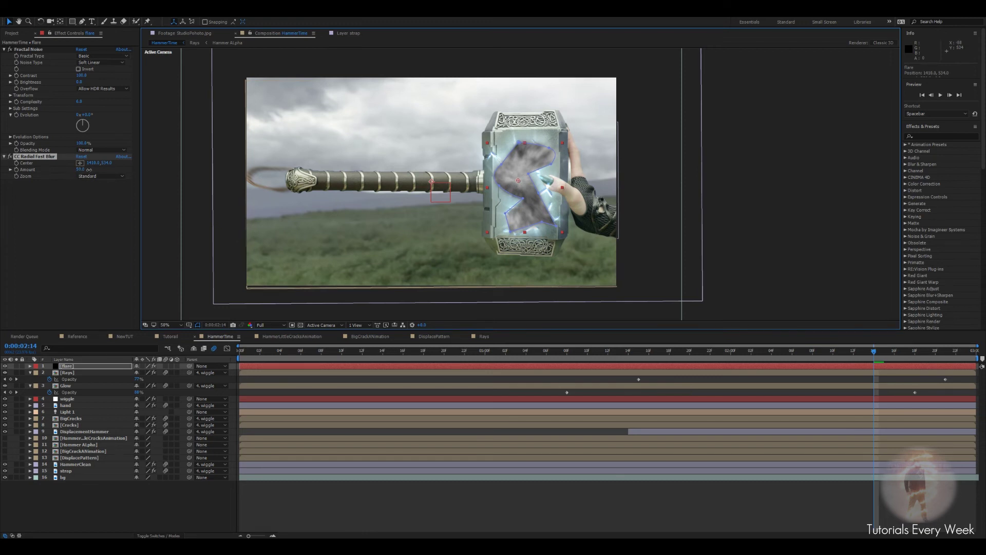
Try a radial blur Amount of 100, settle on 92, and inspect the blurred flare on the hammer head
{"action": "left_click", "coordinate": [82, 169]}
{"action": "type", "text": "100"}
{"action": "key", "text": "Return"}
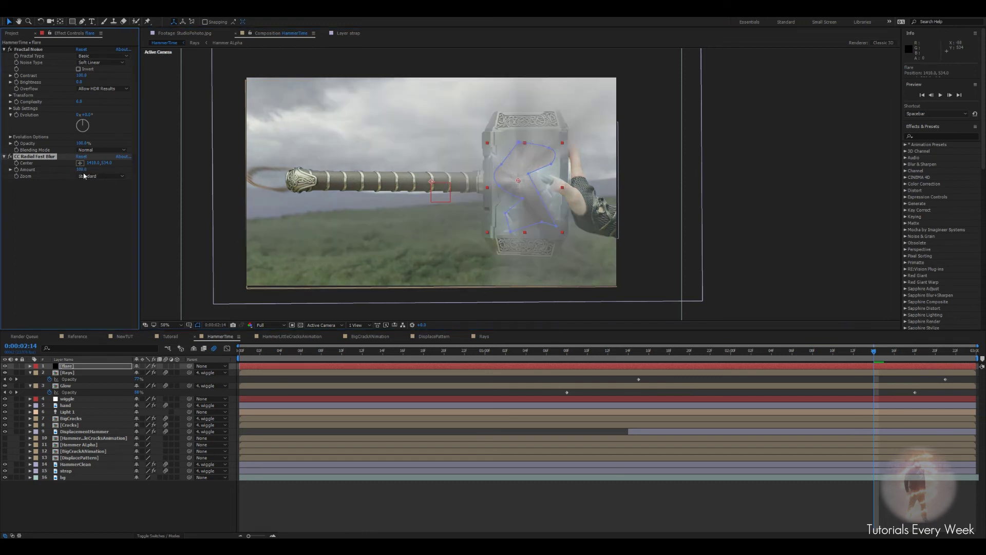
{"action": "left_click_drag", "start_coordinate": [80, 170], "coordinate": [78, 173]}
{"action": "left_click", "coordinate": [79, 170]}
{"action": "type", "text": "92"}
{"action": "key", "text": "Return"}
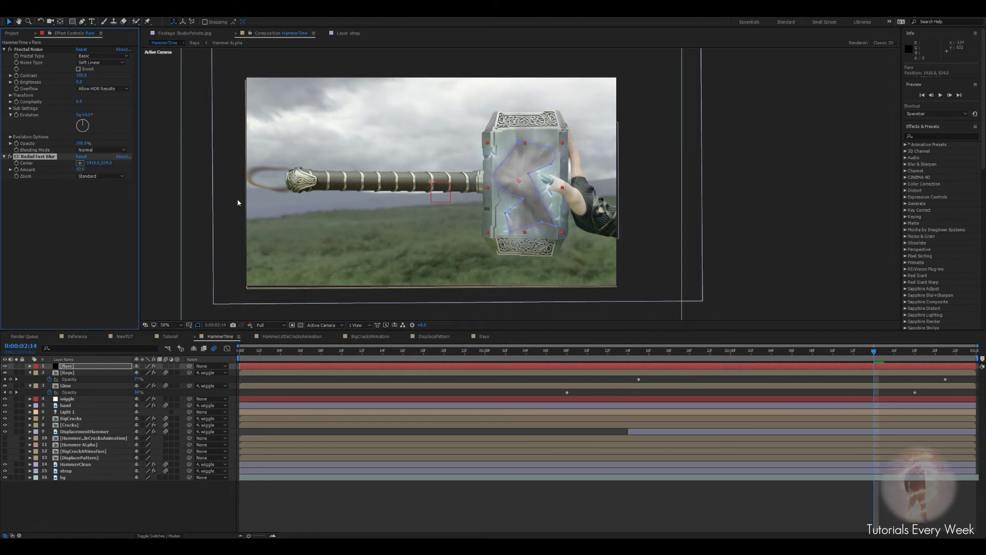
{"action": "left_click", "coordinate": [419, 495]}
{"action": "scroll", "coordinate": [541, 208], "scroll_direction": "down", "scroll_amount": 2}
{"action": "scroll", "coordinate": [542, 208], "scroll_direction": "up", "scroll_amount": 4}
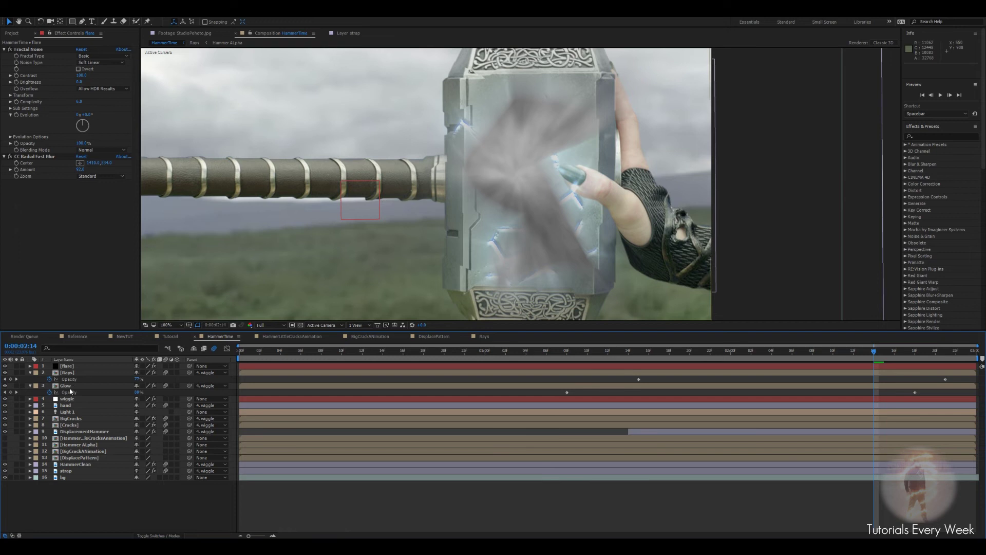
Increase the Mask Feather of the flare layer's mask to soften its edges
{"action": "left_click", "coordinate": [73, 366]}
{"action": "key", "text": "f"}
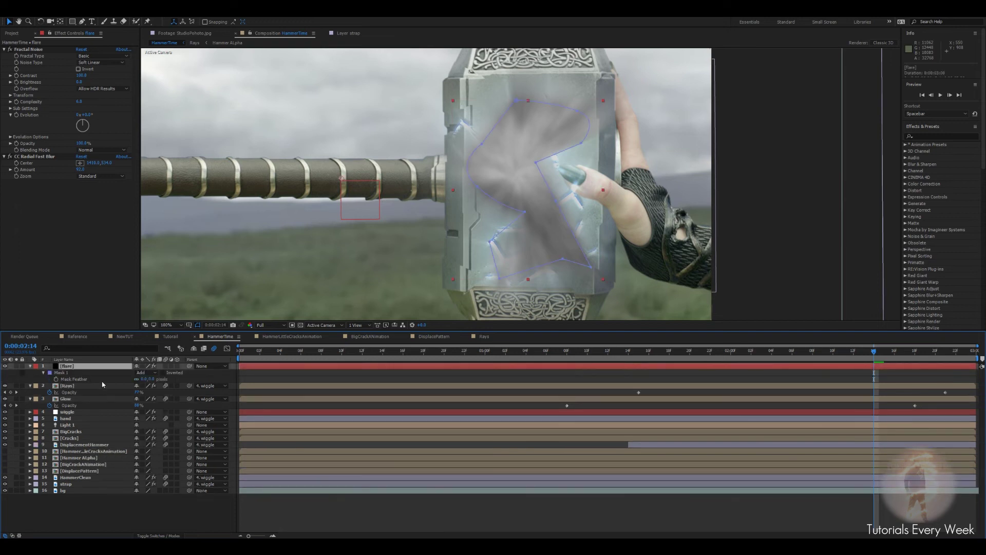
{"action": "left_click_drag", "start_coordinate": [143, 379], "coordinate": [148, 379]}
{"action": "left_click", "coordinate": [145, 379]}
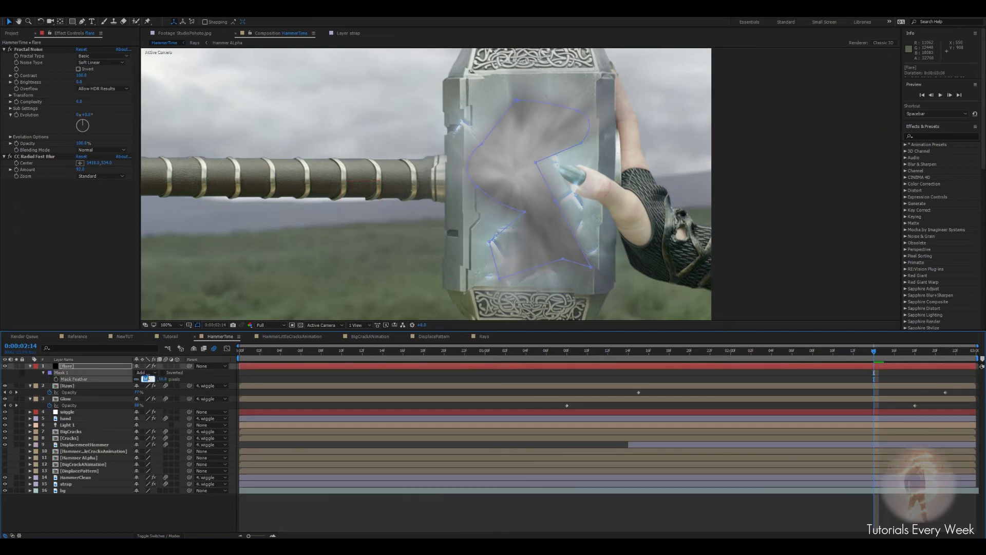
{"action": "left_click", "coordinate": [157, 522]}
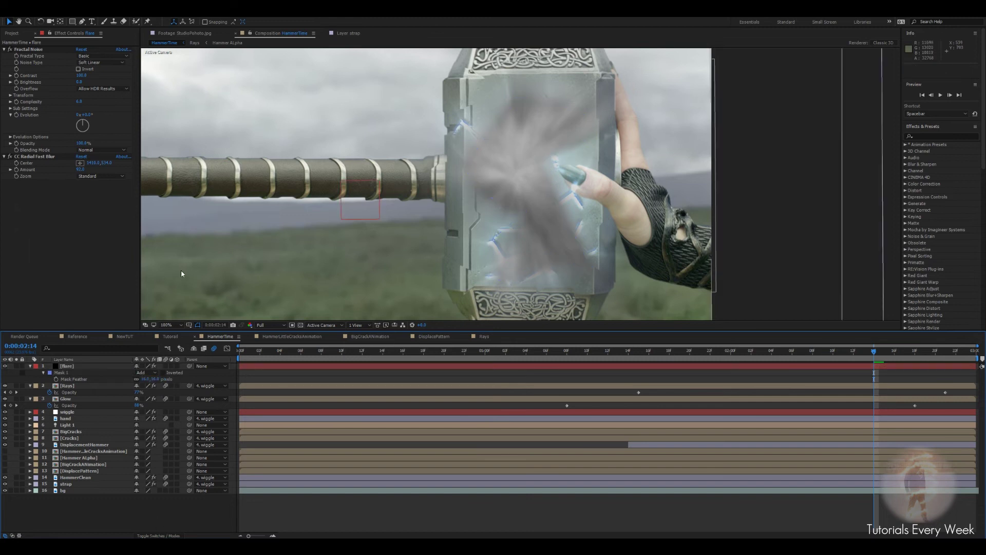
Apply Turbulent Displace to the flare layer, raising its Amount and reducing its Size to about 40
{"action": "scroll", "coordinate": [176, 275], "scroll_direction": "down", "scroll_amount": 2}
{"action": "left_click", "coordinate": [70, 365]}
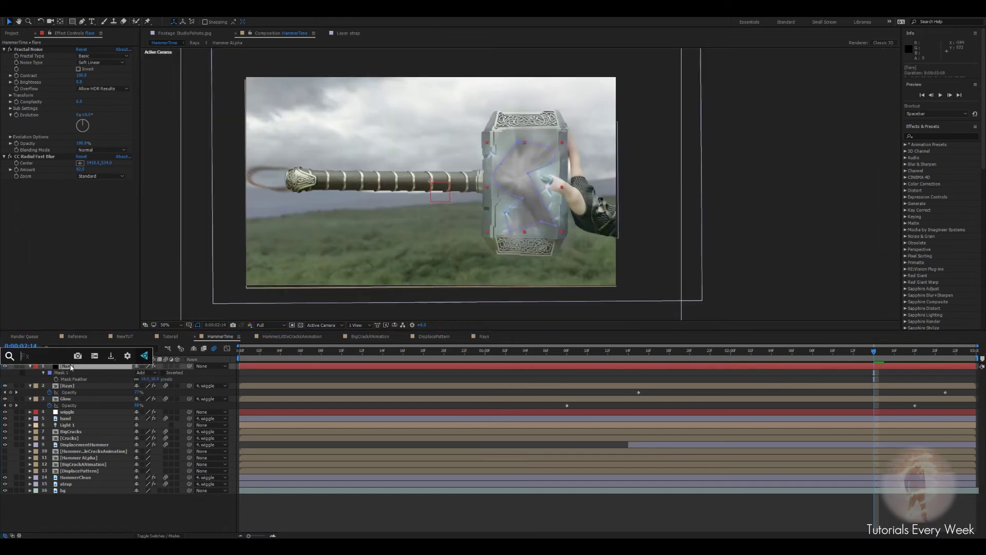
{"action": "key", "text": "ctrl+space"}
{"action": "type", "text": "turb"}
{"action": "key", "text": "Return"}
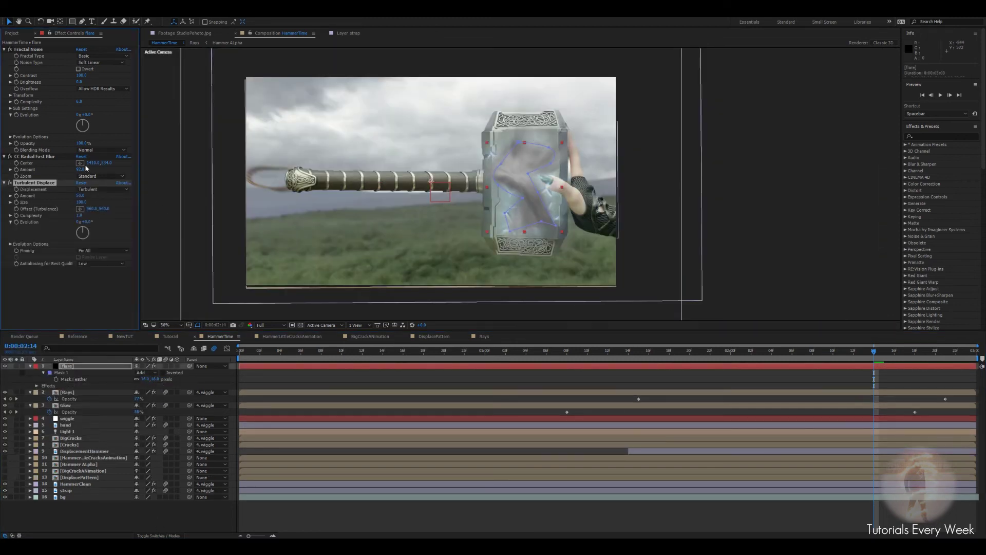
{"action": "mouse_move", "coordinate": [79, 195]}
{"action": "left_mouse_down"}
{"action": "mouse_move", "coordinate": [90, 197]}
{"action": "mouse_move", "coordinate": [80, 205]}
{"action": "left_mouse_up"}
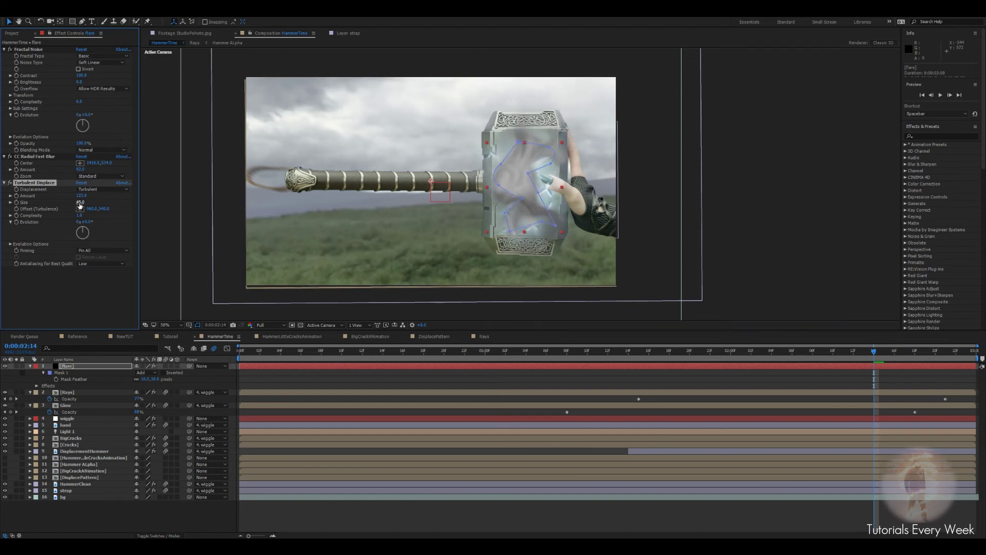
Solo the flare layer, drive Turbulent Displace's Evolution with the expression time*1000, and preview the motion
{"action": "left_click", "coordinate": [15, 367]}
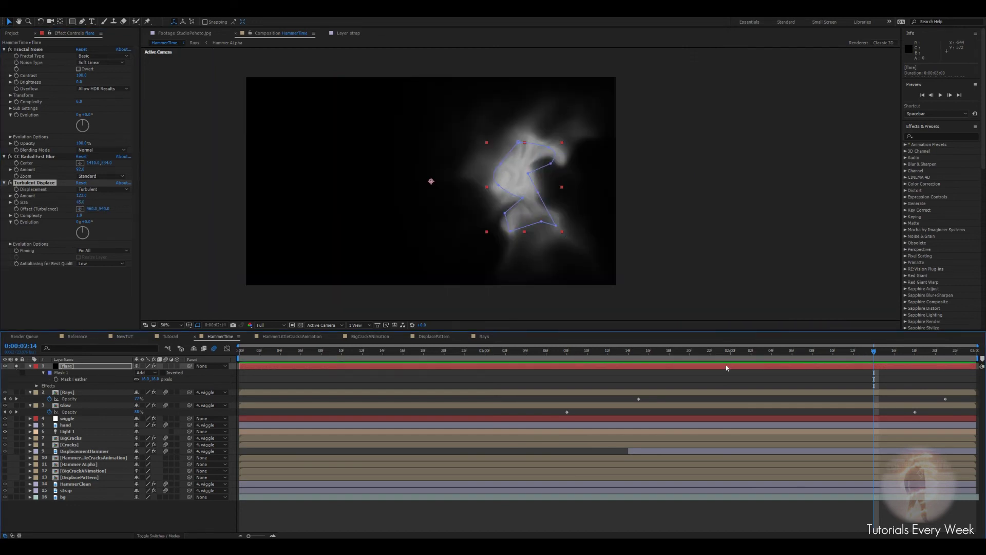
{"action": "key", "text": "period"}
{"action": "key", "text": "period"}
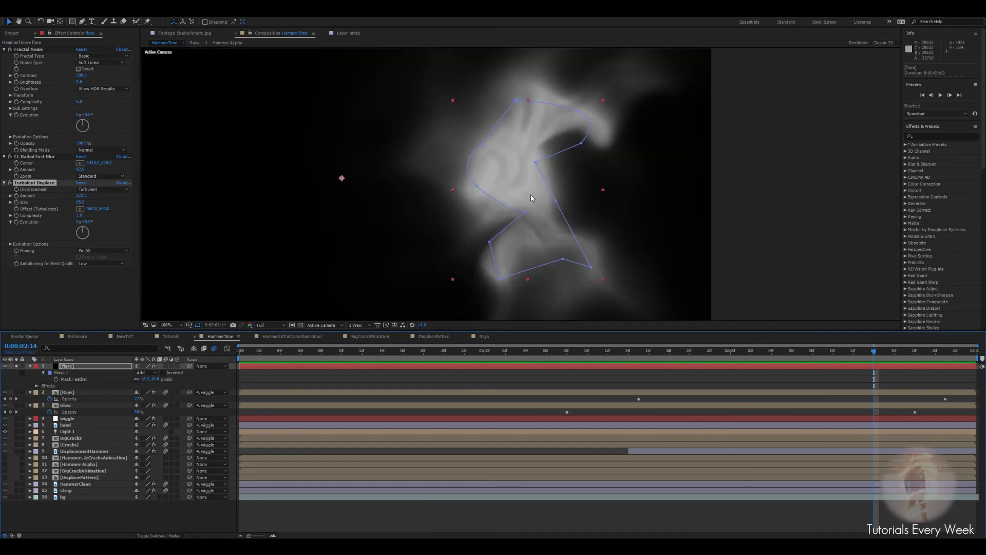
{"action": "left_click", "coordinate": [17, 222], "text": "alt"}
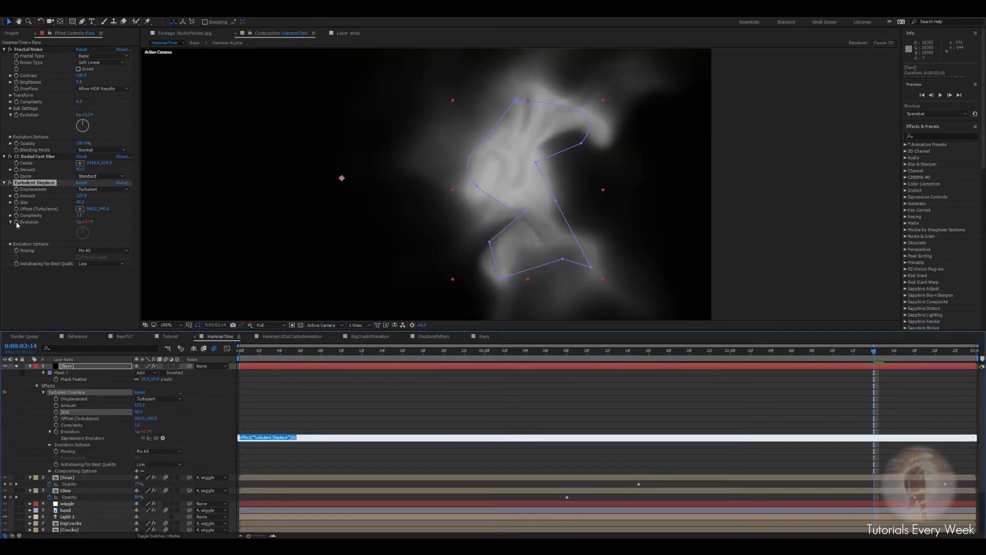
{"action": "type", "text": "time"}
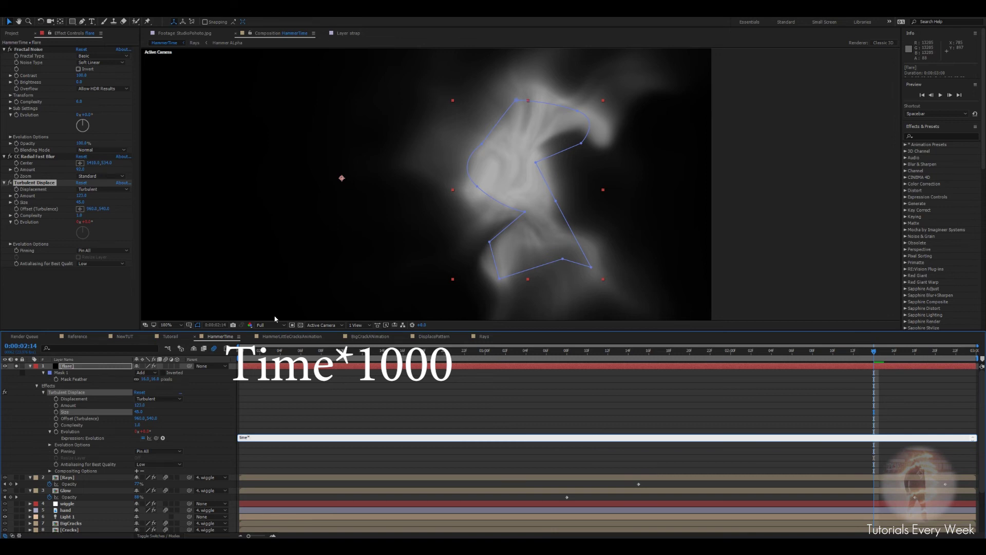
{"action": "type", "text": "*1000"}
{"action": "left_click", "coordinate": [287, 422]}
{"action": "key", "text": "space"}
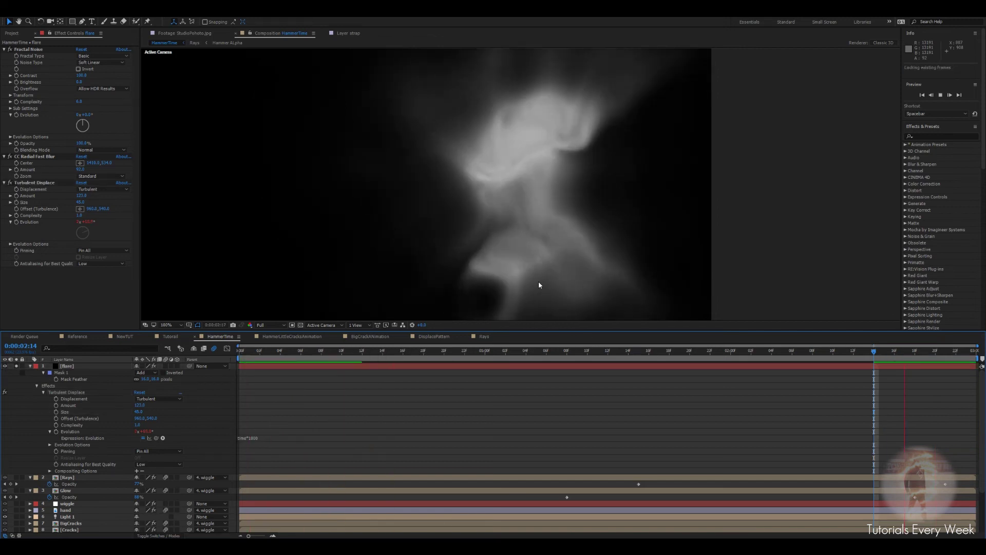
{"action": "key", "text": "space"}
{"action": "left_click", "coordinate": [259, 439]}
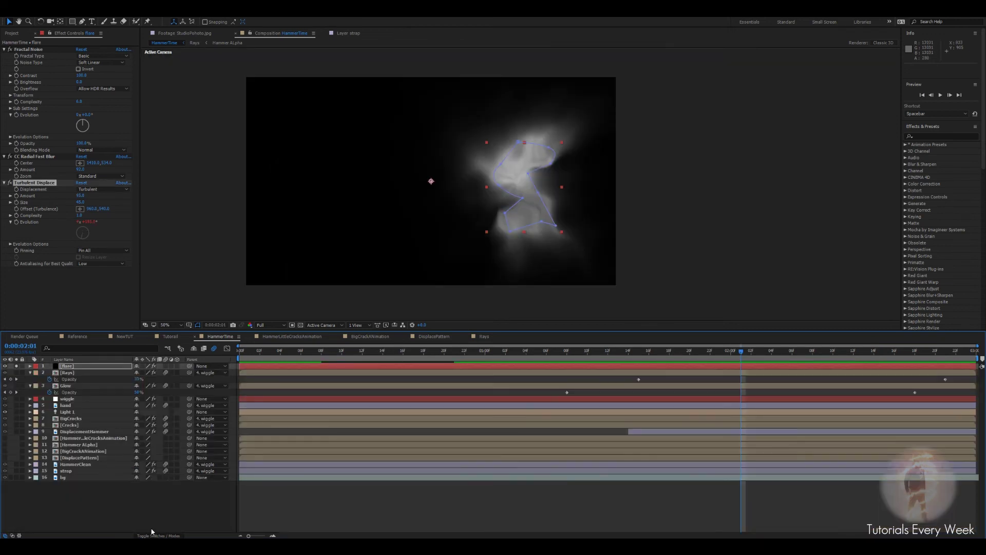
Set the flare layer's blending mode to Add and parent it to the wiggle layer
{"action": "left_click", "coordinate": [157, 535]}
{"action": "left_click", "coordinate": [144, 367]}
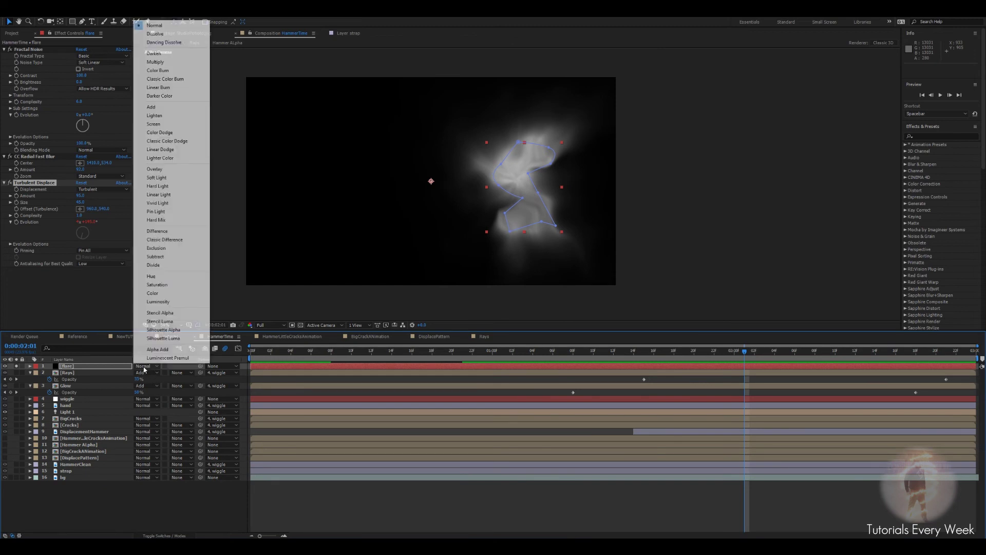
{"action": "left_click", "coordinate": [153, 107]}
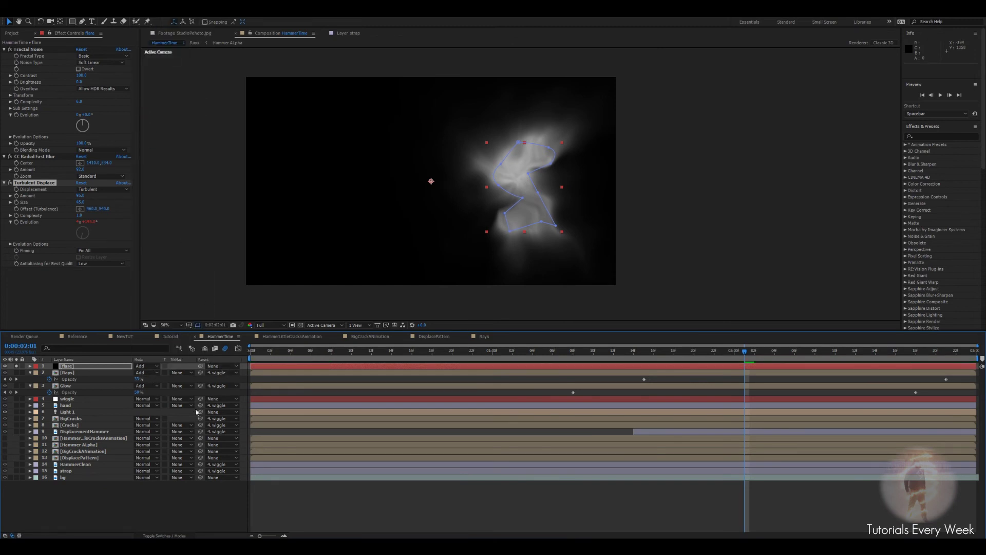
{"action": "left_click_drag", "start_coordinate": [201, 366], "coordinate": [67, 399]}
Copy the Tint and Glow effects from the Rays layer onto the flare layer and collapse the Turbulent Displace and Tint settings
{"action": "left_click", "coordinate": [64, 374]}
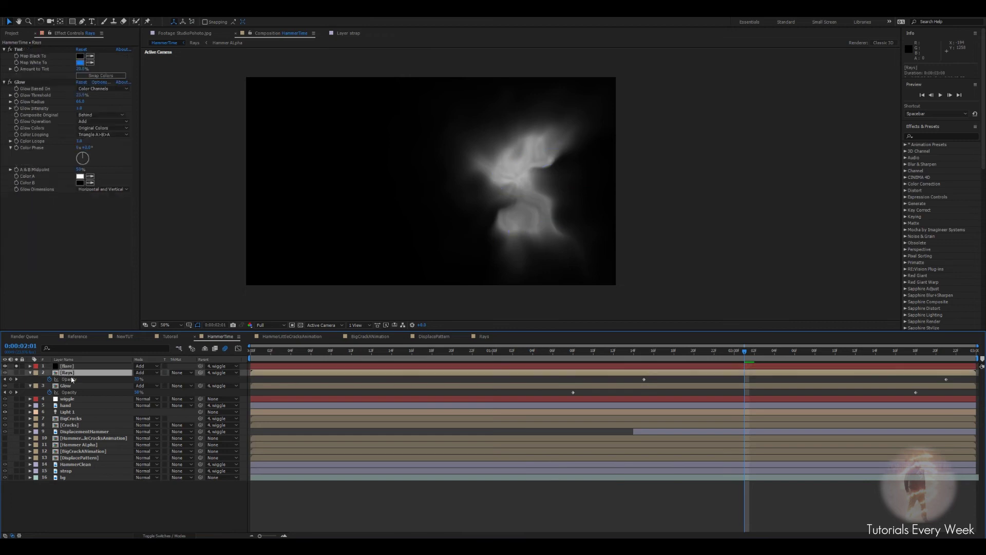
{"action": "left_click", "coordinate": [22, 50]}
{"action": "left_click", "coordinate": [22, 82], "text": "shift"}
{"action": "left_click", "coordinate": [66, 366]}
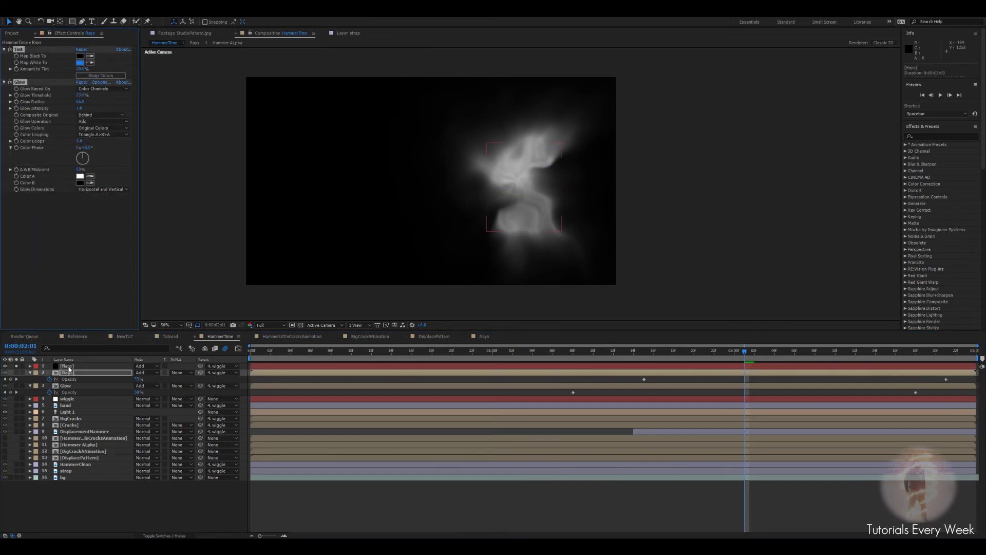
{"action": "left_click", "coordinate": [39, 282]}
{"action": "key", "text": "ctrl+v"}
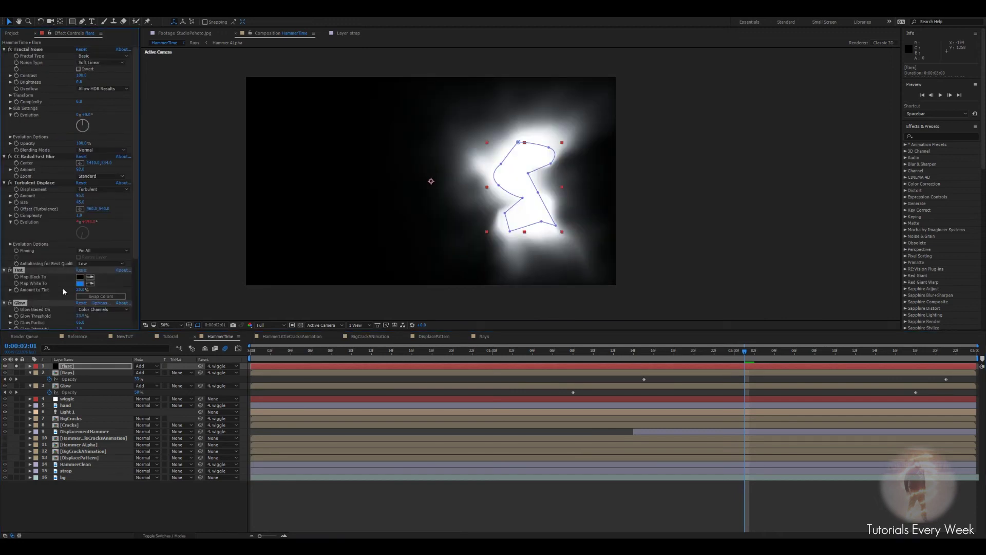
{"action": "left_click", "coordinate": [4, 270]}
{"action": "left_click", "coordinate": [4, 182]}
{"action": "left_click", "coordinate": [4, 196]}
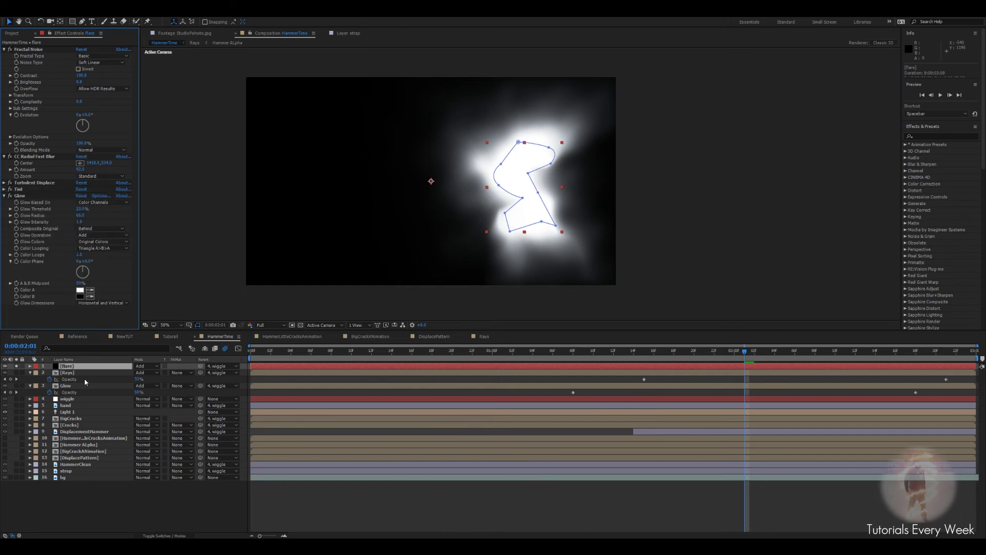
Turn off solo on the flare layer and raise its Glow threshold, radius and intensity for a stronger burst
{"action": "left_click", "coordinate": [15, 366]}
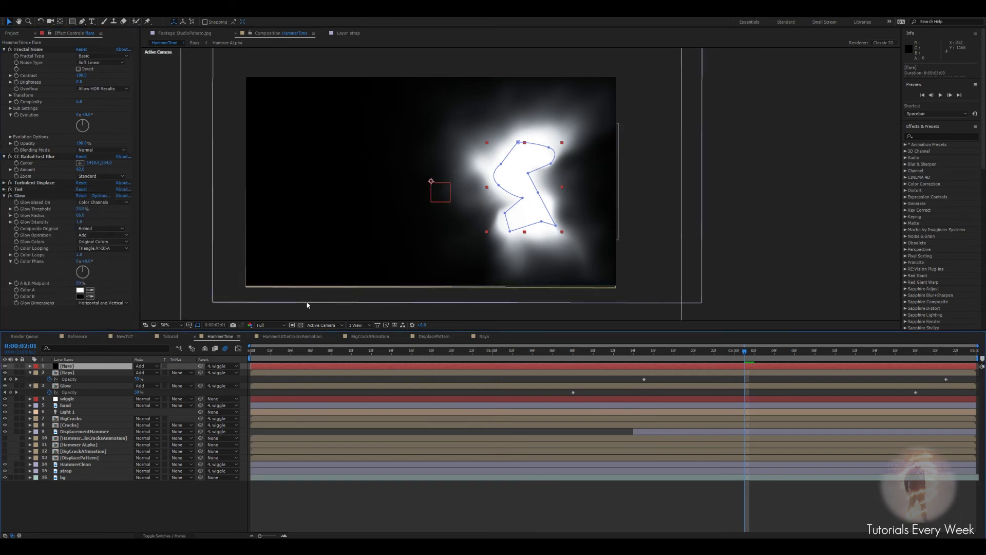
{"action": "left_click_drag", "start_coordinate": [79, 210], "coordinate": [97, 216]}
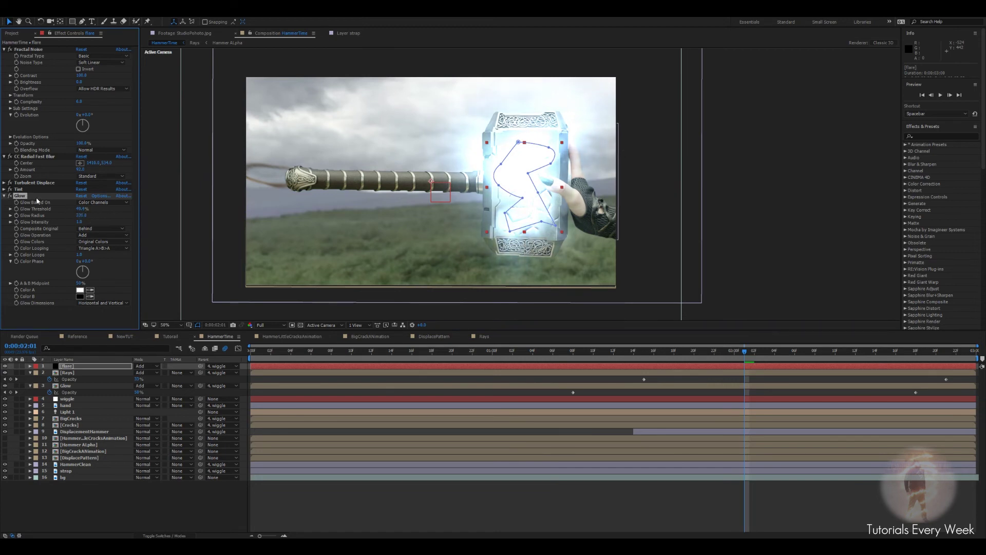
{"action": "left_click_drag", "start_coordinate": [80, 222], "coordinate": [91, 227]}
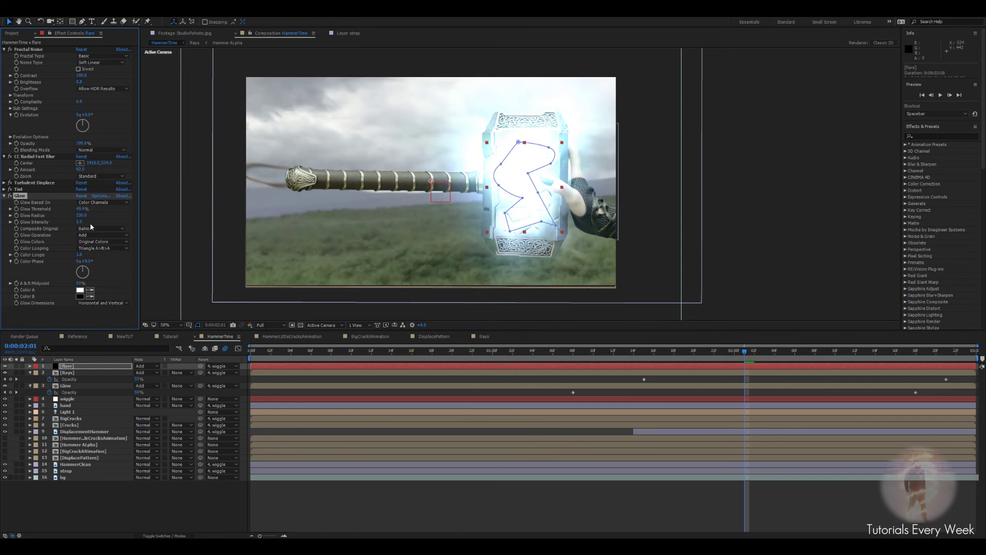
Keyframe the flare layer's Opacity from 0% at 0:00:02:06 to 100% at 0:00:02:22
{"action": "left_click_drag", "start_coordinate": [726, 349], "coordinate": [796, 357]}
{"action": "key", "text": "t"}
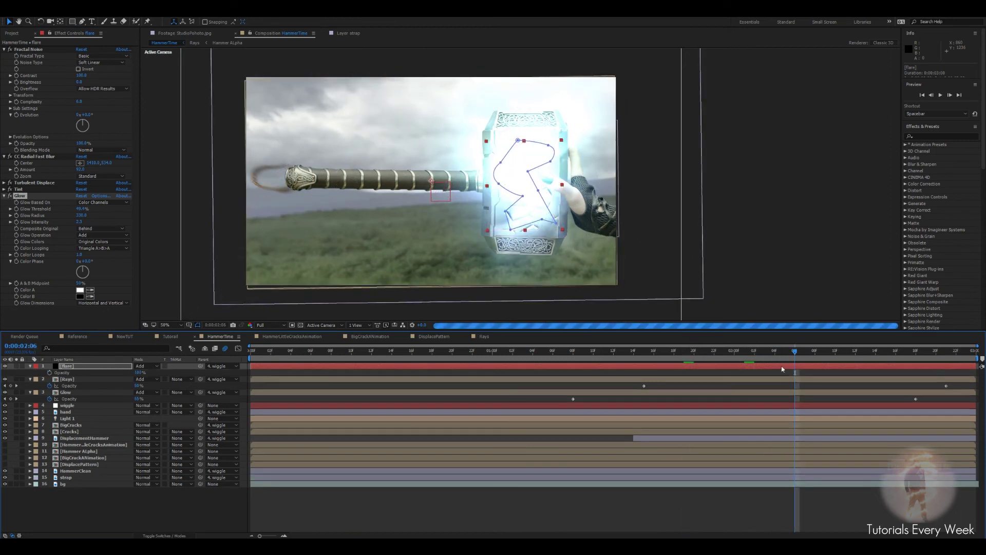
{"action": "left_click_drag", "start_coordinate": [138, 373], "coordinate": [56, 373]}
{"action": "left_click", "coordinate": [50, 373]}
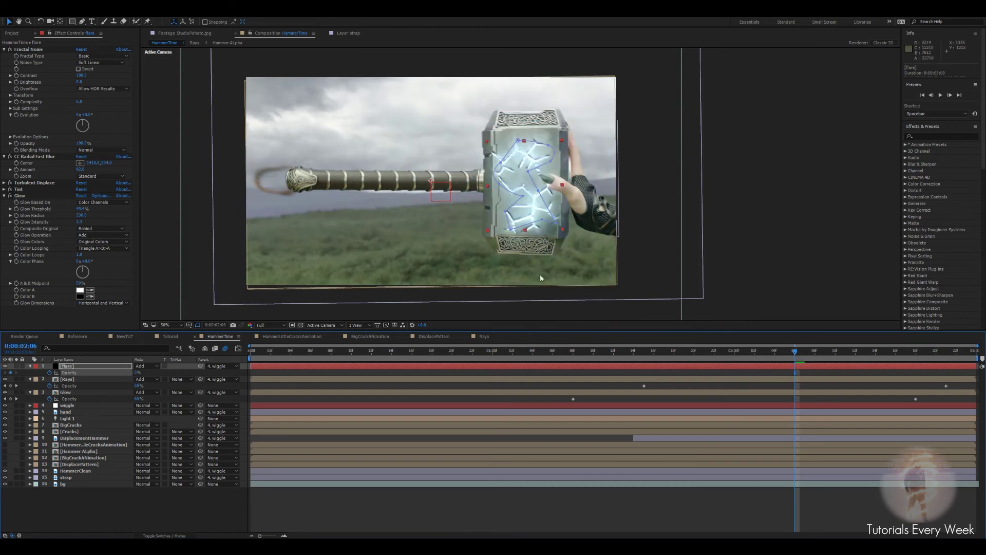
{"action": "left_click_drag", "start_coordinate": [796, 351], "coordinate": [954, 358]}
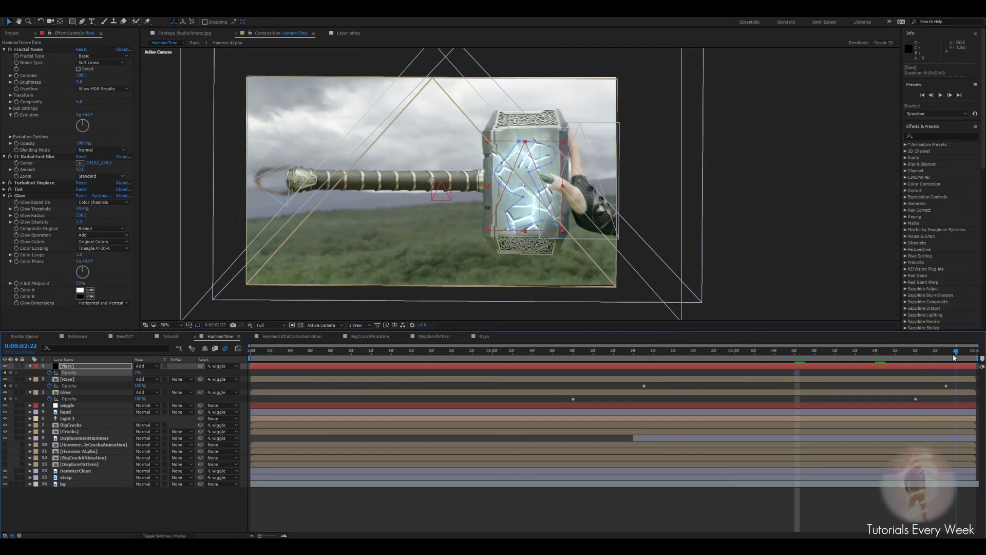
{"action": "left_click_drag", "start_coordinate": [136, 373], "coordinate": [488, 375]}
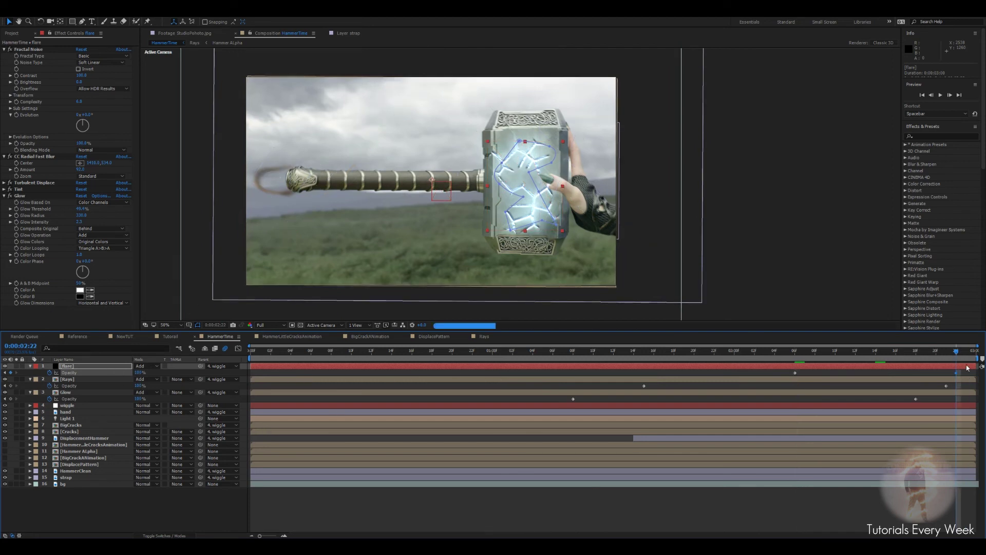
{"action": "left_click_drag", "start_coordinate": [955, 352], "coordinate": [795, 353]}
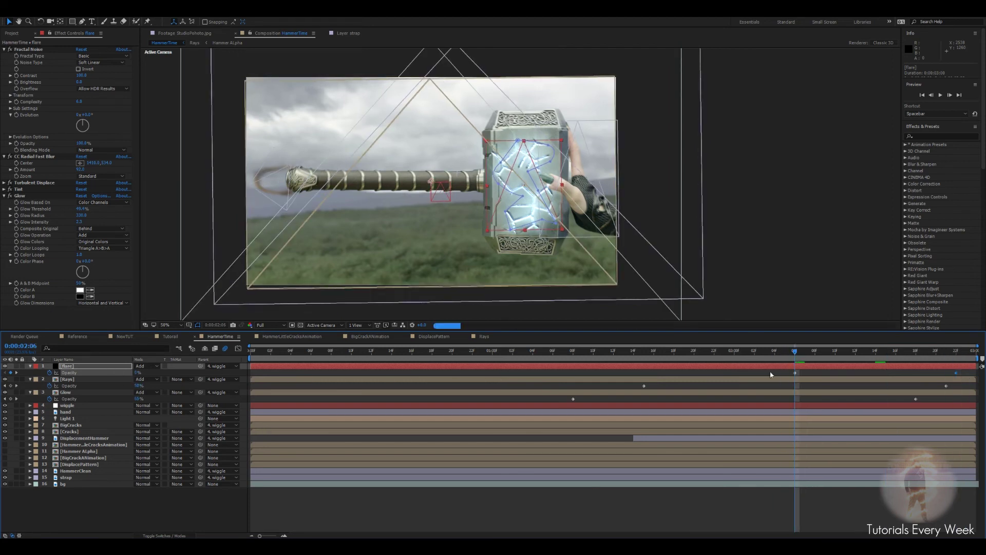
Move the flare layer's anchor point to the centre of the hammer head with the Pan Behind tool
{"action": "scroll", "coordinate": [558, 184], "scroll_direction": "up", "scroll_amount": 2}
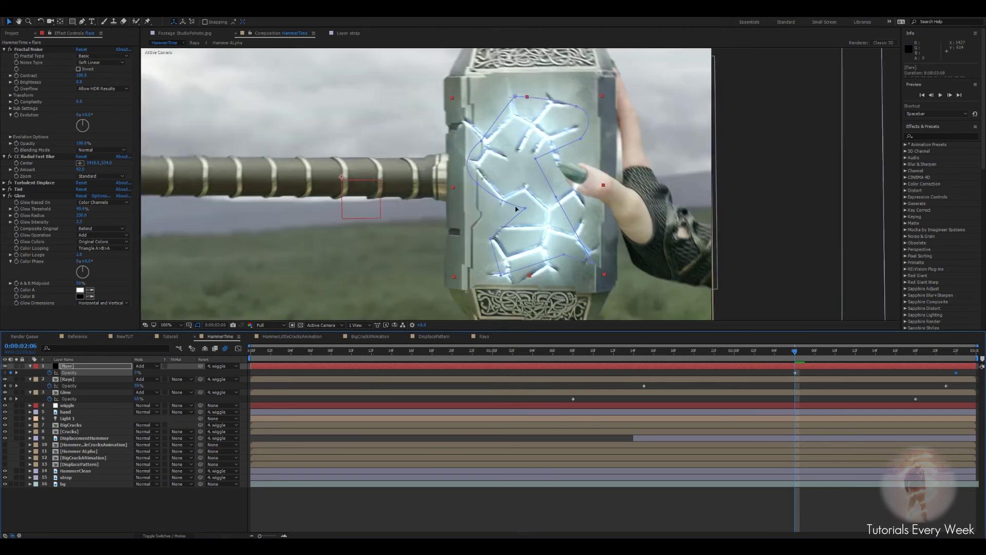
{"action": "left_click", "coordinate": [152, 536]}
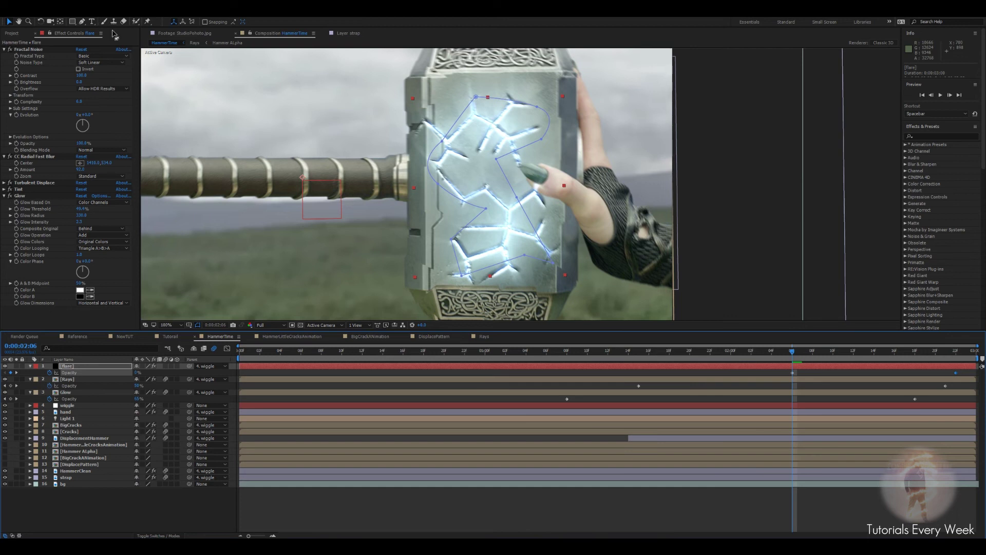
{"action": "left_click", "coordinate": [60, 22]}
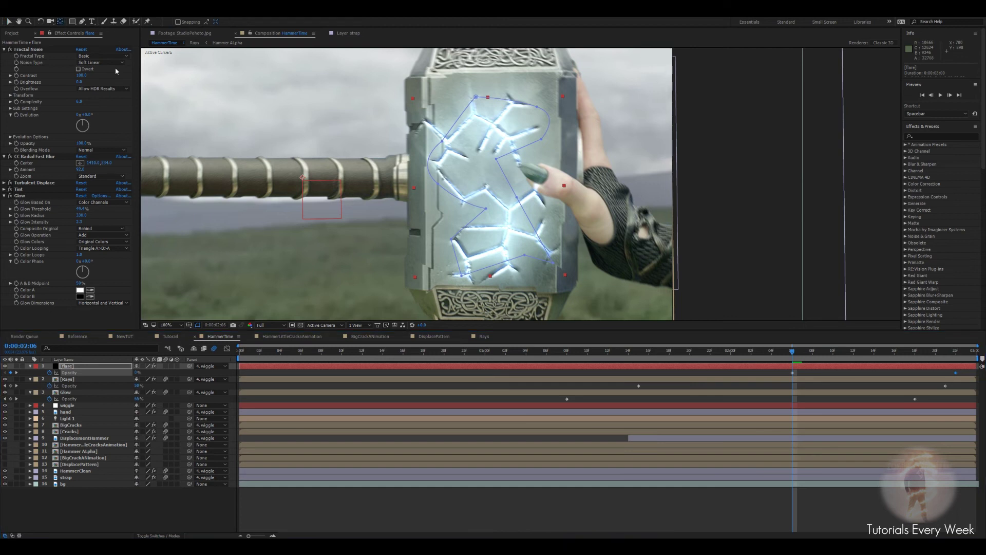
{"action": "left_click_drag", "start_coordinate": [303, 178], "coordinate": [486, 183]}
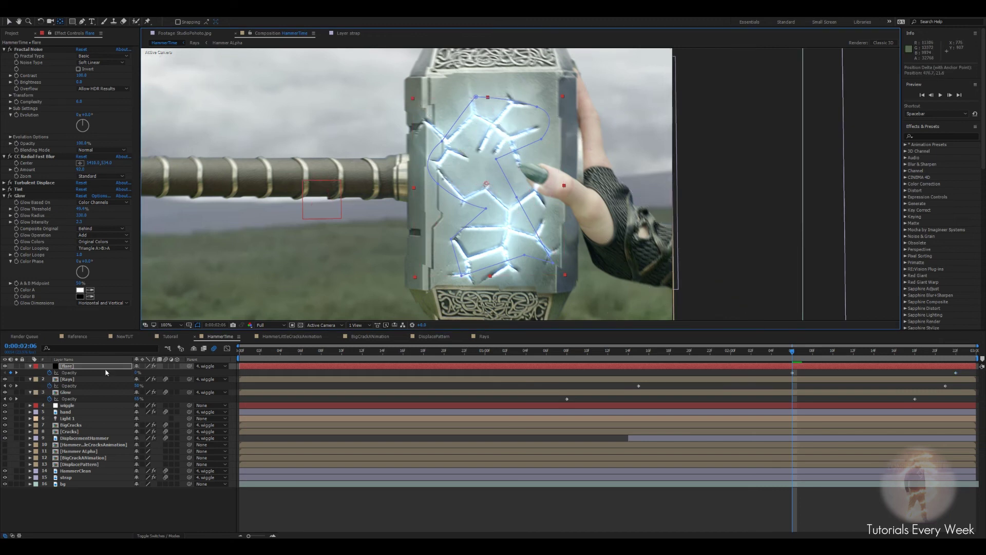
Set a Scale keyframe of 0% on the flare layer at 0:00:02:06
{"action": "key", "text": "s"}
{"action": "left_click", "coordinate": [146, 372]}
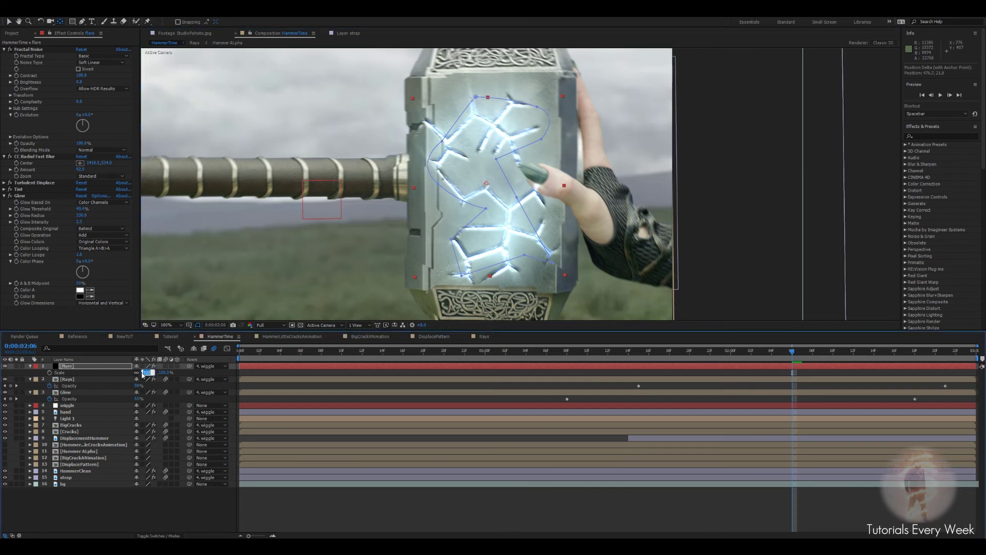
{"action": "type", "text": "0"}
{"action": "key", "text": "Return"}
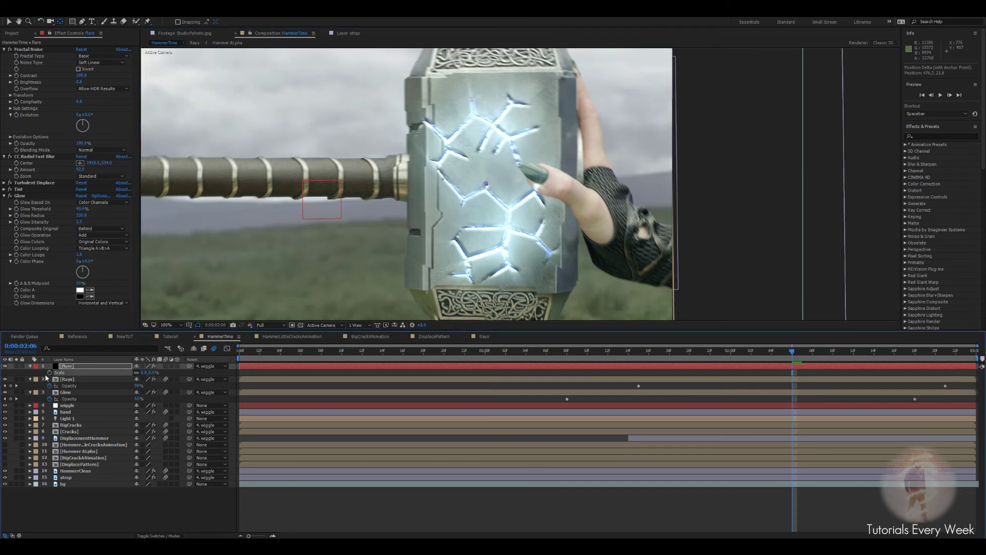
{"action": "left_click", "coordinate": [50, 373]}
{"action": "key", "text": "space"}
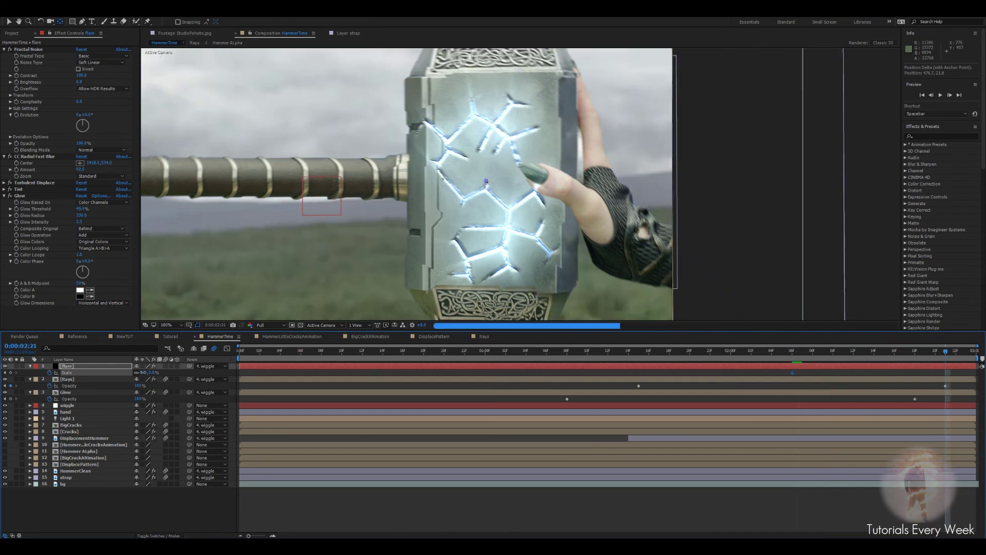
Keyframe the flare's Scale to well over 1000% at 0:00:02:21 so the flare covers the whole frame
{"action": "left_click", "coordinate": [144, 373]}
{"action": "type", "text": "50"}
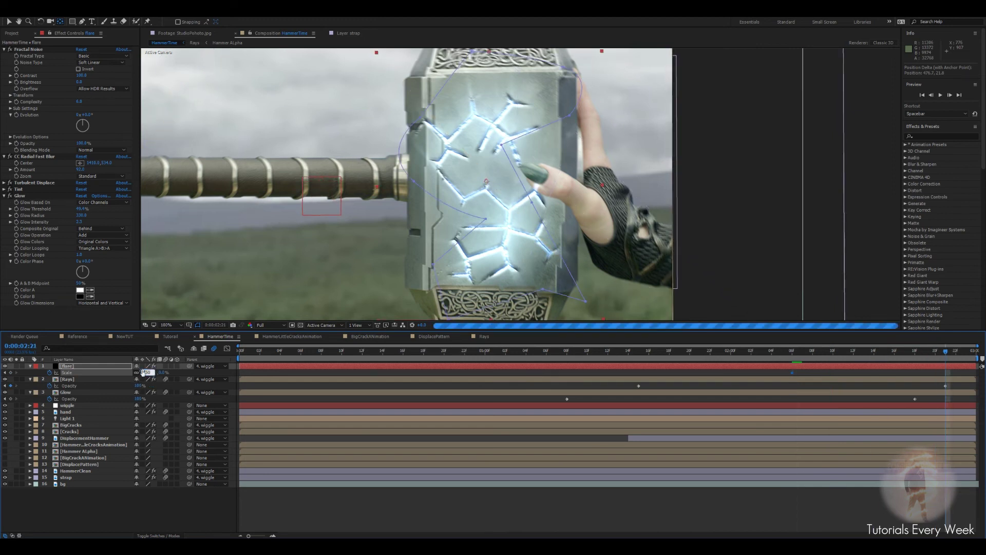
{"action": "key", "text": "Return"}
{"action": "scroll", "coordinate": [525, 274], "scroll_direction": "down", "scroll_amount": 2}
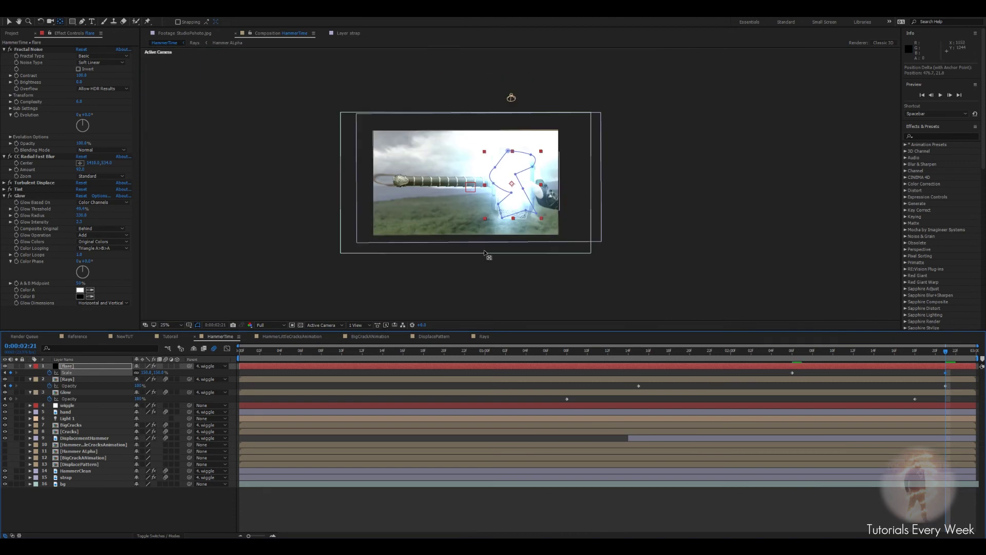
{"action": "left_click_drag", "start_coordinate": [148, 376], "coordinate": [192, 366]}
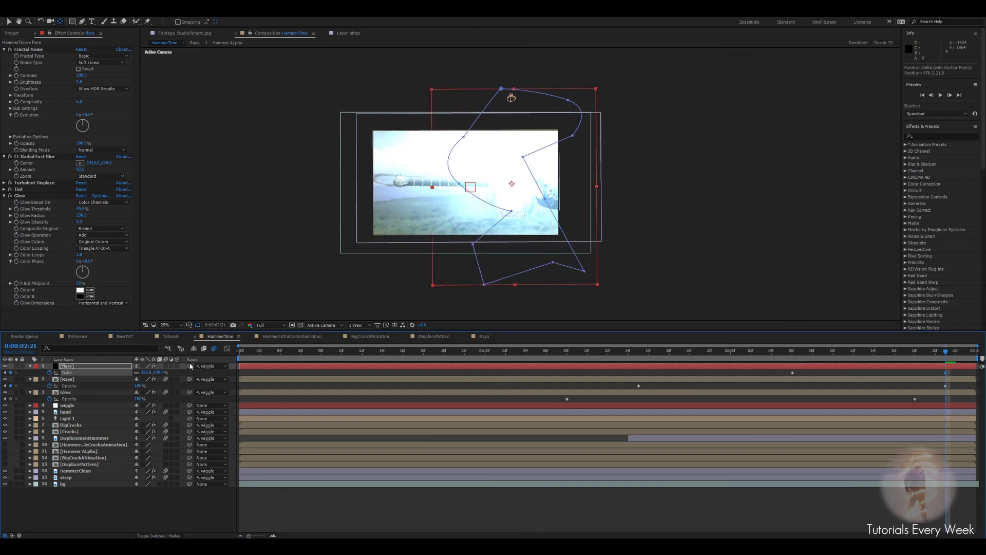
{"action": "left_click_drag", "start_coordinate": [294, 380], "coordinate": [616, 381]}
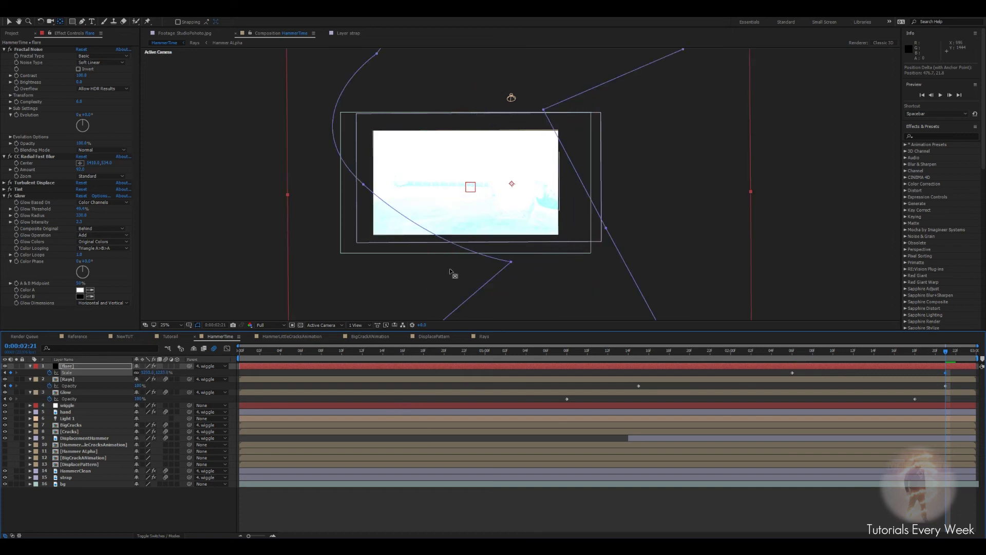
{"action": "scroll", "coordinate": [487, 216], "scroll_direction": "up", "scroll_amount": 2}
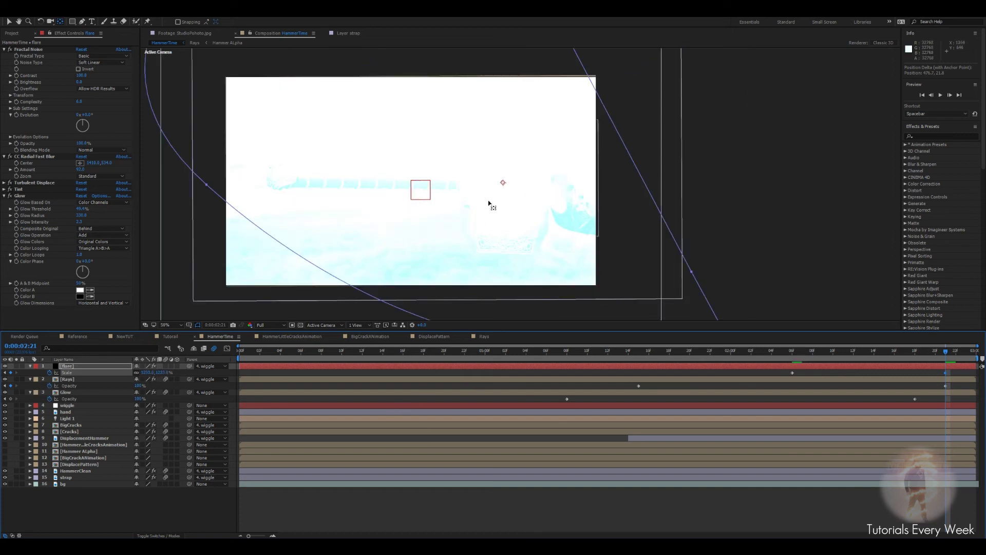
Shift the flare layer slightly downward over the hammer head and preview the scaling burst
{"action": "key", "text": "comma"}
{"action": "key", "text": "comma"}
{"action": "key", "text": "v"}
{"action": "left_click_drag", "start_coordinate": [511, 166], "coordinate": [515, 182]}
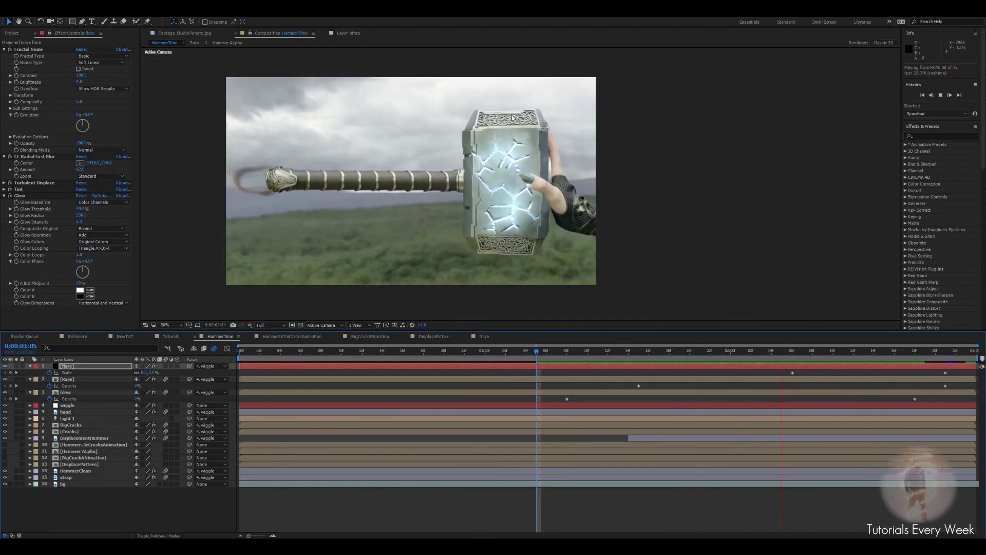
{"action": "key", "text": "space"}
Check the flare at 0:00:02:13 and move it further down toward the base of the hammer head
{"action": "left_click_drag", "start_coordinate": [792, 358], "coordinate": [864, 360]}
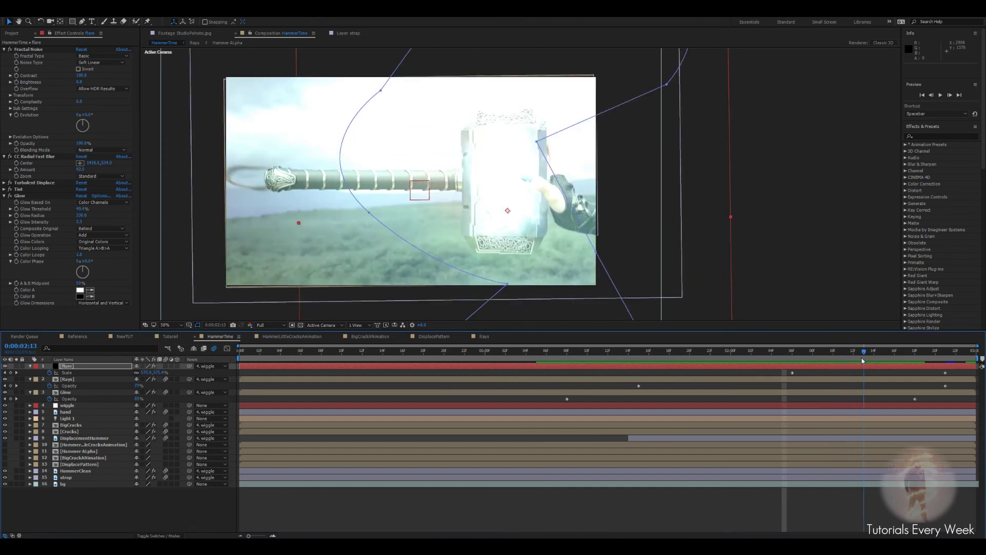
{"action": "key", "text": "comma"}
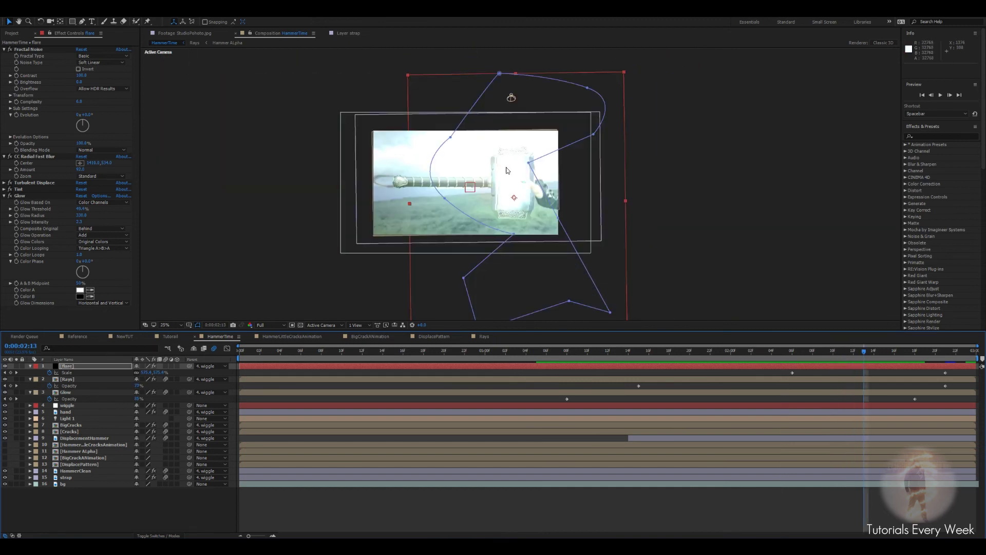
{"action": "left_click", "coordinate": [507, 169]}
{"action": "left_click_drag", "start_coordinate": [507, 163], "coordinate": [510, 171]}
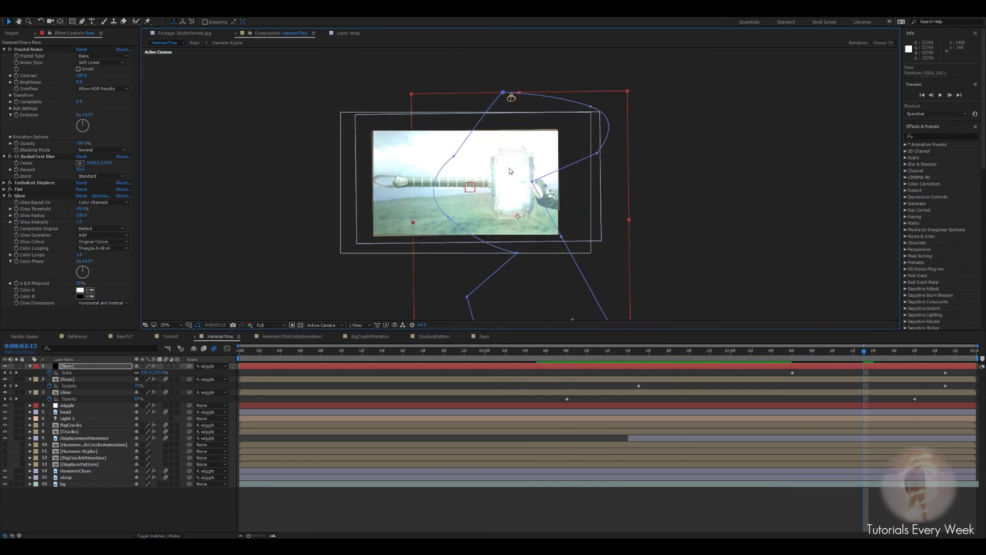
{"action": "key", "text": "period"}
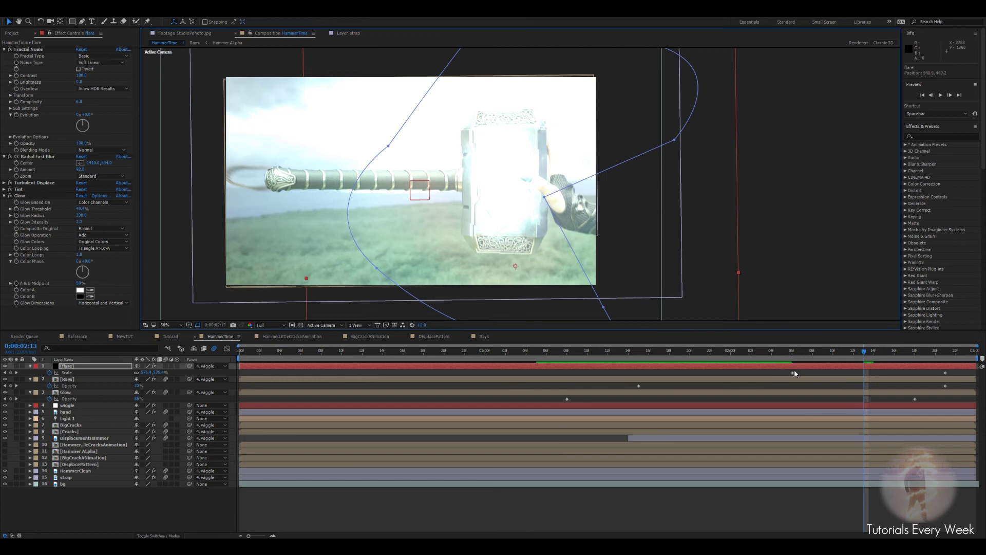
Shift the flare's starting Scale and Opacity keyframes to 0:00:02:04 and review the burst's timing
{"action": "key", "text": "u"}
{"action": "key", "text": "u"}
{"action": "key", "text": "u"}
{"action": "key", "text": "u"}
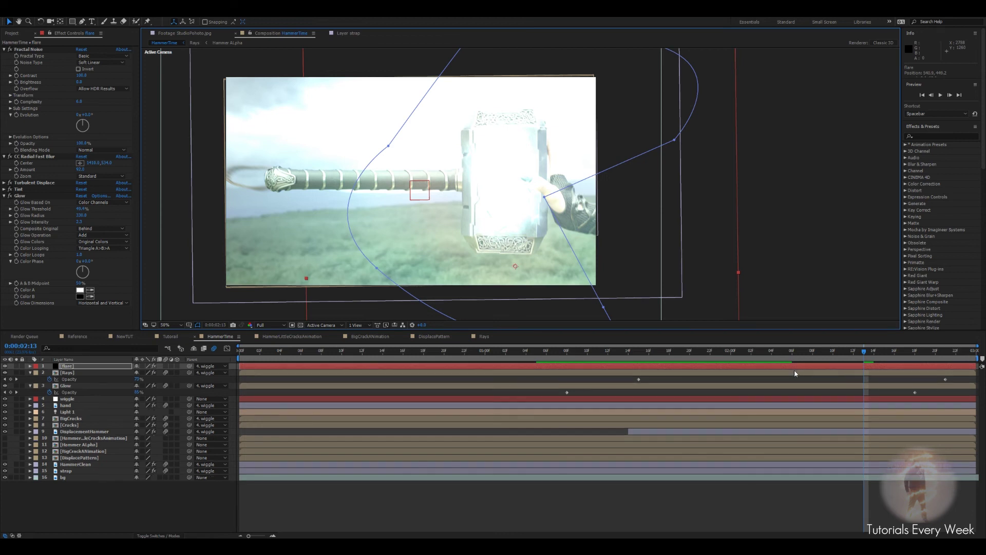
{"action": "mouse_move", "coordinate": [788, 369]}
{"action": "left_mouse_down"}
{"action": "mouse_move", "coordinate": [799, 383]}
{"action": "mouse_move", "coordinate": [774, 380]}
{"action": "left_mouse_up"}
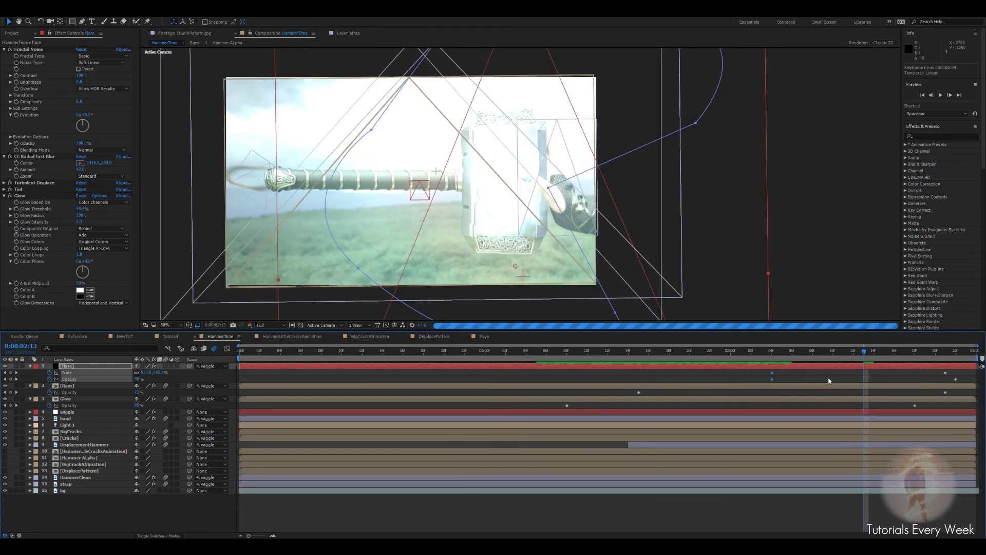
{"action": "left_click_drag", "start_coordinate": [933, 372], "coordinate": [960, 376]}
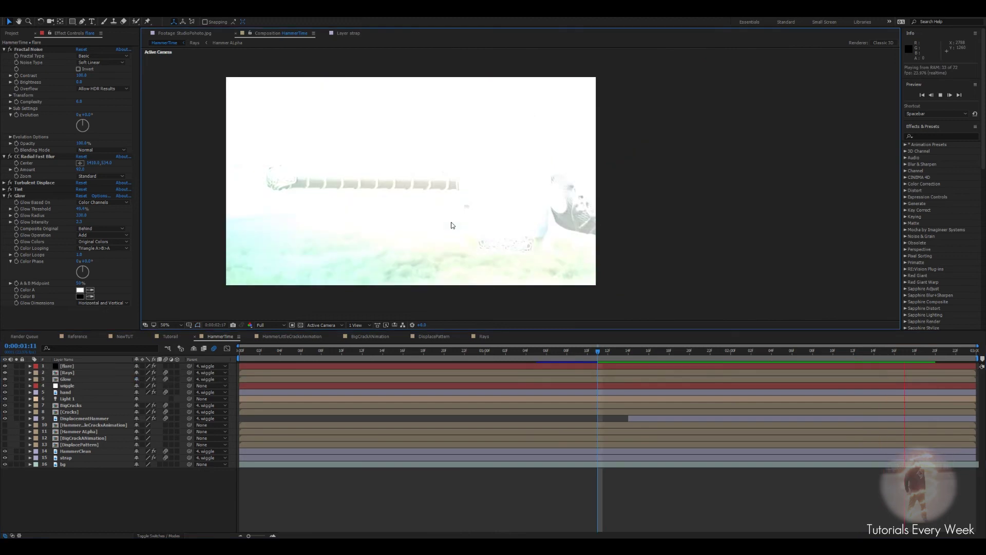
{"action": "key", "text": "space"}
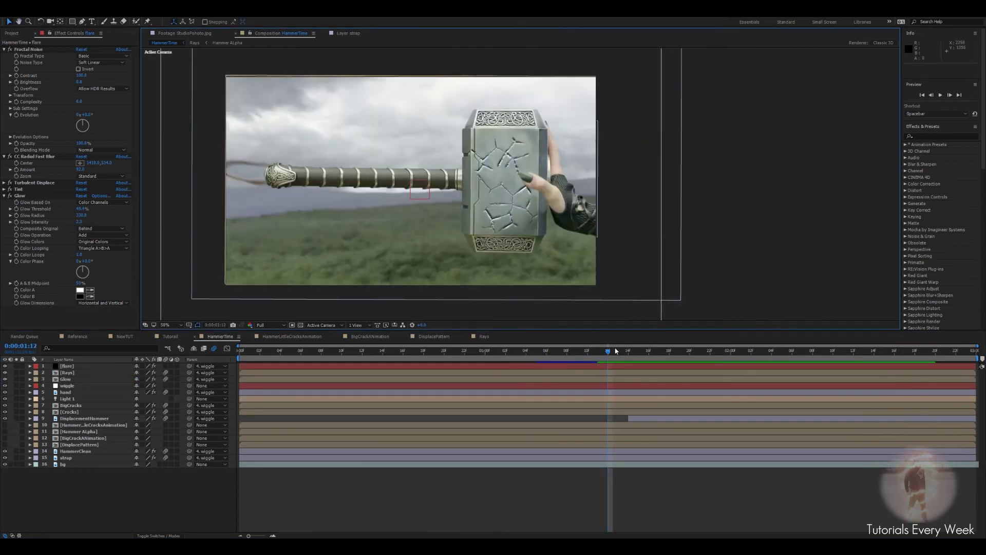
{"action": "left_click_drag", "start_coordinate": [619, 353], "coordinate": [893, 354]}
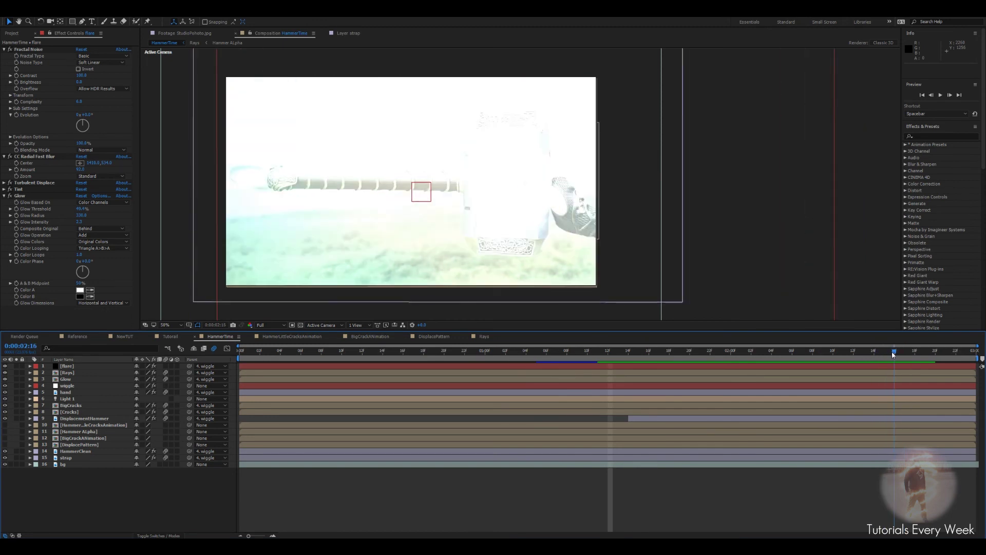
Create a new solid layer named Lighting in HammerTime with the current time at 0:00:02:00
{"action": "left_click_drag", "start_coordinate": [893, 355], "coordinate": [730, 361]}
{"action": "right_click", "coordinate": [685, 491]}
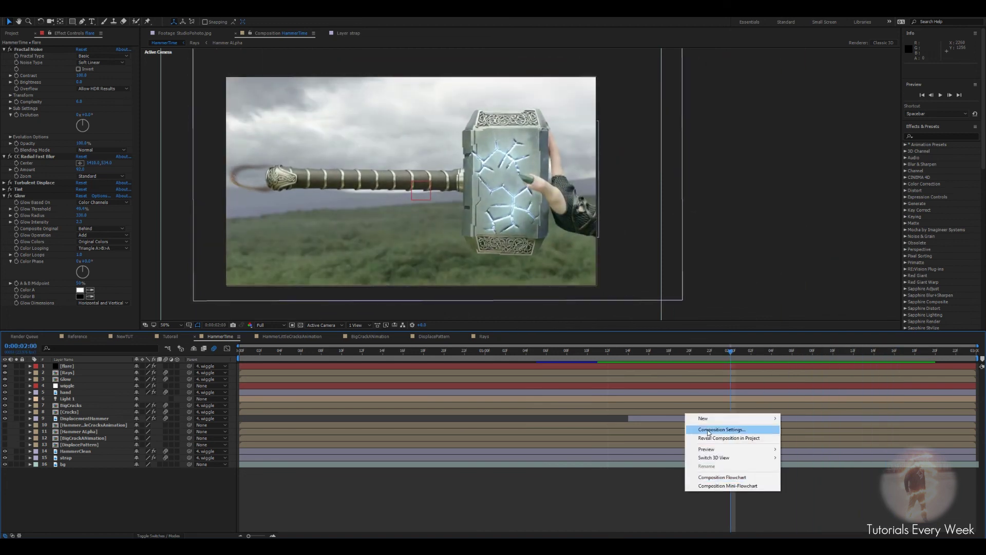
{"action": "mouse_move", "coordinate": [711, 422]}
{"action": "left_click", "coordinate": [801, 438]}
{"action": "type", "text": "Lightng"}
{"action": "key", "text": "Return"}
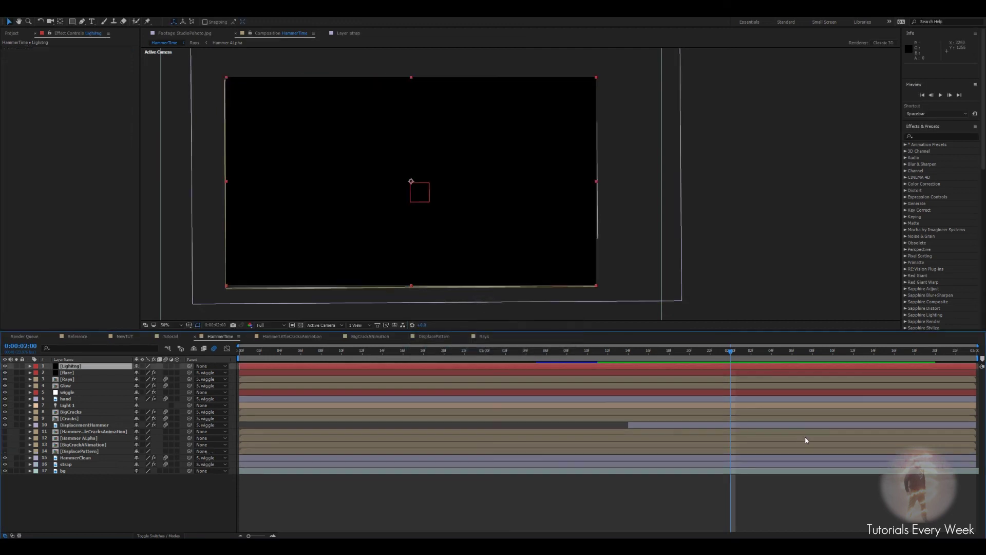
Apply the Advanced Lightning effect to the Lighting layer
{"action": "key", "text": "ctrl+space"}
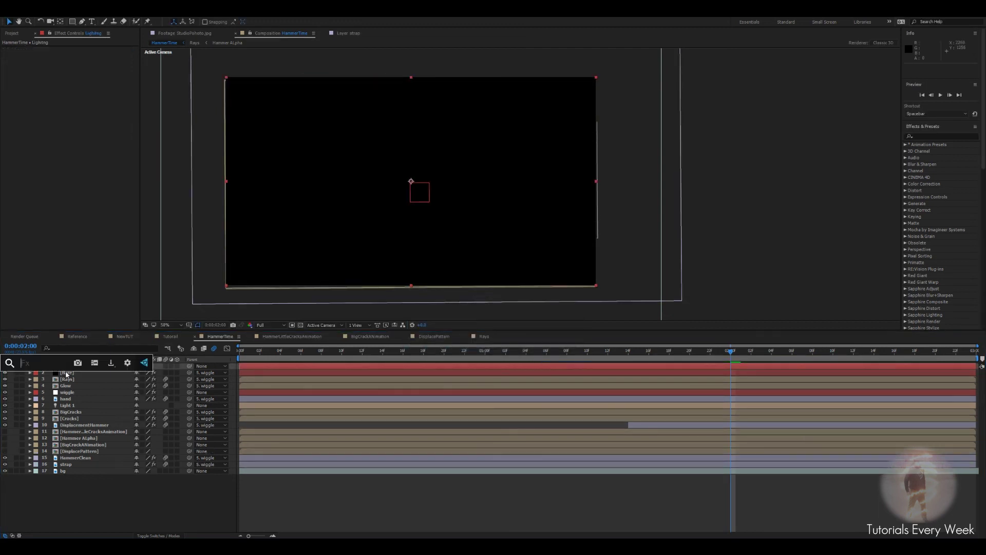
{"action": "type", "text": "light"}
{"action": "key", "text": "Return"}
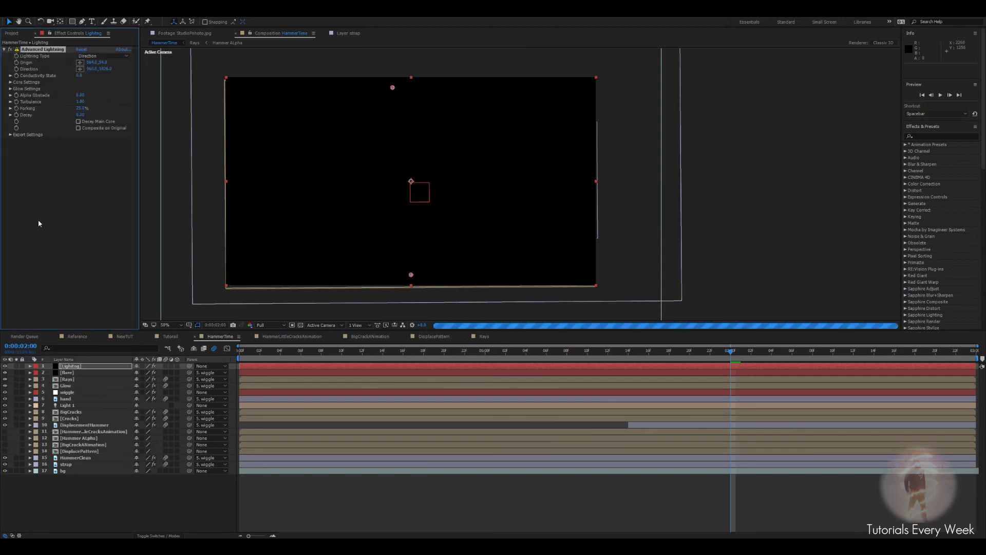
Pre-compose the Lighting layer as Lightingstrike, moving all attributes into the new composition
{"action": "right_click", "coordinate": [78, 366]}
{"action": "left_click", "coordinate": [107, 297]}
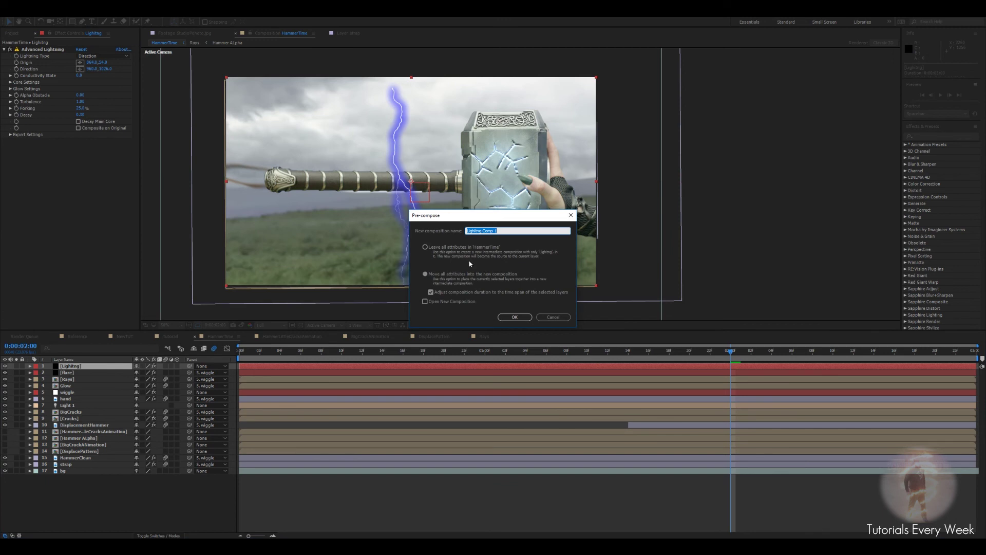
{"action": "type", "text": "Lightingstrike"}
{"action": "key", "text": "Return"}
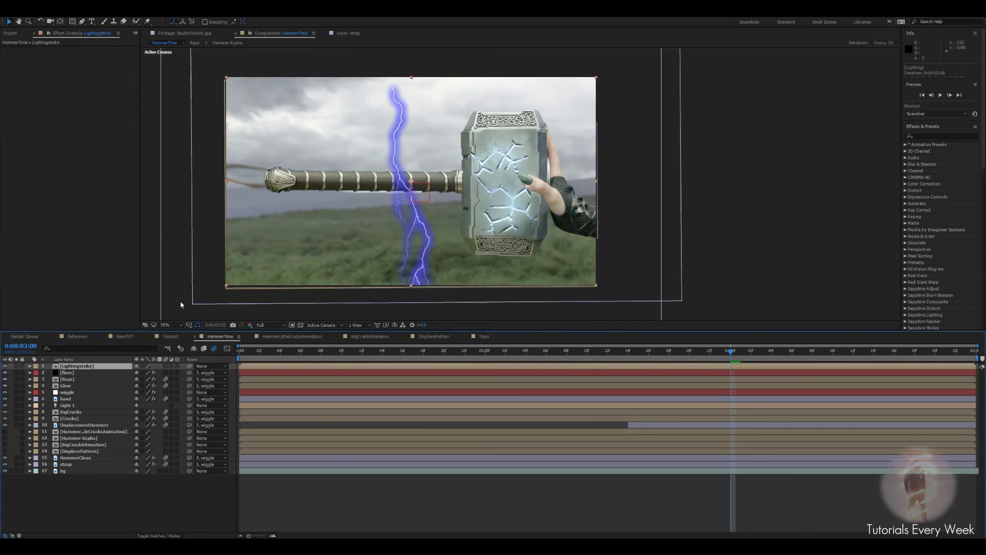
Parent Lightingstrike to wiggle, arrange it below the flare layer with hand directly beneath it, and enable its motion blur
{"action": "left_click_drag", "start_coordinate": [188, 369], "coordinate": [80, 378]}
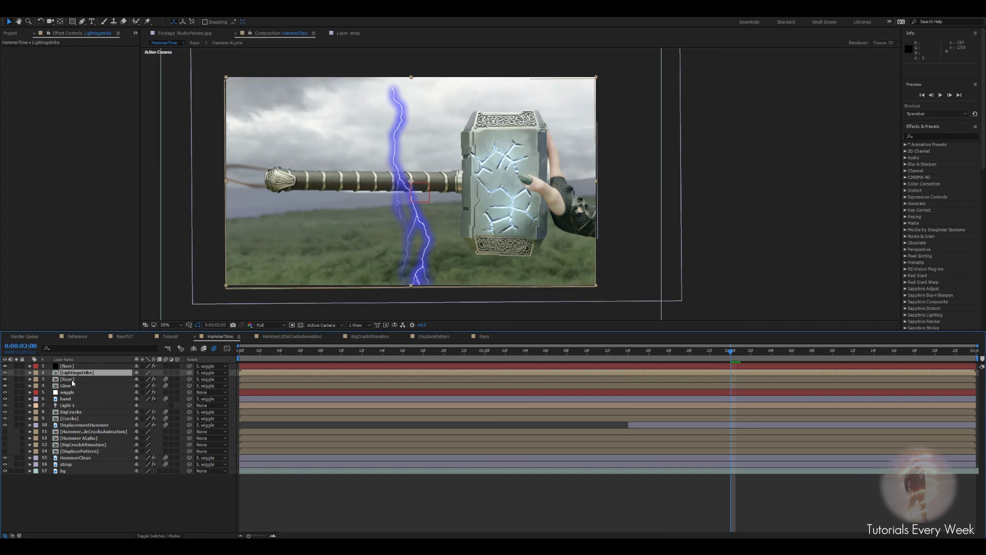
{"action": "left_click", "coordinate": [72, 366]}
{"action": "left_click_drag", "start_coordinate": [71, 399], "coordinate": [89, 379]}
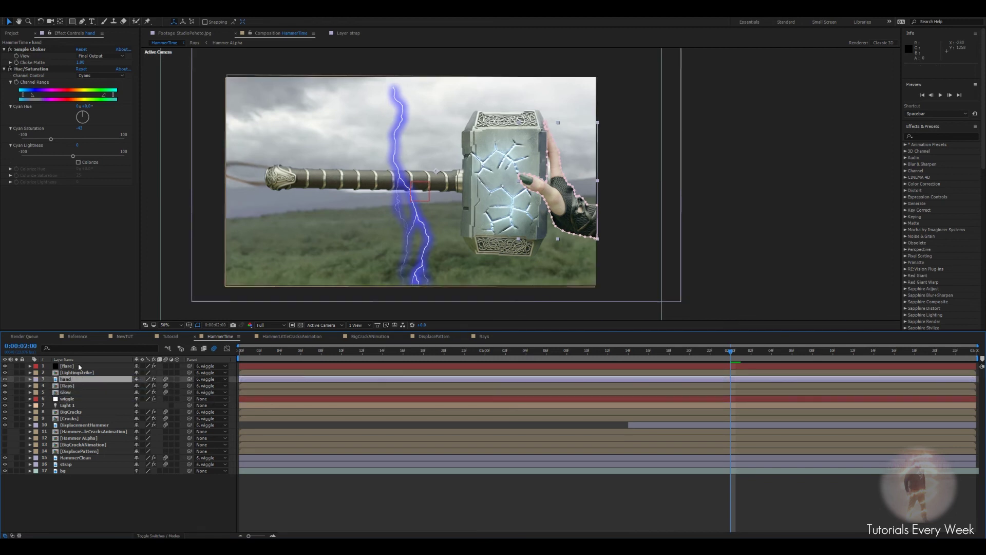
{"action": "left_click", "coordinate": [75, 374]}
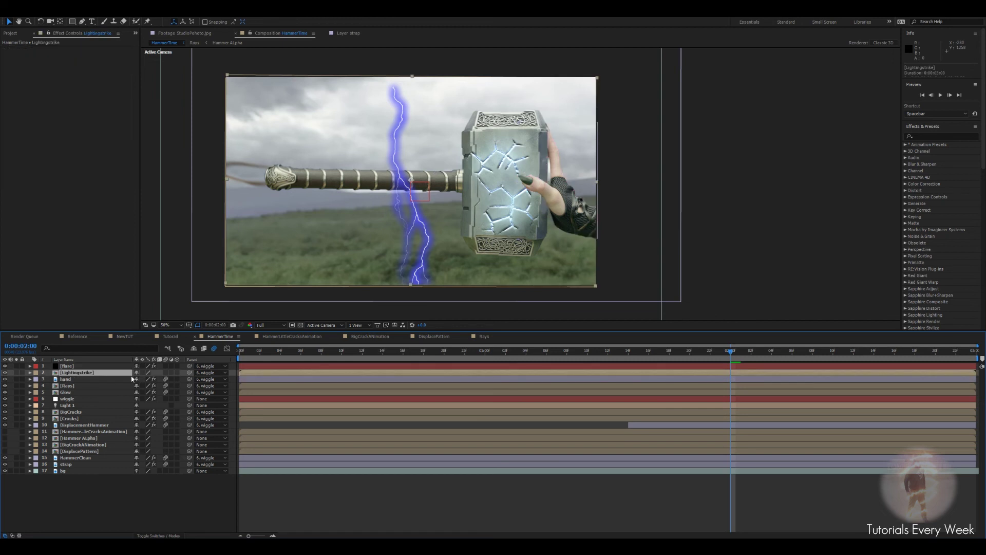
{"action": "left_click", "coordinate": [165, 373]}
In the Lightingstrike composition, set the Advanced Lightning Glow Opacity to 0% and Lightning Type to Strike
{"action": "double_click", "coordinate": [295, 372]}
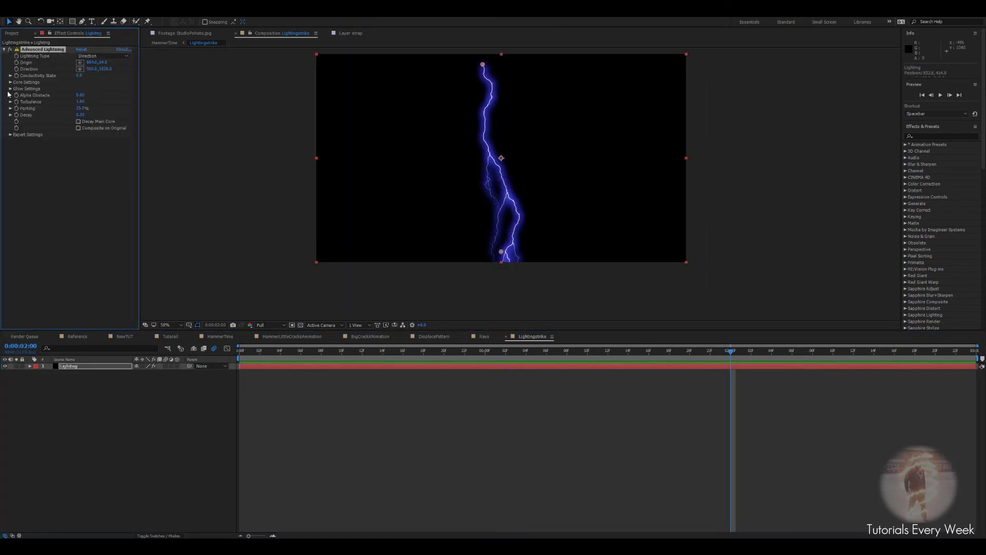
{"action": "left_click", "coordinate": [10, 89]}
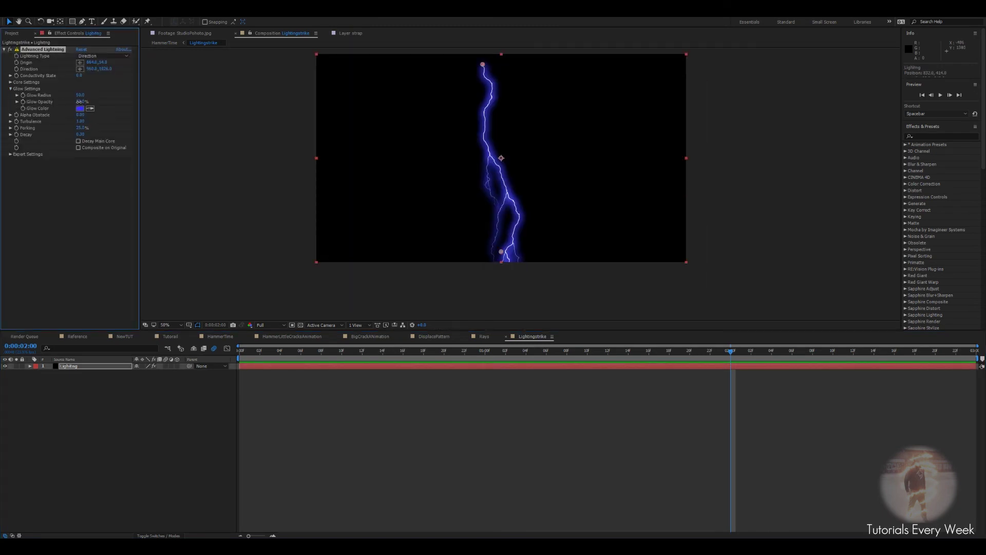
{"action": "left_click_drag", "start_coordinate": [79, 101], "coordinate": [56, 90]}
{"action": "left_click", "coordinate": [105, 56]}
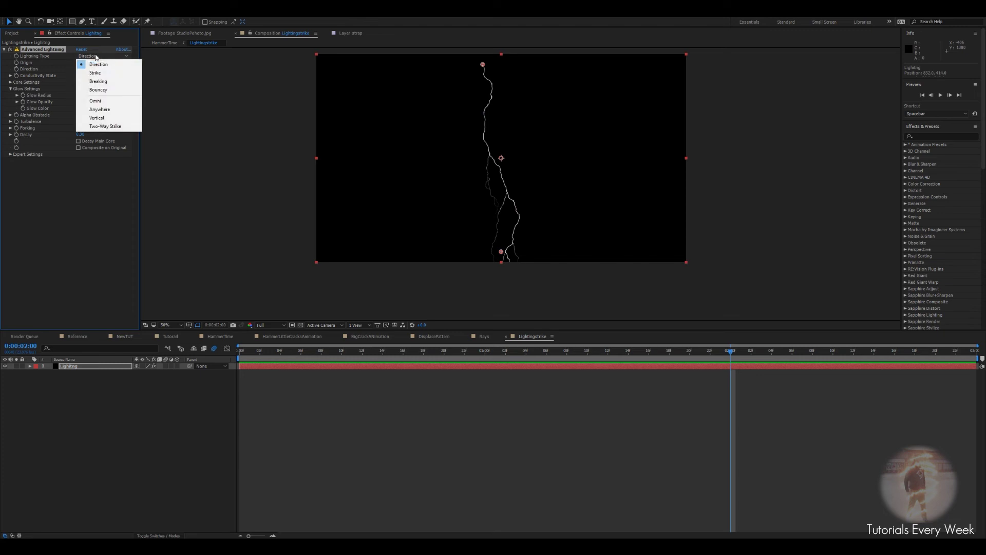
{"action": "left_click", "coordinate": [95, 74]}
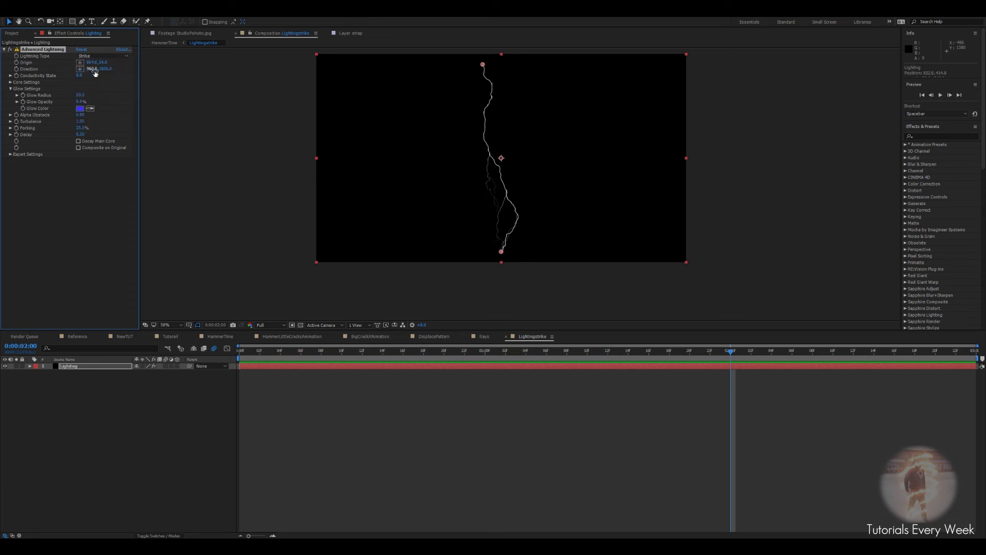
Stretch the bolt horizontally across the middle of the frame, then lower its Forking and raise its Decay
{"action": "left_click_drag", "start_coordinate": [501, 252], "coordinate": [443, 168]}
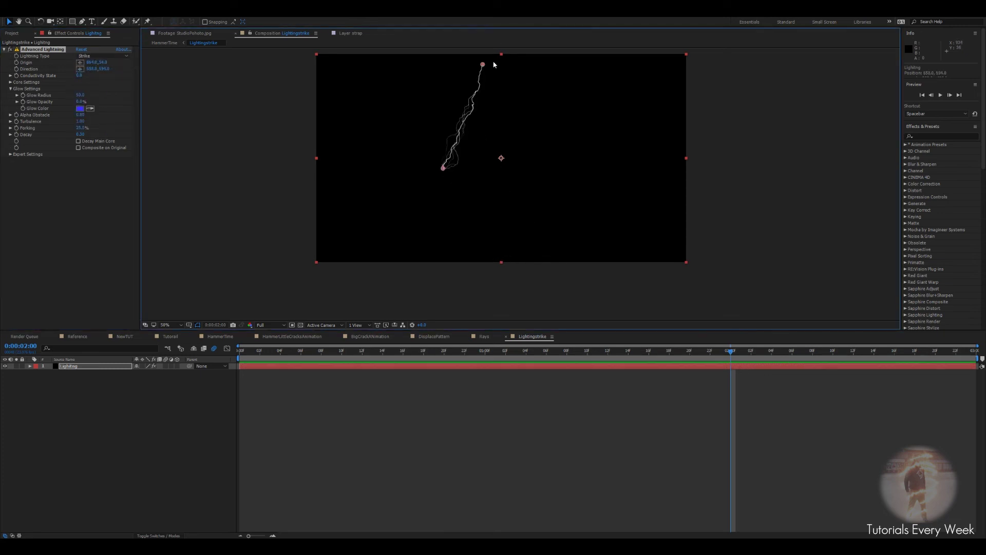
{"action": "left_click_drag", "start_coordinate": [483, 66], "coordinate": [611, 148]}
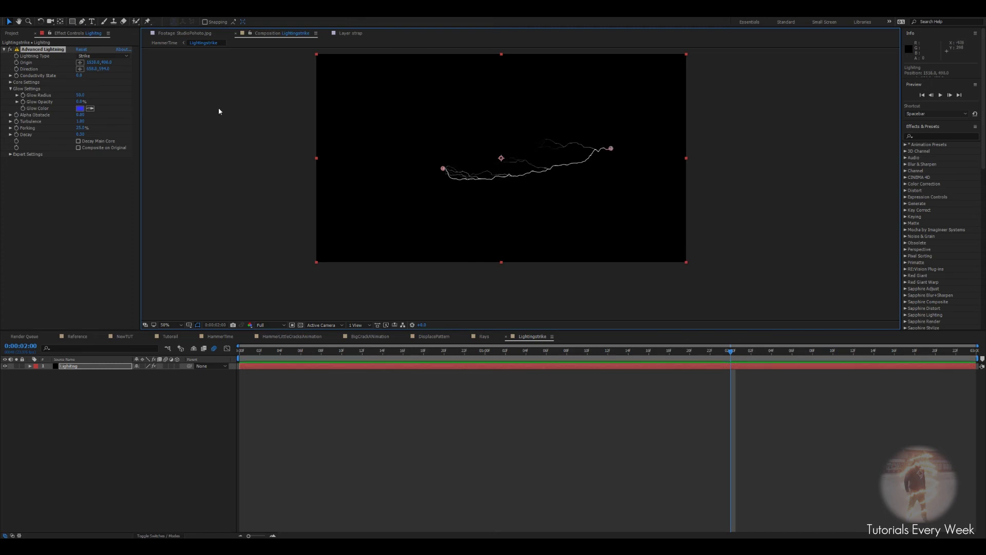
{"action": "mouse_move", "coordinate": [79, 124]}
{"action": "left_mouse_down"}
{"action": "mouse_move", "coordinate": [102, 124]}
{"action": "mouse_move", "coordinate": [72, 131]}
{"action": "left_mouse_up"}
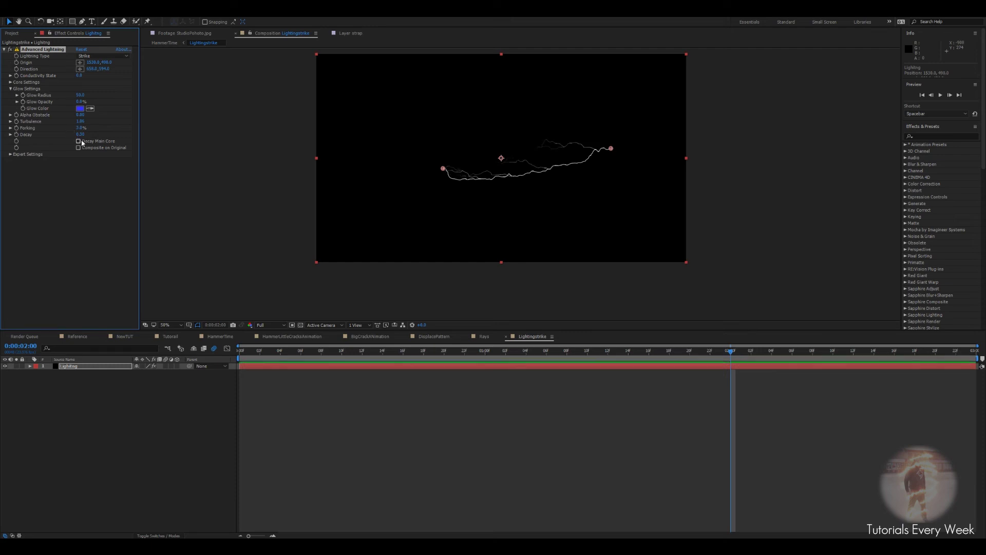
{"action": "left_click_drag", "start_coordinate": [80, 135], "coordinate": [98, 136]}
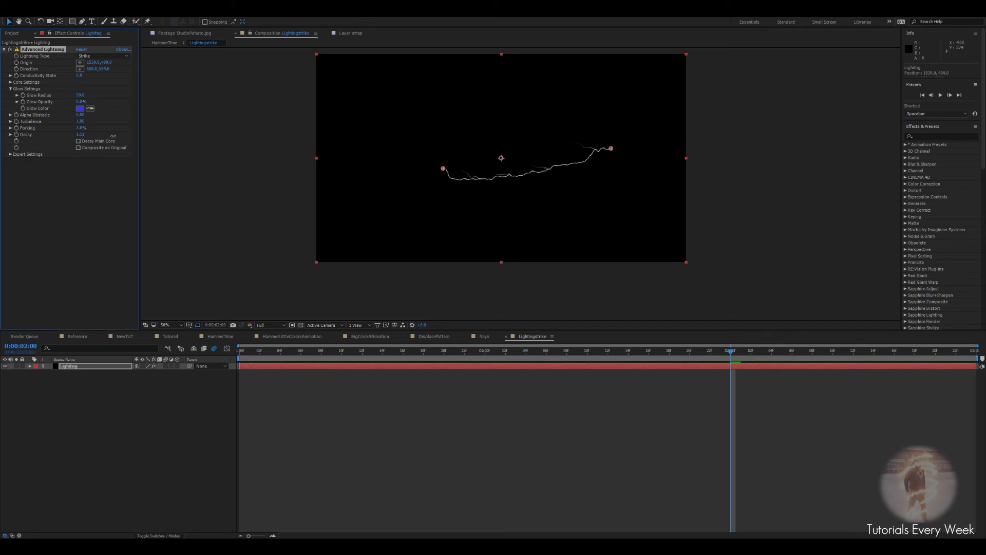
Raise the bolt's Direction point to about 677, 426
{"action": "scroll", "coordinate": [522, 185], "scroll_direction": "up", "scroll_amount": 2}
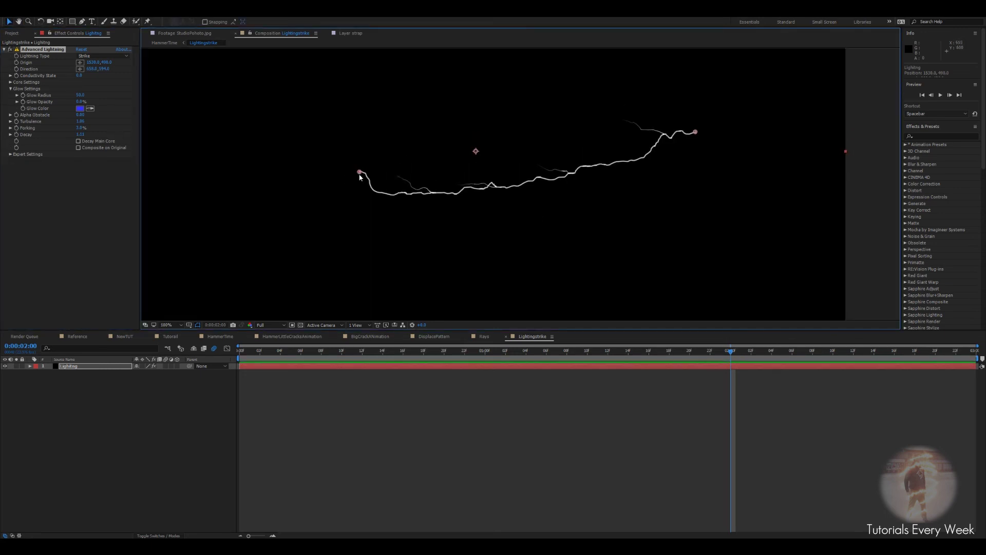
{"action": "left_click_drag", "start_coordinate": [359, 176], "coordinate": [368, 100]}
{"action": "scroll", "coordinate": [606, 169], "scroll_direction": "down", "scroll_amount": 2}
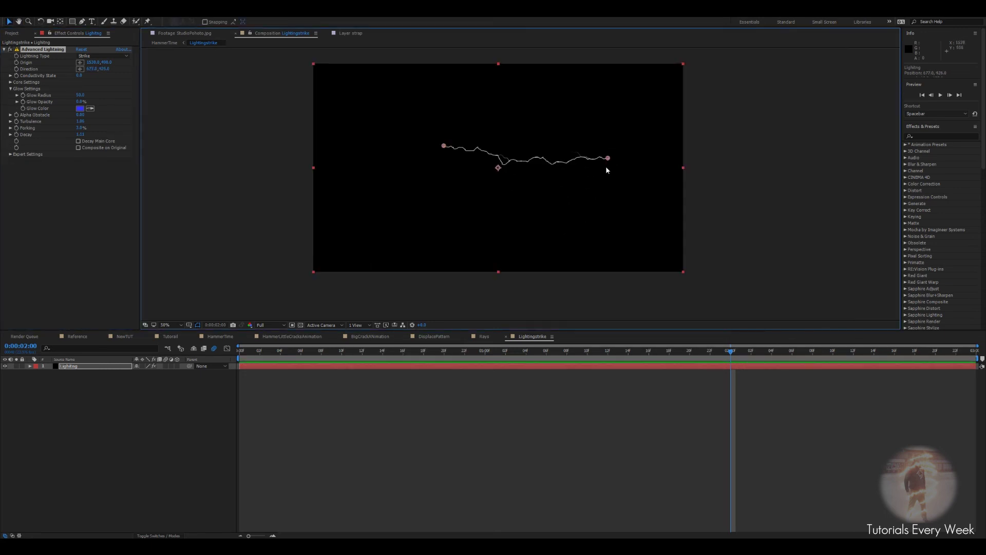
{"action": "left_click_drag", "start_coordinate": [606, 170], "coordinate": [595, 192]}
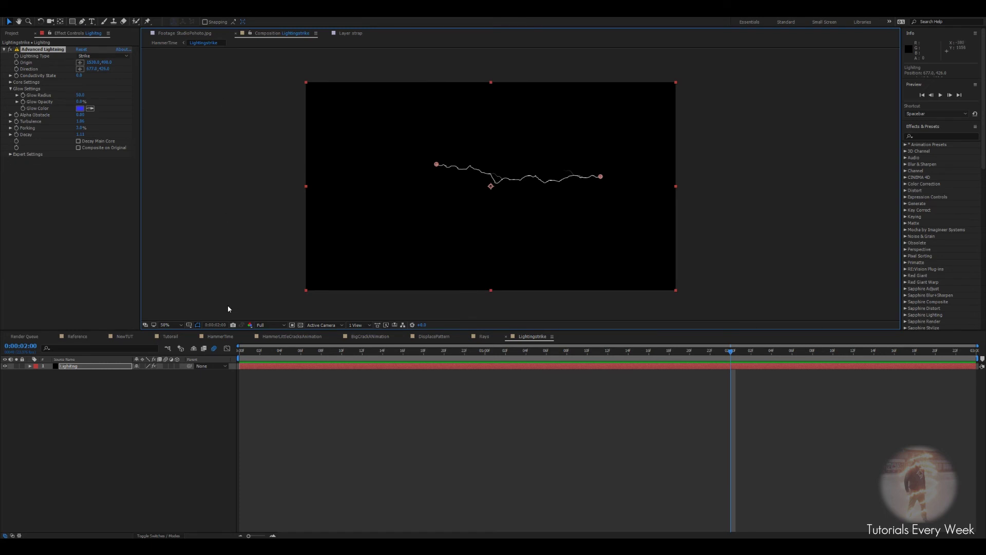
Show the HammerTime and Lightingstrike compositions in separate viewers side by side
{"action": "left_click", "coordinate": [225, 337]}
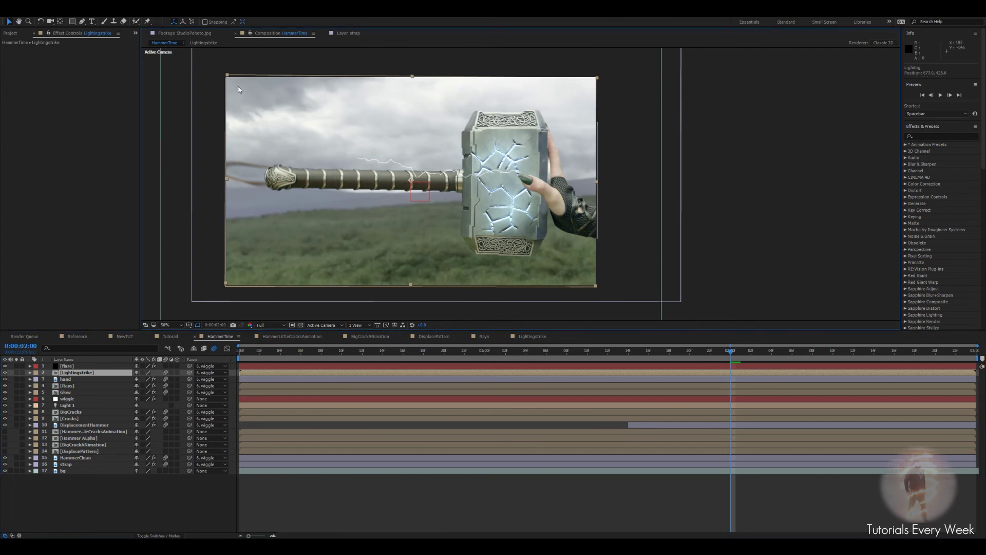
{"action": "double_click", "coordinate": [72, 372]}
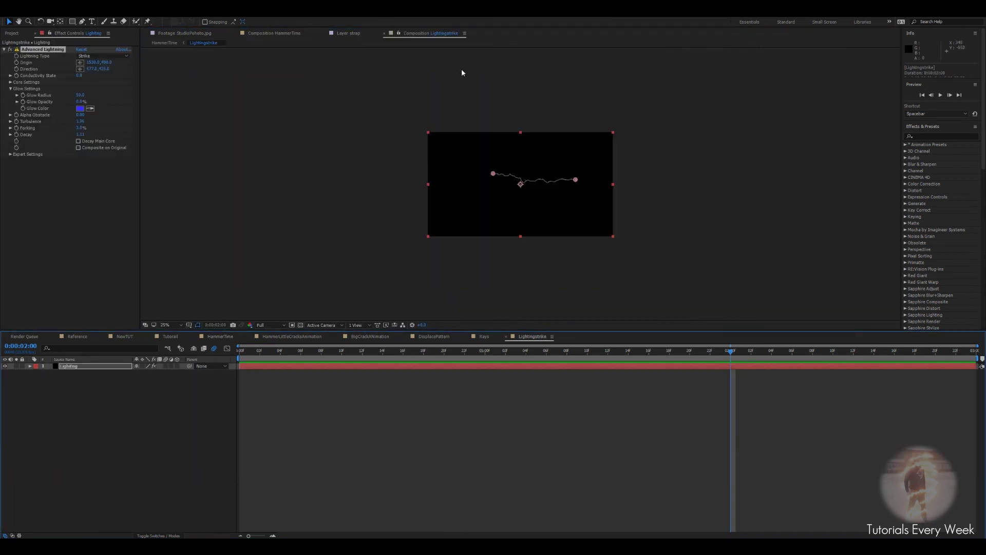
{"action": "left_click_drag", "start_coordinate": [415, 34], "coordinate": [879, 143]}
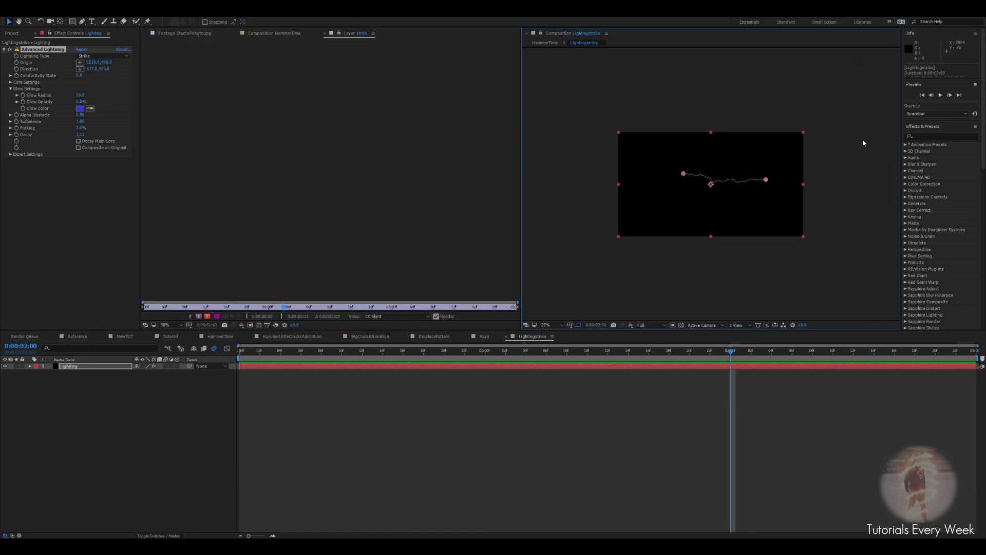
{"action": "left_click", "coordinate": [273, 33]}
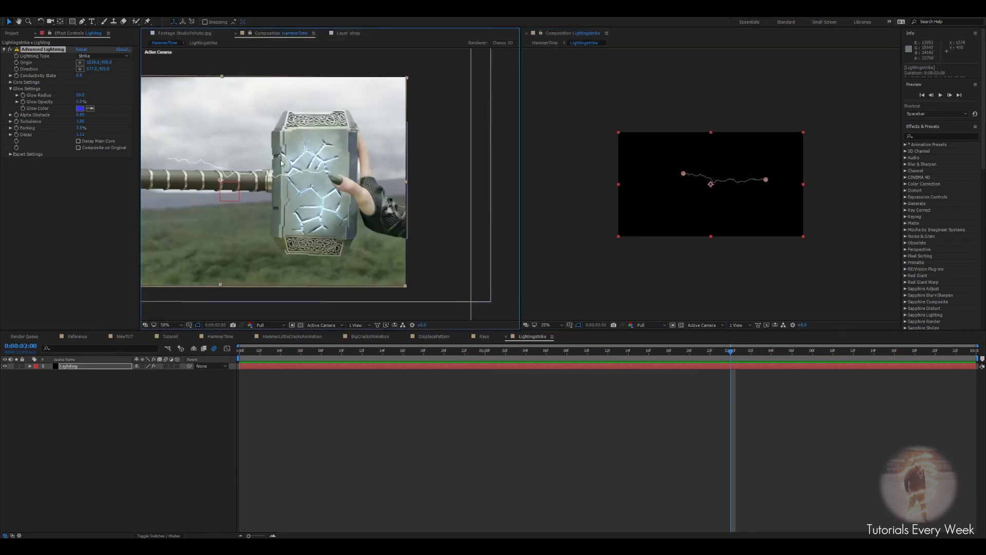
Place the bolt's Origin on the cracked hammer head and its Direction point on the handle, checking against HammerTime
{"action": "left_click_drag", "start_coordinate": [766, 179], "coordinate": [756, 175]}
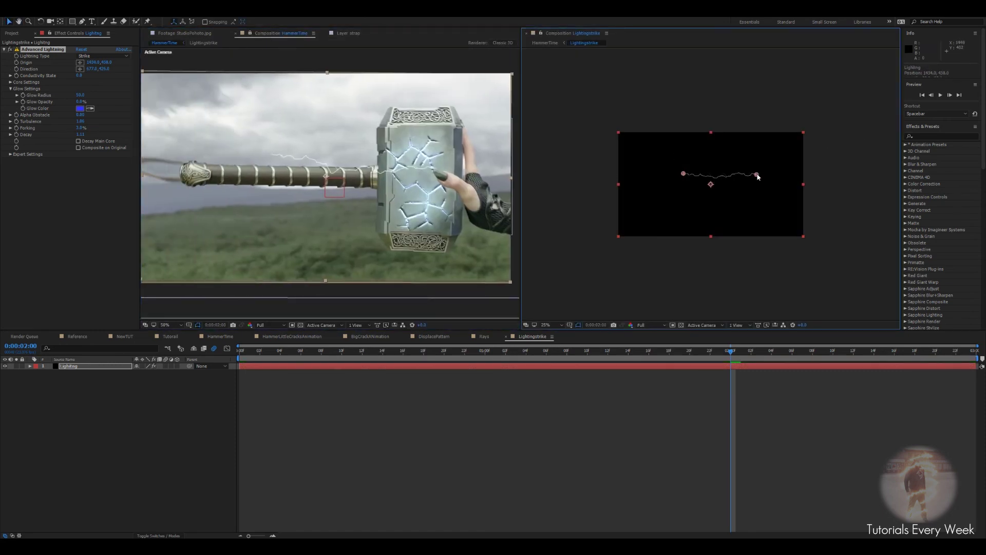
{"action": "left_click_drag", "start_coordinate": [683, 174], "coordinate": [717, 190]}
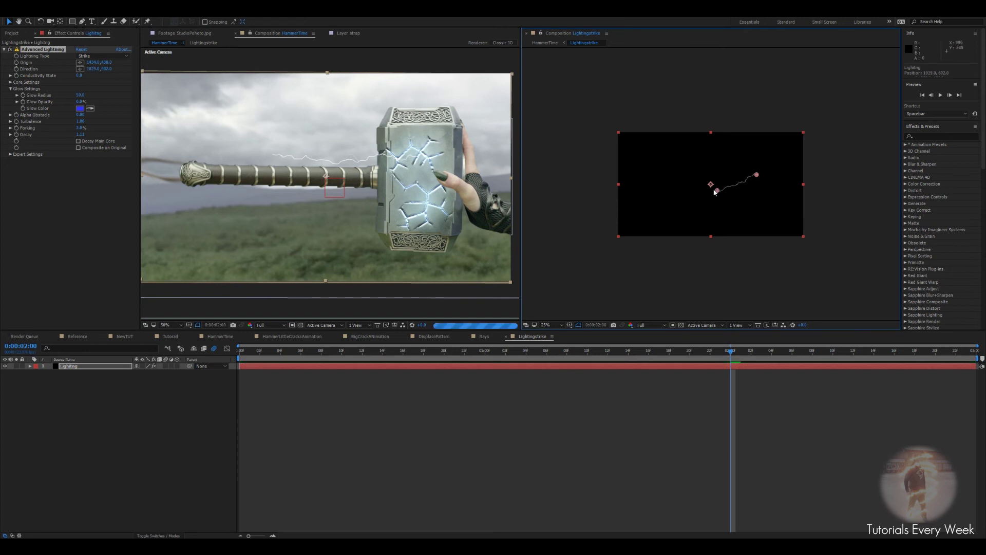
{"action": "scroll", "coordinate": [330, 190], "scroll_direction": "up", "scroll_amount": 1}
{"action": "left_click_drag", "start_coordinate": [330, 190], "coordinate": [253, 202]}
{"action": "left_click_drag", "start_coordinate": [720, 192], "coordinate": [704, 183]}
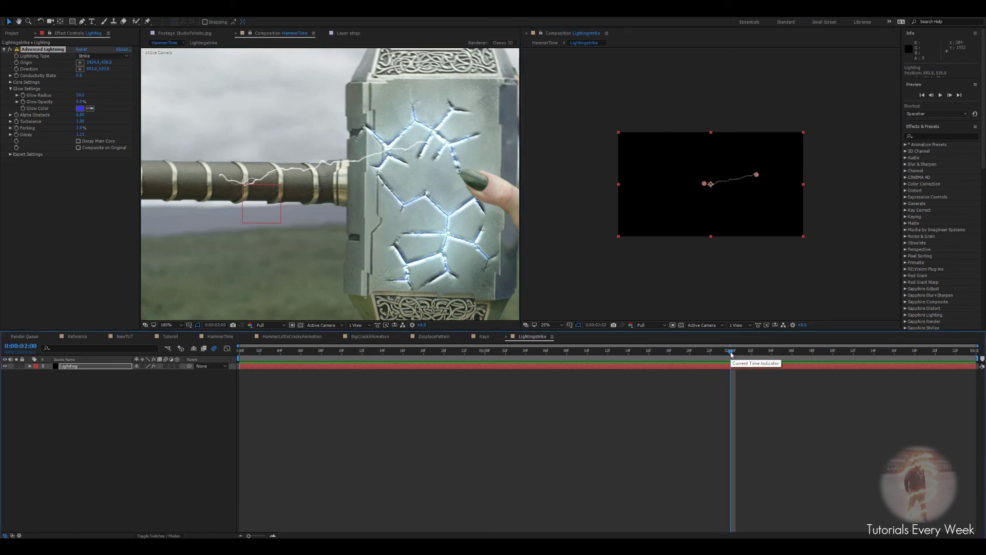
Set the bolt's Core Drain to 100% in the Expert Settings
{"action": "mouse_move", "coordinate": [732, 354]}
{"action": "left_mouse_down"}
{"action": "mouse_move", "coordinate": [914, 356]}
{"action": "mouse_move", "coordinate": [731, 358]}
{"action": "left_mouse_up"}
{"action": "scroll", "coordinate": [707, 197], "scroll_direction": "up", "scroll_amount": 2}
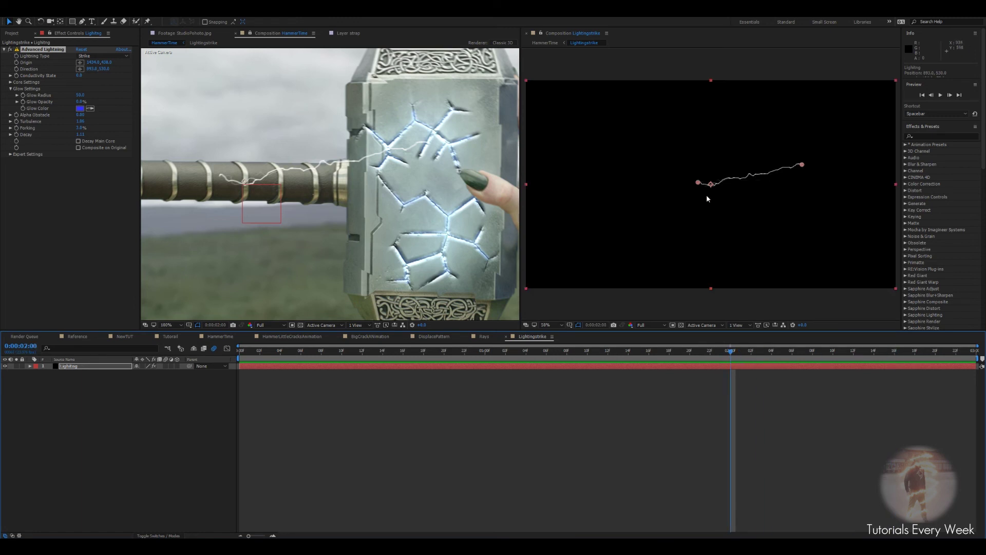
{"action": "left_click", "coordinate": [10, 155]}
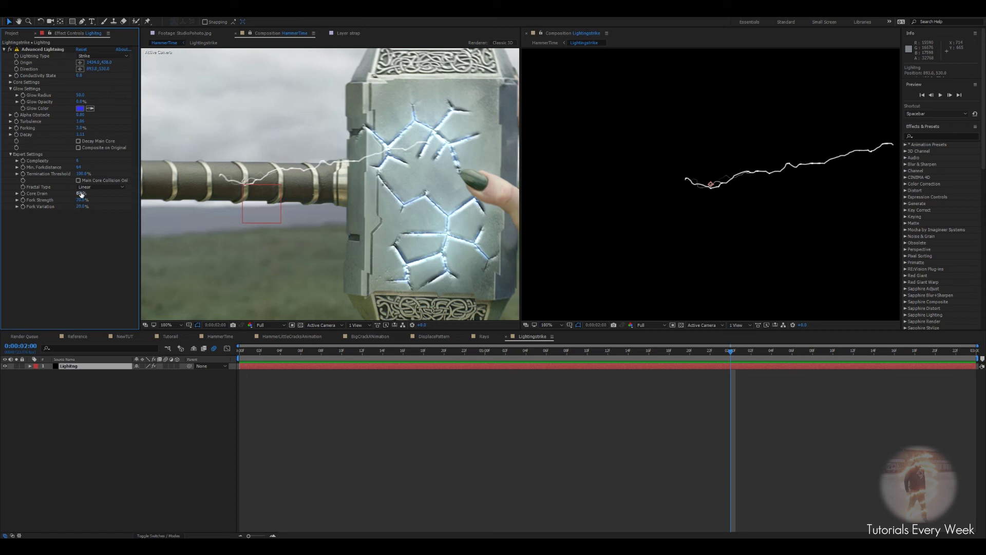
{"action": "left_click_drag", "start_coordinate": [81, 193], "coordinate": [145, 193]}
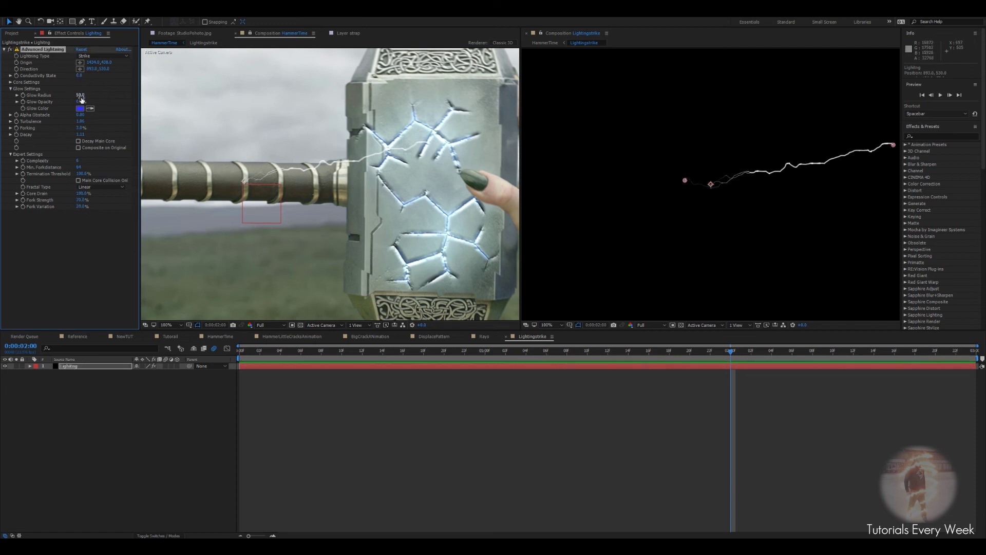
Set the bolt's Core Radius to 0 and keyframe Core Radius and Core Drain at 0:00:01:22
{"action": "left_click", "coordinate": [10, 89]}
{"action": "left_click", "coordinate": [10, 82]}
{"action": "left_click", "coordinate": [79, 89]}
{"action": "type", "text": "0"}
{"action": "key", "text": "Return"}
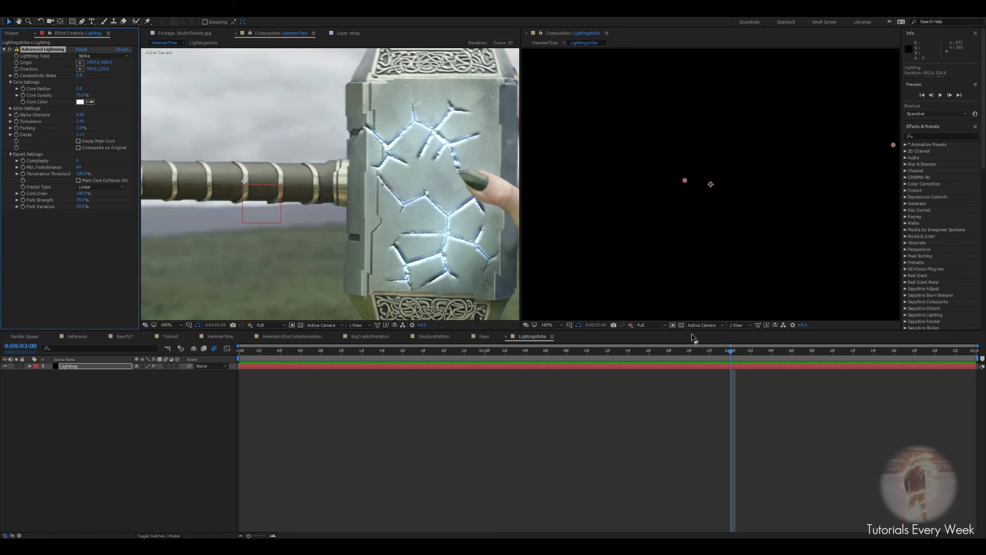
{"action": "key", "text": "Page_Up"}
{"action": "key", "text": "Page_Up"}
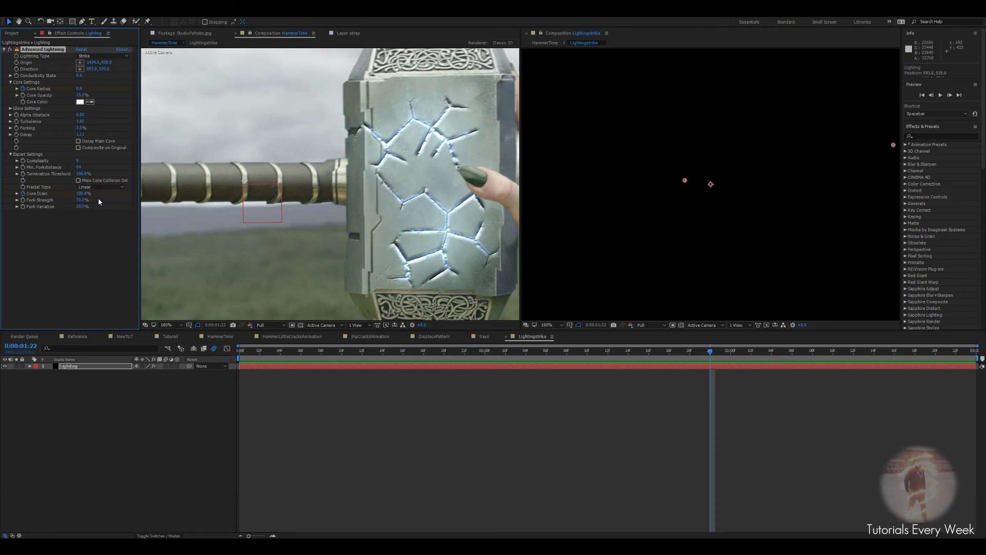
At 0:00:02:00, set the bolt's Core Radius to 6 and Core Drain to 0%
{"action": "key", "text": "Page_Down"}
{"action": "key", "text": "Page_Down"}
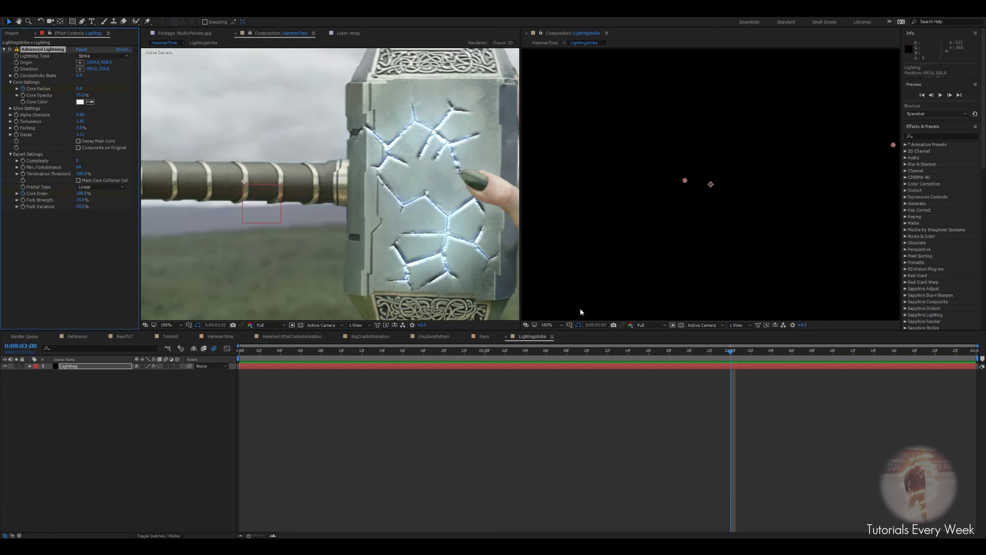
{"action": "left_click", "coordinate": [80, 89]}
{"action": "type", "text": "6"}
{"action": "key", "text": "Return"}
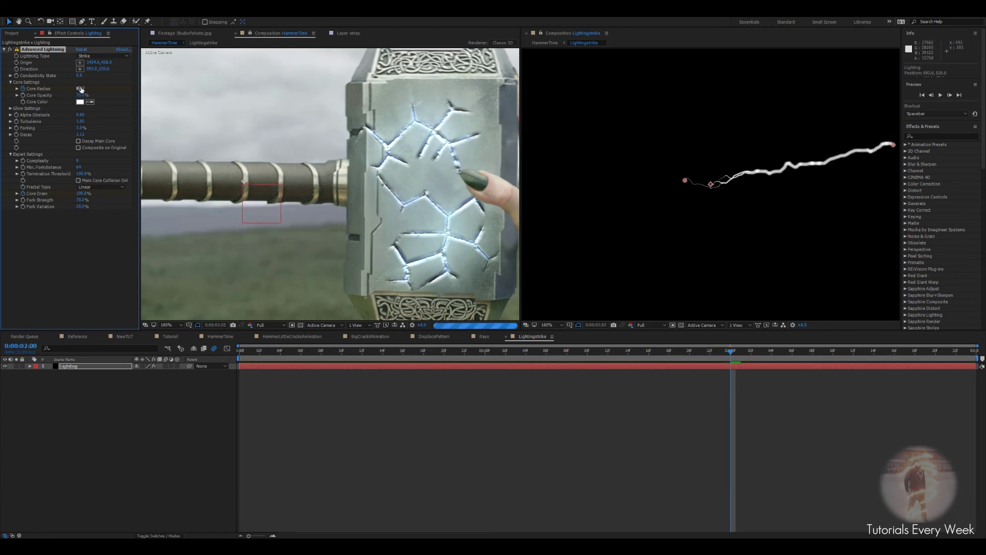
{"action": "left_click", "coordinate": [81, 193]}
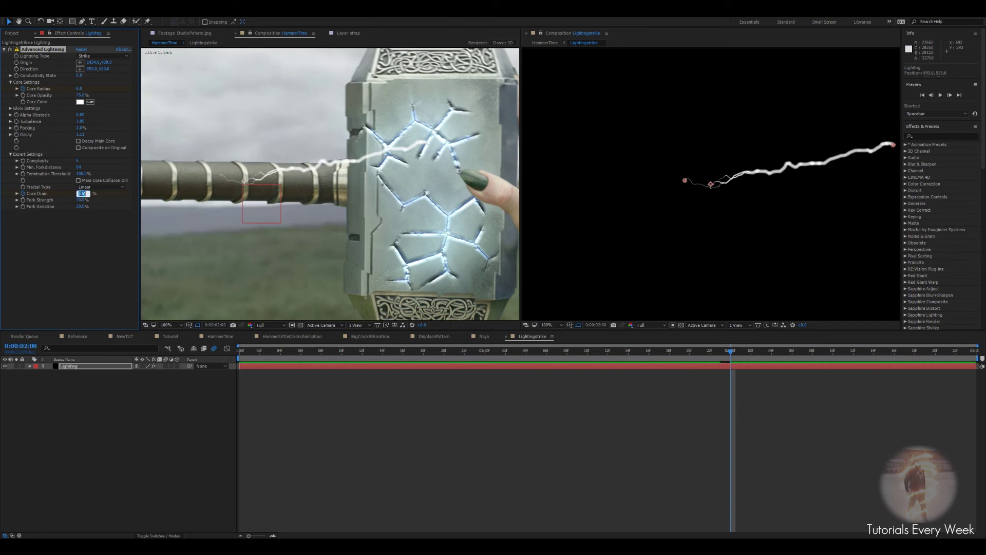
{"action": "key", "text": "Return"}
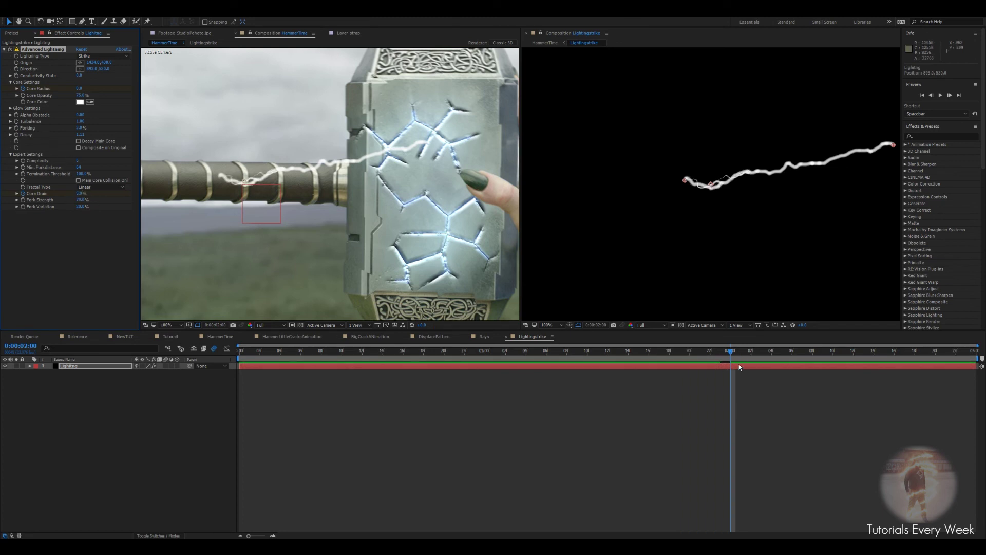
Add keyframes for the bolt's Origin and Direction at 0:00:02:00
{"action": "left_click_drag", "start_coordinate": [752, 213], "coordinate": [661, 224]}
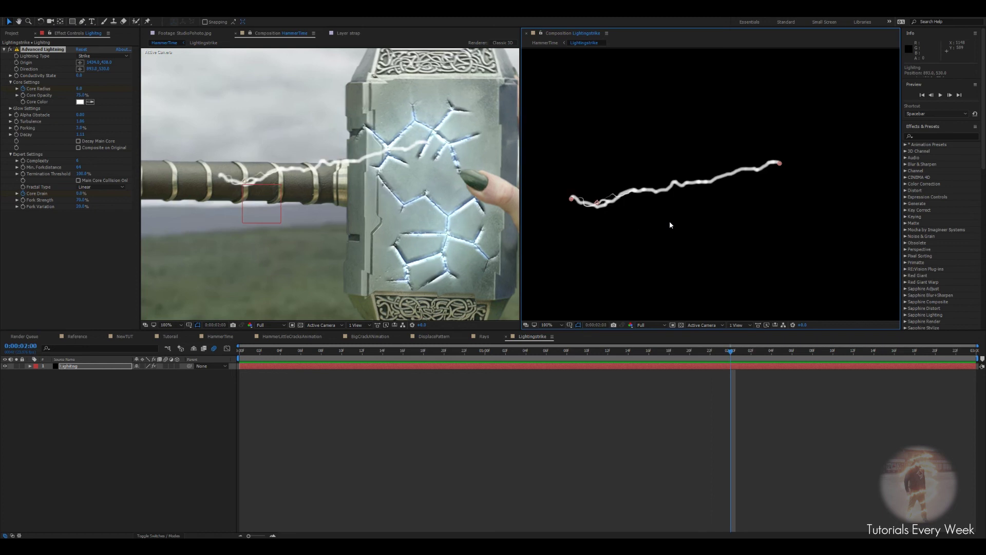
{"action": "key", "text": "Page_Up"}
{"action": "key", "text": "Page_Down"}
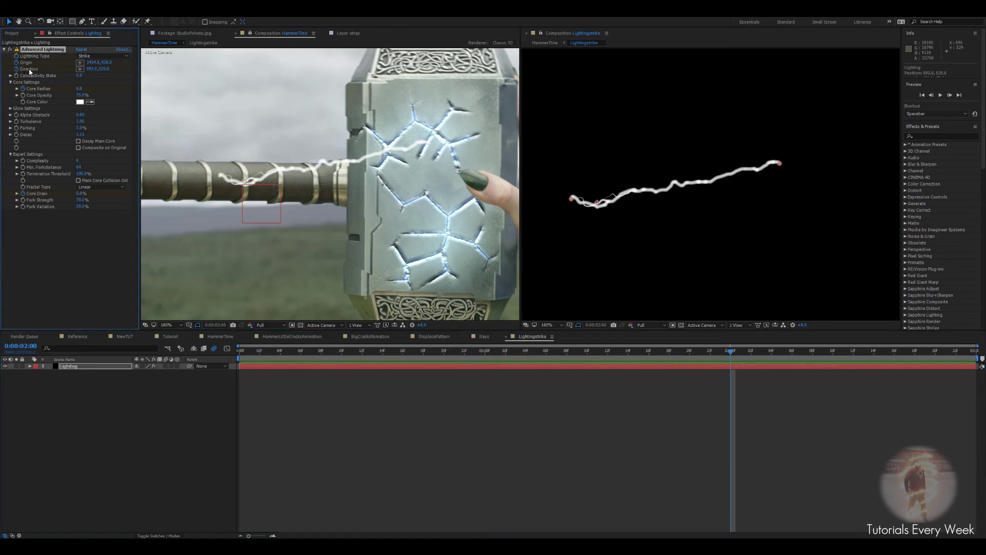
{"action": "left_click", "coordinate": [730, 369]}
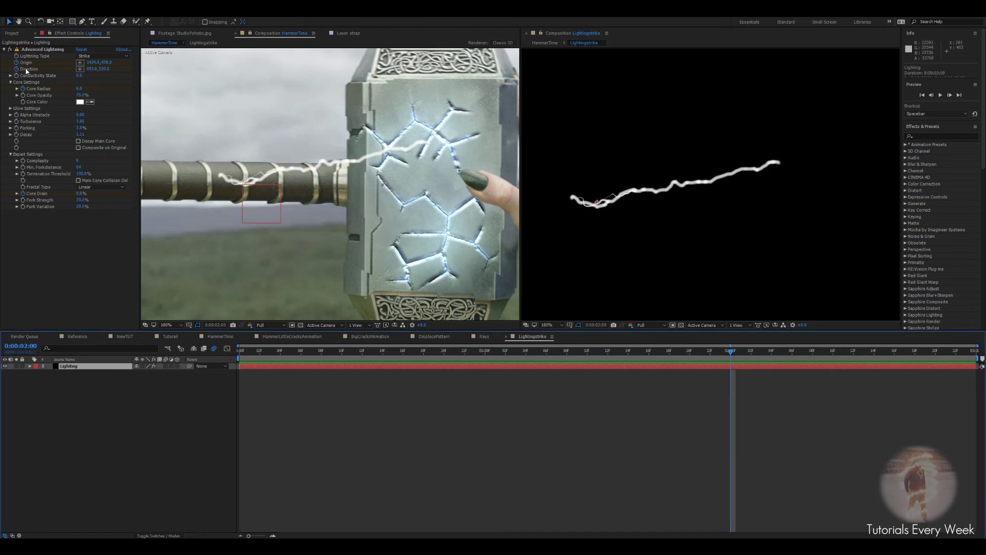
At 0:00:02:00, raise the bolt's Origin point on the hammer head and shift its Direction point closer along the handle
{"action": "left_click", "coordinate": [42, 49]}
{"action": "left_click_drag", "start_coordinate": [780, 164], "coordinate": [781, 143]}
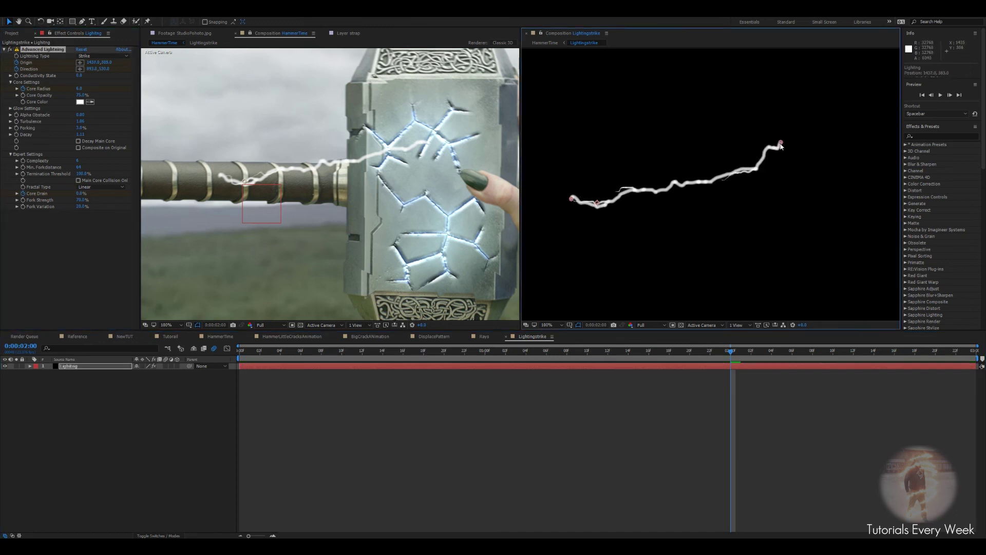
{"action": "left_click_drag", "start_coordinate": [571, 200], "coordinate": [597, 203]}
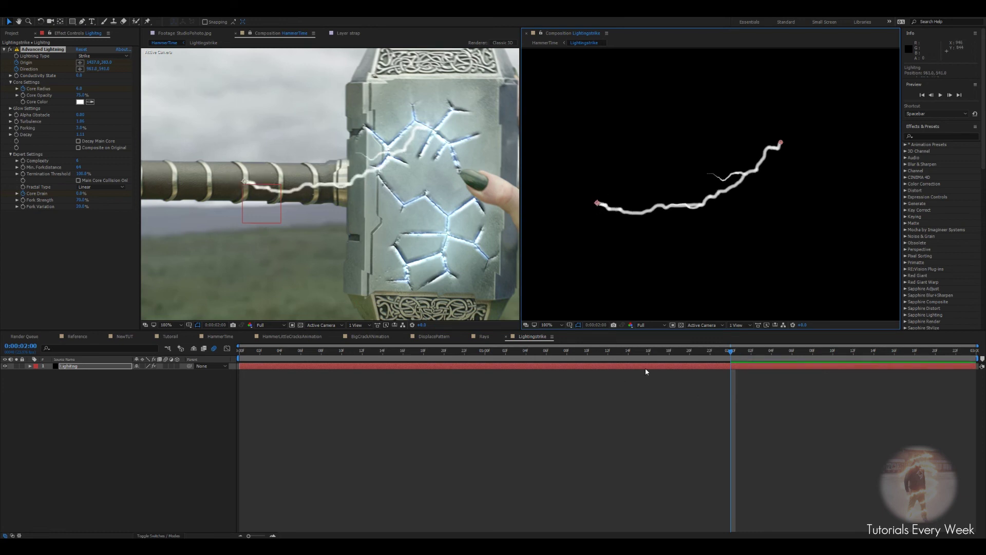
Reveal the layer's keyframed properties and keyframe the bolt's Origin slightly higher at 0:00:01:22
{"action": "key", "text": "u"}
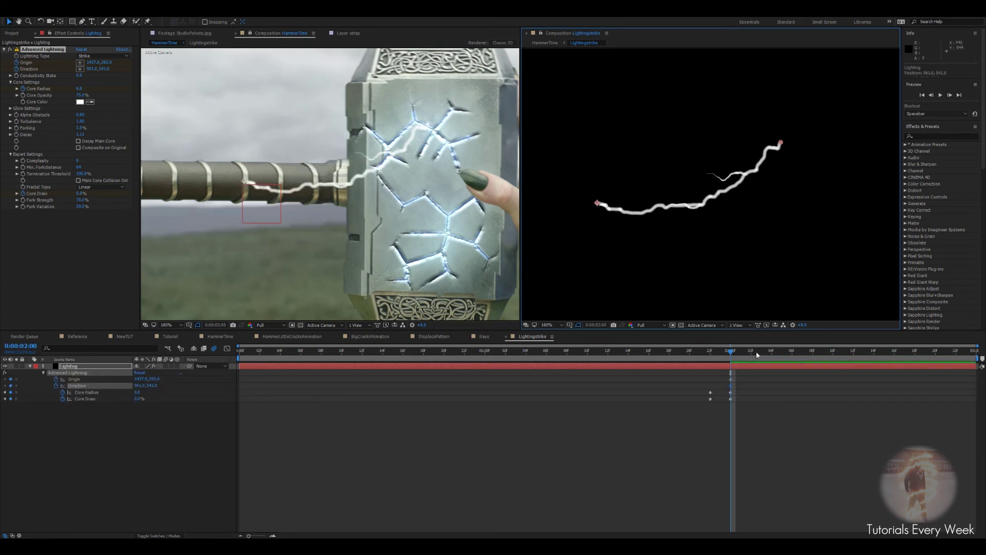
{"action": "key", "text": "Page_Up"}
{"action": "key", "text": "Page_Up"}
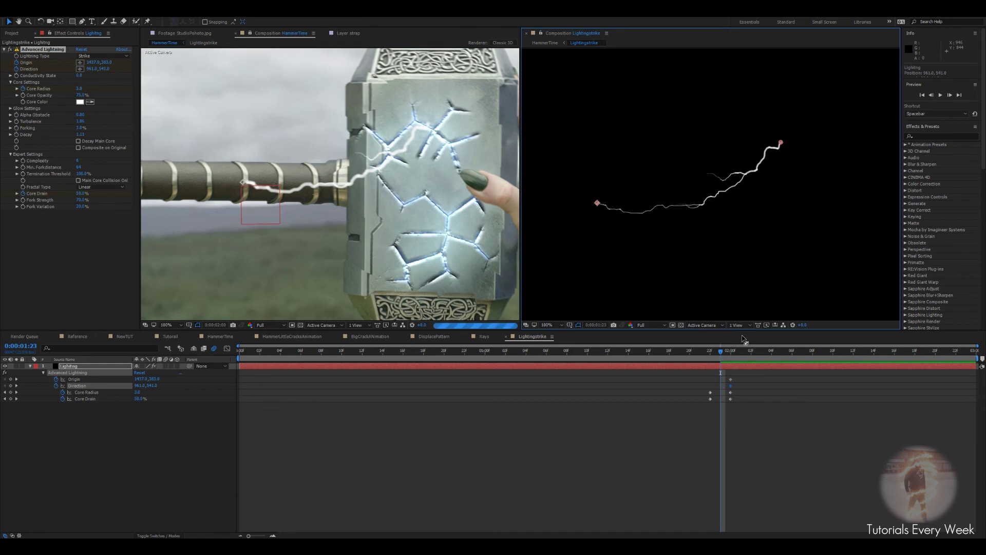
{"action": "left_click_drag", "start_coordinate": [781, 144], "coordinate": [781, 136]}
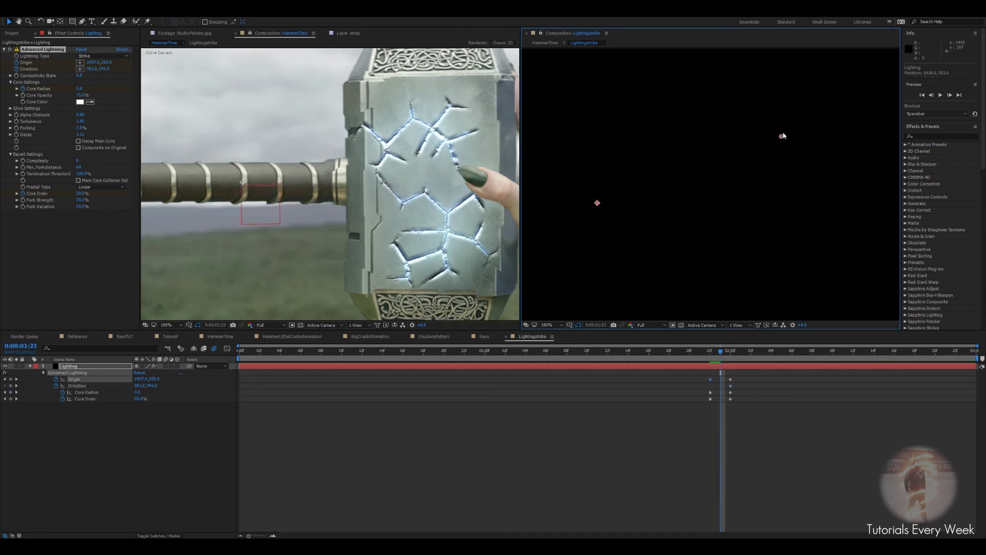
{"action": "key", "text": "Page_Down"}
{"action": "key", "text": "Page_Up"}
{"action": "key", "text": "Page_Down"}
{"action": "key", "text": "Page_Down"}
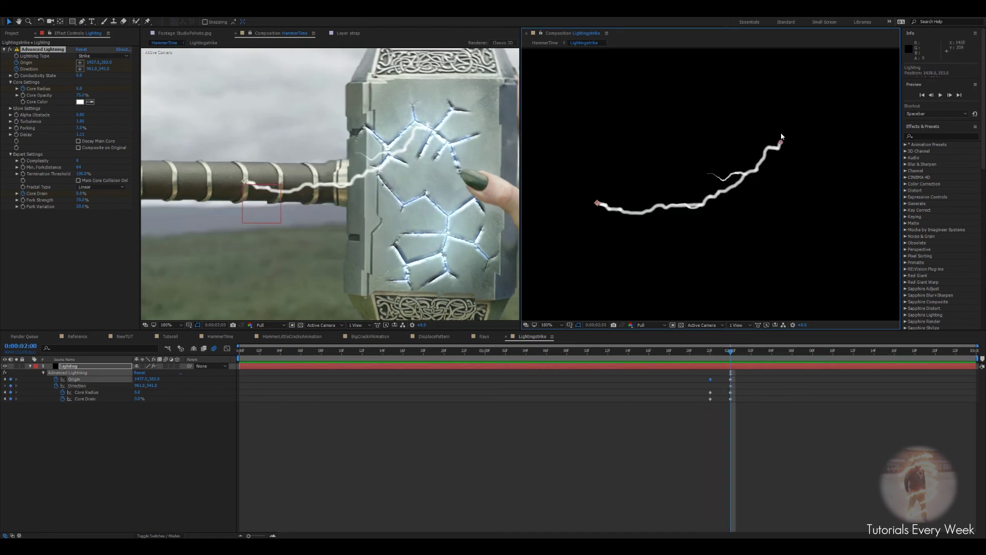
At 0:00:02:02, keyframe the bolt's Origin lower on the hammer head and its Direction farther along the handle
{"action": "key", "text": "Page_Down"}
{"action": "key", "text": "Page_Down"}
{"action": "left_click_drag", "start_coordinate": [781, 143], "coordinate": [791, 203]}
{"action": "left_click_drag", "start_coordinate": [597, 203], "coordinate": [568, 197]}
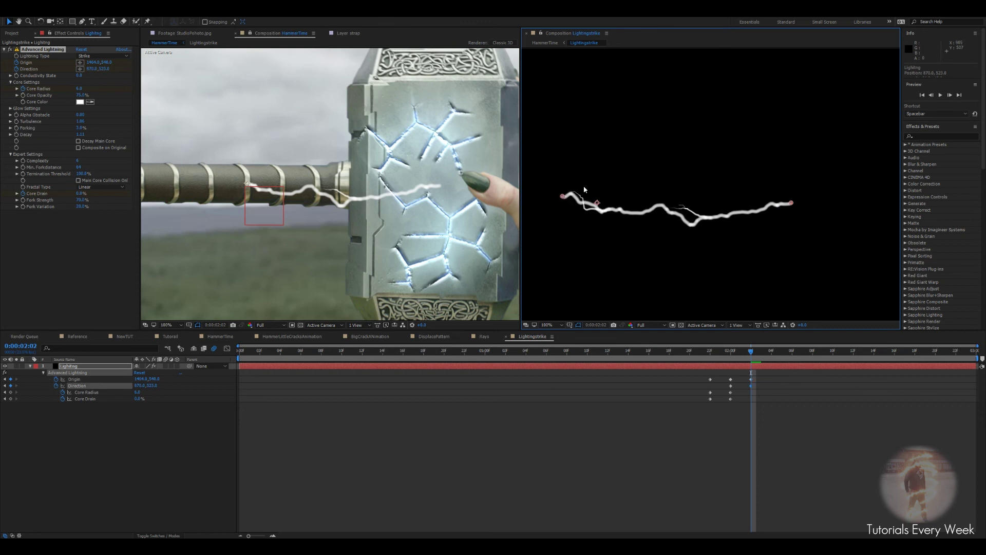
{"action": "scroll", "coordinate": [831, 198], "scroll_direction": "down", "scroll_amount": 2}
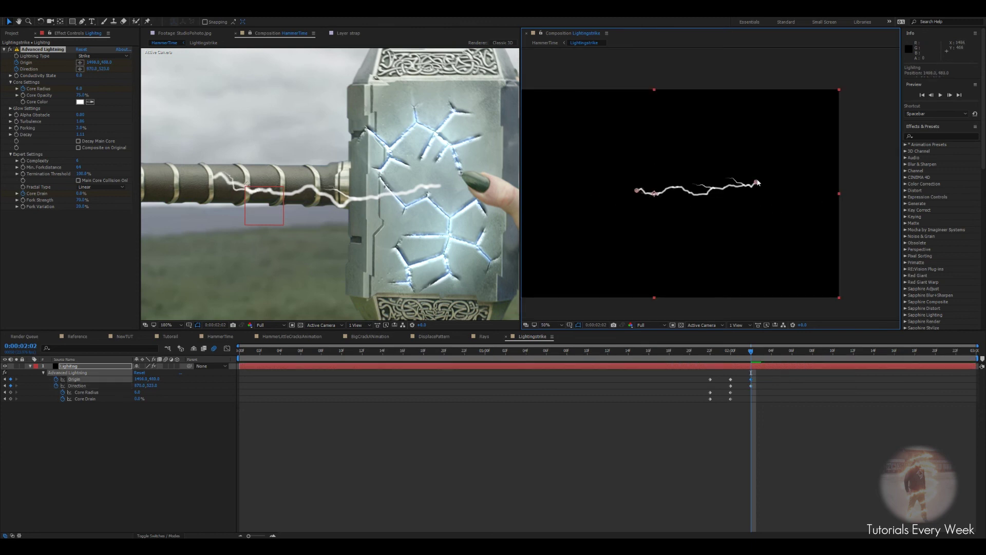
{"action": "key", "text": "Page_Up"}
{"action": "key", "text": "Page_Up"}
{"action": "key", "text": "Page_Down"}
{"action": "key", "text": "Page_Down"}
At 0:00:02:04, extend the bolt's Direction farther down the handle, raise its Origin slightly, and check the motion frame by frame
{"action": "key", "text": "Page_Down"}
{"action": "key", "text": "Page_Down"}
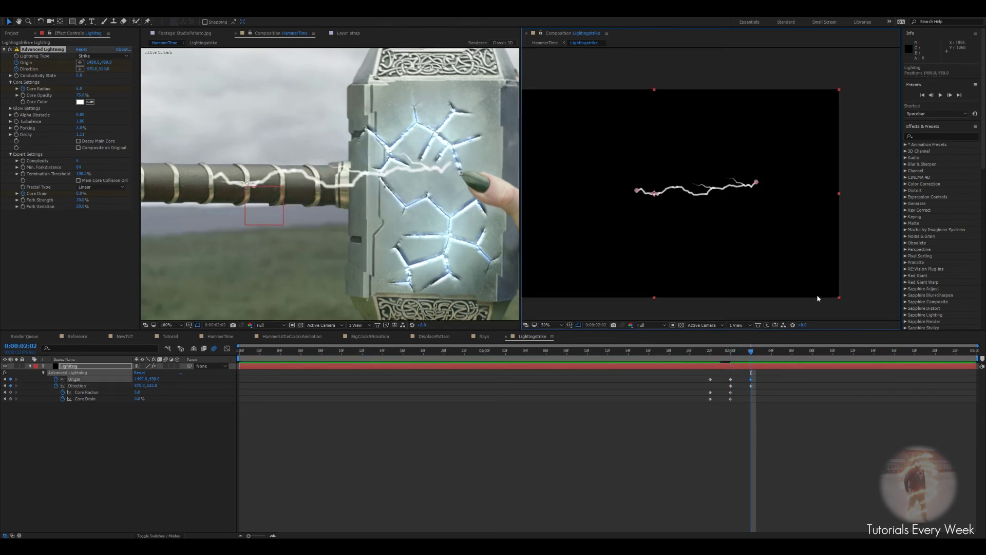
{"action": "left_click_drag", "start_coordinate": [641, 192], "coordinate": [607, 193]}
{"action": "left_click_drag", "start_coordinate": [758, 186], "coordinate": [763, 172]}
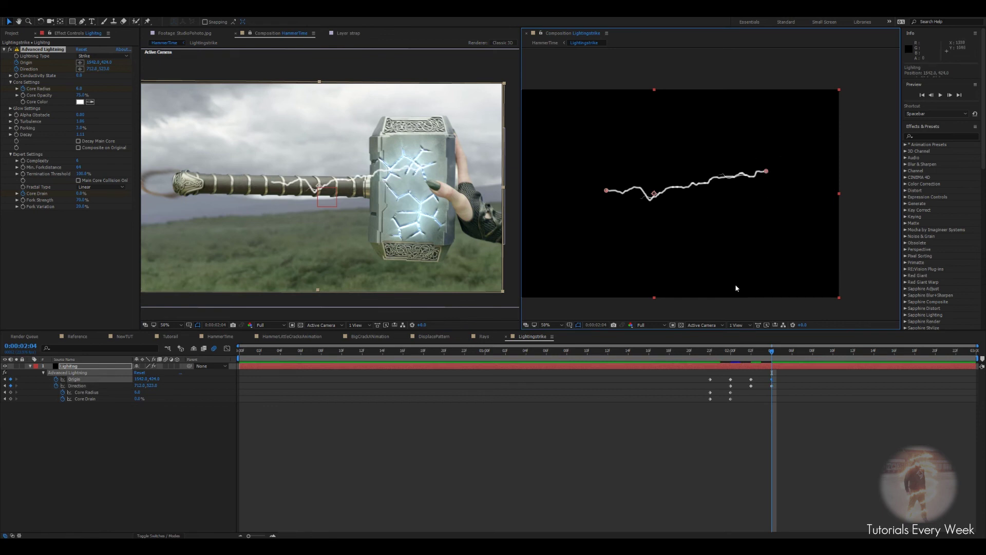
{"action": "key", "text": "Page_Up"}
{"action": "key", "text": "Page_Up"}
{"action": "key", "text": "Page_Up"}
{"action": "key", "text": "Page_Up"}
{"action": "key", "text": "Page_Down"}
{"action": "key", "text": "Page_Down"}
{"action": "key", "text": "Page_Down"}
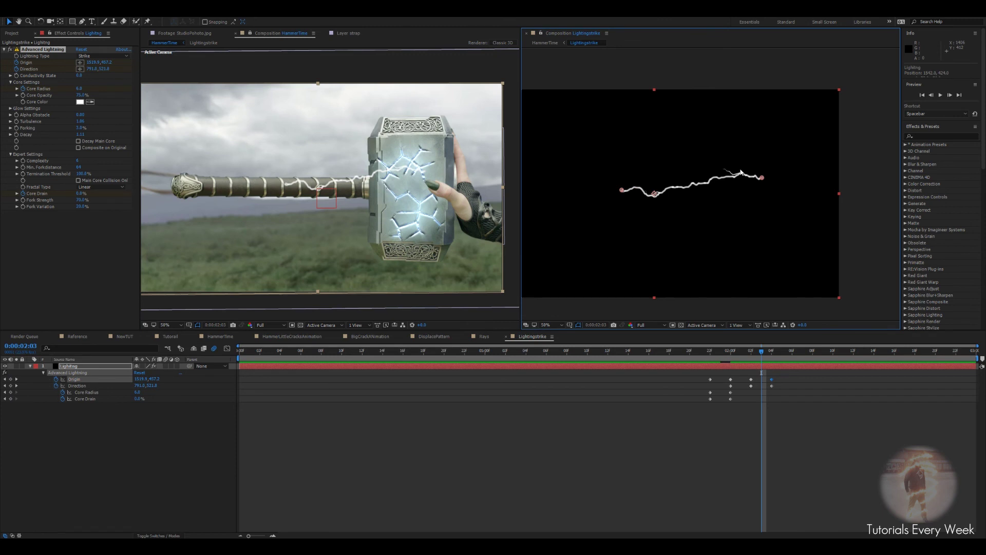
At 0:00:02:06, keyframe the bolt's Origin higher and its Direction farther along the handle
{"action": "key", "text": "Page_Down"}
{"action": "key", "text": "Page_Down"}
{"action": "key", "text": "Page_Down"}
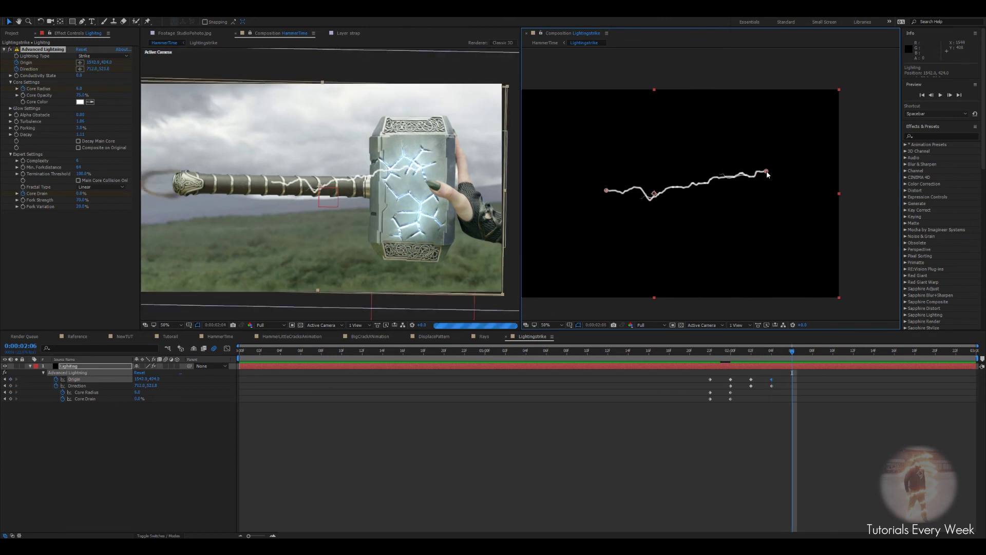
{"action": "left_click_drag", "start_coordinate": [767, 174], "coordinate": [765, 157]}
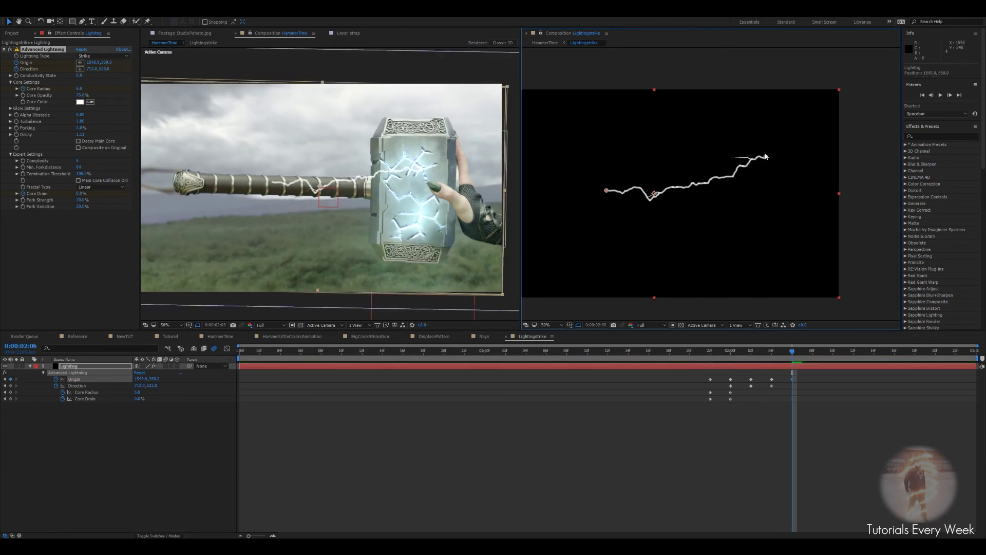
{"action": "left_click_drag", "start_coordinate": [608, 192], "coordinate": [591, 196]}
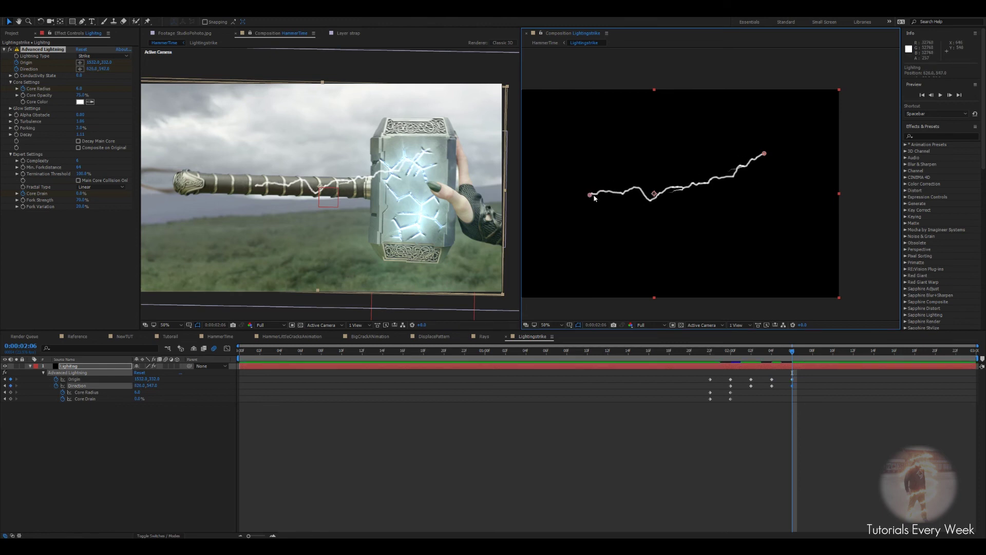
At 0:00:02:08, pull the bolt's Direction back toward the hammer head and raise its Origin slightly
{"action": "key", "text": "Page_Down"}
{"action": "key", "text": "Page_Down"}
{"action": "left_click_drag", "start_coordinate": [591, 197], "coordinate": [611, 206]}
{"action": "left_click_drag", "start_coordinate": [765, 154], "coordinate": [771, 146]}
At 0:00:02:10, keyframe the bolt's Origin lower and its Direction out toward the end of the handle
{"action": "key", "text": "Page_Down"}
{"action": "key", "text": "Page_Down"}
{"action": "left_click_drag", "start_coordinate": [611, 205], "coordinate": [594, 198]}
{"action": "left_click_drag", "start_coordinate": [771, 146], "coordinate": [758, 158]}
{"action": "left_click_drag", "start_coordinate": [593, 197], "coordinate": [576, 187]}
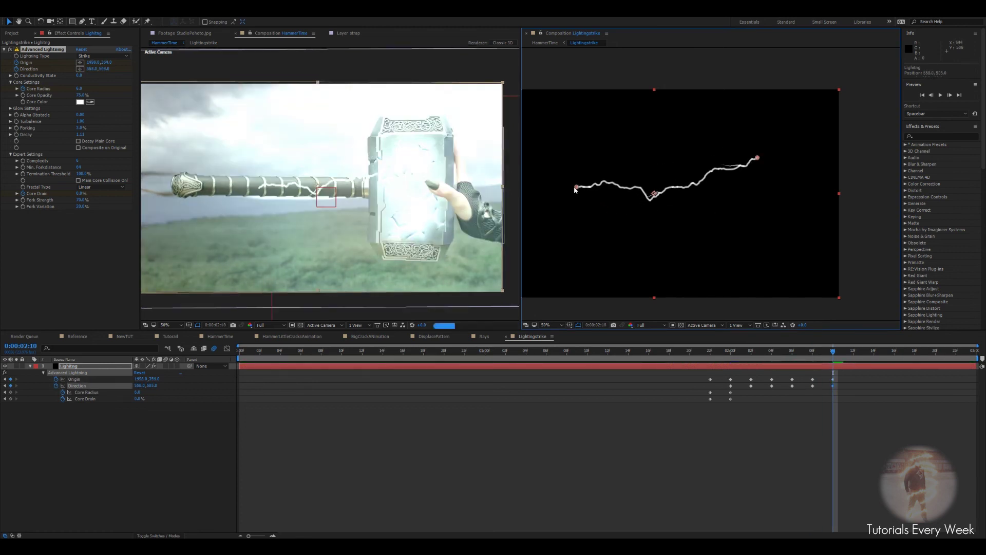
At 0:00:02:12, keyframe the bolt's Direction farther outward and its Origin slightly higher
{"action": "key", "text": "Page_Down"}
{"action": "key", "text": "Page_Down"}
{"action": "left_click_drag", "start_coordinate": [757, 158], "coordinate": [756, 147]}
{"action": "left_click_drag", "start_coordinate": [574, 189], "coordinate": [554, 189]}
{"action": "key", "text": "Page_Down"}
{"action": "key", "text": "Page_Down"}
{"action": "key", "text": "Page_Up"}
{"action": "key", "text": "Page_Up"}
{"action": "left_click_drag", "start_coordinate": [755, 147], "coordinate": [757, 151]}
Check the earlier frames, and at 0:00:02:16 keyframe the bolt's Direction farther outward and slightly higher
{"action": "key", "text": "Page_Up"}
{"action": "key", "text": "Page_Up"}
{"action": "key", "text": "Page_Up"}
{"action": "key", "text": "Page_Up"}
{"action": "key", "text": "Page_Up"}
{"action": "key", "text": "Page_Up"}
{"action": "key", "text": "Page_Down"}
{"action": "key", "text": "Page_Down"}
{"action": "key", "text": "Page_Down"}
{"action": "key", "text": "Page_Down"}
{"action": "key", "text": "Page_Down"}
{"action": "key", "text": "Page_Down"}
{"action": "key", "text": "Page_Down"}
{"action": "key", "text": "Page_Down"}
{"action": "key", "text": "Page_Down"}
{"action": "key", "text": "Page_Down"}
{"action": "left_click_drag", "start_coordinate": [555, 187], "coordinate": [537, 179]}
Review the bolt's movement frame by frame back to its start around 0:00:01:22
{"action": "key", "text": "Page_Up"}
{"action": "key", "text": "Page_Up"}
{"action": "key", "text": "Page_Up"}
{"action": "key", "text": "Page_Up"}
{"action": "key", "text": "Page_Up"}
{"action": "key", "text": "Page_Up"}
{"action": "key", "text": "Page_Up"}
{"action": "key", "text": "Page_Up"}
{"action": "key", "text": "Page_Up"}
{"action": "key", "text": "Page_Up"}
{"action": "key", "text": "Page_Up"}
{"action": "key", "text": "Page_Up"}
{"action": "key", "text": "Page_Up"}
{"action": "key", "text": "Page_Up"}
{"action": "key", "text": "Page_Up"}
{"action": "key", "text": "Page_Up"}
{"action": "key", "text": "Page_Up"}
{"action": "key", "text": "Page_Up"}
{"action": "key", "text": "Page_Down"}
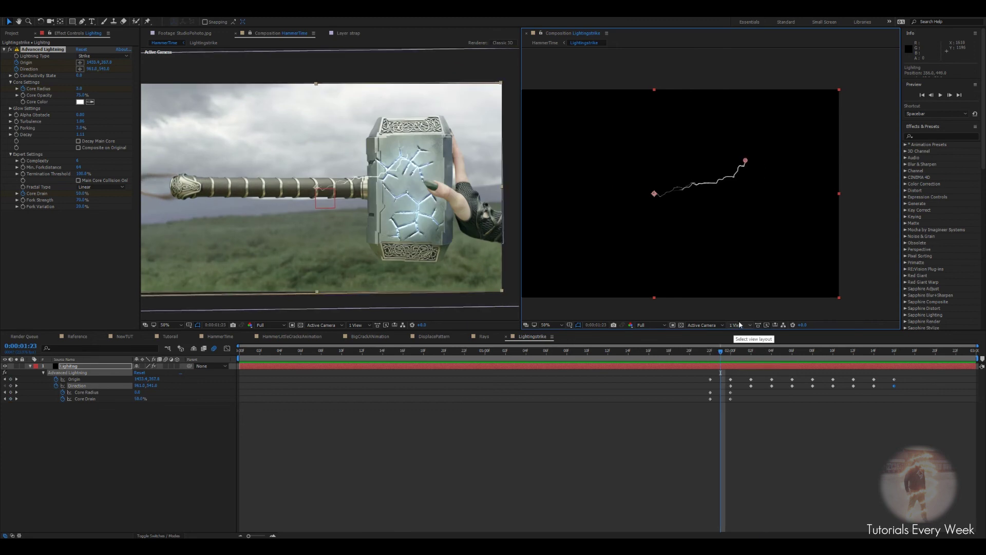
Duplicate the Lighting layer and raise the copy's Conductivity State so its bolt takes a different path
{"action": "left_click_drag", "start_coordinate": [723, 352], "coordinate": [711, 353]}
{"action": "left_click", "coordinate": [710, 368]}
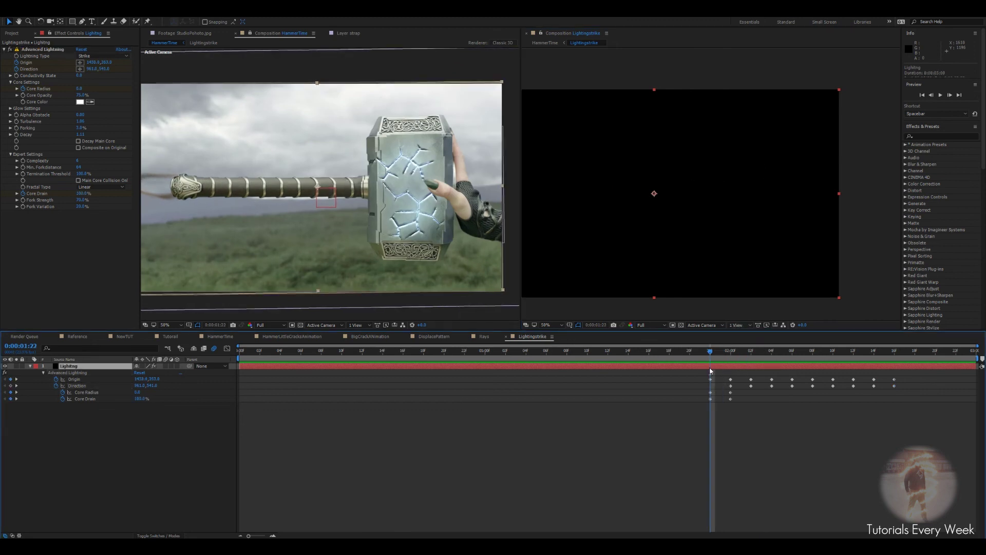
{"action": "key", "text": "ctrl+d"}
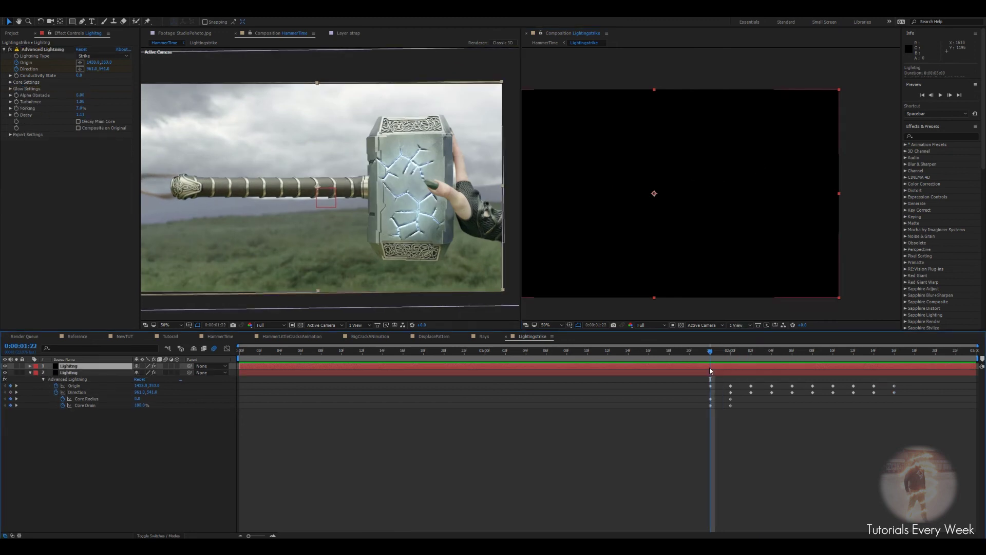
{"action": "left_click", "coordinate": [747, 353]}
{"action": "left_click_drag", "start_coordinate": [749, 353], "coordinate": [762, 352]}
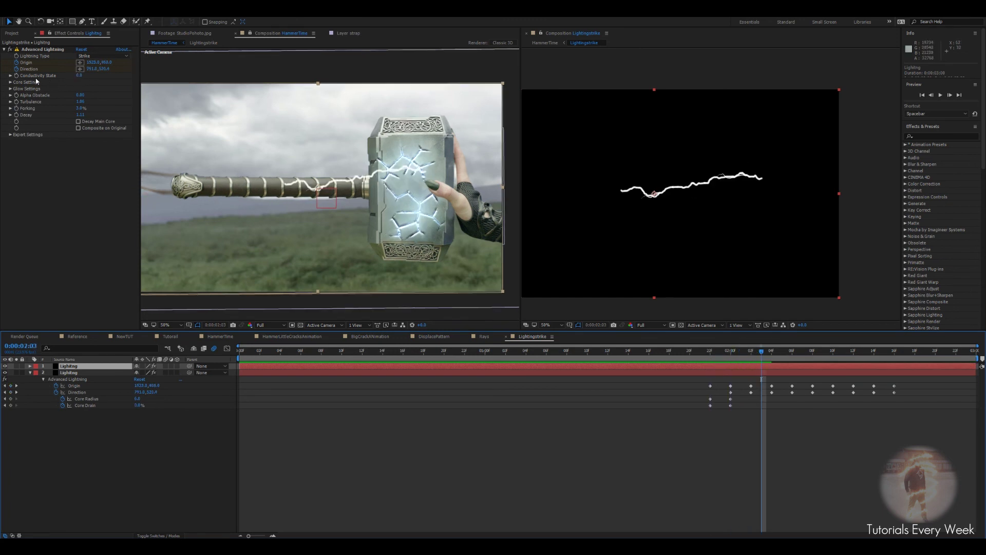
{"action": "left_click_drag", "start_coordinate": [82, 76], "coordinate": [90, 77]}
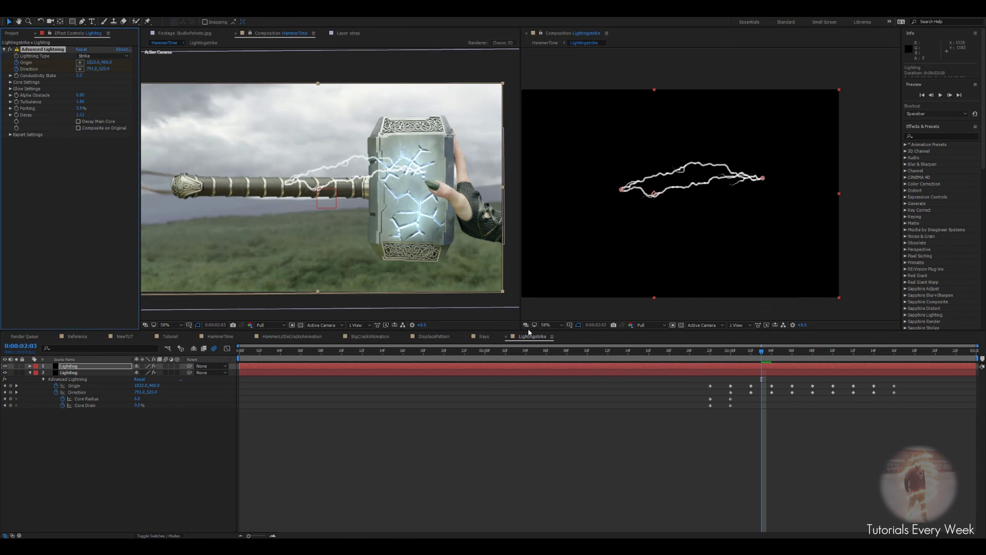
Rotate the duplicated bolt layer to 20° and move it so it overlaps the first bolt, checking it across the keyframes
{"action": "key", "text": "r"}
{"action": "left_click_drag", "start_coordinate": [762, 355], "coordinate": [710, 354]}
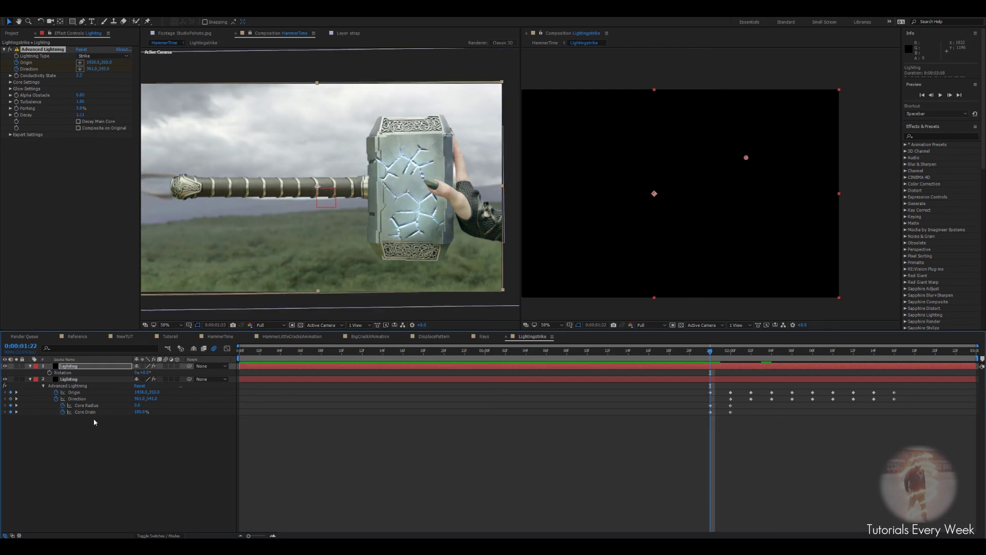
{"action": "left_click_drag", "start_coordinate": [144, 373], "coordinate": [149, 373]}
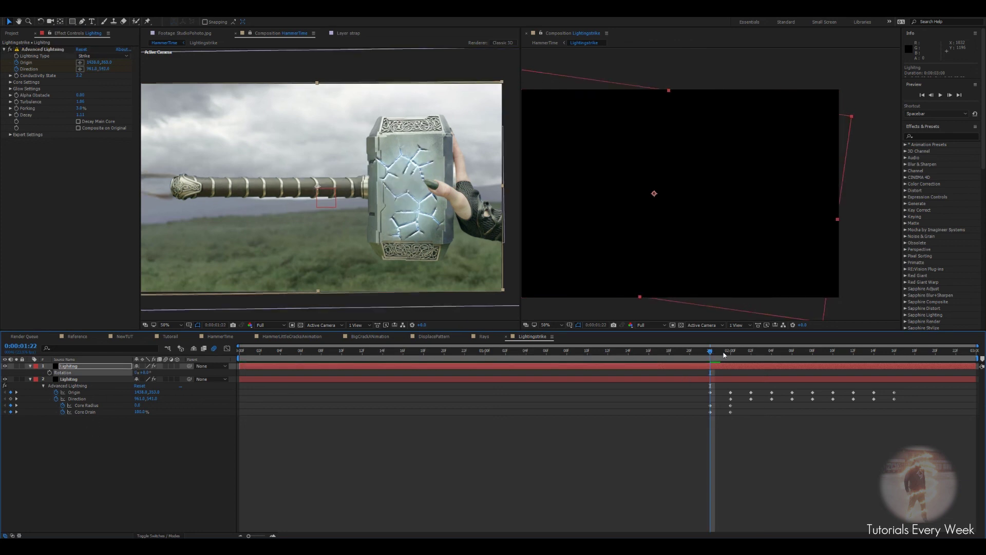
{"action": "left_click_drag", "start_coordinate": [725, 353], "coordinate": [740, 353]}
{"action": "left_click_drag", "start_coordinate": [138, 373], "coordinate": [149, 373]}
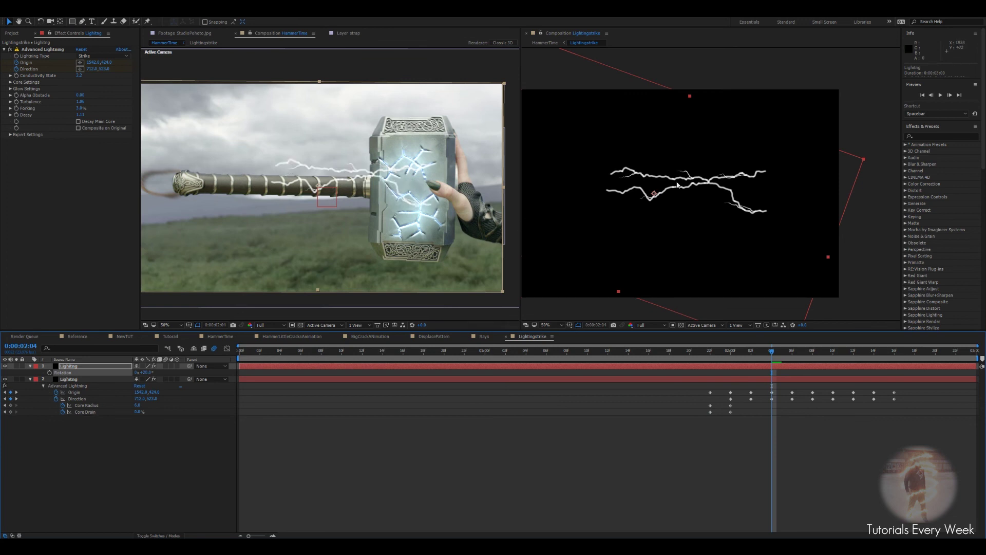
{"action": "left_click_drag", "start_coordinate": [730, 204], "coordinate": [698, 211]}
{"action": "left_click_drag", "start_coordinate": [770, 349], "coordinate": [895, 352]}
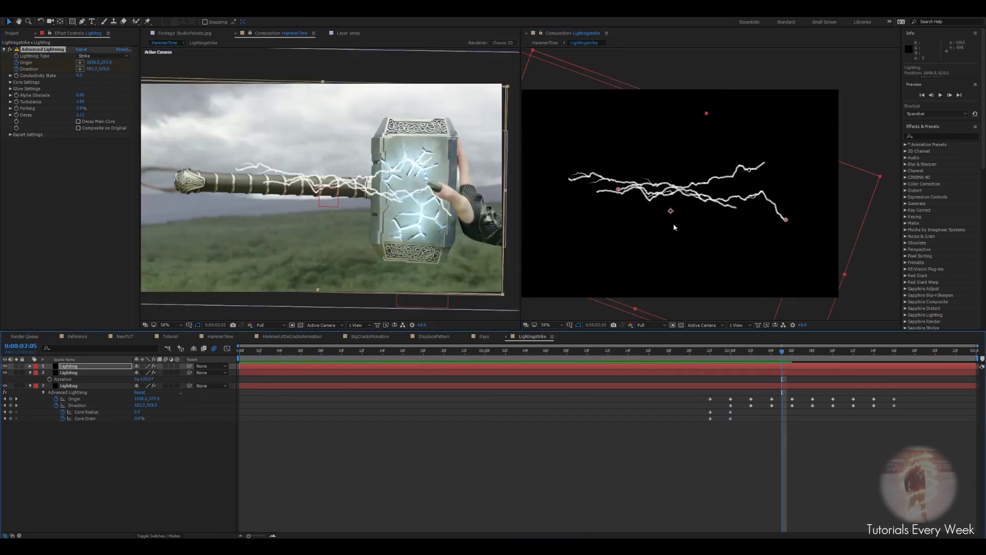
Move the third bolt layer lower, reveal its keyframes, and delete the copied Origin and Direction keyframes after the strike starts
{"action": "left_click_drag", "start_coordinate": [674, 227], "coordinate": [668, 248]}
{"action": "left_click_drag", "start_coordinate": [796, 351], "coordinate": [906, 391]}
{"action": "key", "text": "u"}
{"action": "key", "text": "Delete"}
Reposition the third bolt's Direction near 0:00:02:00 and keyframe new Origin and Direction positions at 0:00:02:02
{"action": "left_click_drag", "start_coordinate": [664, 231], "coordinate": [609, 200]}
{"action": "key", "text": "Page_Down"}
{"action": "left_click", "coordinate": [731, 351]}
{"action": "key", "text": "Page_Down"}
{"action": "key", "text": "Page_Down"}
{"action": "left_click_drag", "start_coordinate": [763, 229], "coordinate": [755, 241]}
{"action": "left_click_drag", "start_coordinate": [610, 201], "coordinate": [574, 193]}
Keyframe the third bolt's Origin and Direction farther along the handle at 0:00:02:04, and shift its Origin at 0:00:02:06
{"action": "key", "text": "Page_Down"}
{"action": "key", "text": "Page_Down"}
{"action": "left_click_drag", "start_coordinate": [754, 241], "coordinate": [735, 242]}
{"action": "left_click_drag", "start_coordinate": [574, 193], "coordinate": [557, 190]}
{"action": "key", "text": "Page_Down"}
{"action": "key", "text": "Page_Down"}
{"action": "left_click_drag", "start_coordinate": [735, 242], "coordinate": [753, 244]}
Adjust the third bolt's Direction at 0:00:02:08 and keyframe its Origin lower at 0:00:02:12
{"action": "key", "text": "Page_Down"}
{"action": "key", "text": "Page_Down"}
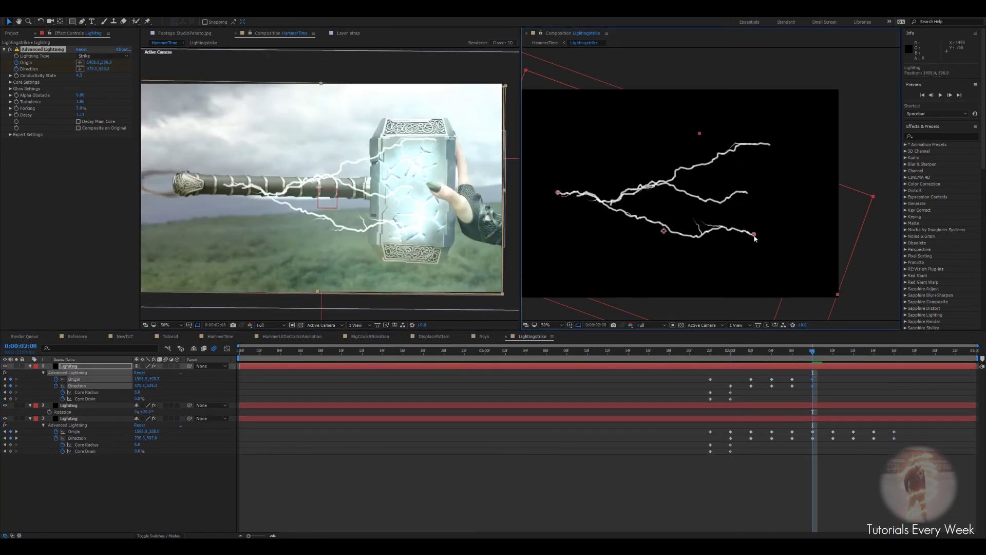
{"action": "left_click_drag", "start_coordinate": [557, 193], "coordinate": [554, 190]}
{"action": "key", "text": "Page_Down"}
{"action": "key", "text": "Page_Down"}
{"action": "key", "text": "Page_Down"}
{"action": "key", "text": "Page_Down"}
{"action": "left_click_drag", "start_coordinate": [755, 222], "coordinate": [742, 231]}
At 0:00:02:14, keyframe the third bolt's Direction farther outward and its Origin lower
{"action": "key", "text": "Page_Down"}
{"action": "key", "text": "Page_Down"}
{"action": "left_click_drag", "start_coordinate": [553, 190], "coordinate": [529, 183]}
{"action": "left_click_drag", "start_coordinate": [742, 232], "coordinate": [731, 255]}
{"action": "key", "text": "Page_Down"}
{"action": "key", "text": "Page_Down"}
Duplicate the third bolt layer, rotate the copy, and raise its Conductivity State for a different shape
{"action": "left_click", "coordinate": [76, 366]}
{"action": "key", "text": "ctrl+d"}
{"action": "key", "text": "r"}
{"action": "left_click_drag", "start_coordinate": [146, 373], "coordinate": [240, 372]}
{"action": "left_click_drag", "start_coordinate": [80, 76], "coordinate": [95, 75]}
Reveal the fourth bolt's keyframes and clear its copied Origin and Direction animation
{"action": "left_click", "coordinate": [741, 351]}
{"action": "key", "text": "u"}
{"action": "left_click", "coordinate": [56, 378]}
{"action": "left_click", "coordinate": [56, 385]}
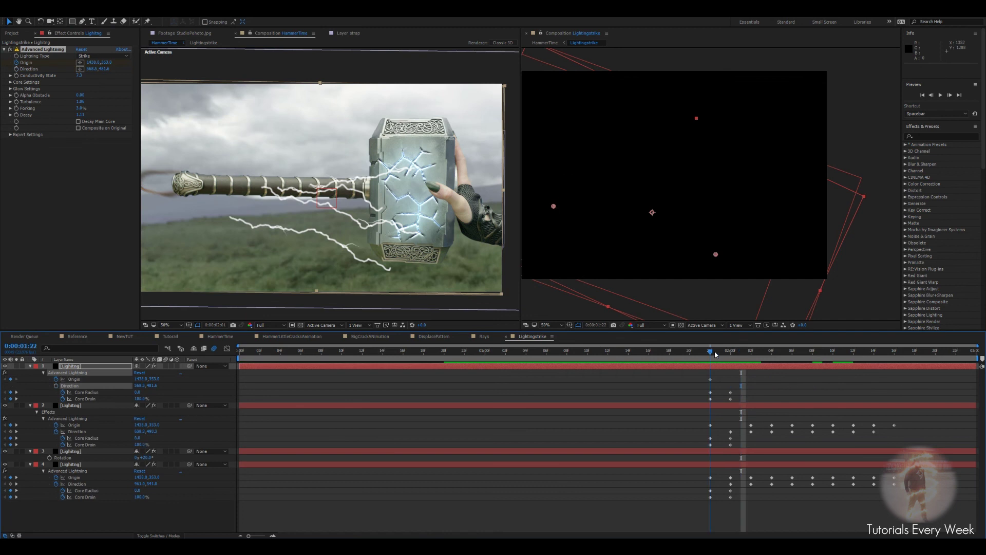
Position the fourth bolt's Origin and Direction points from the hammer's upper part toward the frame's edge as its starting pose
{"action": "left_click_drag", "start_coordinate": [560, 204], "coordinate": [652, 191]}
{"action": "left_click_drag", "start_coordinate": [716, 254], "coordinate": [810, 220]}
{"action": "left_click_drag", "start_coordinate": [648, 190], "coordinate": [726, 142]}
{"action": "left_click_drag", "start_coordinate": [811, 220], "coordinate": [824, 204]}
{"action": "key", "text": "Page_Up"}
{"action": "key", "text": "Page_Up"}
{"action": "key", "text": "Page_Down"}
{"action": "left_click_drag", "start_coordinate": [725, 142], "coordinate": [701, 151]}
Keyframe slight shifts of the fourth bolt's Origin and Direction points in the frames following the strike's start
{"action": "key", "text": "Page_Down"}
{"action": "key", "text": "Page_Down"}
{"action": "key", "text": "Page_Down"}
{"action": "key", "text": "Page_Down"}
{"action": "key", "text": "Page_Down"}
{"action": "mouse_move", "coordinate": [824, 204]}
{"action": "left_mouse_down"}
{"action": "mouse_move", "coordinate": [834, 205]}
{"action": "mouse_move", "coordinate": [820, 203]}
{"action": "left_mouse_up"}
{"action": "key", "text": "Page_Down"}
{"action": "key", "text": "Page_Down"}
{"action": "left_click_drag", "start_coordinate": [701, 151], "coordinate": [682, 142]}
Continue keyframing the fourth bolt's two end points outward and back through the rest of the strike
{"action": "key", "text": "Page_Down"}
{"action": "key", "text": "Page_Down"}
{"action": "key", "text": "Page_Down"}
{"action": "key", "text": "Page_Down"}
{"action": "left_click_drag", "start_coordinate": [820, 205], "coordinate": [839, 202]}
{"action": "left_click_drag", "start_coordinate": [682, 142], "coordinate": [714, 133]}
{"action": "key", "text": "Page_Down"}
{"action": "key", "text": "Page_Down"}
{"action": "left_click_drag", "start_coordinate": [715, 132], "coordinate": [723, 144]}
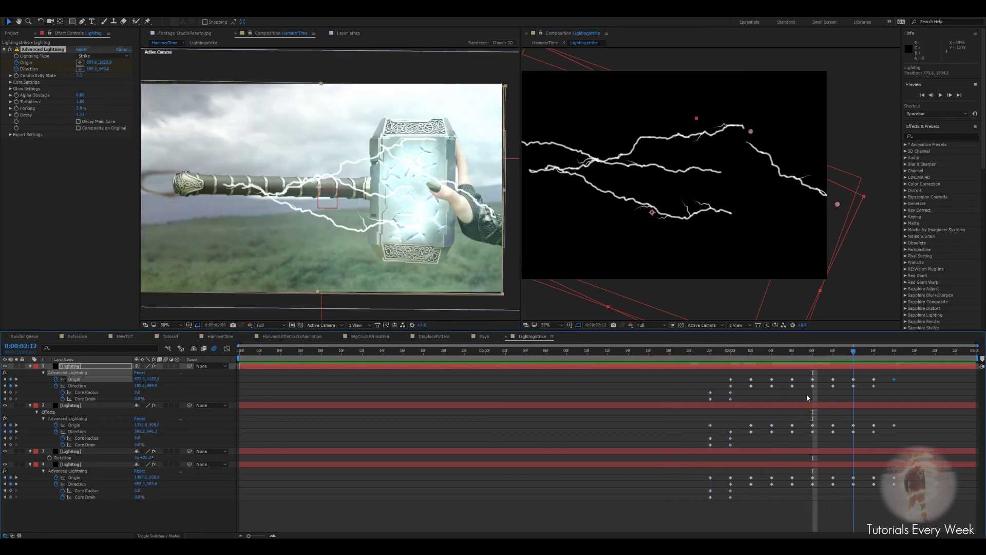
Preview the strike, return to 0:00:01:22, and collapse the properties of all four lightning layers
{"action": "key", "text": "space"}
{"action": "key", "text": "Page_Up"}
{"action": "key", "text": "Page_Up"}
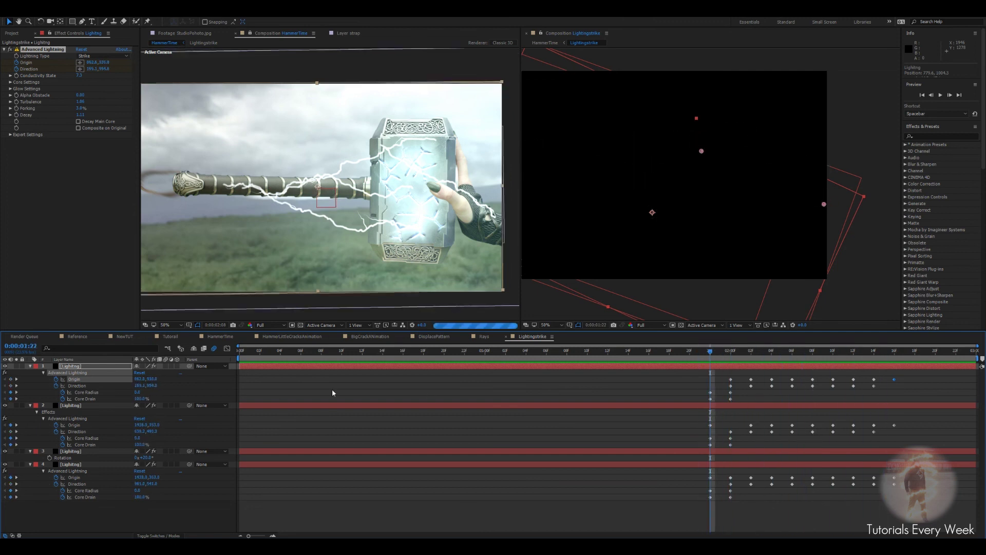
{"action": "left_click", "coordinate": [30, 366]}
{"action": "left_click", "coordinate": [31, 373]}
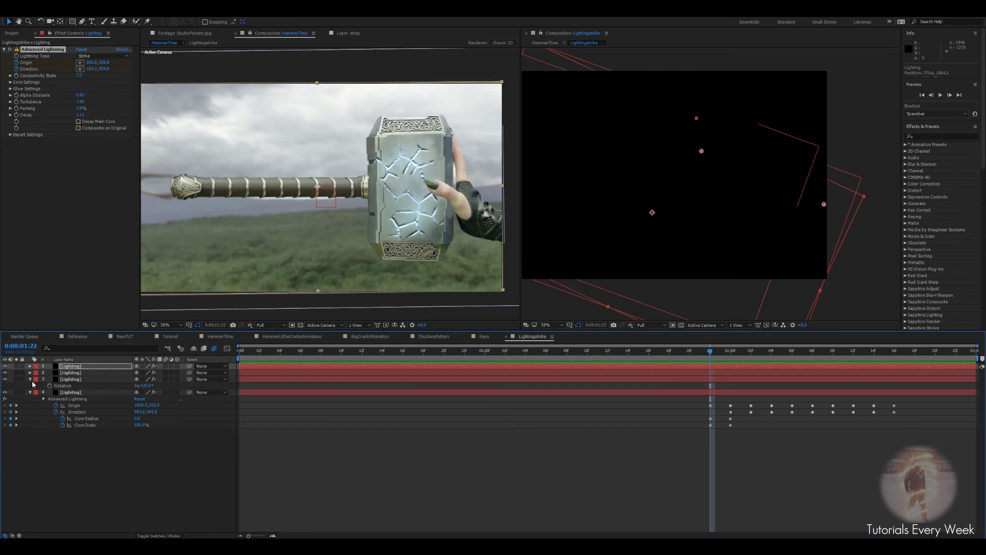
{"action": "left_click", "coordinate": [30, 379]}
{"action": "left_click", "coordinate": [30, 385]}
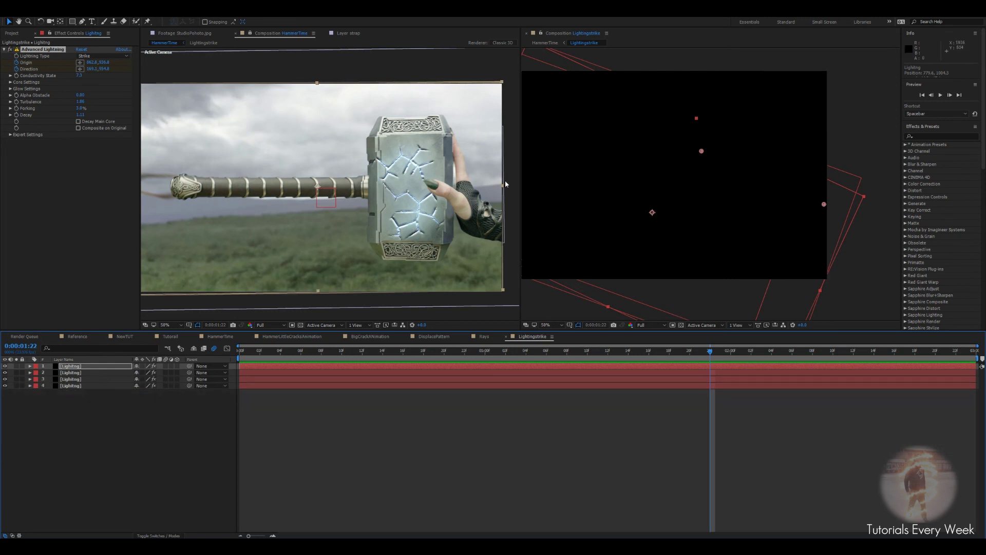
At 0:00:02:03, set the Core Color of lightning layer 4 to blue 137DEA
{"action": "left_click", "coordinate": [719, 356]}
{"action": "left_click", "coordinate": [761, 357]}
{"action": "left_click", "coordinate": [72, 386]}
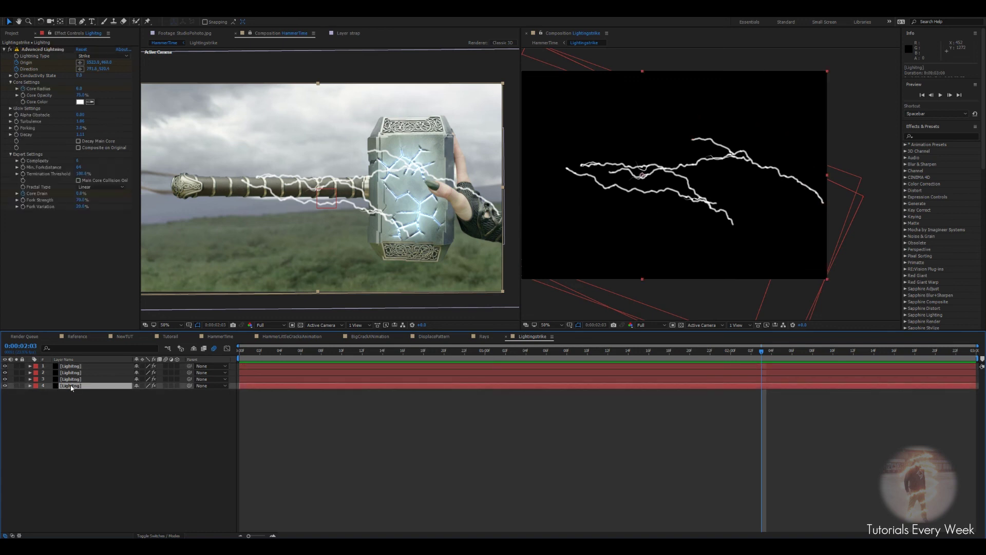
{"action": "left_click", "coordinate": [80, 102]}
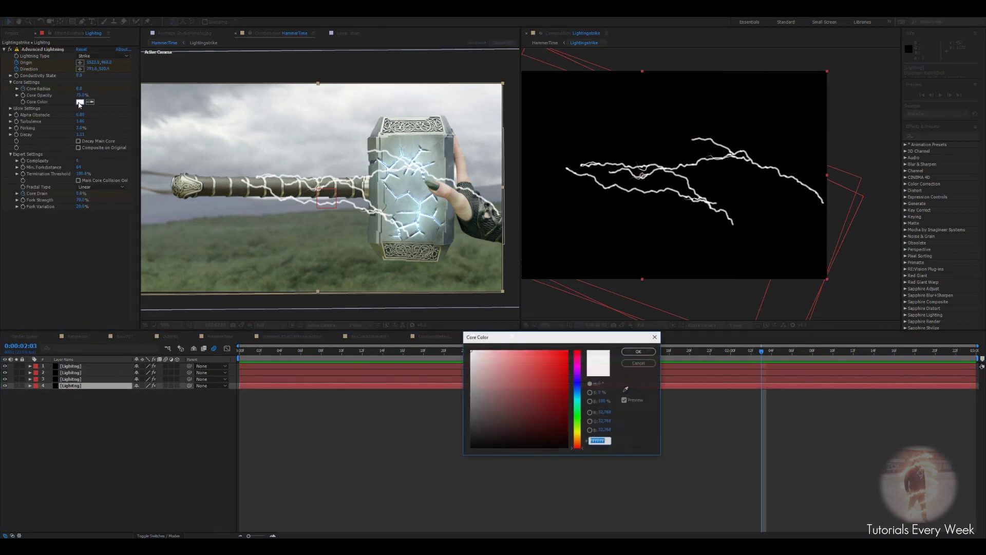
{"action": "left_click_drag", "start_coordinate": [579, 397], "coordinate": [564, 361]}
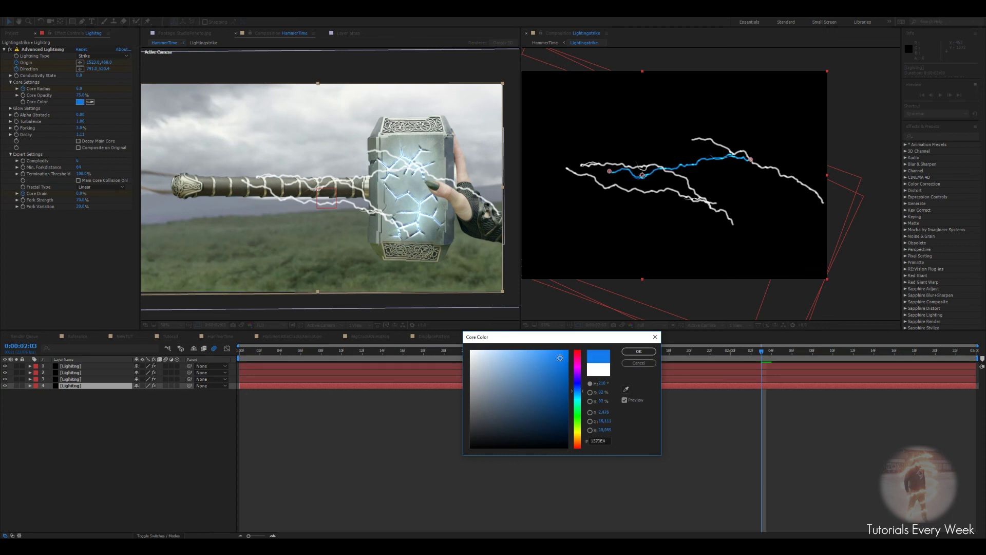
{"action": "left_click", "coordinate": [630, 353]}
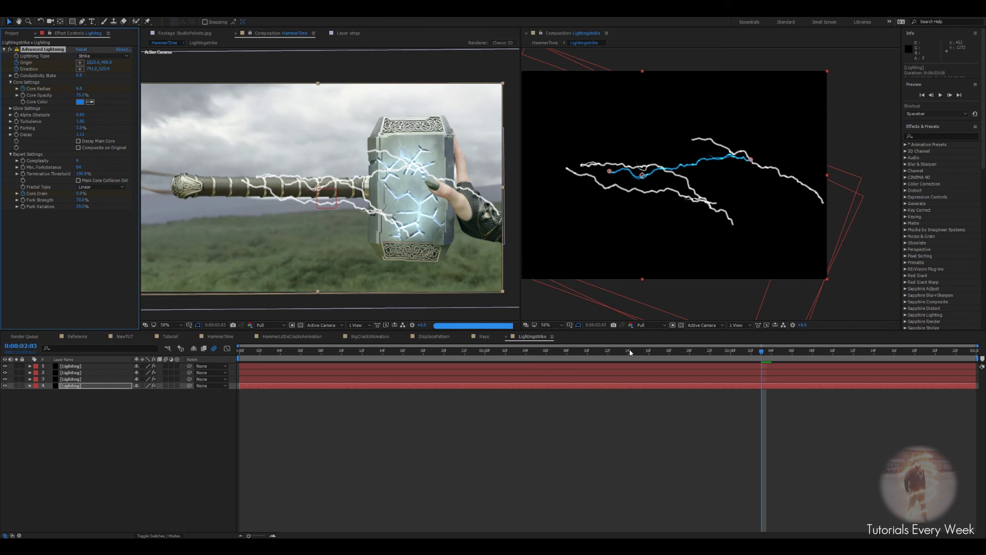
Copy layer 4's Core Color hex value and apply it to lightning layer 3
{"action": "key", "text": "slash"}
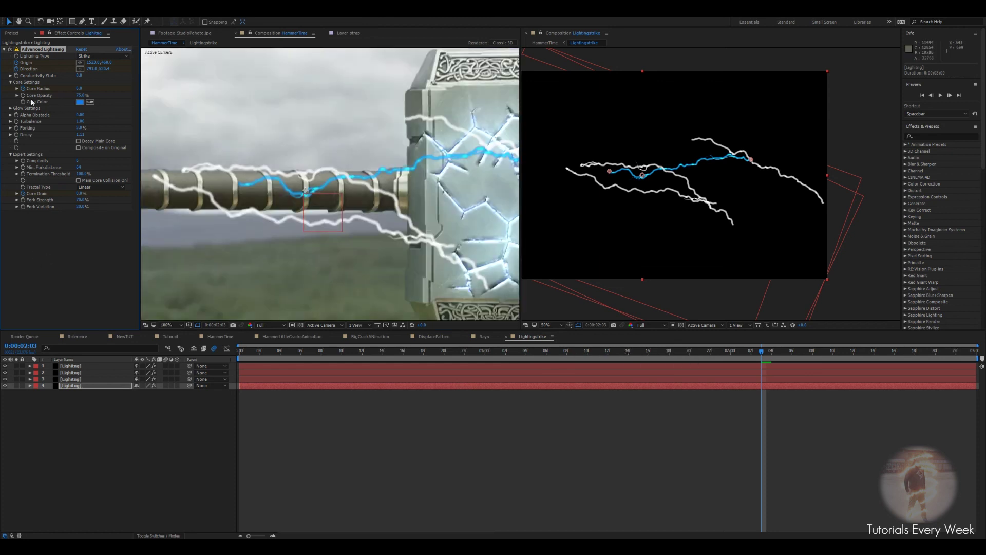
{"action": "left_click", "coordinate": [80, 102]}
{"action": "key", "text": "ctrl+c"}
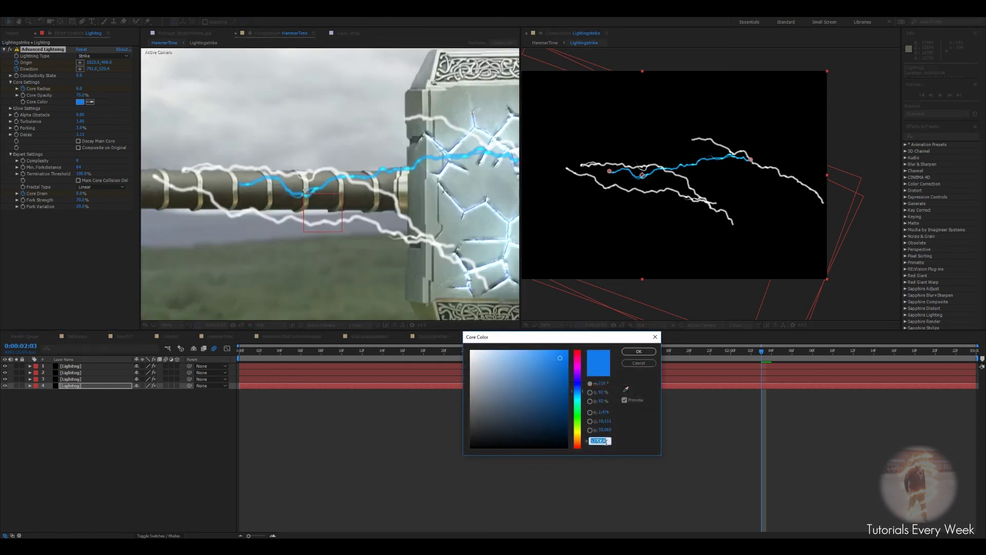
{"action": "left_click", "coordinate": [639, 351]}
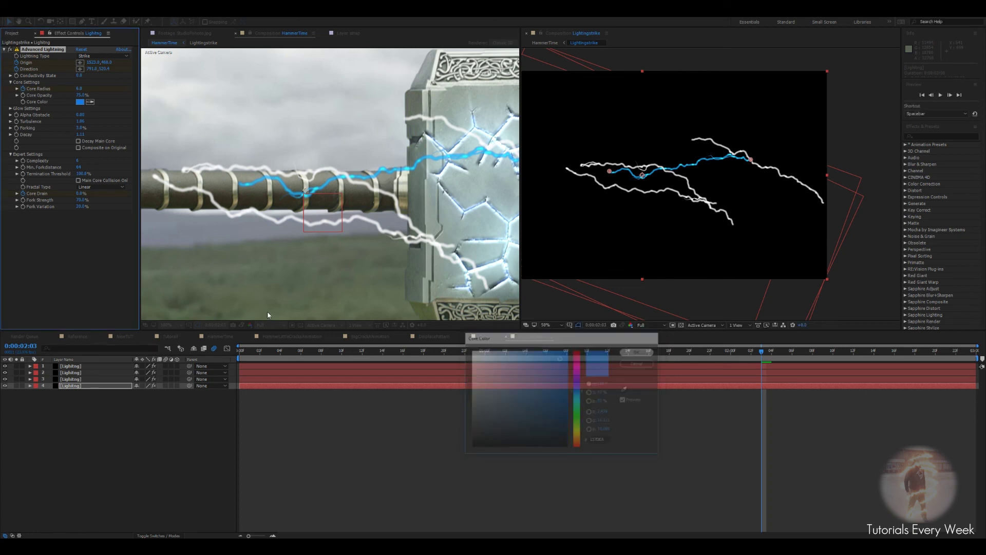
{"action": "left_click", "coordinate": [76, 379]}
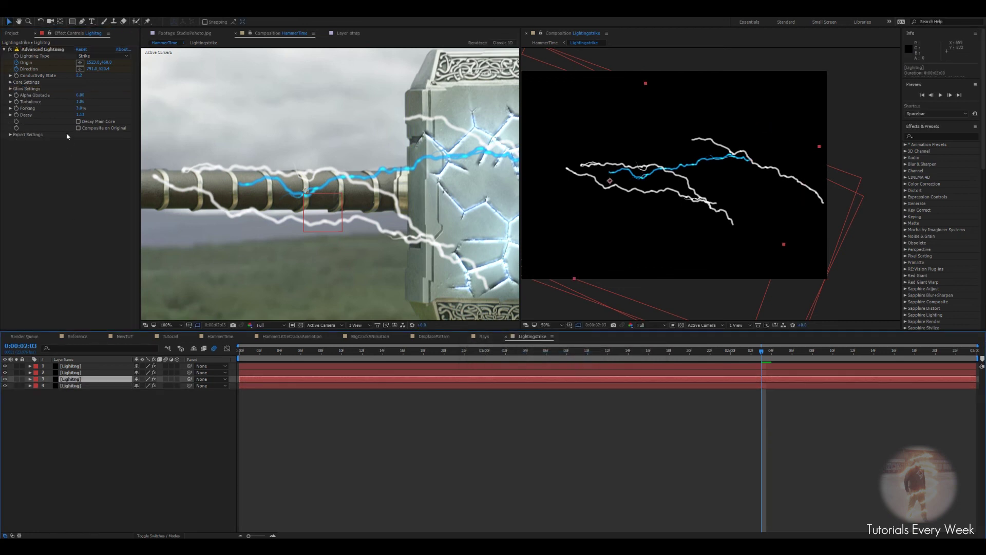
{"action": "left_click", "coordinate": [11, 82]}
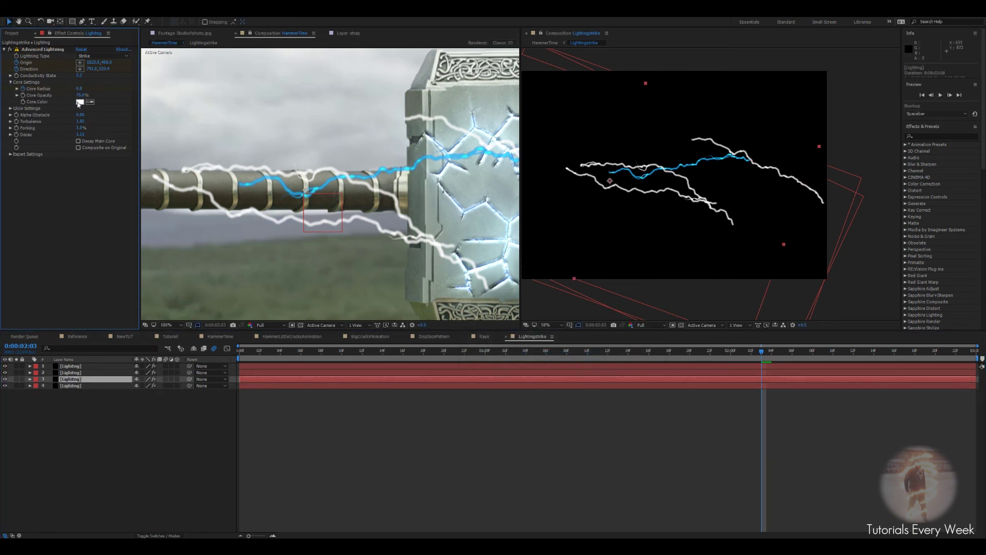
{"action": "left_click", "coordinate": [80, 102]}
{"action": "key", "text": "ctrl+v"}
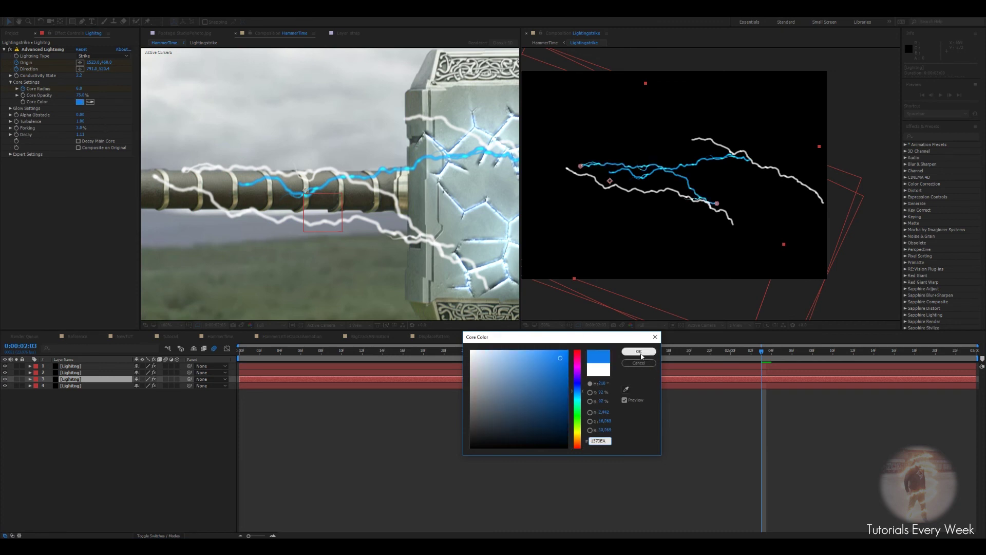
{"action": "left_click", "coordinate": [638, 353]}
Give lightning layers 2 and 1 the same blue Core Color and scrub through the strike
{"action": "left_click", "coordinate": [73, 373]}
{"action": "left_click", "coordinate": [10, 88]}
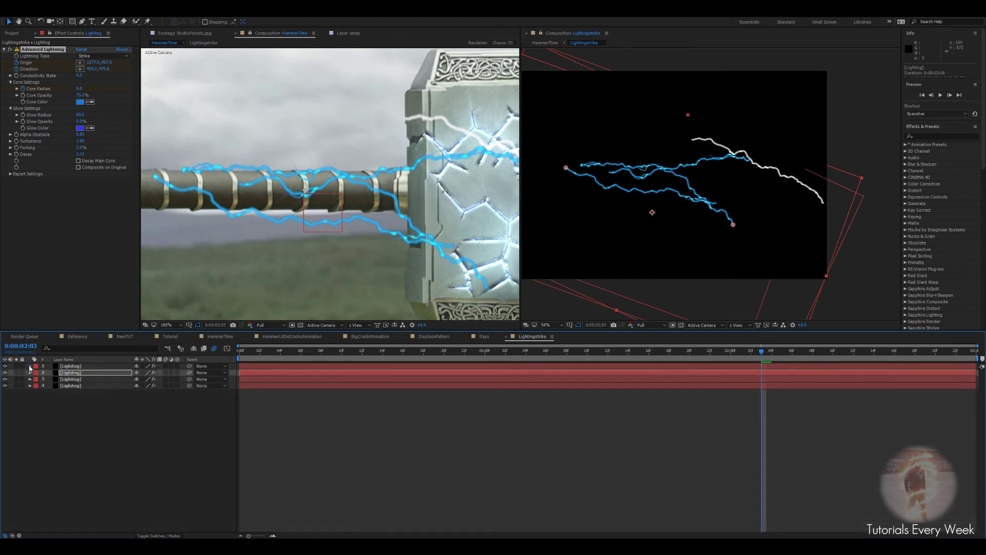
{"action": "left_click", "coordinate": [71, 366]}
{"action": "left_click", "coordinate": [80, 101]}
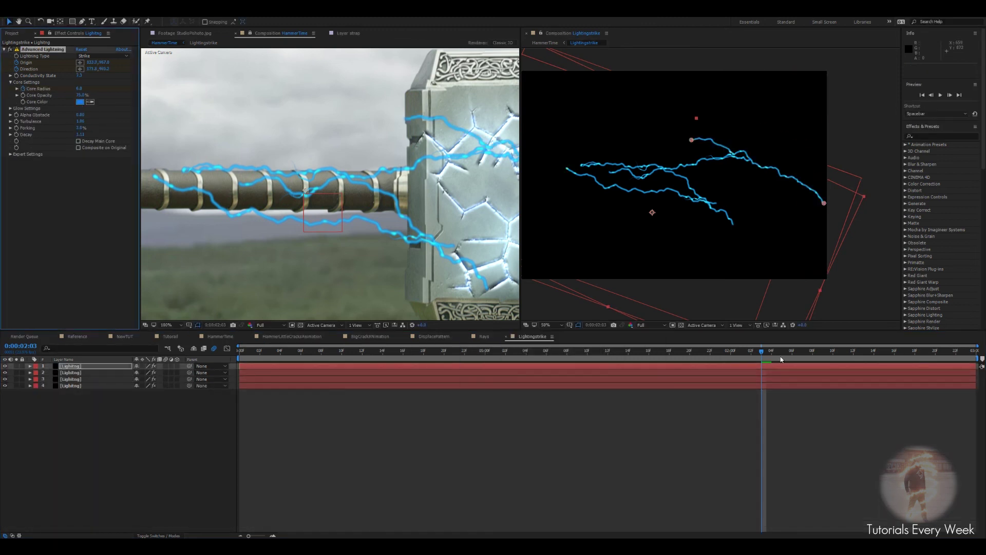
{"action": "left_click_drag", "start_coordinate": [762, 362], "coordinate": [784, 369]}
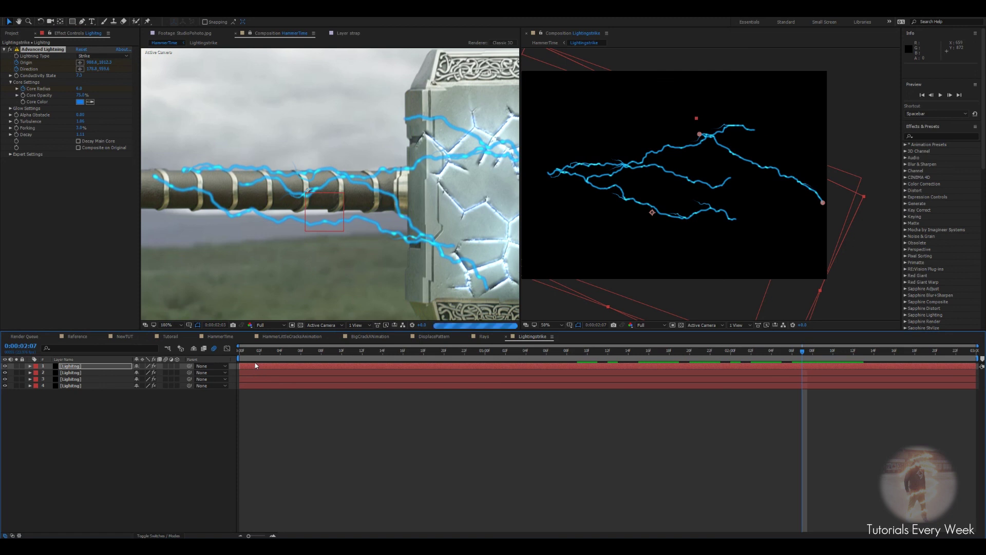
In HammerTime at 0:00:02:02, apply Solid Composite to the Lightingstrike layer and set its color to black
{"action": "left_click", "coordinate": [220, 336]}
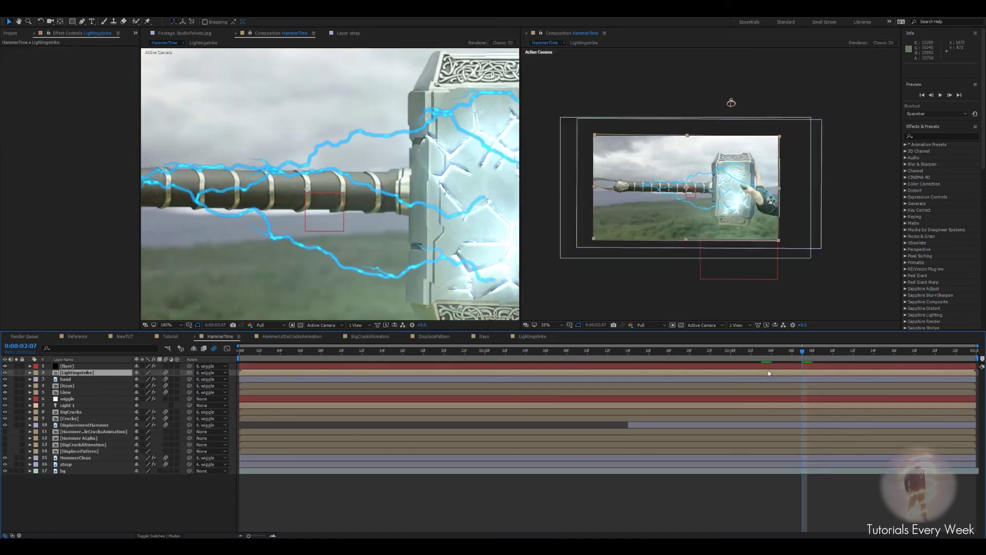
{"action": "left_click_drag", "start_coordinate": [801, 354], "coordinate": [748, 360]}
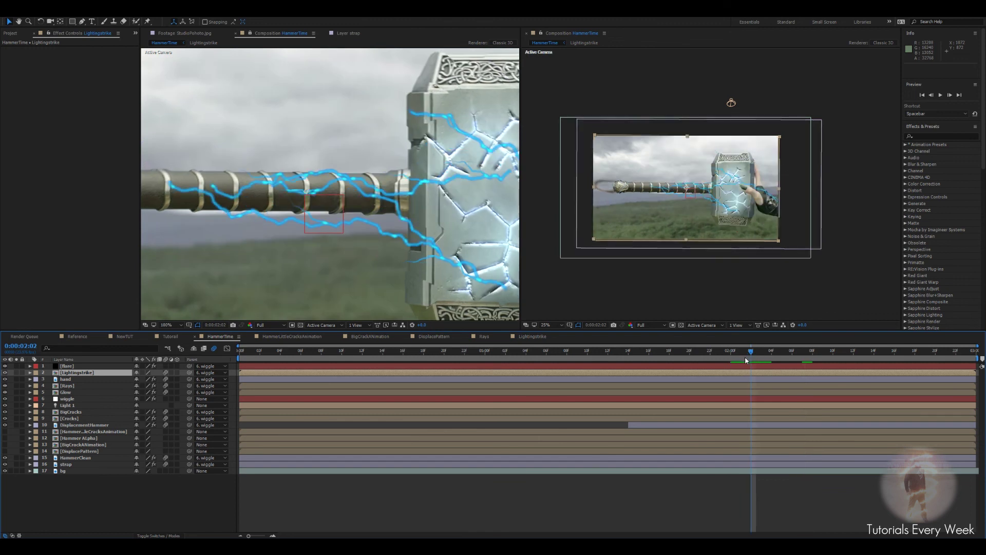
{"action": "key", "text": "ctrl+space"}
{"action": "type", "text": "solid"}
{"action": "key", "text": "Return"}
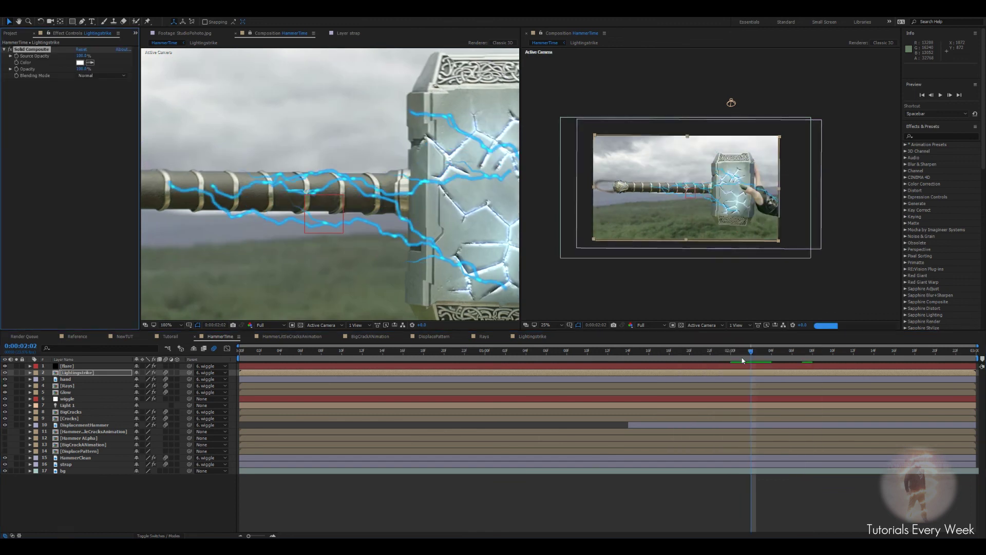
{"action": "left_click", "coordinate": [80, 63]}
{"action": "left_click_drag", "start_coordinate": [533, 387], "coordinate": [445, 487]}
{"action": "left_click", "coordinate": [639, 352]}
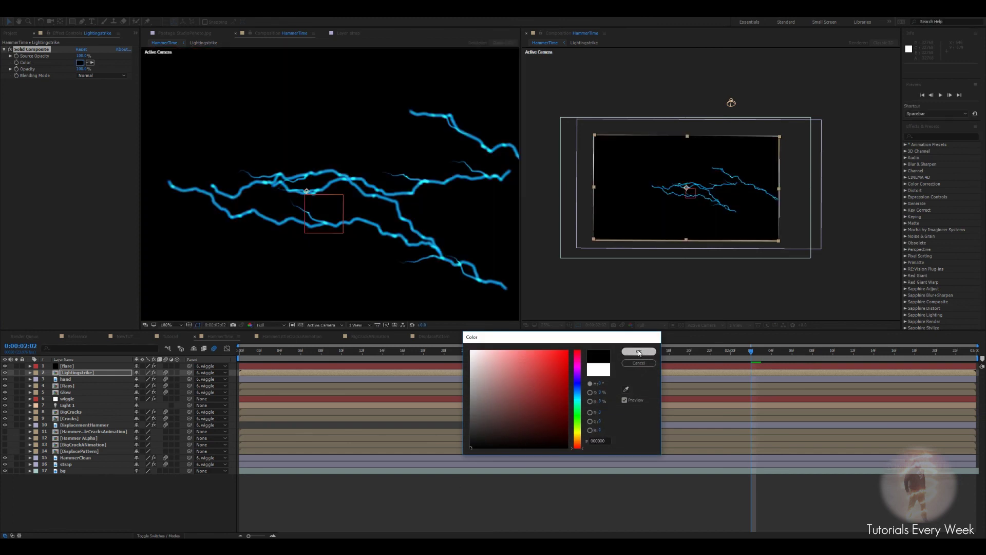
Apply CC Vector Blur to the Lightingstrike layer with an Amount of 3
{"action": "key", "text": "ctrl+space"}
{"action": "type", "text": "vec"}
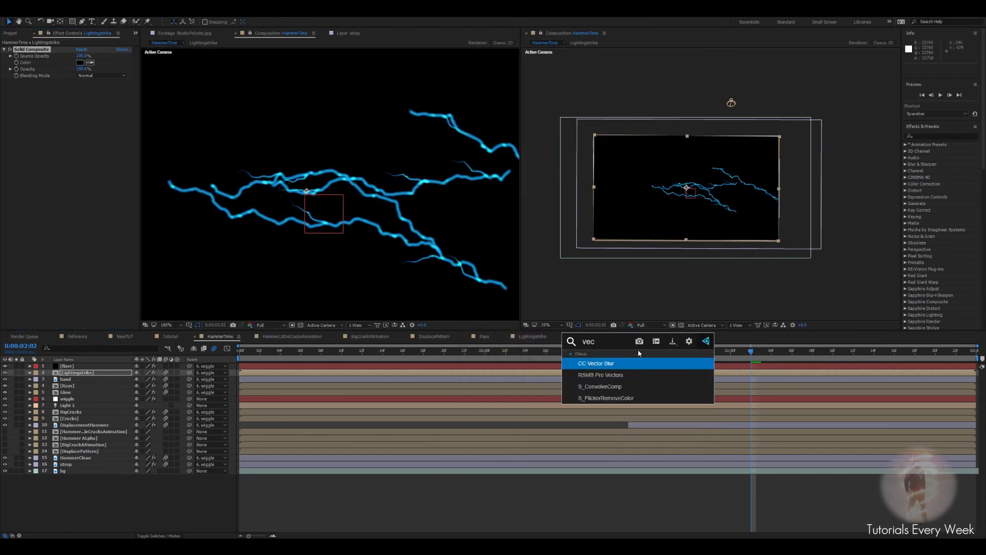
{"action": "key", "text": "Return"}
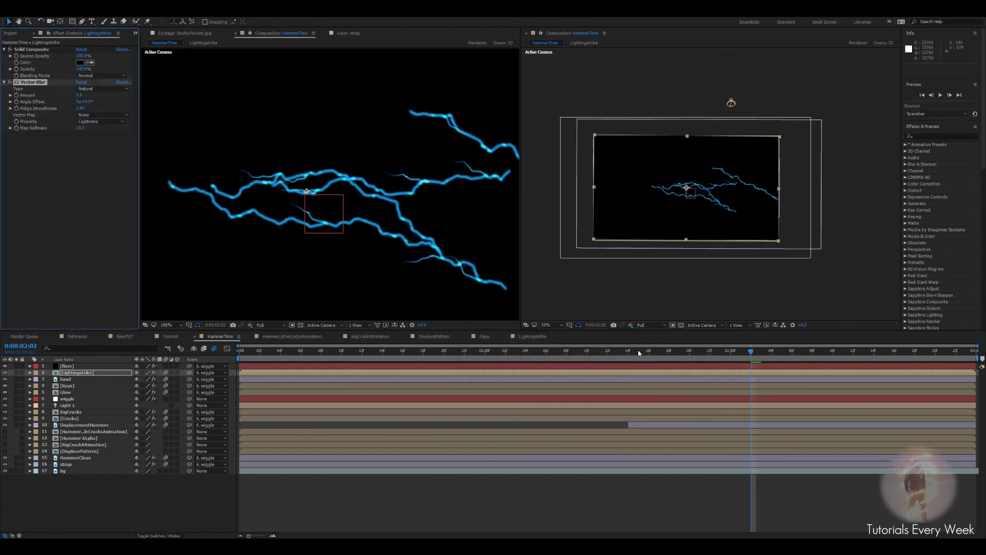
{"action": "left_click", "coordinate": [80, 96]}
{"action": "type", "text": "3"}
{"action": "key", "text": "Return"}
{"action": "scroll", "coordinate": [339, 195], "scroll_direction": "up", "scroll_amount": 4}
{"action": "scroll", "coordinate": [358, 211], "scroll_direction": "down", "scroll_amount": 2}
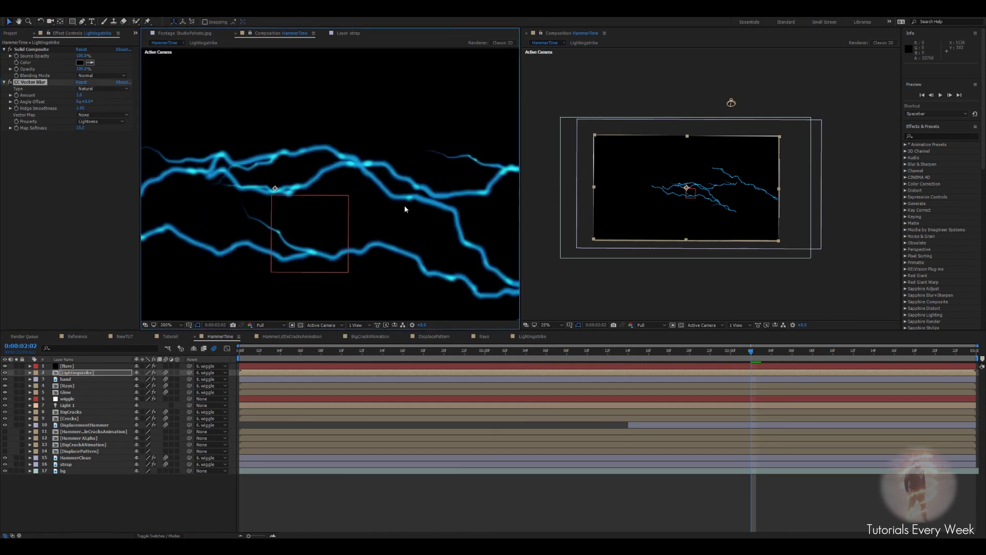
{"action": "left_click", "coordinate": [81, 95]}
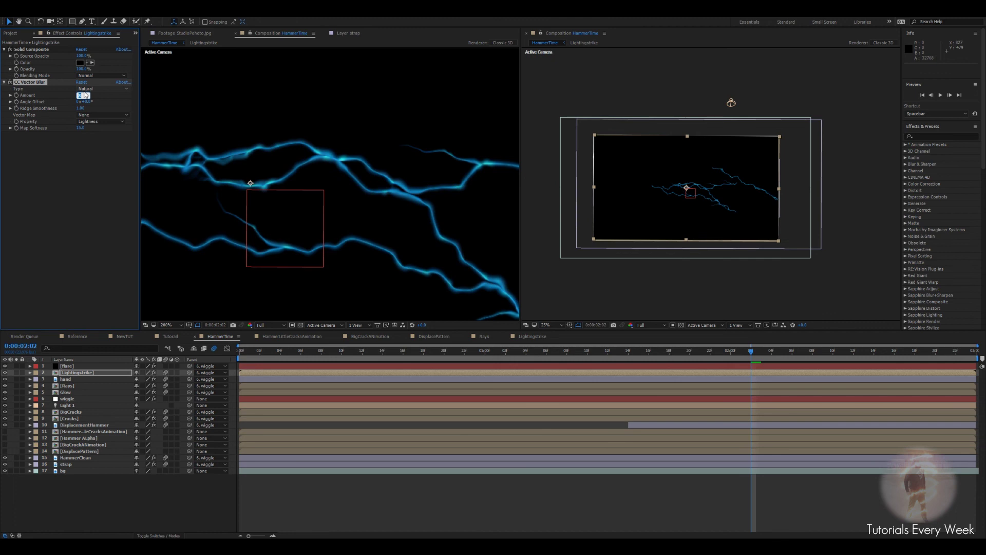
{"action": "key", "text": "Return"}
Apply Turbulent Displace to the Lightingstrike layer with a reduced Amount and a Size of 2
{"action": "key", "text": "ctrl+space"}
{"action": "type", "text": "turb"}
{"action": "key", "text": "Return"}
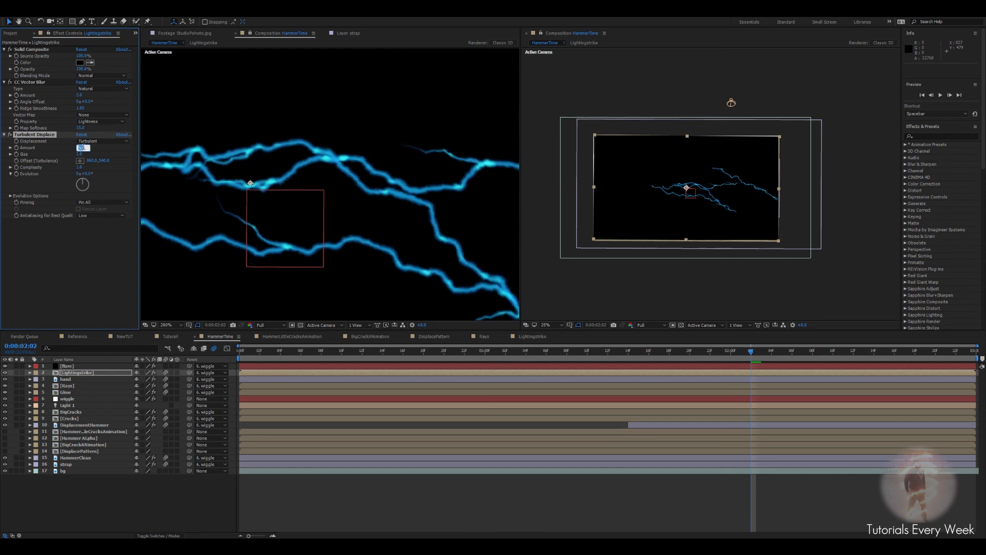
{"action": "type", "text": "20"}
{"action": "key", "text": "Return"}
{"action": "left_click_drag", "start_coordinate": [82, 149], "coordinate": [96, 149]}
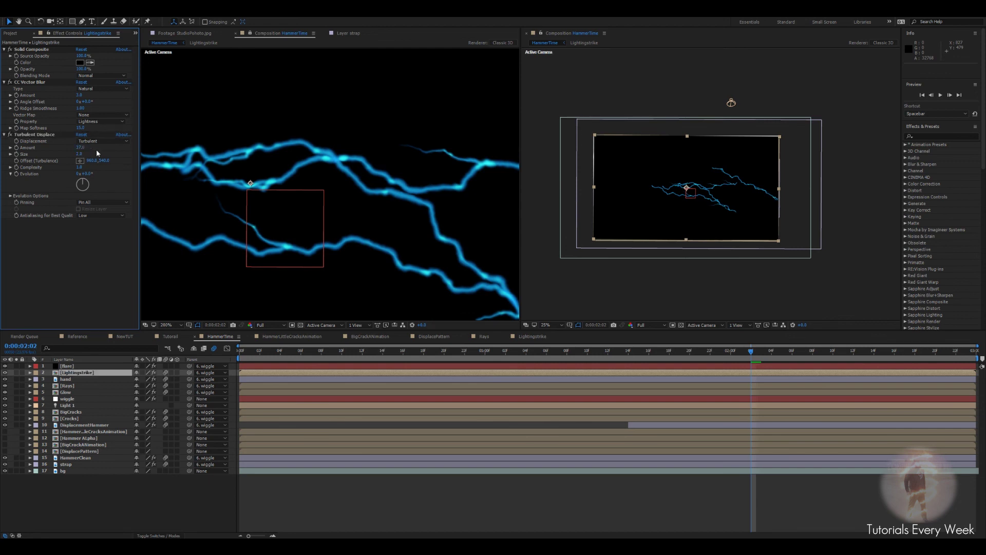
{"action": "key", "text": "ctrl+z"}
Apply Glow to the Lightingstrike layer, lower its Threshold to 0%, and raise its Radius
{"action": "key", "text": "ctrl+space"}
{"action": "type", "text": "glo"}
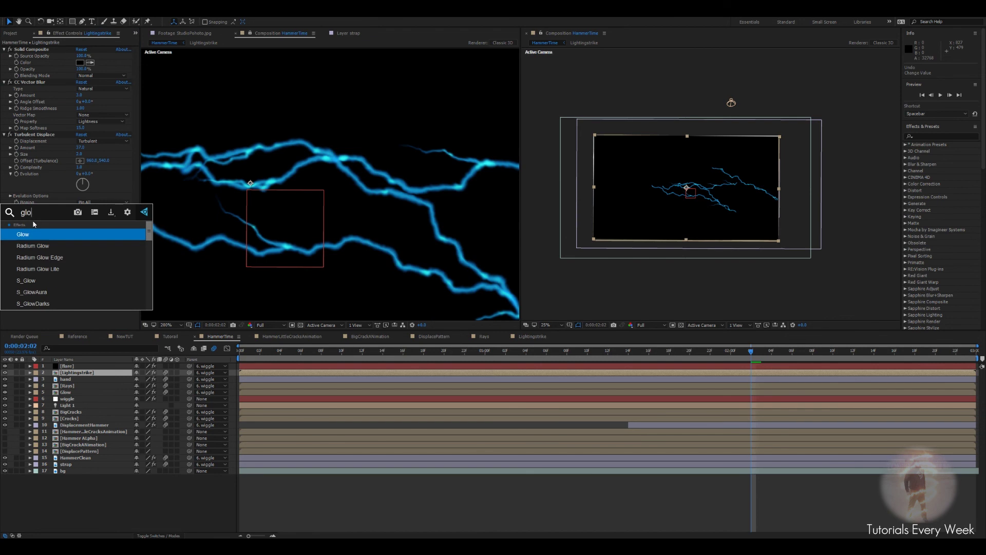
{"action": "key", "text": "Return"}
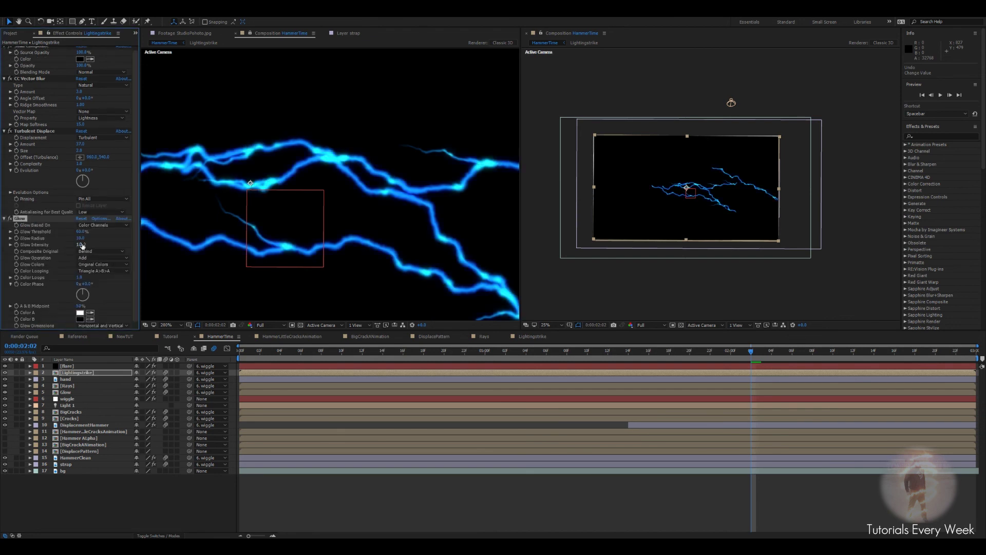
{"action": "left_click_drag", "start_coordinate": [78, 232], "coordinate": [48, 239]}
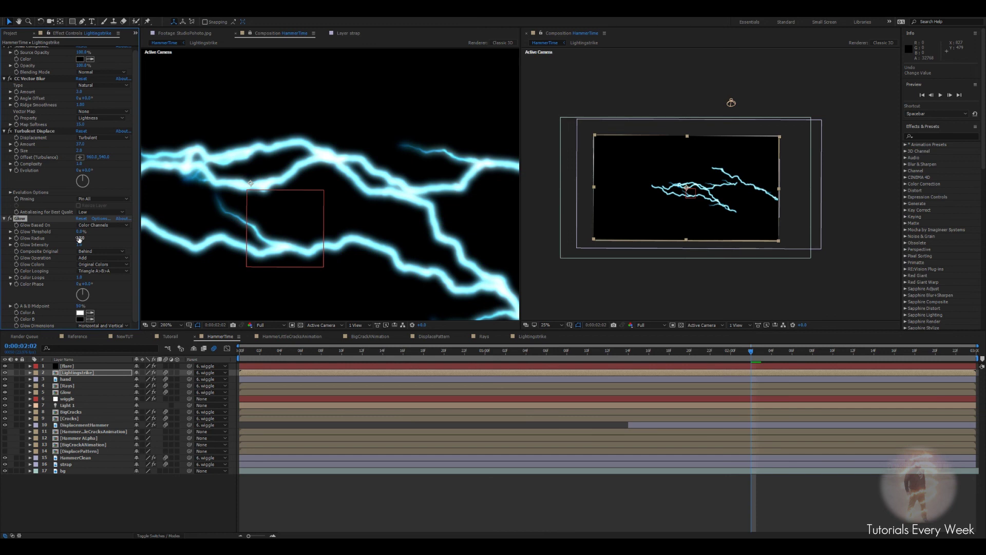
{"action": "left_click_drag", "start_coordinate": [81, 238], "coordinate": [89, 238]}
{"action": "scroll", "coordinate": [322, 181], "scroll_direction": "down", "scroll_amount": 1}
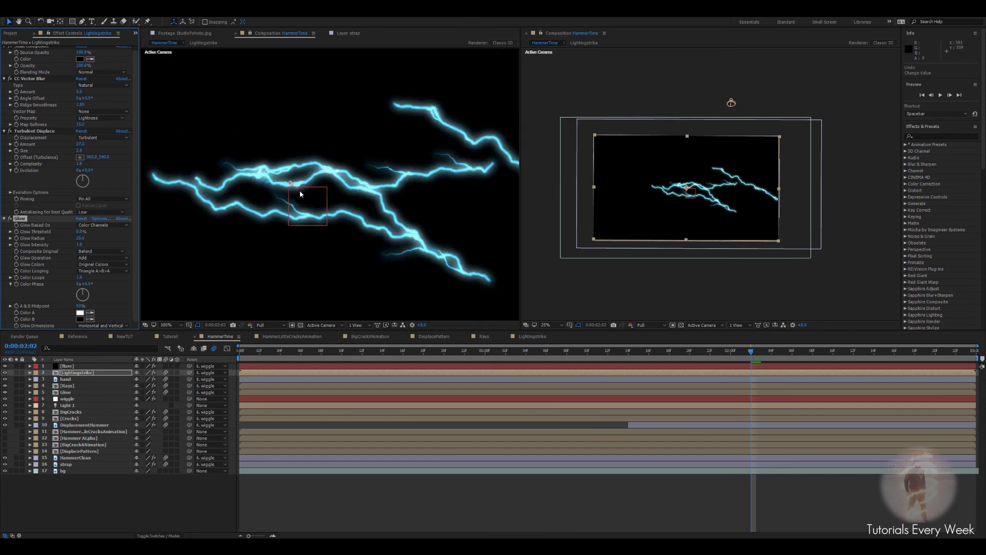
Refine the Glow Radius, set its Intensity to 0.5, and collapse the effect's settings
{"action": "left_click", "coordinate": [82, 238]}
{"action": "key", "text": "Return"}
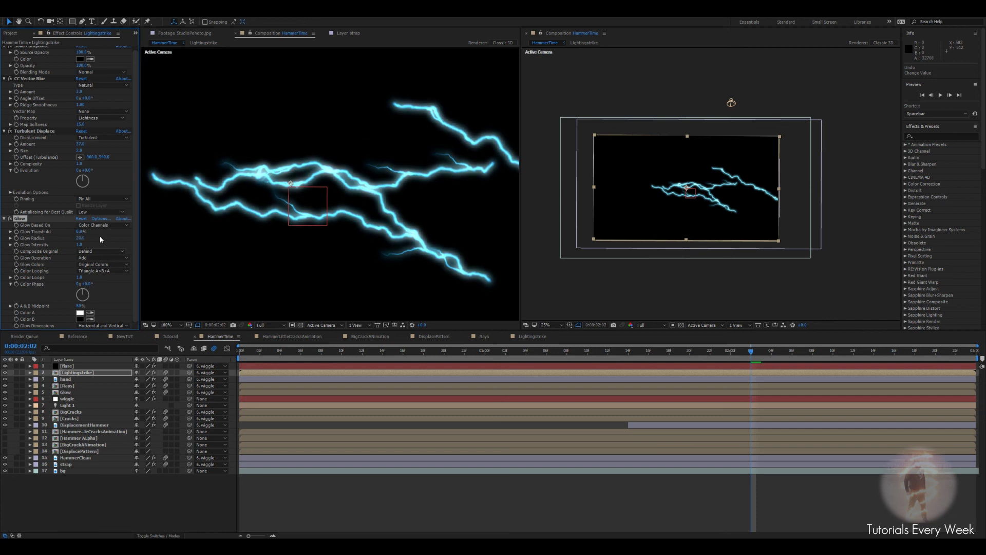
{"action": "left_click", "coordinate": [79, 245]}
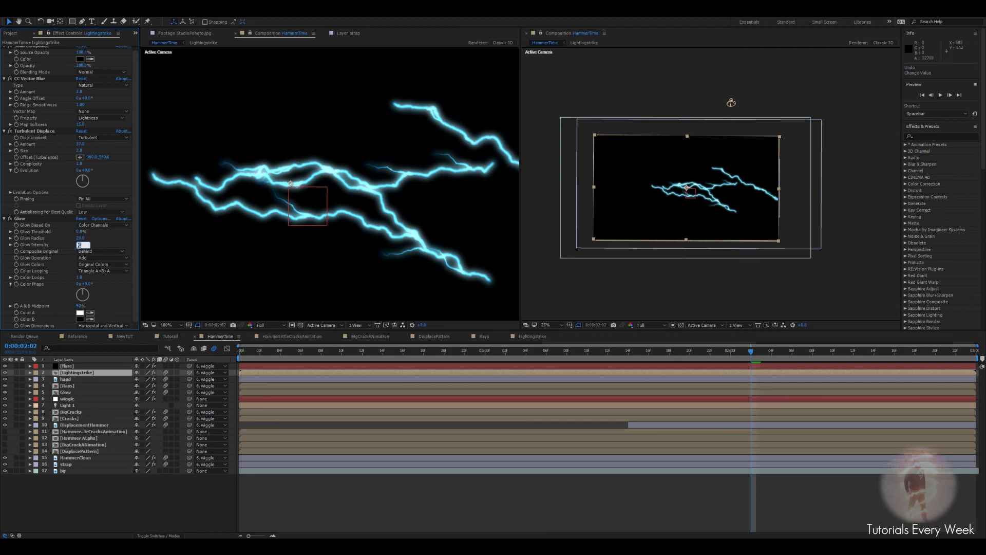
{"action": "type", "text": "0.5"}
{"action": "key", "text": "Return"}
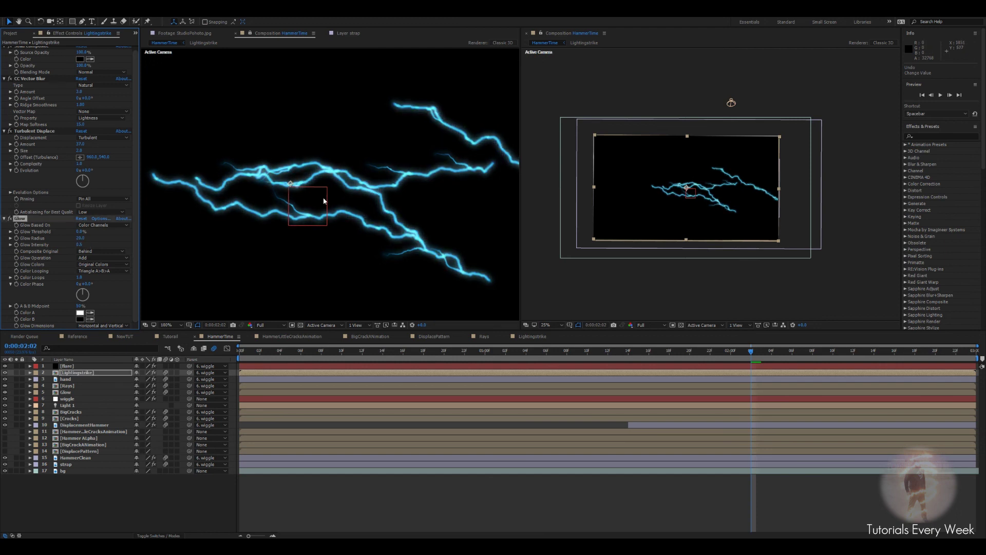
{"action": "left_click", "coordinate": [4, 219]}
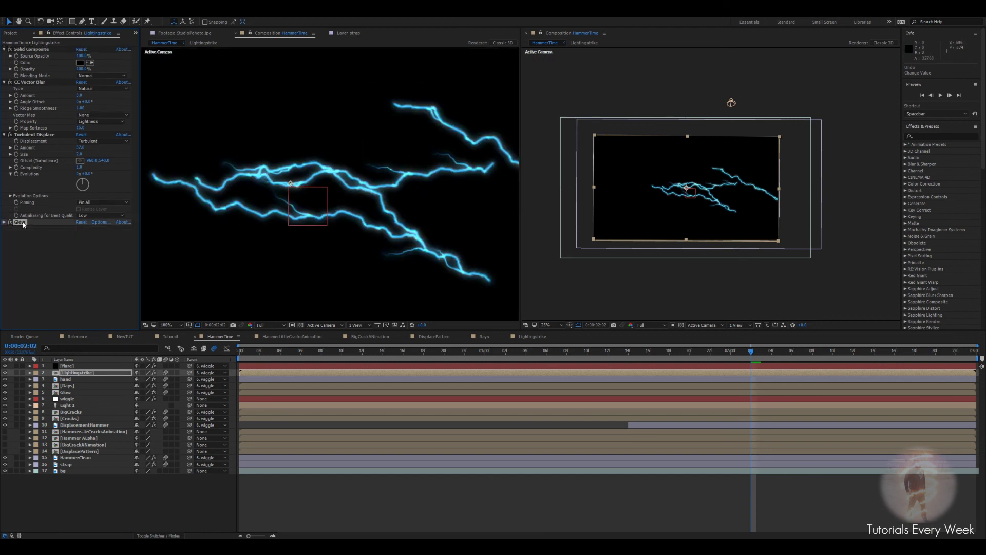
Duplicate the Glow effect on the Lightingstrike layer and raise the copy's Radius to about 123 and Threshold to about 9%
{"action": "key", "text": "ctrl+d"}
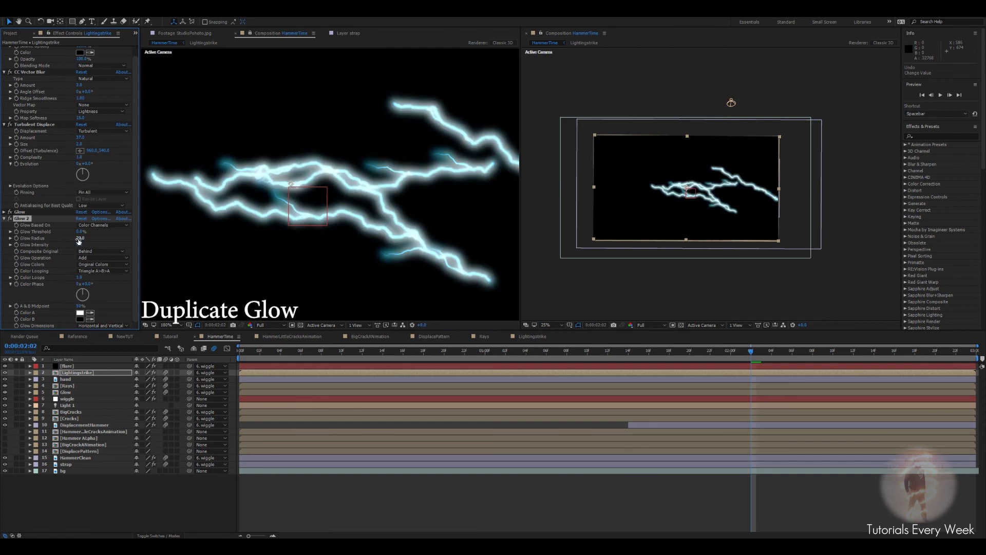
{"action": "mouse_move", "coordinate": [96, 239]}
{"action": "left_mouse_down"}
{"action": "mouse_move", "coordinate": [106, 239]}
{"action": "mouse_move", "coordinate": [91, 238]}
{"action": "left_mouse_up"}
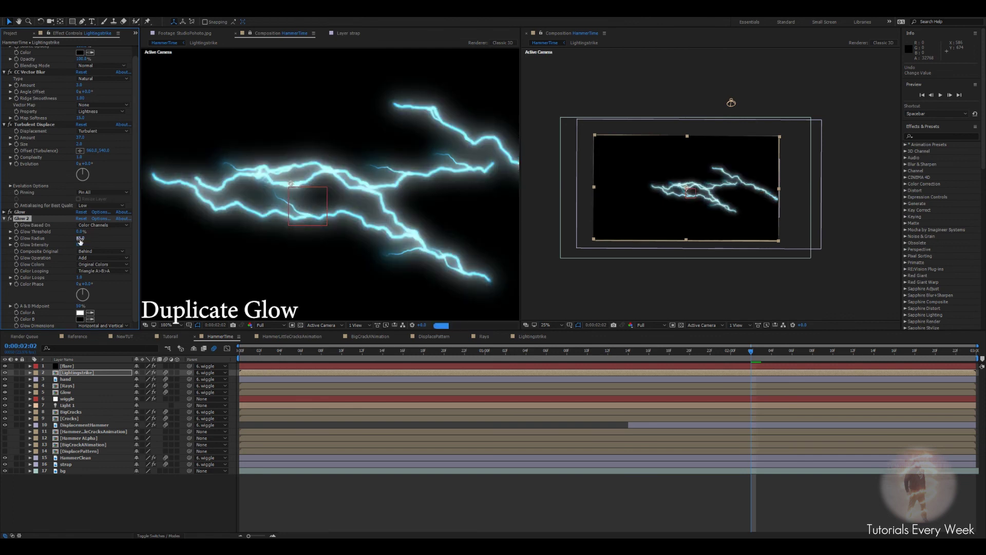
{"action": "left_click_drag", "start_coordinate": [81, 239], "coordinate": [85, 235]}
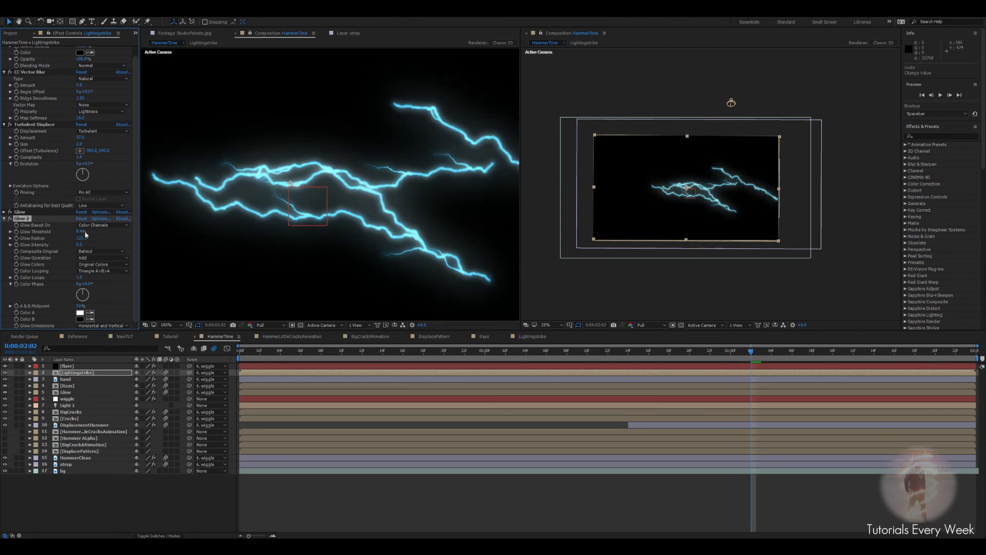
{"action": "scroll", "coordinate": [322, 209], "scroll_direction": "down", "scroll_amount": 2}
{"action": "scroll", "coordinate": [274, 225], "scroll_direction": "up", "scroll_amount": 1}
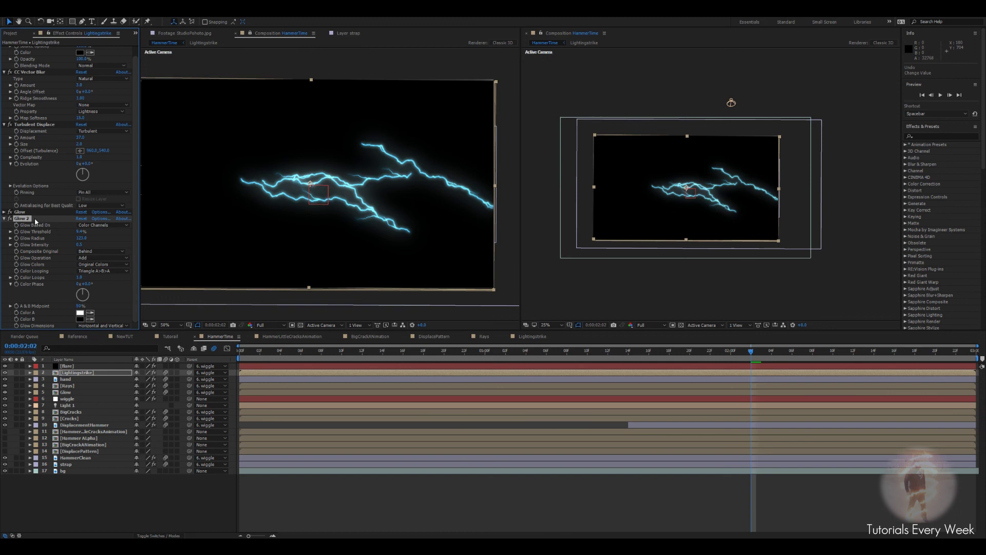
Duplicate Glow 2, widen the copy's Radius, adjust its Threshold, lower its Intensity to 0.2, and collapse both duplicated glows
{"action": "key", "text": "ctrl+d"}
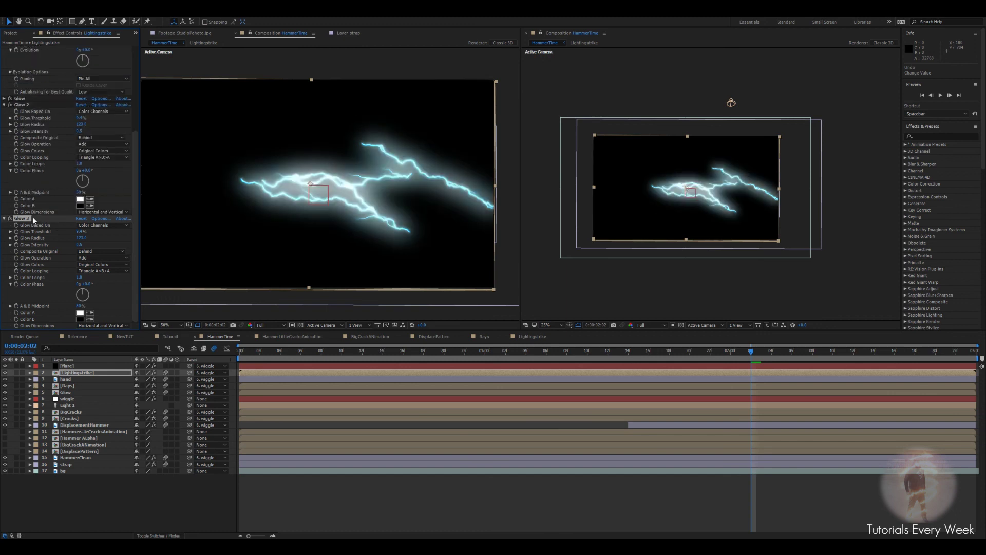
{"action": "left_click_drag", "start_coordinate": [82, 237], "coordinate": [87, 238]}
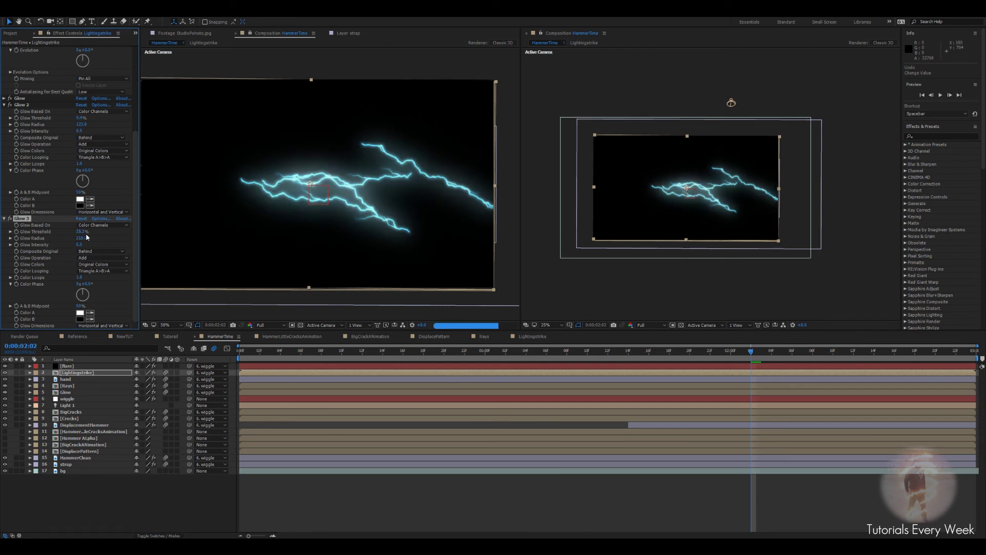
{"action": "left_click_drag", "start_coordinate": [78, 245], "coordinate": [70, 246]}
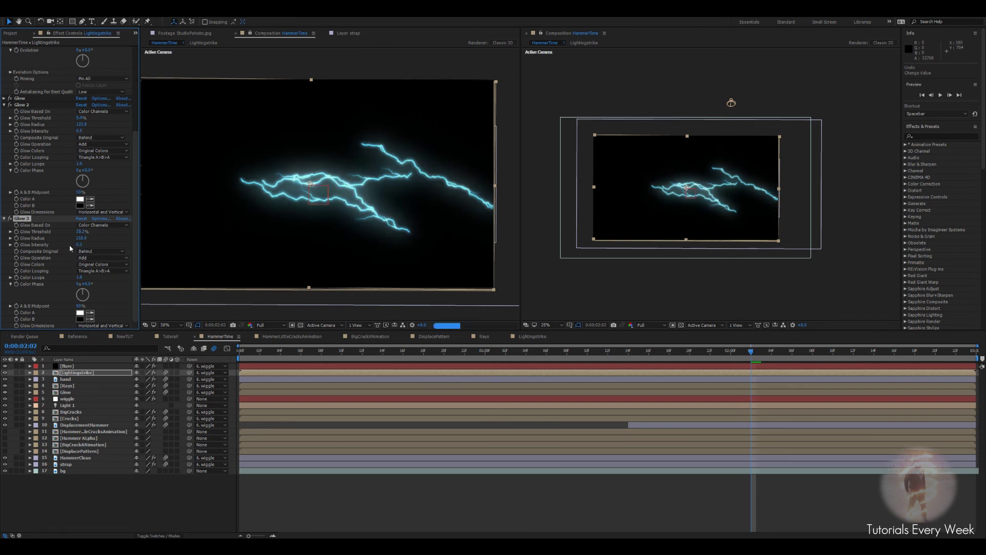
{"action": "left_click", "coordinate": [11, 219]}
{"action": "left_click", "coordinate": [11, 219]}
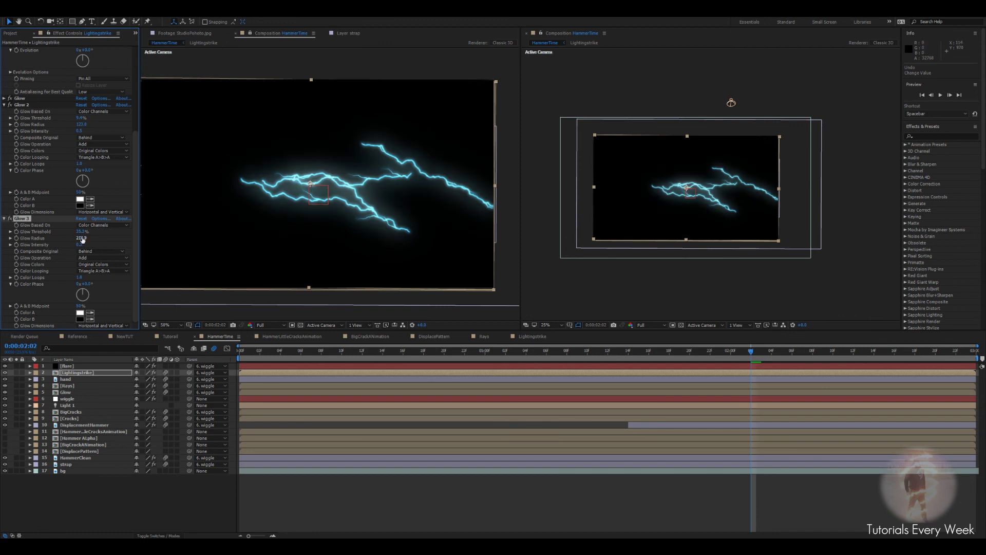
{"action": "mouse_move", "coordinate": [86, 233]}
{"action": "left_mouse_down"}
{"action": "mouse_move", "coordinate": [60, 235]}
{"action": "mouse_move", "coordinate": [82, 235]}
{"action": "left_mouse_up"}
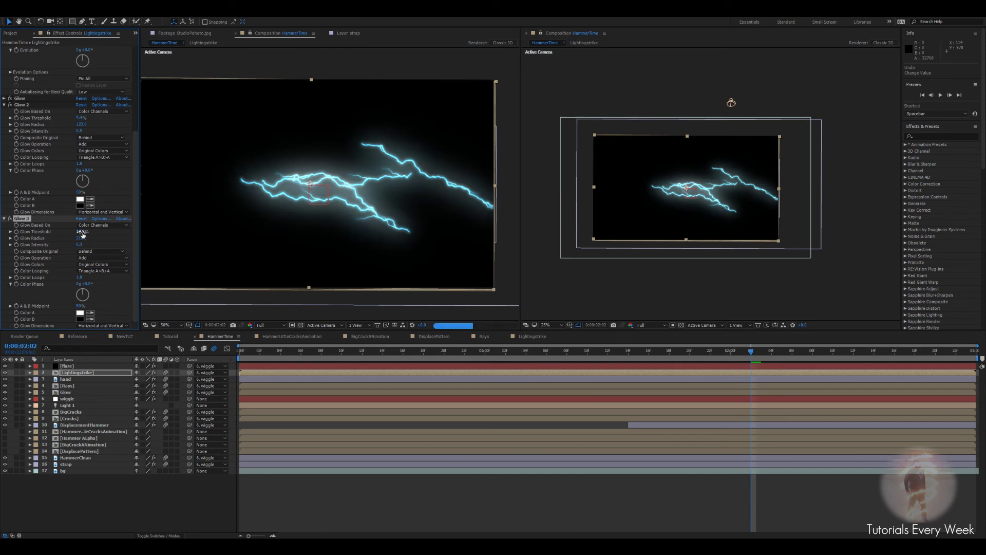
{"action": "left_click", "coordinate": [5, 219]}
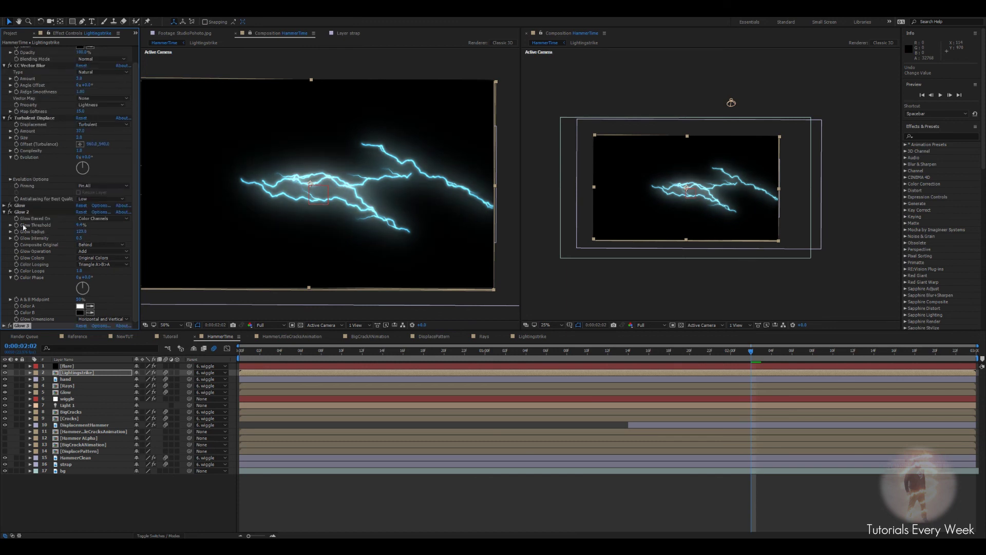
{"action": "left_click", "coordinate": [4, 212]}
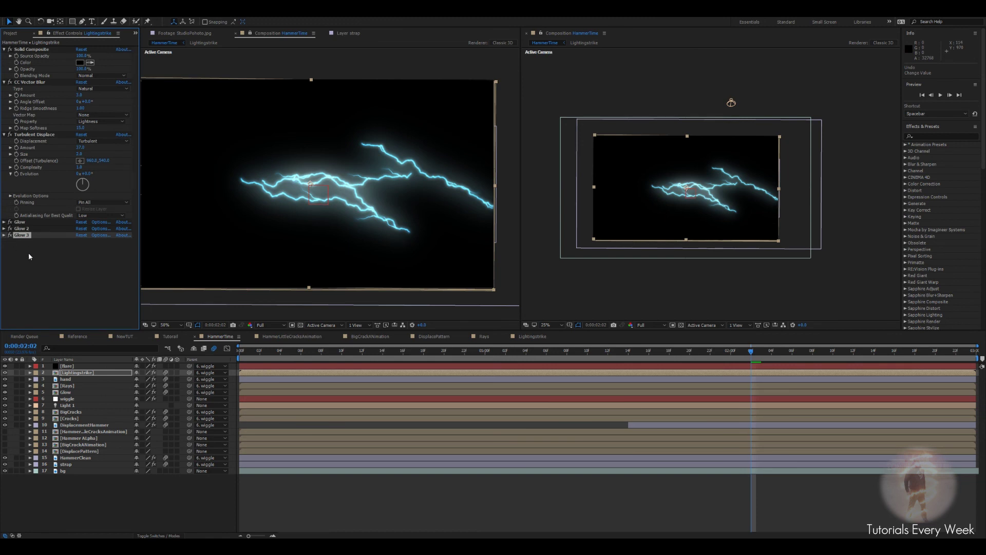
Apply Hue/Saturation to the Lightingstrike layer, lower Master Saturation to about -11, and collapse the effect
{"action": "key", "text": "ctrl+space"}
{"action": "type", "text": "hue"}
{"action": "key", "text": "Return"}
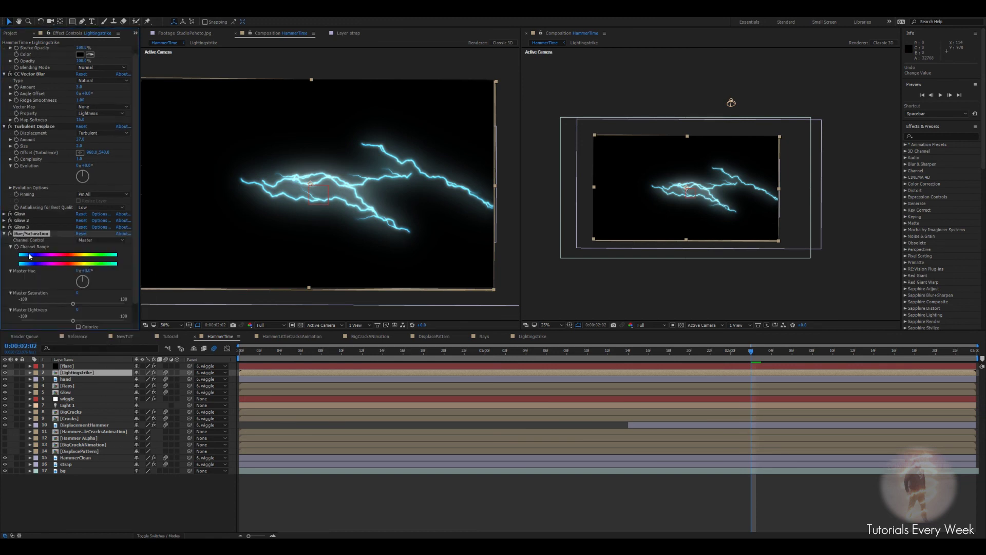
{"action": "left_click_drag", "start_coordinate": [66, 307], "coordinate": [66, 304]}
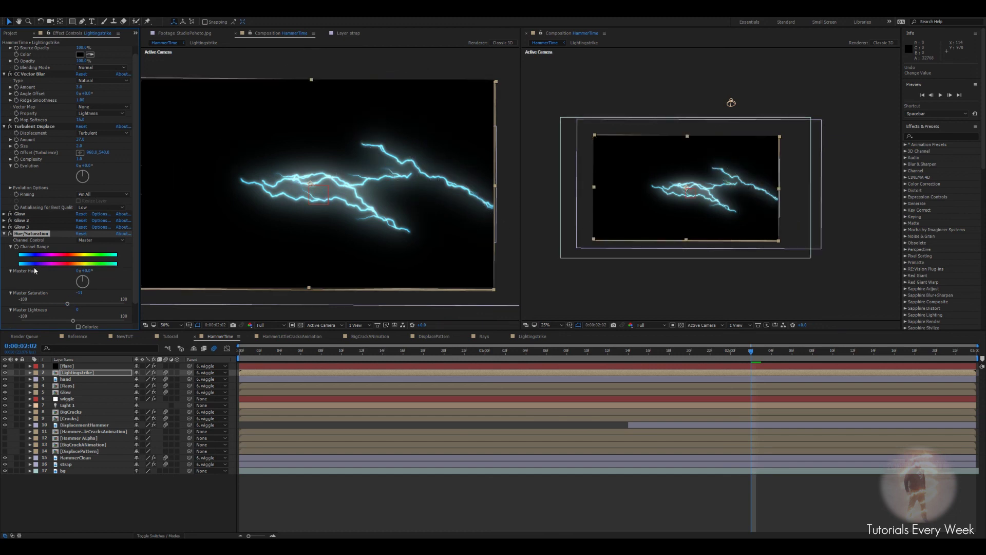
{"action": "left_click", "coordinate": [5, 234]}
Apply Exposure to the Lightingstrike layer, raise its master Exposure slightly, and collapse the effect
{"action": "key", "text": "ctrl+space"}
{"action": "type", "text": "d"}
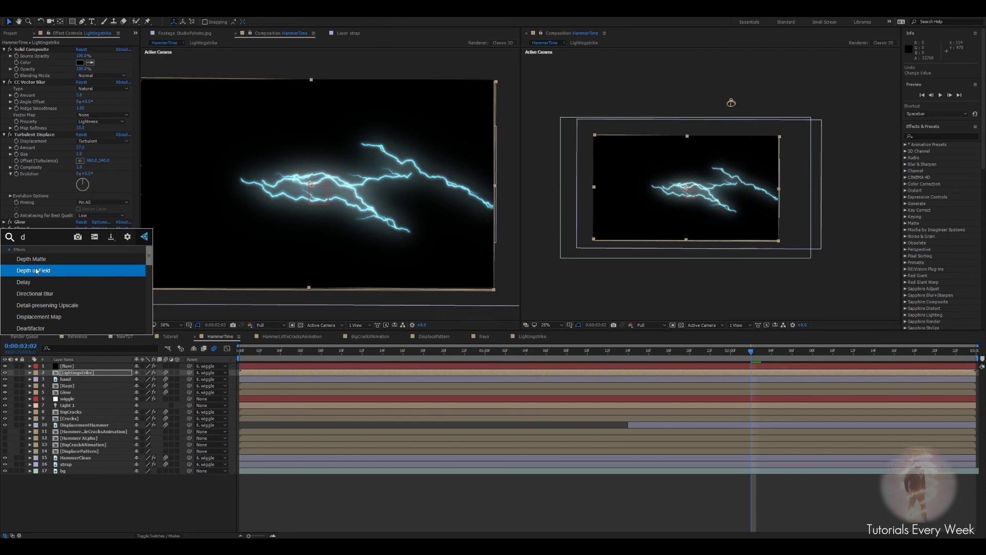
{"action": "key", "text": "BackSpace"}
{"action": "type", "text": "exp"}
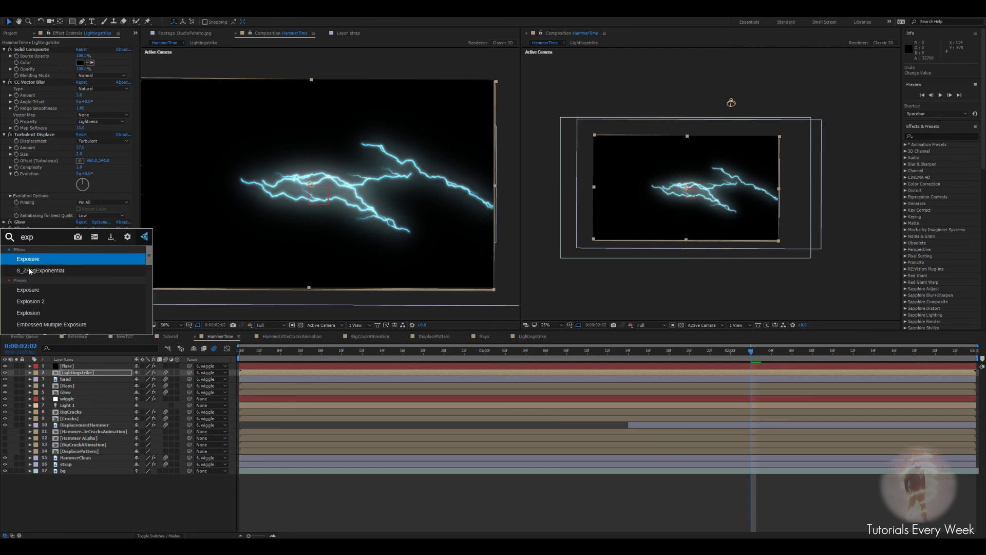
{"action": "key", "text": "Return"}
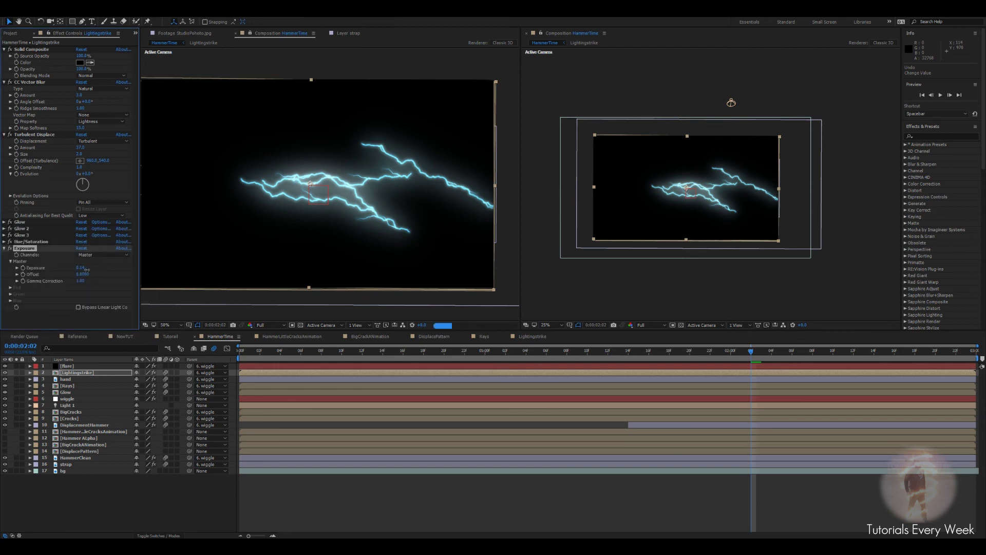
{"action": "key", "text": "period"}
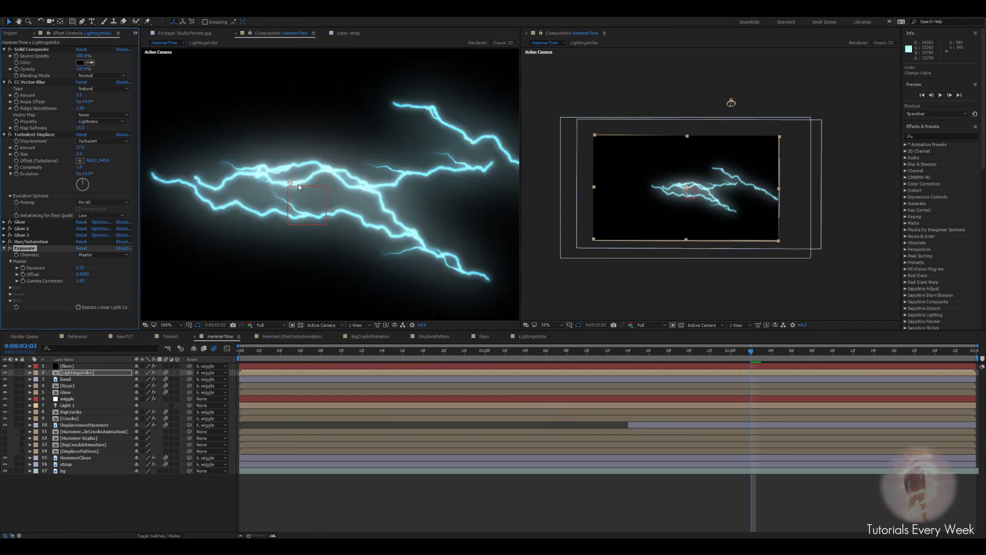
{"action": "key", "text": "period"}
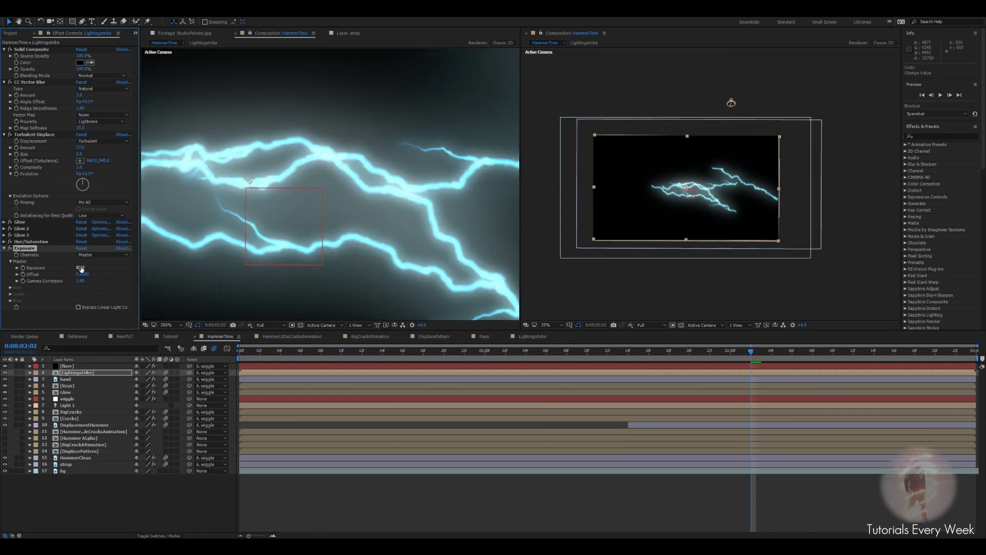
{"action": "left_click_drag", "start_coordinate": [84, 267], "coordinate": [87, 267]}
{"action": "key", "text": "comma"}
{"action": "key", "text": "comma"}
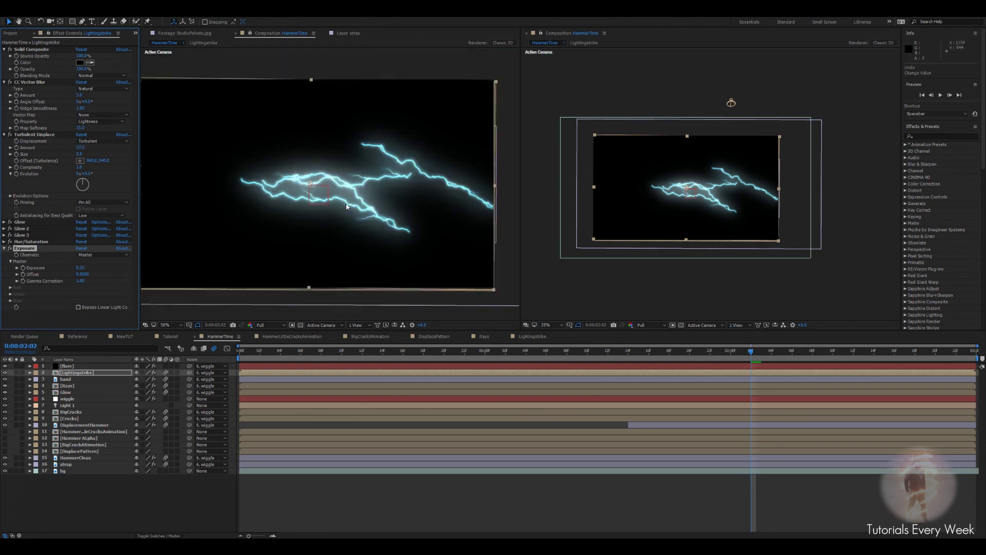
{"action": "left_click", "coordinate": [4, 248]}
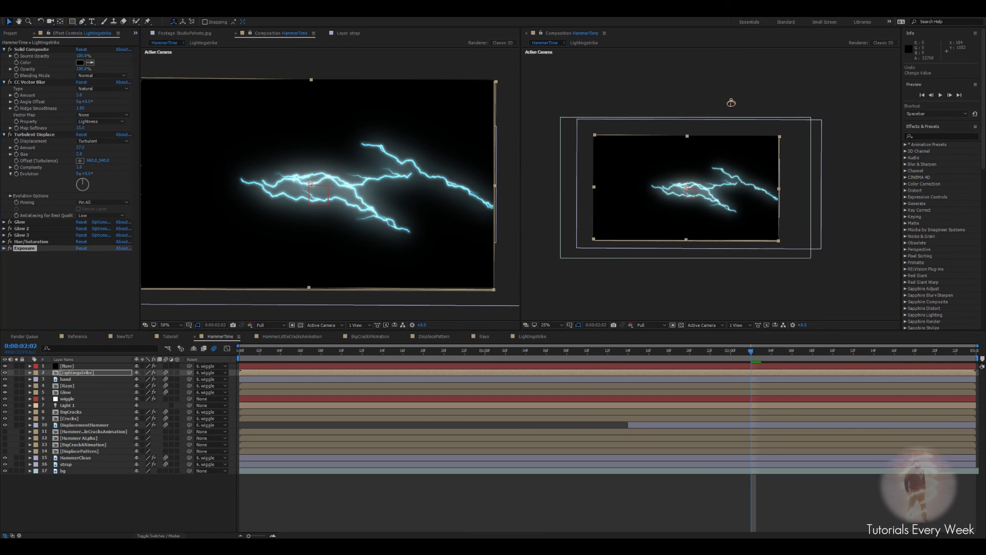
Set the Lightingstrike layer's blending mode to Add so the bolts composite over the hammer
{"action": "left_click", "coordinate": [158, 536]}
{"action": "left_click", "coordinate": [145, 372]}
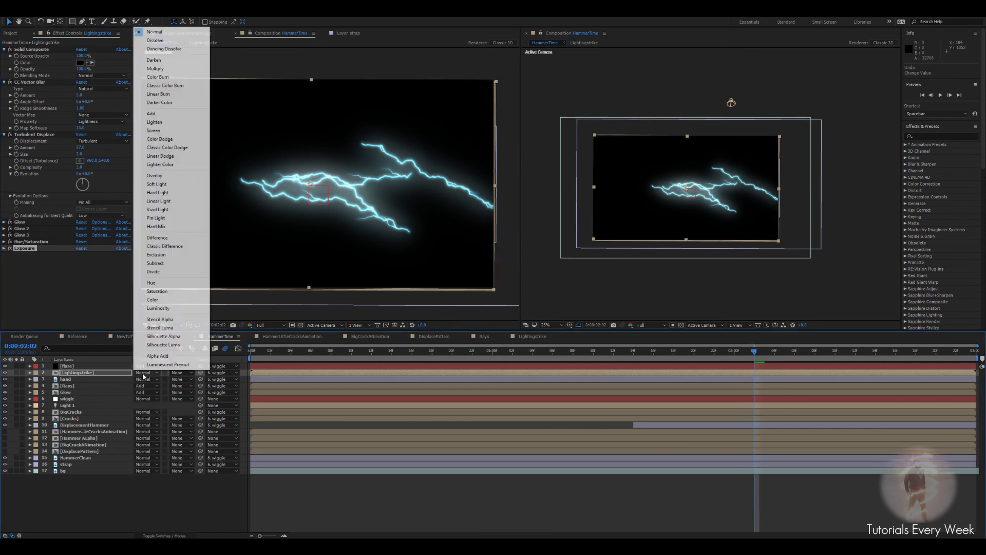
{"action": "left_click", "coordinate": [154, 113]}
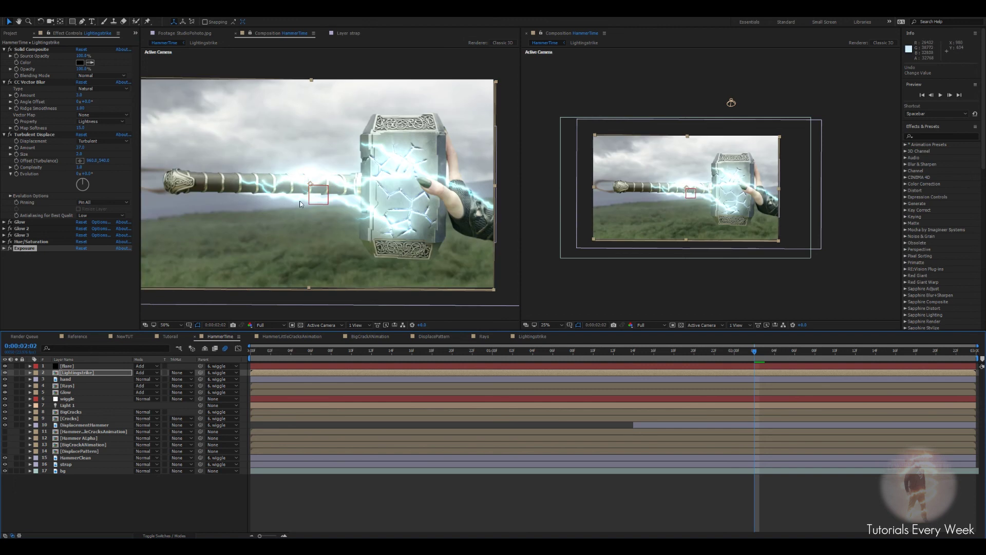
{"action": "scroll", "coordinate": [297, 189], "scroll_direction": "up", "scroll_amount": 1}
{"action": "scroll", "coordinate": [309, 189], "scroll_direction": "down", "scroll_amount": 1}
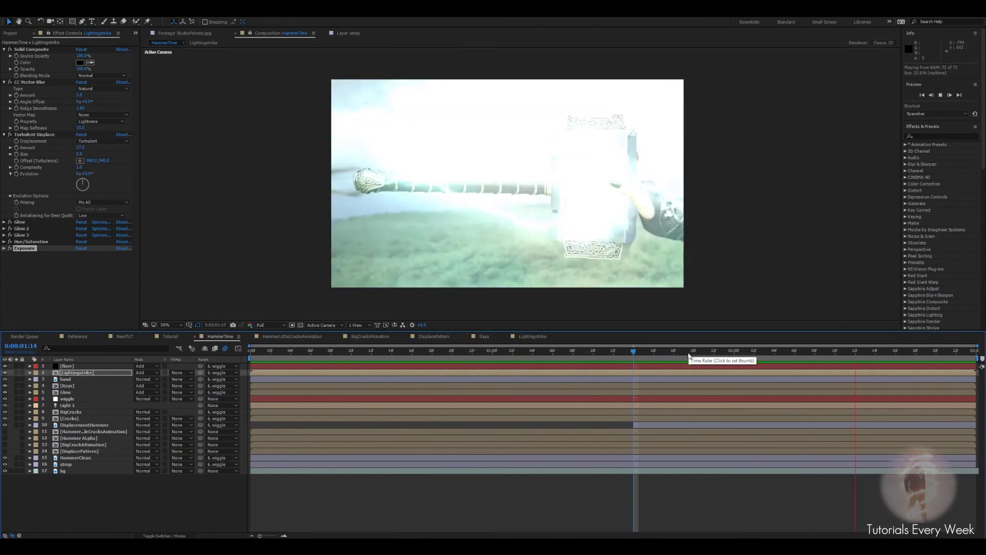
Examine how the lightning, cracks and flare play together in the preview and frame by frame up to 0:00:02:03
{"action": "key", "text": "period"}
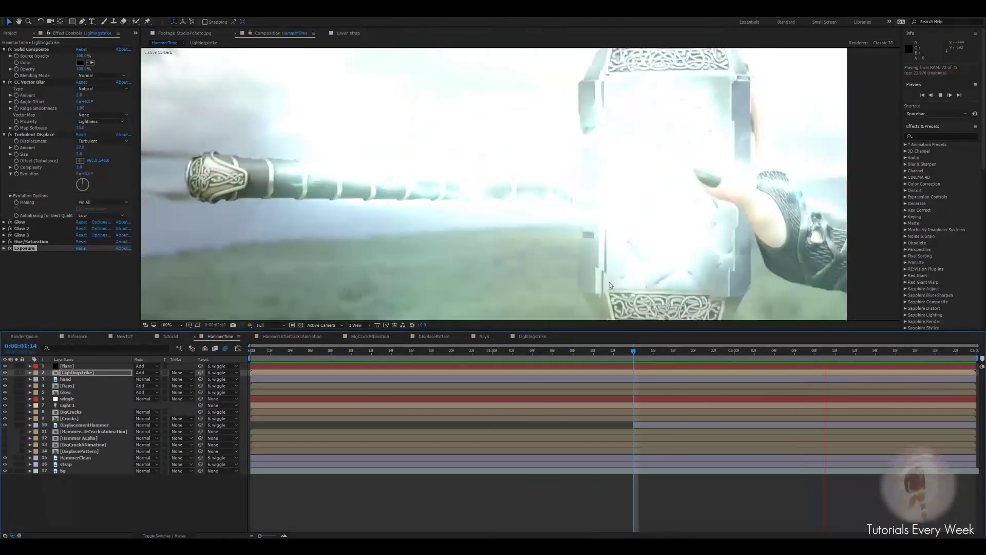
{"action": "key", "text": "comma"}
{"action": "left_click", "coordinate": [608, 353]}
{"action": "left_click_drag", "start_coordinate": [607, 354], "coordinate": [644, 362]}
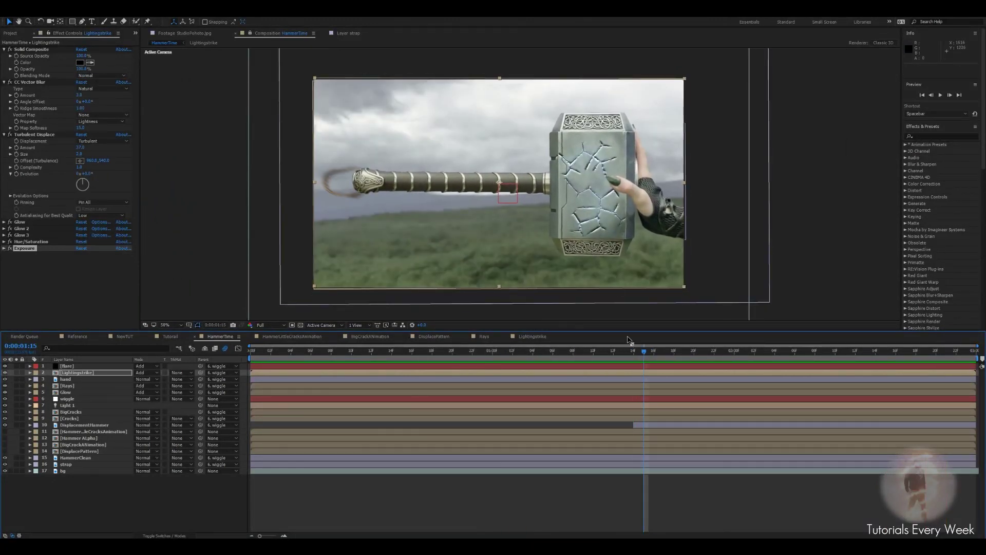
{"action": "key", "text": "Page_Down"}
{"action": "key", "text": "Page_Down"}
{"action": "key", "text": "Page_Down"}
{"action": "key", "text": "Page_Down"}
{"action": "key", "text": "Page_Down"}
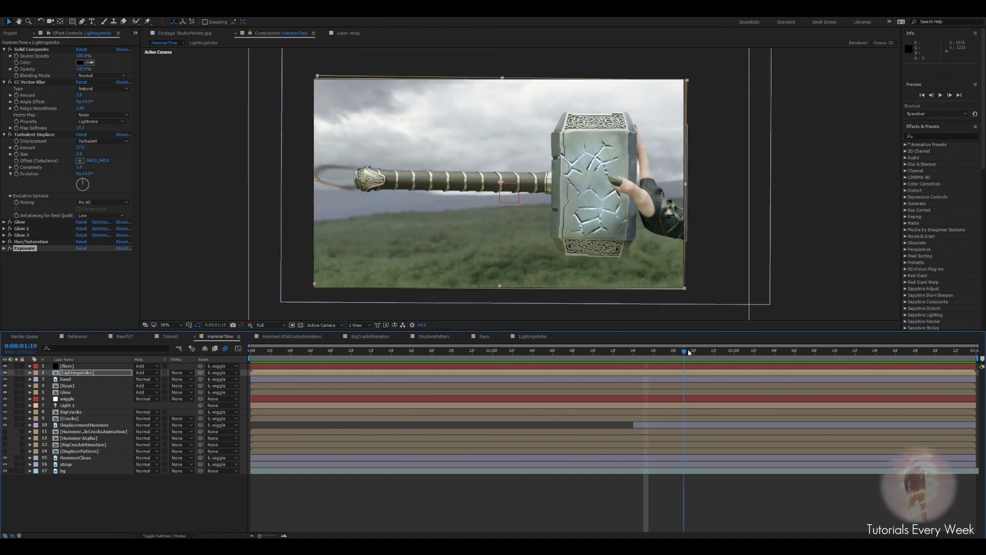
{"action": "left_click_drag", "start_coordinate": [691, 355], "coordinate": [654, 377]}
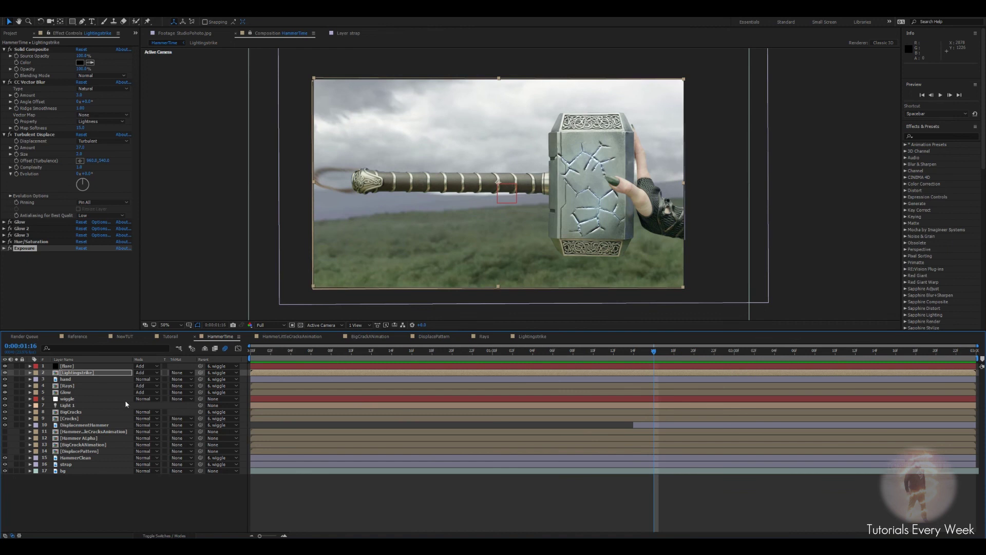
{"action": "left_click", "coordinate": [484, 353]}
{"action": "left_click_drag", "start_coordinate": [485, 354], "coordinate": [765, 355]}
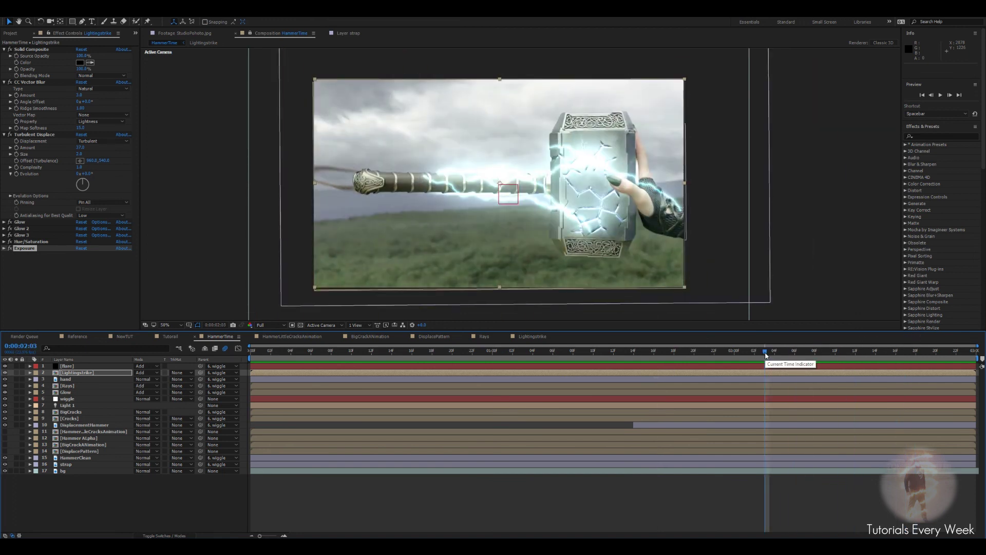